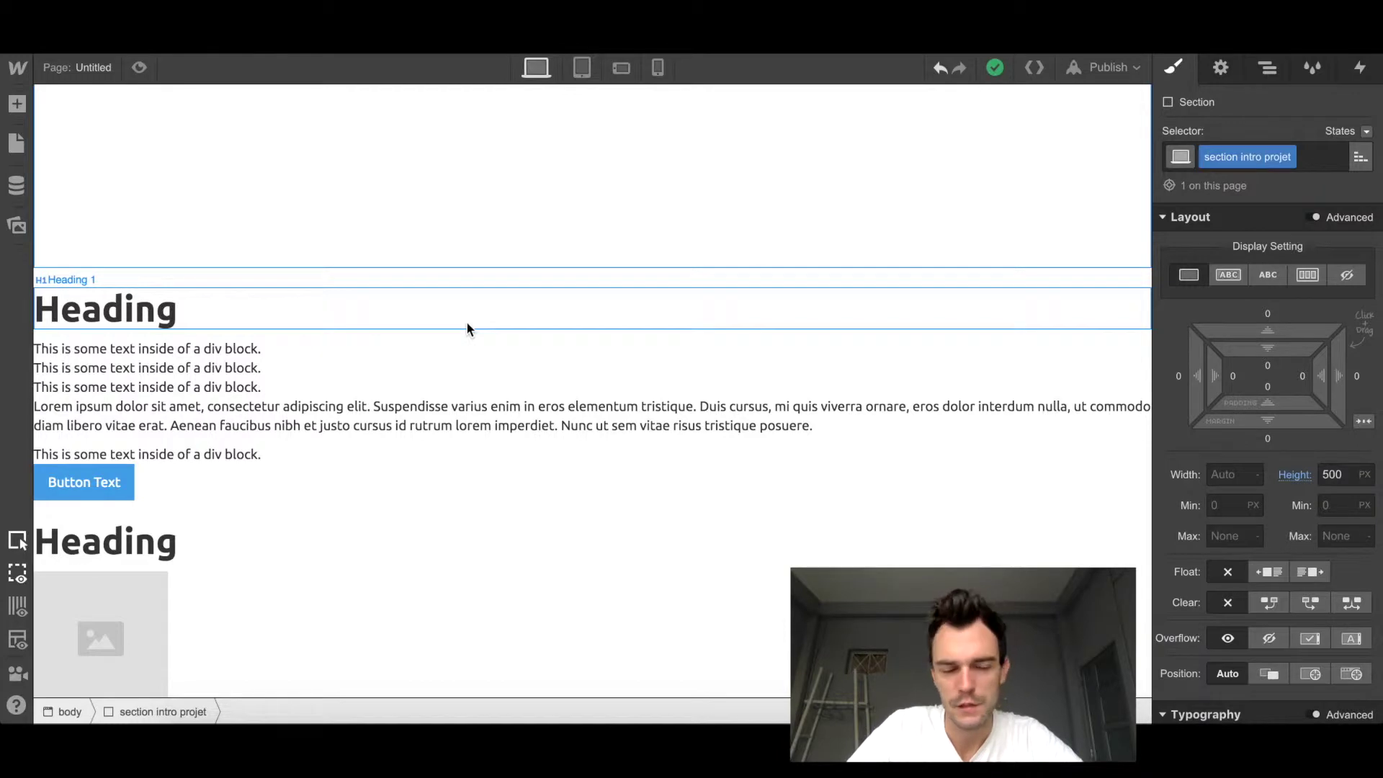
Step: Review the unstyled project page's sections against the finished reference project page, from the intro photo to the first step section
{"action": "scroll", "coordinate": [467, 327], "scroll_direction": "down", "scroll_amount": 10}
{"action": "scroll", "coordinate": [466, 329], "scroll_direction": "down", "scroll_amount": 6}
{"action": "scroll", "coordinate": [402, 463], "scroll_direction": "up", "scroll_amount": 2}
{"action": "scroll", "coordinate": [401, 458], "scroll_direction": "up", "scroll_amount": 15}
{"action": "scroll", "coordinate": [257, 554], "scroll_direction": "down", "scroll_amount": 3}
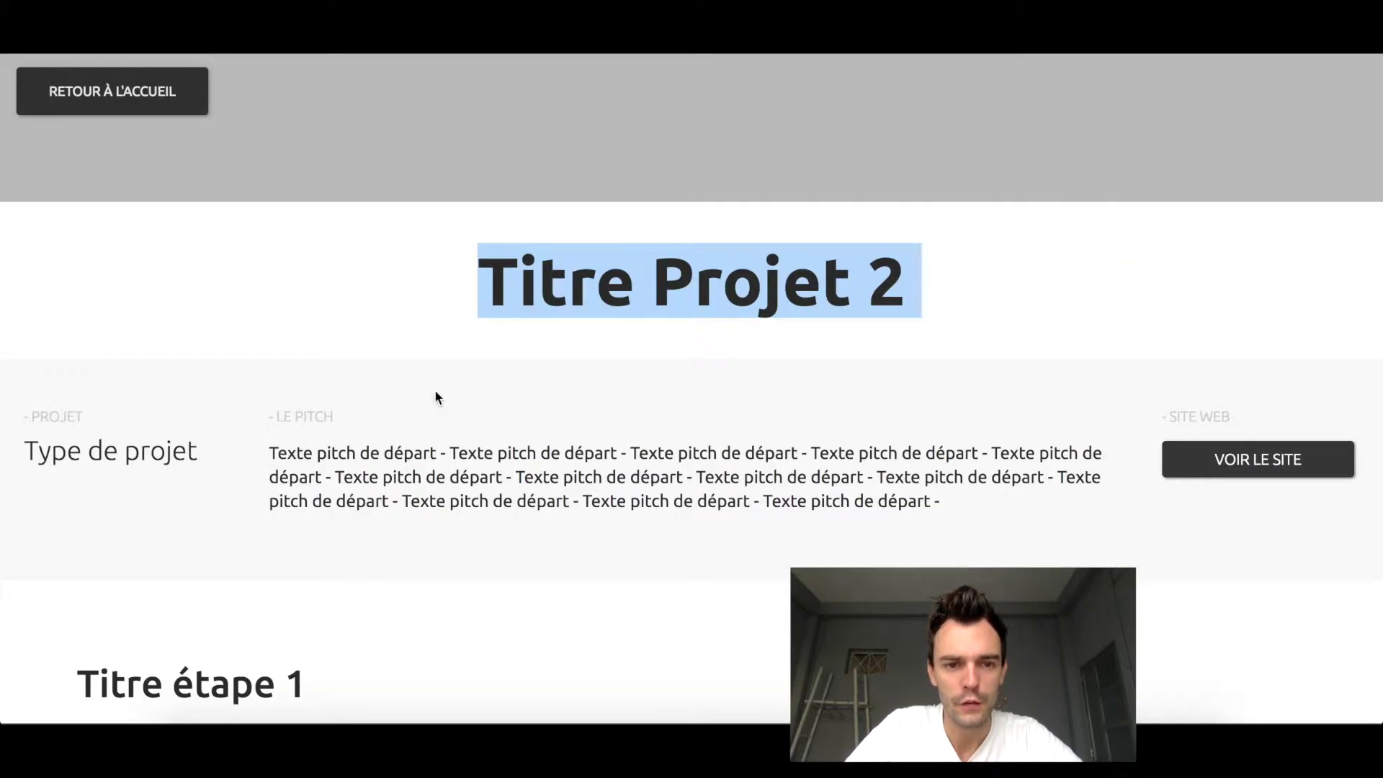
{"action": "scroll", "coordinate": [395, 327], "scroll_direction": "up", "scroll_amount": 5}
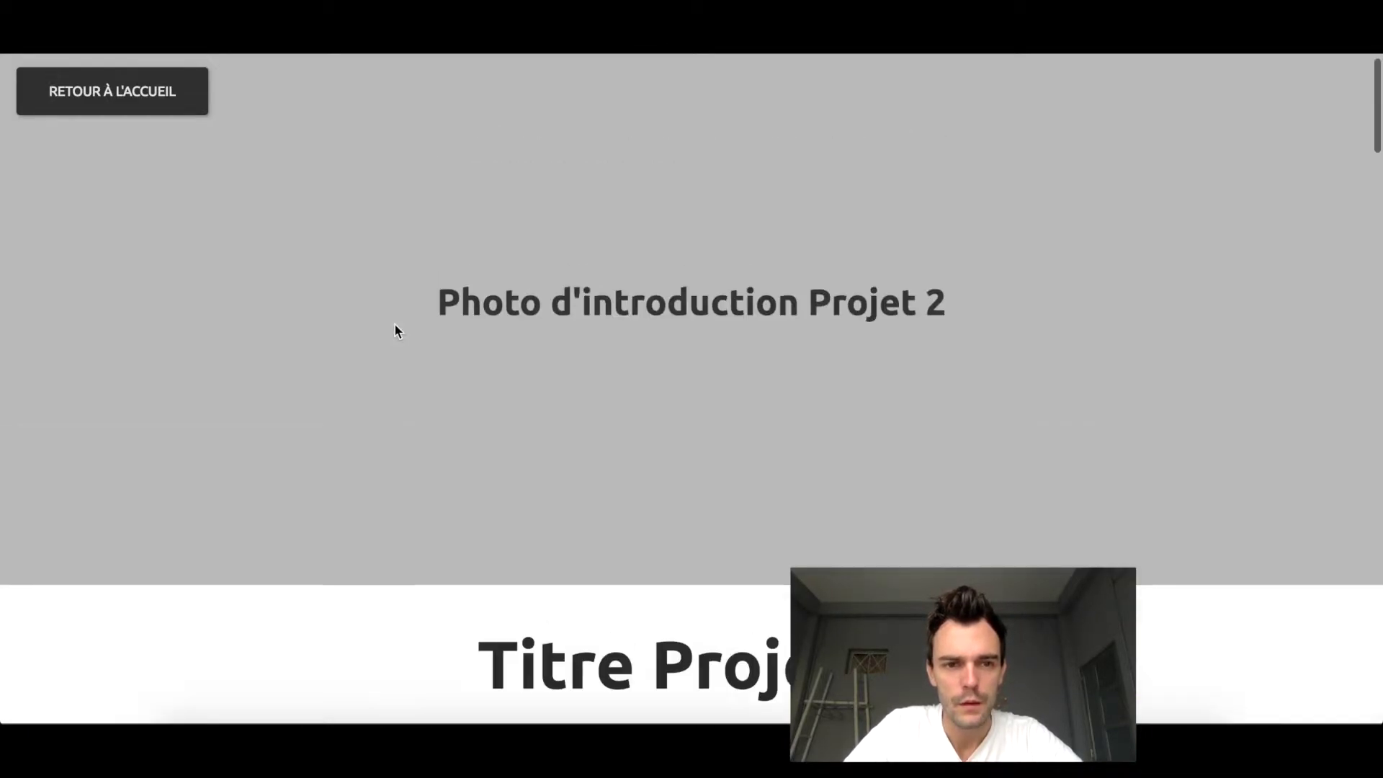
{"action": "scroll", "coordinate": [395, 323], "scroll_direction": "down", "scroll_amount": 15}
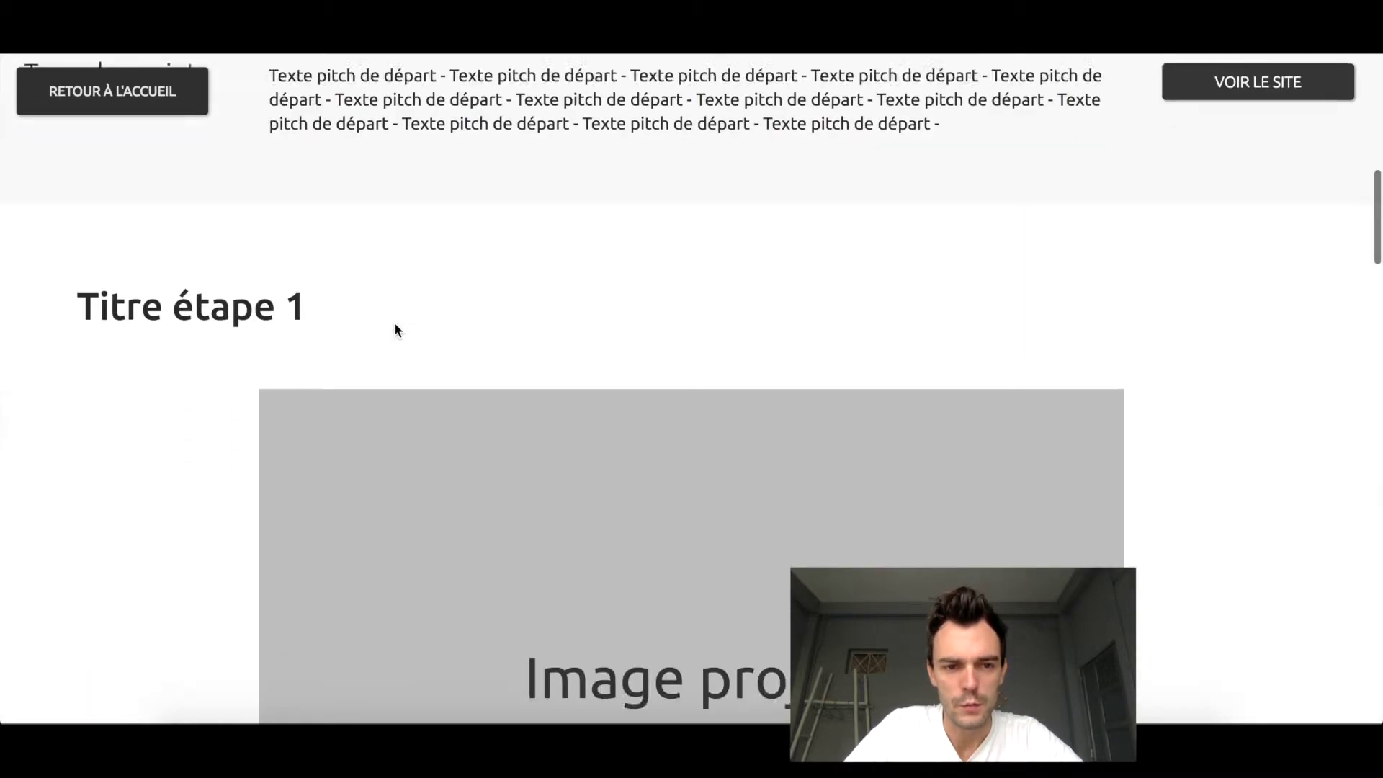
{"action": "scroll", "coordinate": [395, 330], "scroll_direction": "up", "scroll_amount": 15}
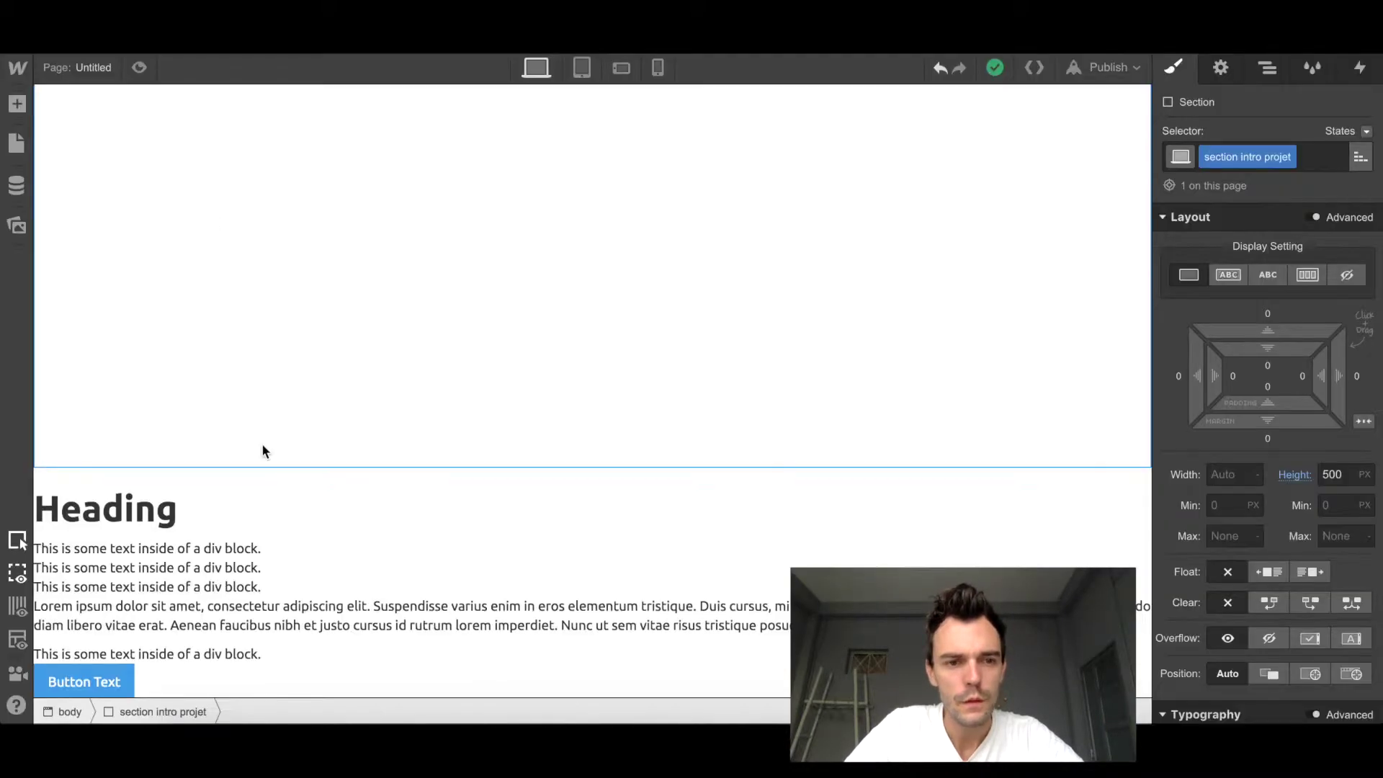
{"action": "left_click", "coordinate": [262, 445]}
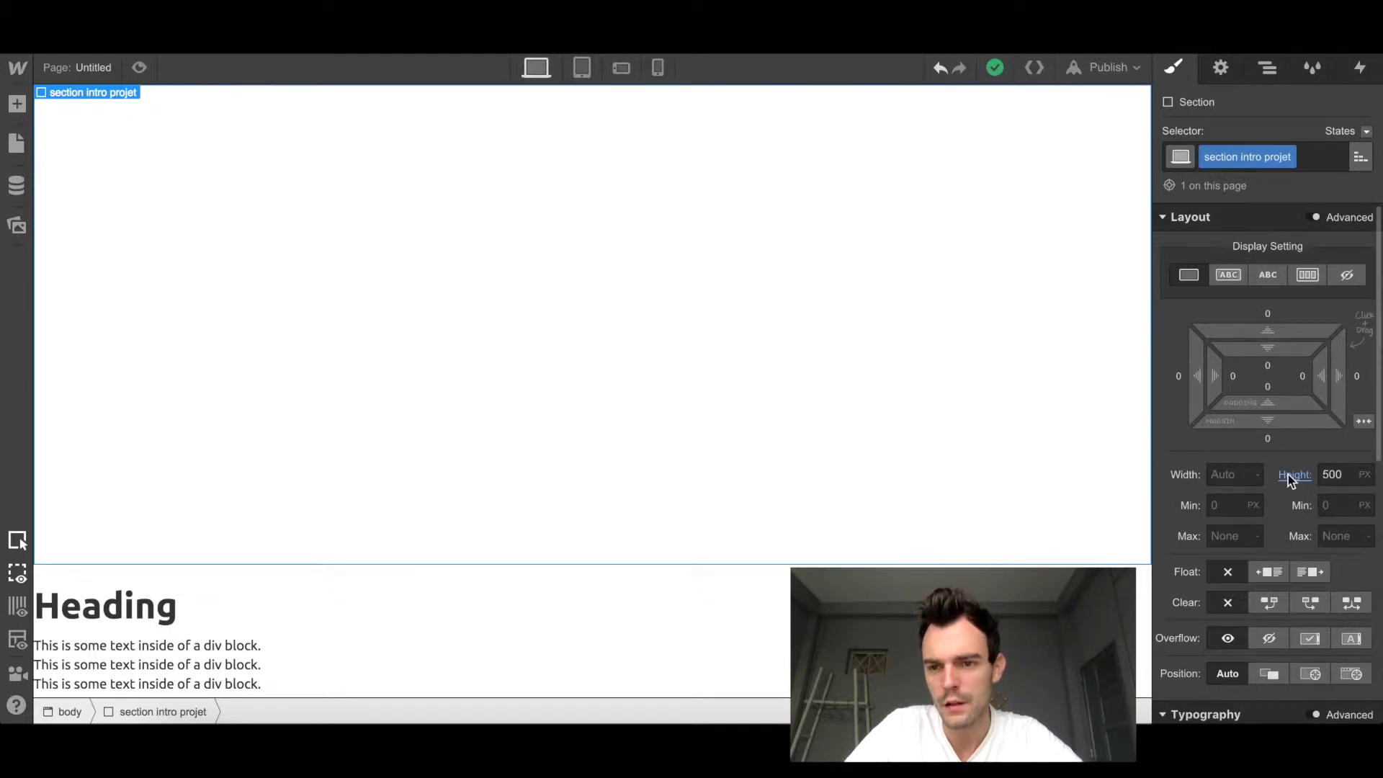
{"action": "scroll", "coordinate": [708, 394], "scroll_direction": "down", "scroll_amount": 4}
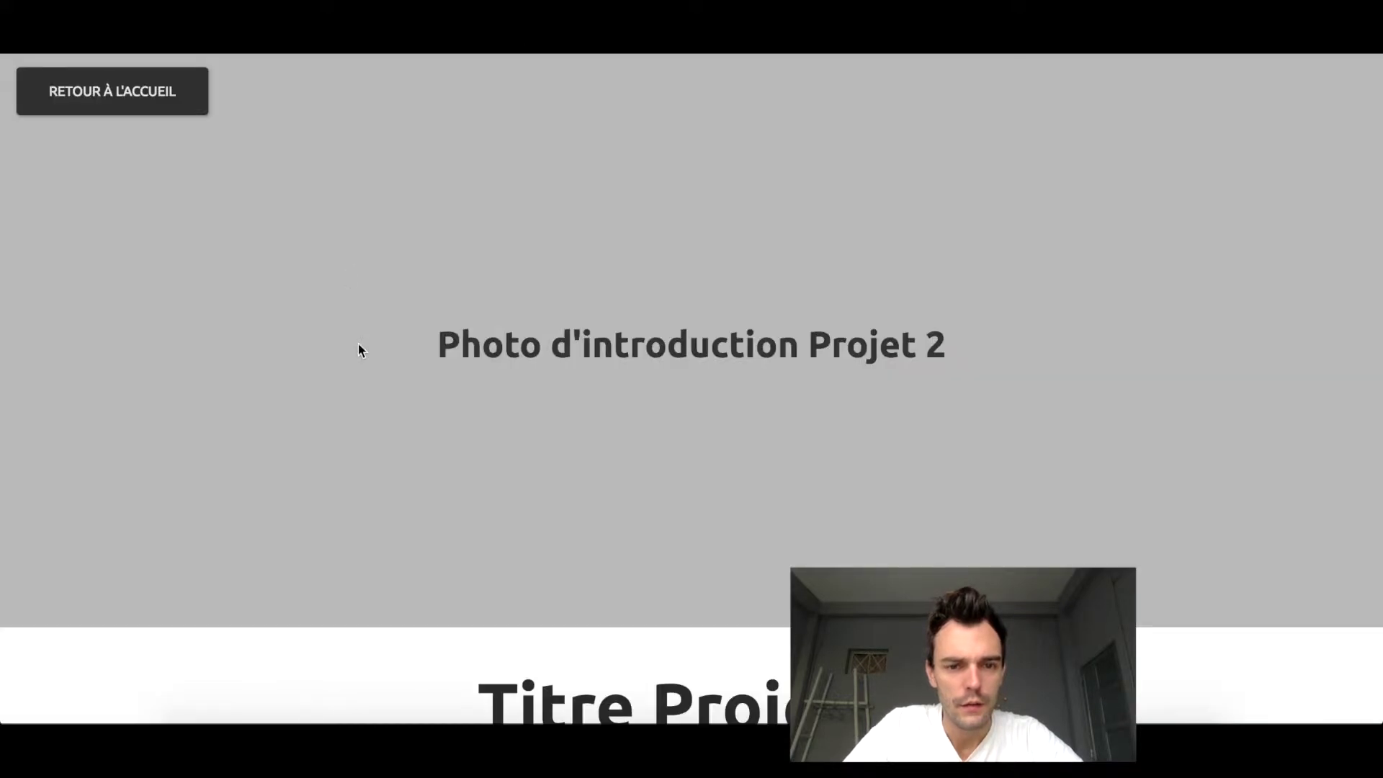
Step: Copy the title "Titre Projet 2" from the reference page and use it as the text of the first heading
{"action": "scroll", "coordinate": [357, 343], "scroll_direction": "down", "scroll_amount": 5}
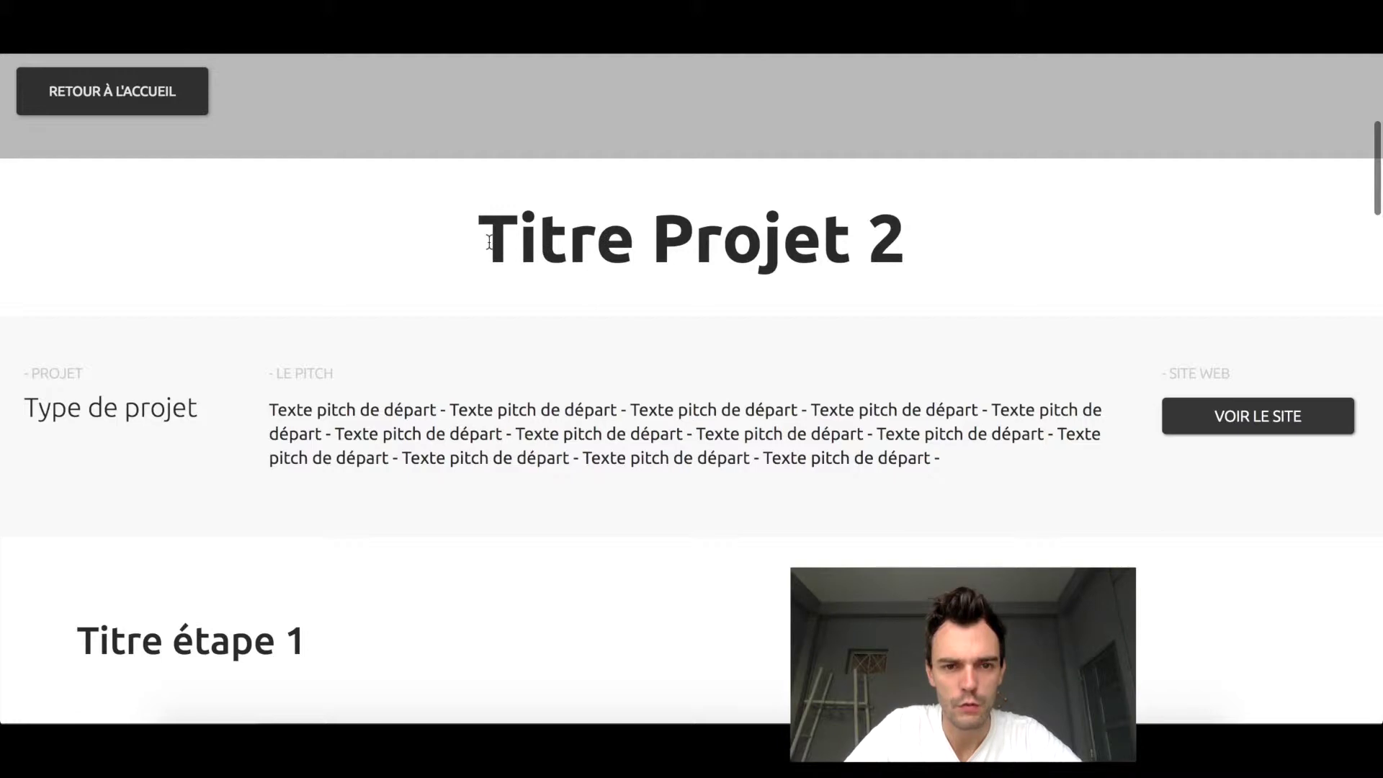
{"action": "left_click_drag", "start_coordinate": [489, 242], "coordinate": [906, 238]}
{"action": "key", "text": "ctrl+c"}
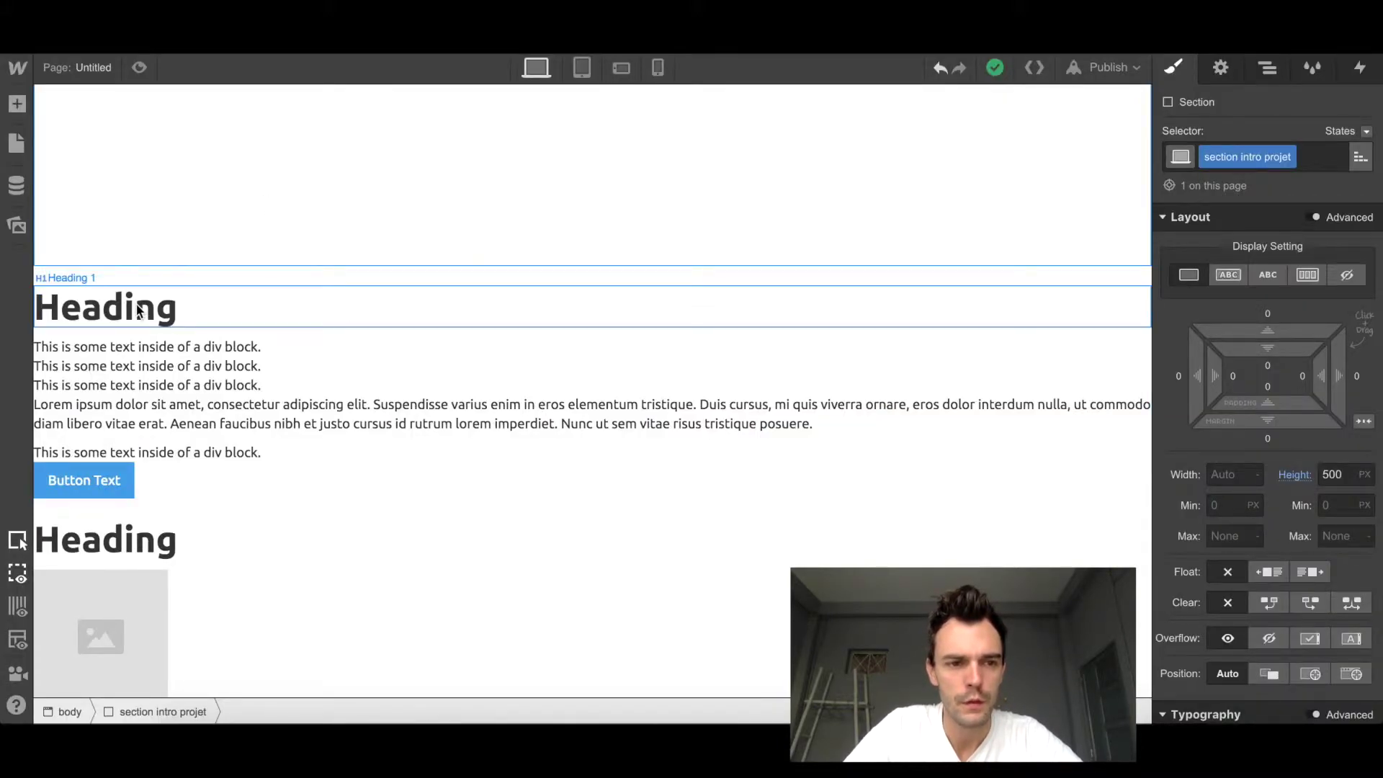
{"action": "left_click", "coordinate": [139, 310]}
{"action": "double_click", "coordinate": [137, 305]}
{"action": "key", "text": "ctrl+v"}
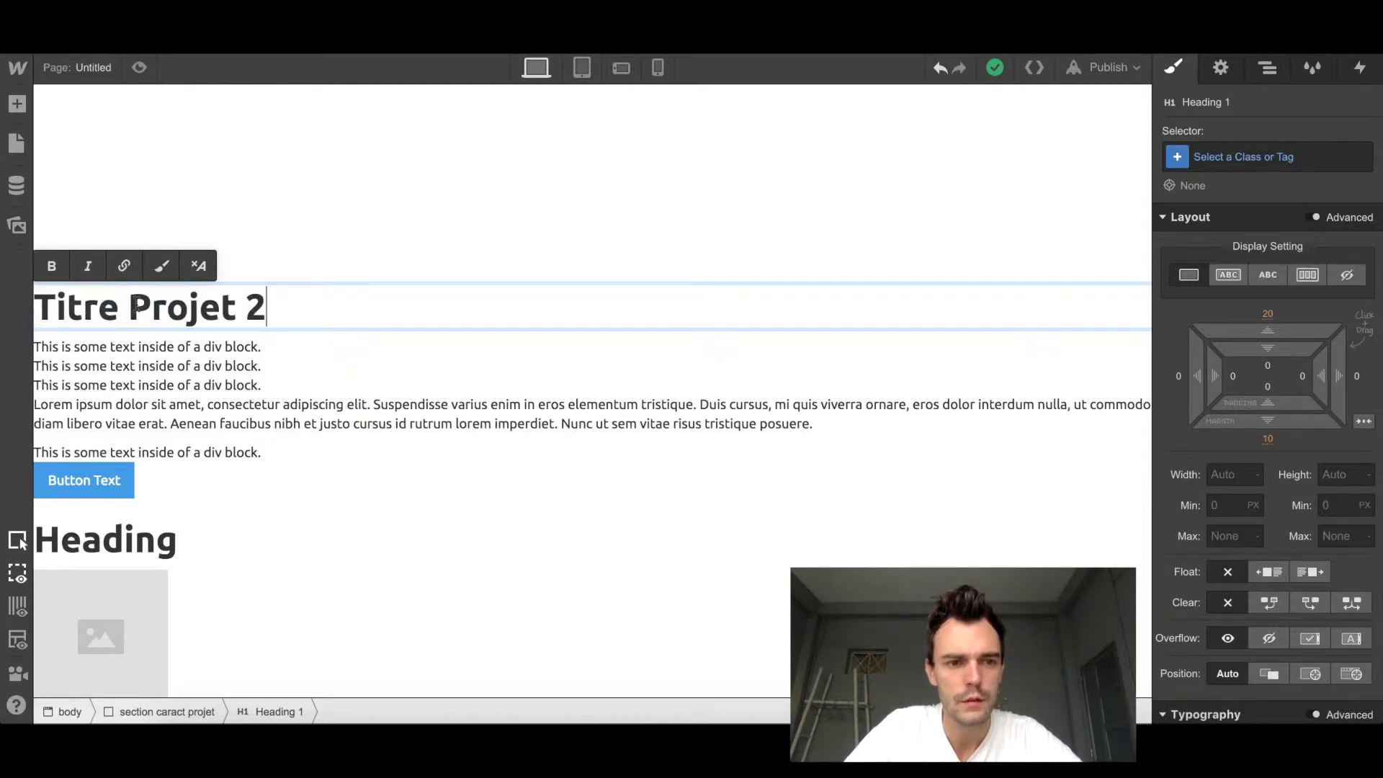
{"action": "left_click", "coordinate": [360, 384]}
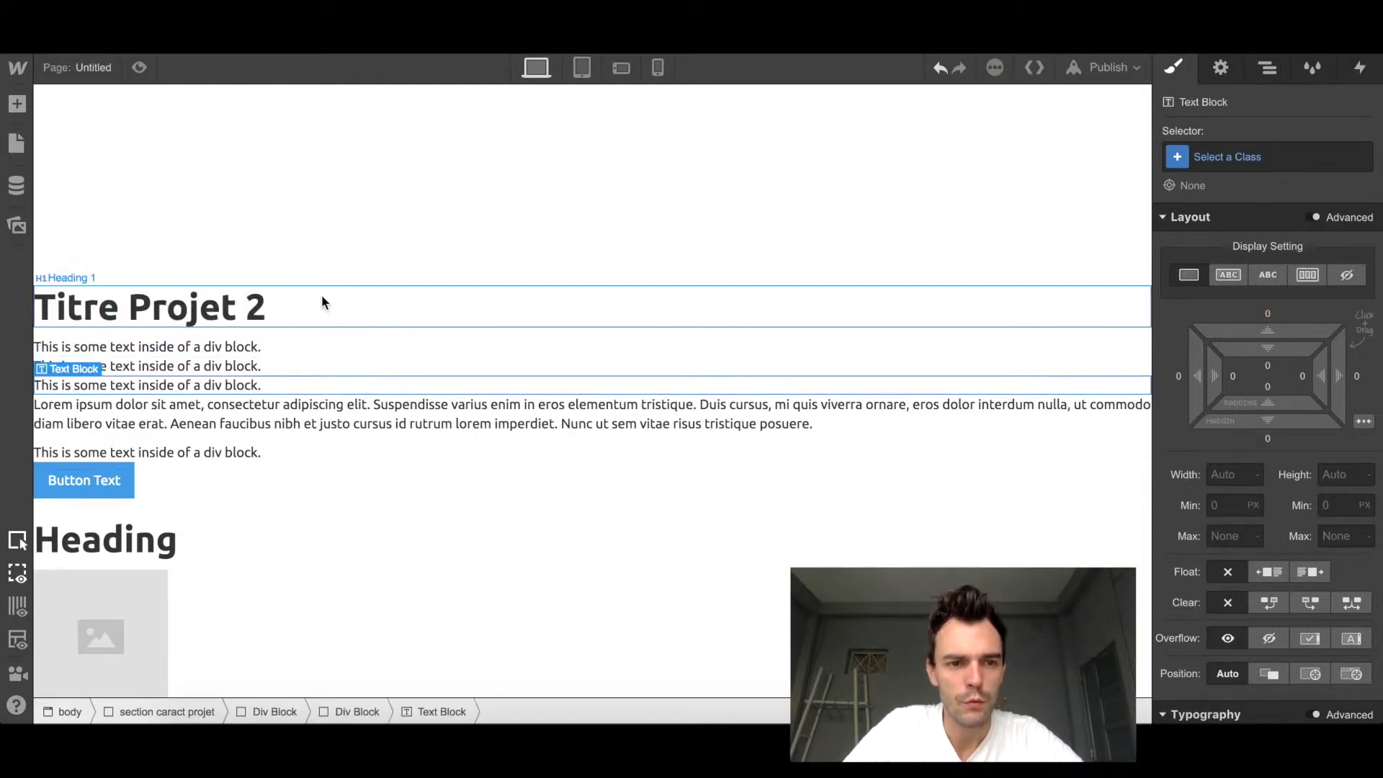
Step: Assign a new class named "titre page projet" to the "Titre Projet 2" heading
{"action": "left_click", "coordinate": [328, 302]}
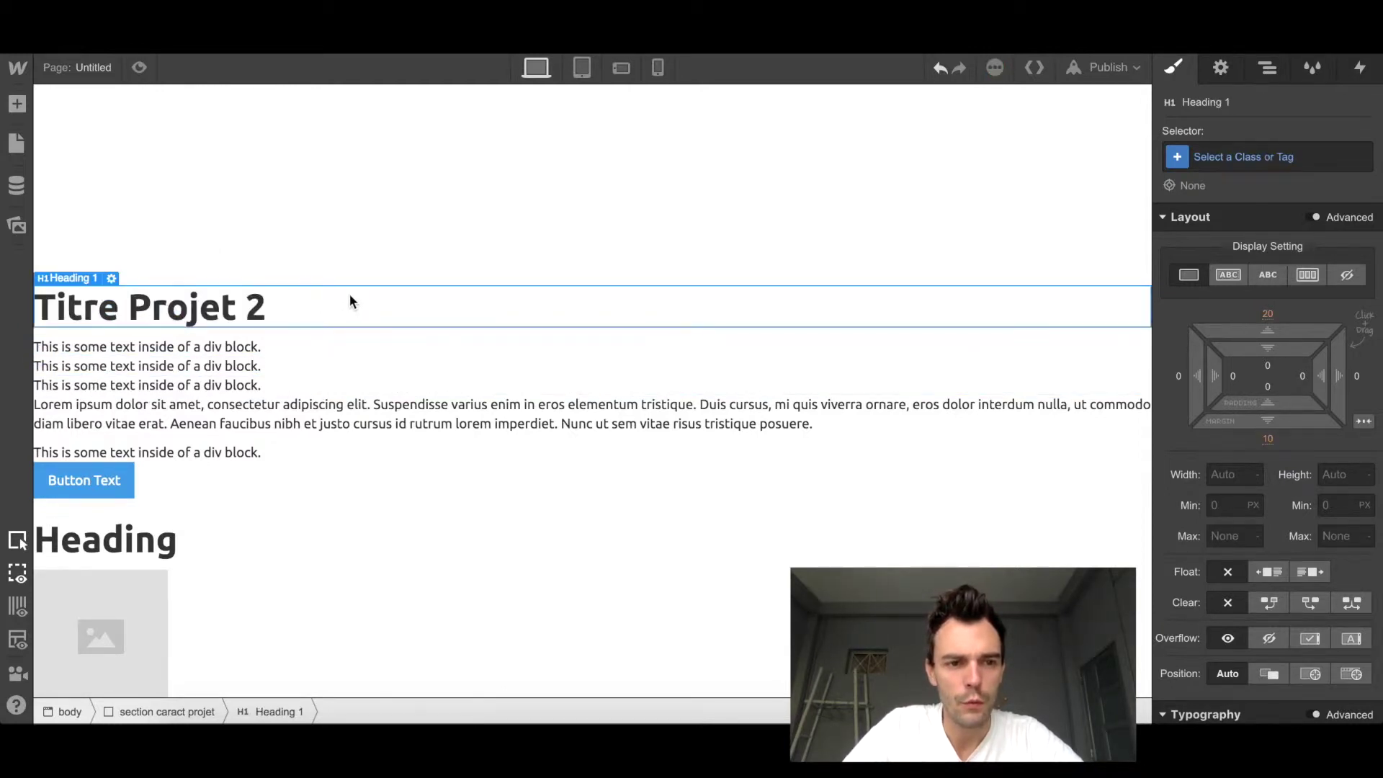
{"action": "left_click", "coordinate": [1225, 156]}
{"action": "type", "text": "titre "}
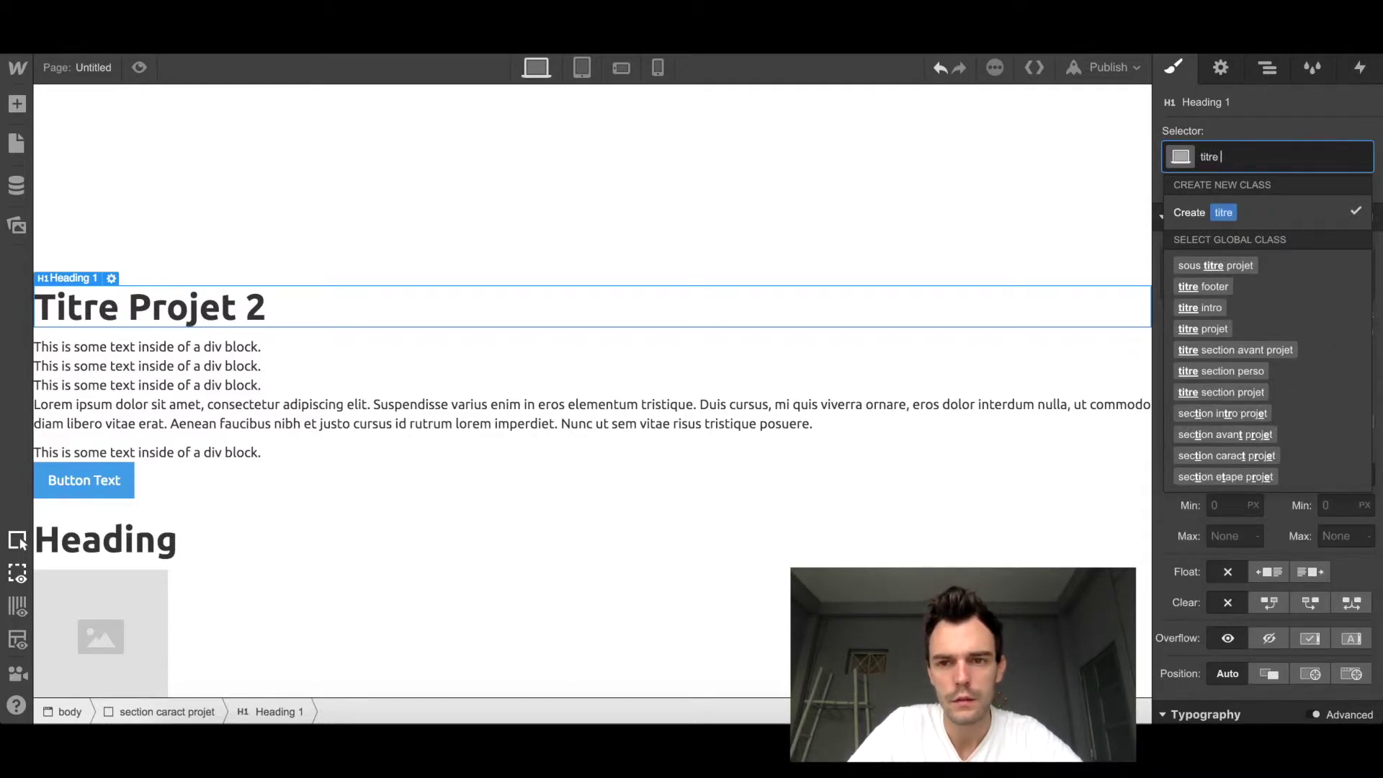
{"action": "type", "text": "page p"}
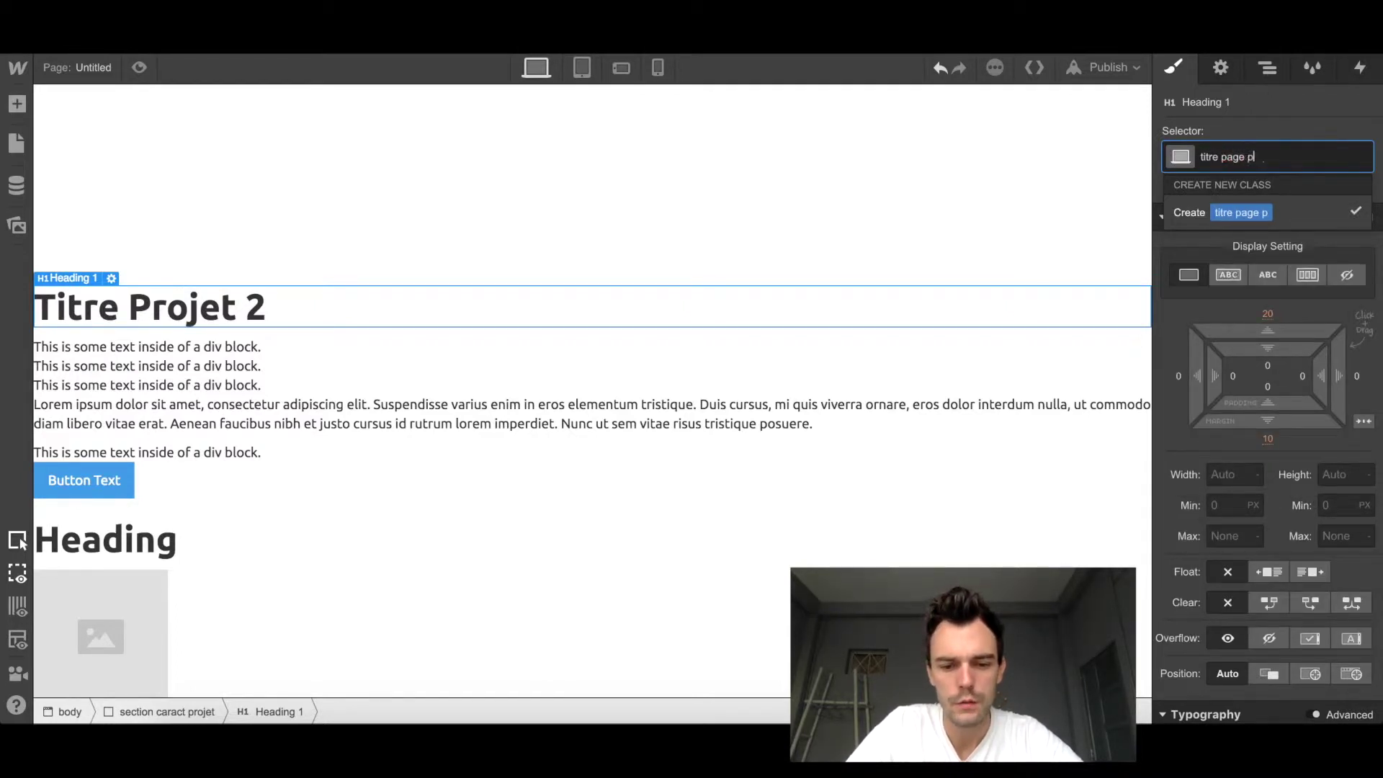
{"action": "type", "text": "rojet"}
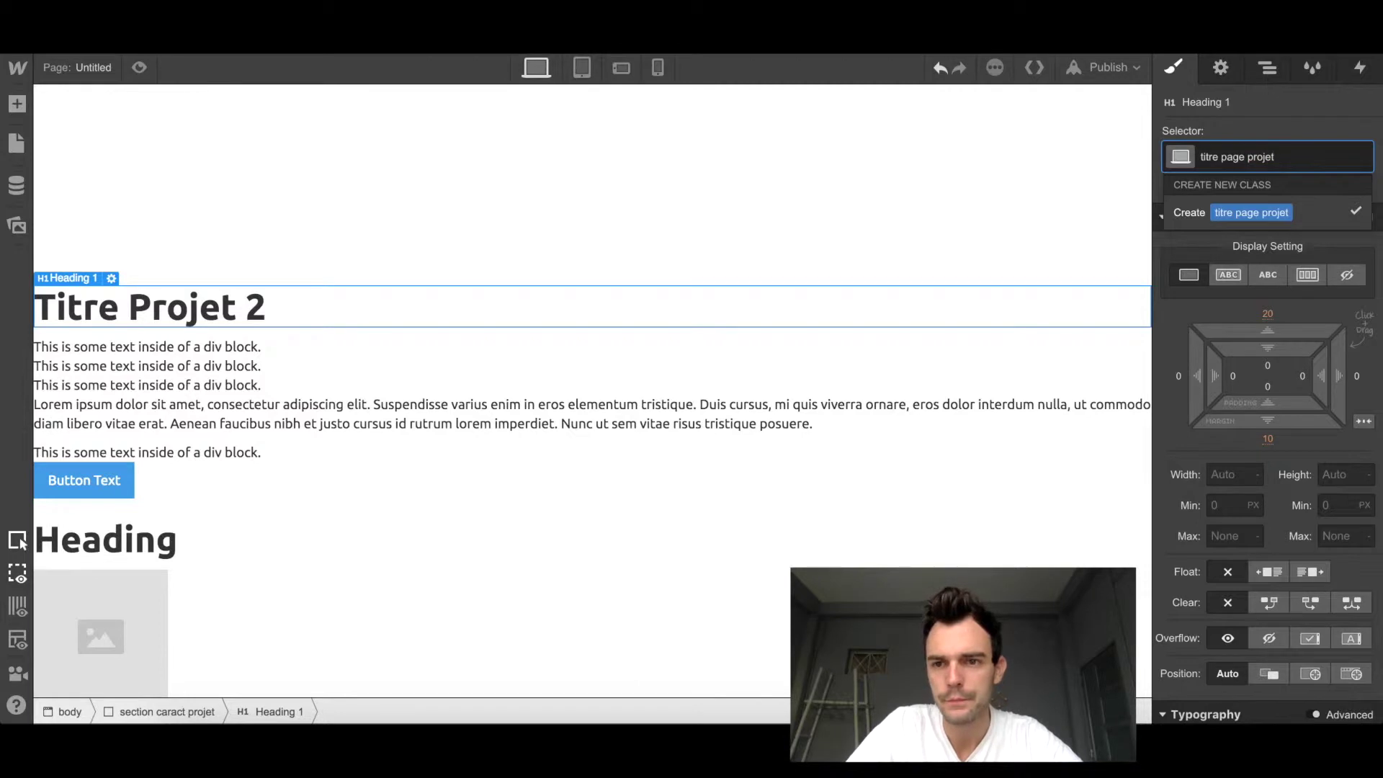
{"action": "key", "text": "Return"}
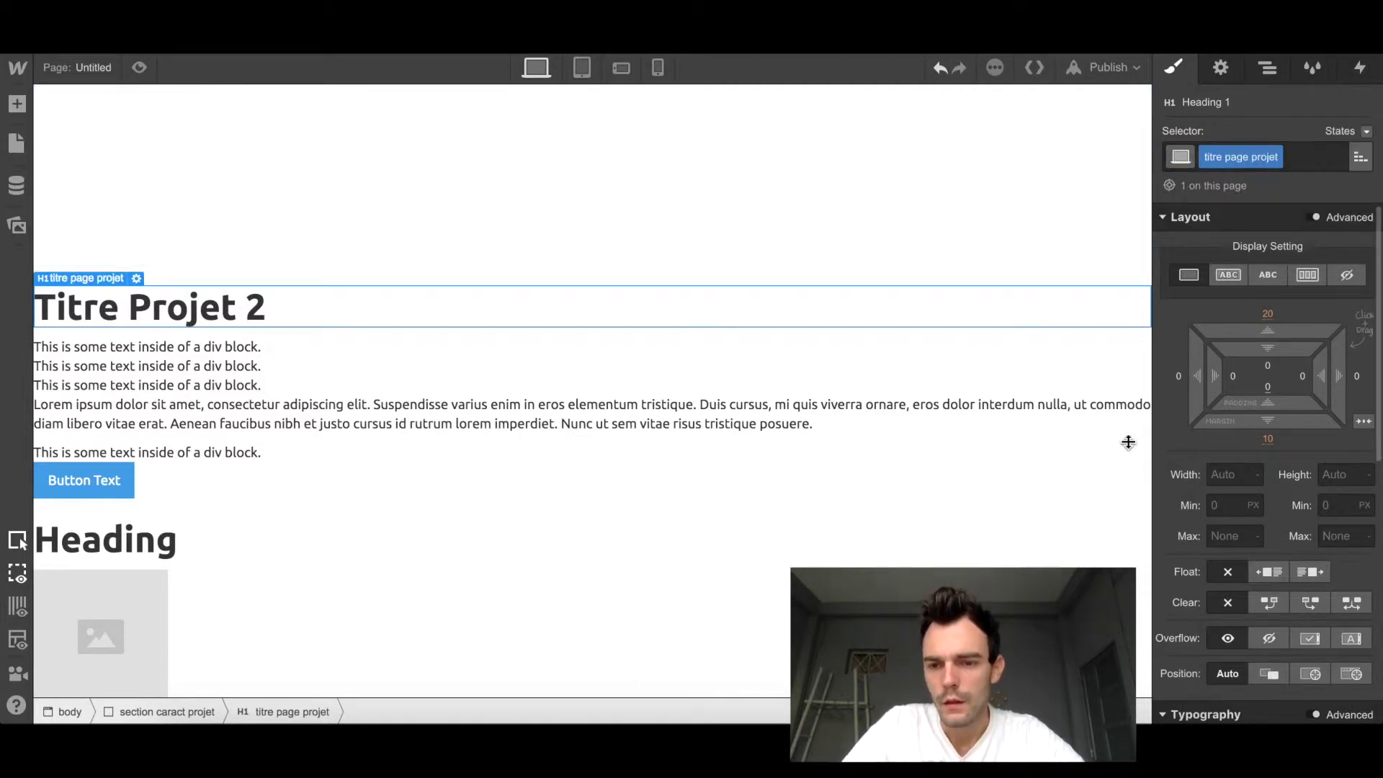
Step: Center-align the "Titre Projet 2" heading, set its font size to 80 px and compare it with the reference title
{"action": "scroll", "coordinate": [1234, 458], "scroll_direction": "down", "scroll_amount": 5}
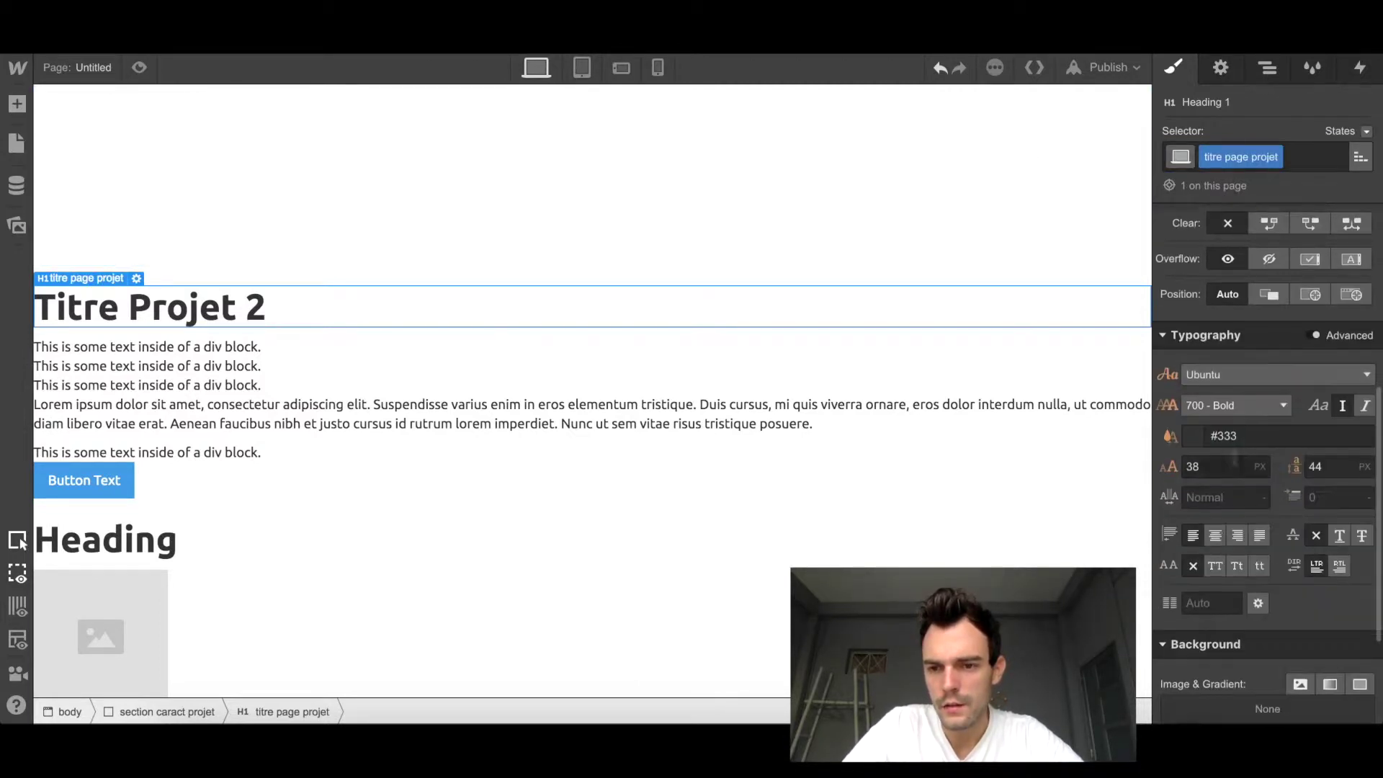
{"action": "left_click", "coordinate": [1216, 536]}
{"action": "left_click", "coordinate": [1210, 467]}
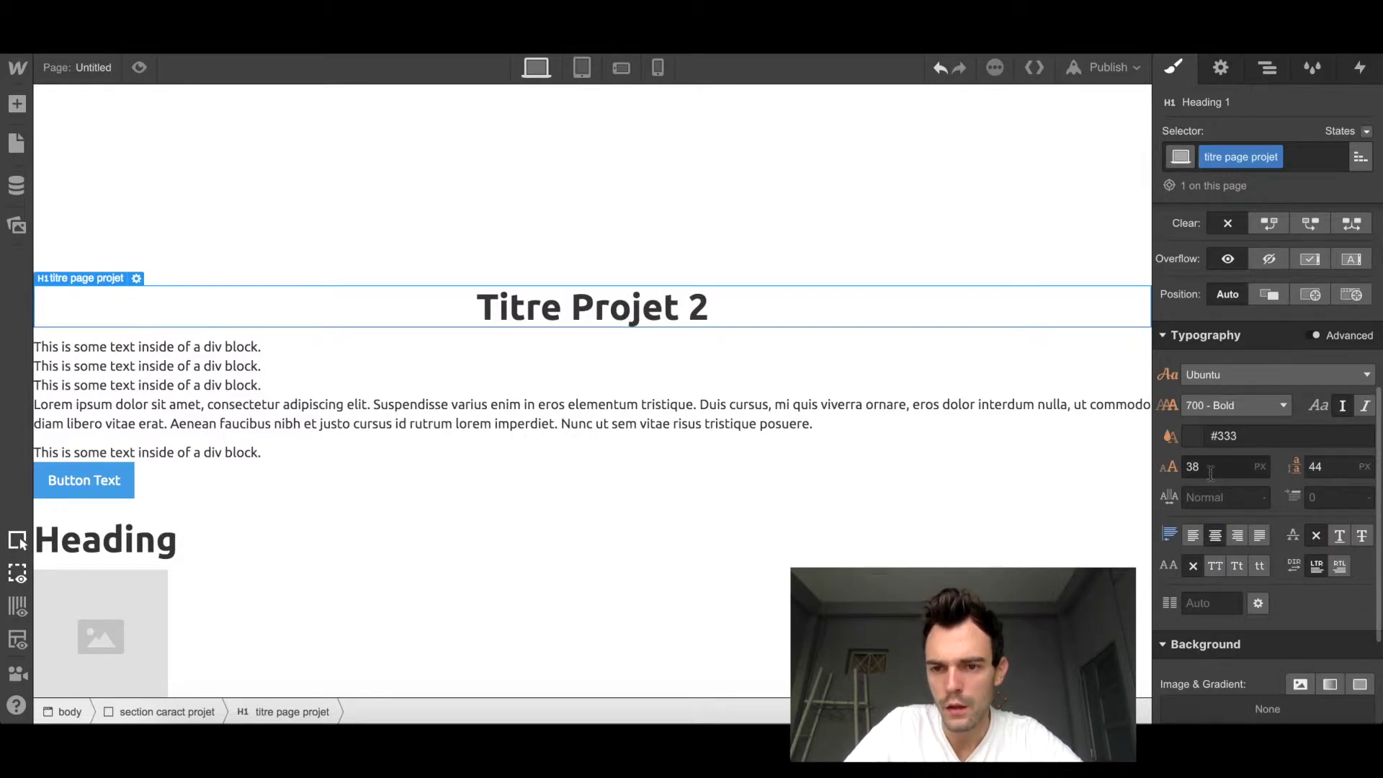
{"action": "key", "text": "ctrl+a"}
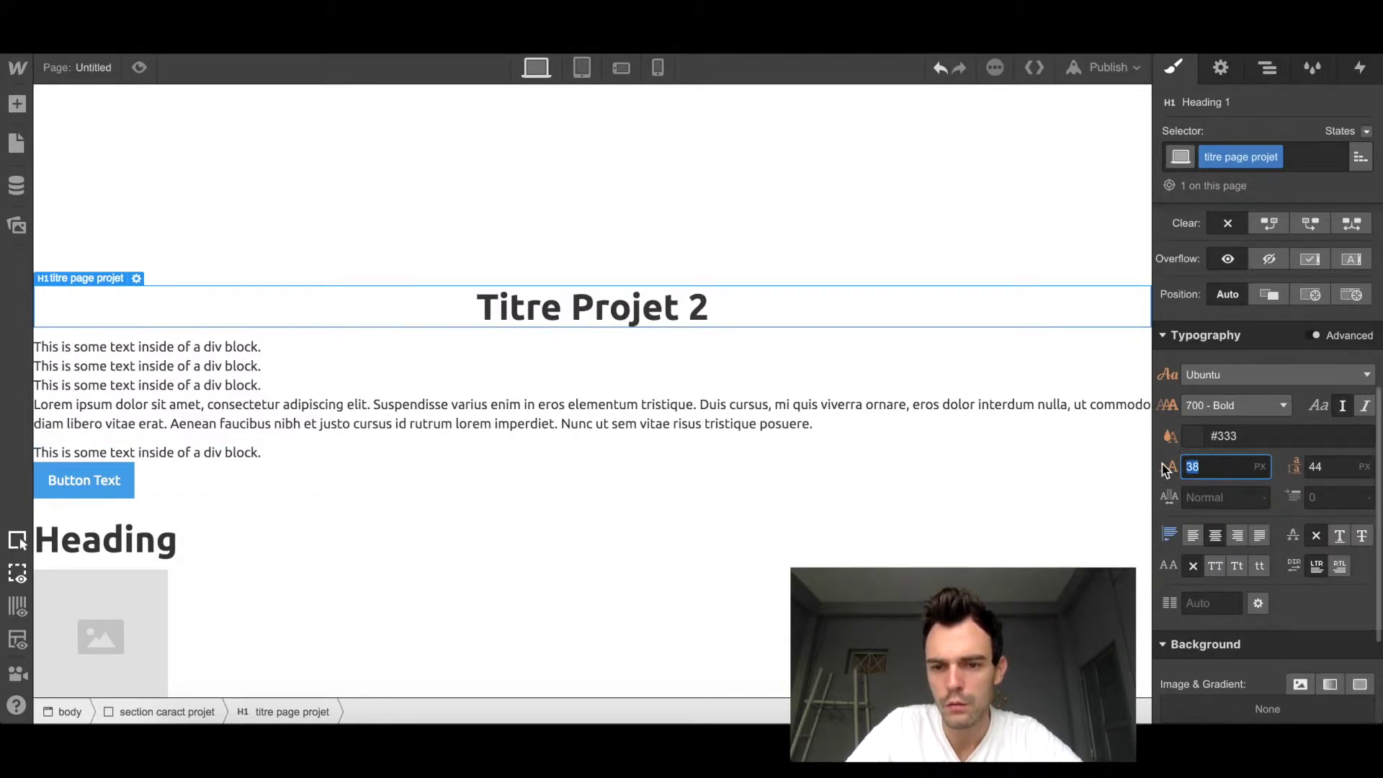
{"action": "type", "text": "8"}
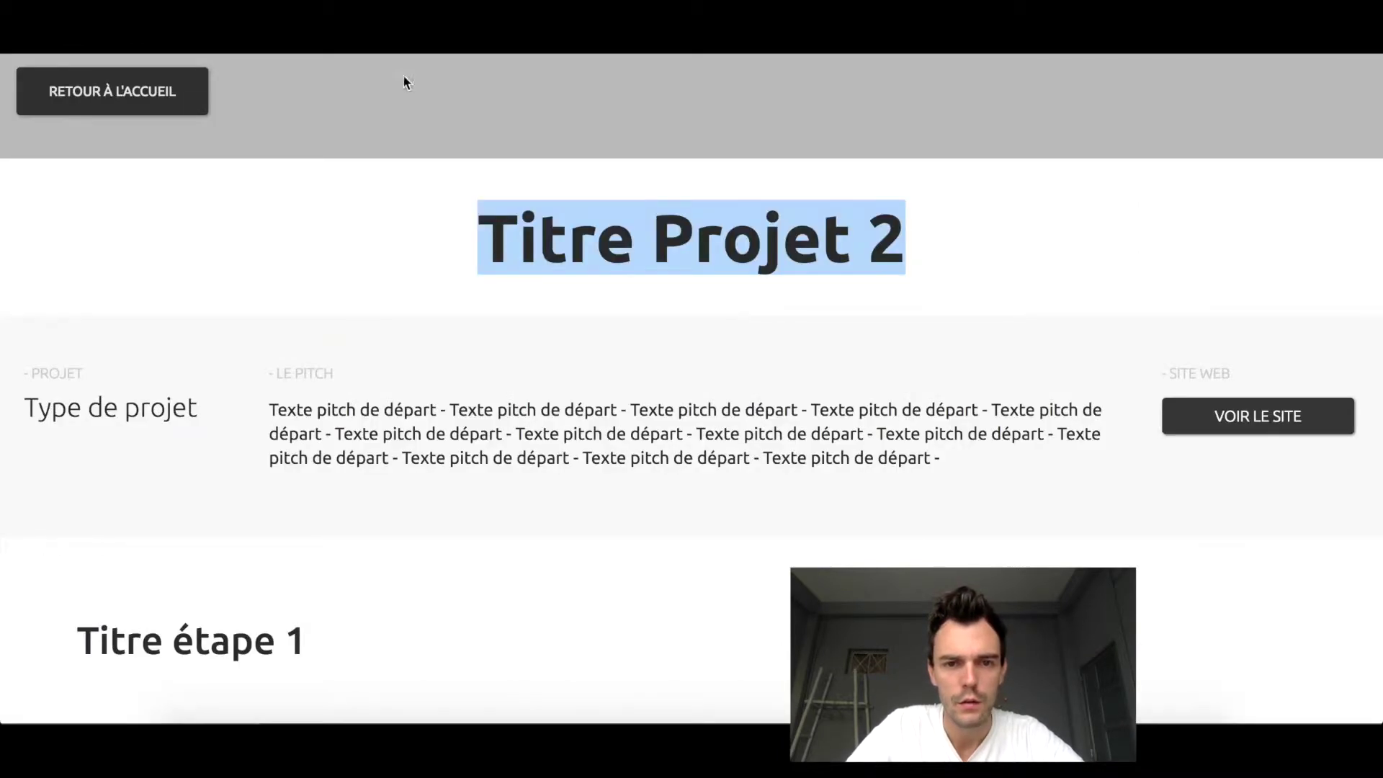
{"action": "left_click", "coordinate": [469, 247]}
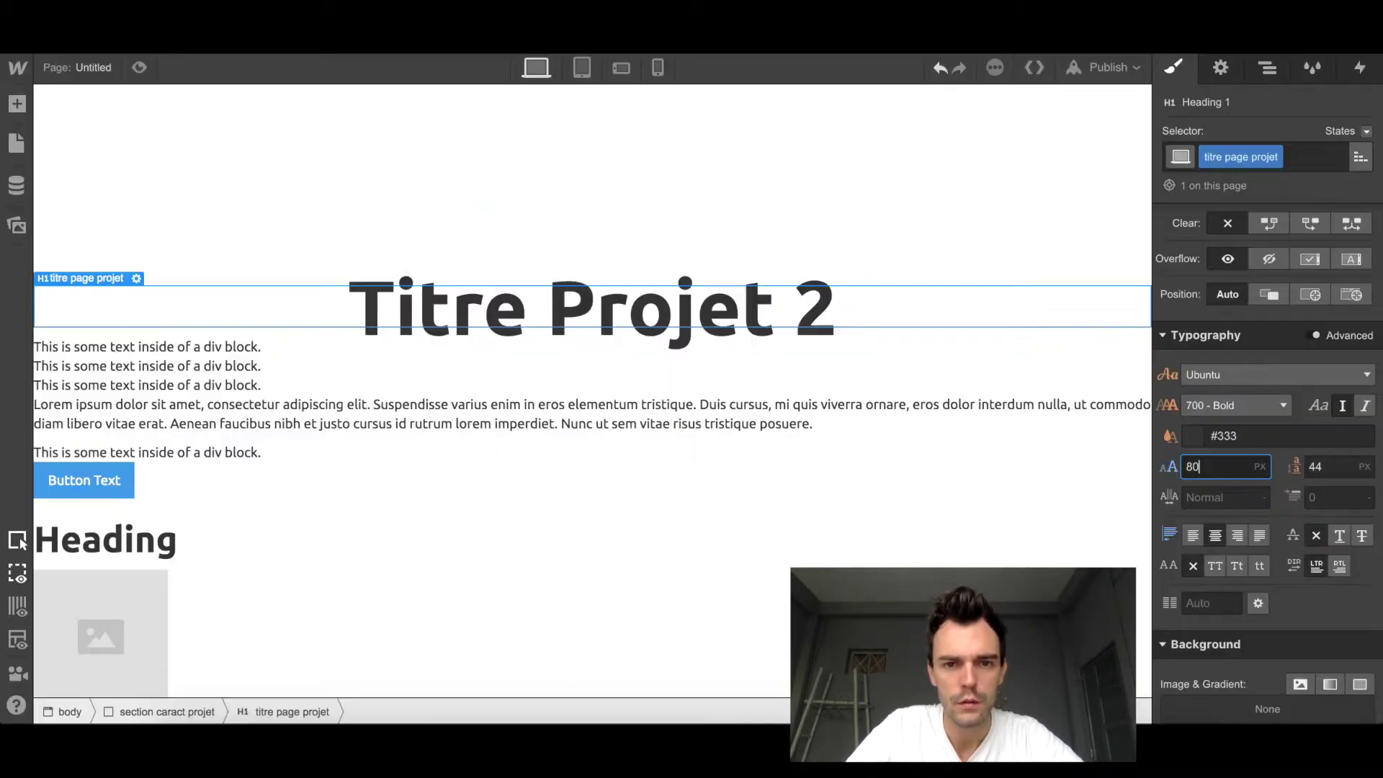
Step: Set the font size of the "Titre Projet 2" heading to 70 px
{"action": "double_click", "coordinate": [1190, 466]}
{"action": "type", "text": "7"}
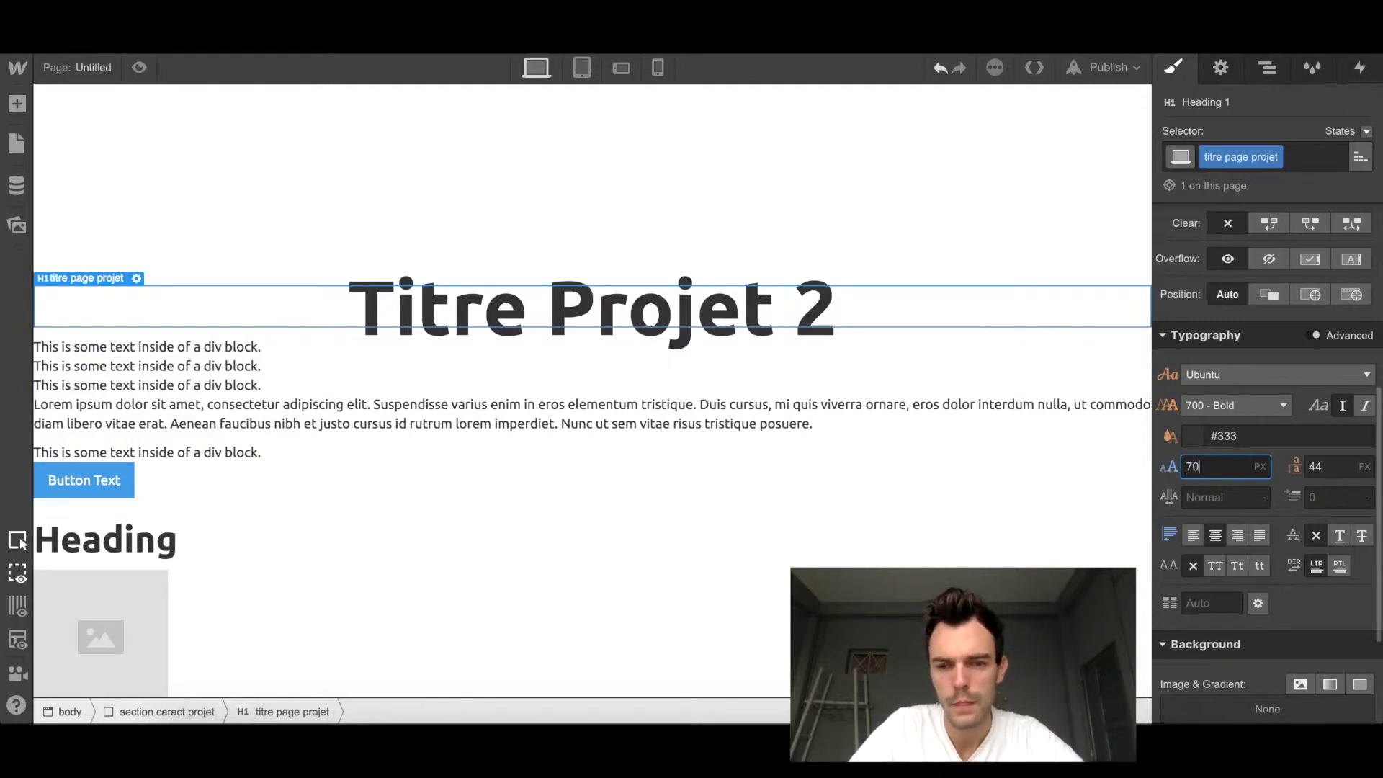
{"action": "key", "text": "Return"}
{"action": "left_click", "coordinate": [586, 368]}
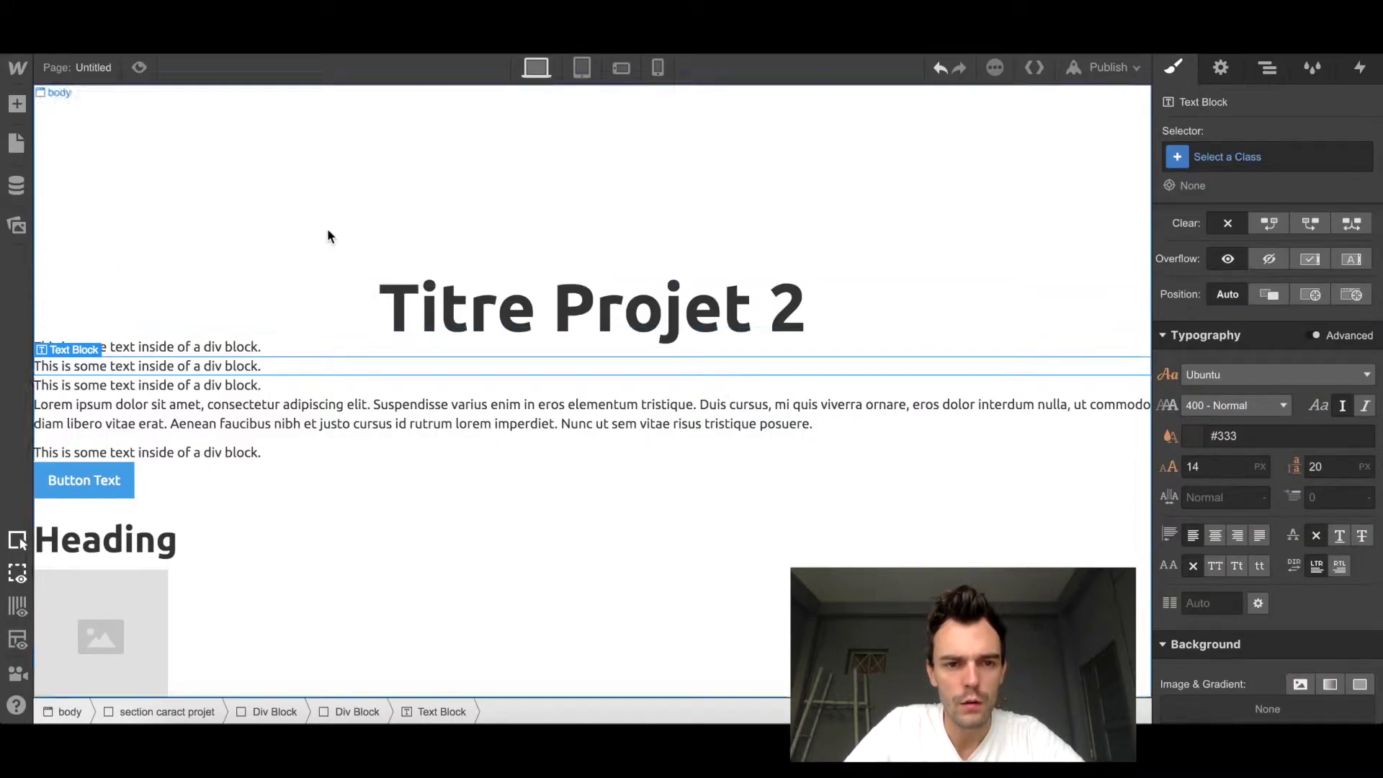
Step: Give the empty intro section above the title a light grey background, #ebebeb
{"action": "left_click", "coordinate": [359, 243]}
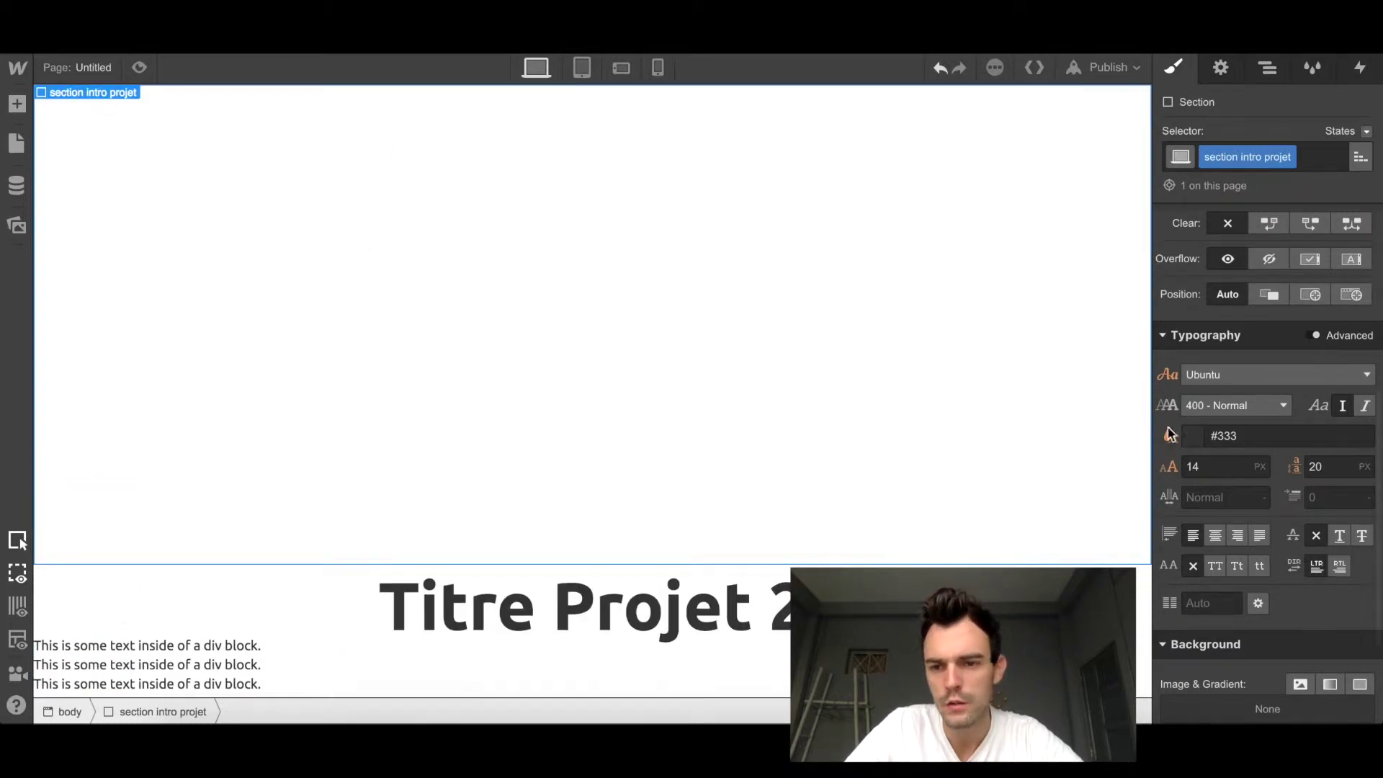
{"action": "scroll", "coordinate": [1263, 499], "scroll_direction": "down", "scroll_amount": 5}
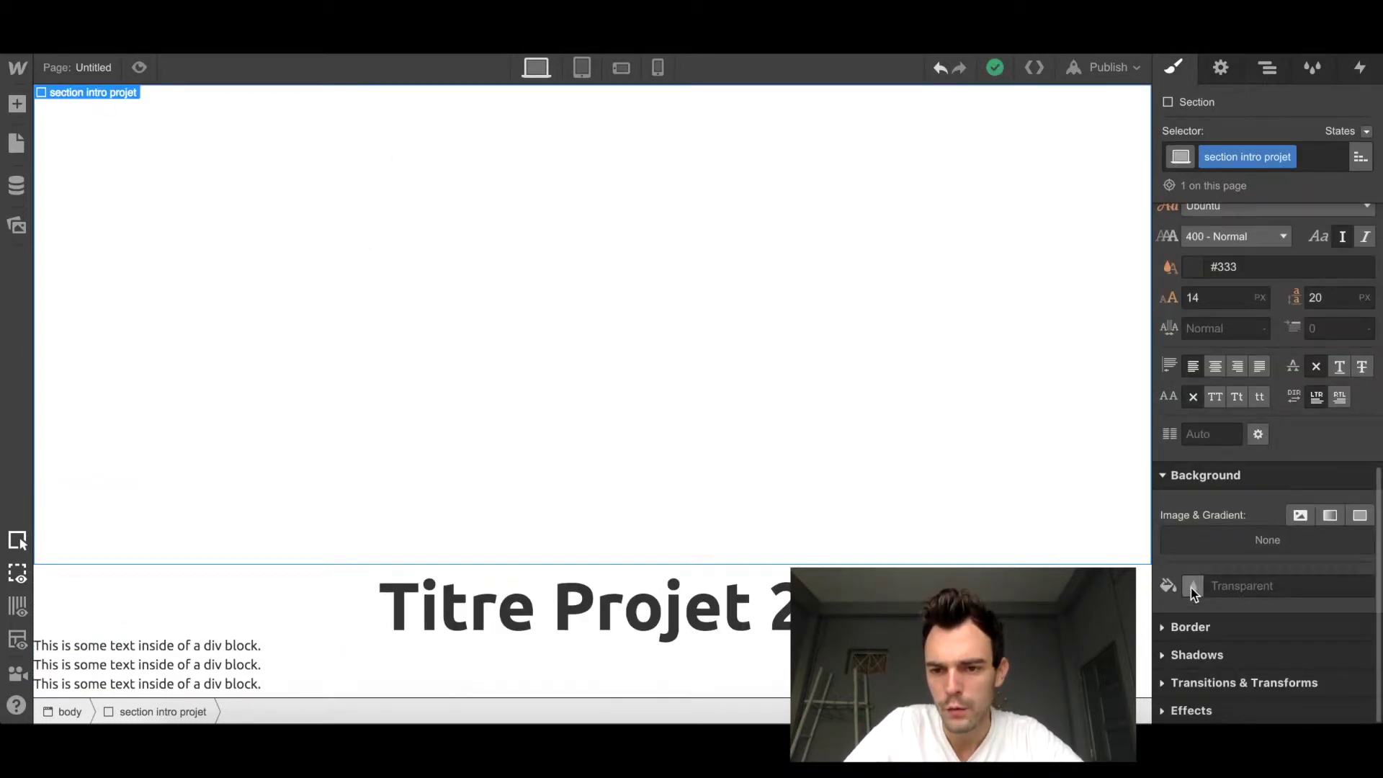
{"action": "left_click", "coordinate": [1192, 588]}
{"action": "left_click_drag", "start_coordinate": [1219, 349], "coordinate": [1156, 313]}
{"action": "left_click", "coordinate": [751, 392]}
Step: Set the top margin of the "Titre Projet 2" heading to 40 px, and increase it to 50 px
{"action": "scroll", "coordinate": [754, 396], "scroll_direction": "down", "scroll_amount": 3}
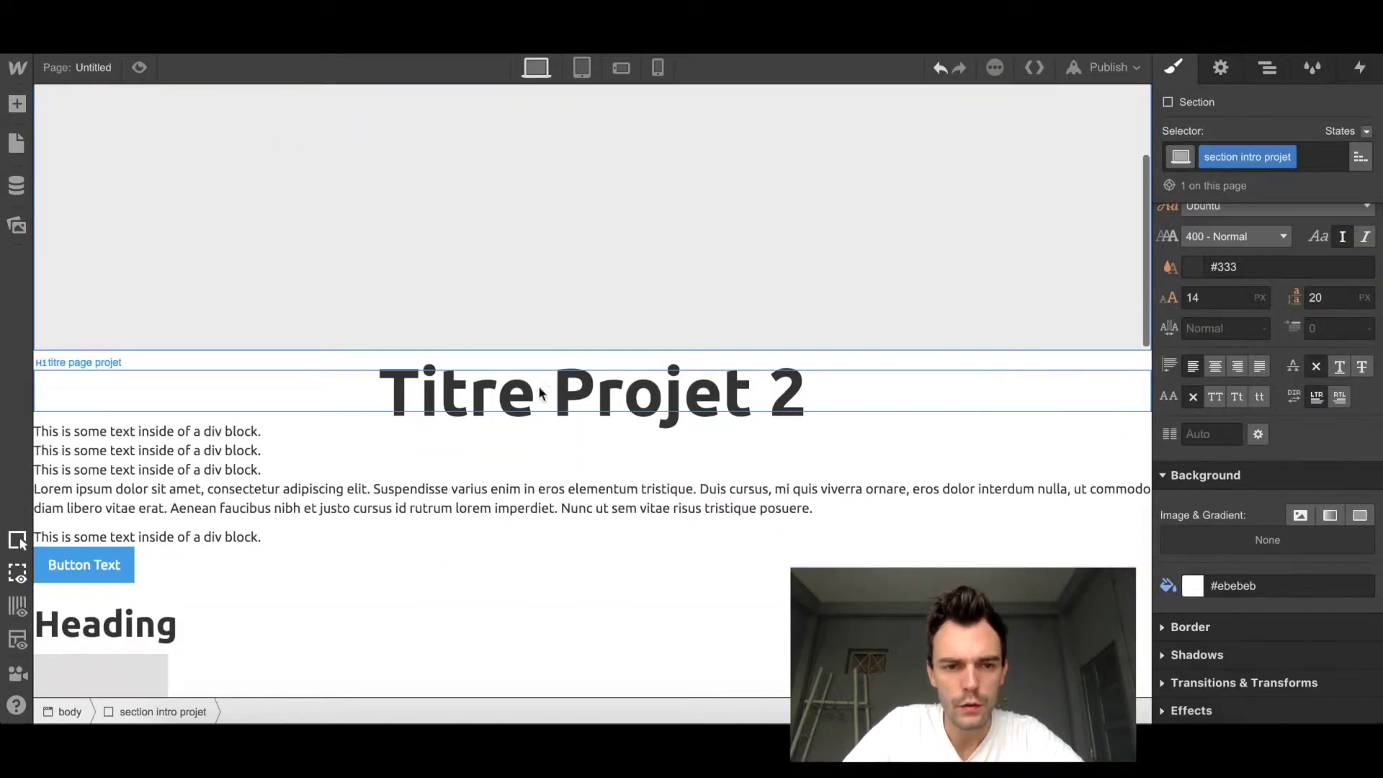
{"action": "left_click", "coordinate": [475, 390]}
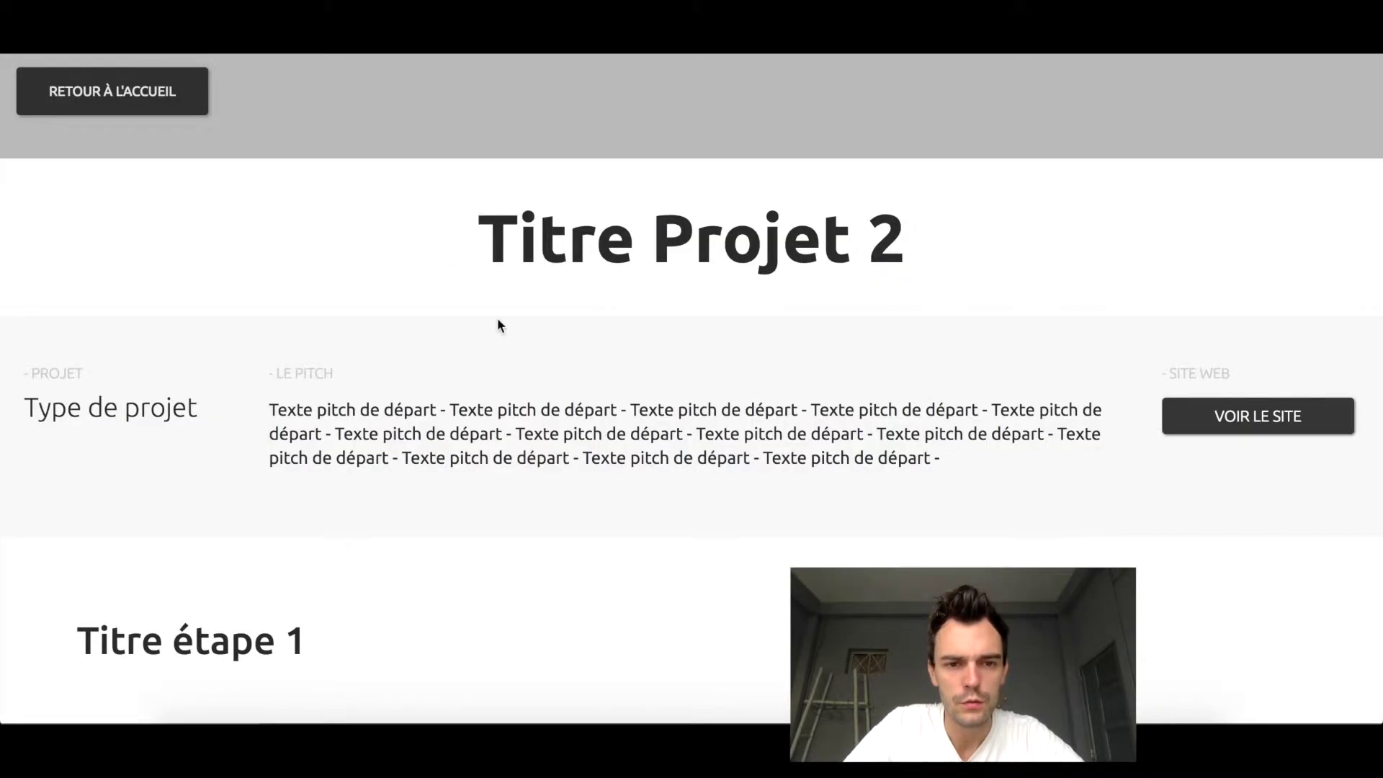
{"action": "scroll", "coordinate": [481, 285], "scroll_direction": "up", "scroll_amount": 2}
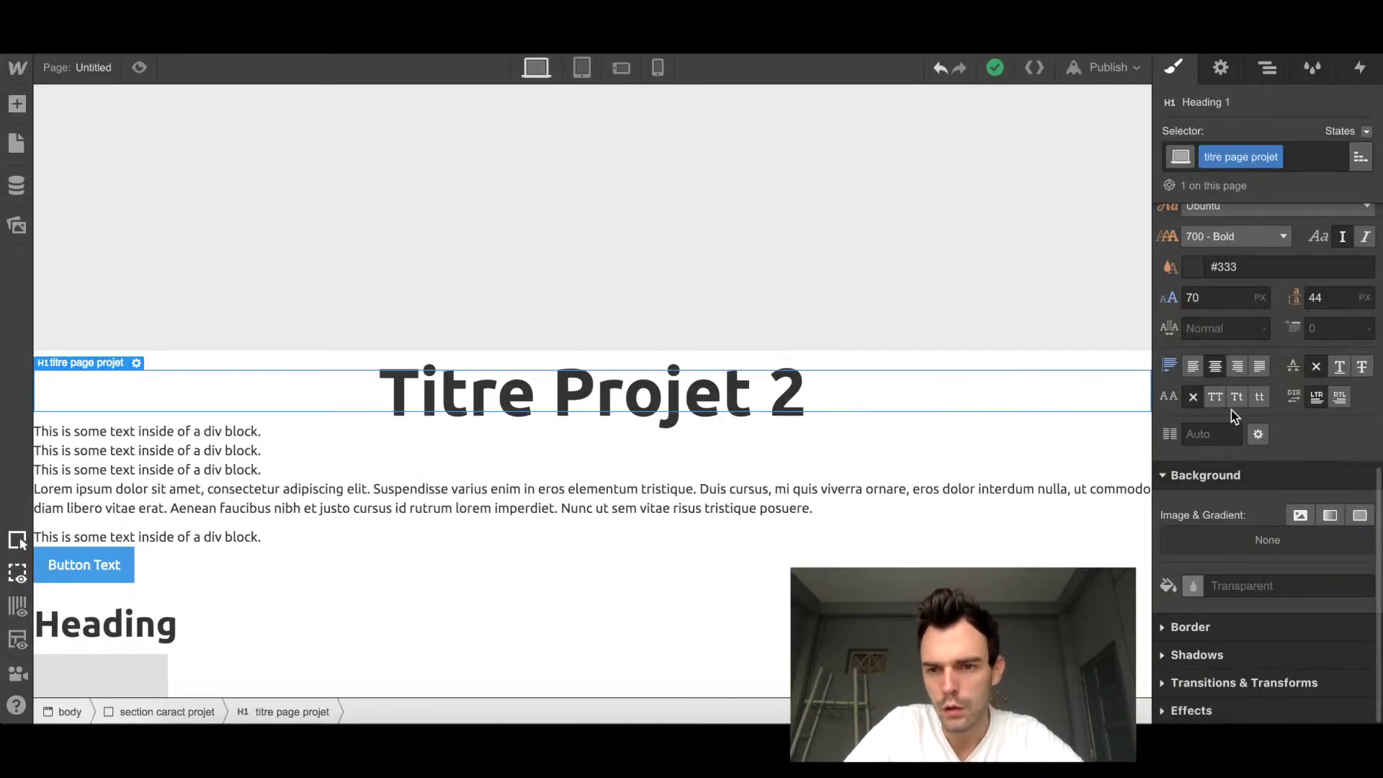
{"action": "scroll", "coordinate": [1248, 333], "scroll_direction": "up", "scroll_amount": 5}
{"action": "scroll", "coordinate": [1247, 334], "scroll_direction": "up", "scroll_amount": 4}
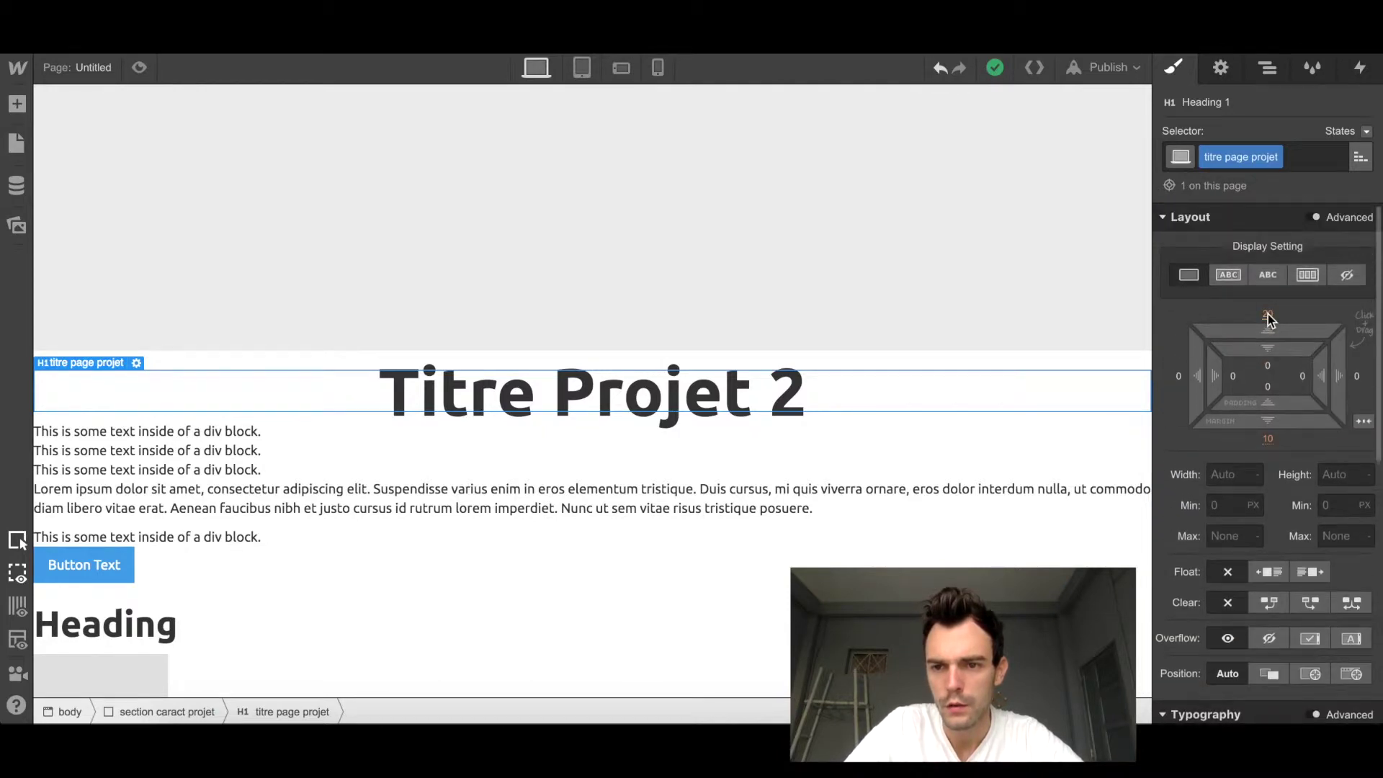
{"action": "left_click", "coordinate": [1267, 318]}
{"action": "type", "text": "40"}
{"action": "key", "text": "Return"}
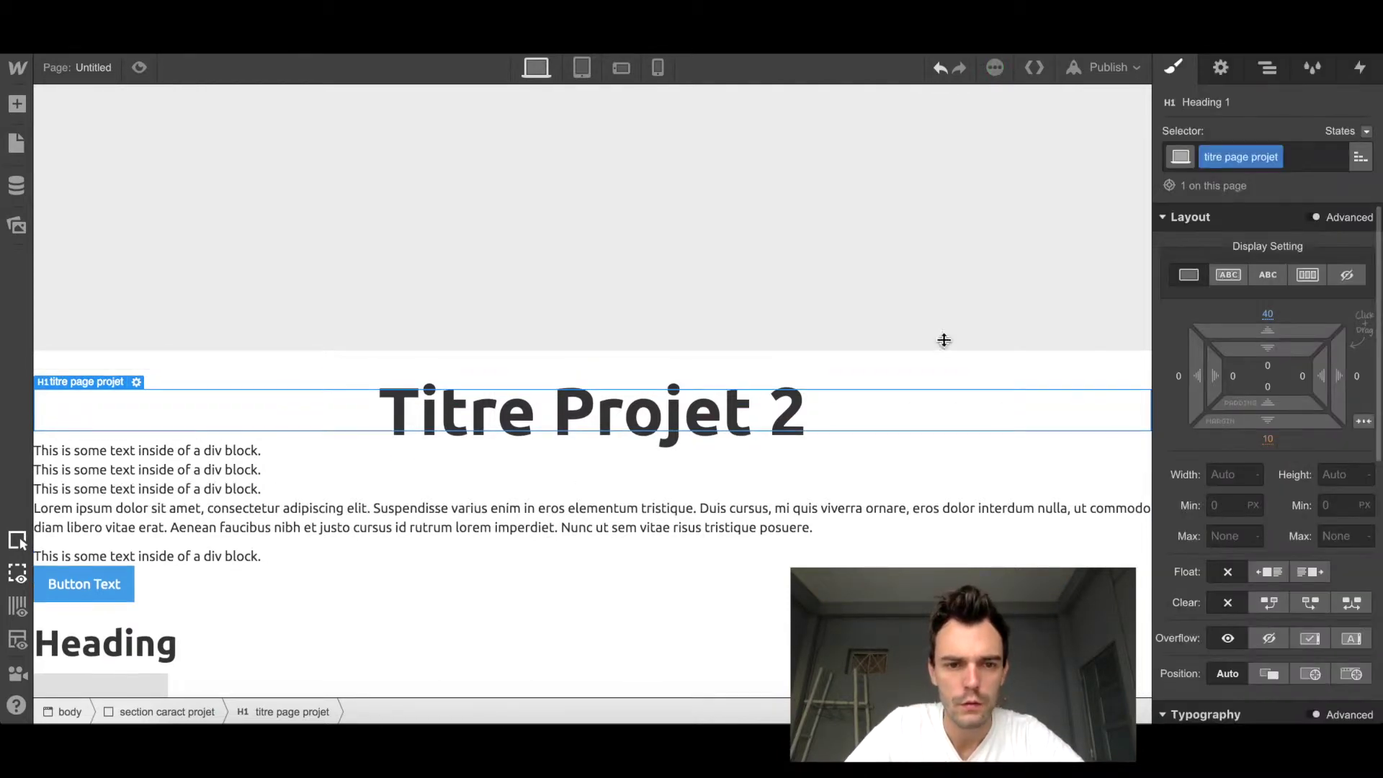
{"action": "left_click", "coordinate": [1268, 317]}
{"action": "type", "text": "50"}
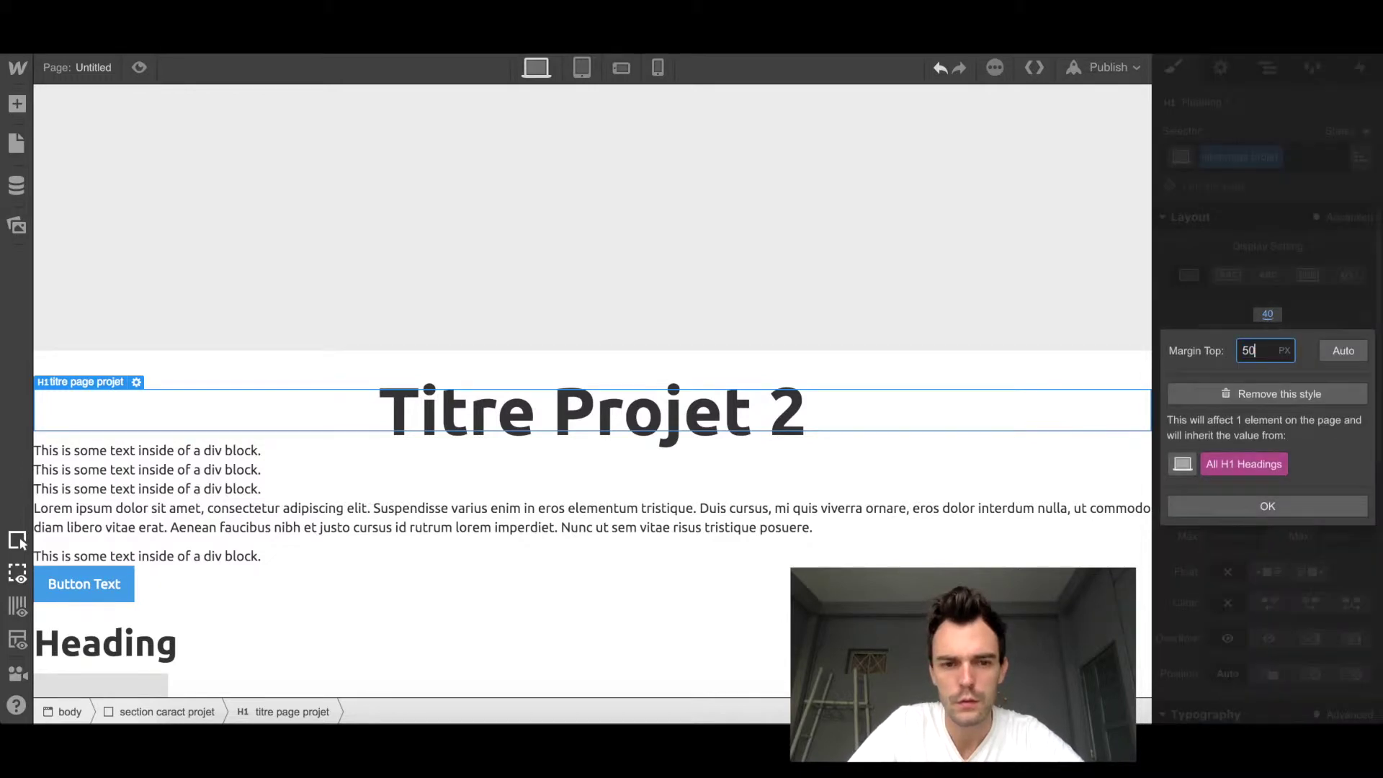
{"action": "key", "text": "Return"}
{"action": "left_click", "coordinate": [533, 262]}
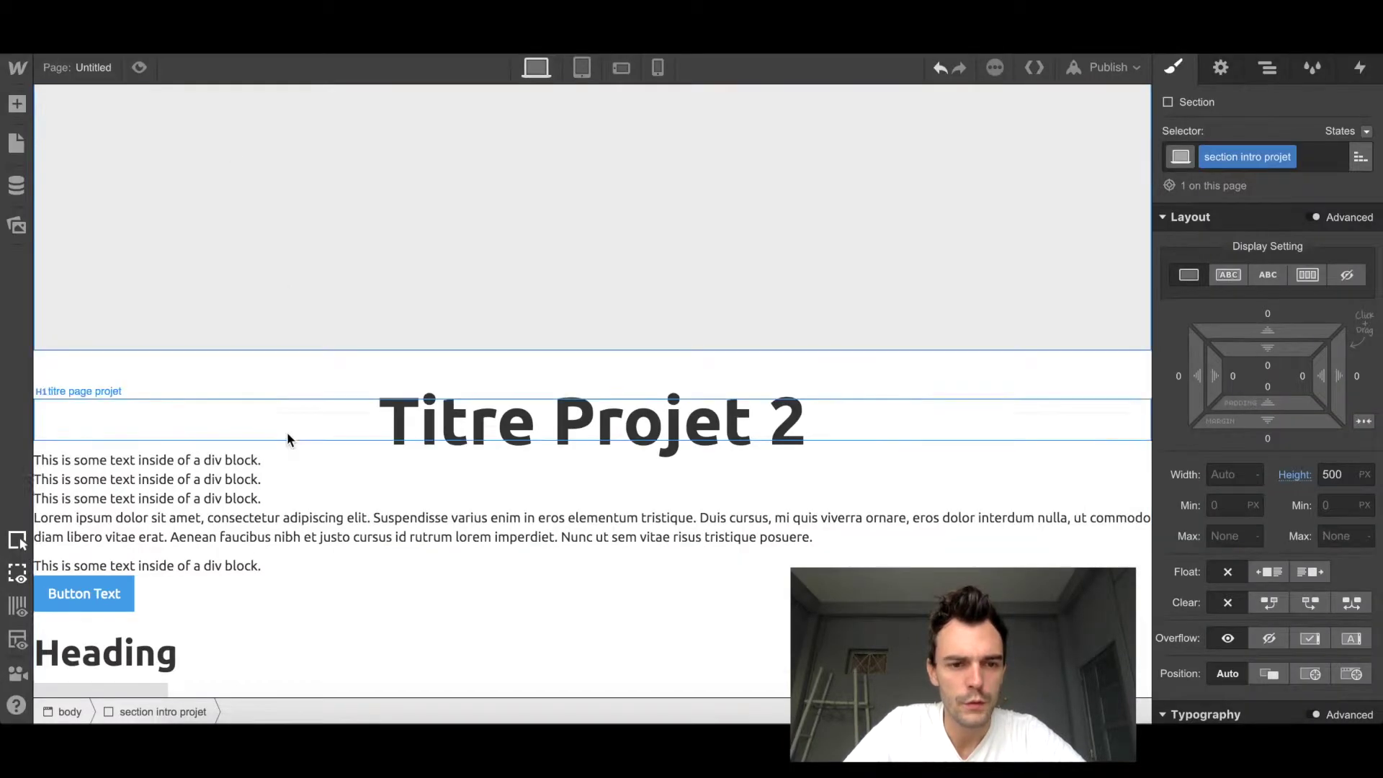
Step: Give the outer div block below the "Titre Projet 2" heading the new class "caract projet wrapper", after checking the reference page's layout
{"action": "scroll", "coordinate": [287, 439], "scroll_direction": "down", "scroll_amount": 2}
{"action": "left_click", "coordinate": [251, 394]}
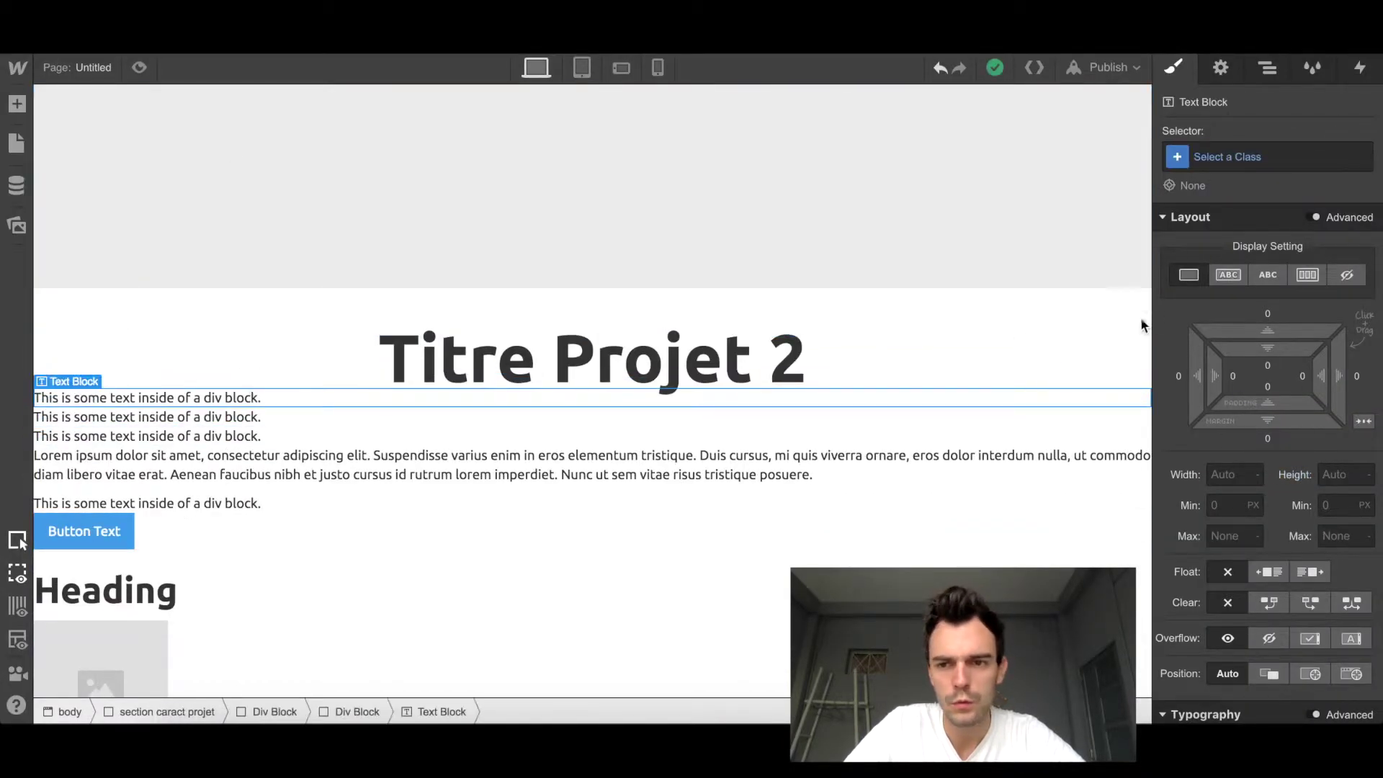
{"action": "left_click", "coordinate": [1267, 69]}
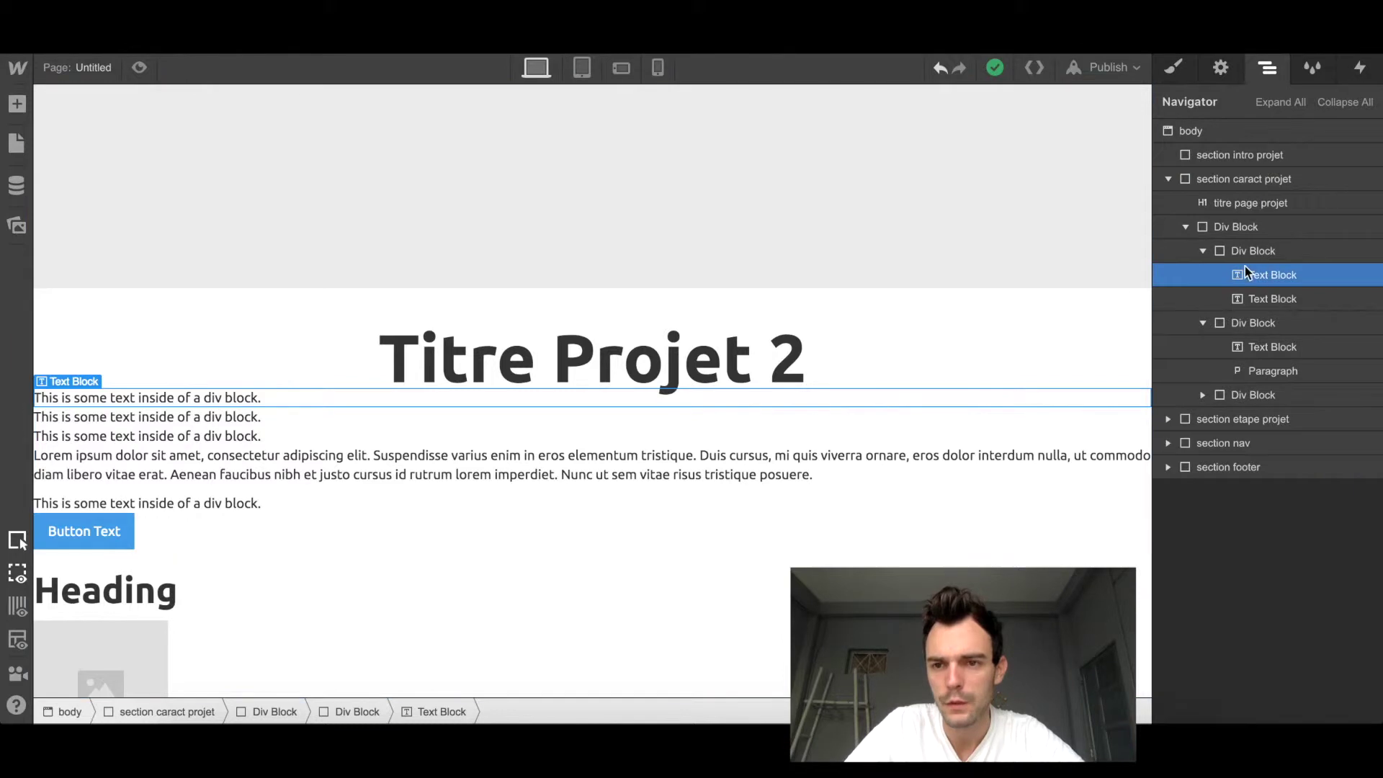
{"action": "left_click", "coordinate": [1248, 228]}
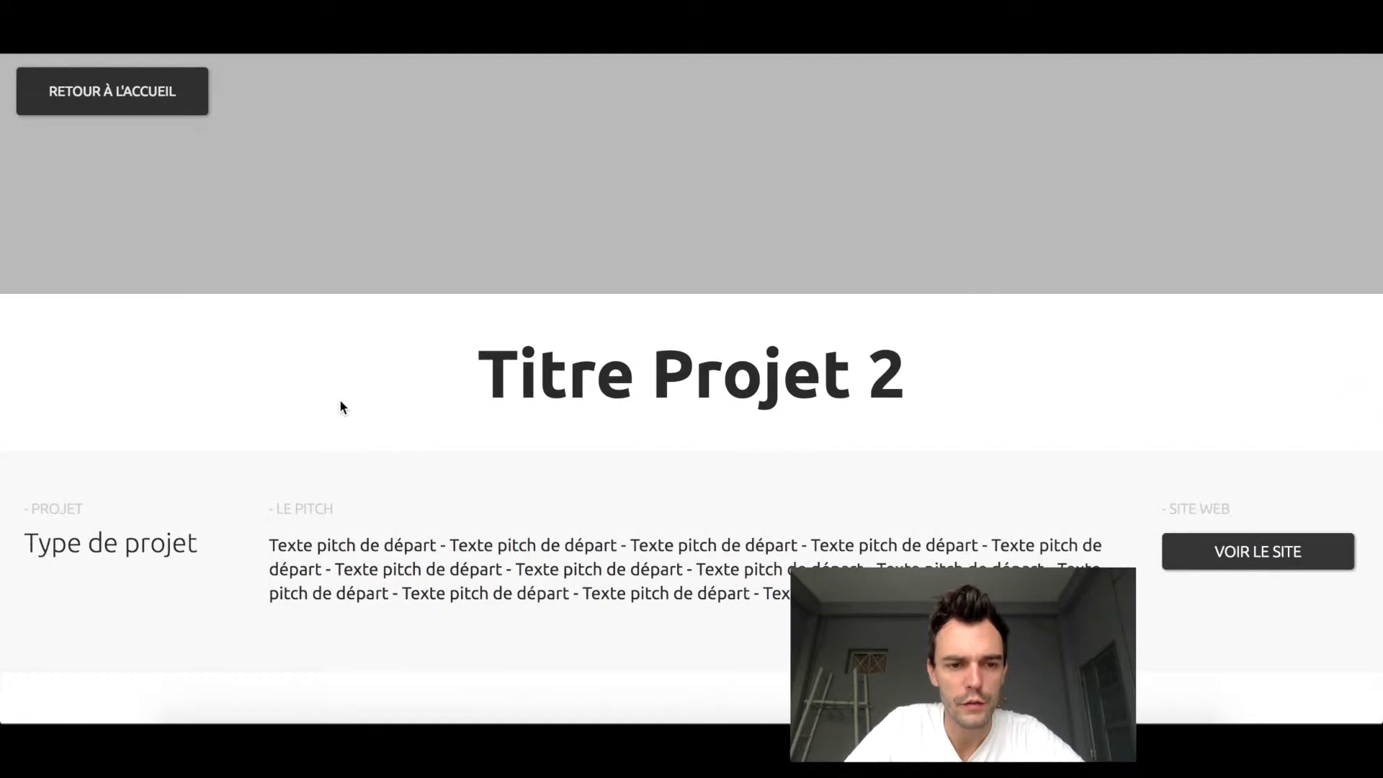
{"action": "scroll", "coordinate": [339, 399], "scroll_direction": "down", "scroll_amount": 2}
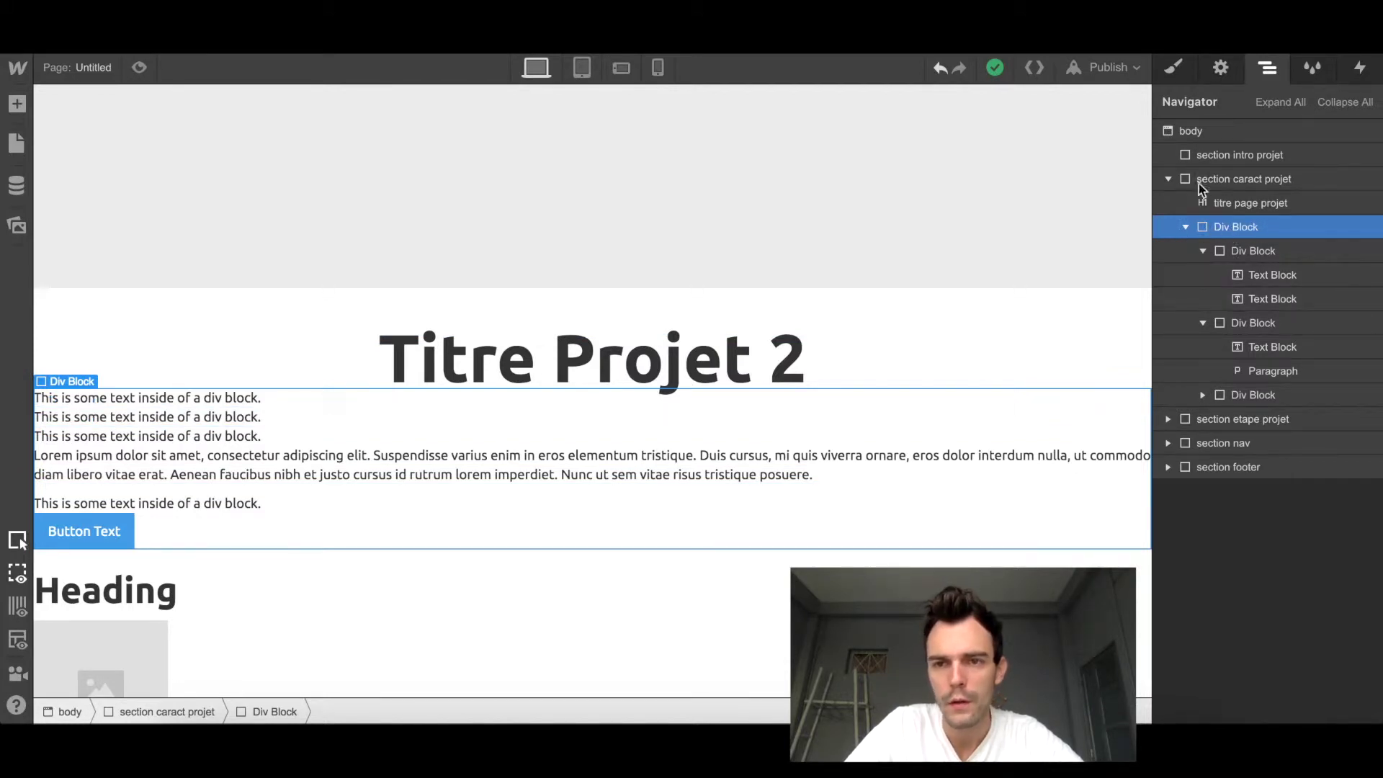
{"action": "left_click", "coordinate": [1174, 70]}
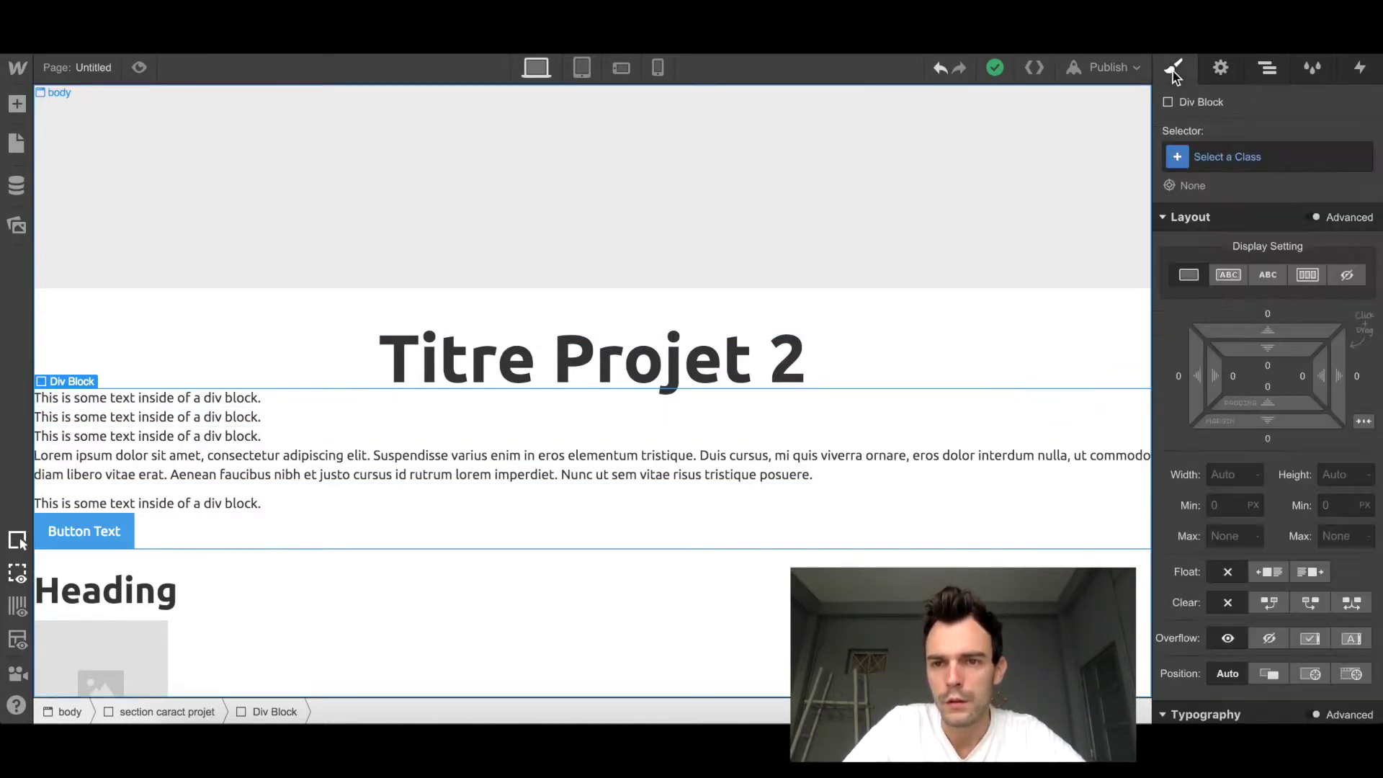
{"action": "left_click", "coordinate": [1219, 153]}
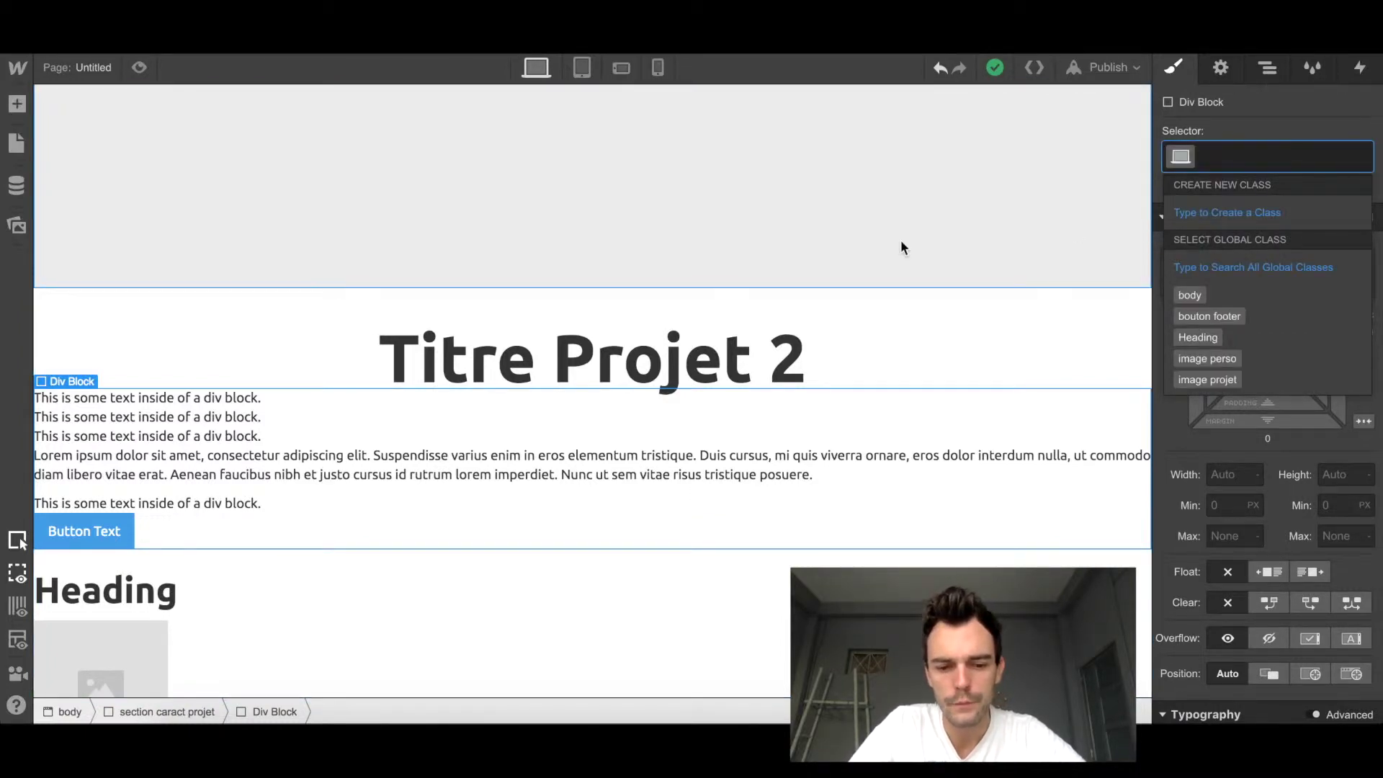
{"action": "type", "text": "caract"}
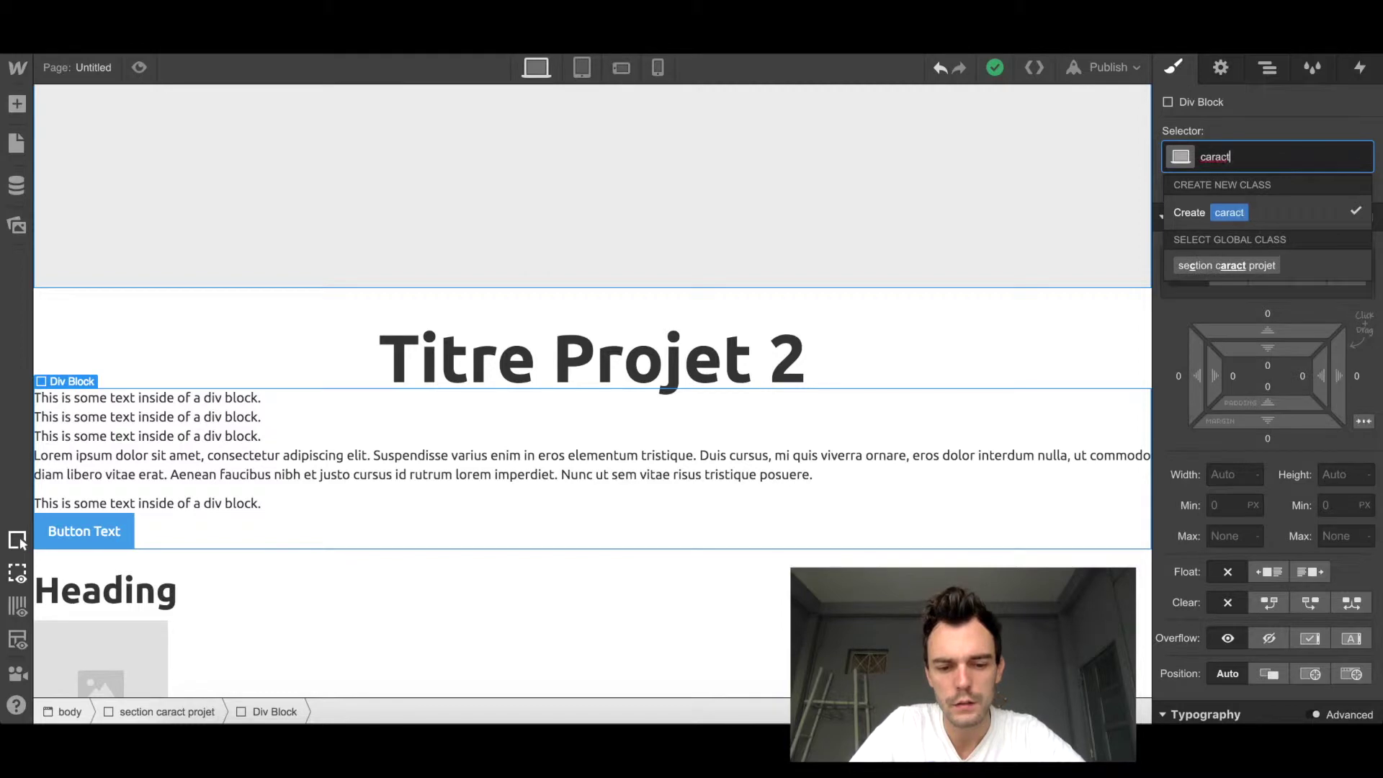
{"action": "type", "text": " projet "}
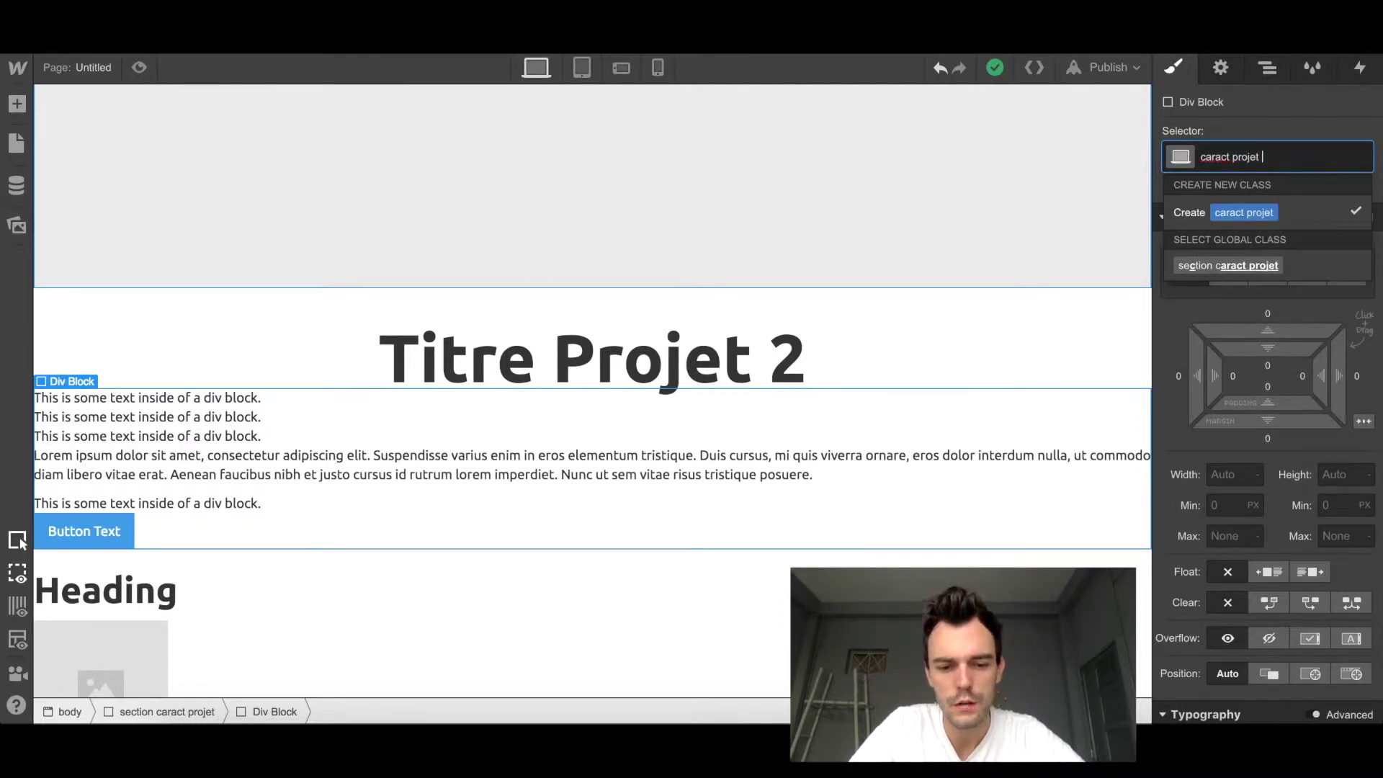
{"action": "type", "text": "wrapper"}
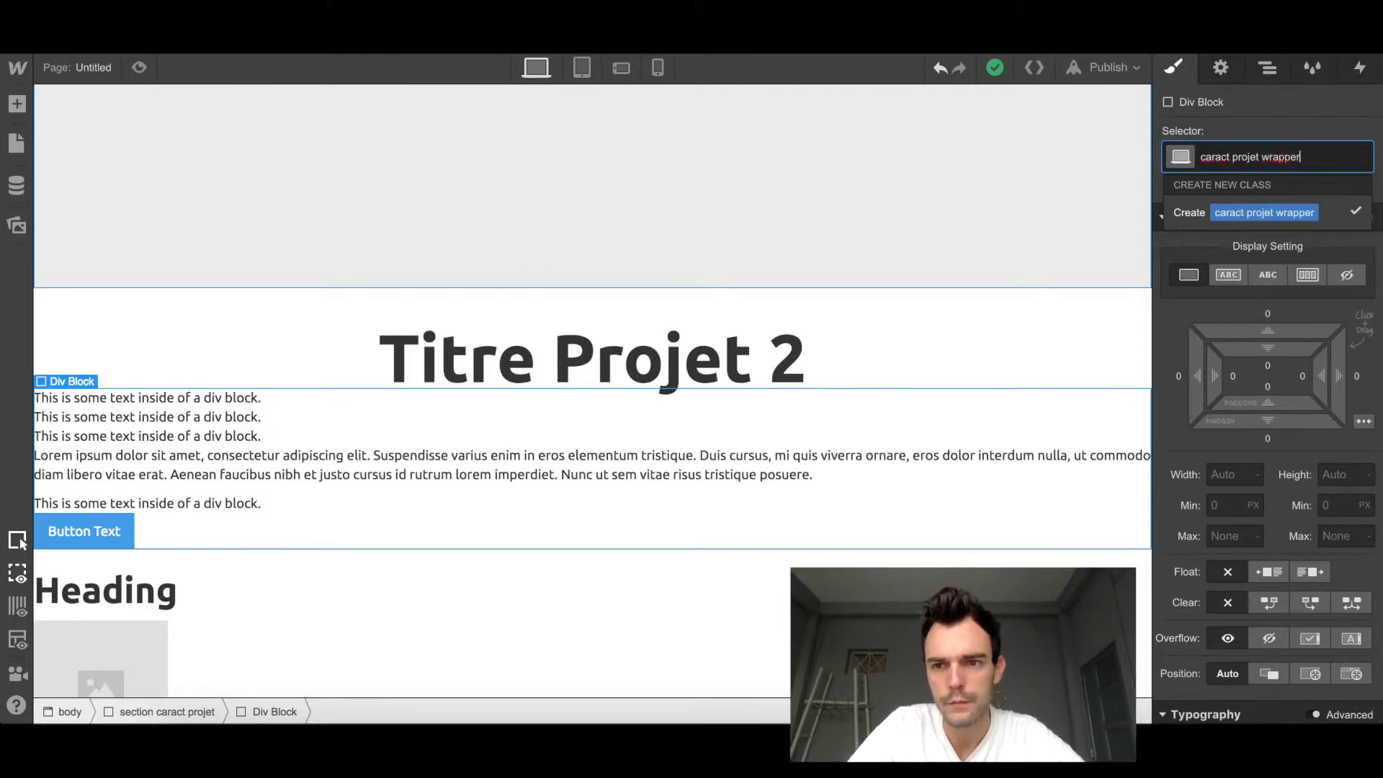
{"action": "key", "text": "Return"}
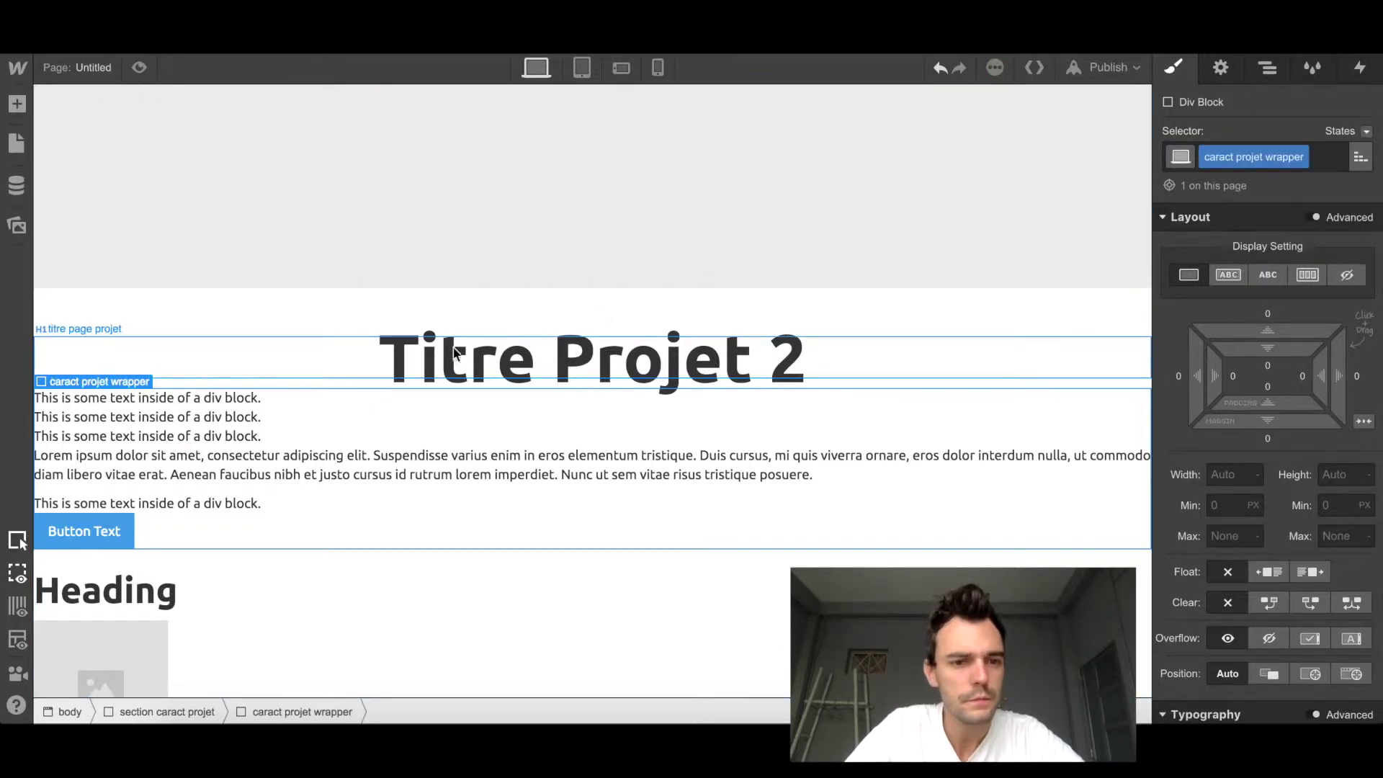
Step: Collapse the first two div blocks inside the caract projet wrapper and give the first one the new class "type projet"
{"action": "left_click", "coordinate": [1272, 67]}
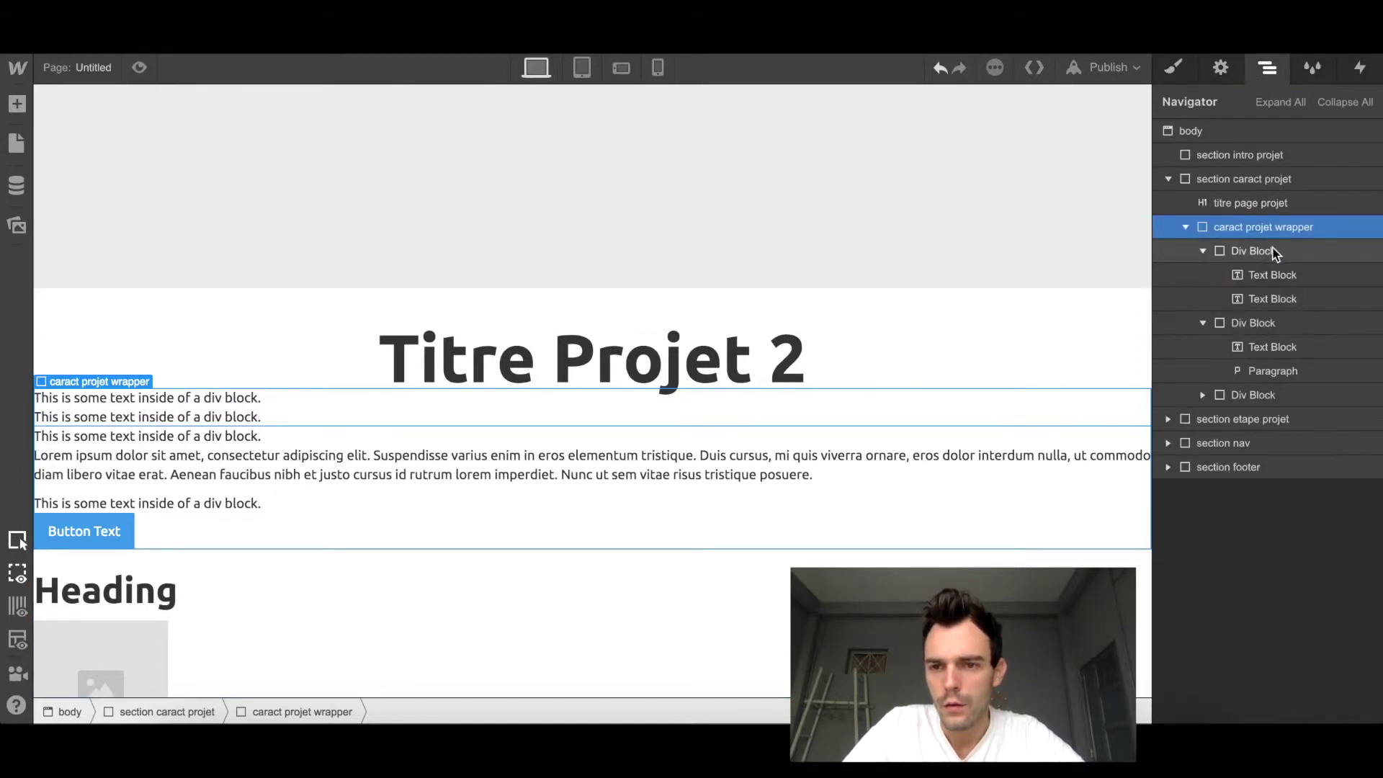
{"action": "left_click", "coordinate": [1231, 249]}
{"action": "left_click", "coordinate": [1202, 251]}
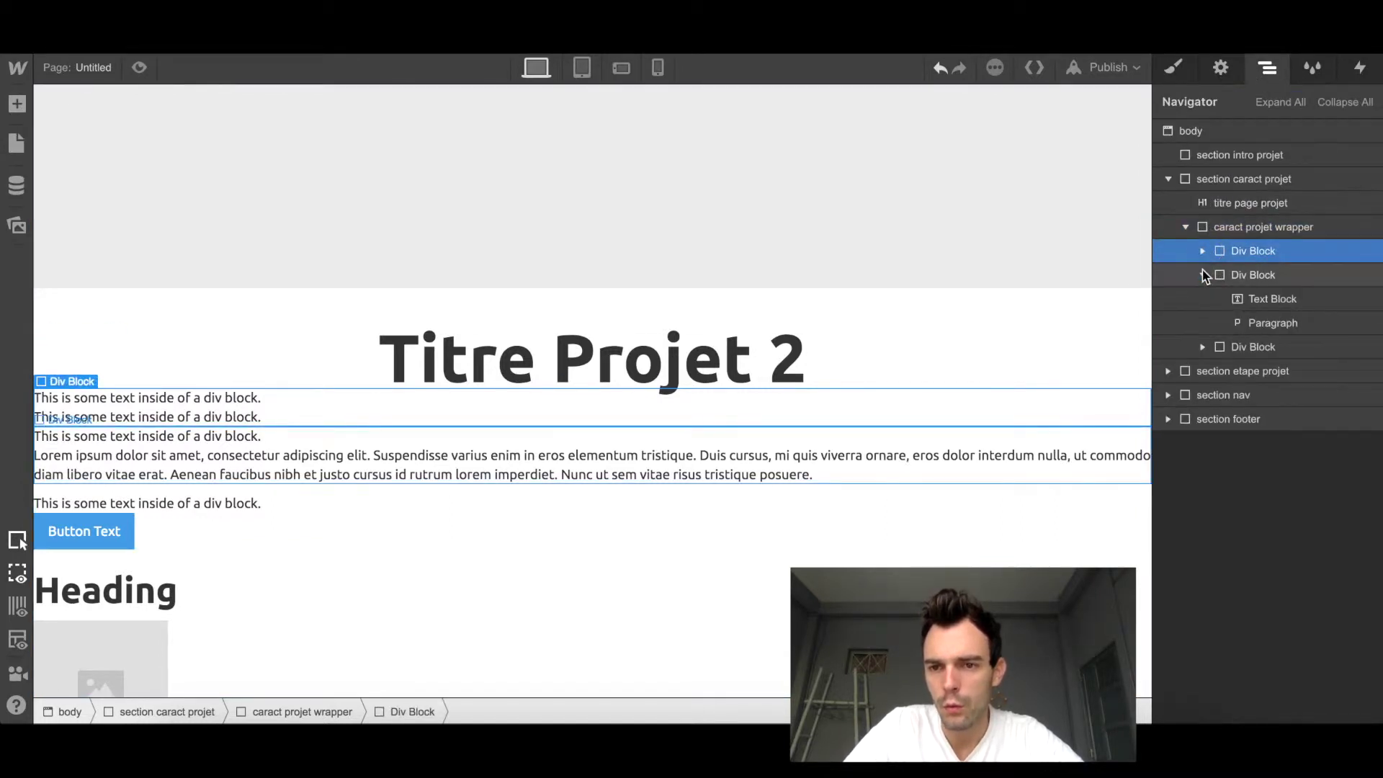
{"action": "left_click", "coordinate": [1203, 275]}
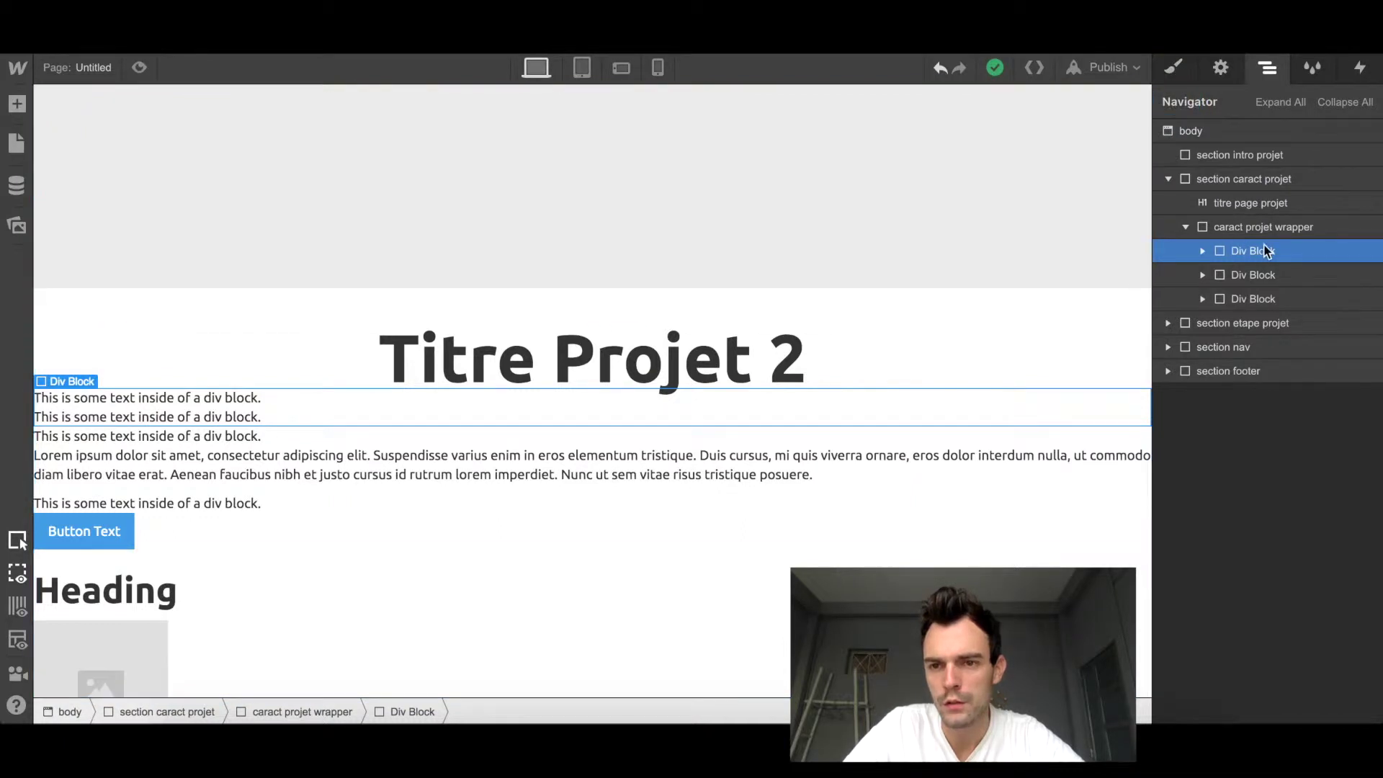
{"action": "left_click", "coordinate": [1174, 69]}
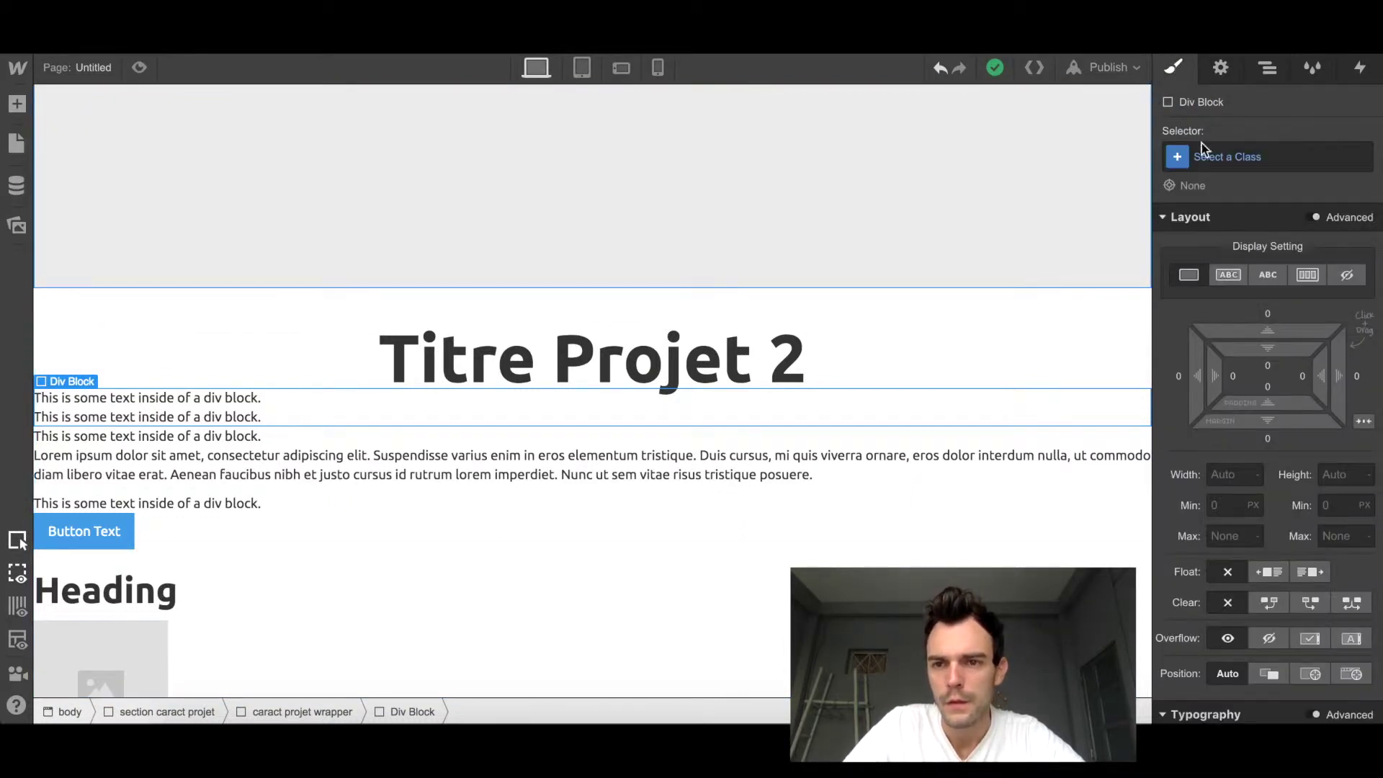
{"action": "left_click", "coordinate": [1210, 157]}
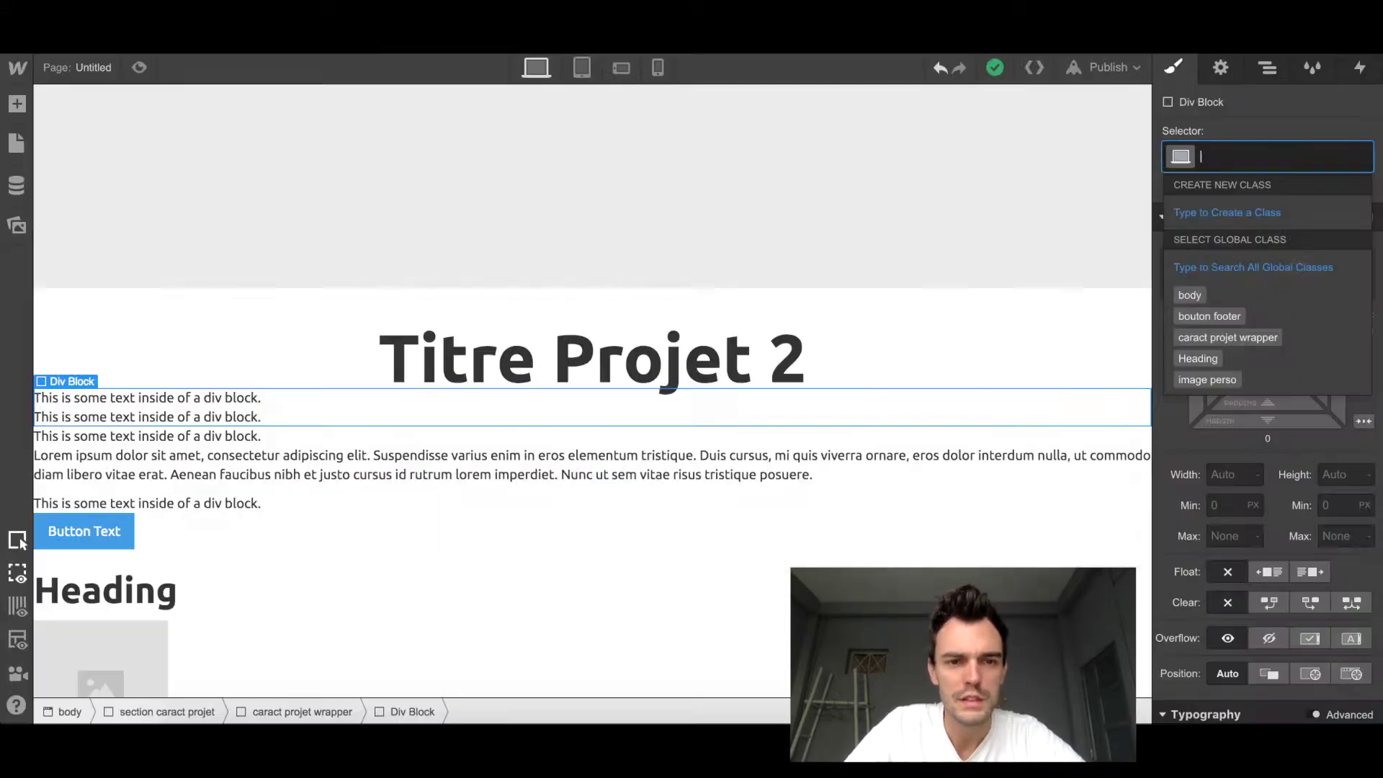
{"action": "key", "text": "Escape"}
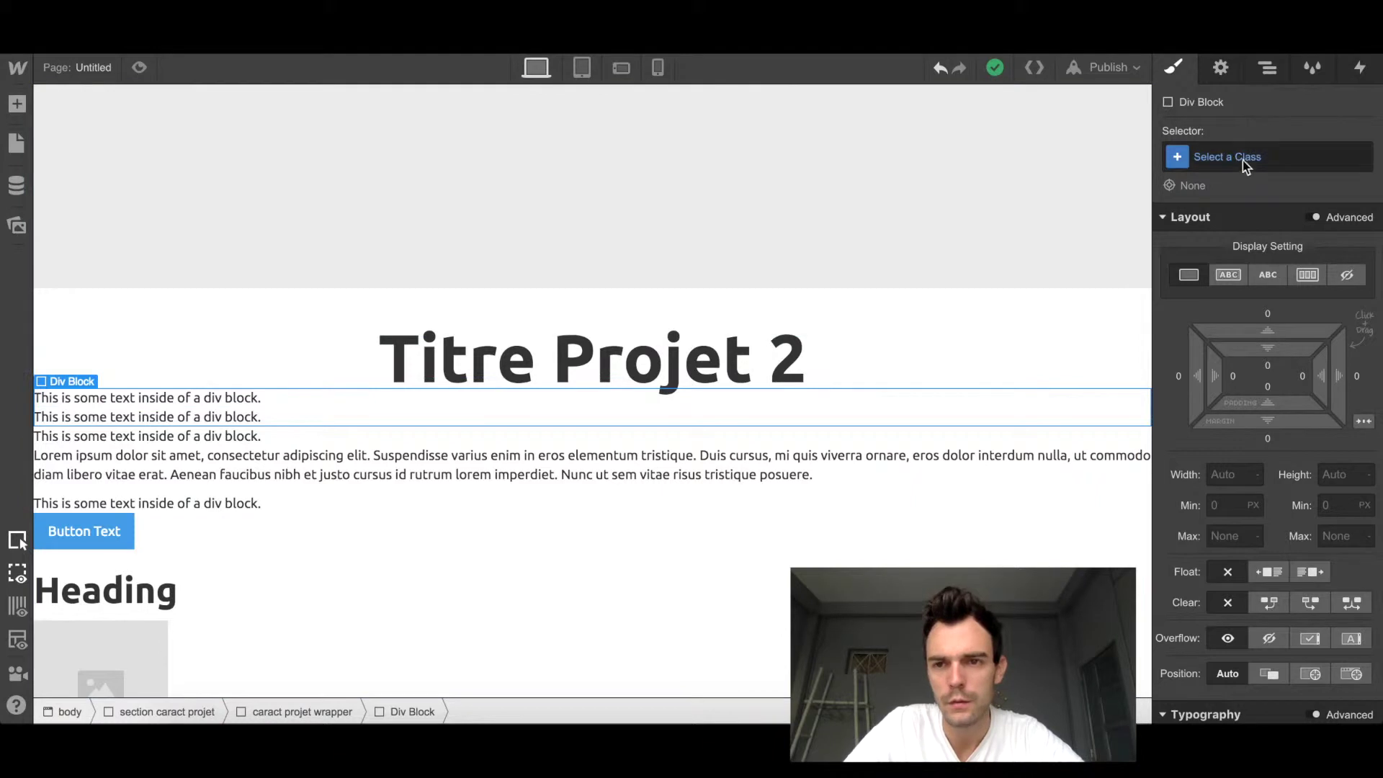
{"action": "left_click", "coordinate": [1222, 159]}
{"action": "type", "text": "type"}
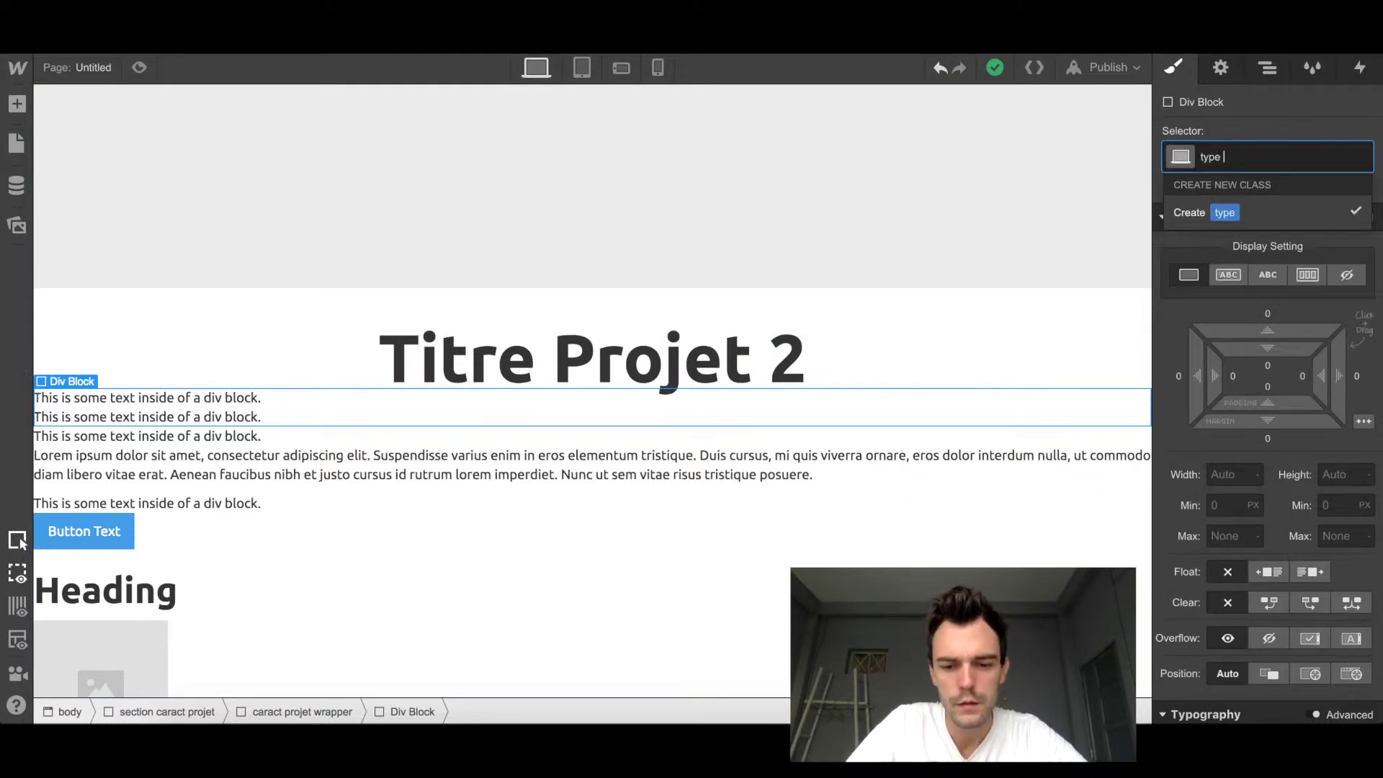
{"action": "type", "text": " projet"}
{"action": "key", "text": "Return"}
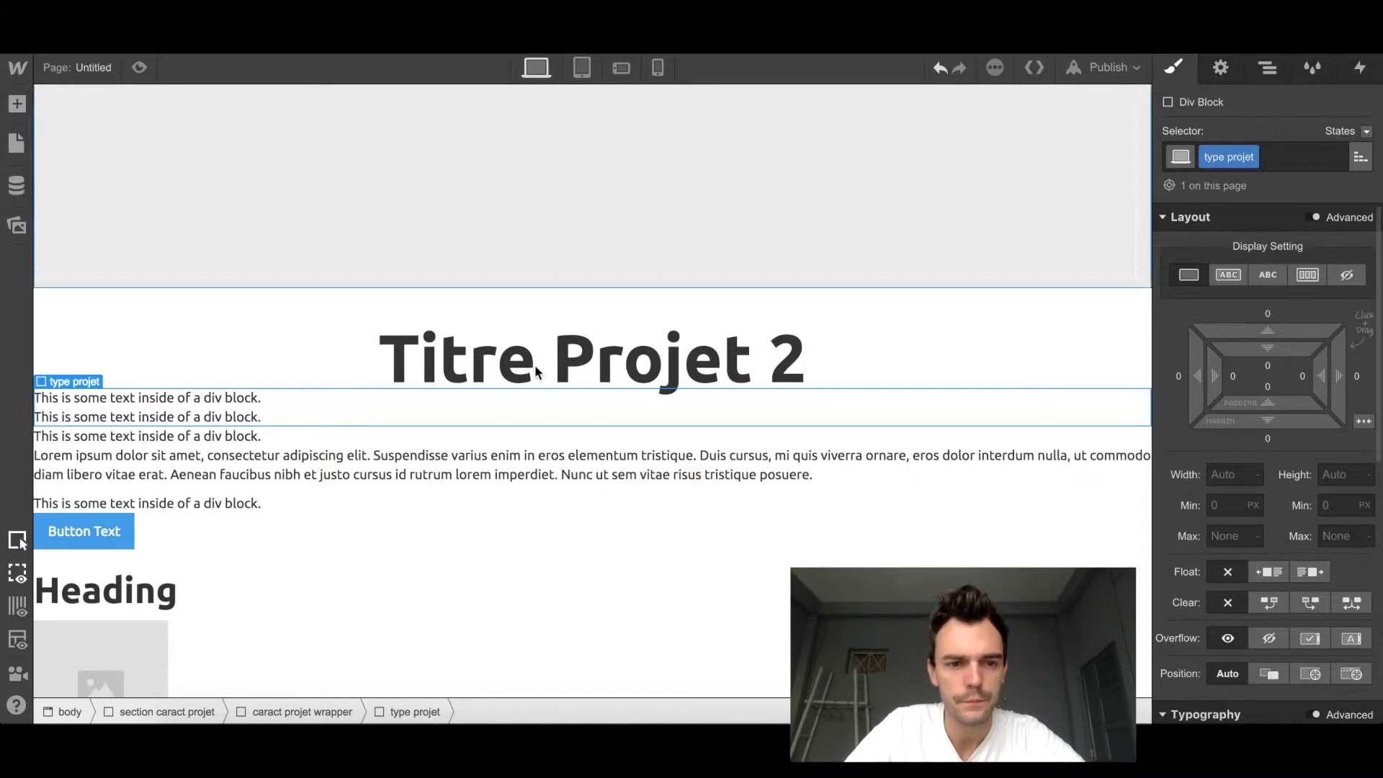
Step: Give the second div block in the caract projet wrapper, containing the paragraph, the new class "pitch projet"
{"action": "scroll", "coordinate": [535, 371], "scroll_direction": "down", "scroll_amount": 1}
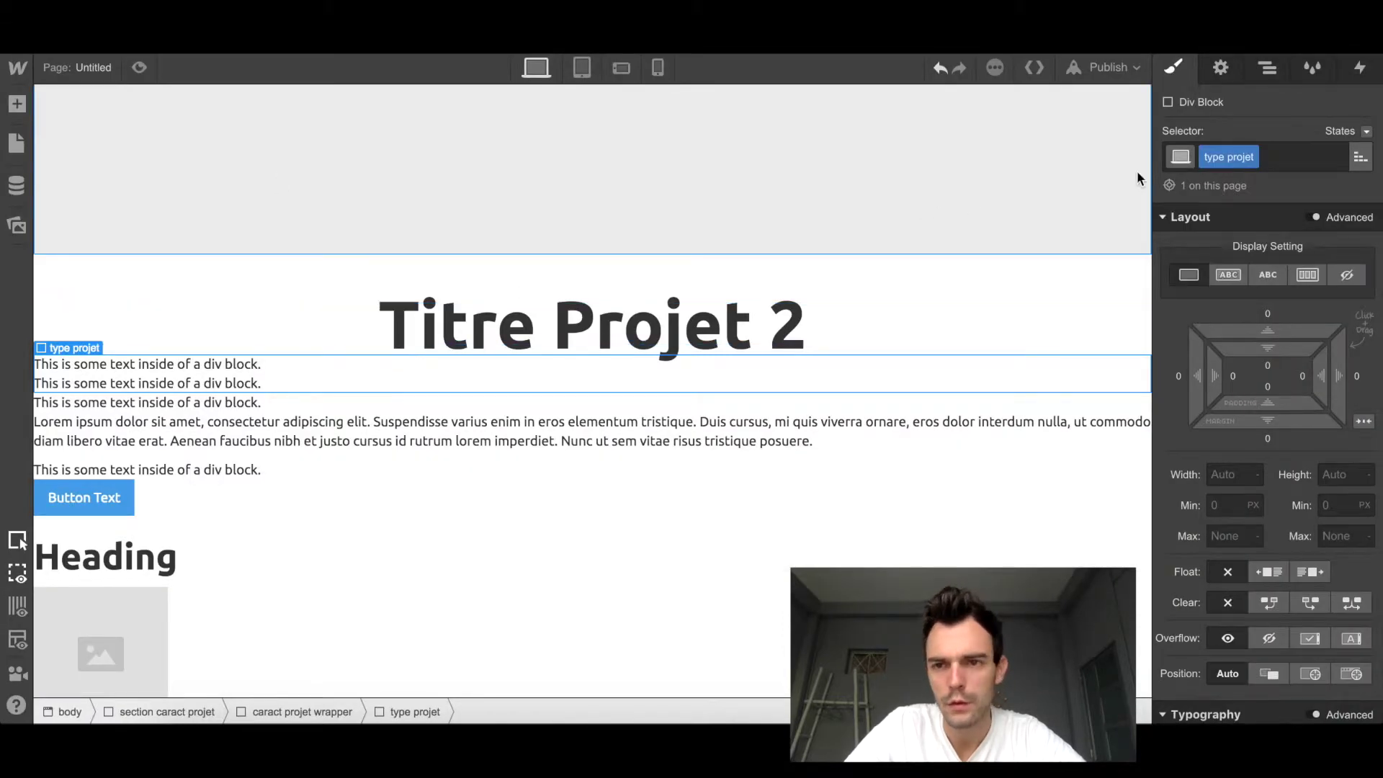
{"action": "left_click", "coordinate": [1267, 69]}
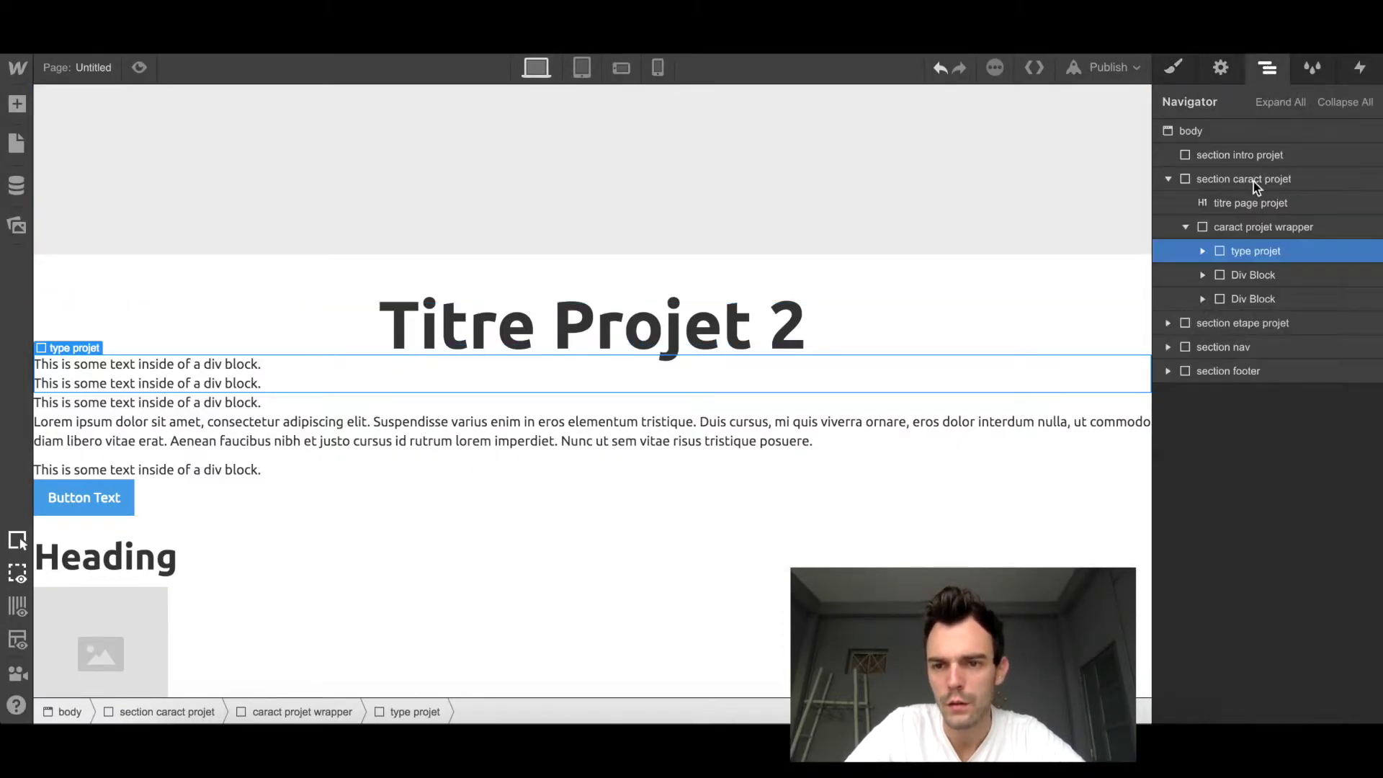
{"action": "left_click", "coordinate": [1266, 276]}
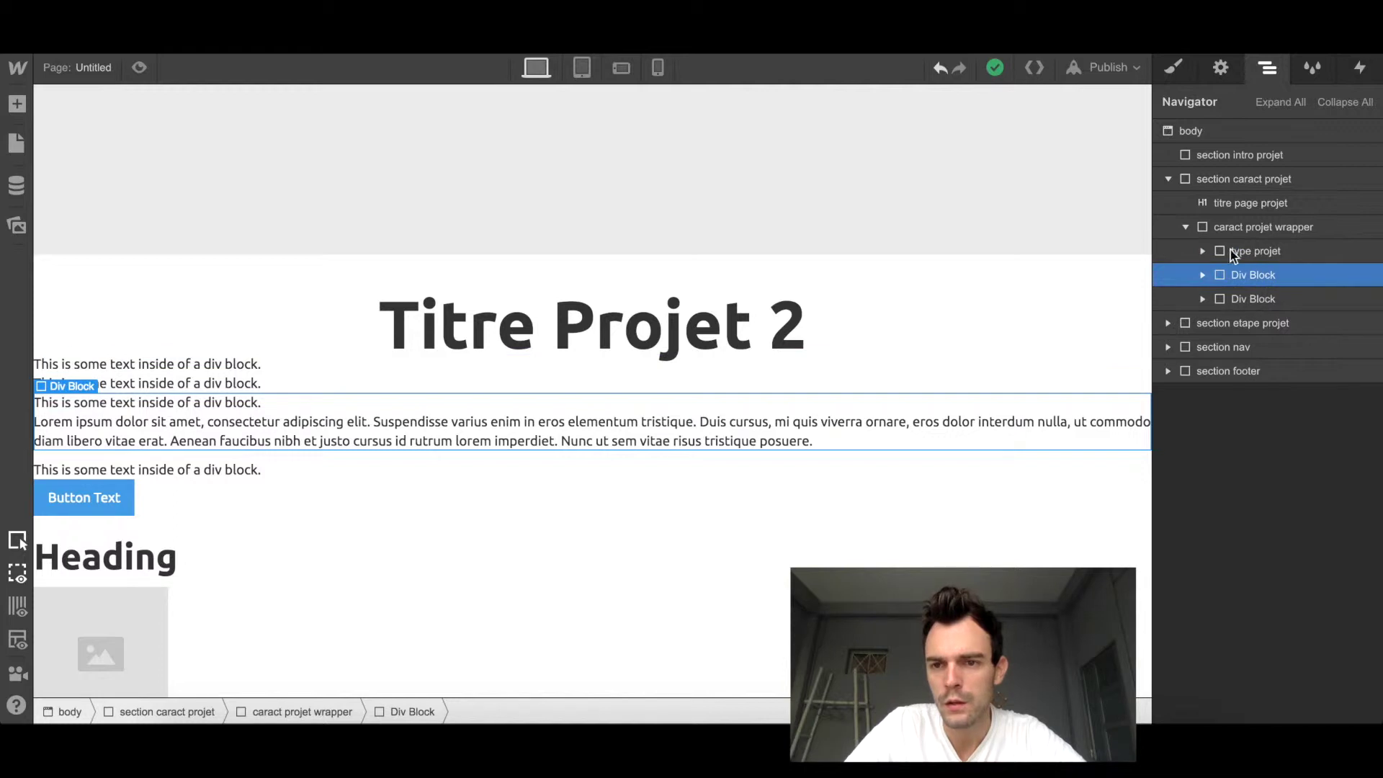
{"action": "left_click", "coordinate": [1172, 69]}
{"action": "left_click", "coordinate": [1229, 155]}
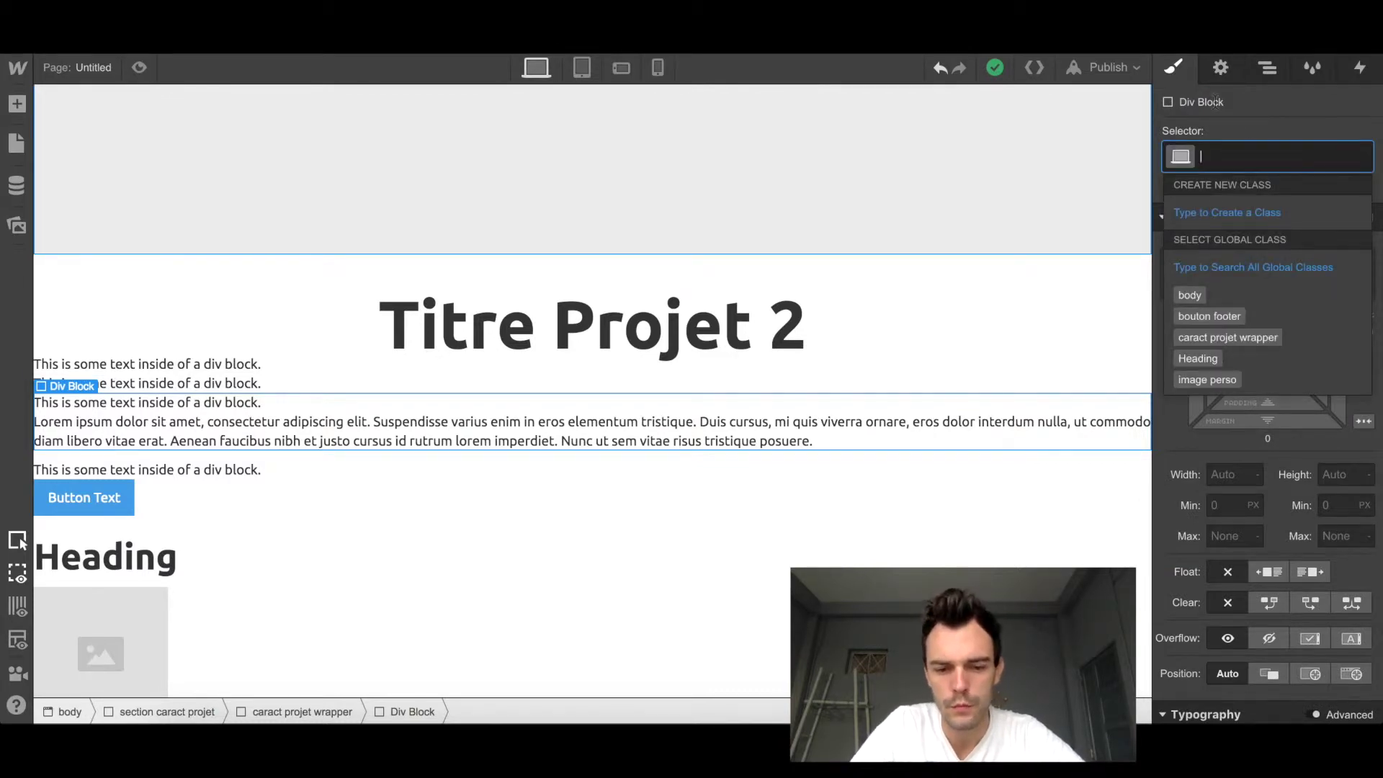
{"action": "type", "text": "pitch projet"}
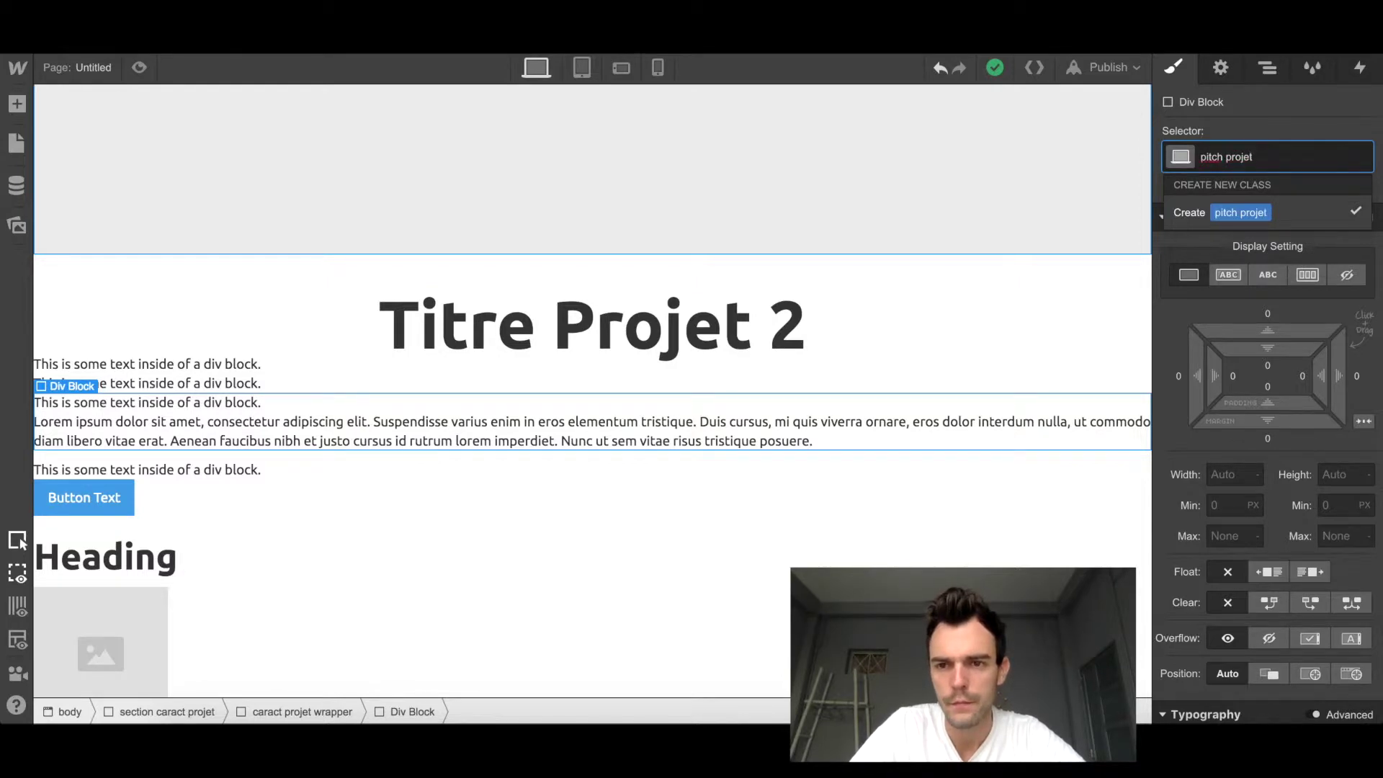
{"action": "key", "text": "Return"}
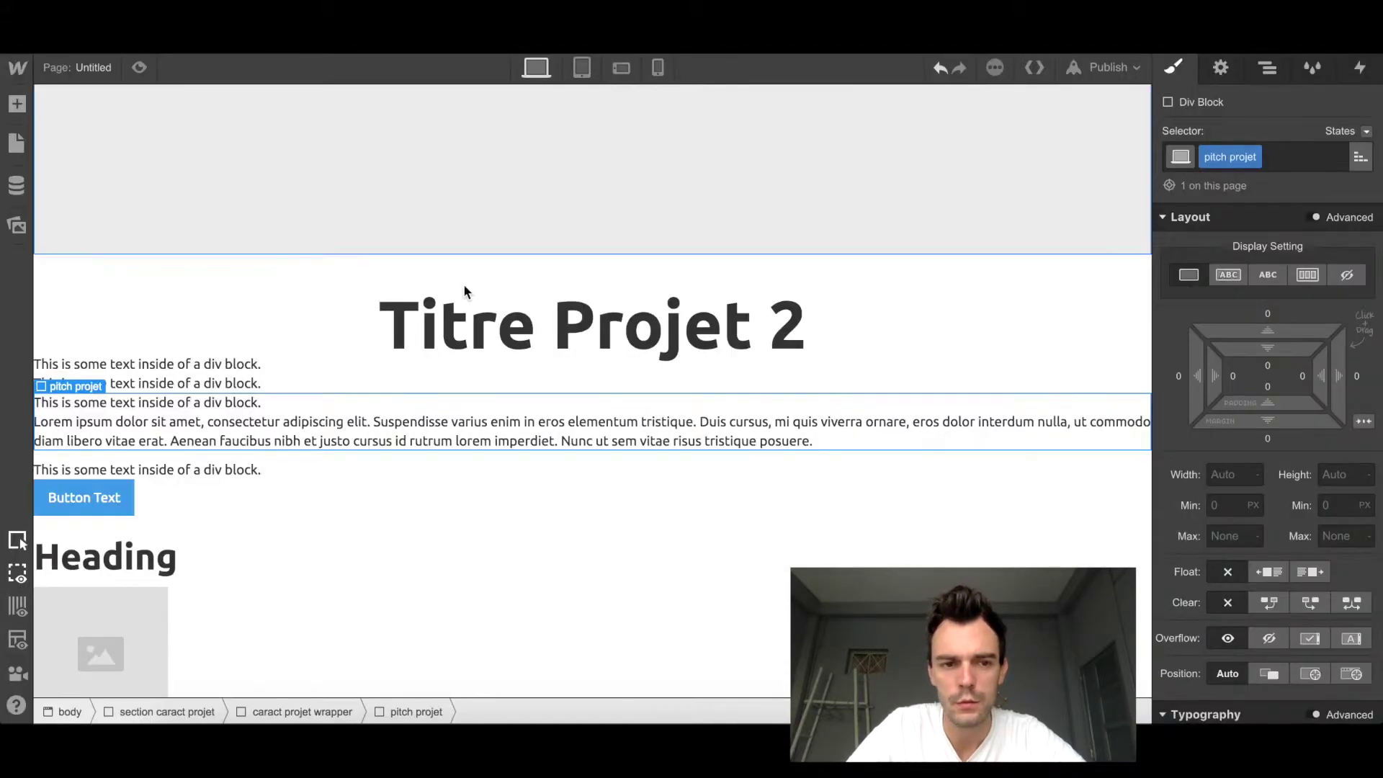
Step: Give the third div block in the caract projet wrapper, containing the button, the new class "lien projet"
{"action": "left_click", "coordinate": [1266, 69]}
{"action": "left_click", "coordinate": [1265, 298]}
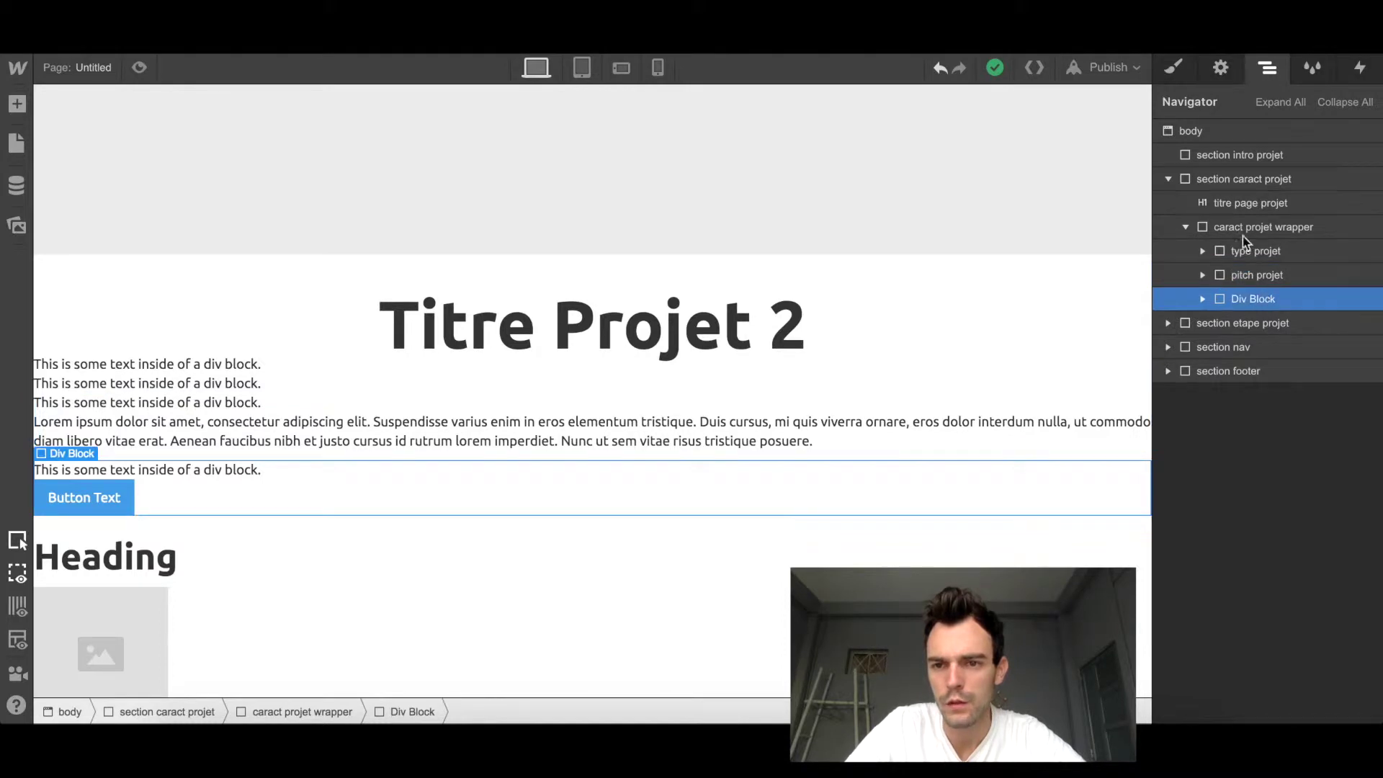
{"action": "left_click", "coordinate": [1173, 67]}
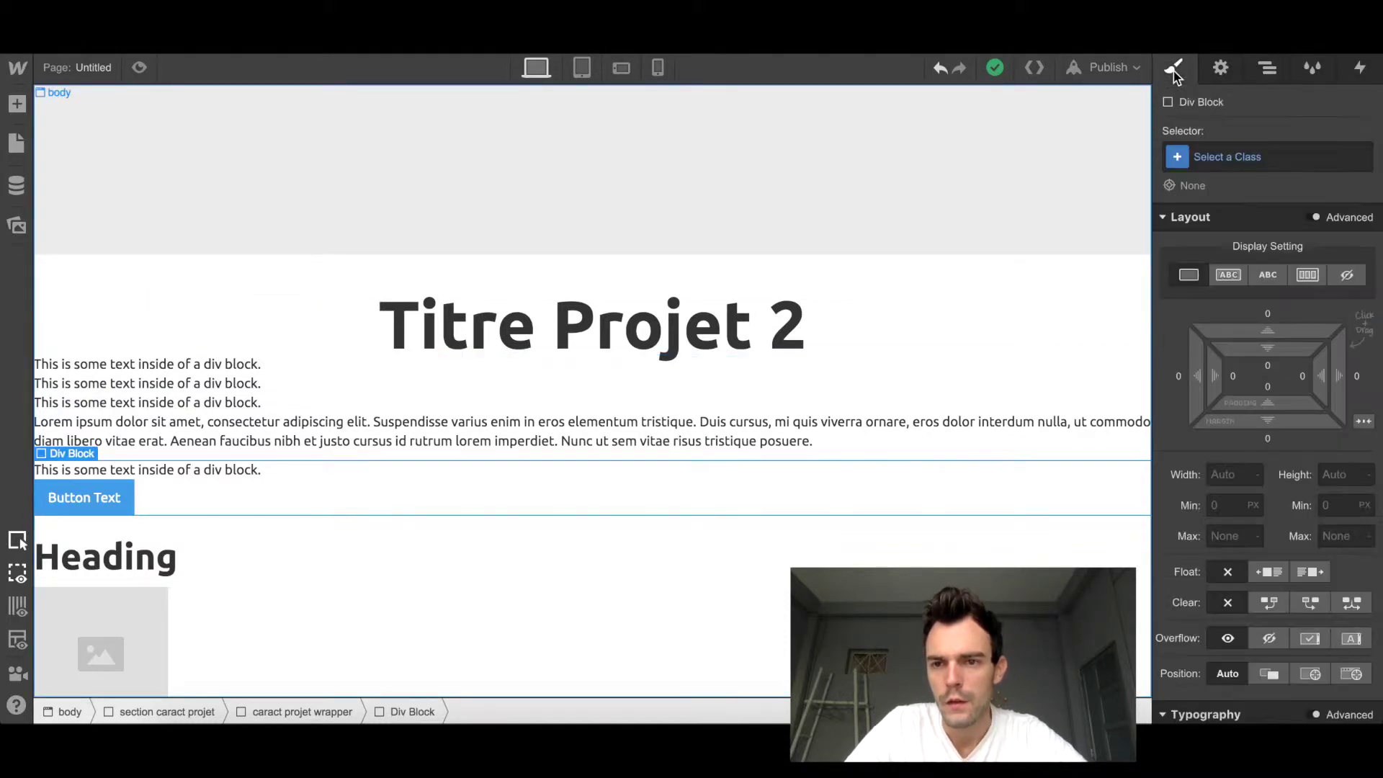
{"action": "left_click", "coordinate": [1229, 157]}
{"action": "type", "text": "li"}
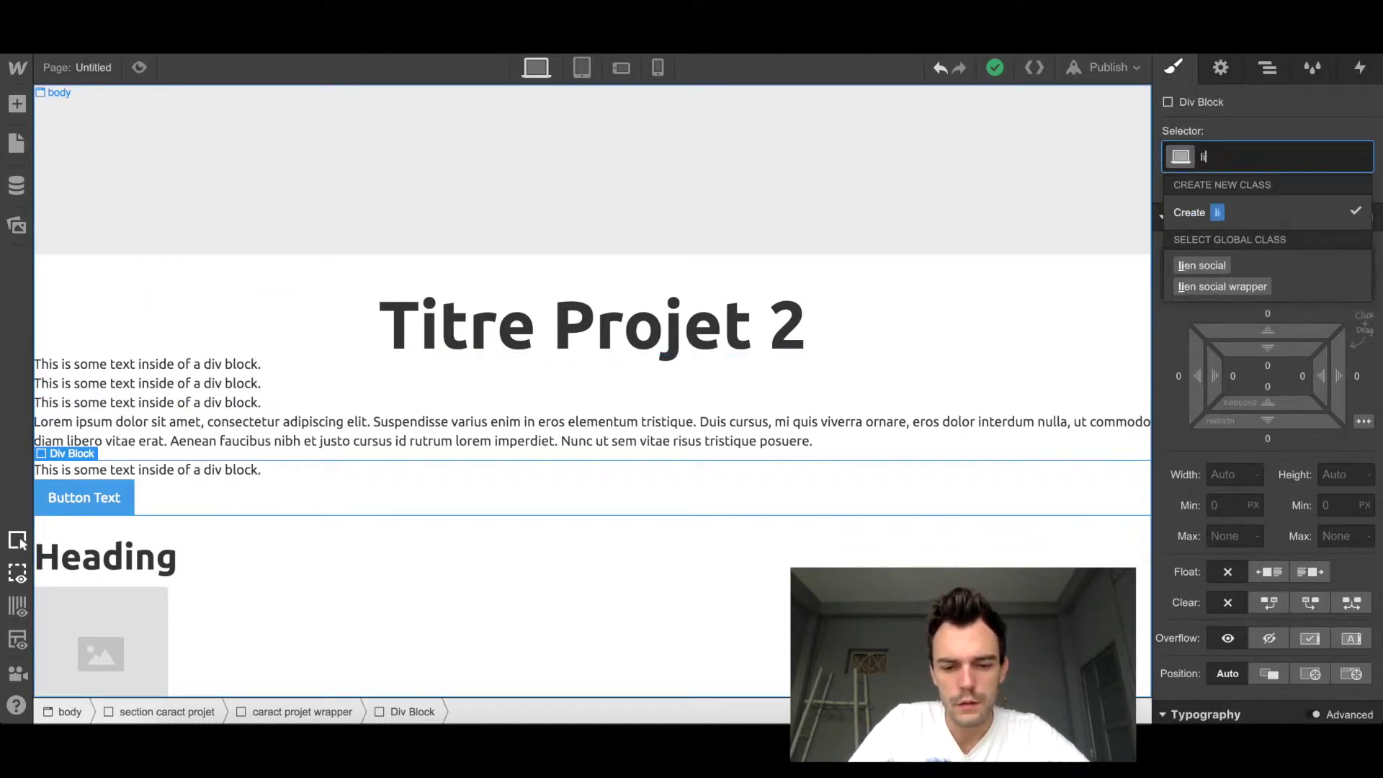
{"action": "type", "text": "en projet"}
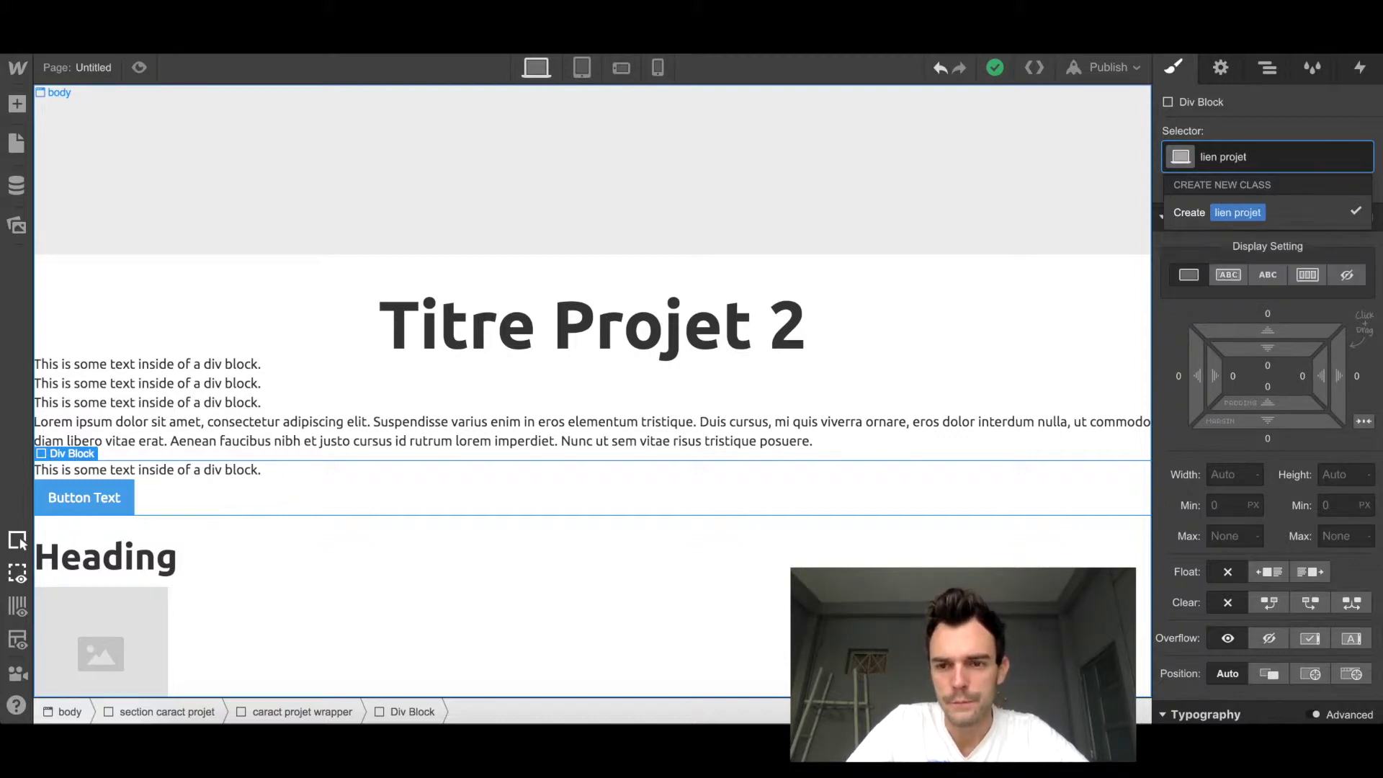
{"action": "key", "text": "Return"}
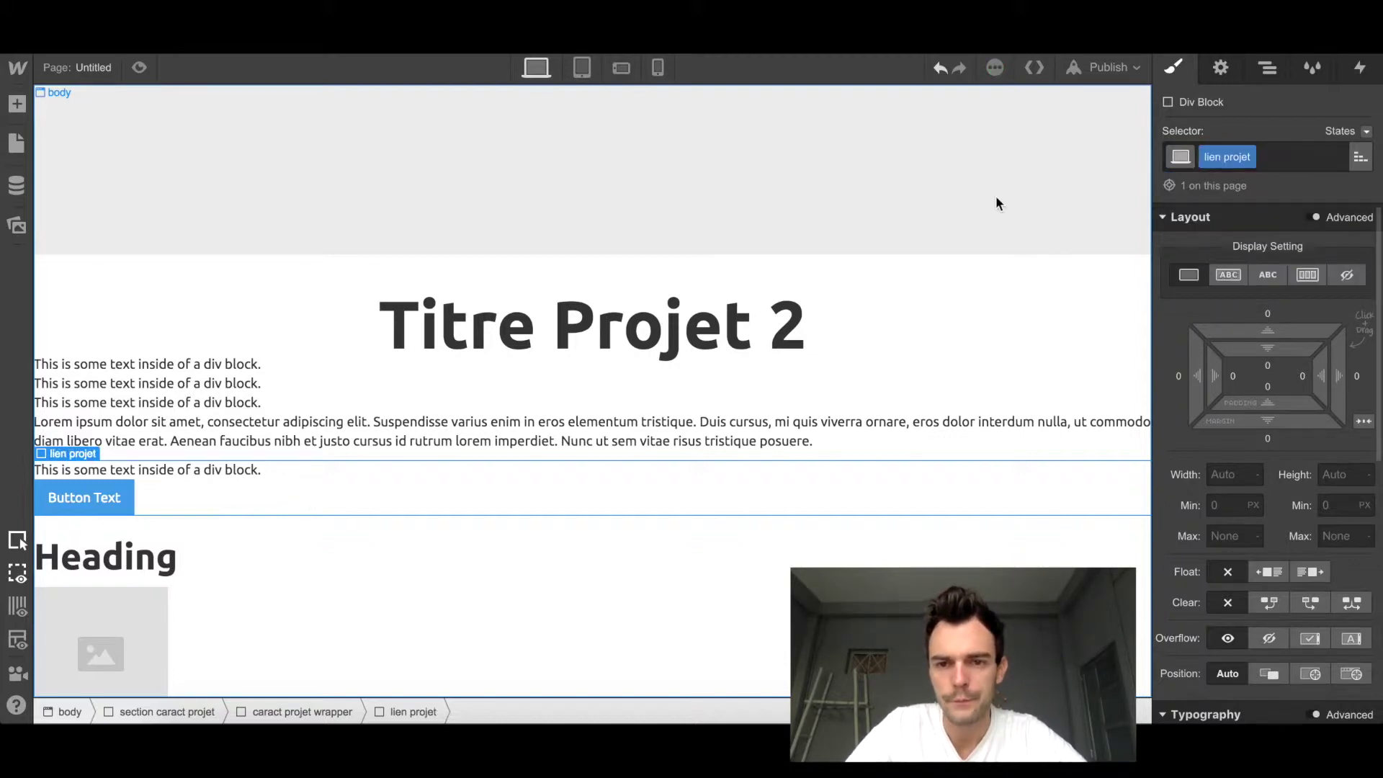
Step: Set the width of the type projet block to 200 px, and increase it to 250 px
{"action": "key", "text": "ctrl+Tab"}
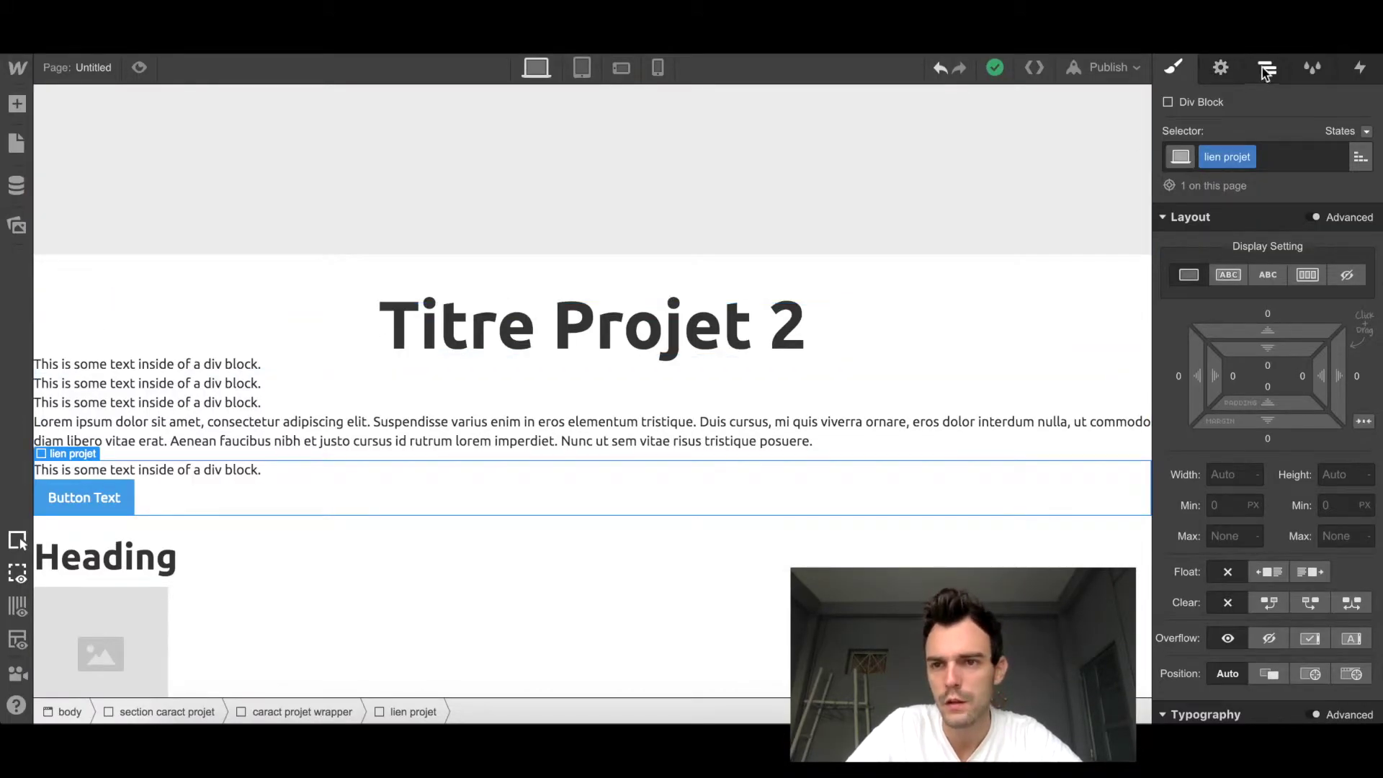
{"action": "left_click", "coordinate": [1266, 69]}
{"action": "left_click", "coordinate": [1281, 252]}
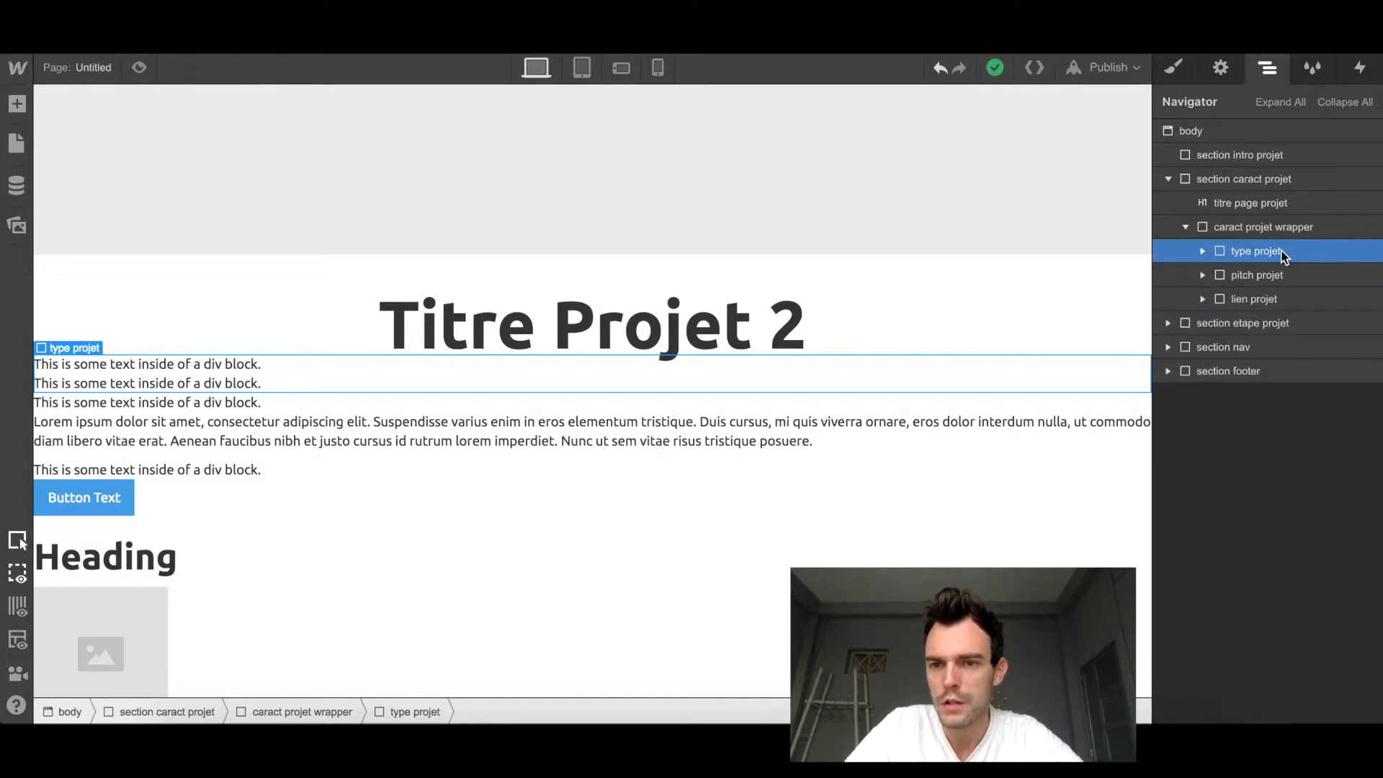
{"action": "left_click", "coordinate": [1173, 67]}
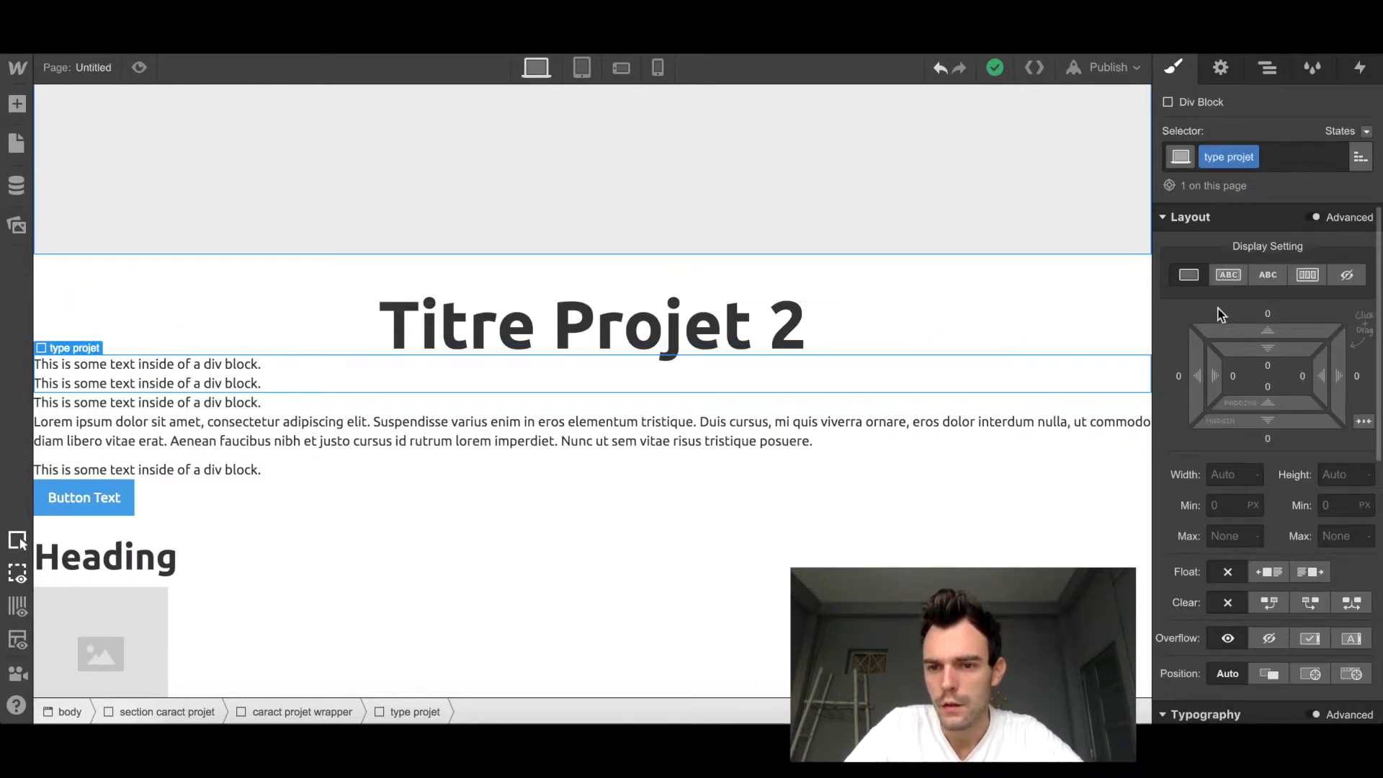
{"action": "left_click", "coordinate": [1224, 473]}
{"action": "type", "text": "200"}
{"action": "key", "text": "Return"}
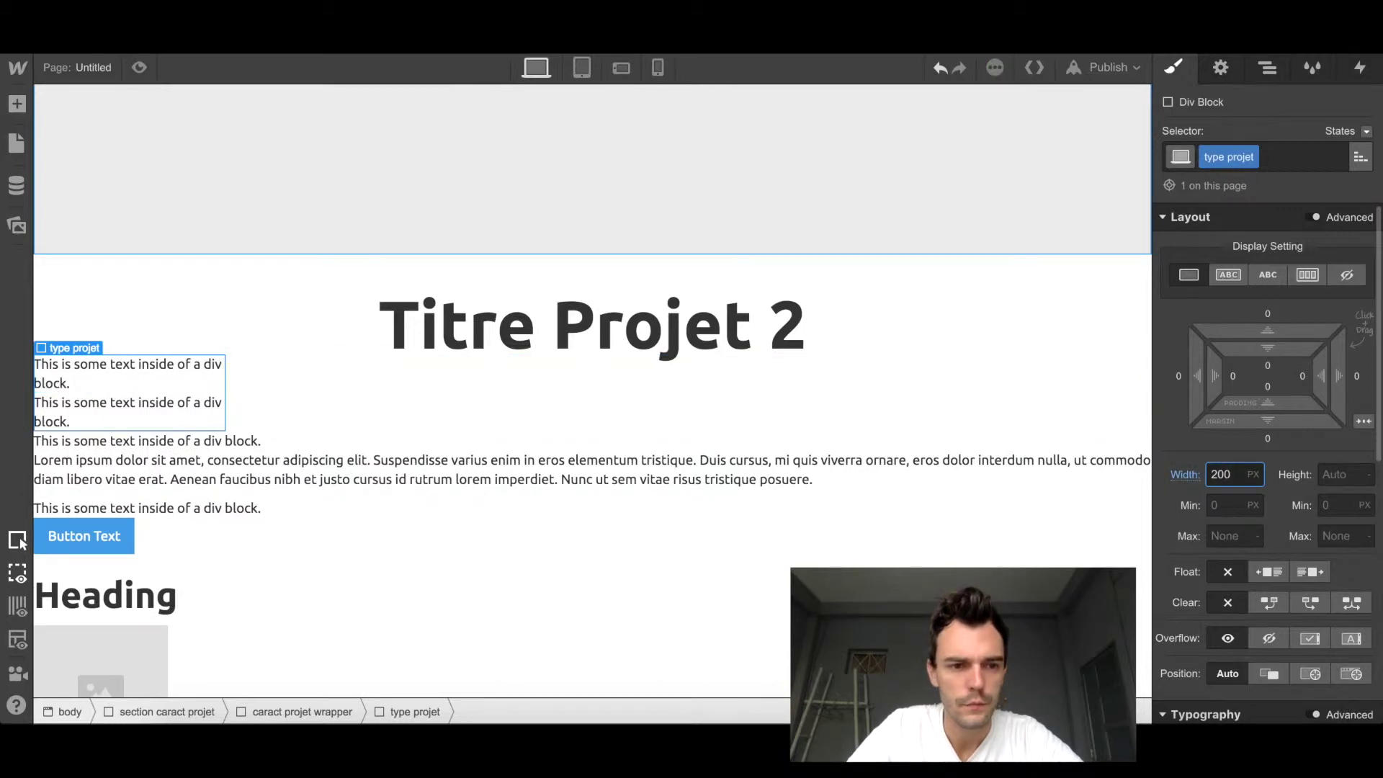
{"action": "key", "text": "BackSpace"}
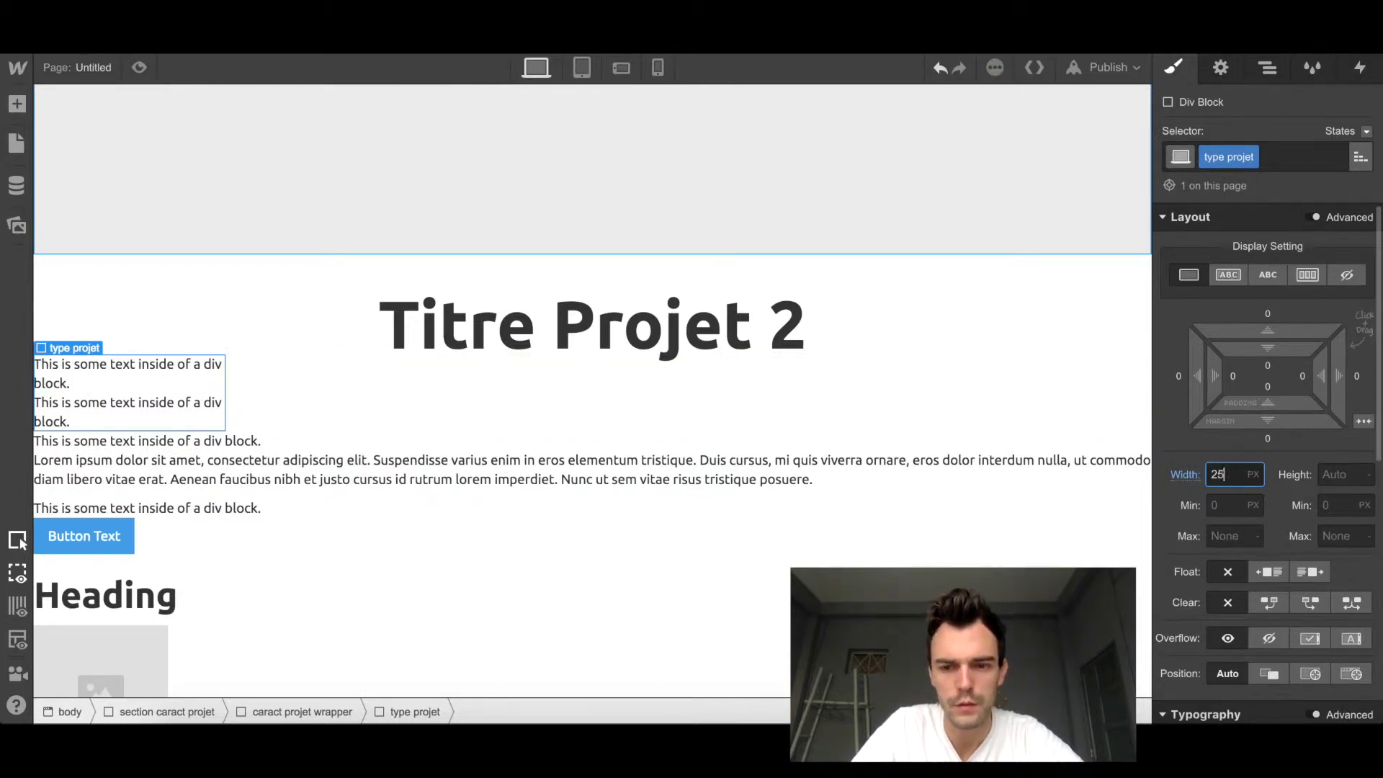
{"action": "key", "text": "Return"}
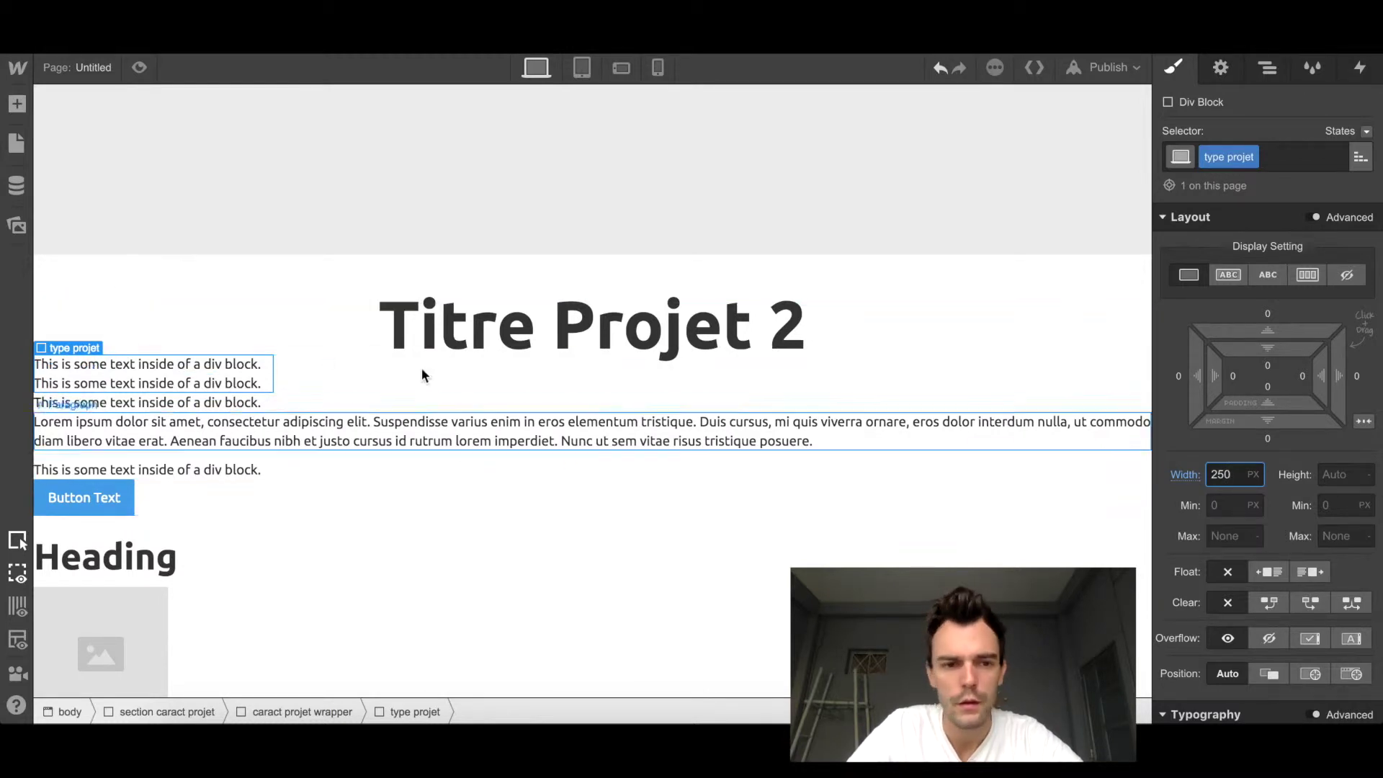
Step: Set the width of the lien projet block to 250 px
{"action": "left_click", "coordinate": [1269, 69]}
{"action": "left_click", "coordinate": [1283, 274]}
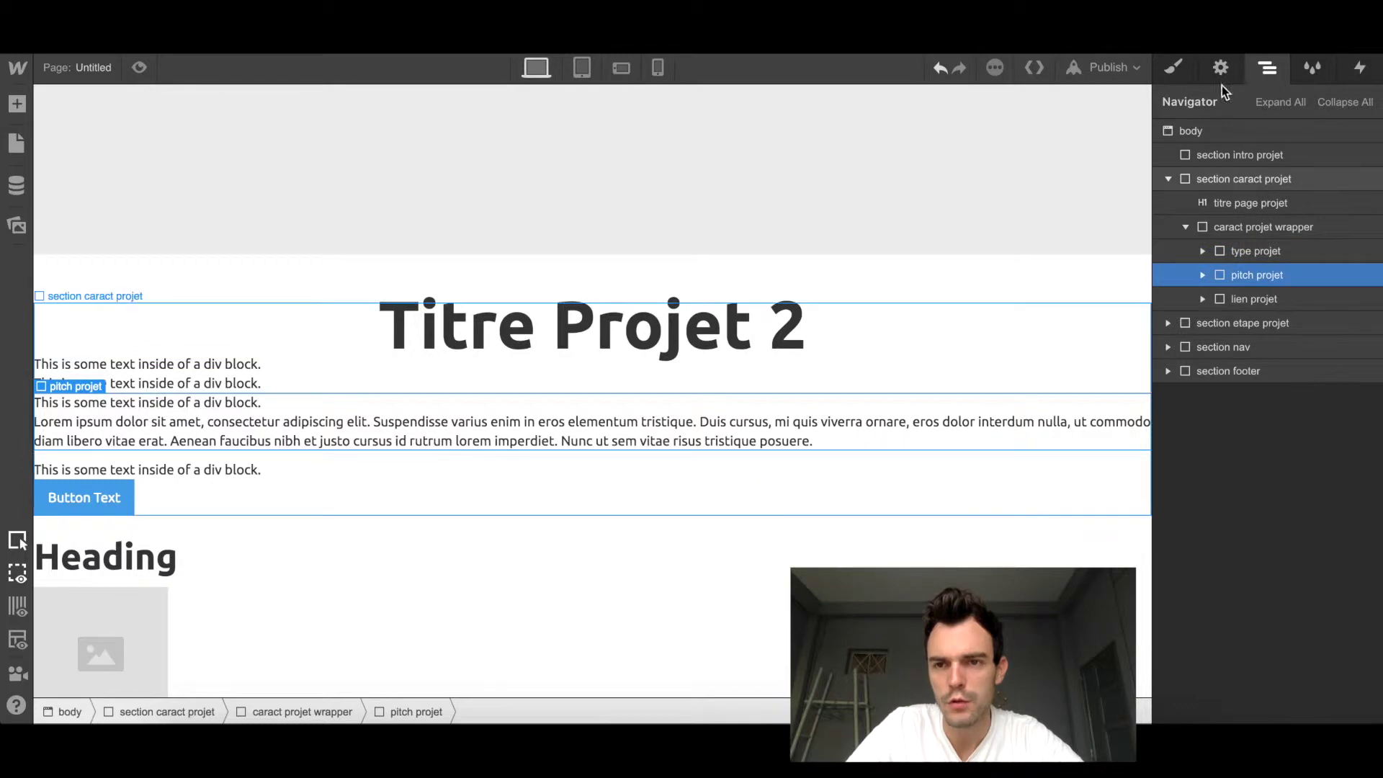
{"action": "left_click", "coordinate": [1279, 300]}
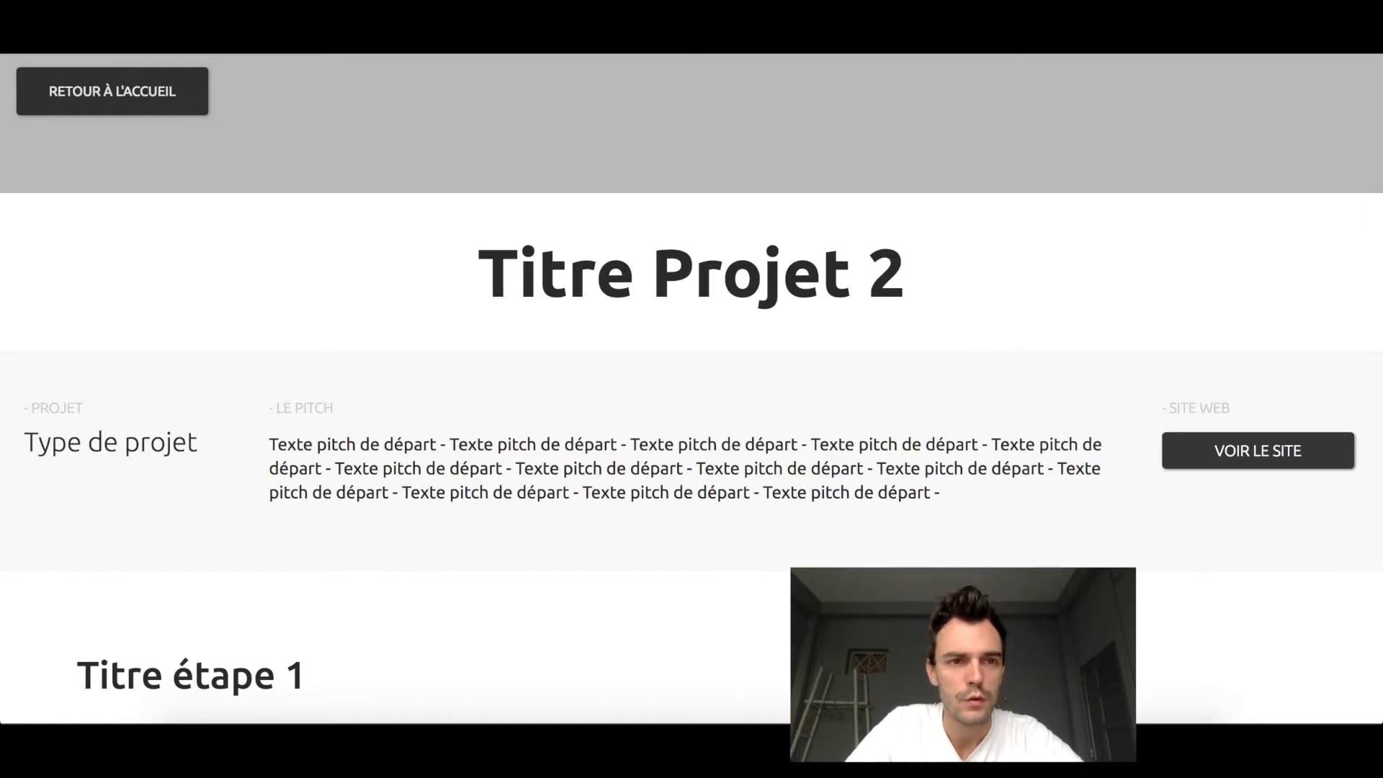
{"action": "key", "text": "ctrl+Tab"}
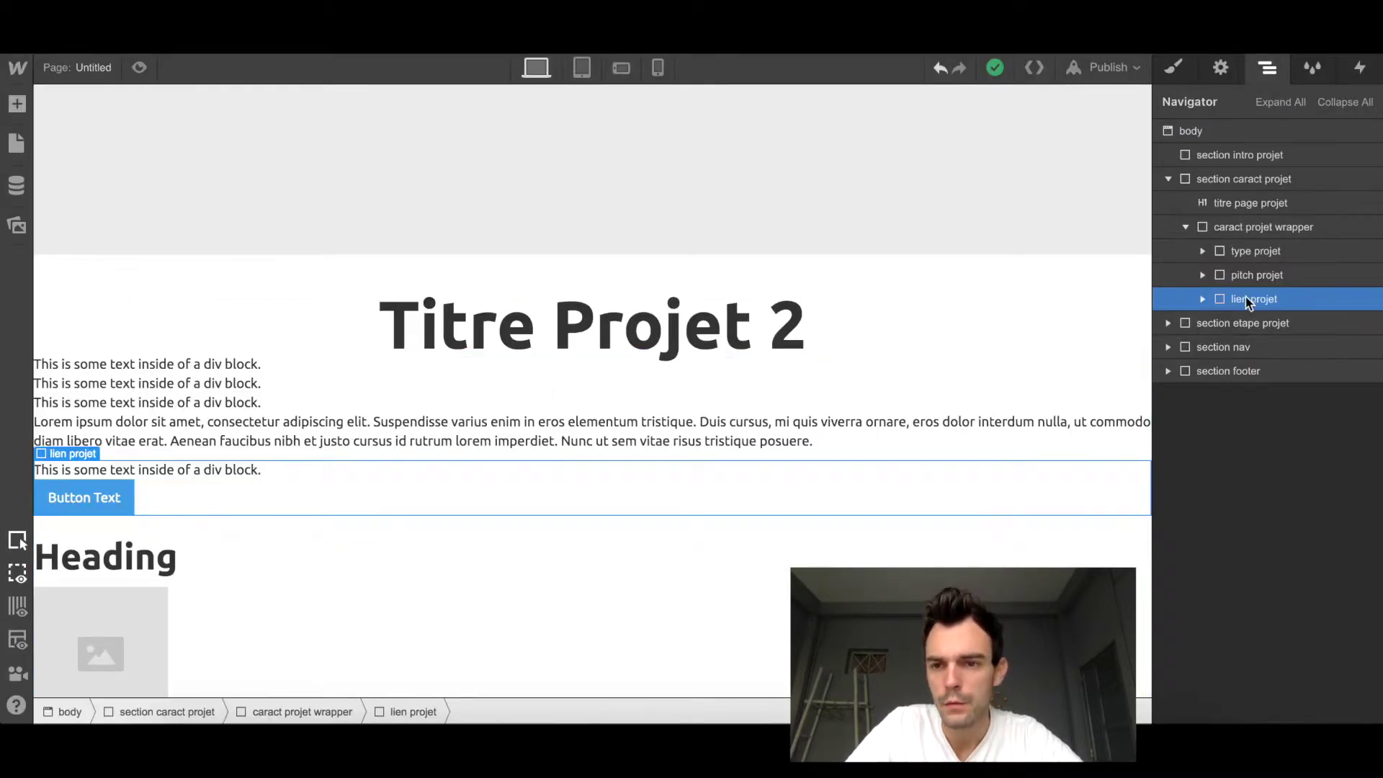
{"action": "left_click", "coordinate": [1174, 67]}
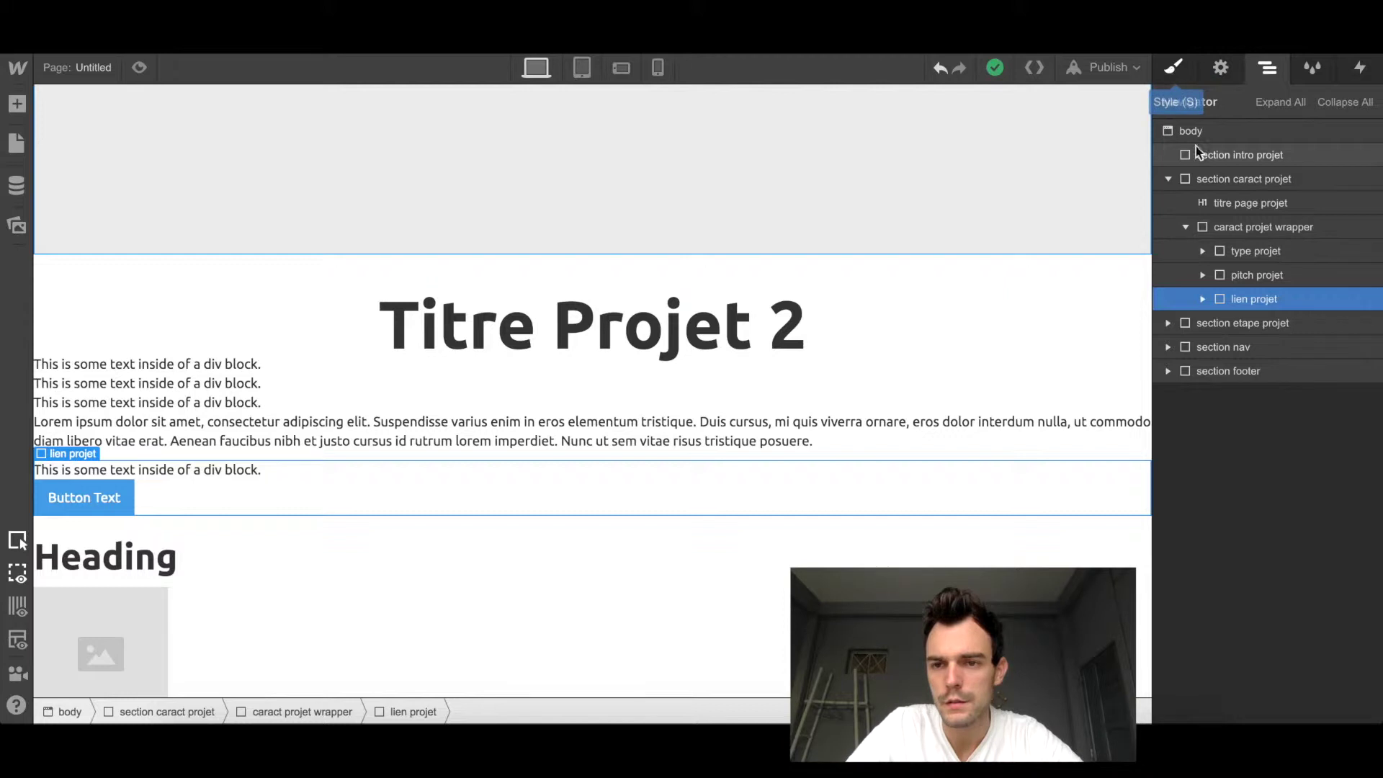
{"action": "left_click", "coordinate": [1216, 475]}
{"action": "type", "text": "250"}
{"action": "key", "text": "Return"}
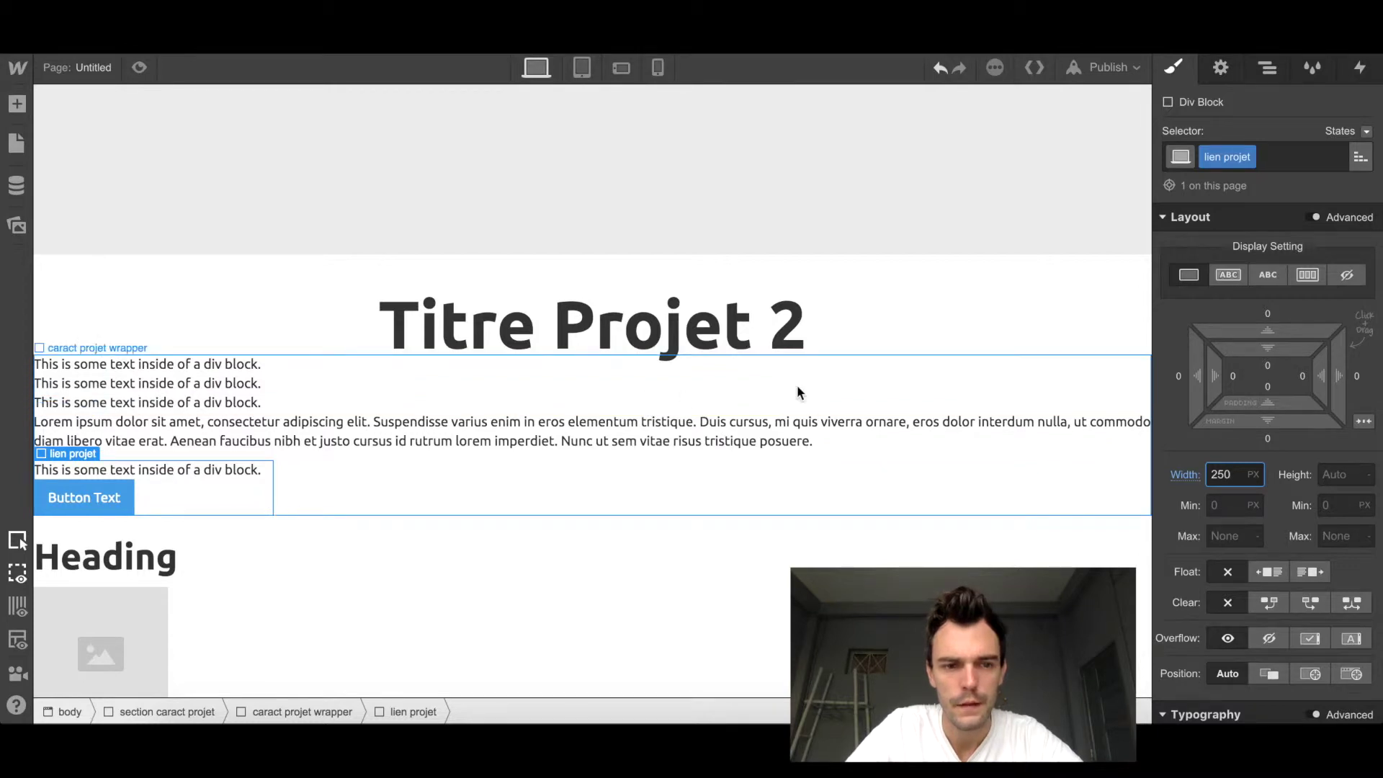
Step: Switch the caract projet wrapper to a horizontal flex layout so its three blocks sit side by side
{"action": "left_click", "coordinate": [1267, 72]}
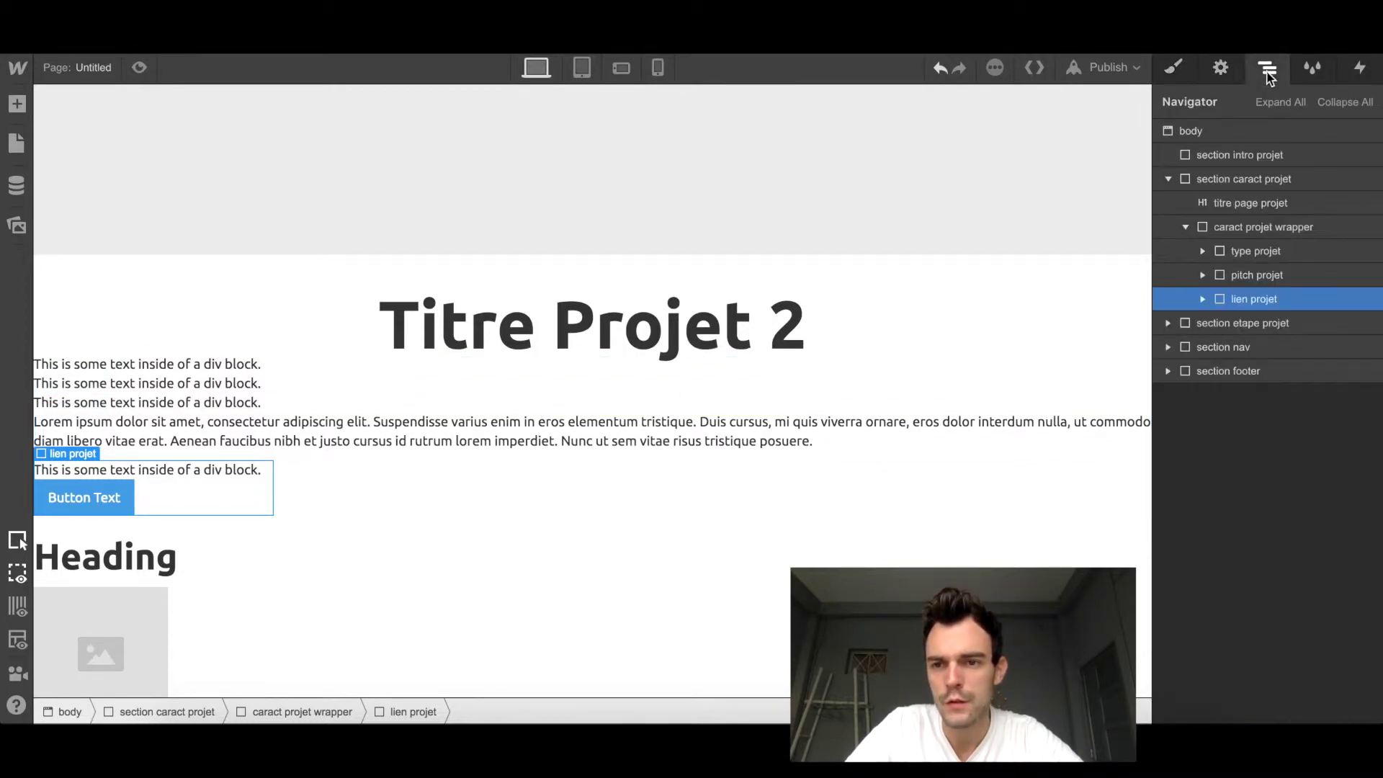
{"action": "left_click", "coordinate": [1242, 231]}
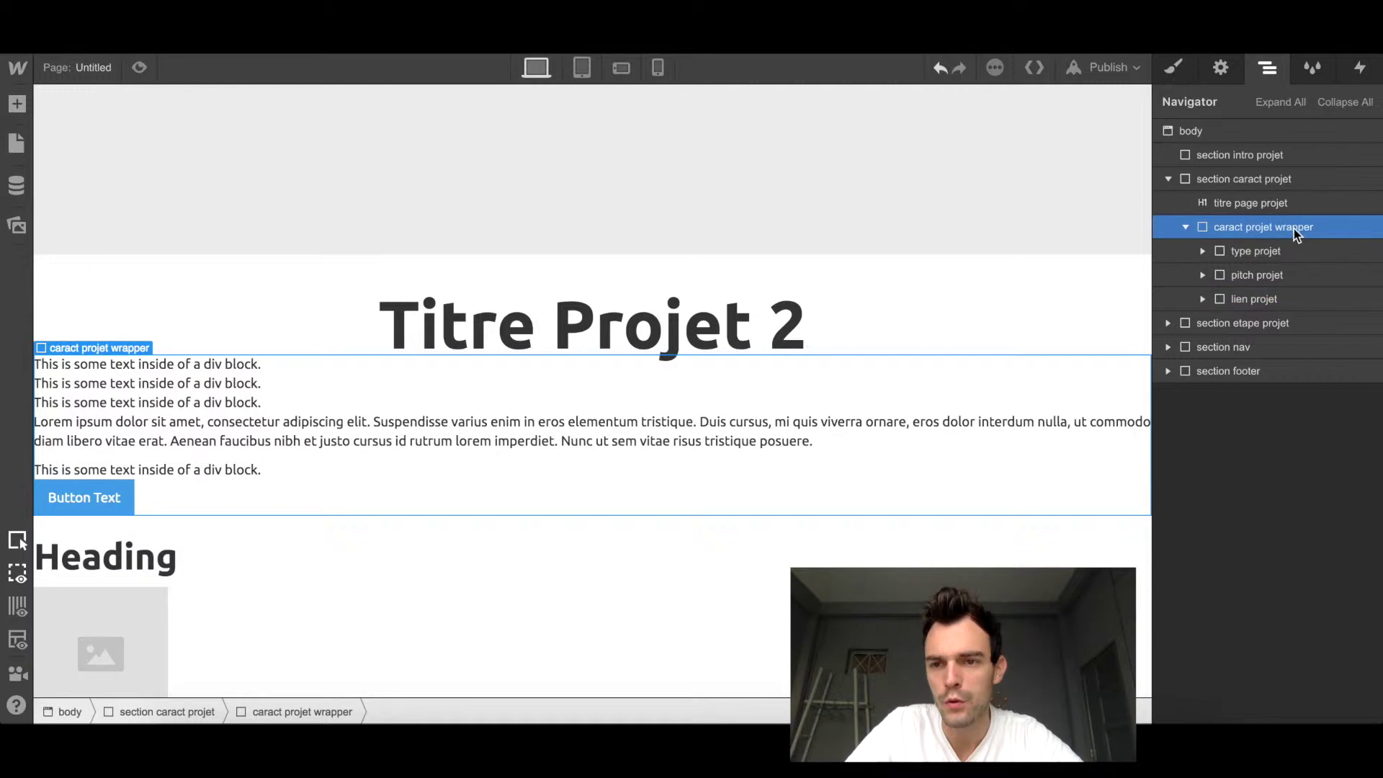
{"action": "left_click", "coordinate": [1174, 72]}
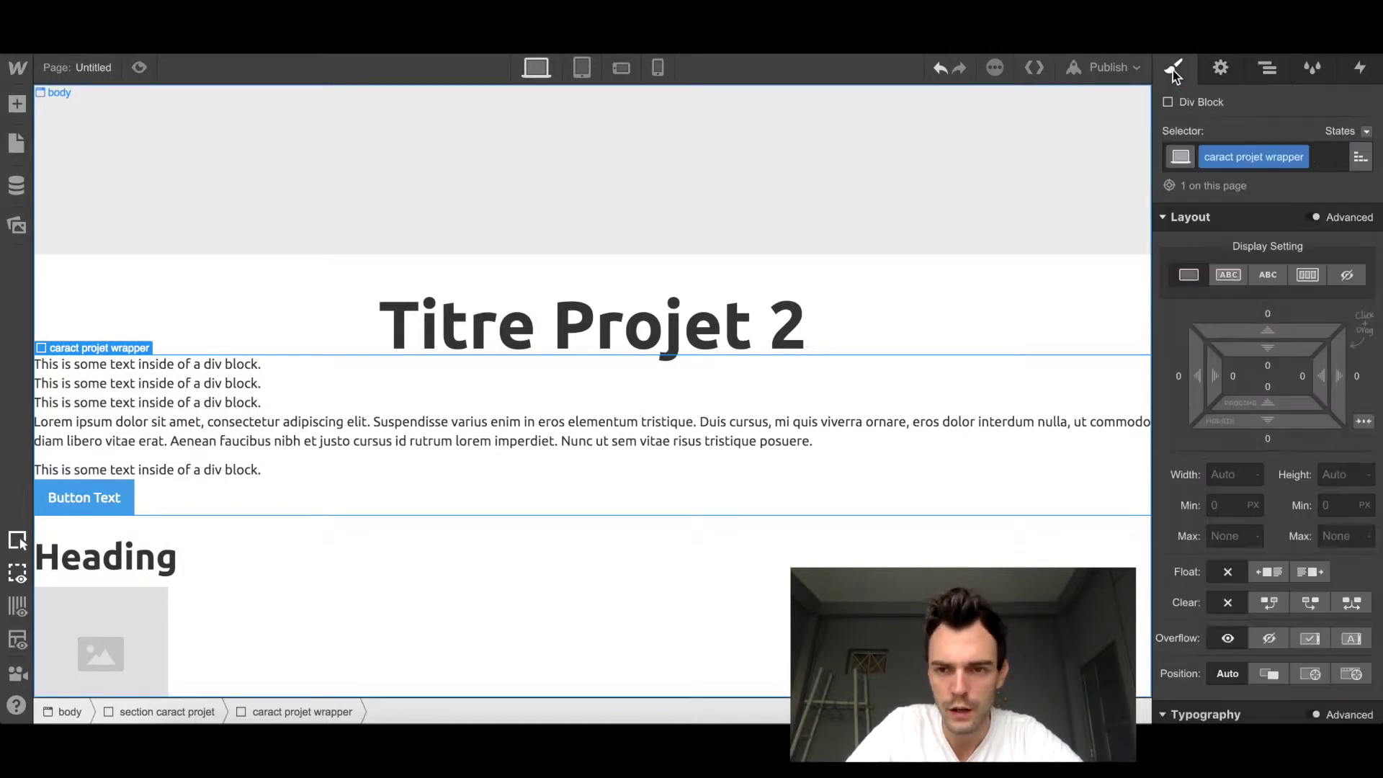
{"action": "left_click", "coordinate": [1309, 275]}
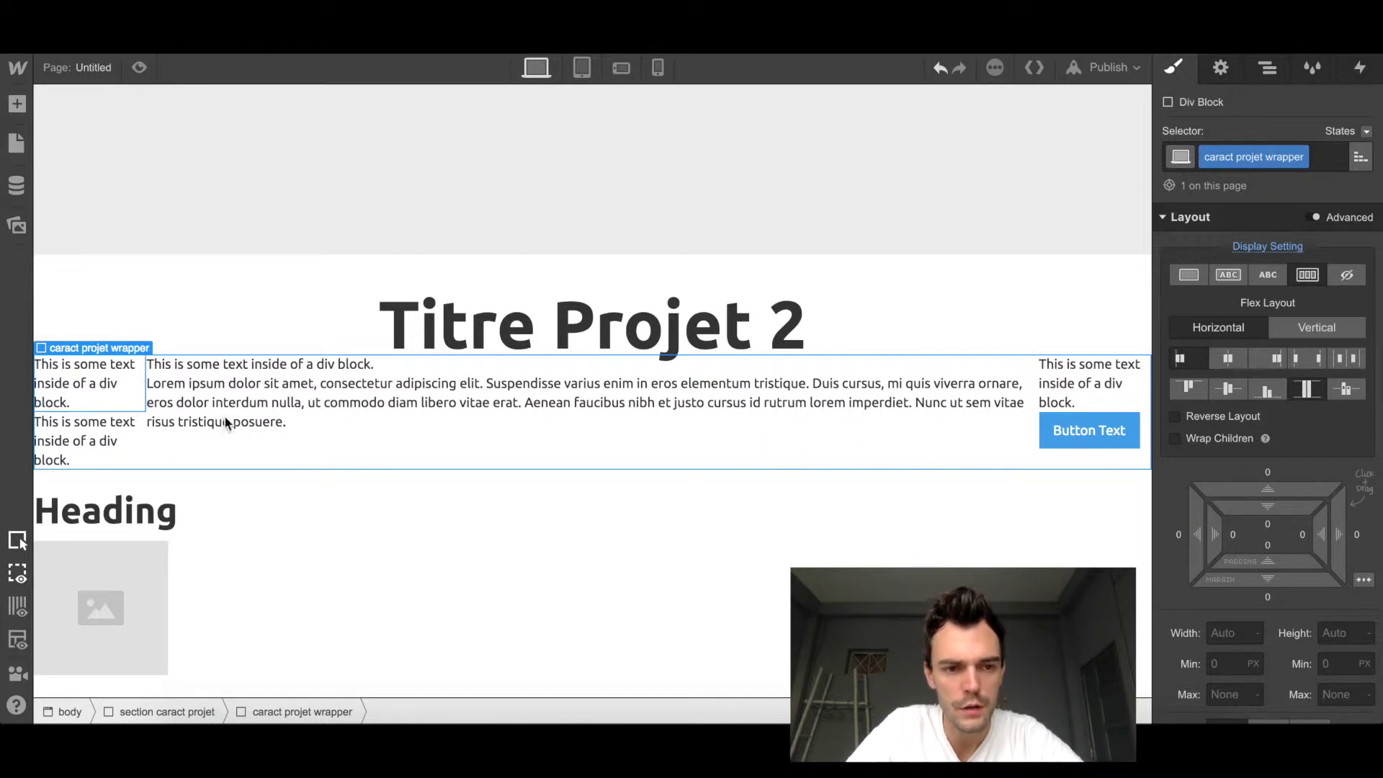
Step: Set the flex sizing of the lien projet block so it neither shrinks nor grows
{"action": "left_click", "coordinate": [312, 453]}
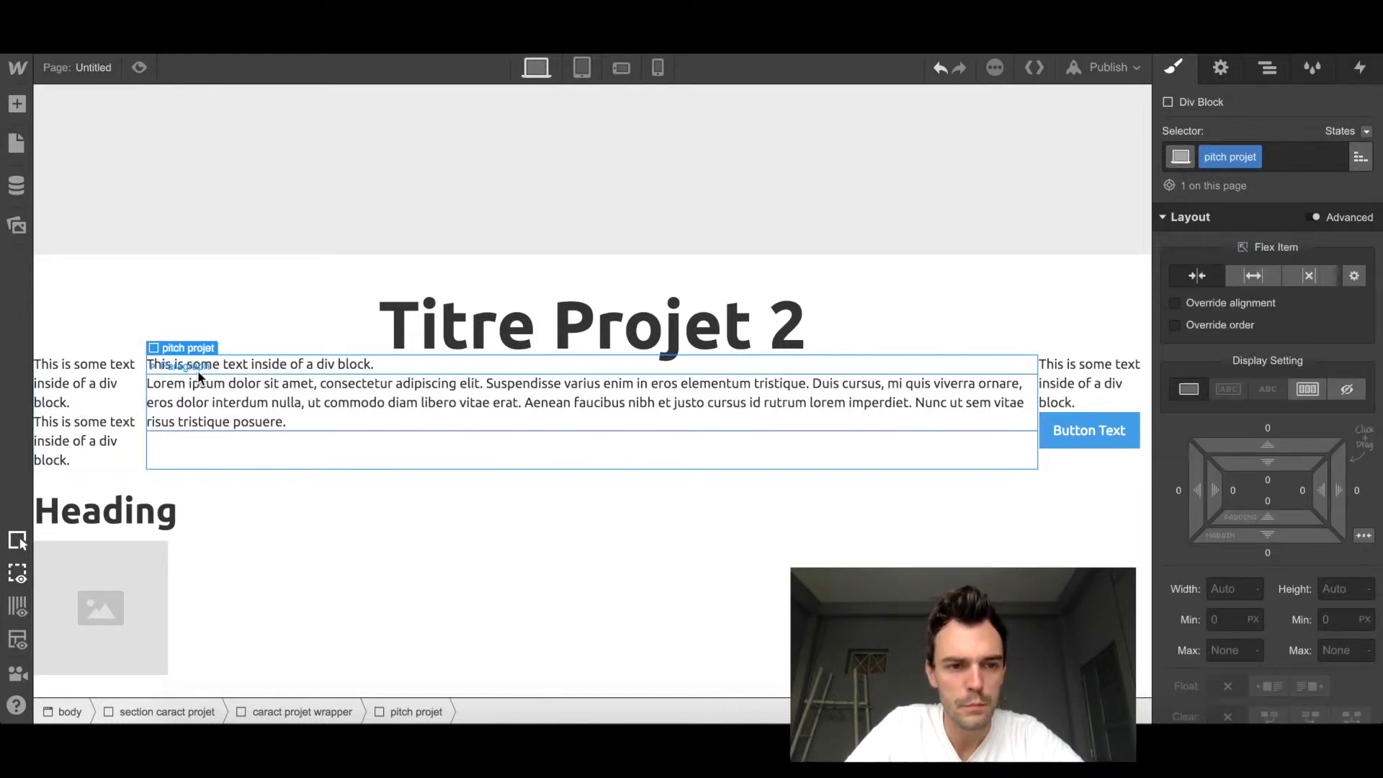
{"action": "left_click", "coordinate": [1073, 459]}
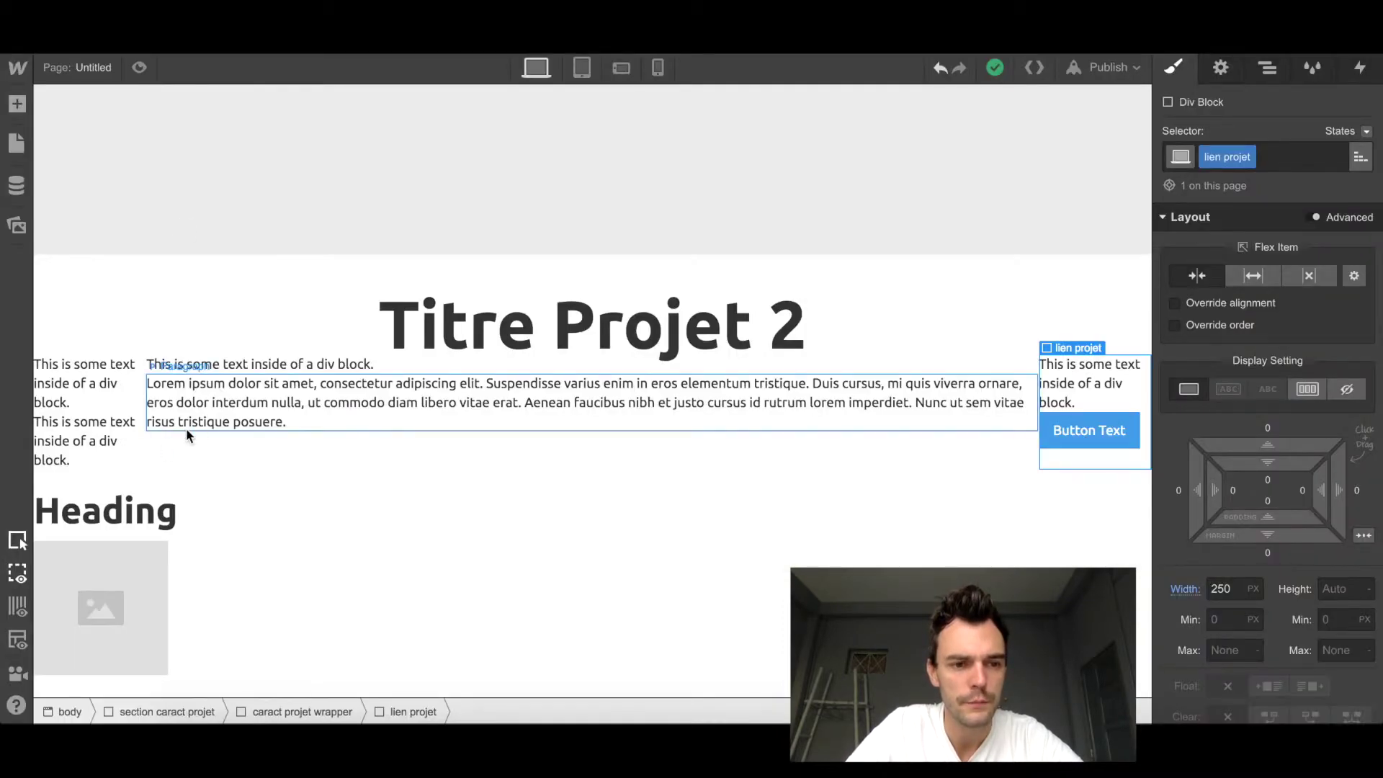
{"action": "left_click", "coordinate": [128, 456]}
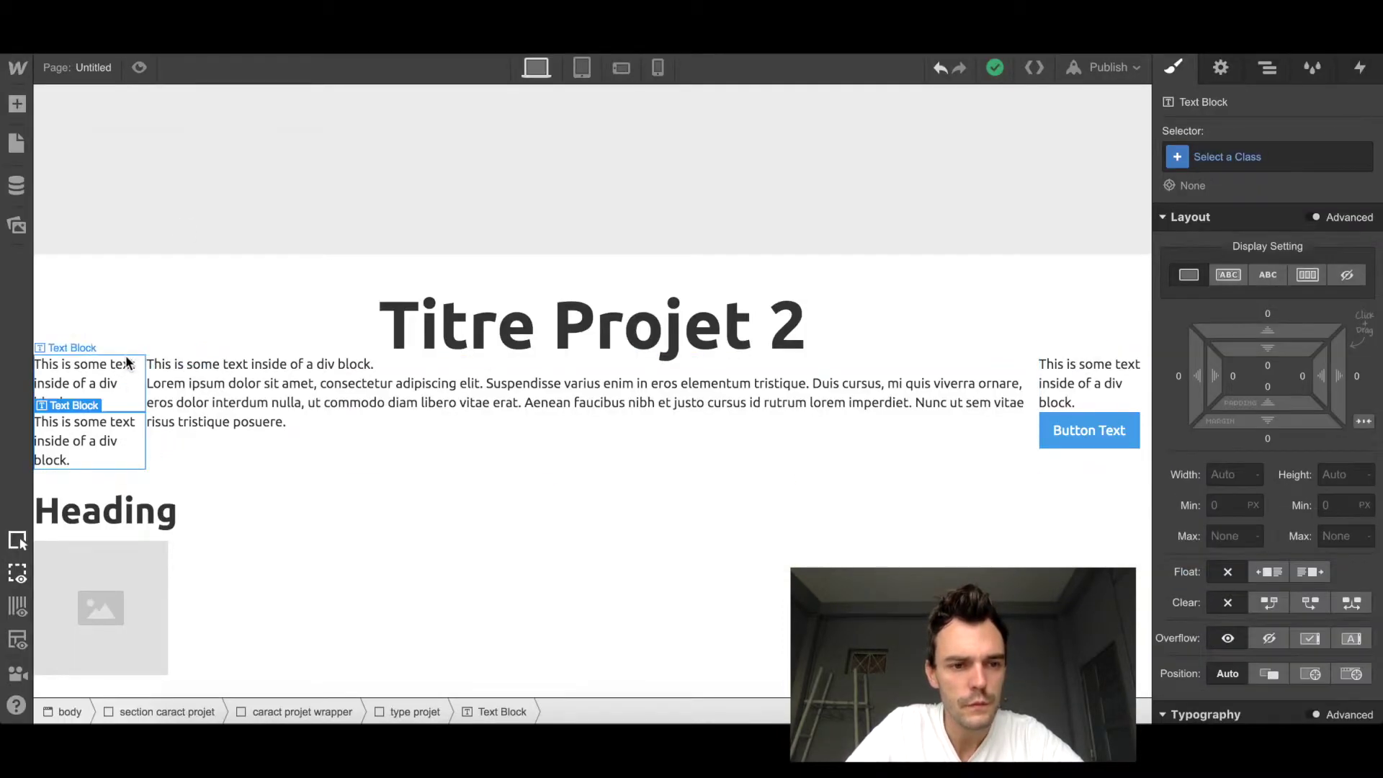
{"action": "left_click", "coordinate": [258, 438]}
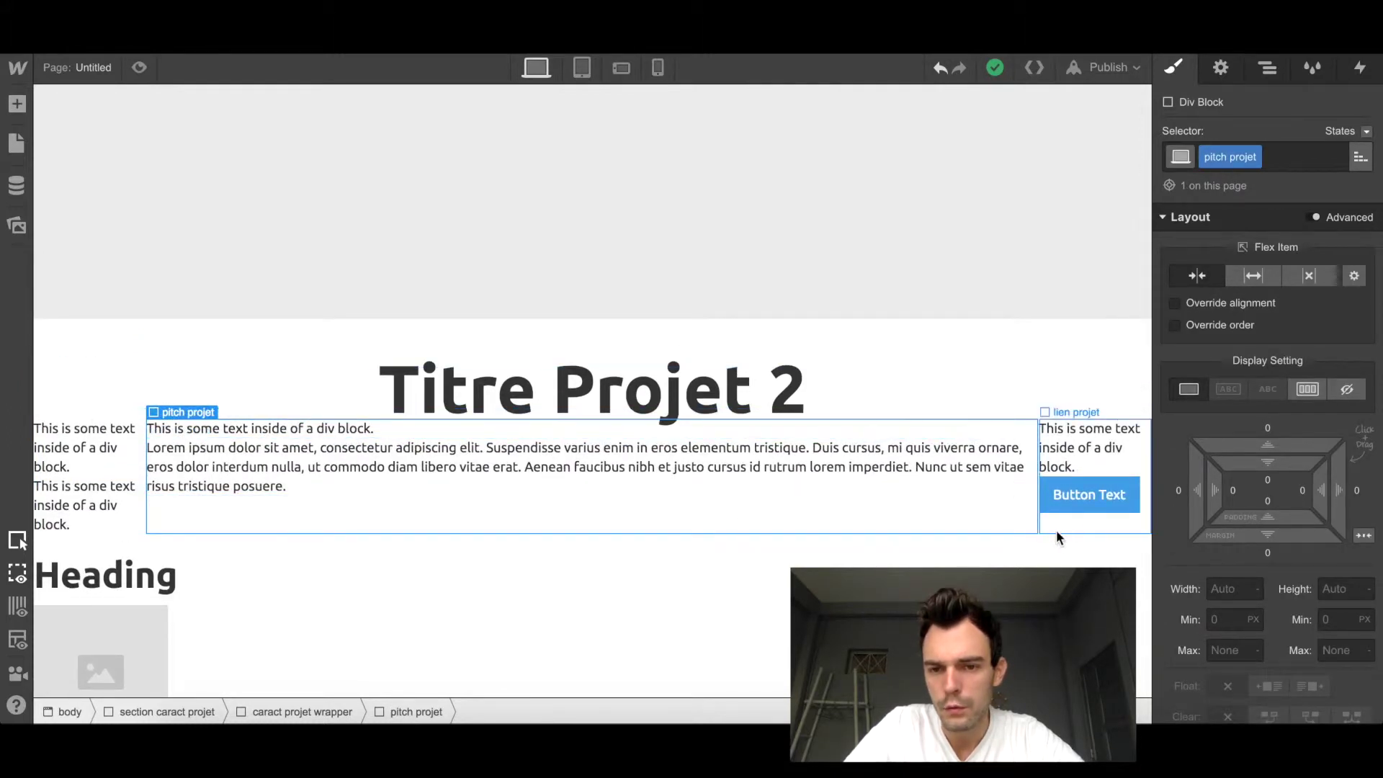
{"action": "left_click", "coordinate": [1055, 530]}
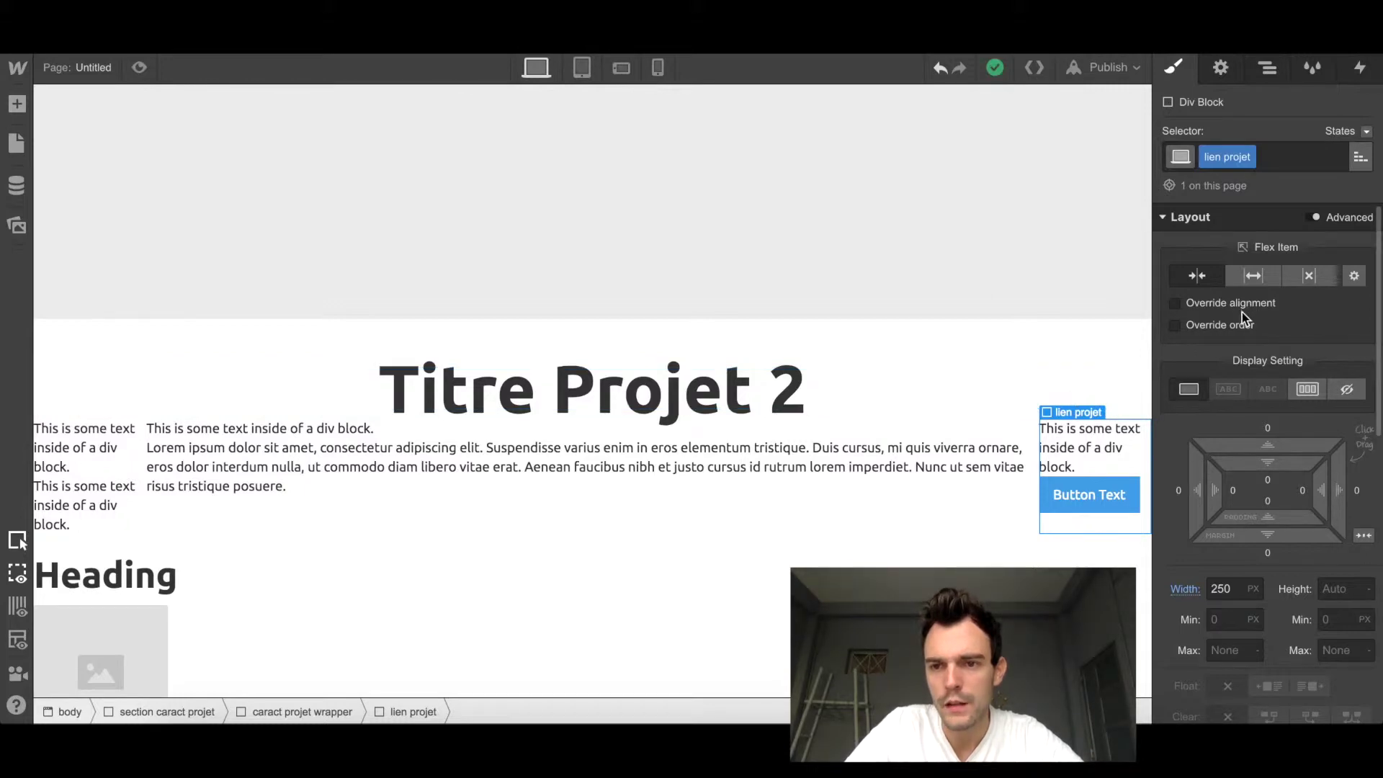
{"action": "left_click", "coordinate": [1312, 277]}
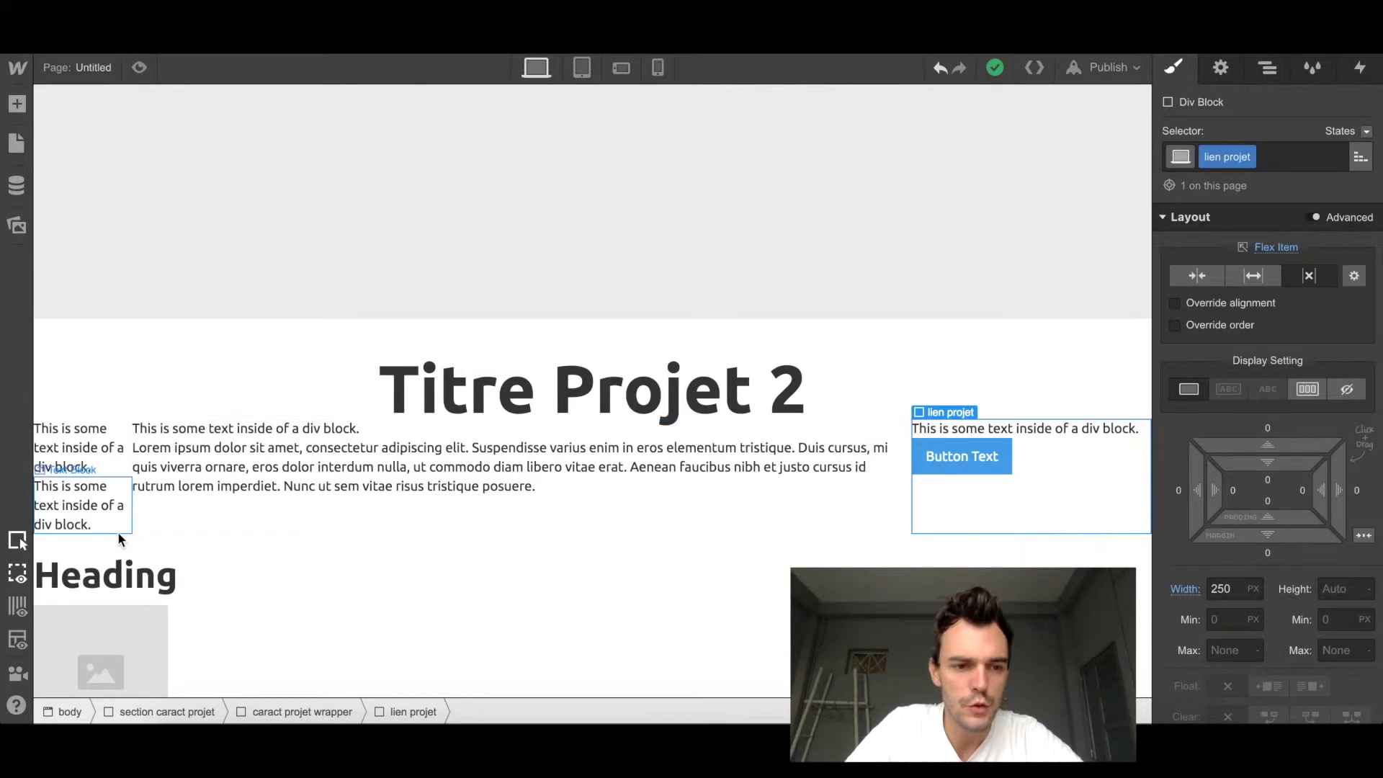
Step: Set the flex sizing of the type projet block so it neither shrinks nor grows
{"action": "left_click", "coordinate": [118, 459]}
{"action": "left_click", "coordinate": [1267, 67]}
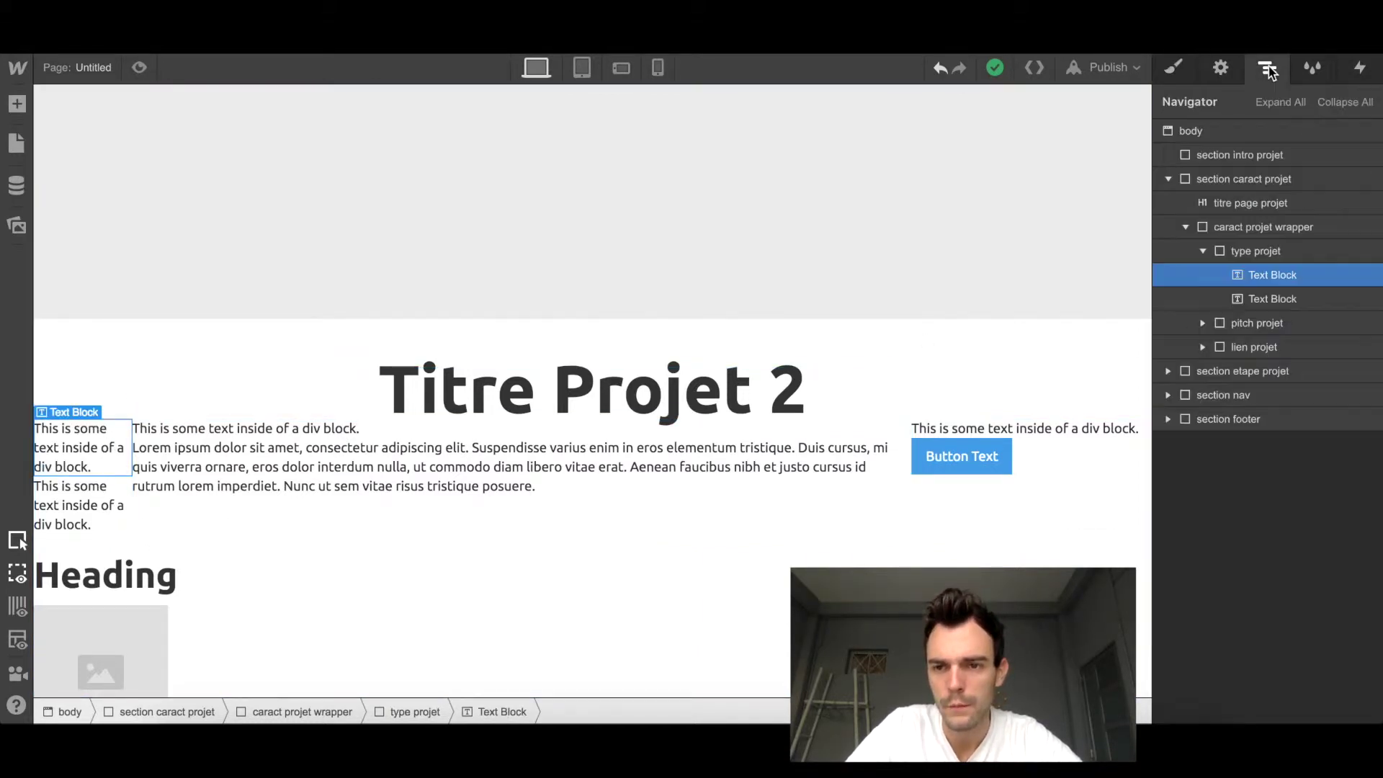
{"action": "left_click", "coordinate": [1265, 251]}
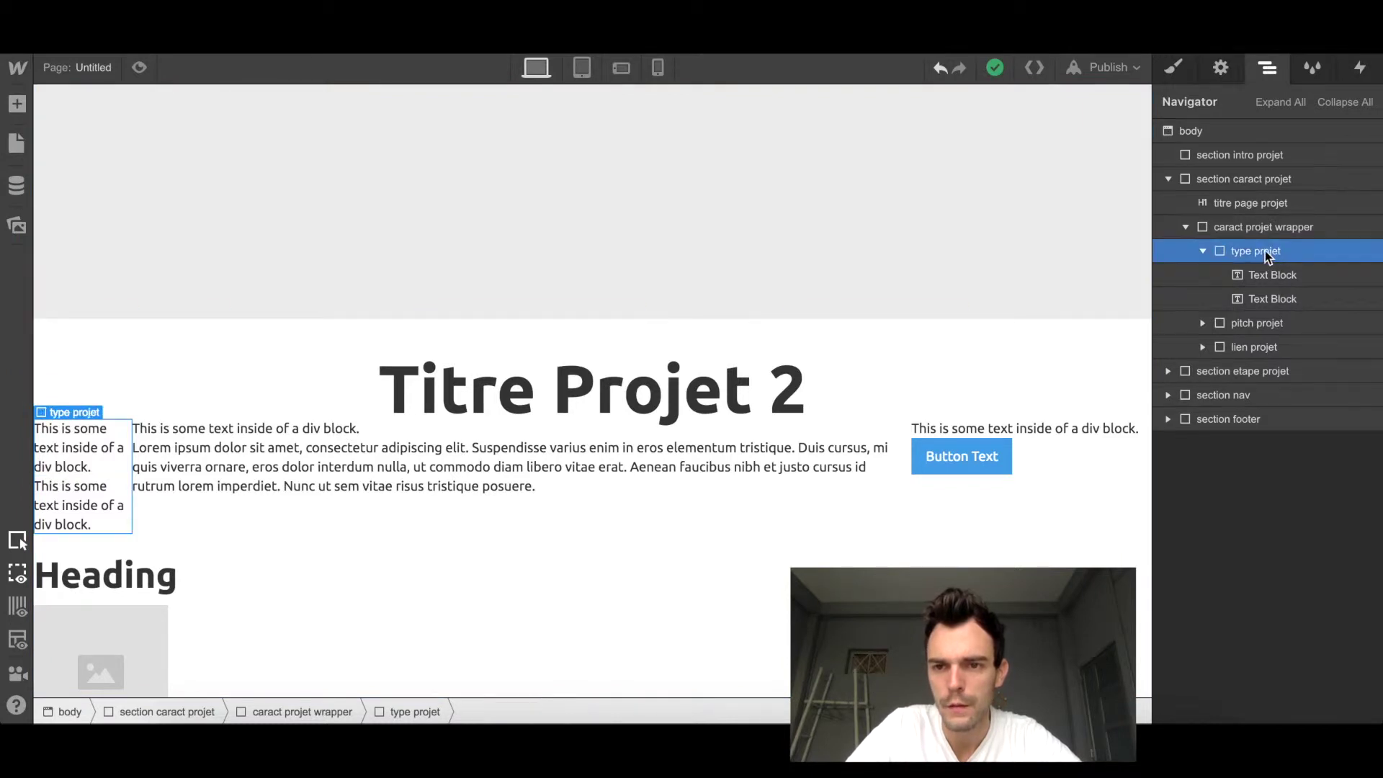
{"action": "left_click", "coordinate": [1173, 69]}
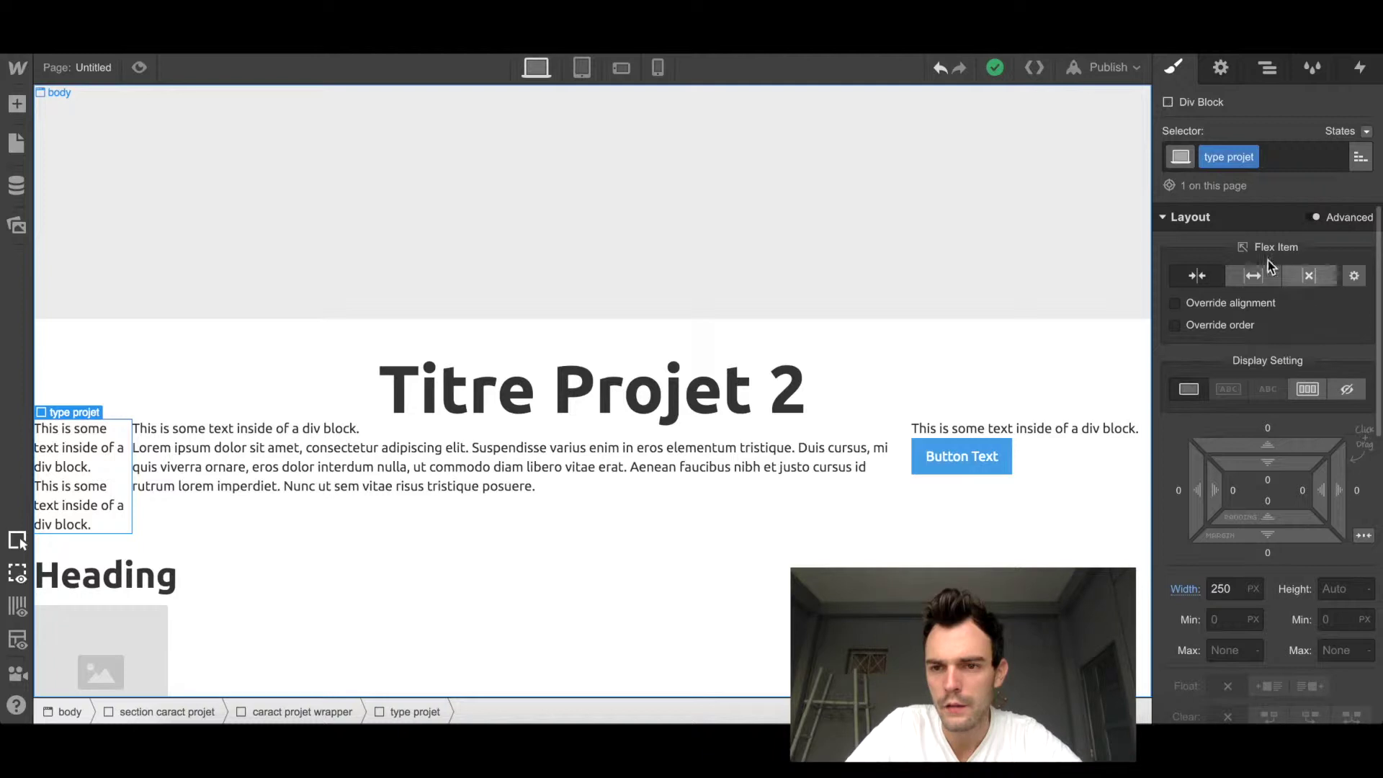
{"action": "left_click", "coordinate": [1317, 275]}
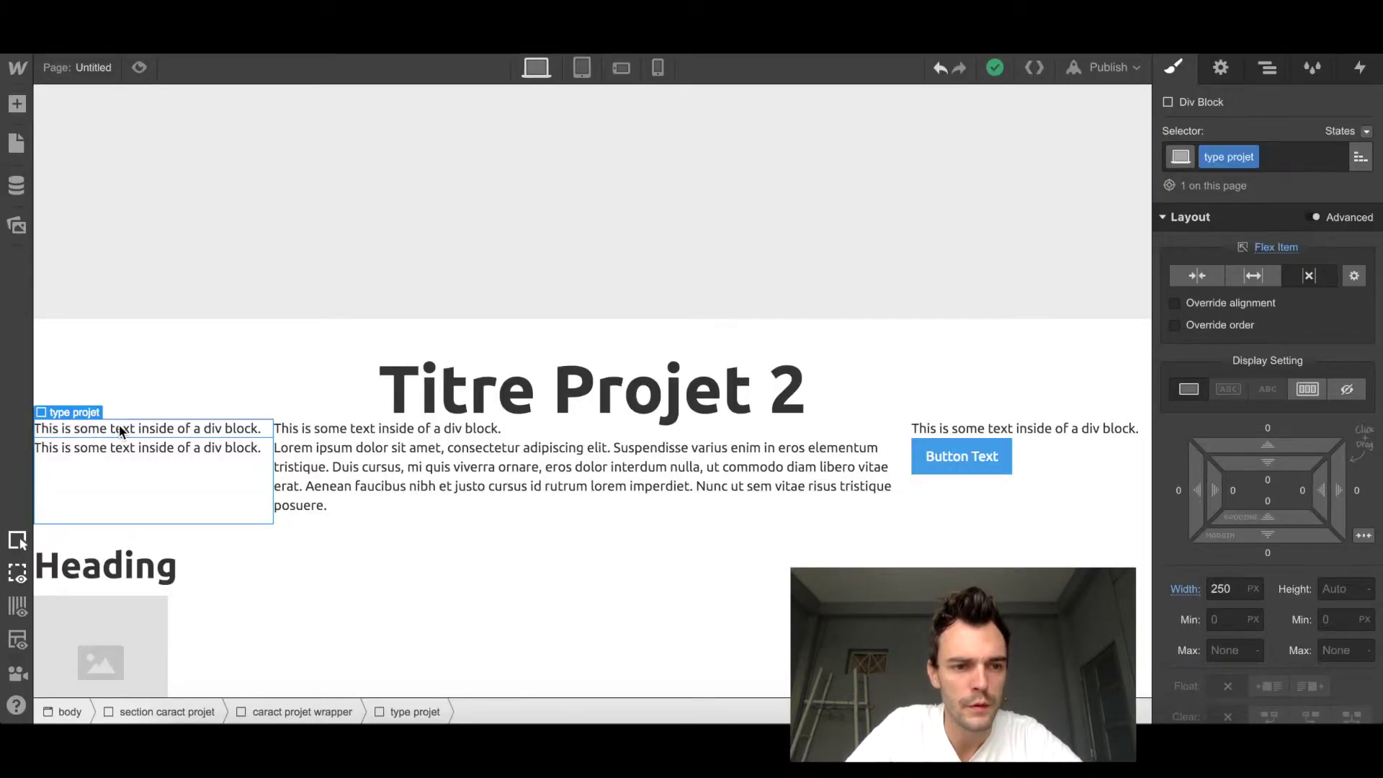
Step: Replace the two placeholder texts in the type projet block with "-Projet" and "Type de projet"
{"action": "double_click", "coordinate": [120, 427]}
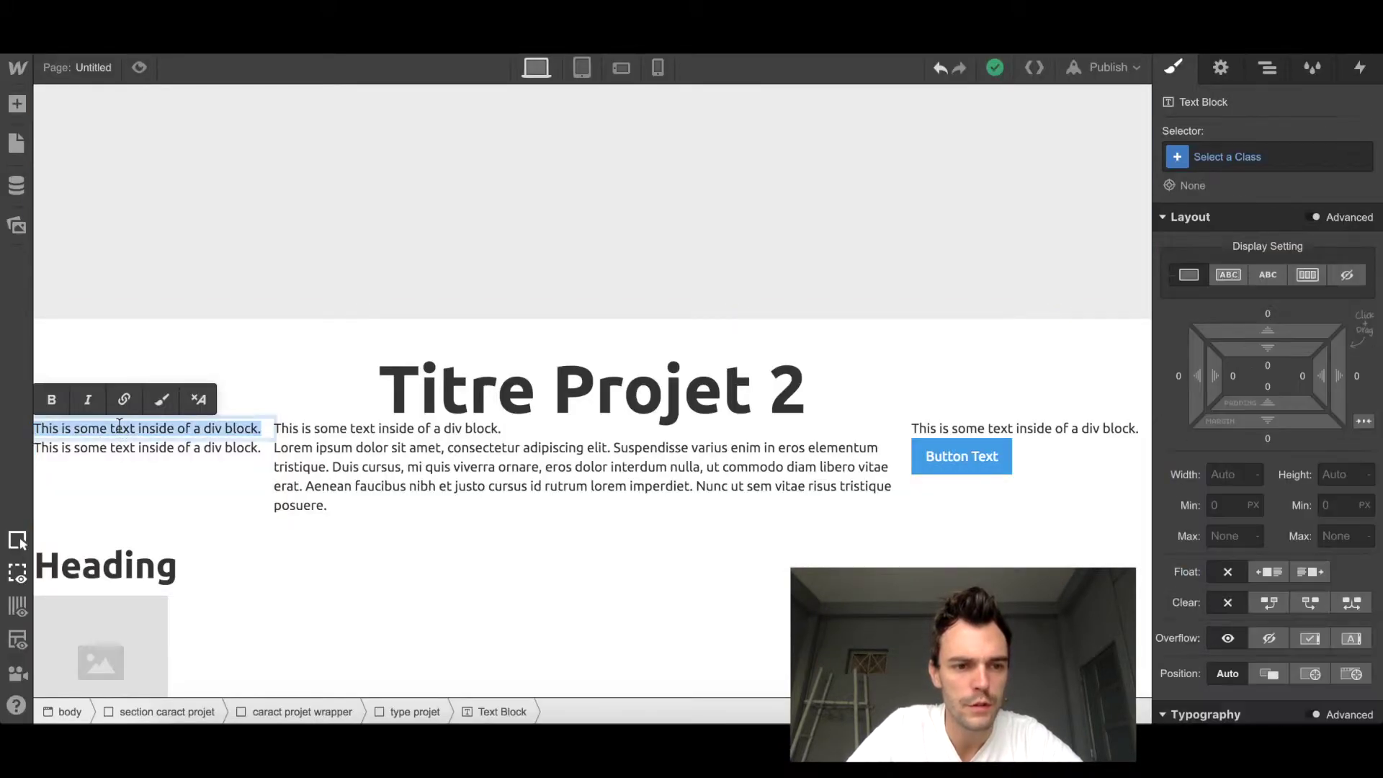
{"action": "key", "text": "BackSpace"}
{"action": "type", "text": "-Projet"}
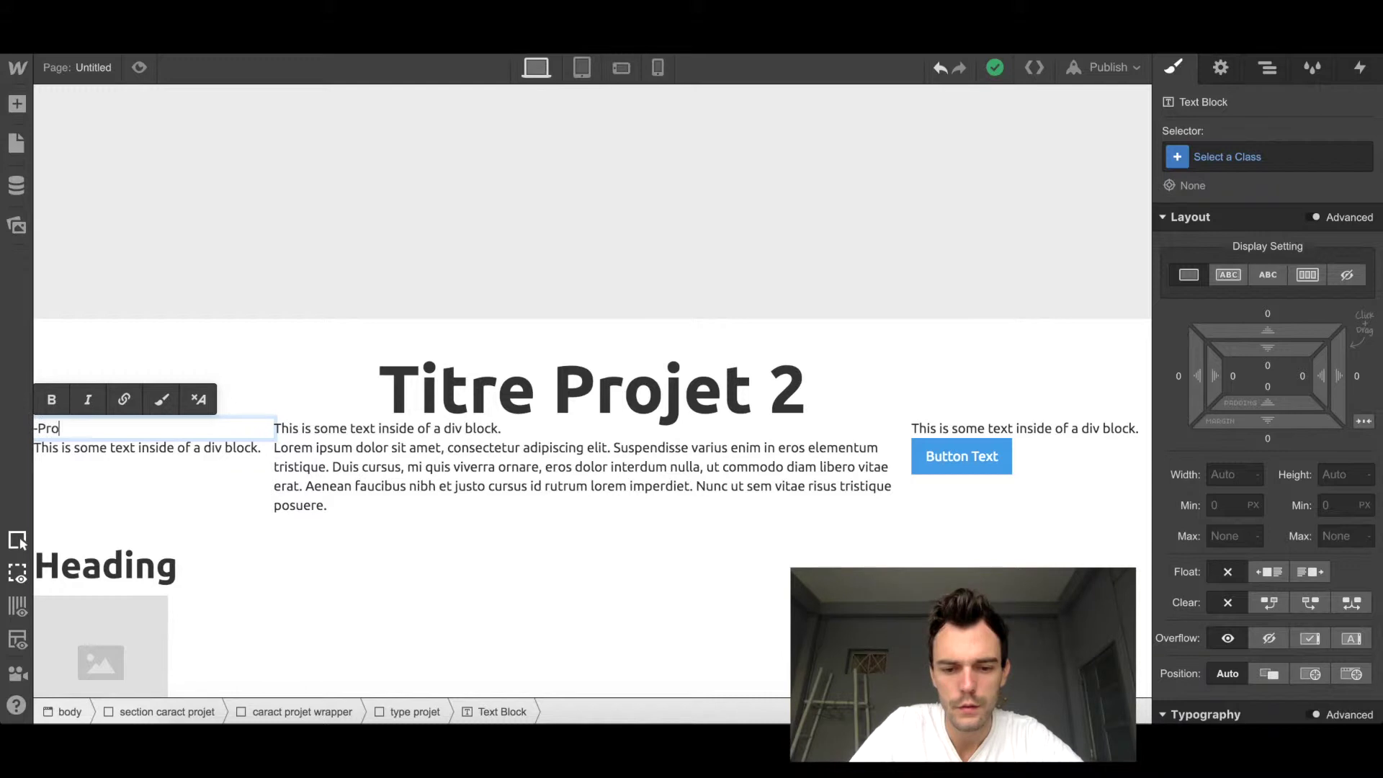
{"action": "double_click", "coordinate": [120, 446]}
{"action": "type", "text": "Type de"}
{"action": "key", "text": "BackSpace"}
{"action": "key", "text": "BackSpace"}
{"action": "key", "text": "BackSpace"}
{"action": "key", "text": "BackSpace"}
{"action": "key", "text": "BackSpace"}
{"action": "key", "text": "BackSpace"}
{"action": "type", "text": "ype de projet"}
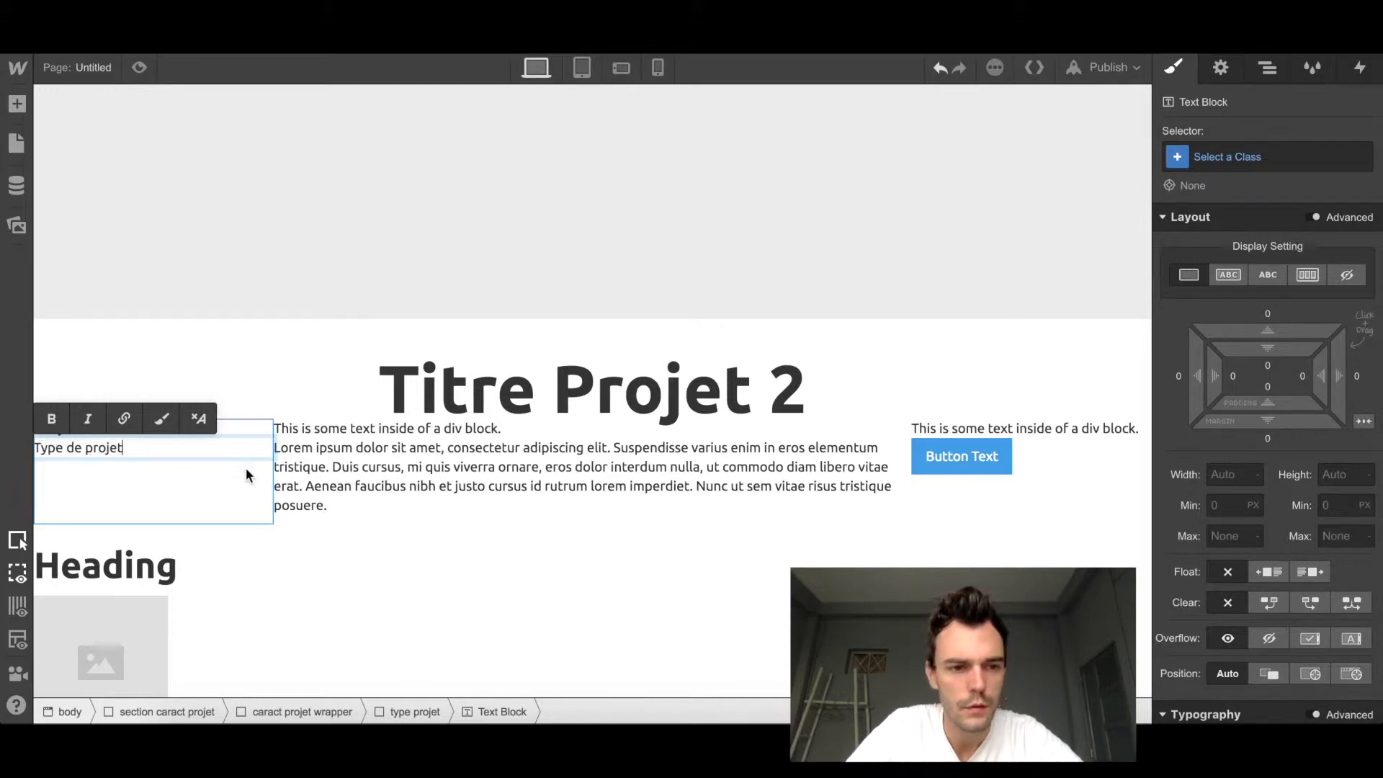
Step: Change the pitch block's label to "- Le Pitch" and replace its paragraph with the pitch text copied from the reference page
{"action": "double_click", "coordinate": [383, 430]}
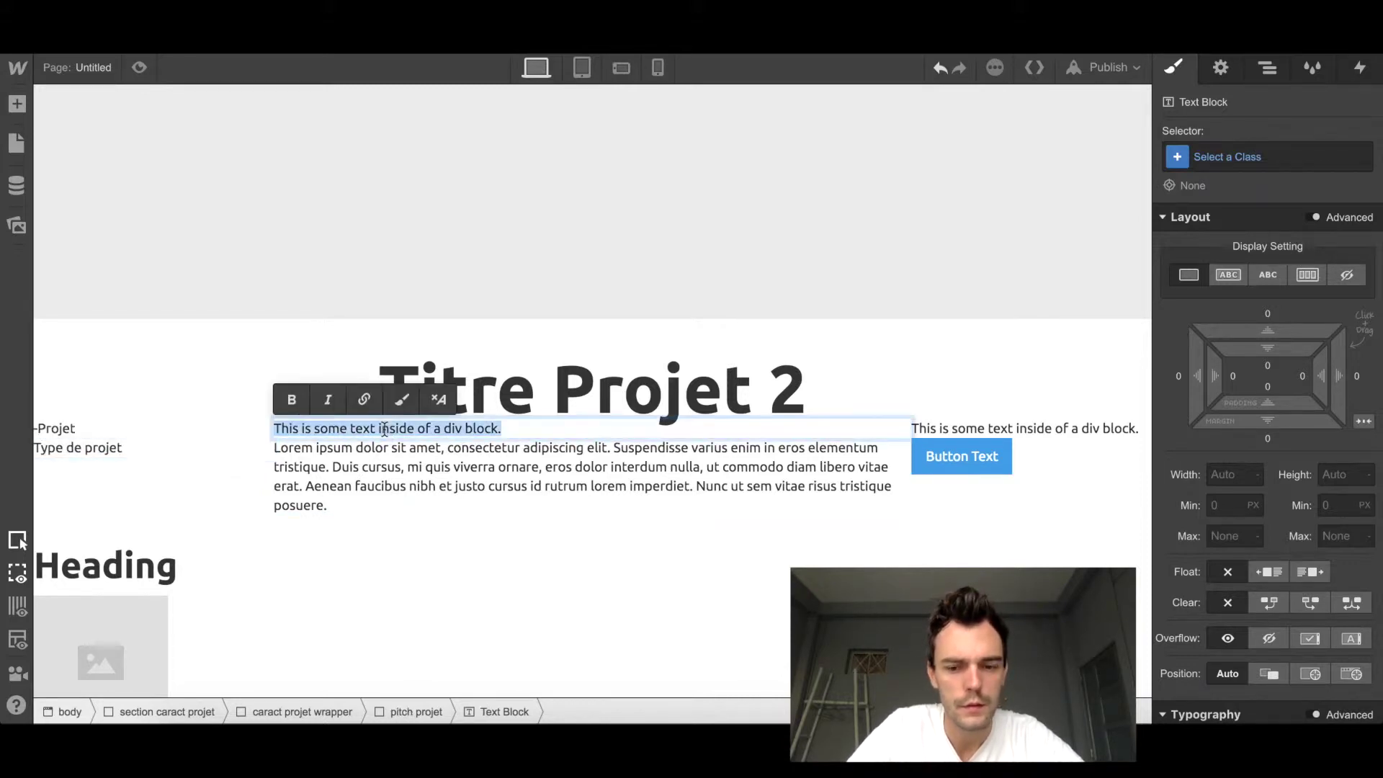
{"action": "type", "text": "Pitch de"}
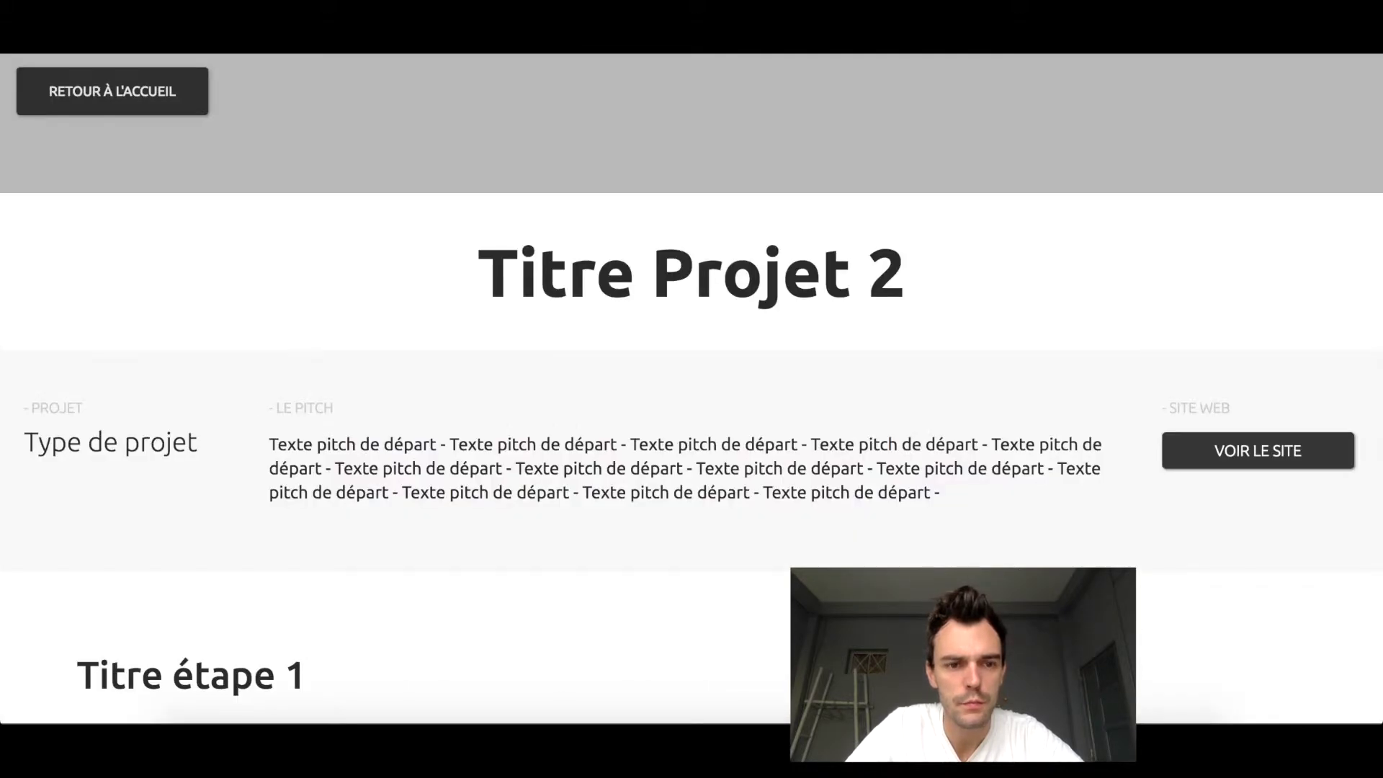
{"action": "left_click", "coordinate": [272, 441]}
{"action": "left_click_drag", "start_coordinate": [271, 442], "coordinate": [952, 485]}
{"action": "key", "text": "ctrl+c"}
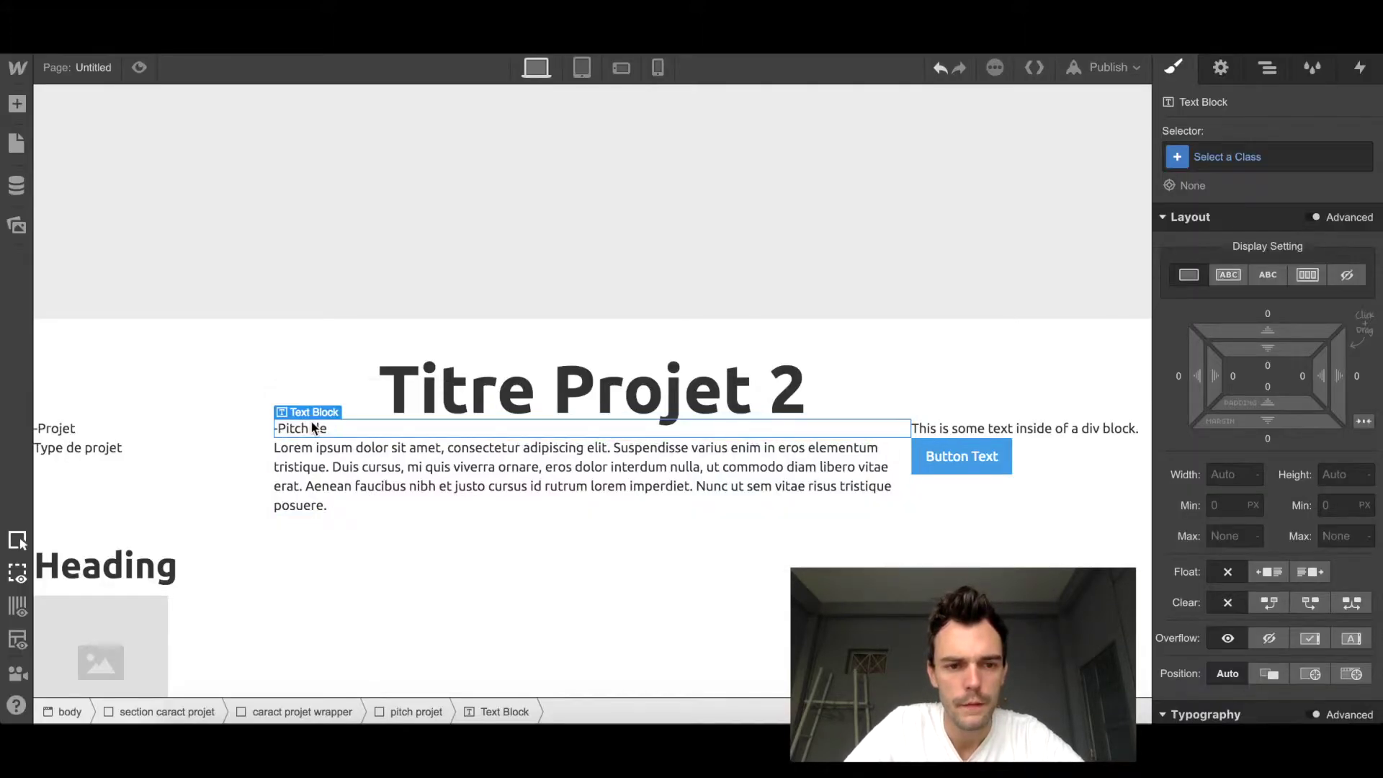
{"action": "double_click", "coordinate": [305, 430]}
{"action": "type", "text": "-"}
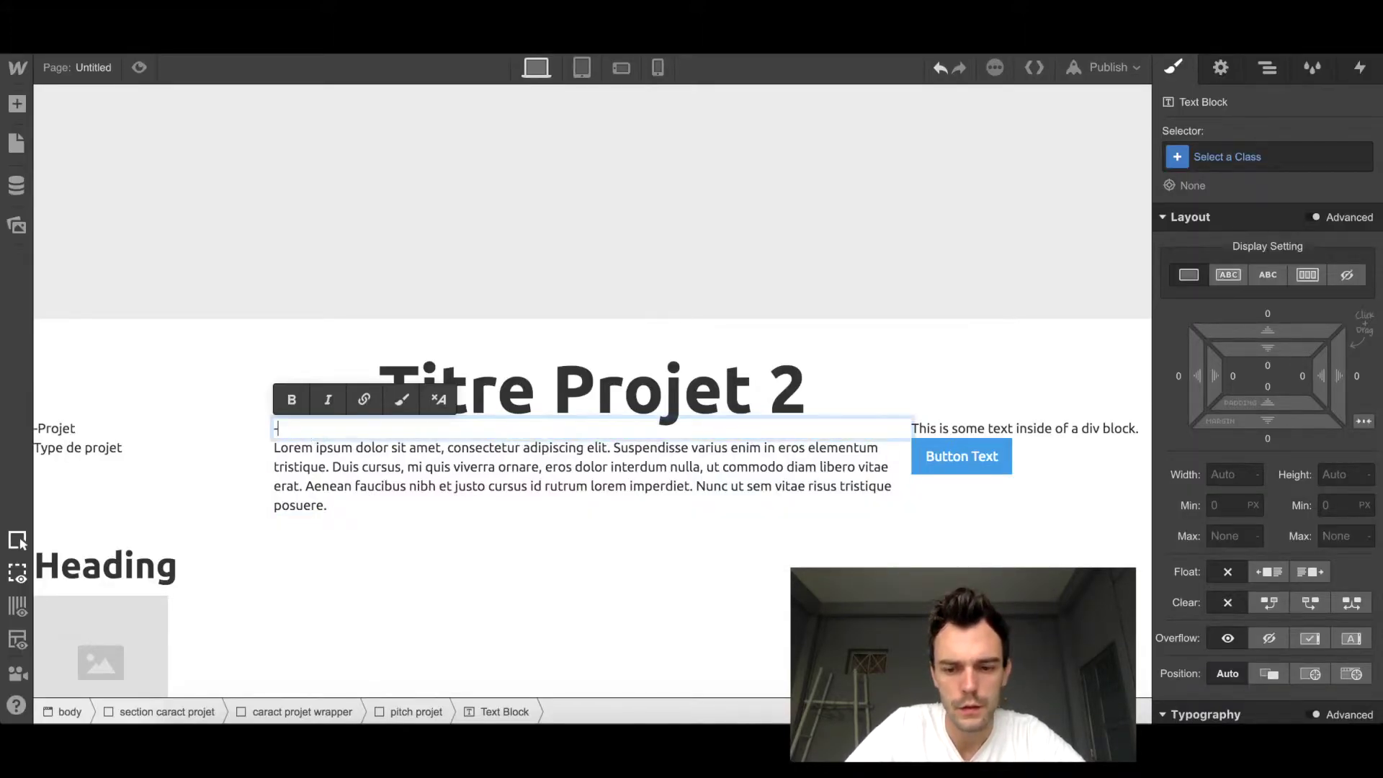
{"action": "type", "text": " Le Pitch"}
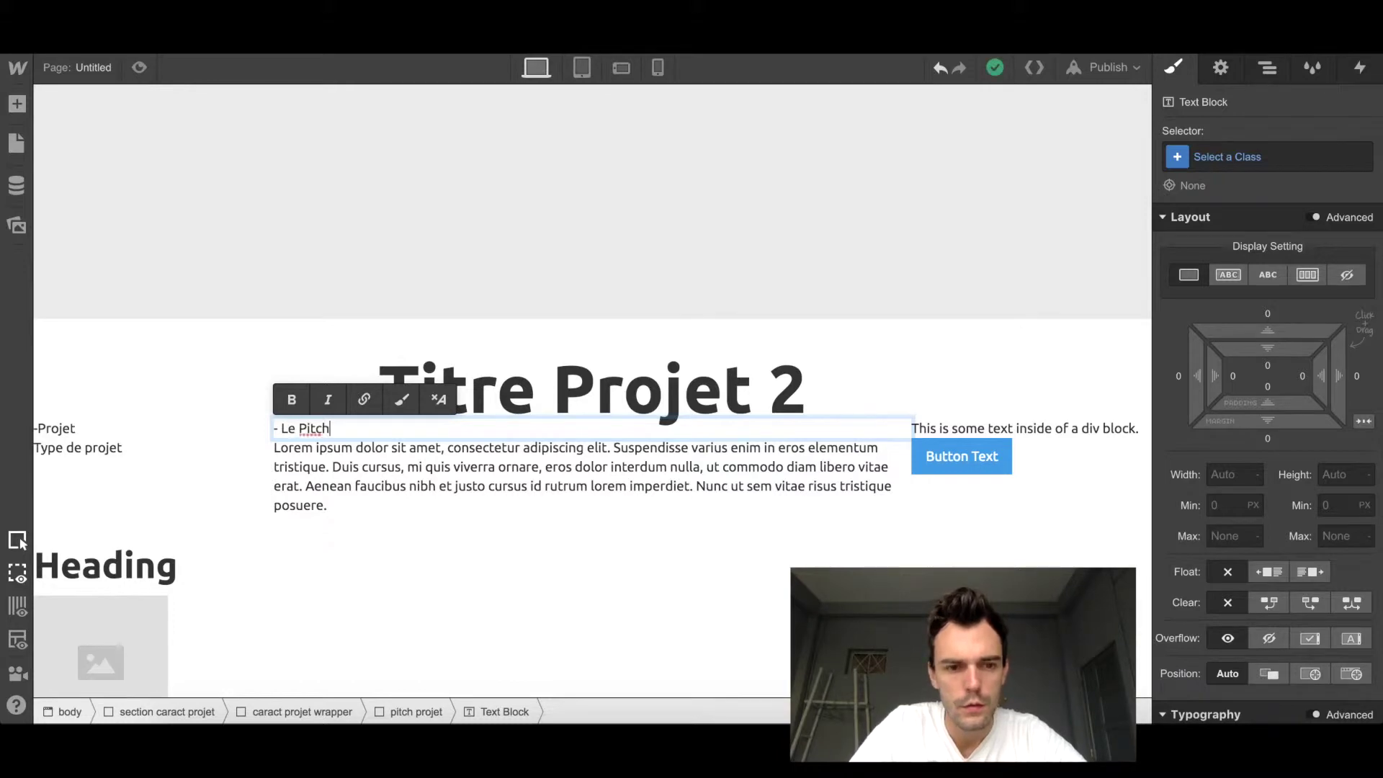
{"action": "double_click", "coordinate": [334, 481]}
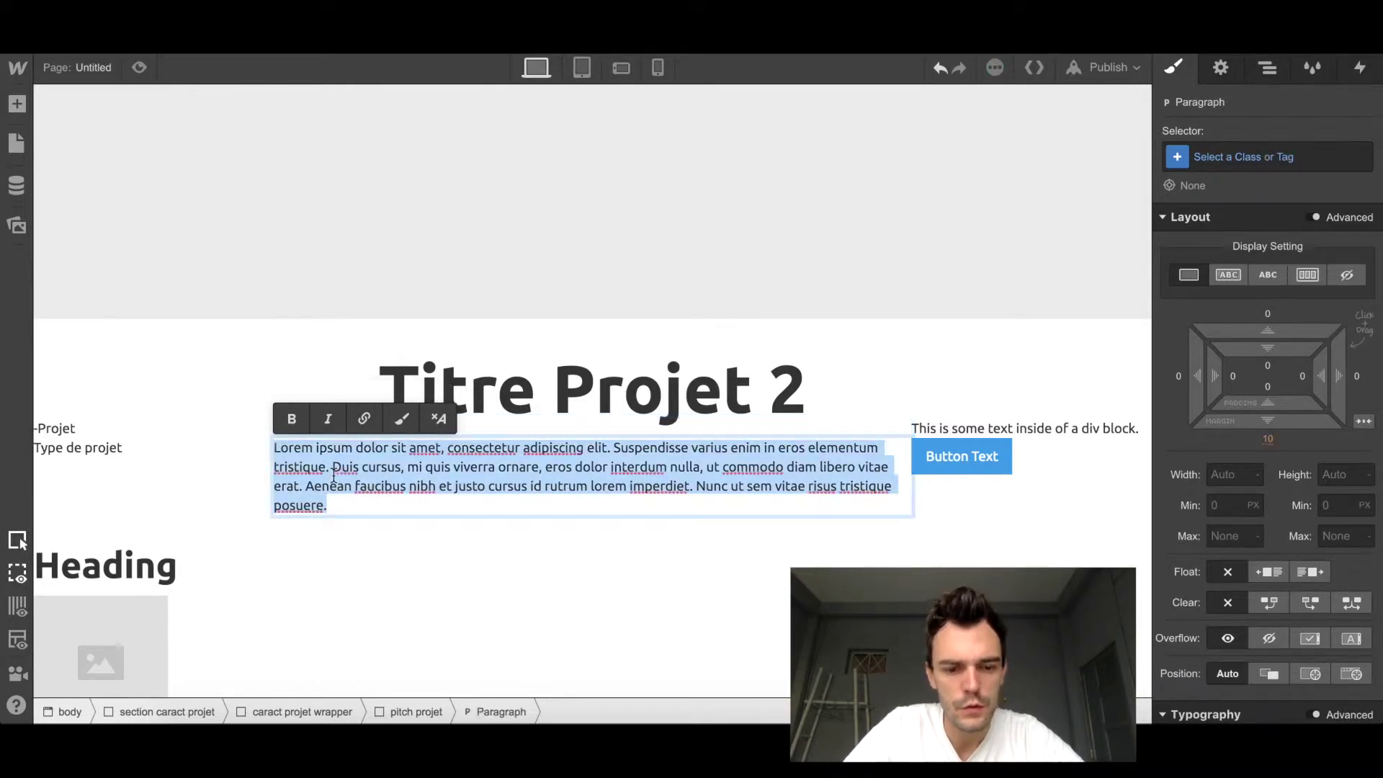
{"action": "key", "text": "ctrl+v"}
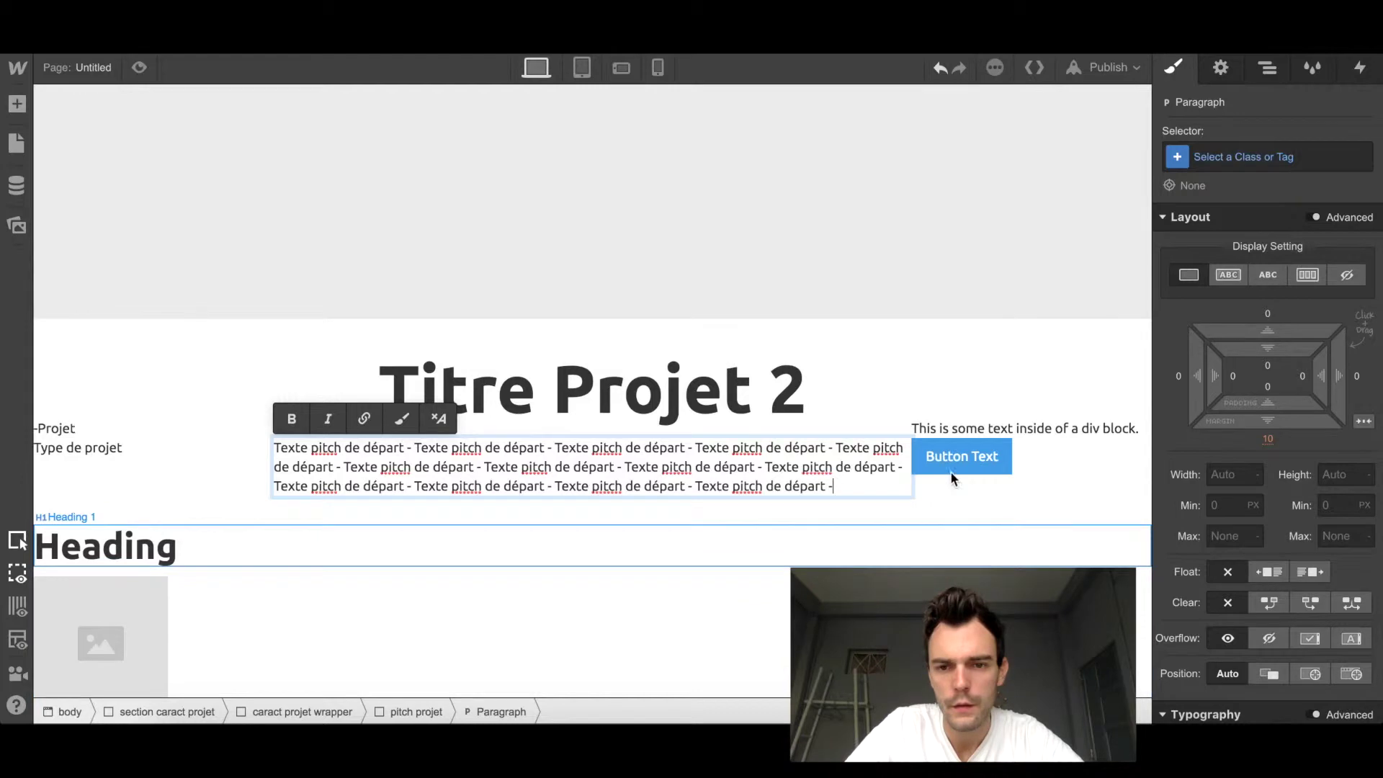
Step: Replace the placeholder text above the button in the lien projet block with "- Site Web"
{"action": "double_click", "coordinate": [999, 429]}
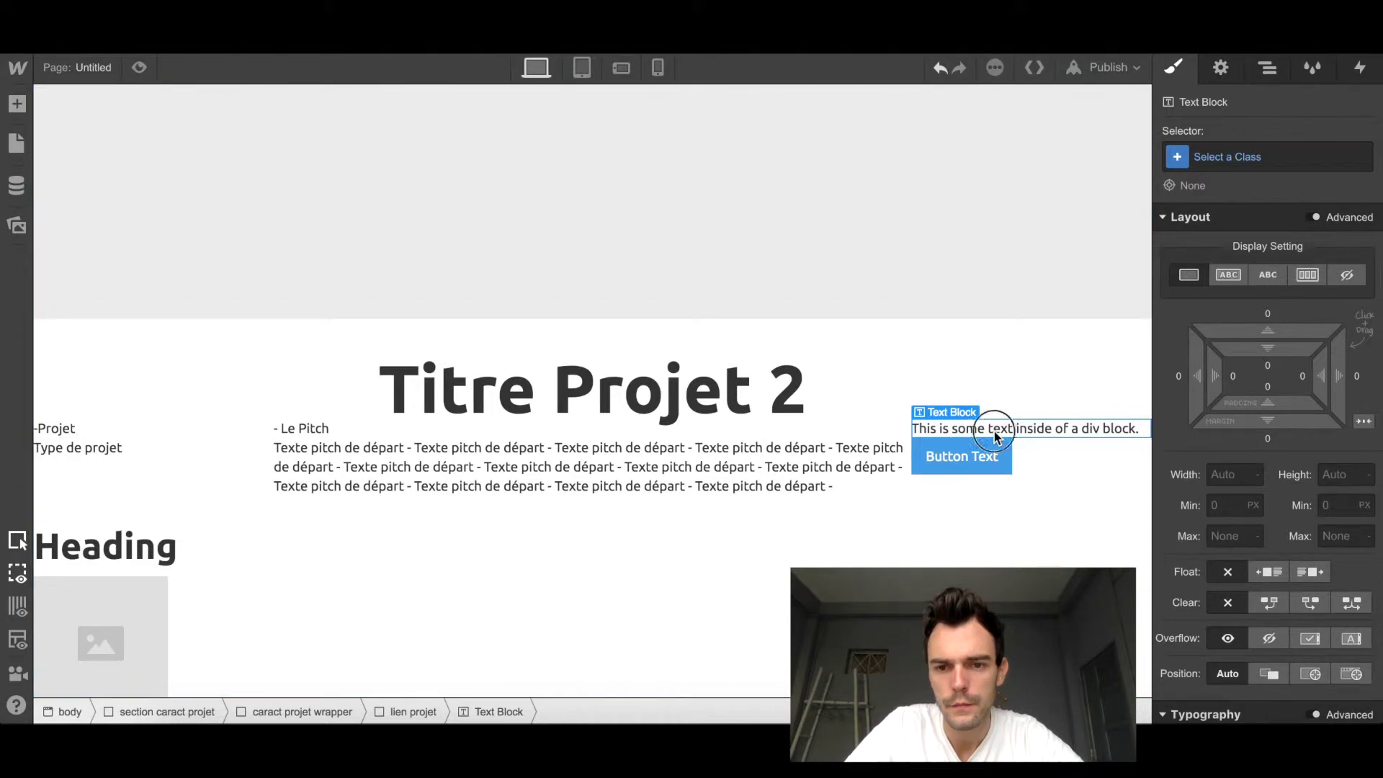
{"action": "double_click", "coordinate": [970, 431]}
{"action": "type", "text": "- Site Web"}
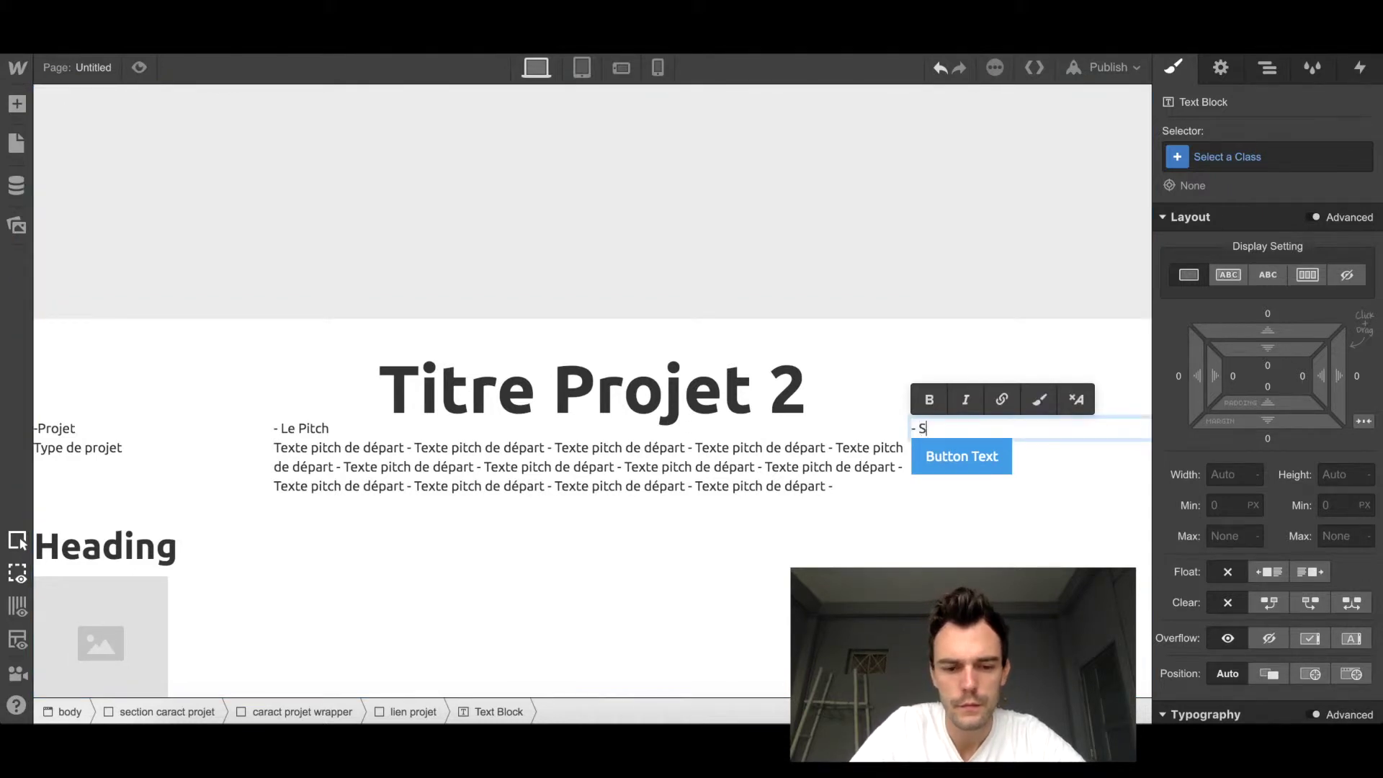
{"action": "left_click", "coordinate": [980, 531]}
{"action": "left_click", "coordinate": [1047, 484]}
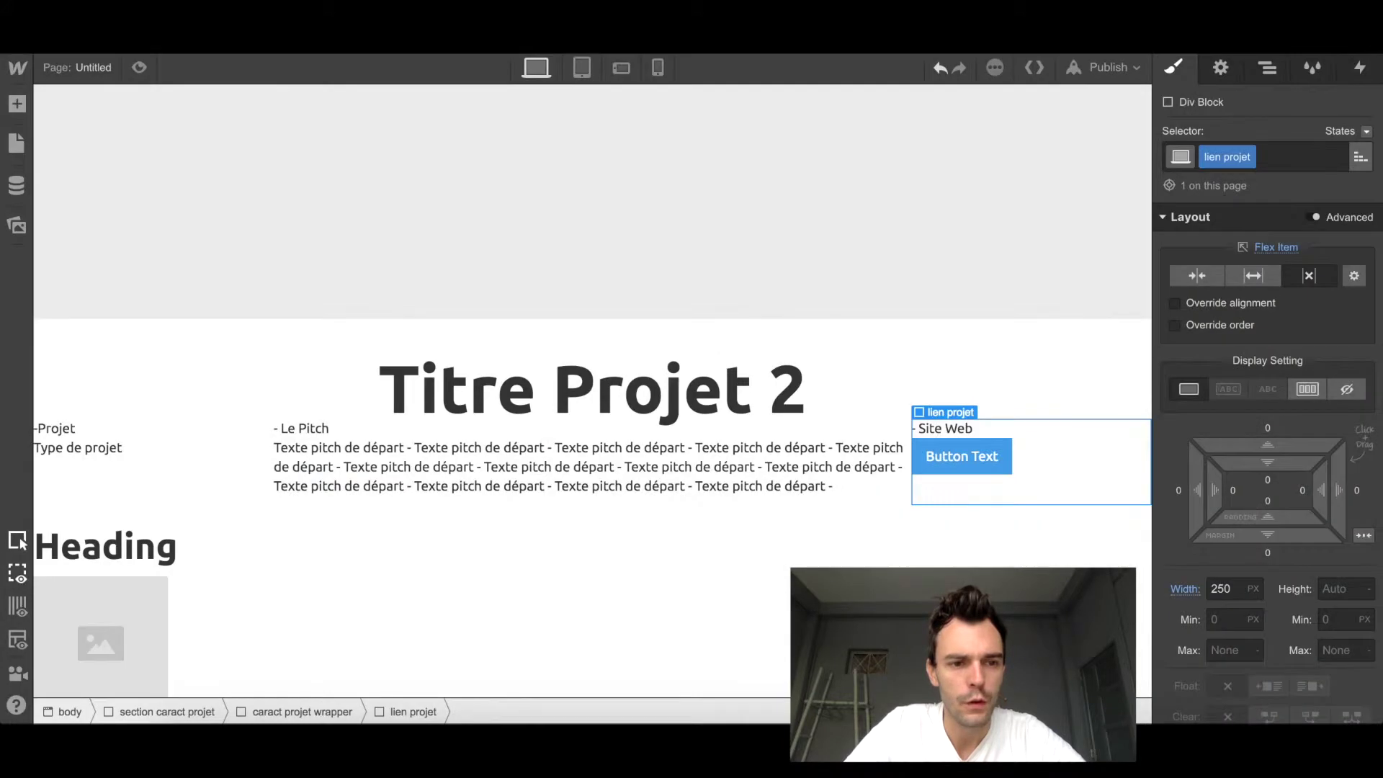
Step: Give the "-Projet" text block in the type projet block a new class named "sous titre caract projet"
{"action": "left_click", "coordinate": [91, 430]}
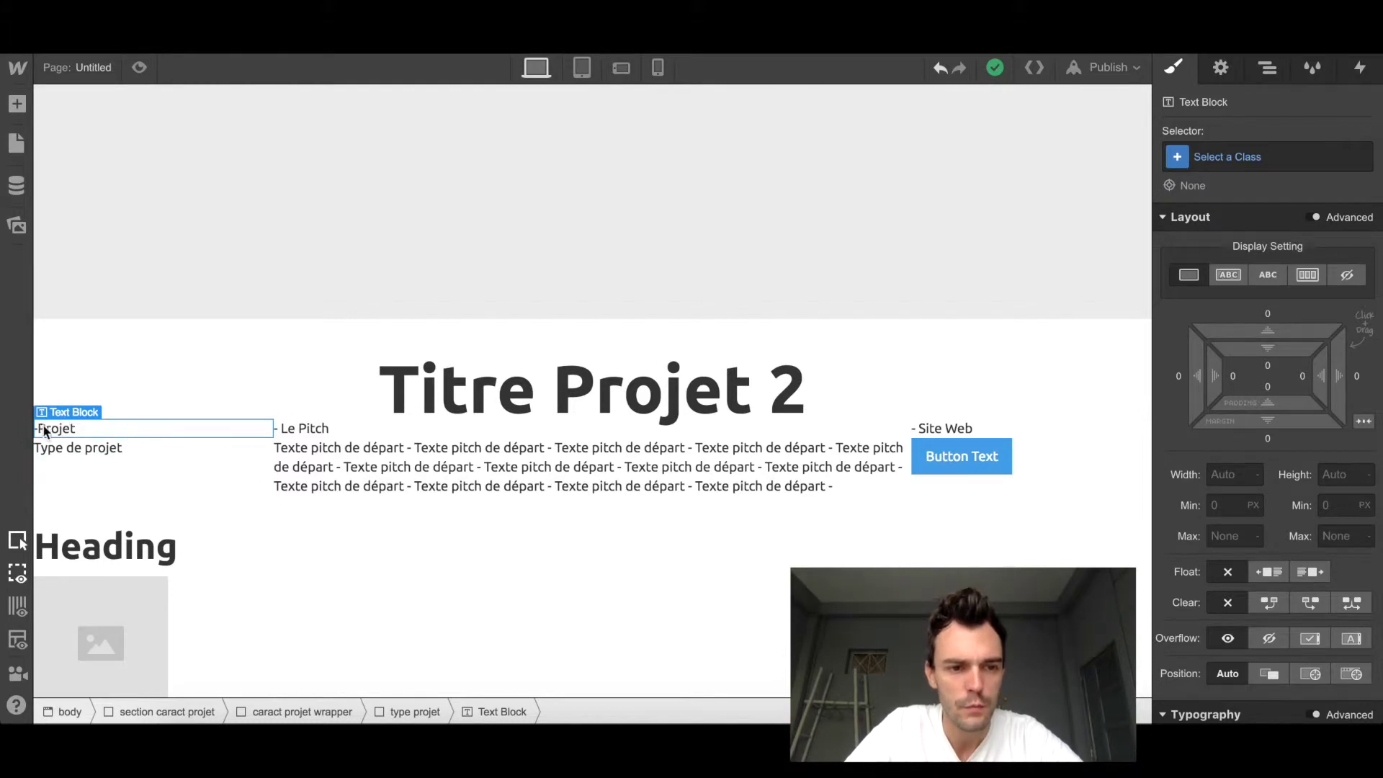
{"action": "left_click", "coordinate": [1217, 155]}
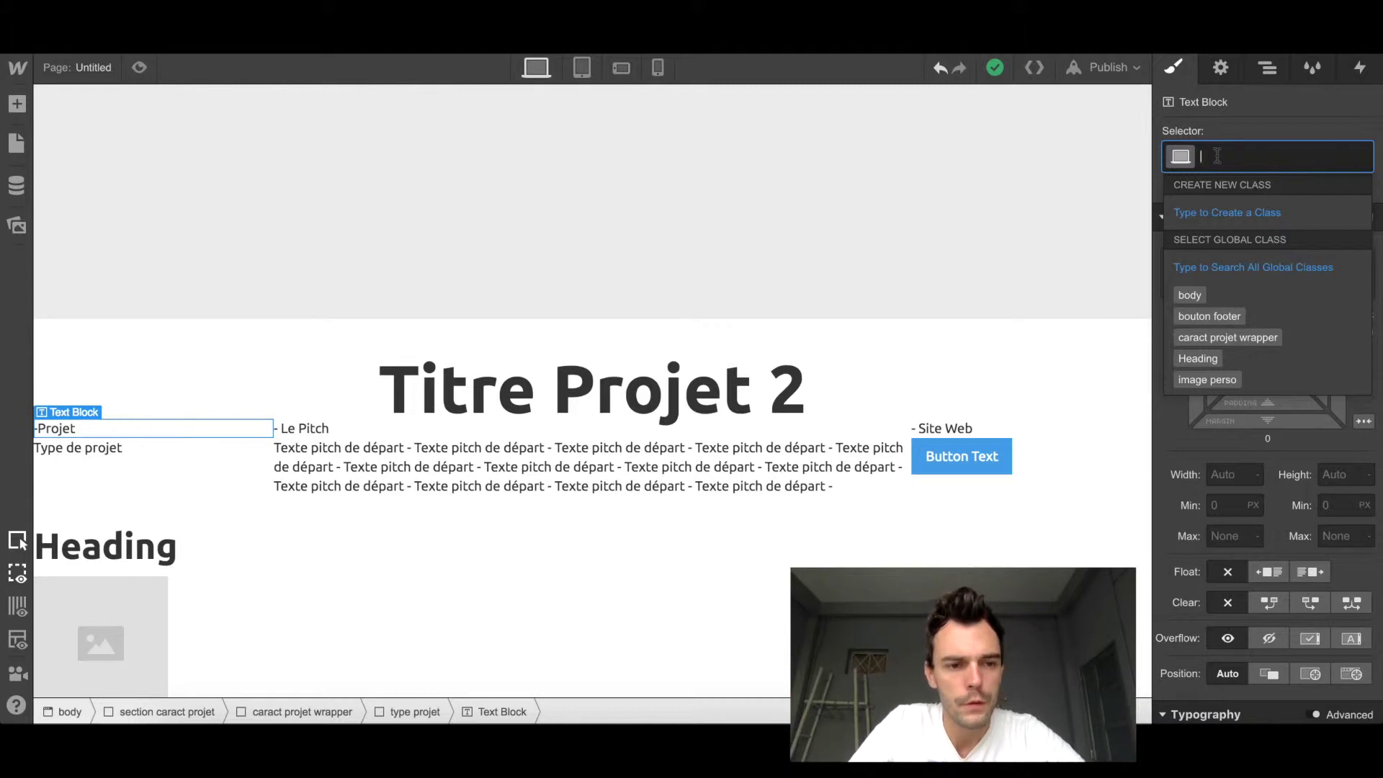
{"action": "type", "text": "sous tit"}
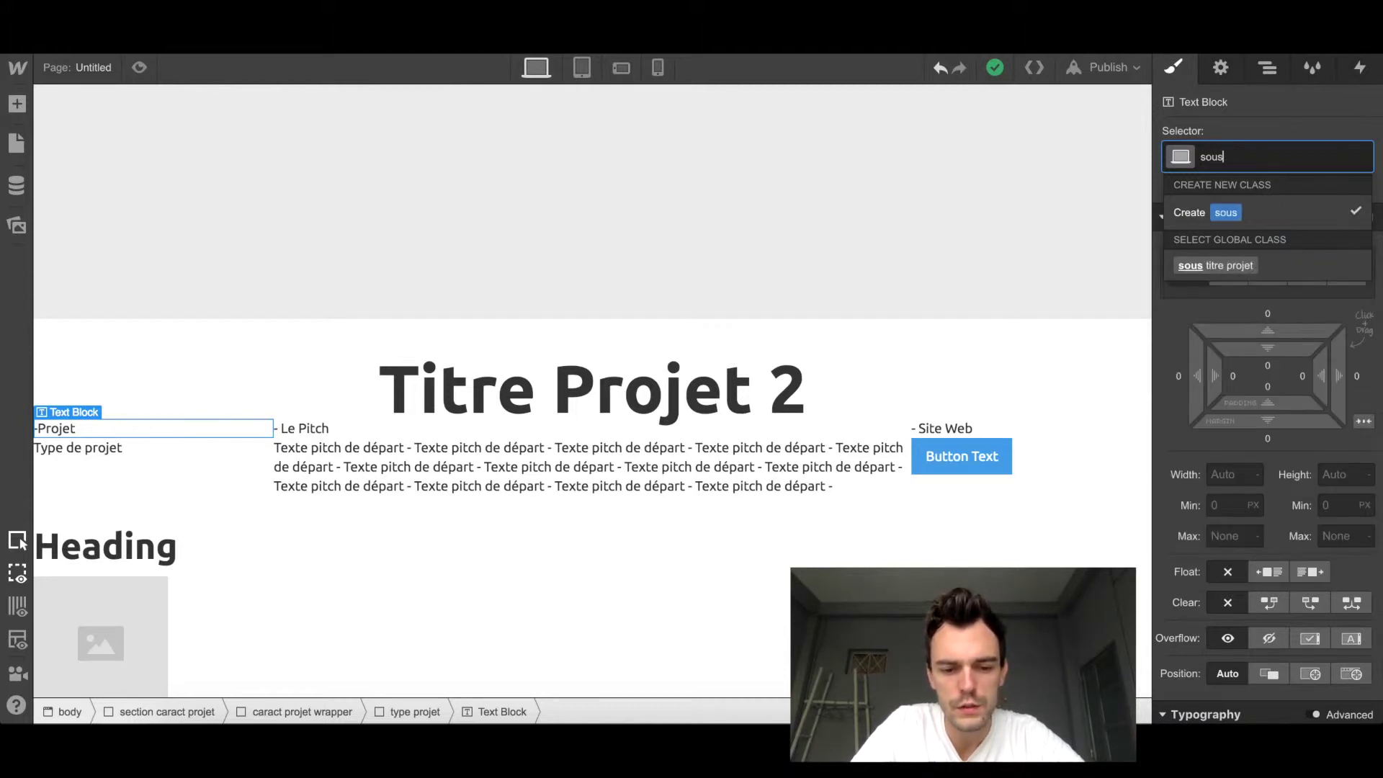
{"action": "key", "text": "BackSpace"}
{"action": "key", "text": "BackSpace"}
{"action": "key", "text": "BackSpace"}
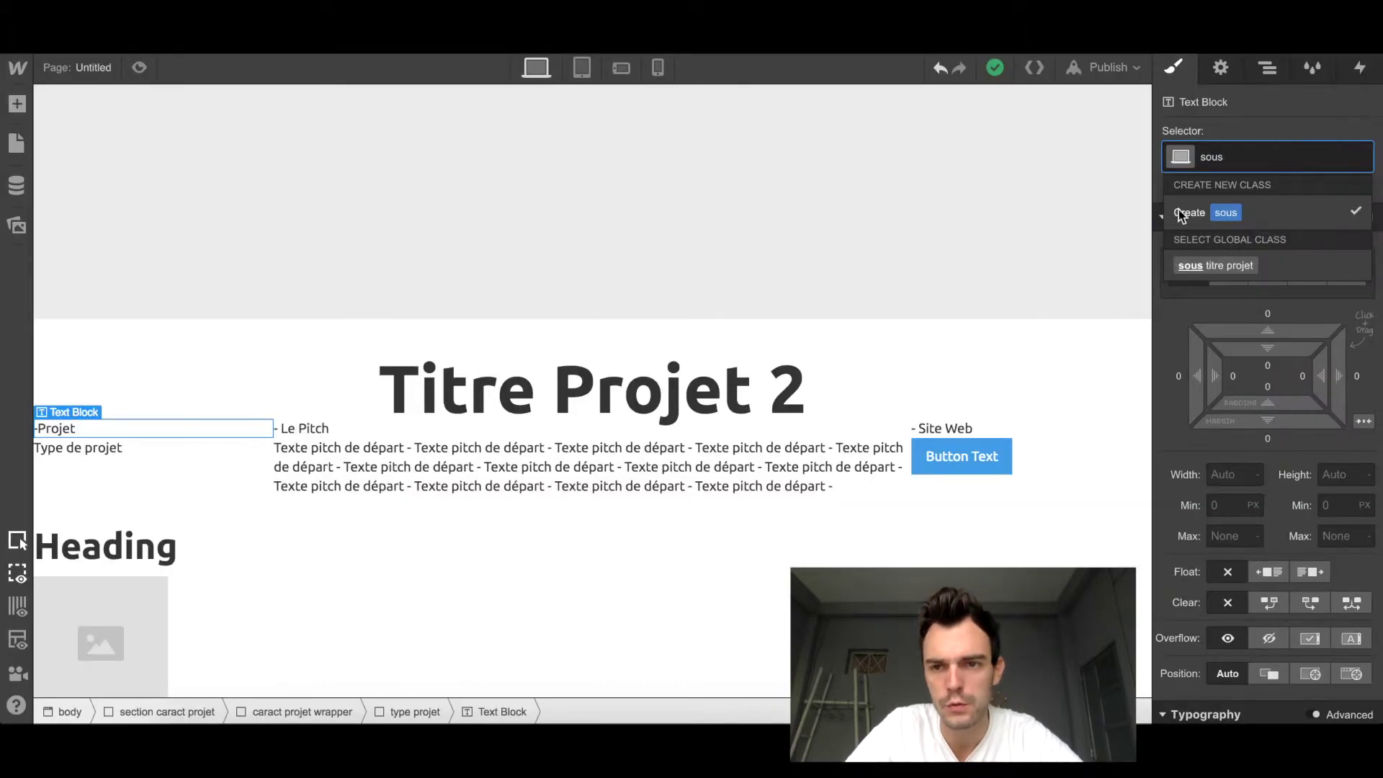
{"action": "key", "text": "Escape"}
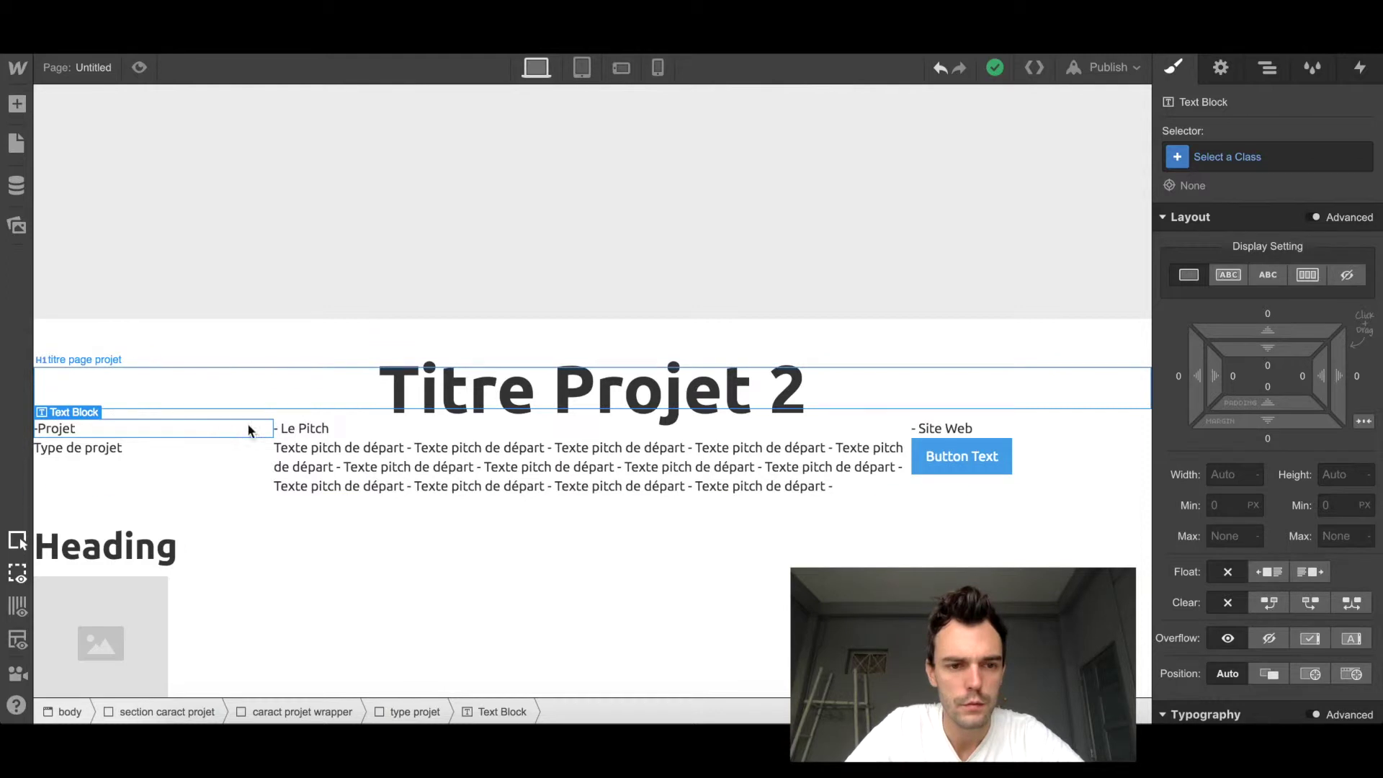
{"action": "left_click", "coordinate": [1244, 166]}
{"action": "type", "text": "so"}
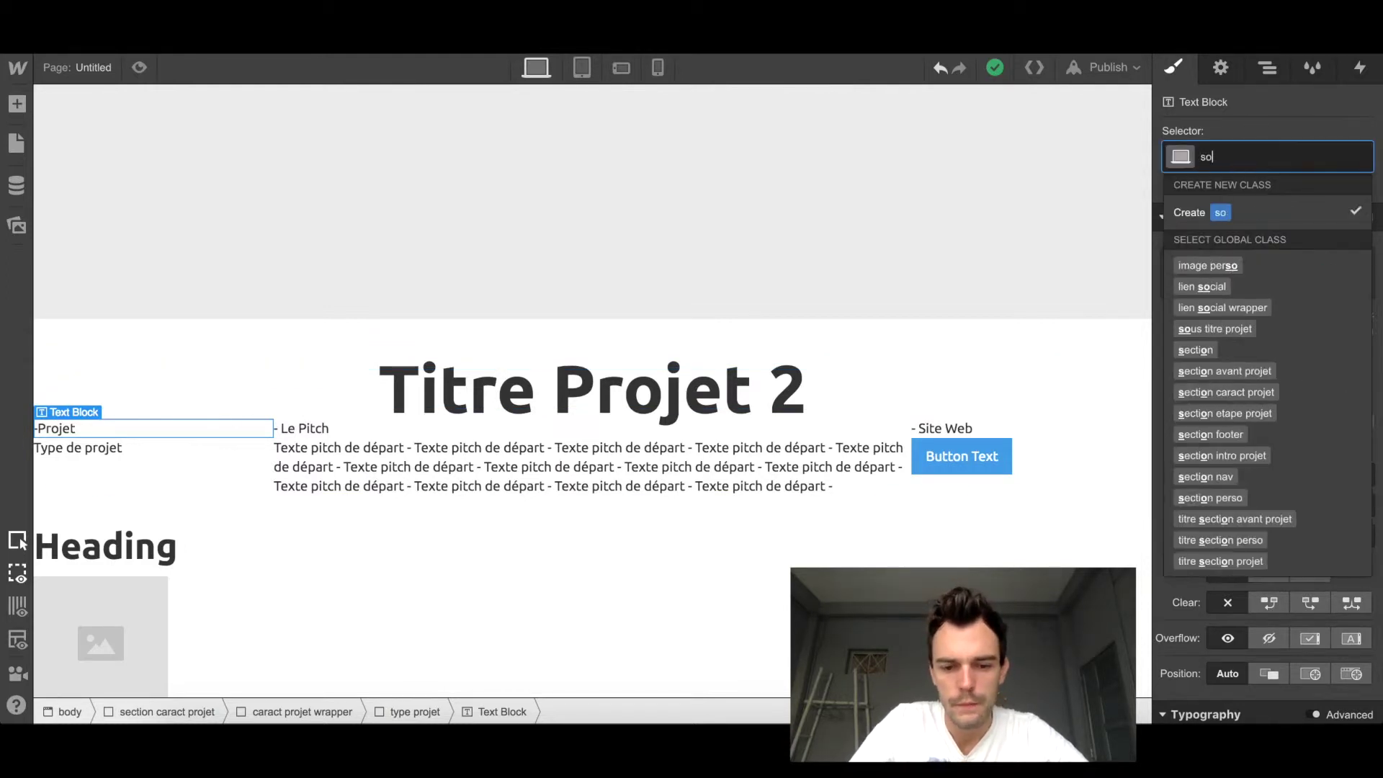
{"action": "type", "text": "us titre "}
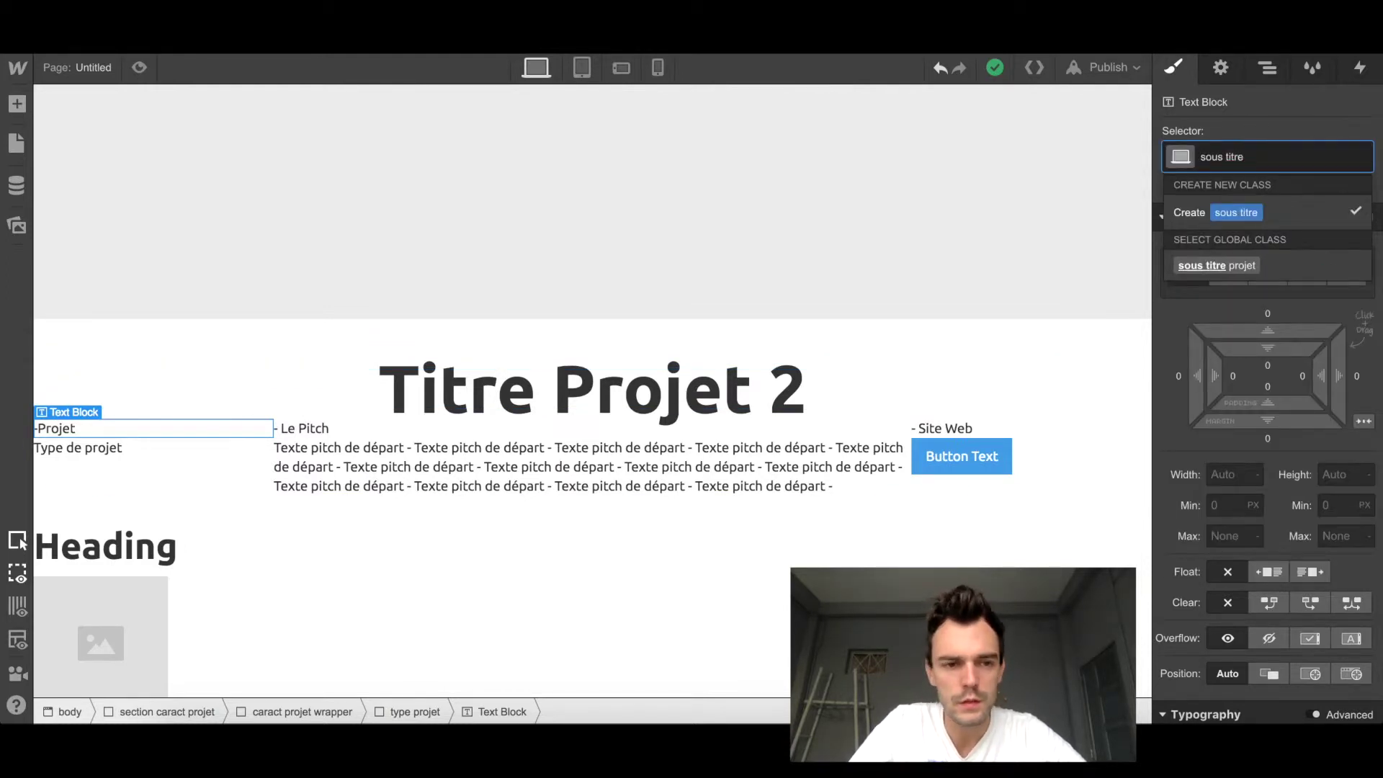
{"action": "type", "text": "caract projet"}
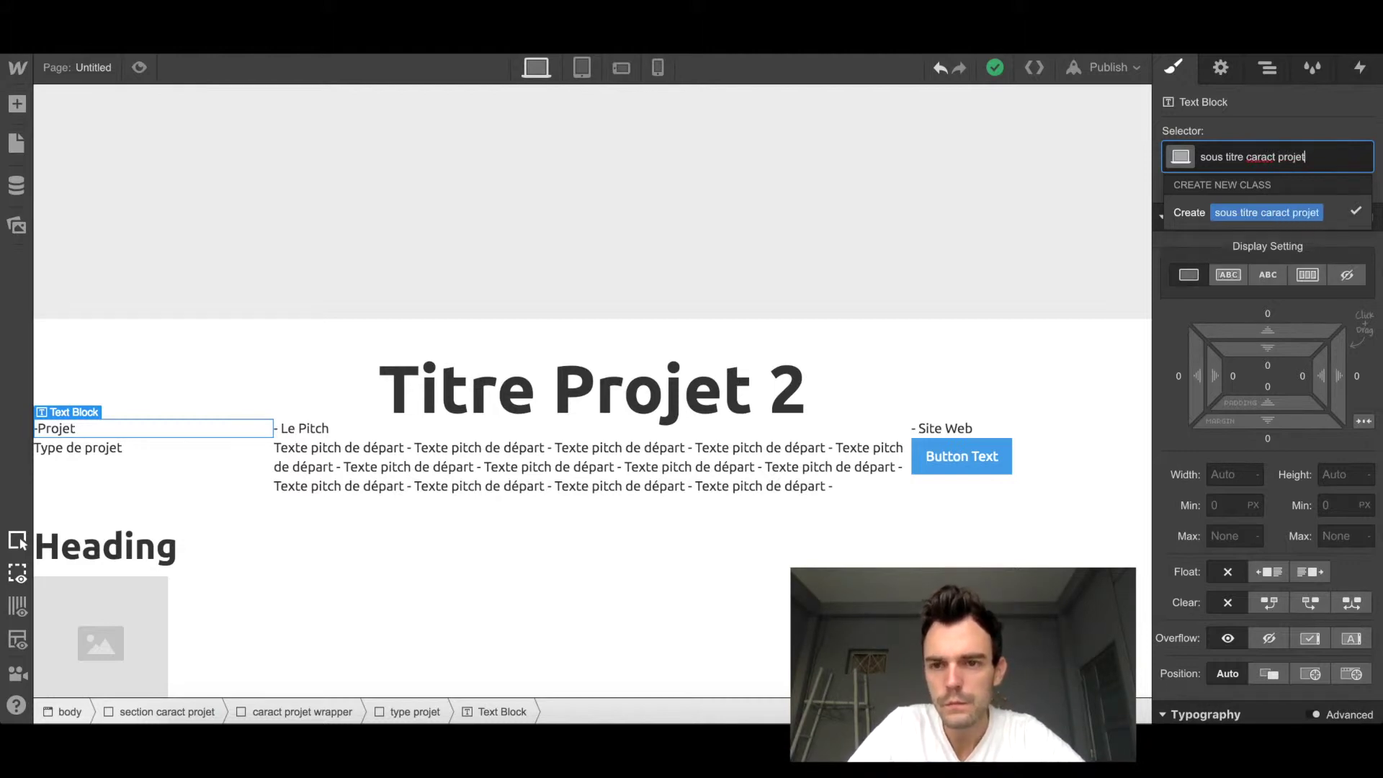
{"action": "key", "text": "Return"}
Step: Set the font size of the "-Projet" label to 18 px
{"action": "scroll", "coordinate": [1247, 451], "scroll_direction": "down", "scroll_amount": 3}
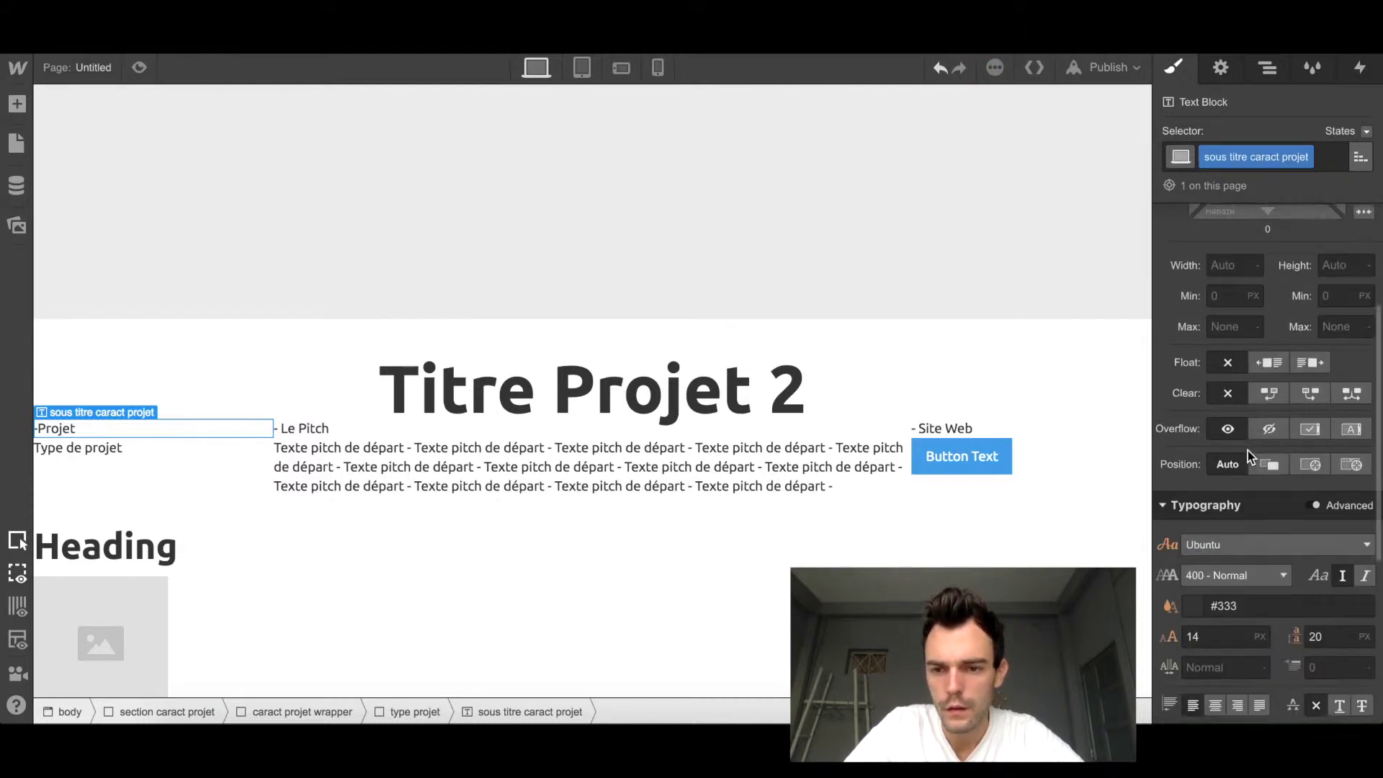
{"action": "scroll", "coordinate": [1248, 451], "scroll_direction": "down", "scroll_amount": 2}
{"action": "left_click", "coordinate": [1202, 521]}
{"action": "key", "text": "Up"}
{"action": "key", "text": "Up"}
{"action": "key", "text": "Up"}
{"action": "key", "text": "Up"}
{"action": "key", "text": "Up"}
{"action": "key", "text": "Up"}
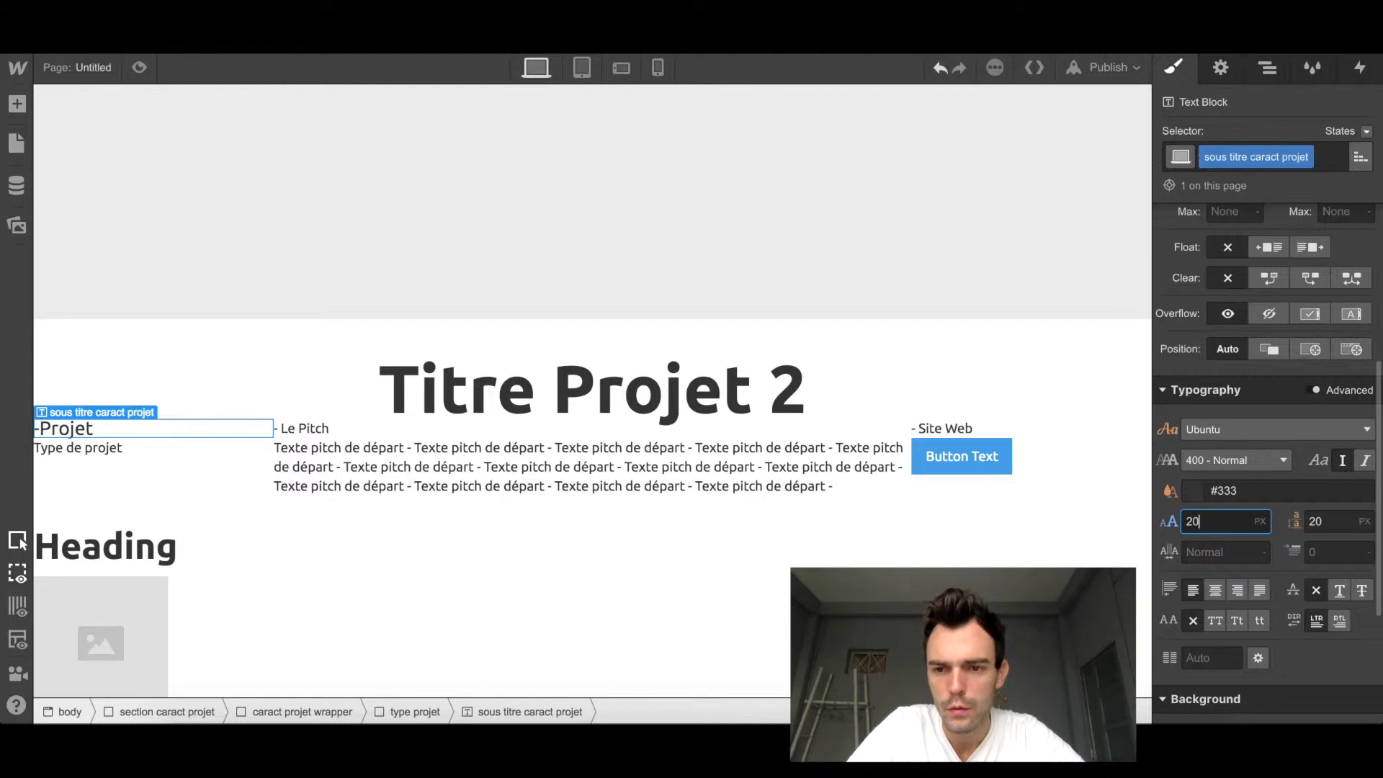
{"action": "key", "text": "Down"}
{"action": "key", "text": "Down"}
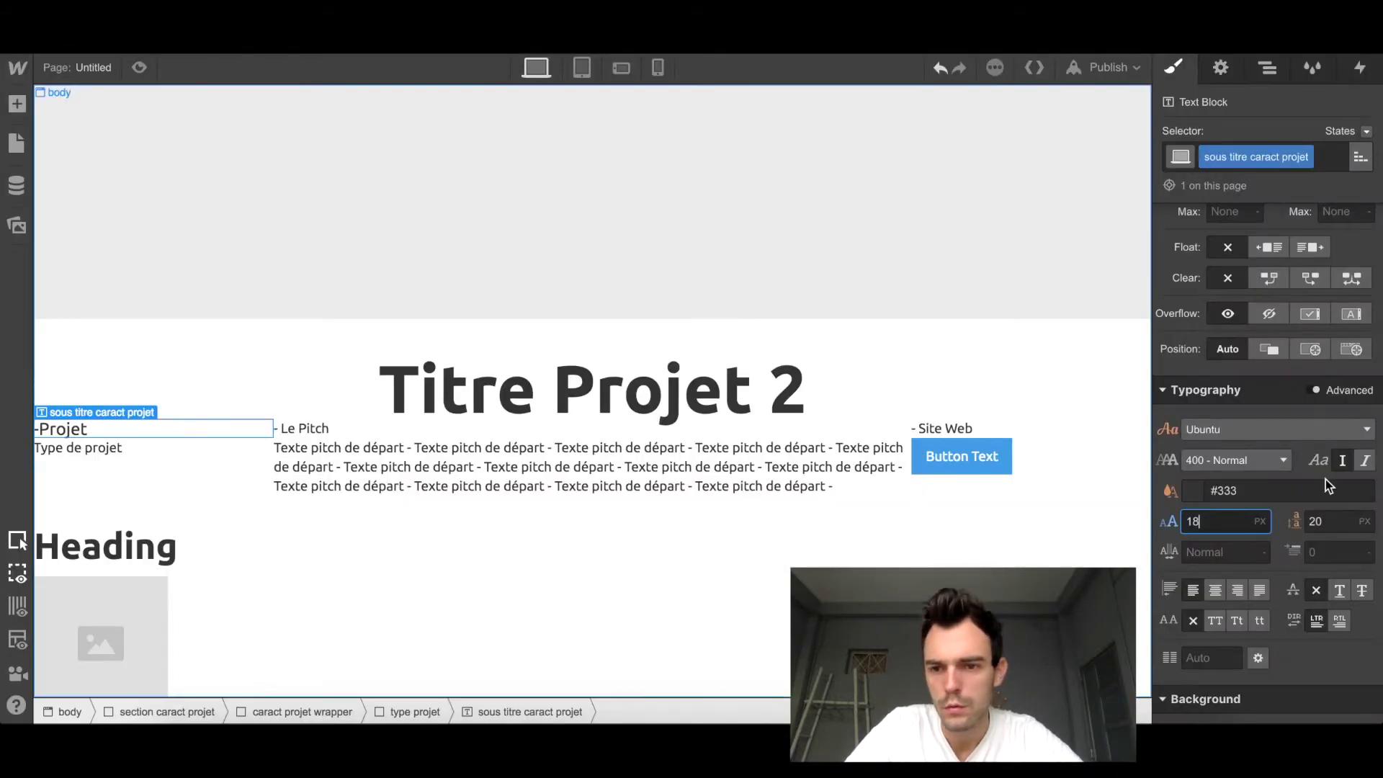
Step: Give the "-Projet" label a top margin of 40 px and a left margin of 30 px
{"action": "scroll", "coordinate": [1293, 347], "scroll_direction": "up", "scroll_amount": 5}
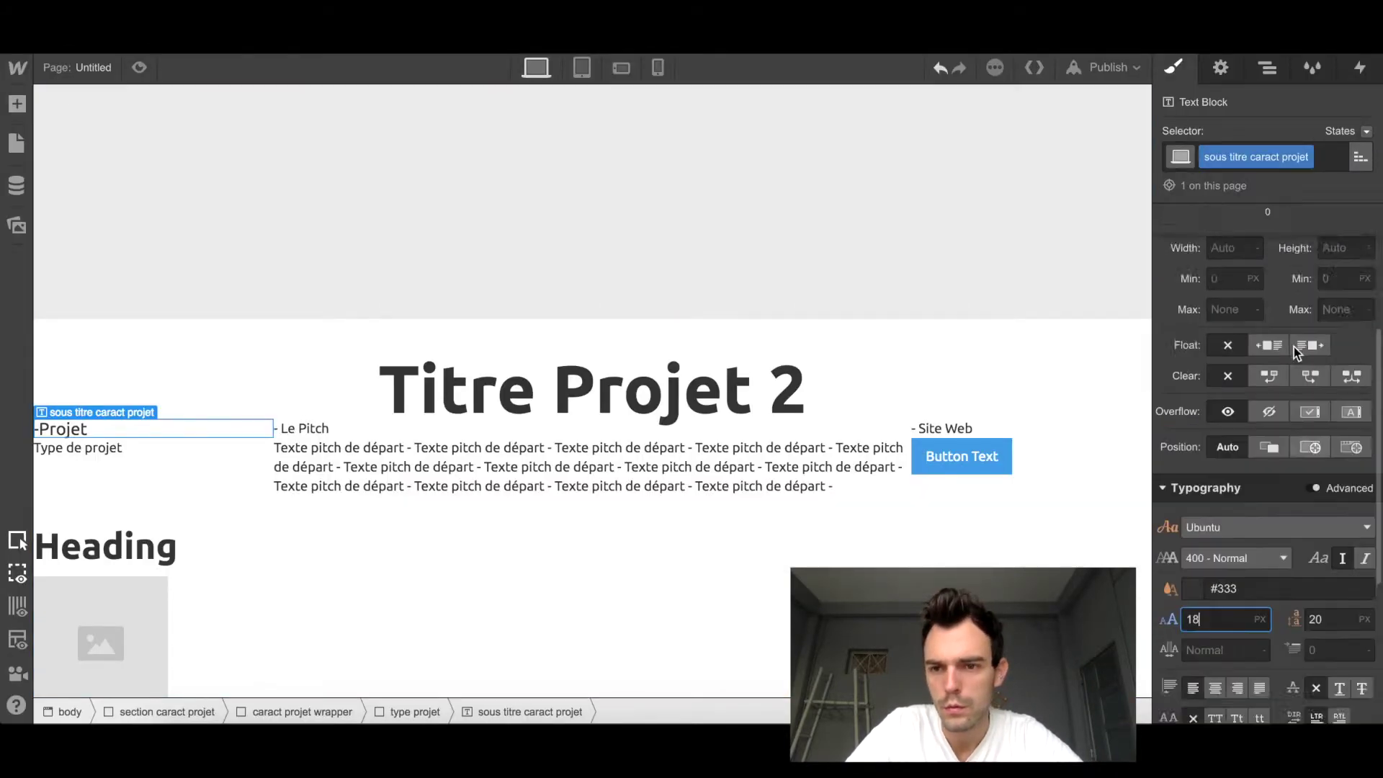
{"action": "left_click_drag", "start_coordinate": [1268, 330], "coordinate": [1260, 216]}
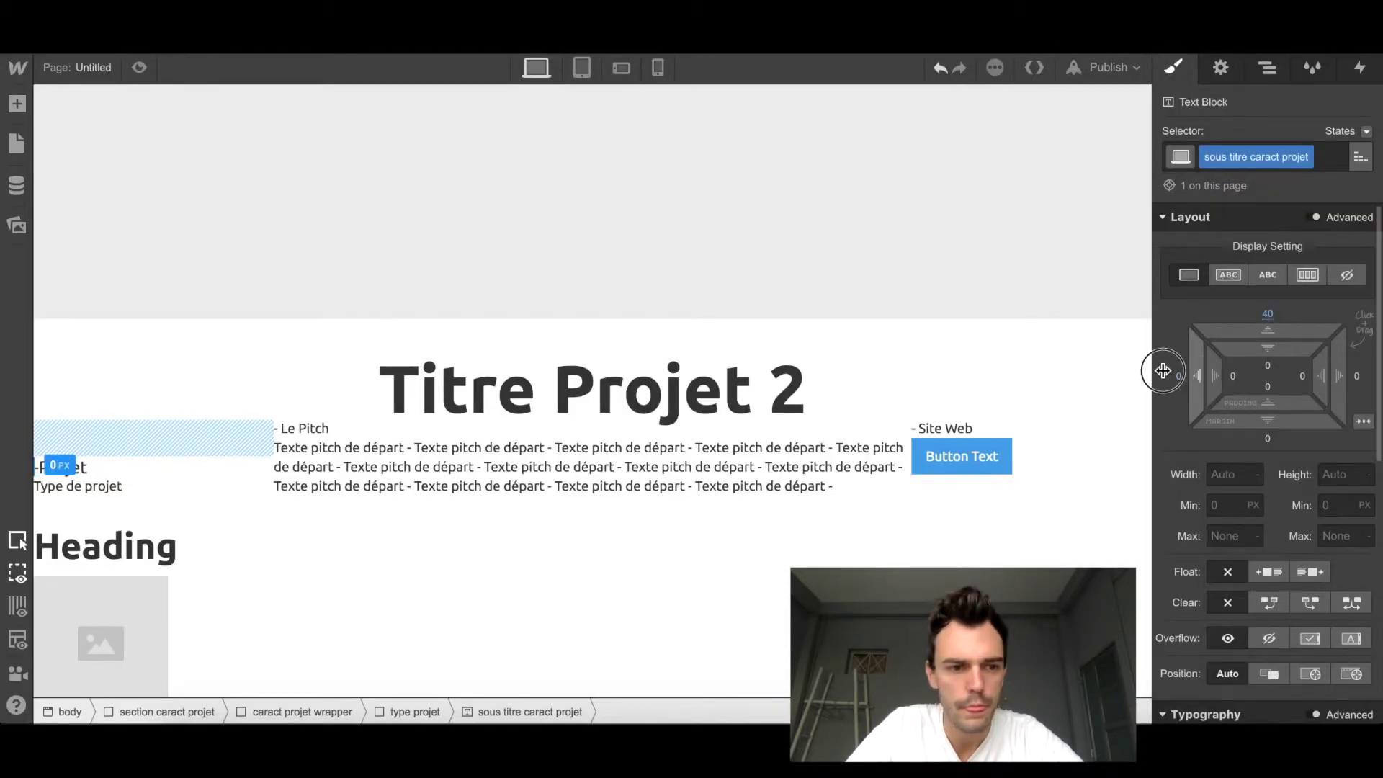
{"action": "left_click_drag", "start_coordinate": [1163, 370], "coordinate": [1113, 370]}
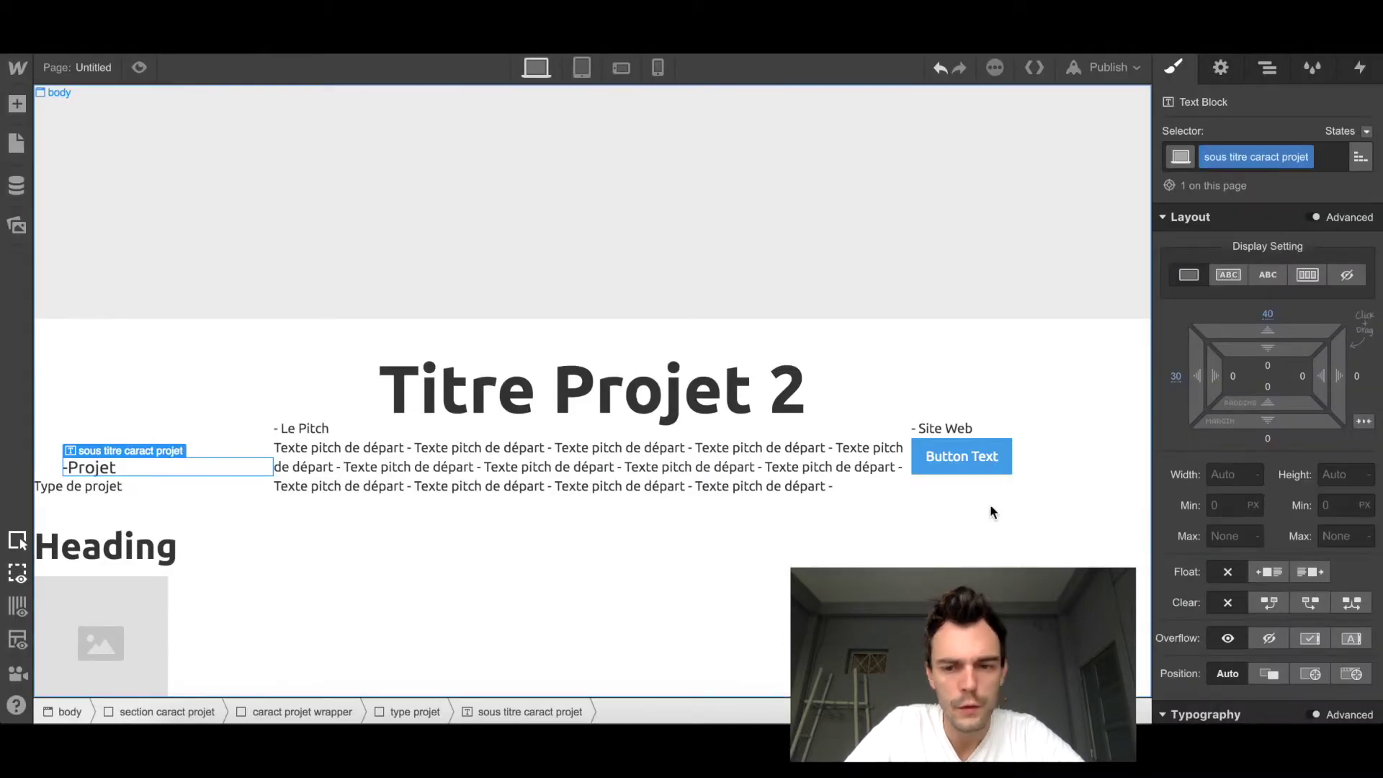
Step: Make the "-Projet" label all uppercase and set its text colour to light grey #c7c7c7
{"action": "scroll", "coordinate": [1293, 612], "scroll_direction": "down", "scroll_amount": 5}
{"action": "scroll", "coordinate": [1294, 618], "scroll_direction": "down", "scroll_amount": 1}
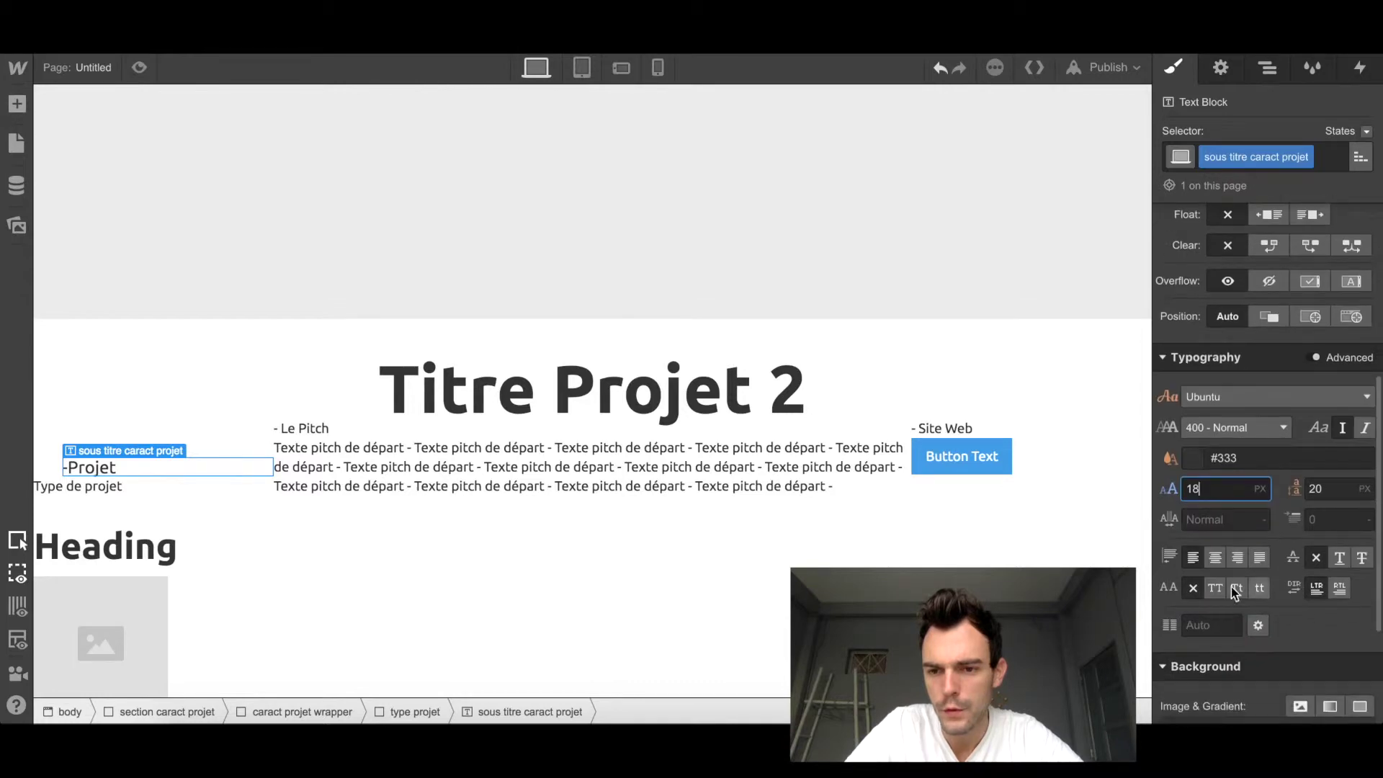
{"action": "left_click", "coordinate": [1214, 589]}
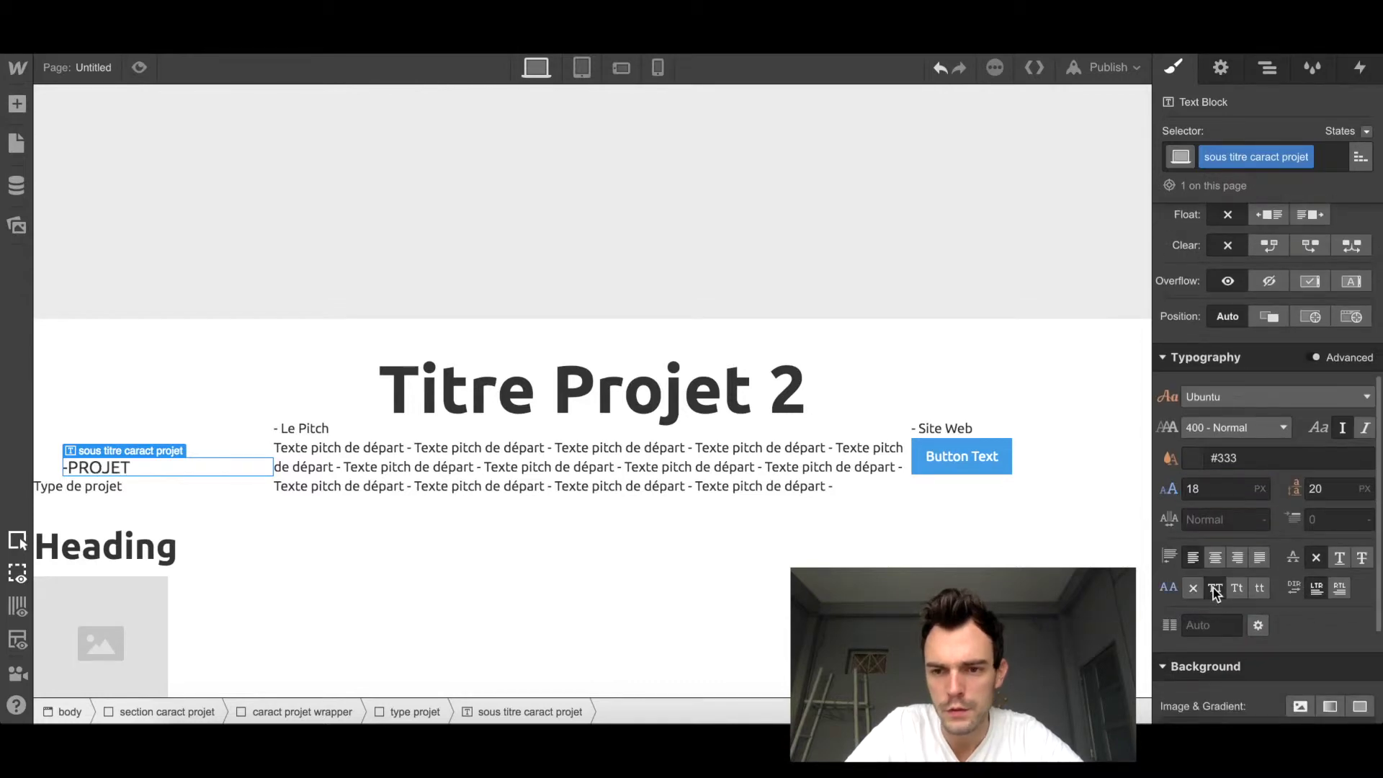
{"action": "left_click", "coordinate": [1194, 464]}
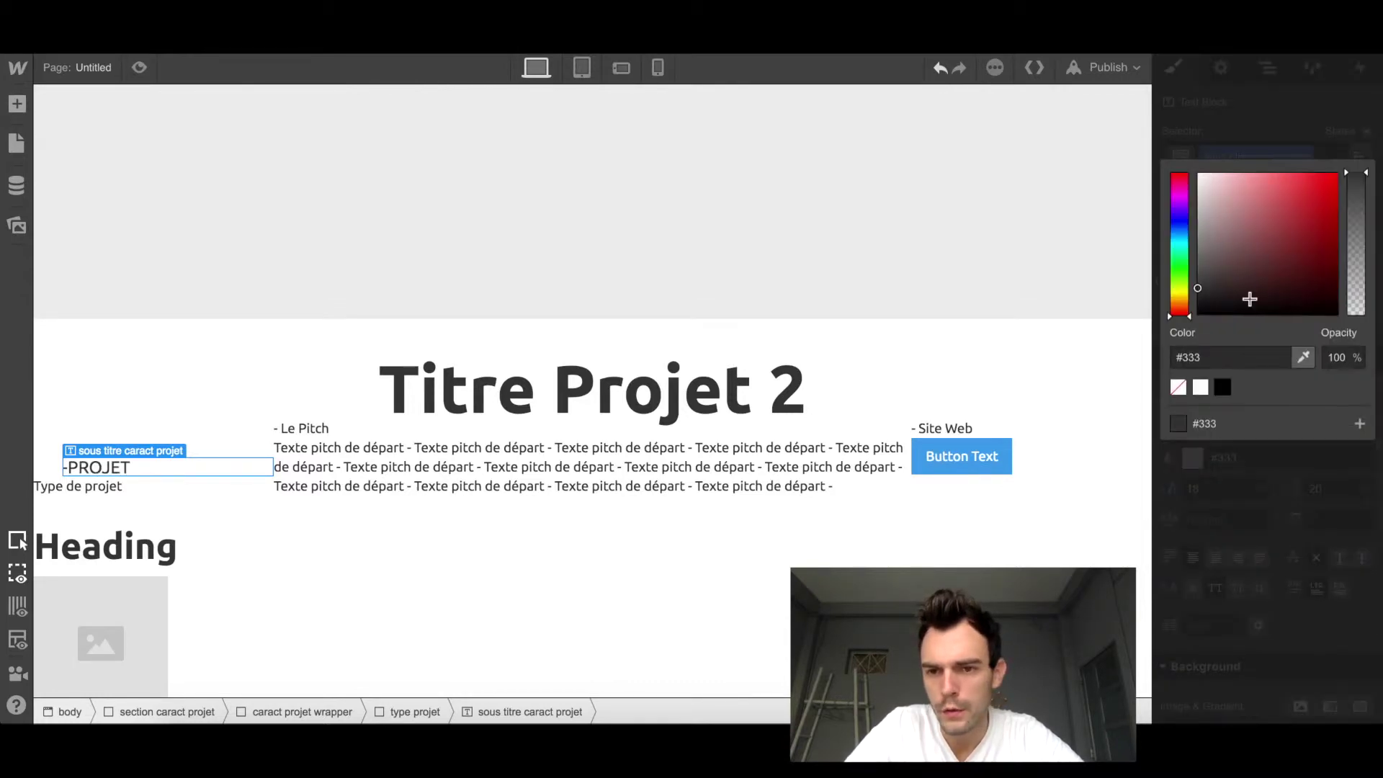
{"action": "left_click_drag", "start_coordinate": [1203, 253], "coordinate": [1172, 205]}
{"action": "left_click", "coordinate": [1295, 131]}
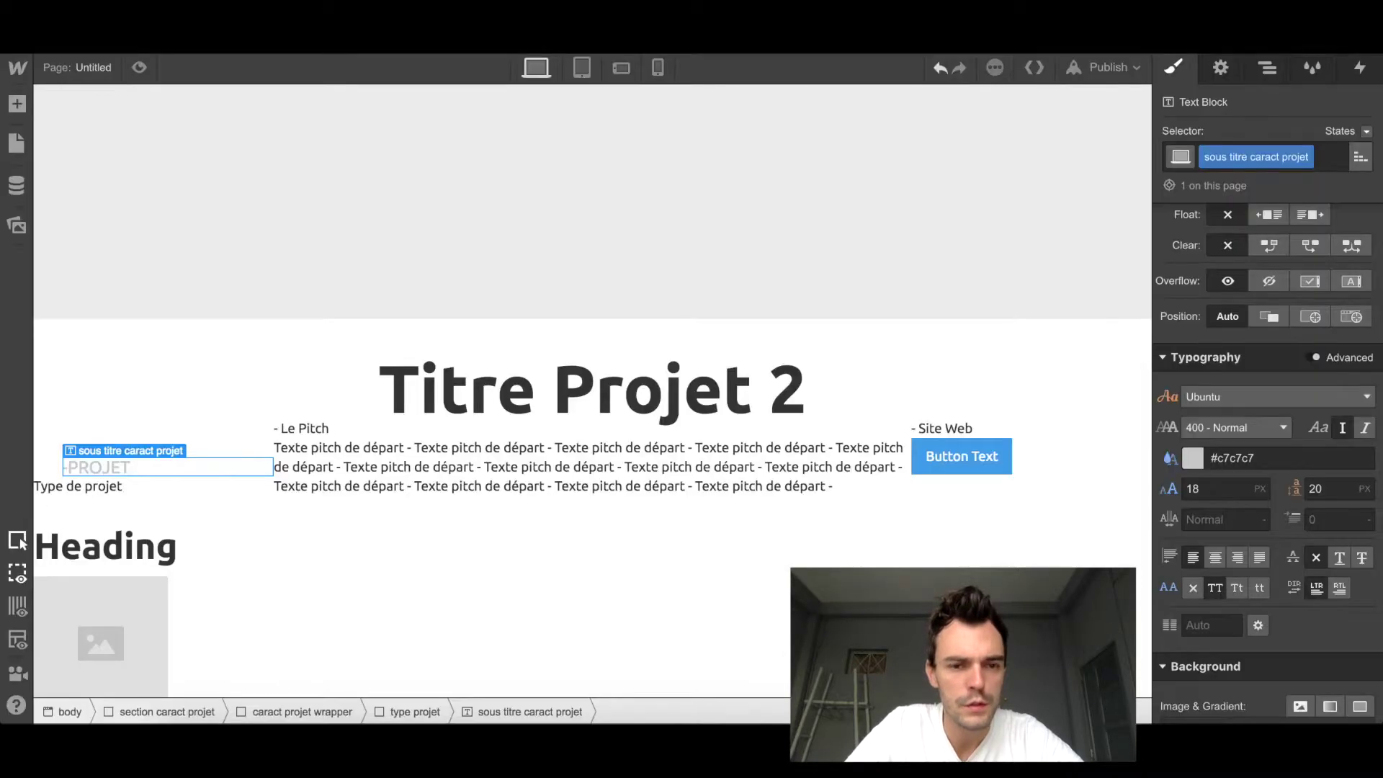
Step: Set the "-Projet" label's font size to 16 px and its weight to 300 - Light
{"action": "left_click", "coordinate": [1218, 488]}
{"action": "type", "text": "17"}
{"action": "key", "text": "Down"}
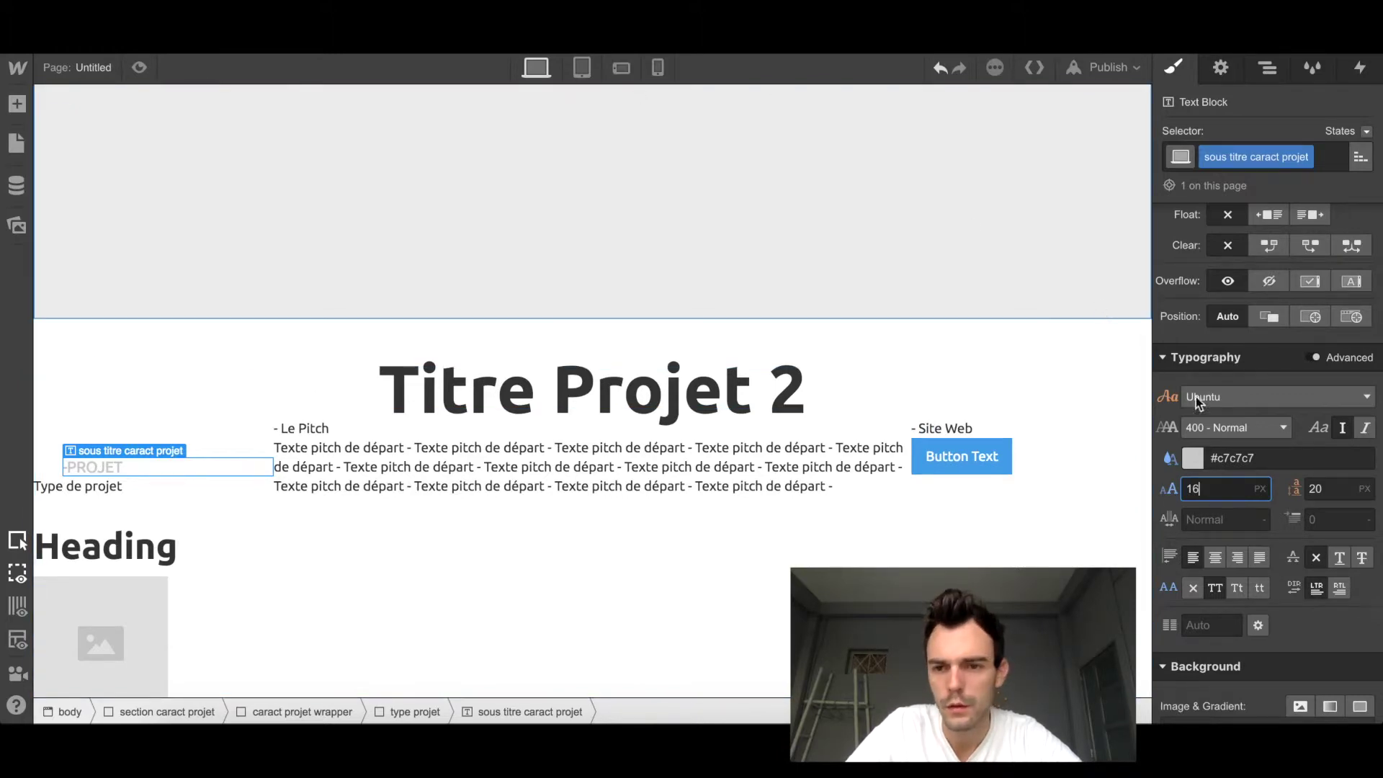
{"action": "left_click", "coordinate": [1233, 427]}
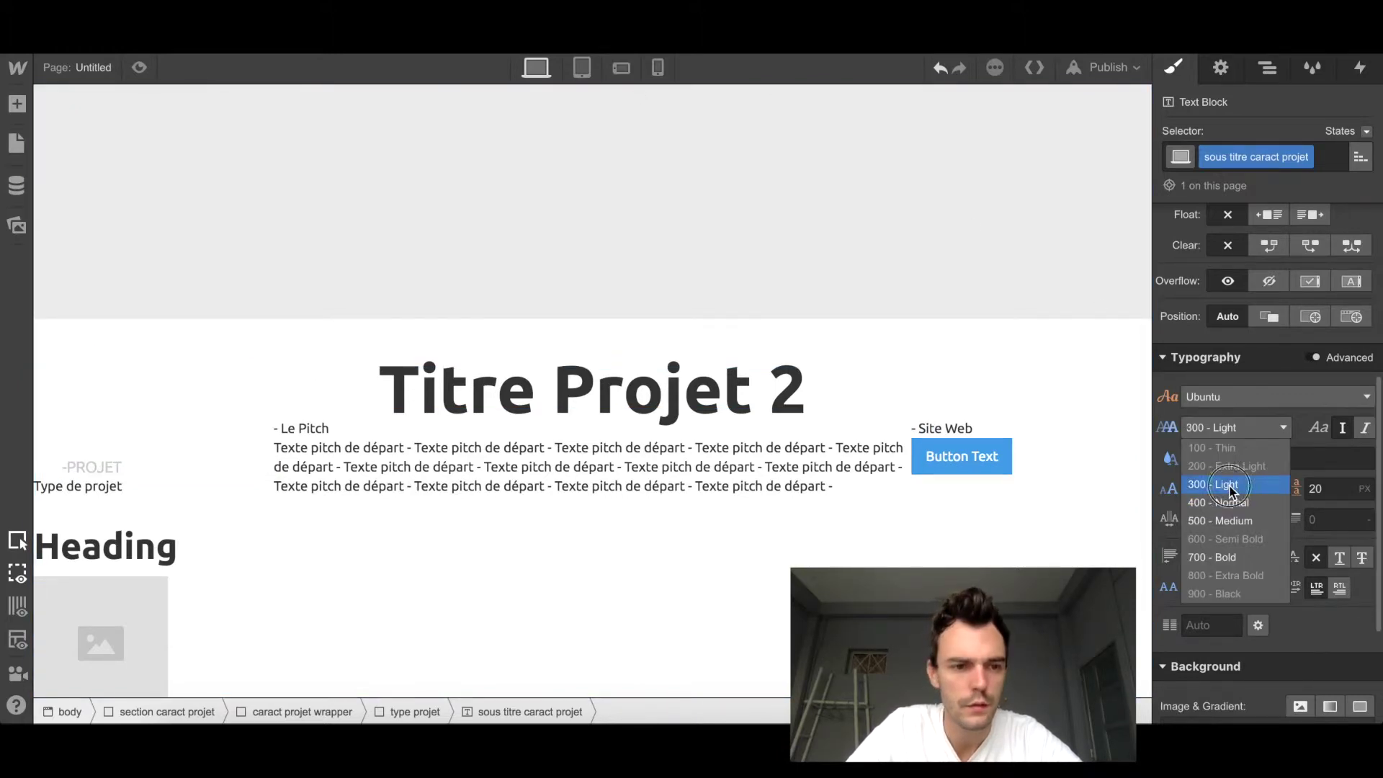
{"action": "left_click", "coordinate": [1232, 486]}
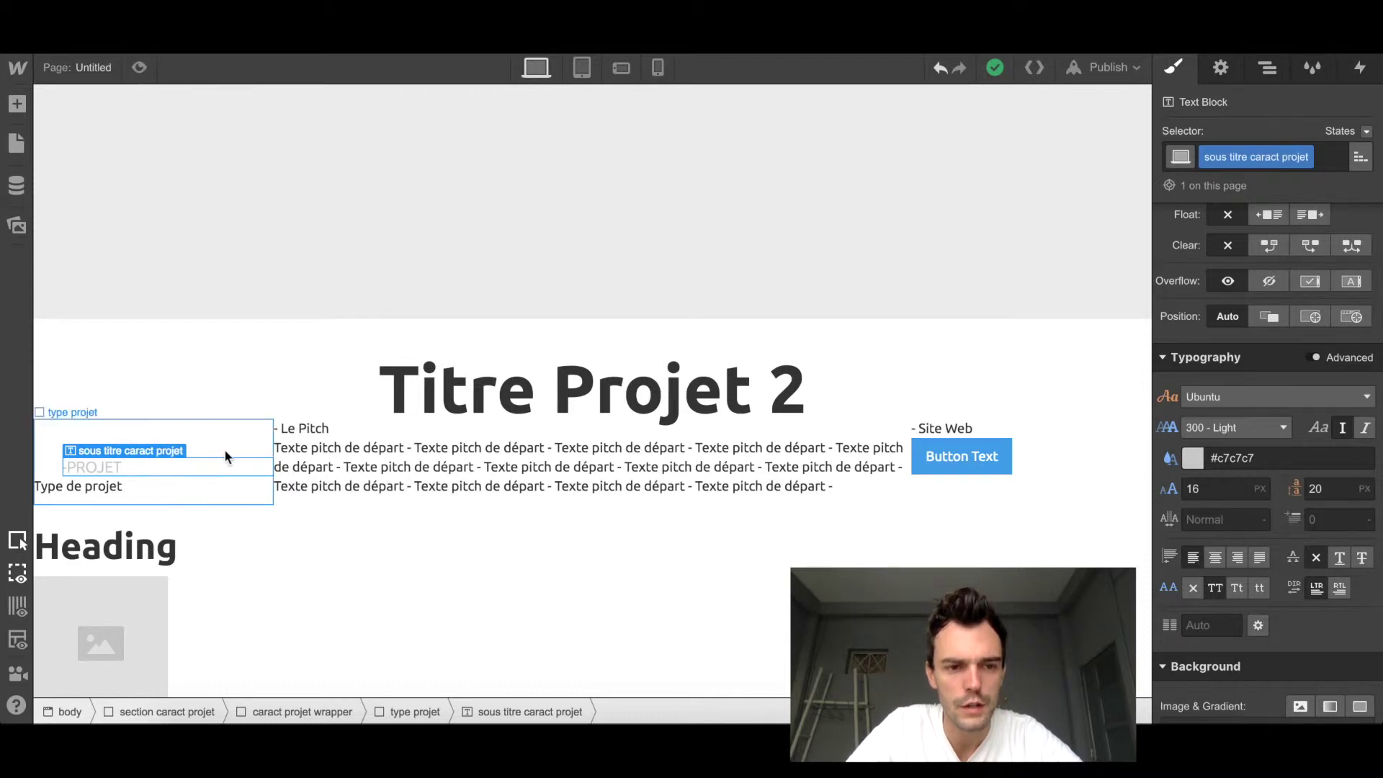
Step: Apply the existing "sous titre caract projet" class to the "- Le Pitch" label in the pitch block
{"action": "left_click", "coordinate": [352, 430]}
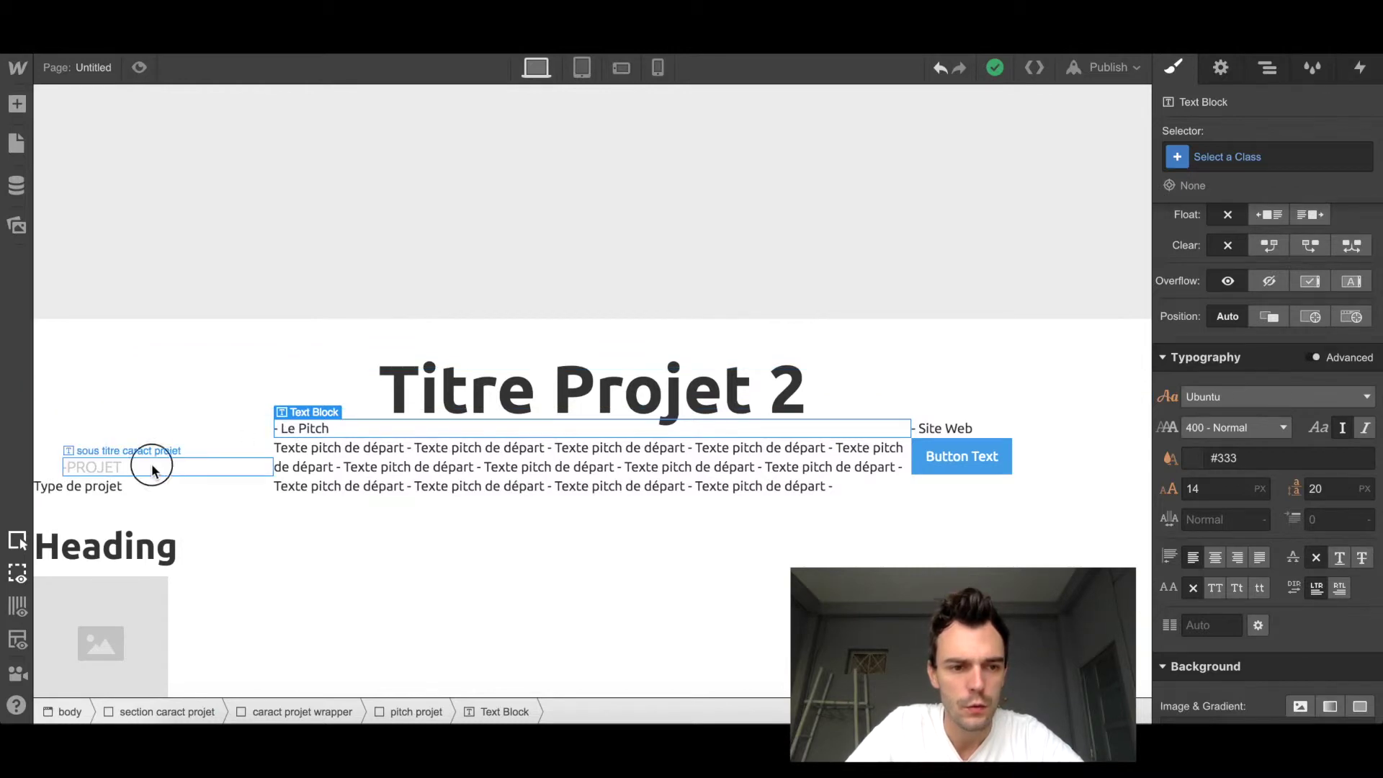
{"action": "left_click", "coordinate": [152, 468]}
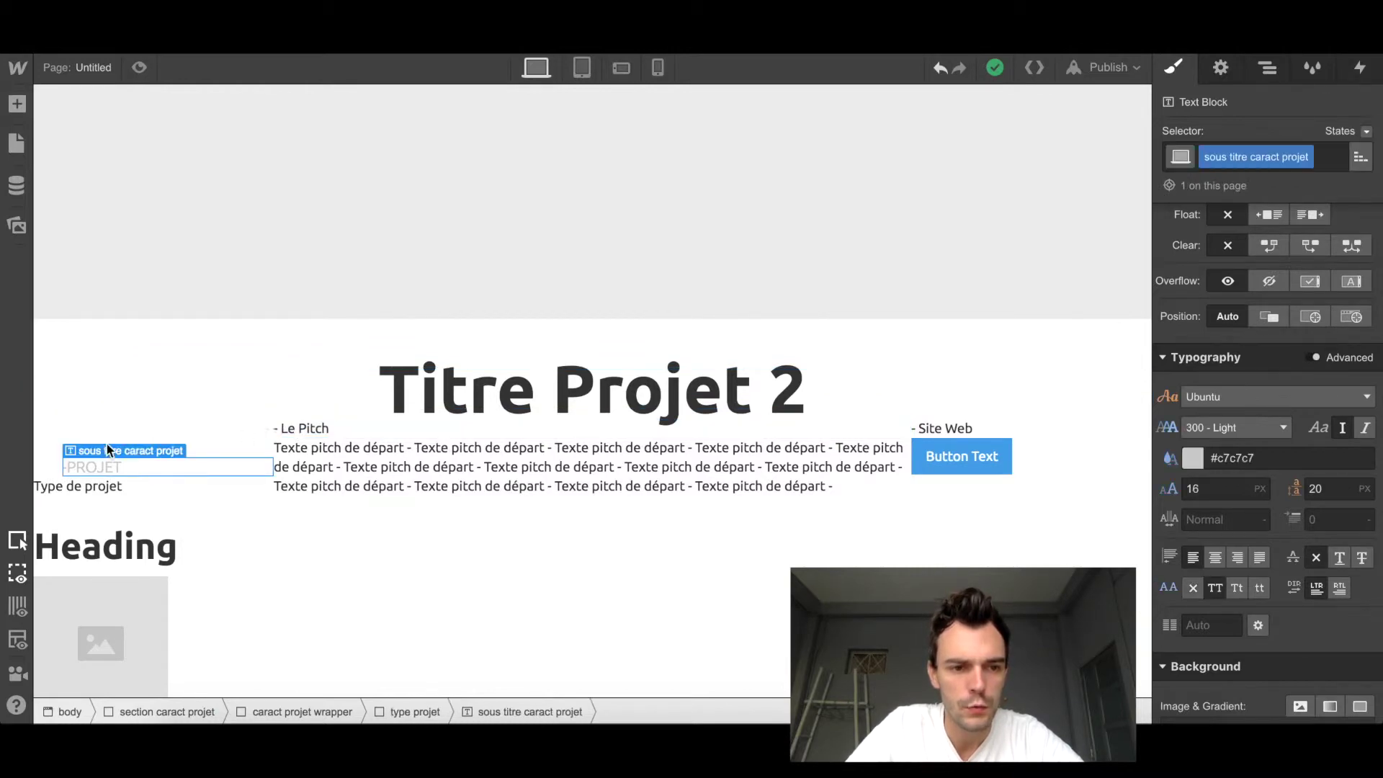
{"action": "left_click", "coordinate": [355, 427]}
{"action": "left_click", "coordinate": [1228, 156]}
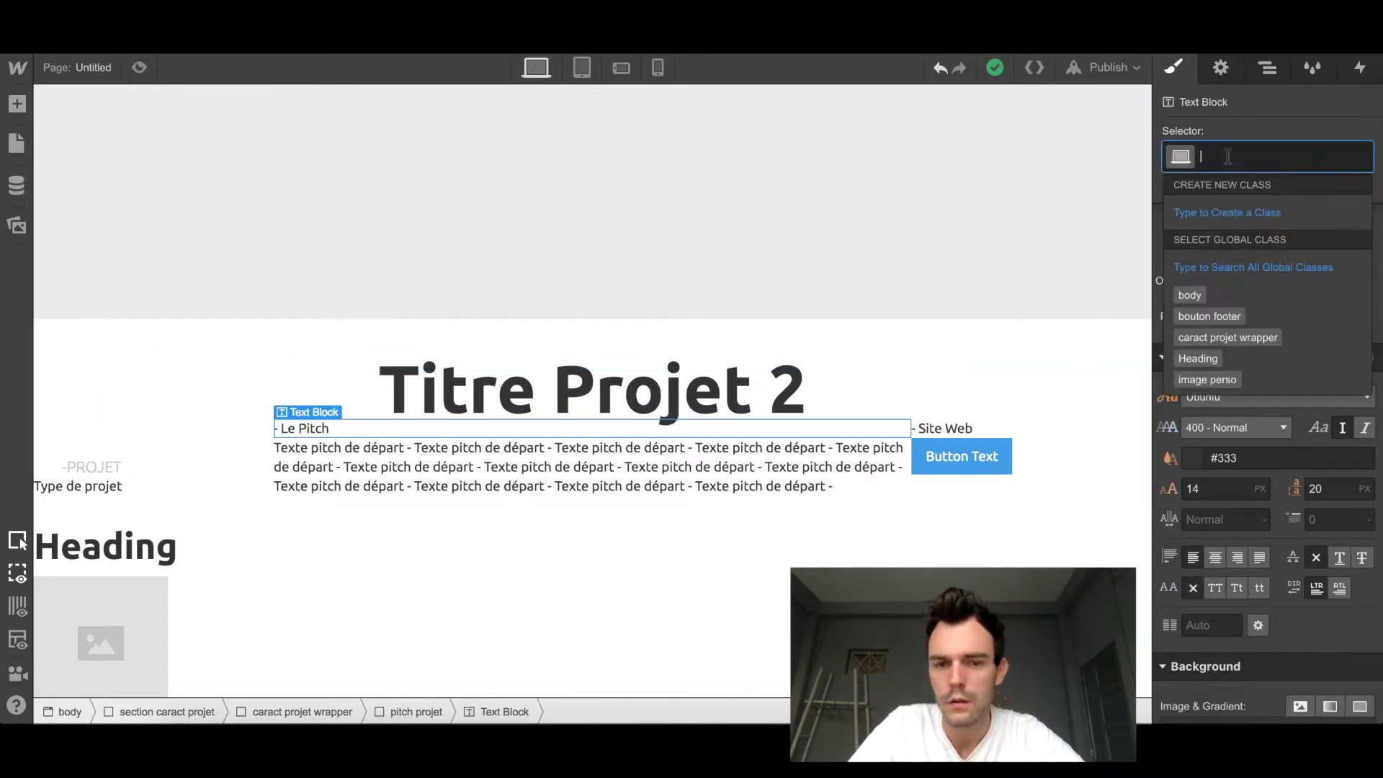
{"action": "type", "text": "sous ti"}
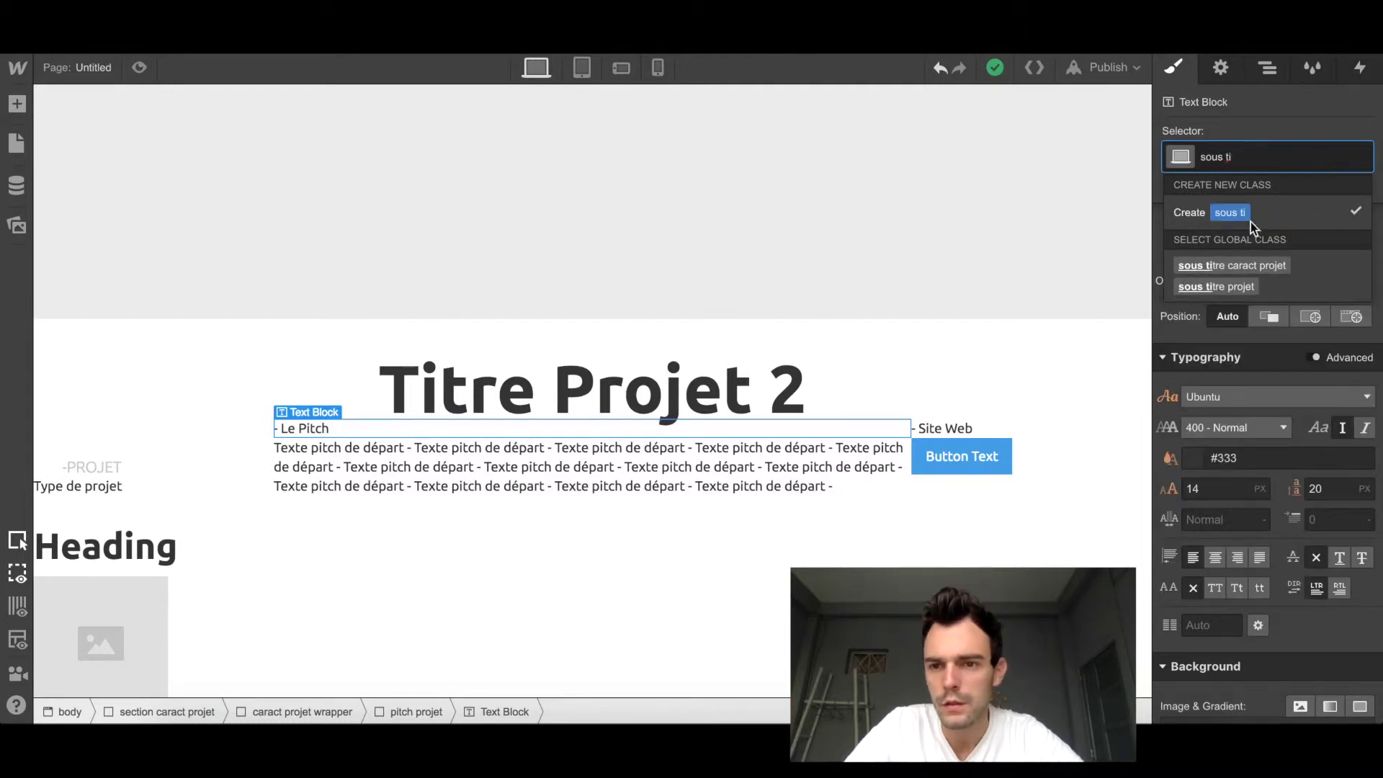
{"action": "left_click", "coordinate": [1256, 265]}
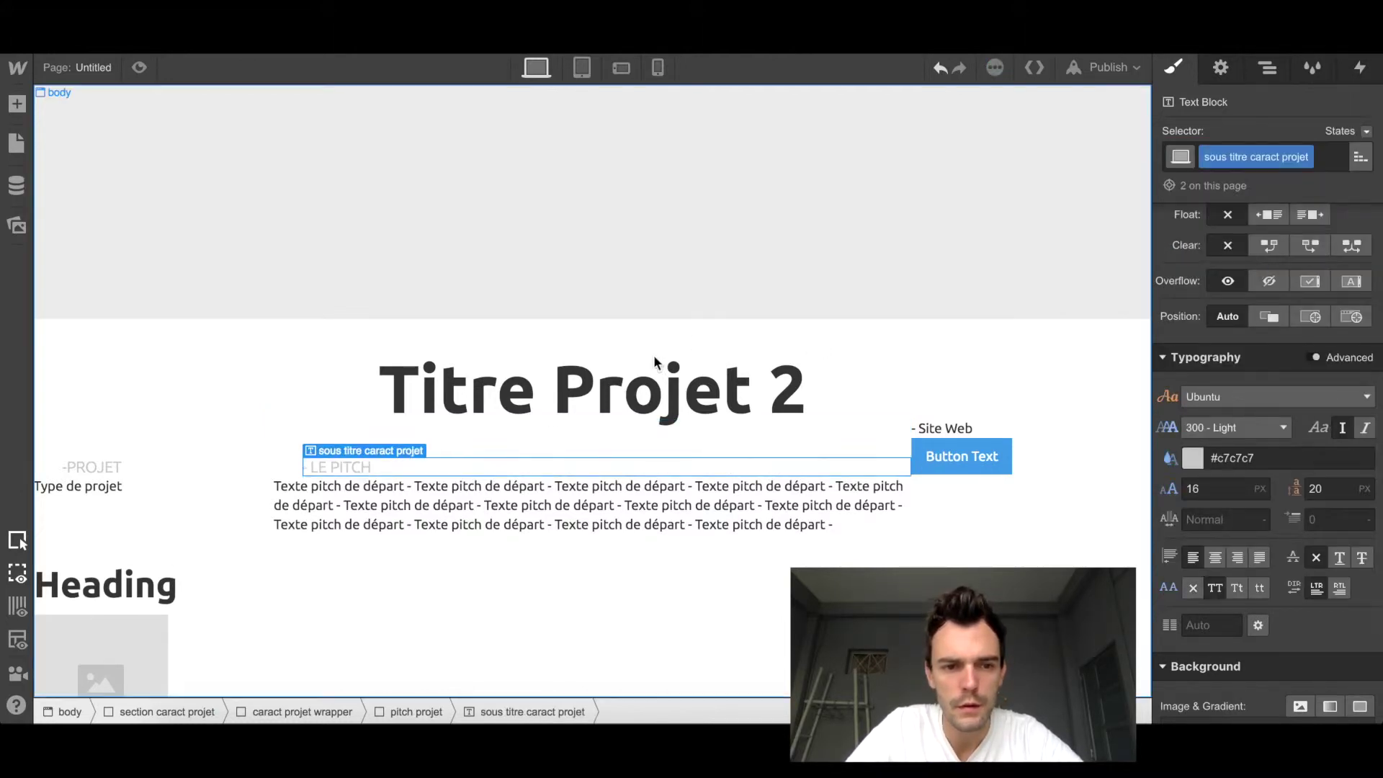
Step: Apply the "sous titre caract projet" class to the "- Site Web" label in the lien projet block
{"action": "left_click", "coordinate": [961, 432]}
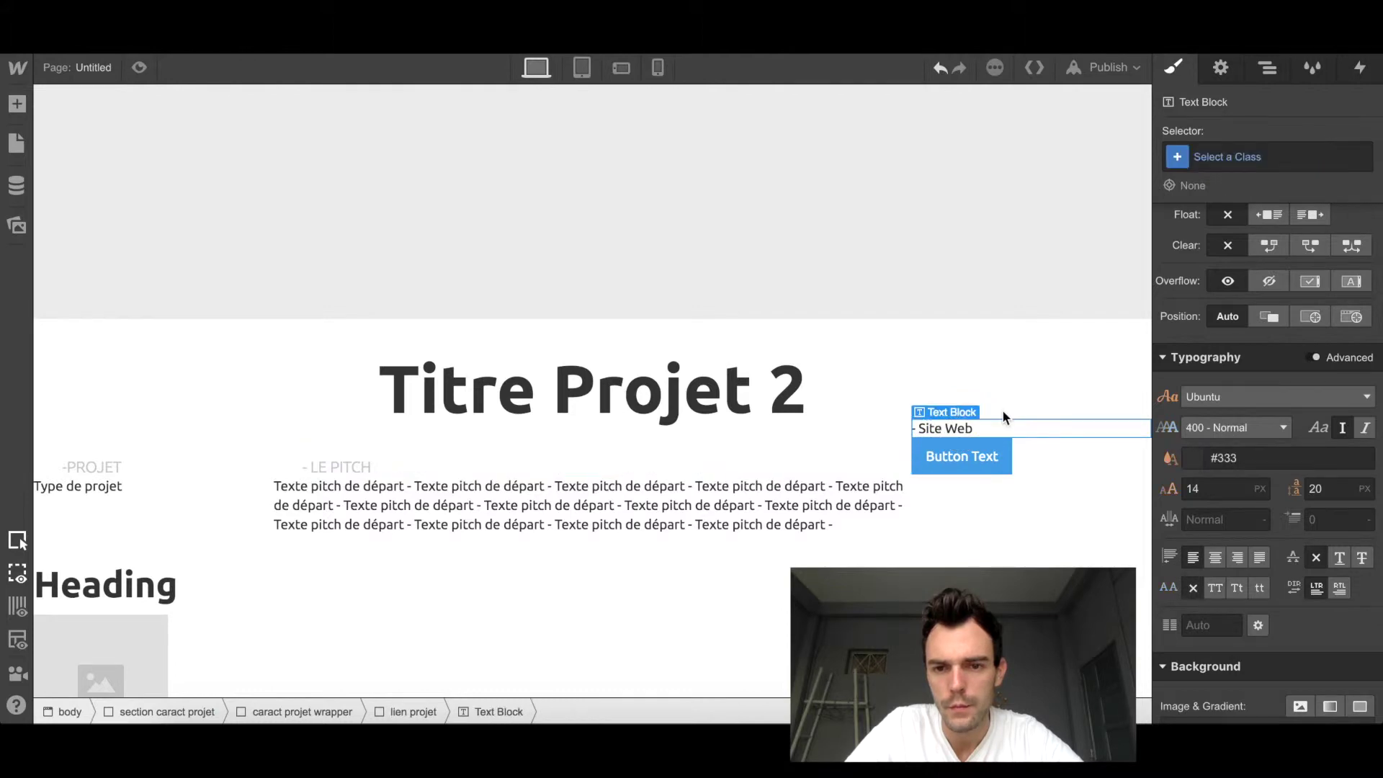
{"action": "left_click", "coordinate": [1227, 159]}
{"action": "type", "text": "sous"}
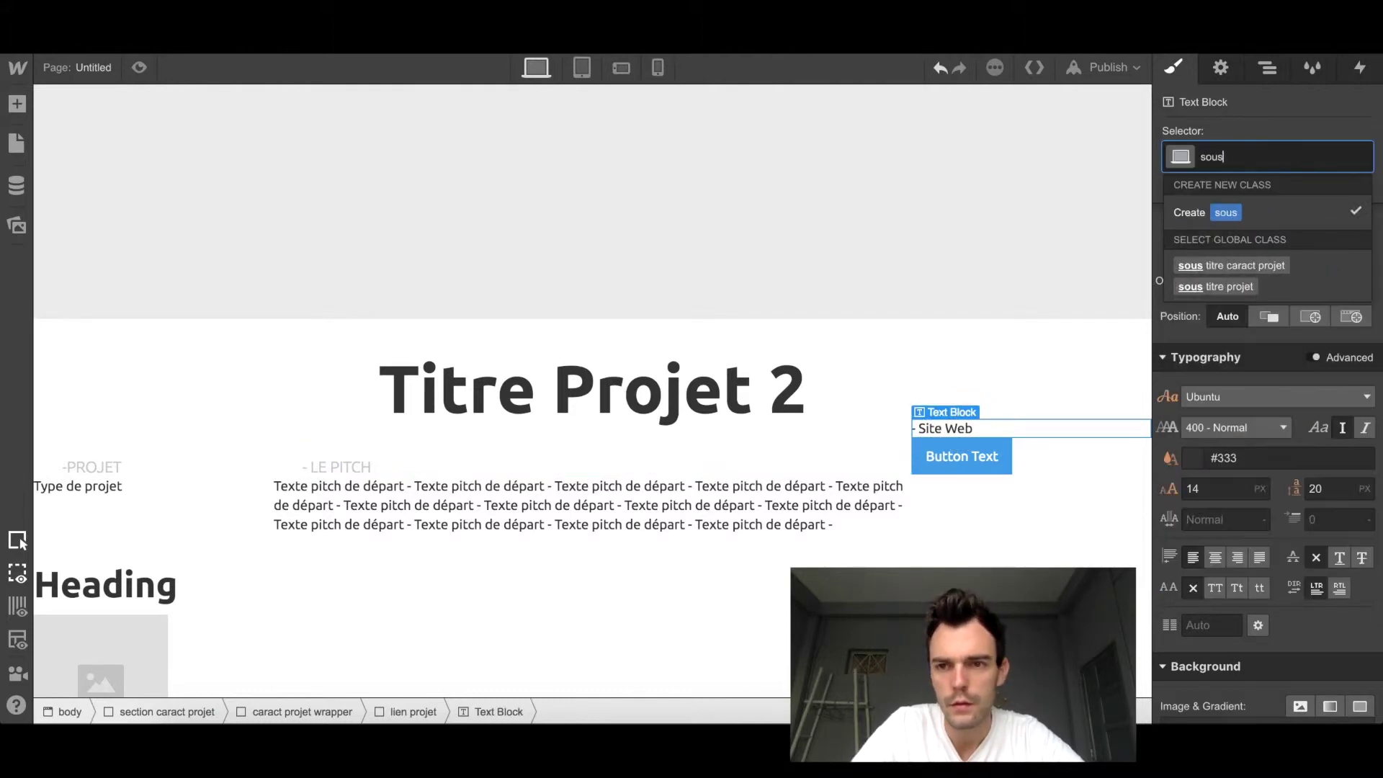
{"action": "left_click", "coordinate": [1256, 266]}
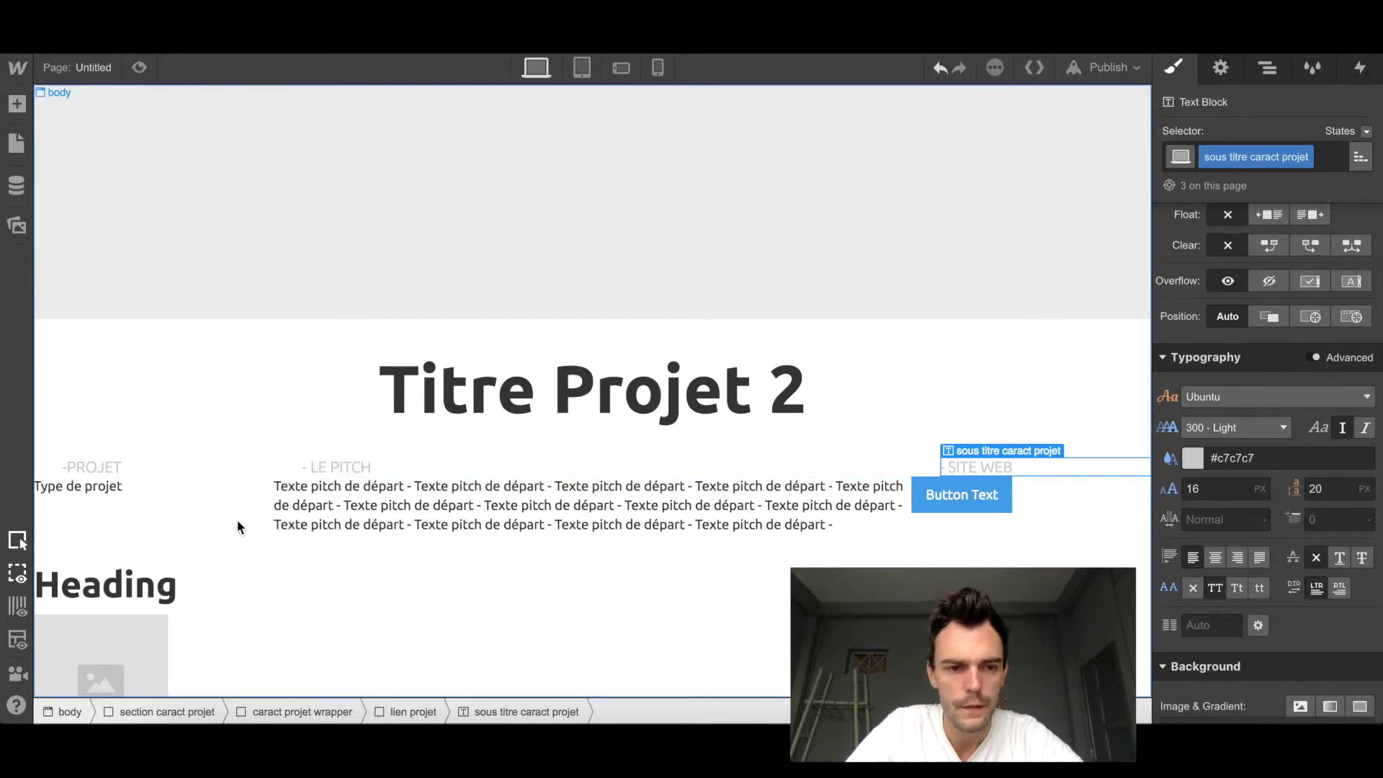
Step: Give the "Type de projet" text block under the project label a new class named "type de projet"
{"action": "left_click", "coordinate": [108, 484]}
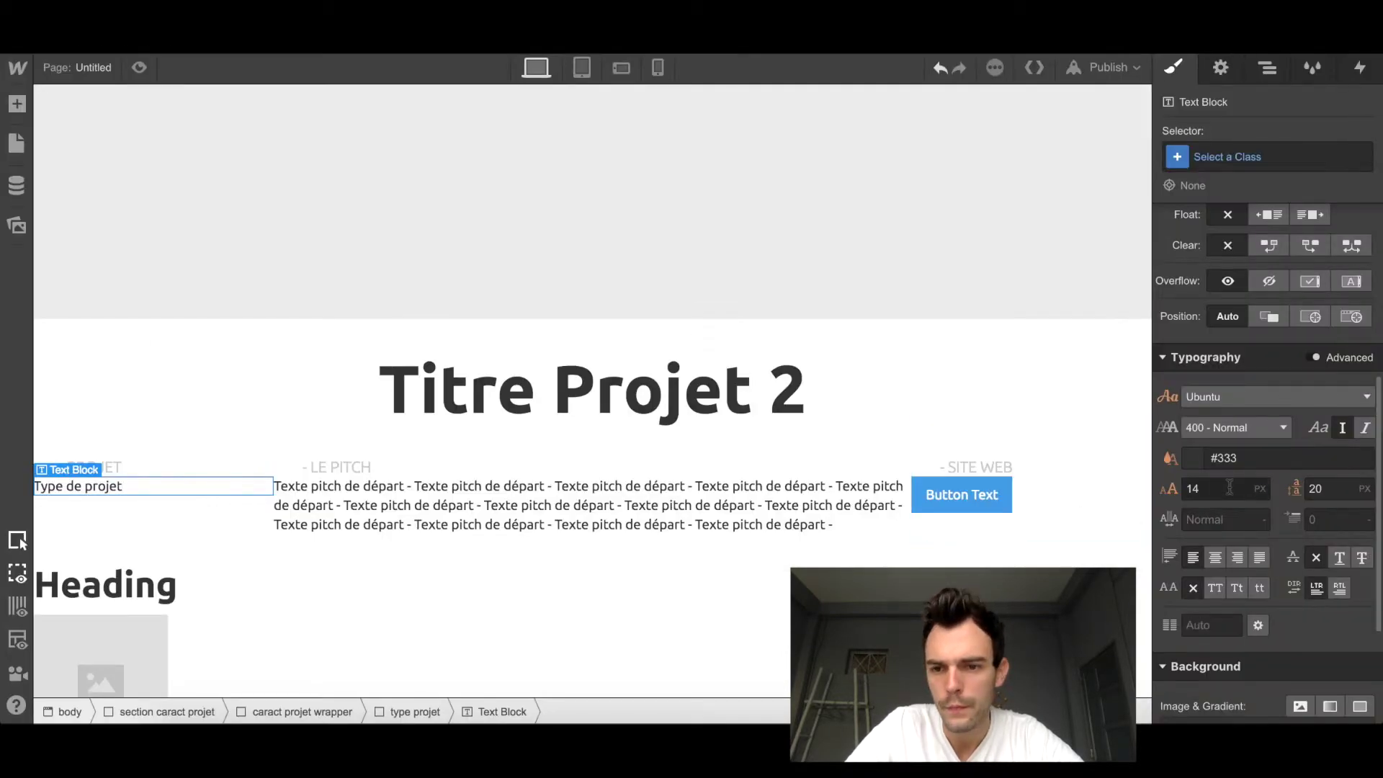
{"action": "left_click", "coordinate": [1230, 489]}
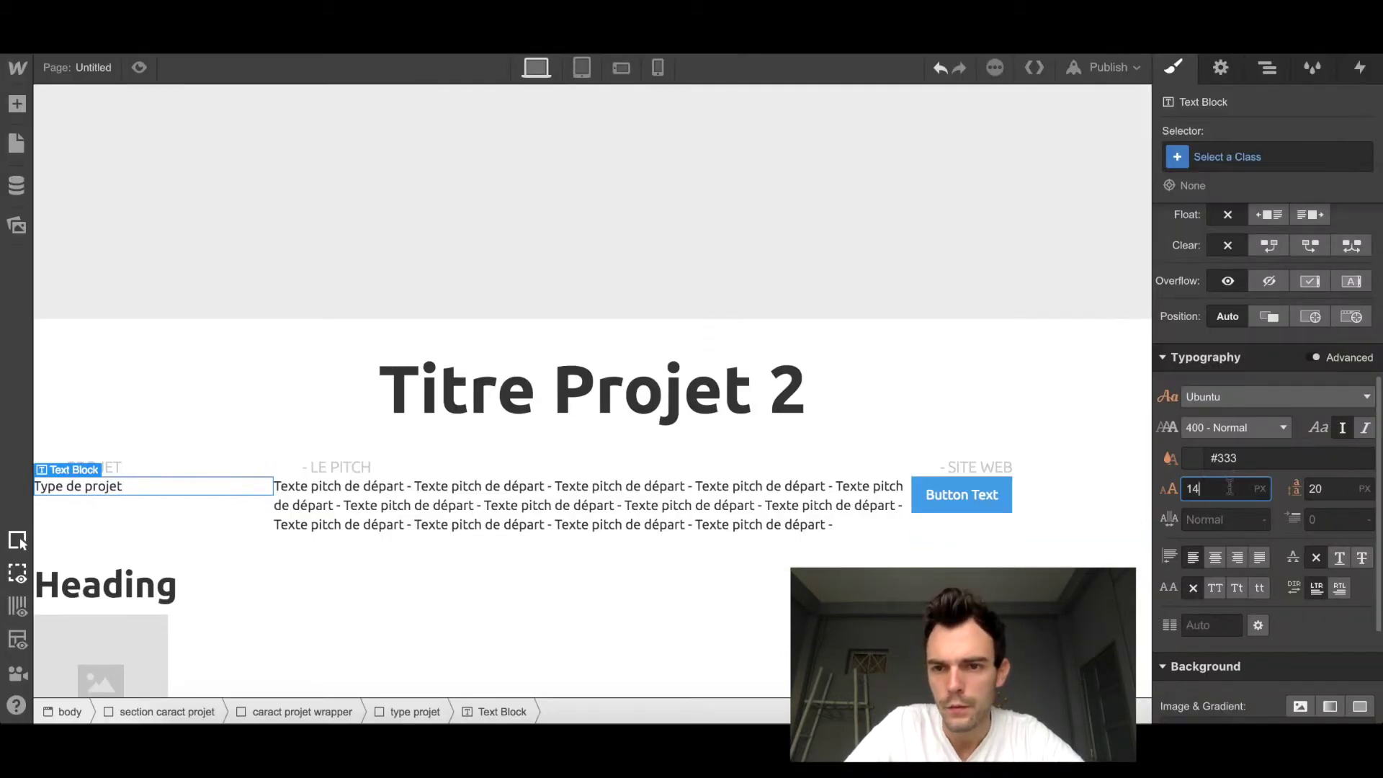
{"action": "left_click", "coordinate": [1210, 157]}
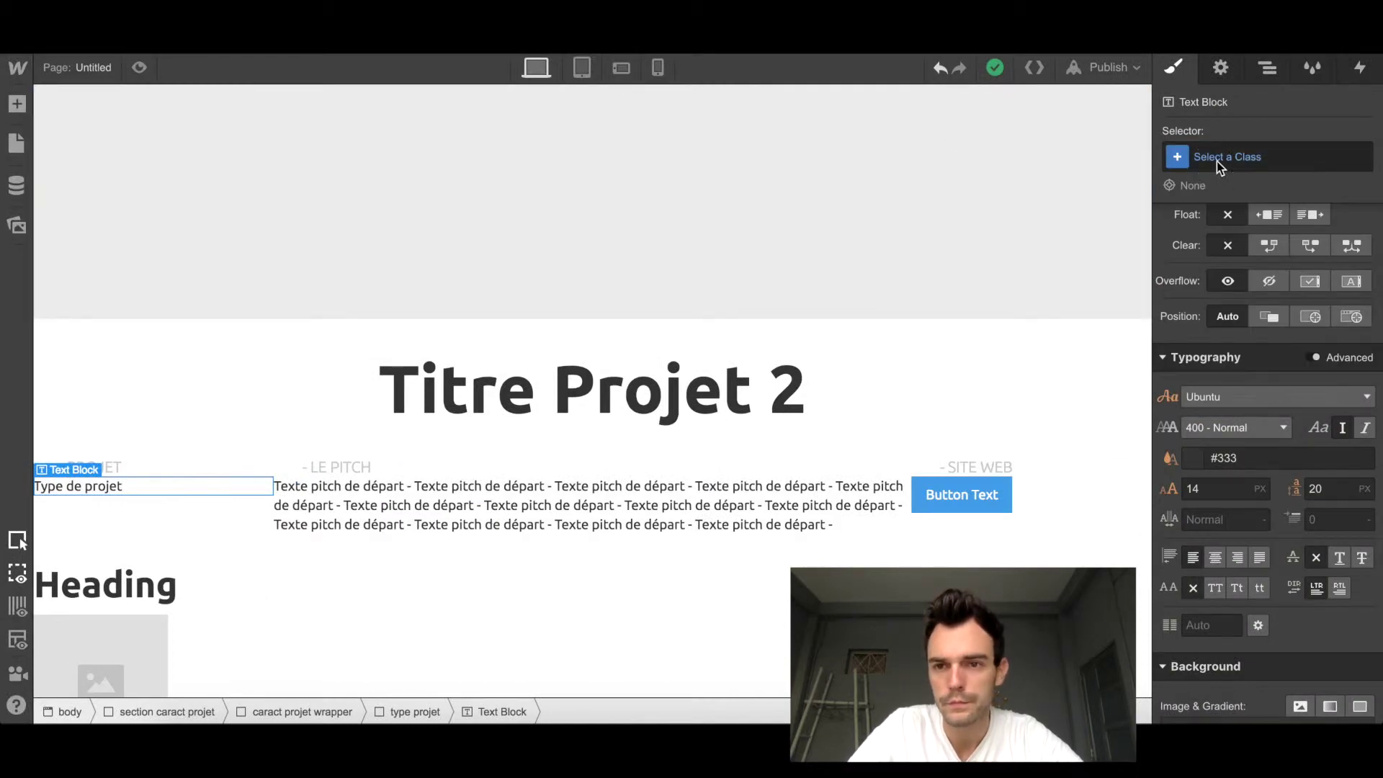
{"action": "left_click", "coordinate": [1217, 160]}
{"action": "type", "text": "type d"}
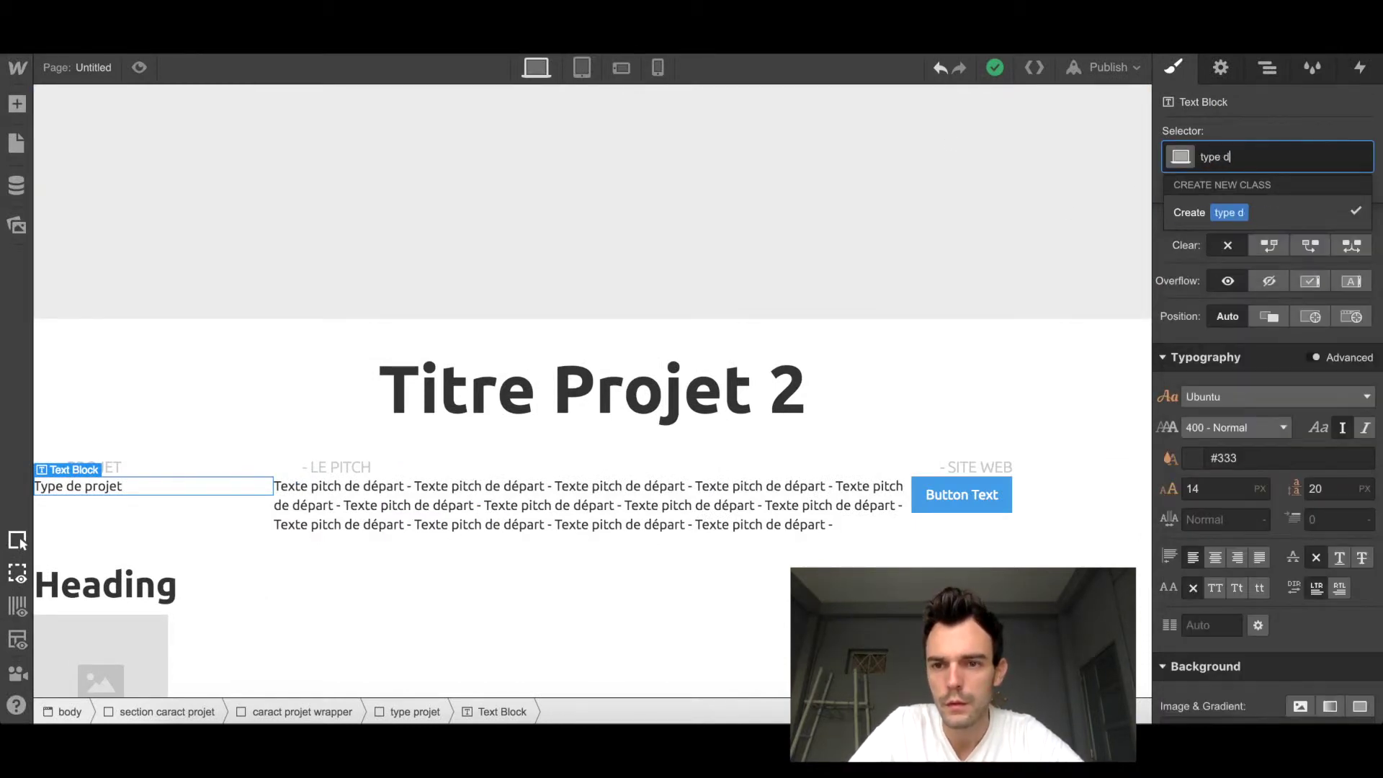
{"action": "type", "text": "e projet"}
{"action": "key", "text": "Return"}
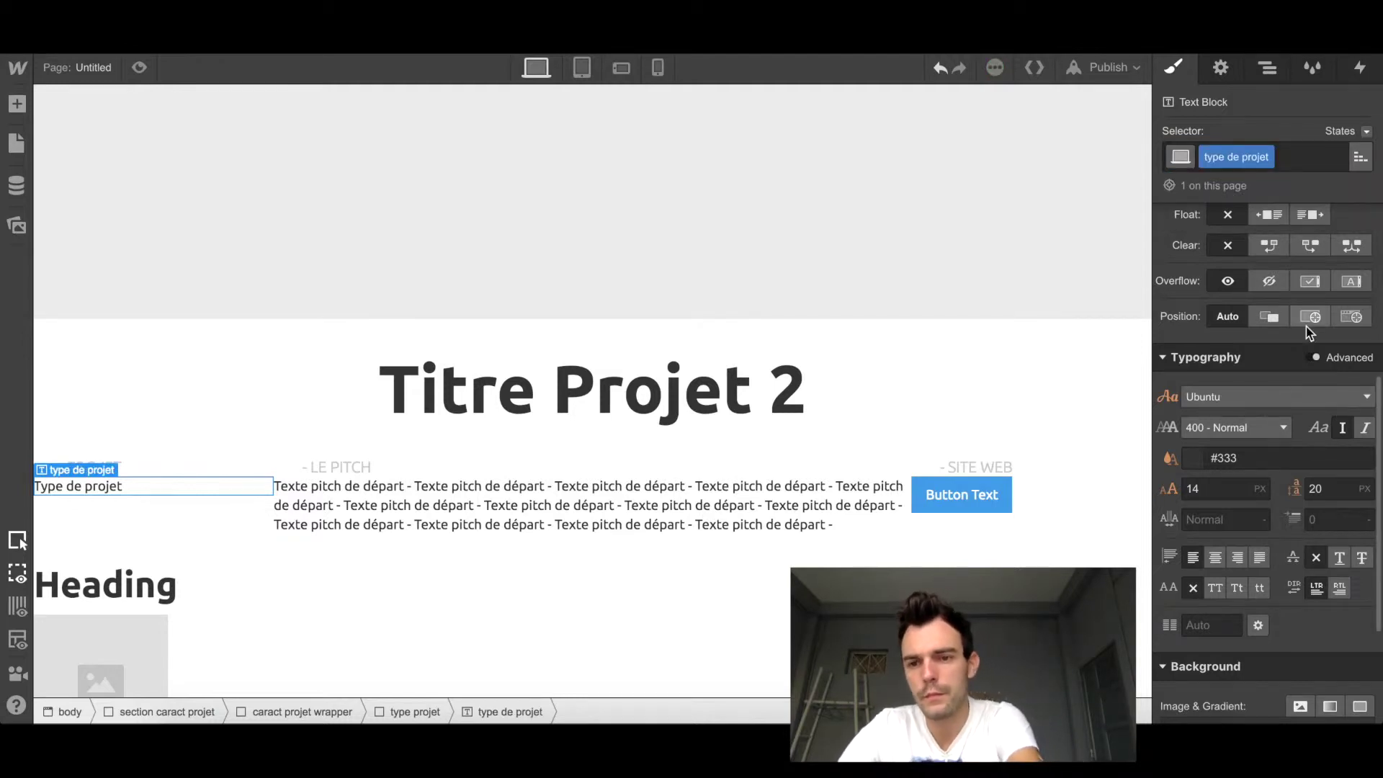
Step: Set the "Type de projet" text's font size to 28 px and its weight to 300 - Light
{"action": "double_click", "coordinate": [1192, 494]}
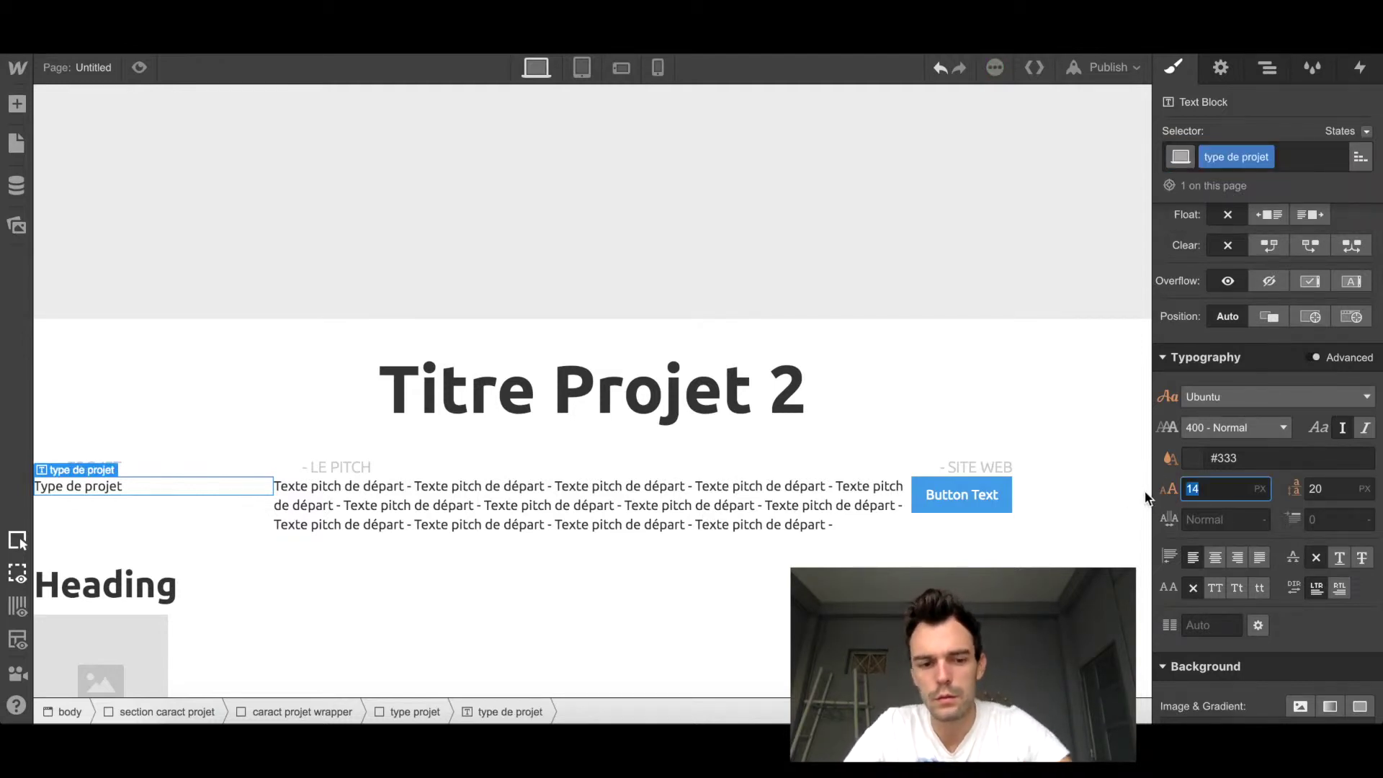
{"action": "type", "text": "2"}
{"action": "type", "text": "6"}
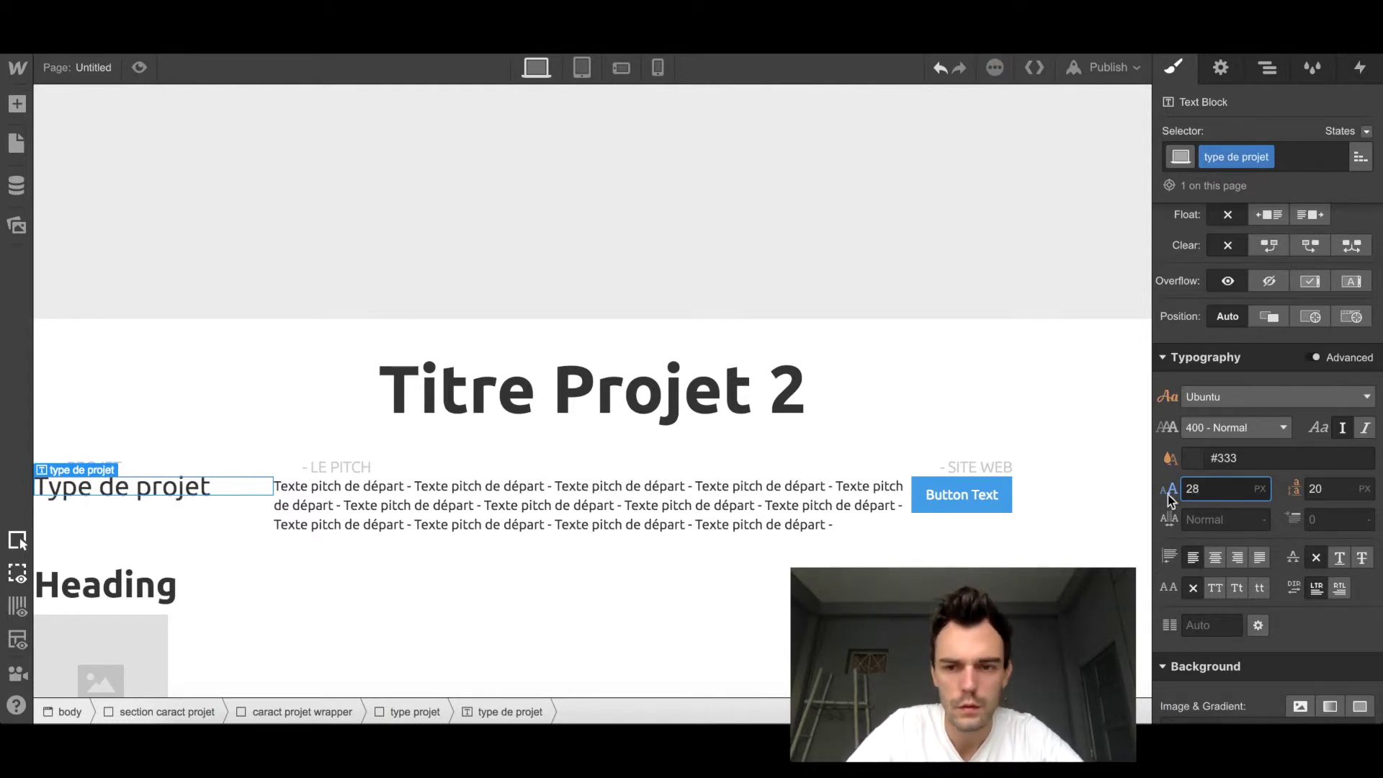
{"action": "left_click", "coordinate": [1231, 429]}
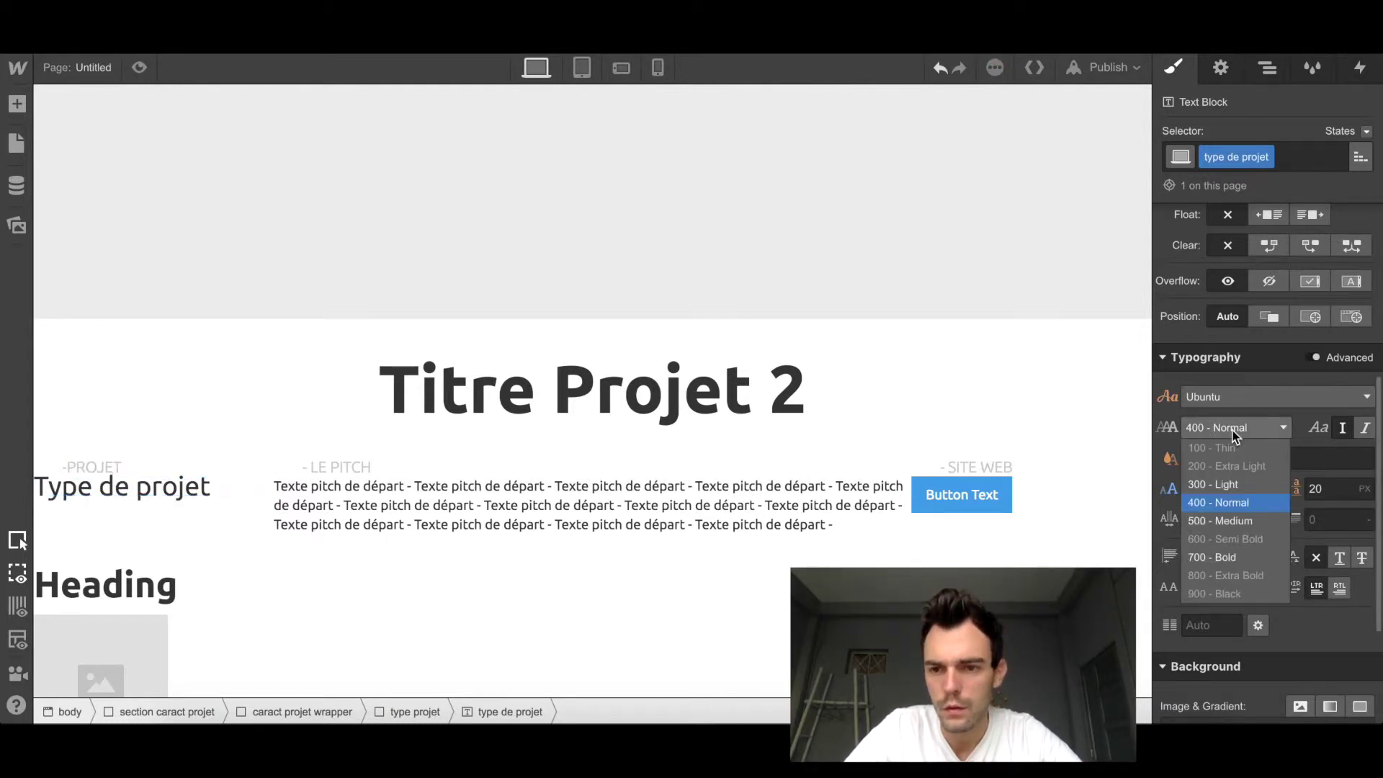
{"action": "left_click", "coordinate": [1230, 486]}
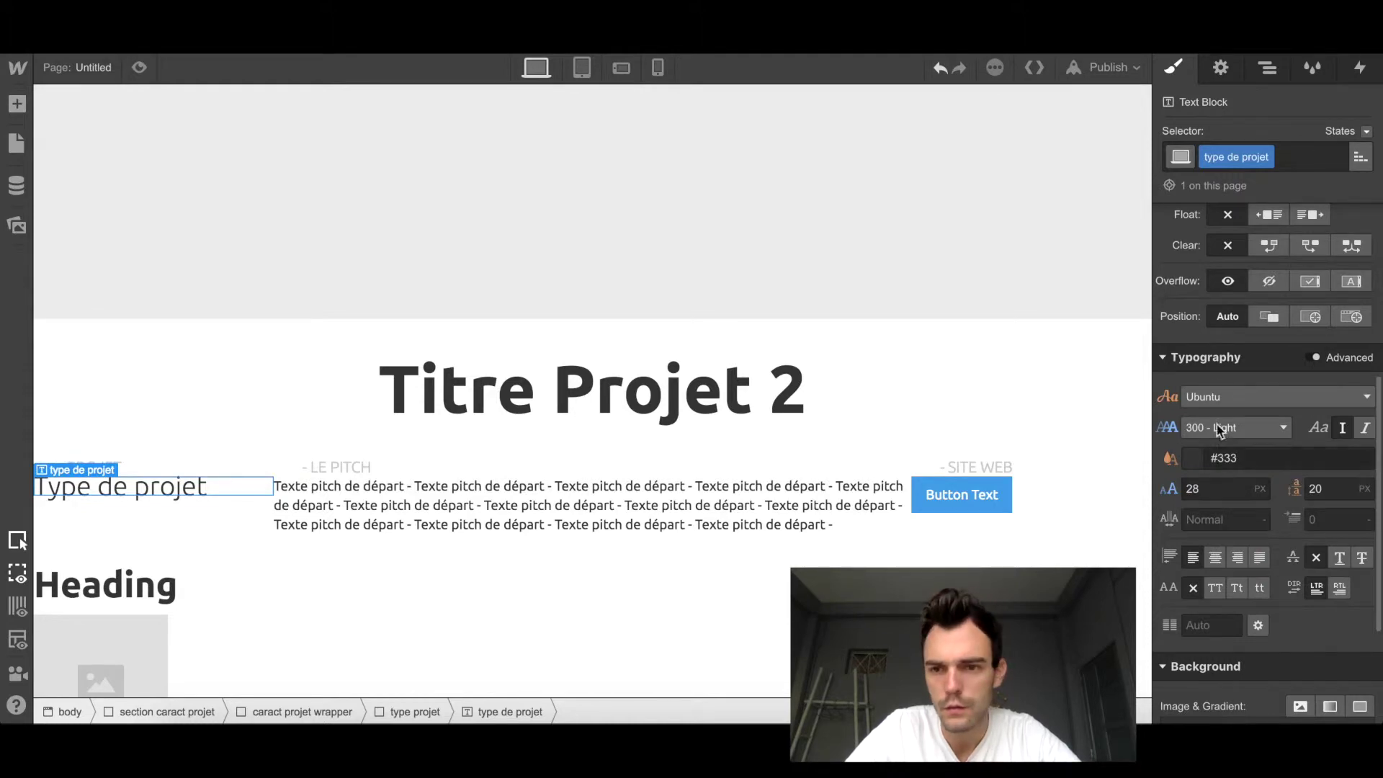
Step: Give the "Type de projet" text block a left margin of 30 px and a top margin of 20 px
{"action": "scroll", "coordinate": [1216, 390], "scroll_direction": "up", "scroll_amount": 5}
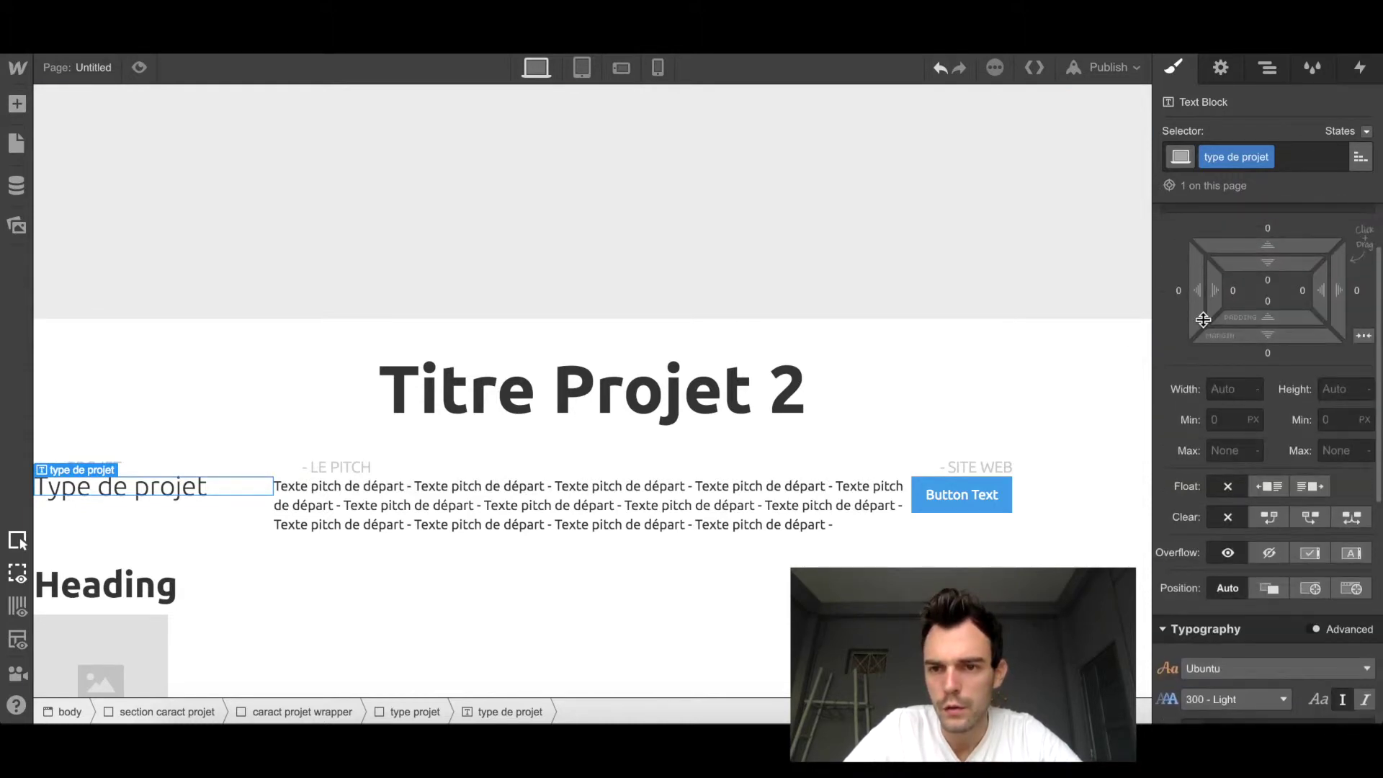
{"action": "left_click", "coordinate": [1180, 293]}
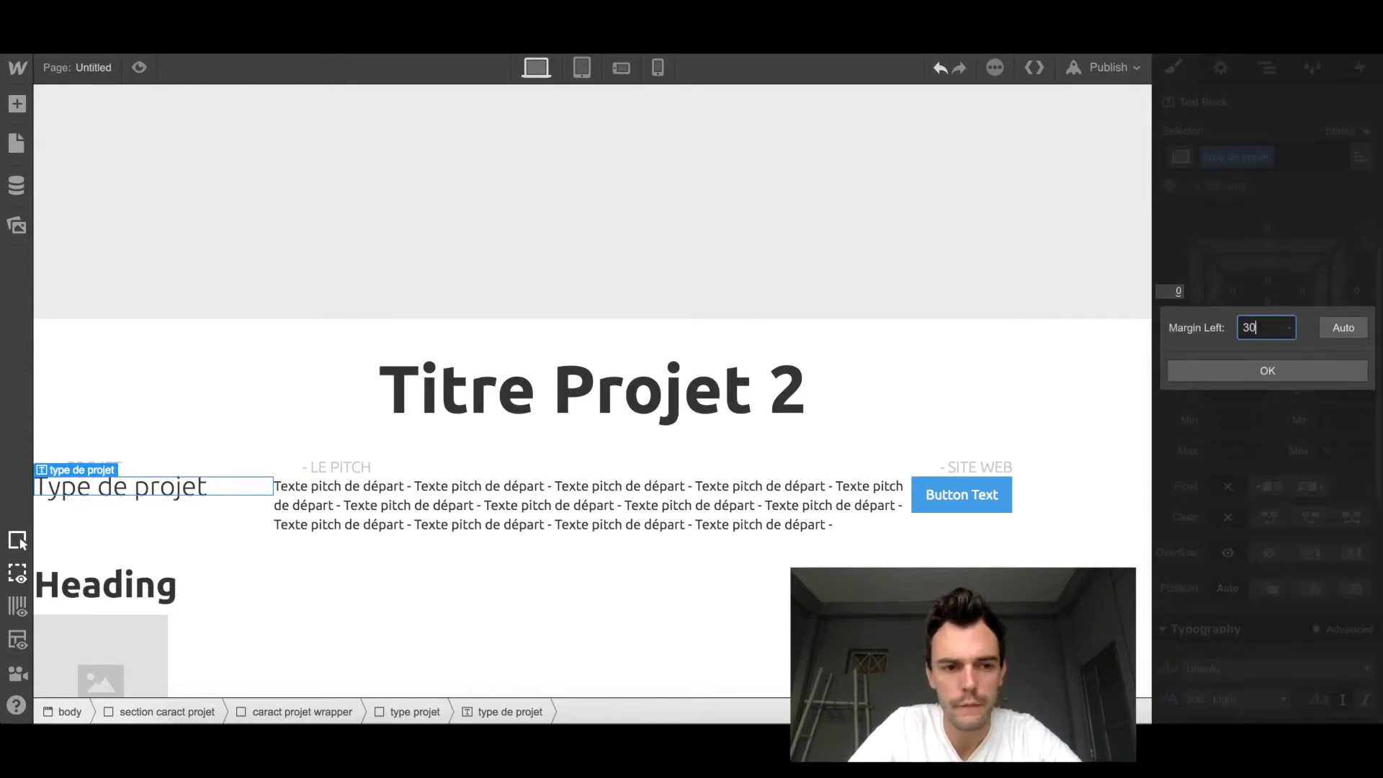
{"action": "key", "text": "Return"}
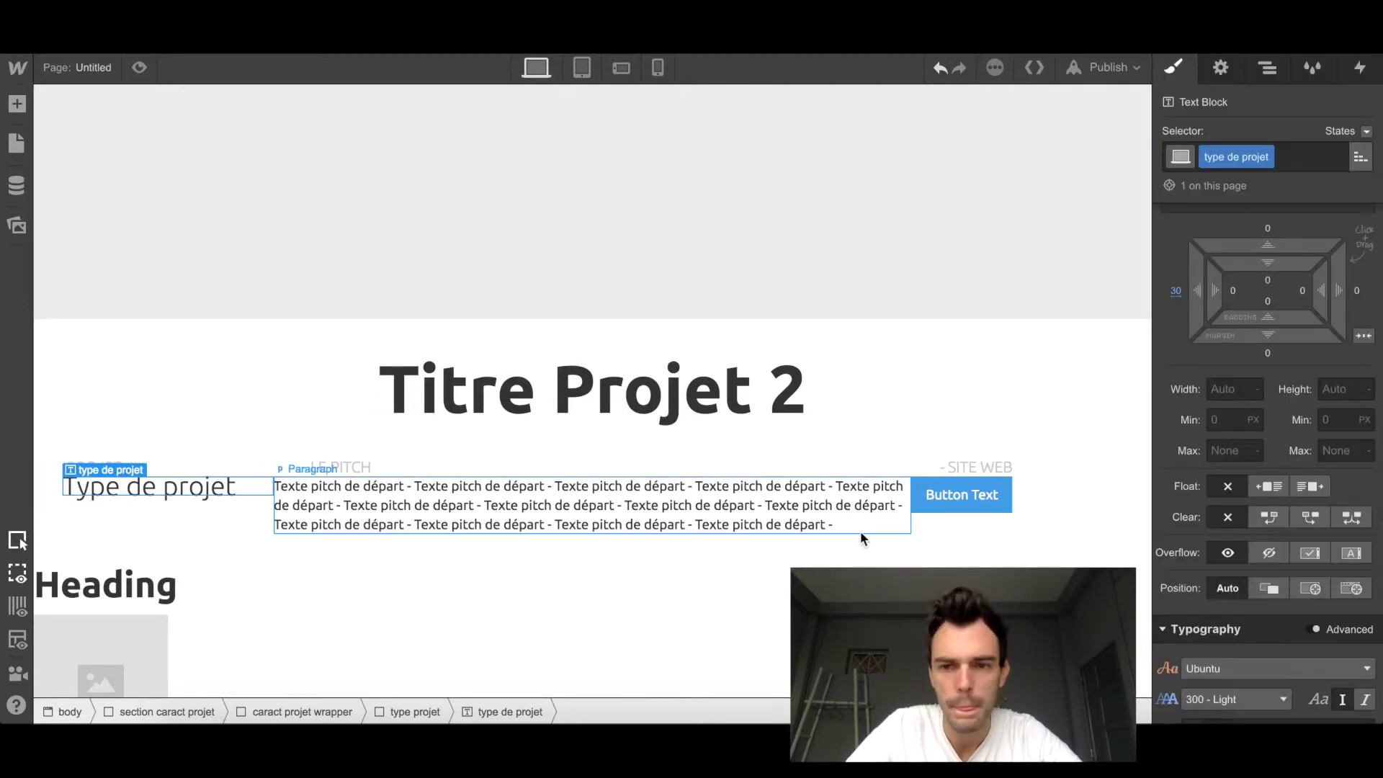
{"action": "left_click_drag", "start_coordinate": [1272, 237], "coordinate": [1278, 193]}
{"action": "left_click_drag", "start_coordinate": [1278, 192], "coordinate": [1278, 193]}
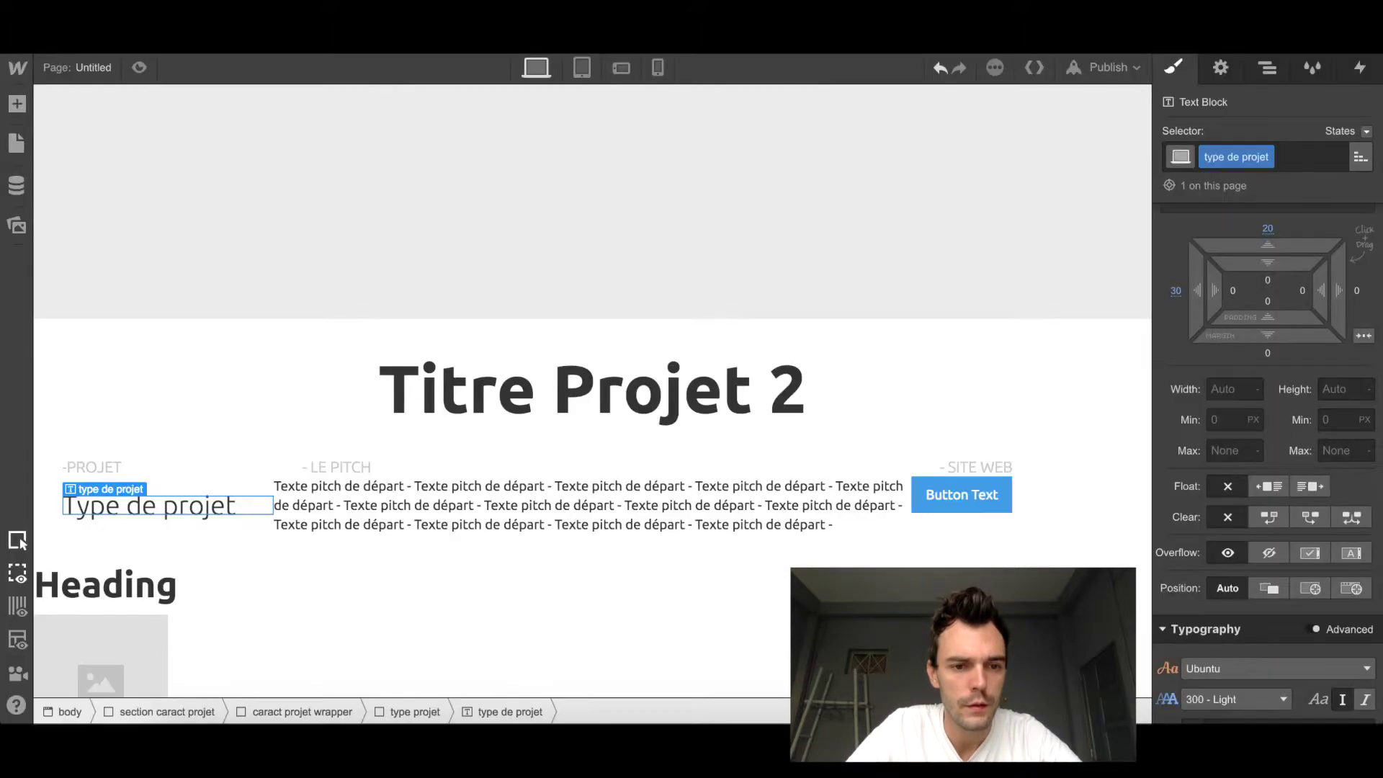
Step: Give the pitch paragraph a new class named "pitch depart"
{"action": "left_click", "coordinate": [363, 496]}
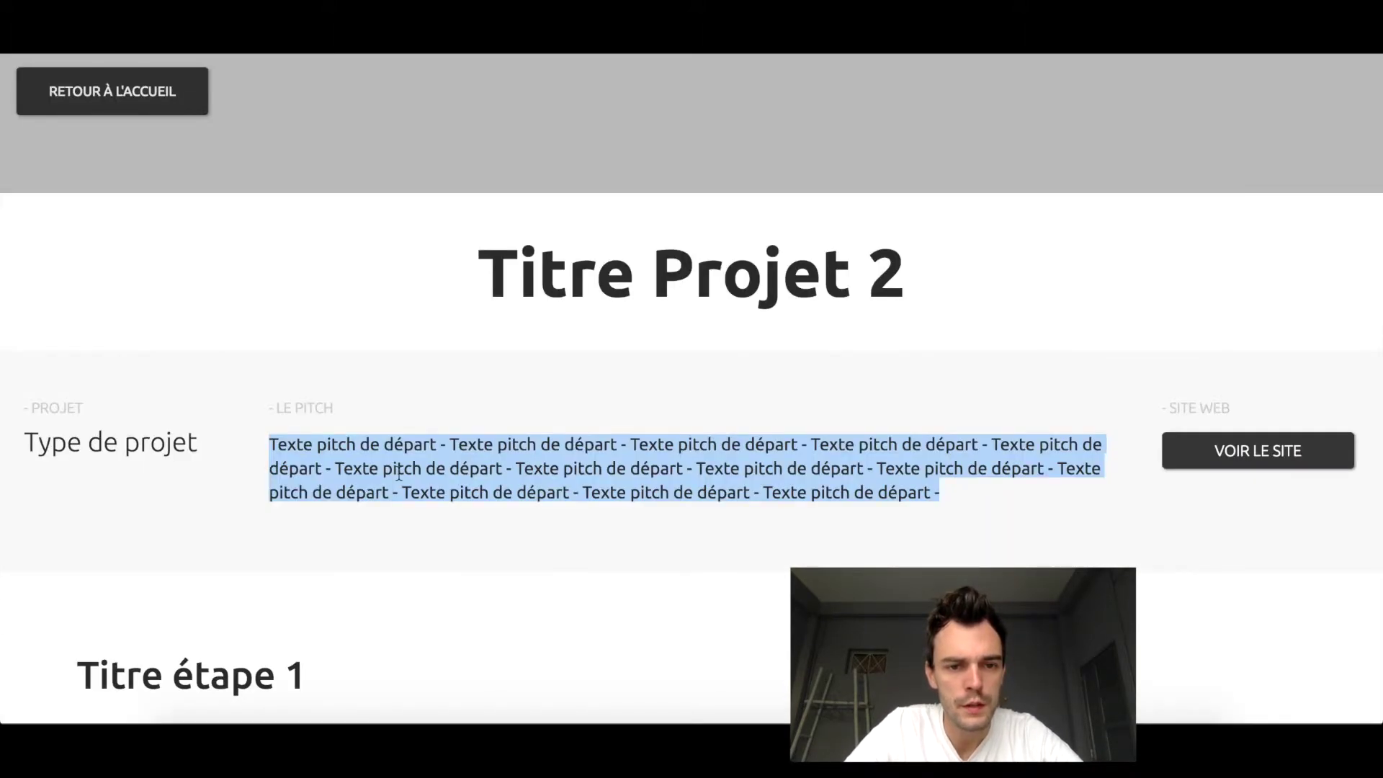
{"action": "left_click", "coordinate": [372, 433]}
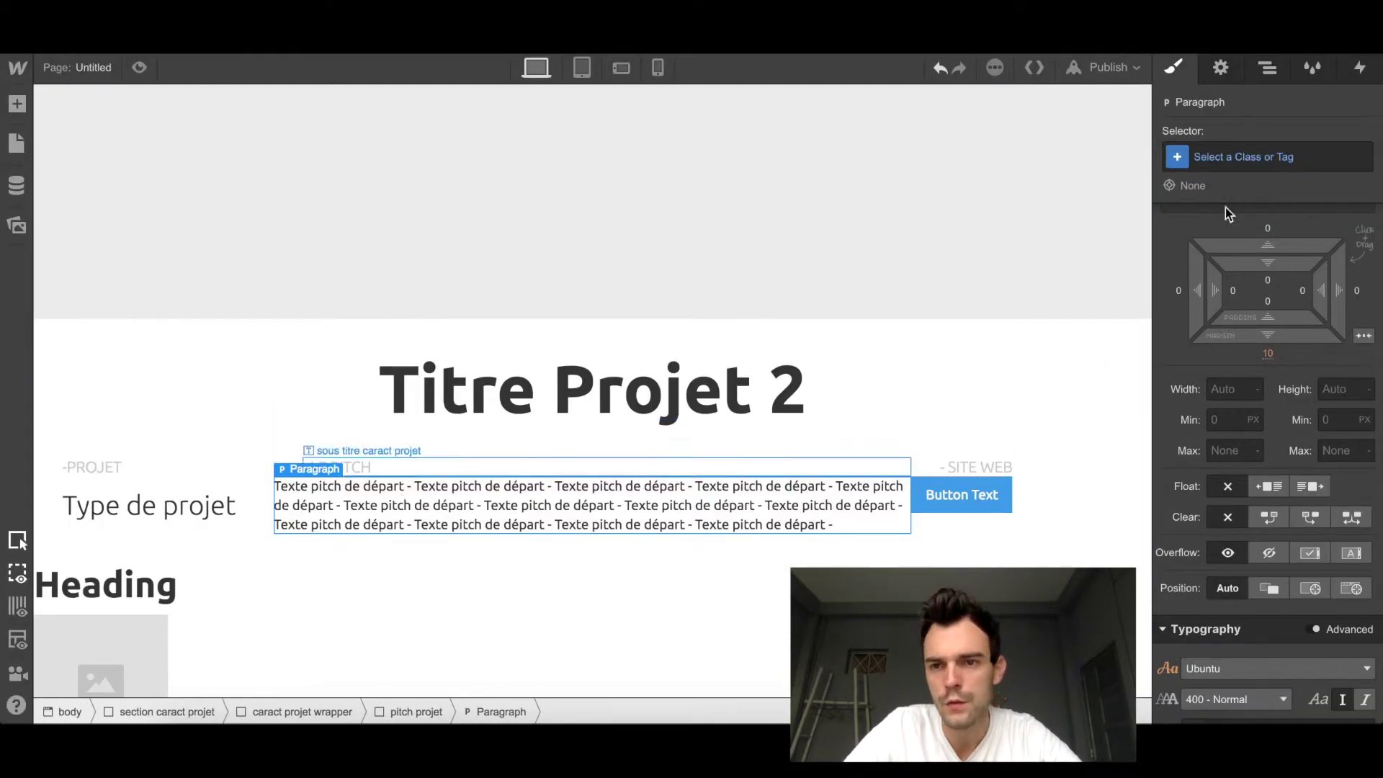
{"action": "left_click", "coordinate": [1243, 162]}
{"action": "type", "text": "pitch depart"}
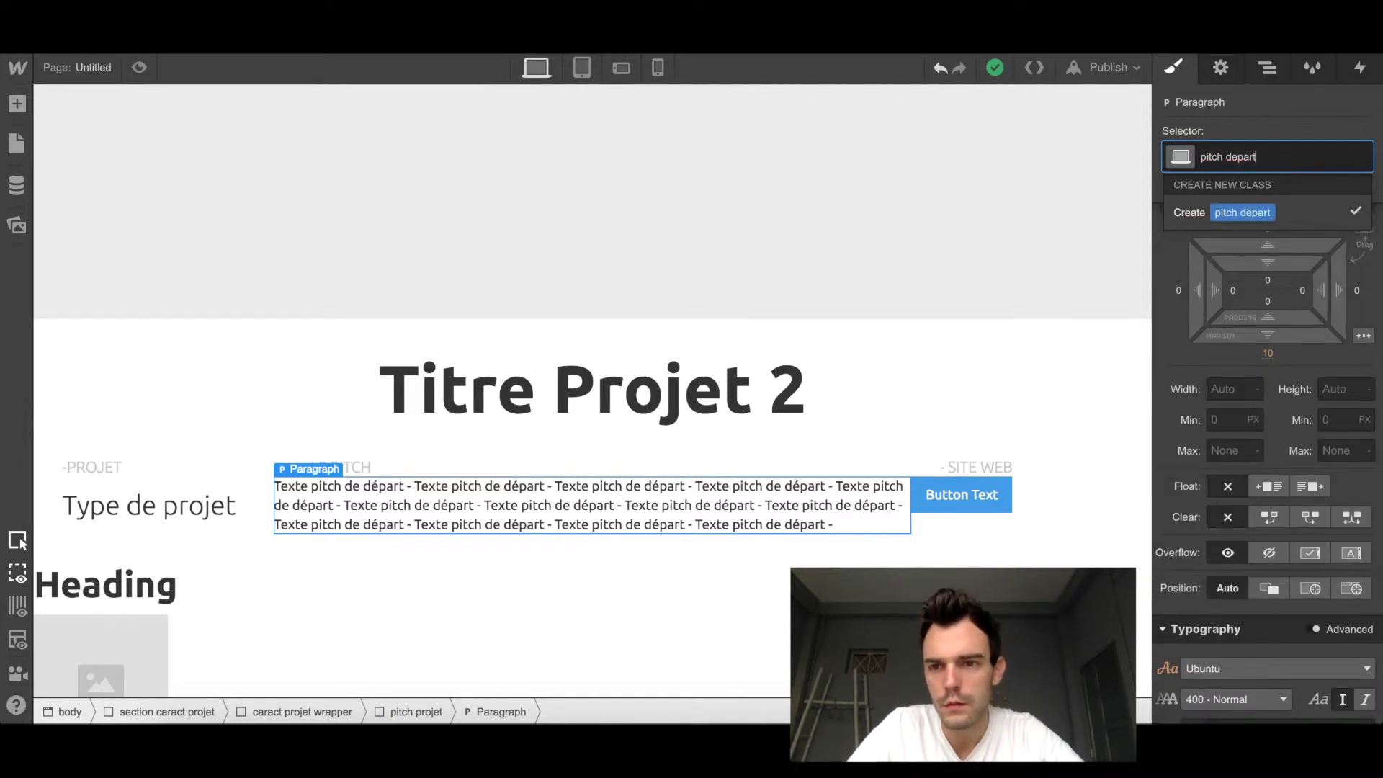
{"action": "key", "text": "Return"}
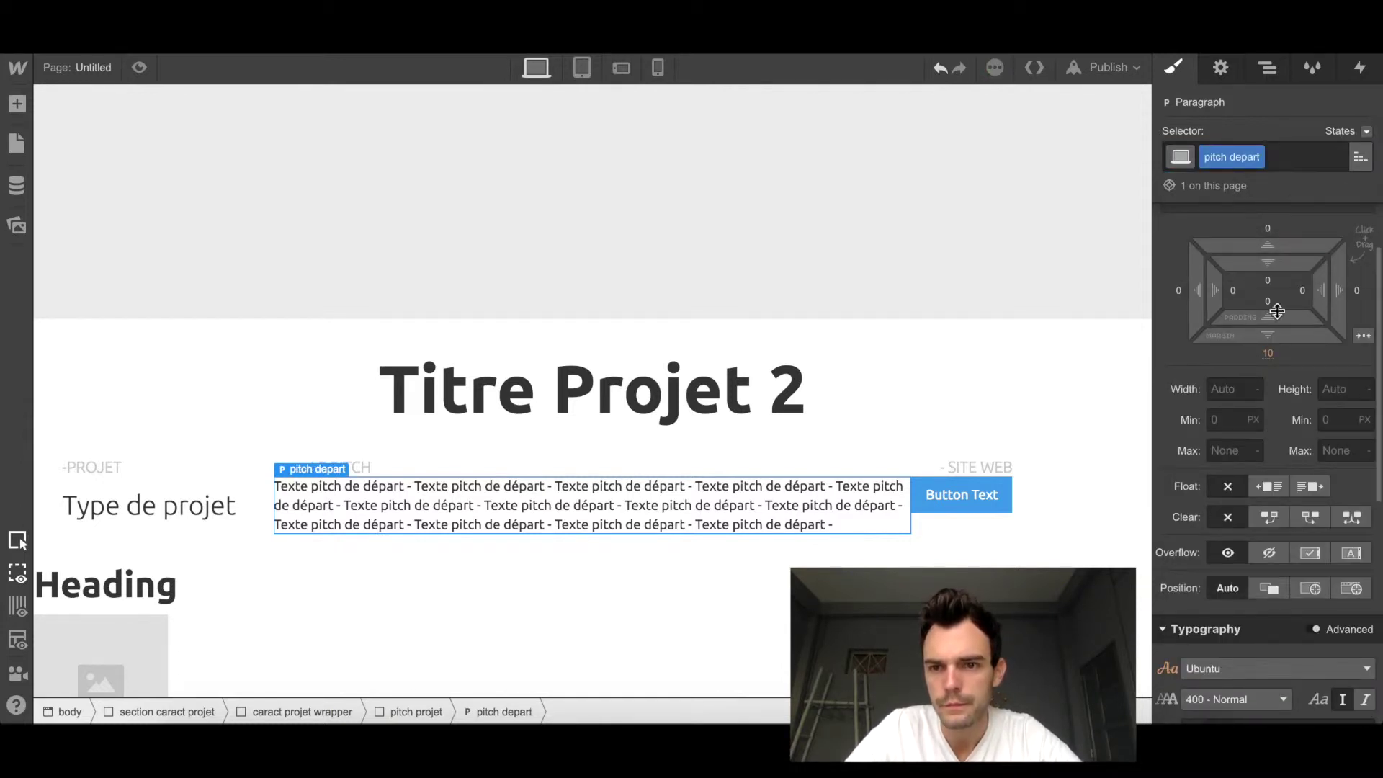
Step: Rename the pitch paragraph's class to "pitch projet depart"
{"action": "left_click", "coordinate": [1239, 157]}
{"action": "left_click", "coordinate": [1239, 157]}
{"action": "double_click", "coordinate": [1229, 153]}
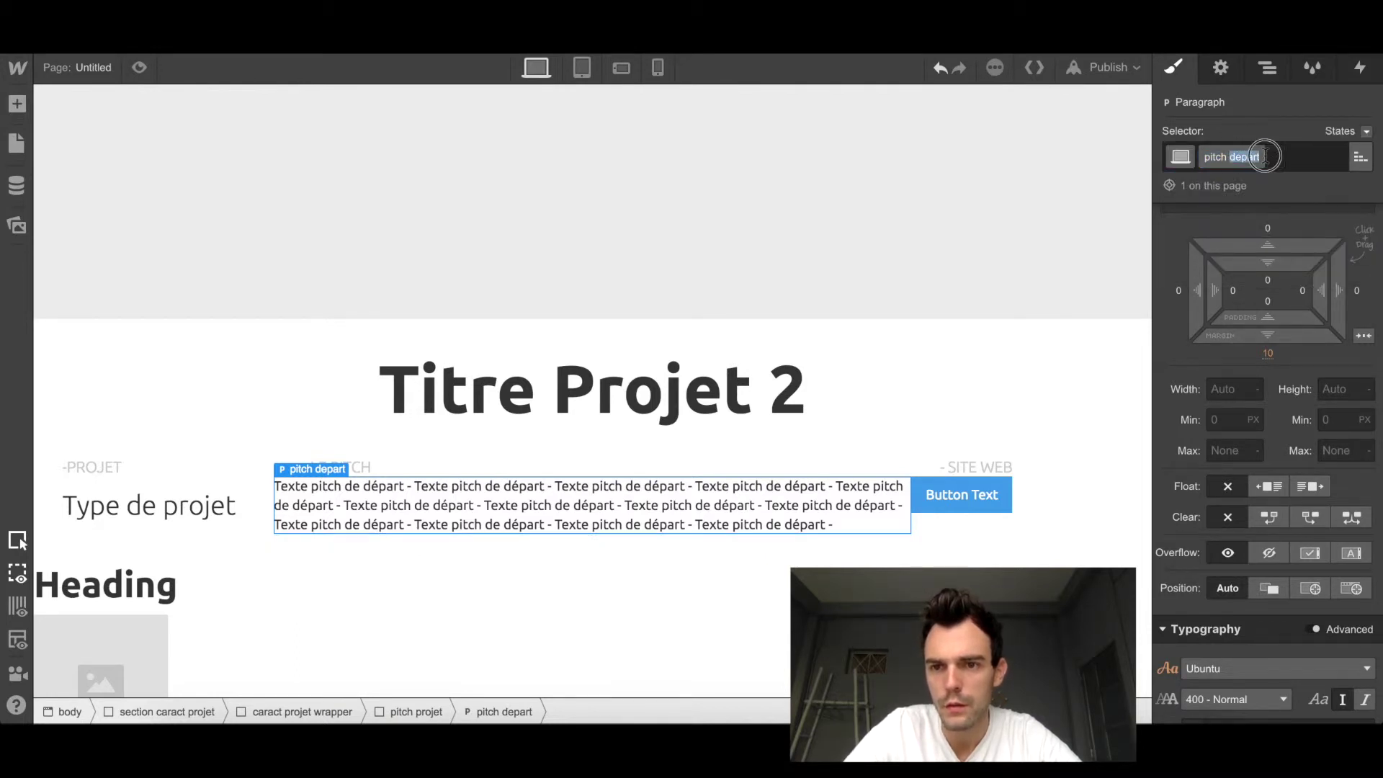
{"action": "type", "text": "pitch projet"}
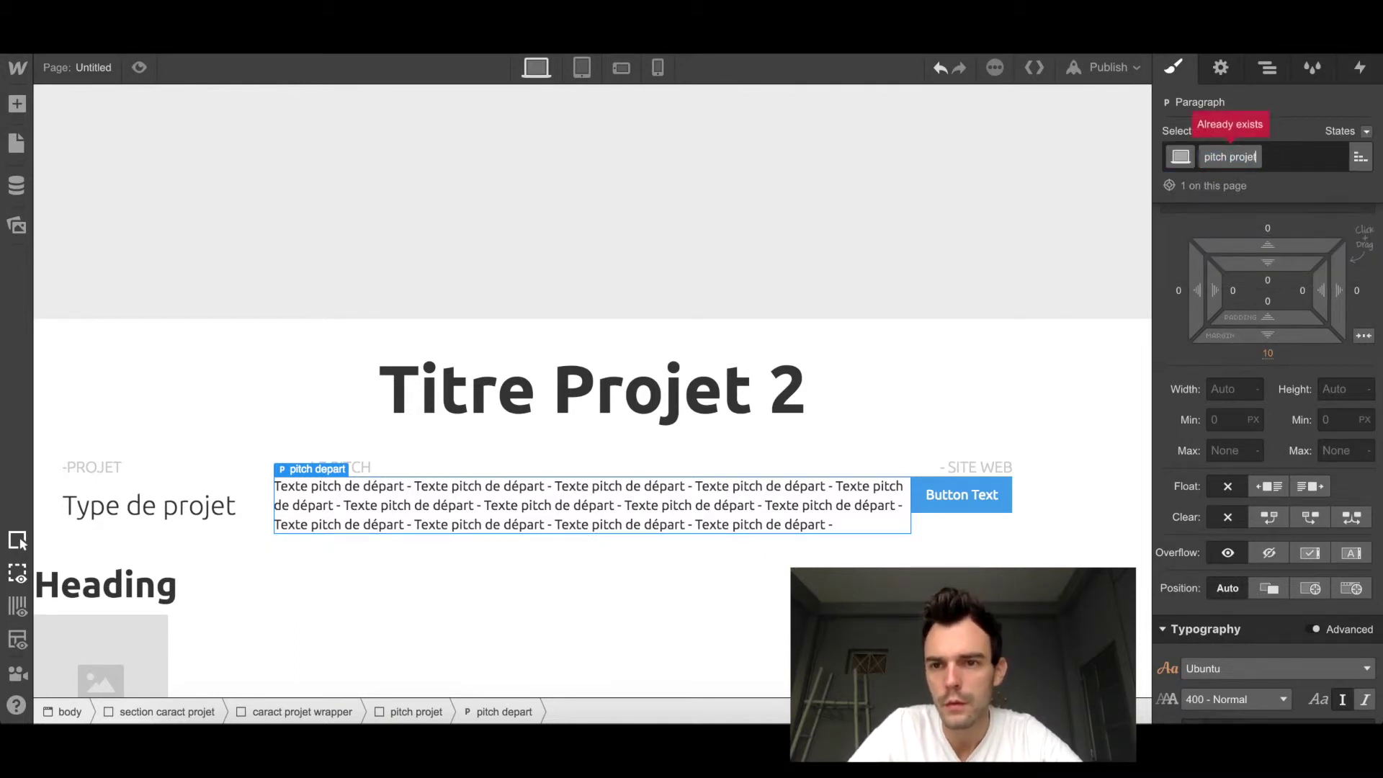
{"action": "key", "text": "BackSpace"}
{"action": "key", "text": "BackSpace"}
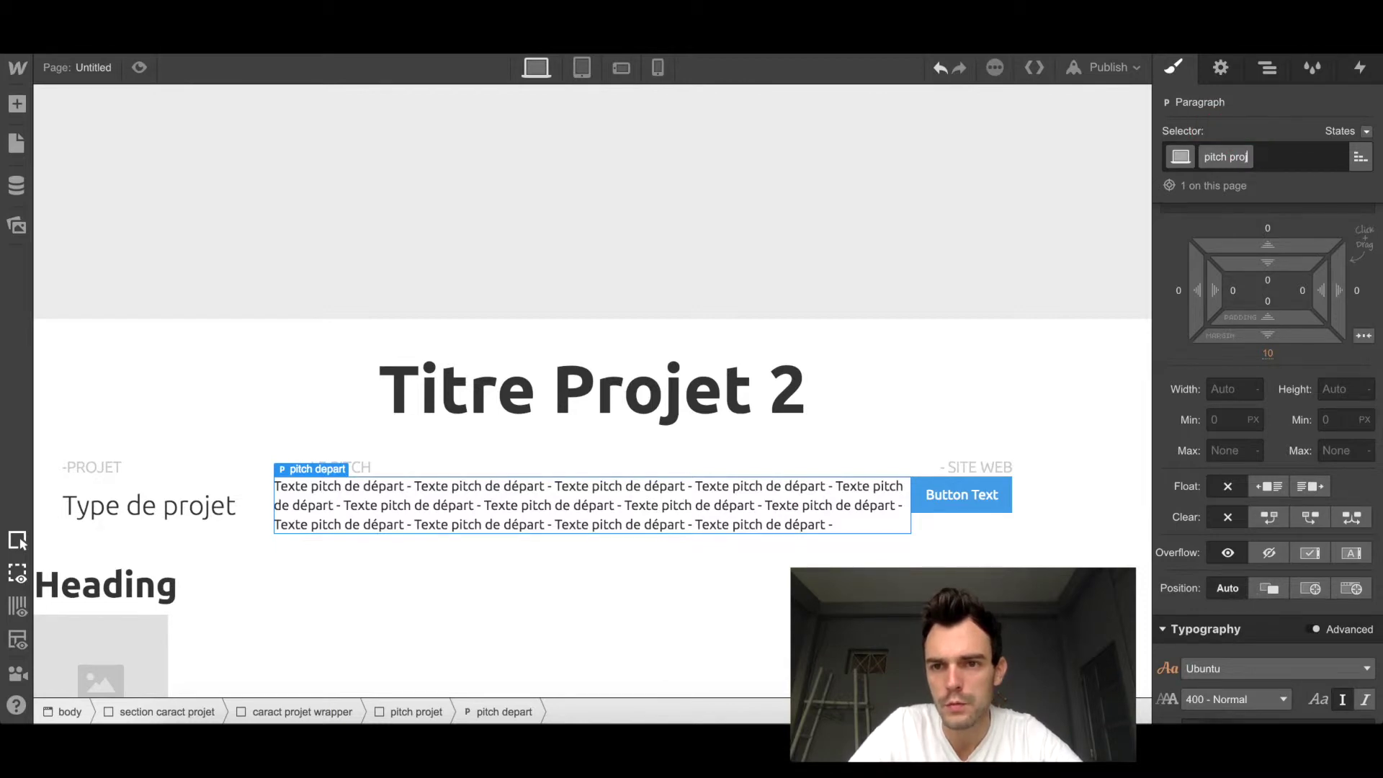
{"action": "type", "text": "et depart"}
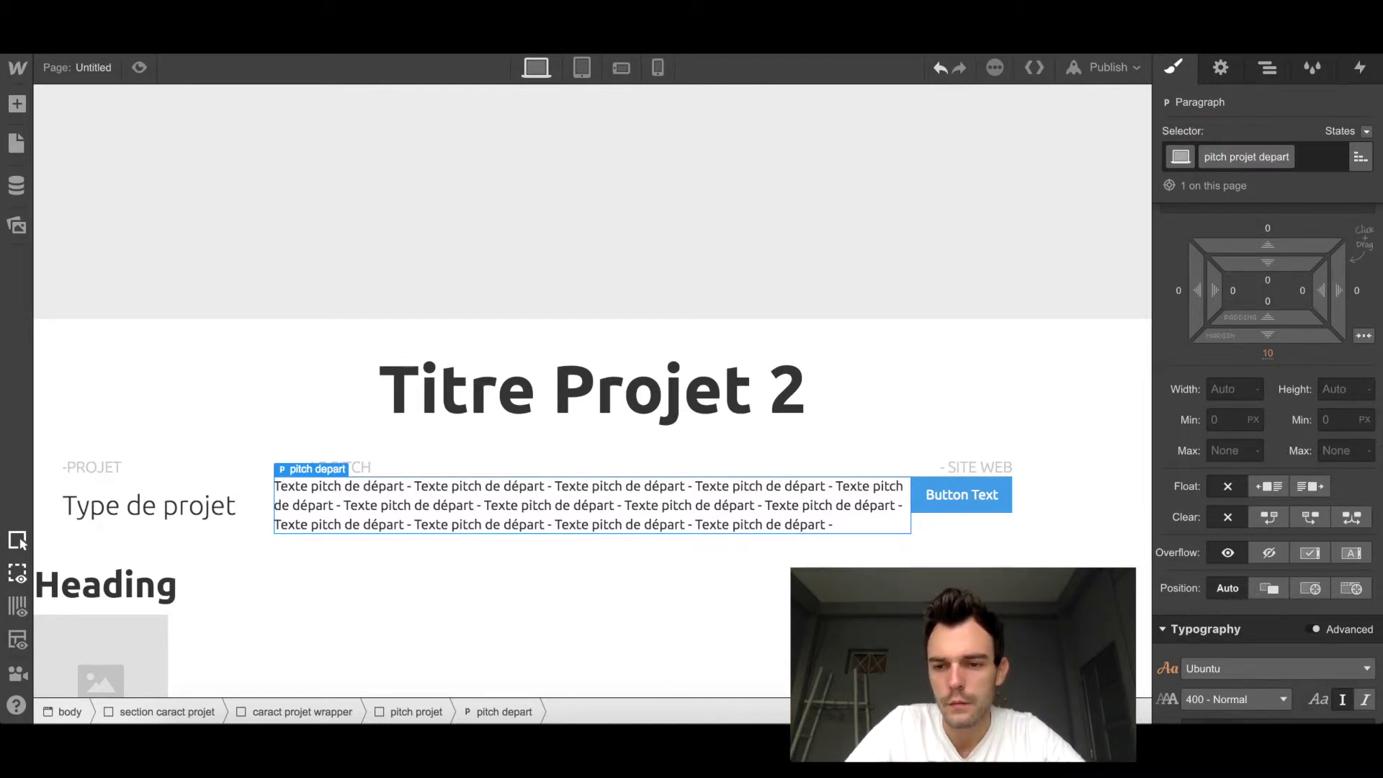
{"action": "key", "text": "Return"}
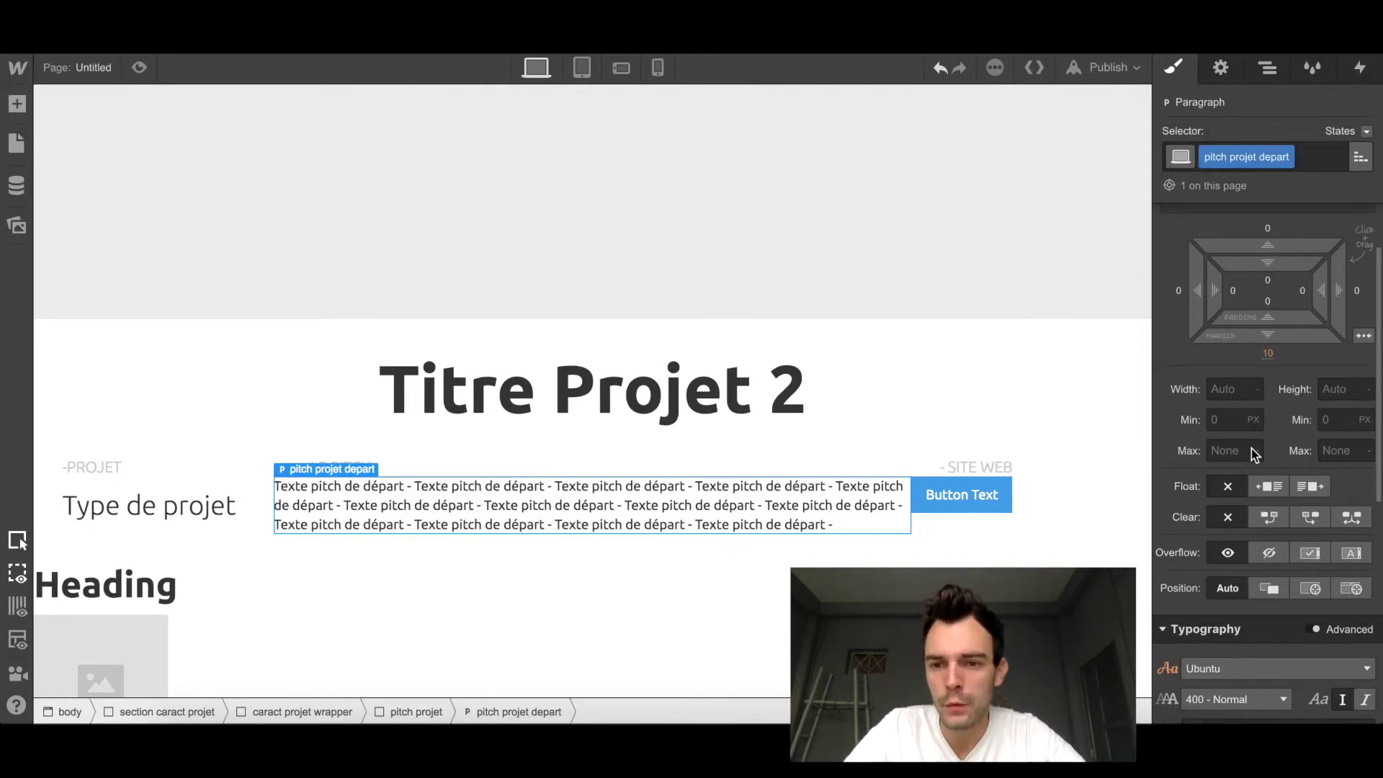
Step: Increase the pitch paragraph's font size to 18 px
{"action": "scroll", "coordinate": [1251, 450], "scroll_direction": "down", "scroll_amount": 5}
{"action": "left_click", "coordinate": [1209, 475]}
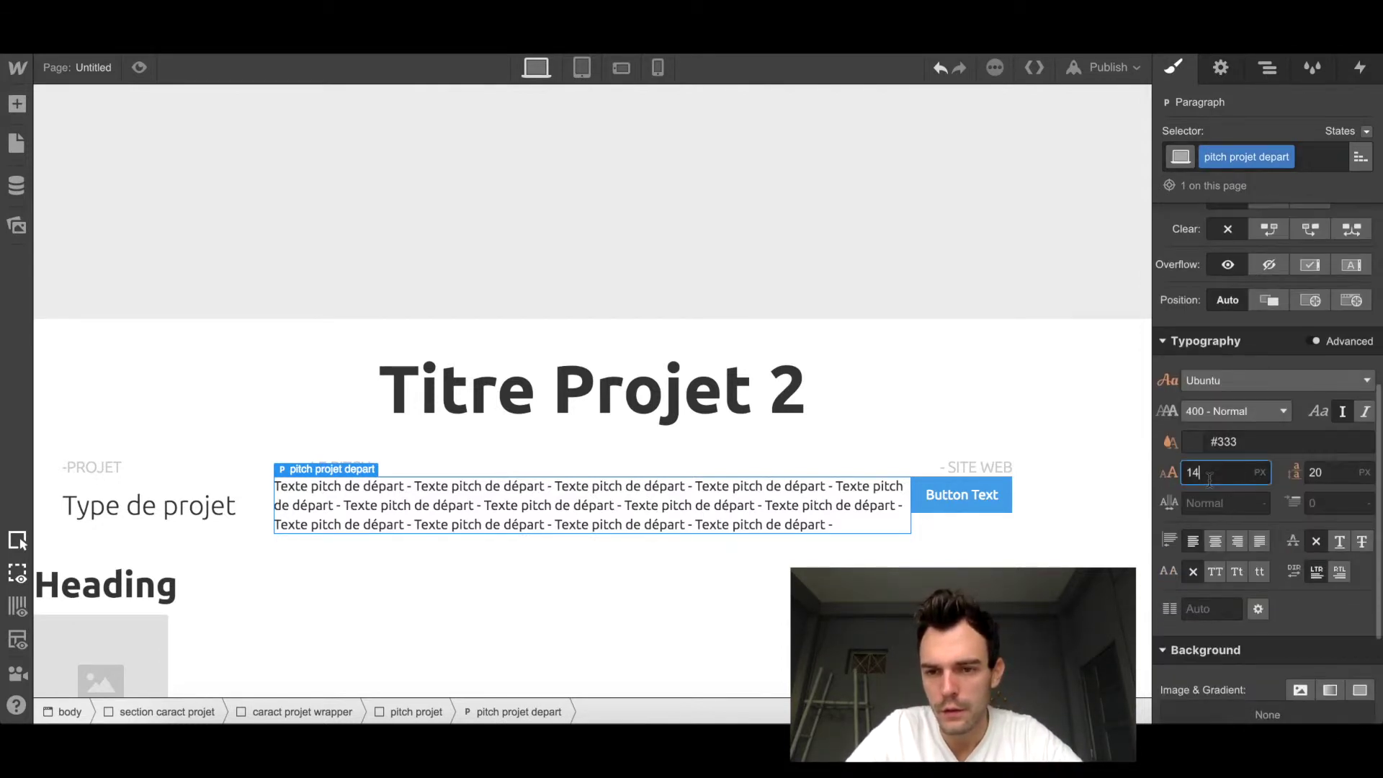
{"action": "key", "text": "Up"}
{"action": "key", "text": "Up"}
{"action": "key", "text": "Up"}
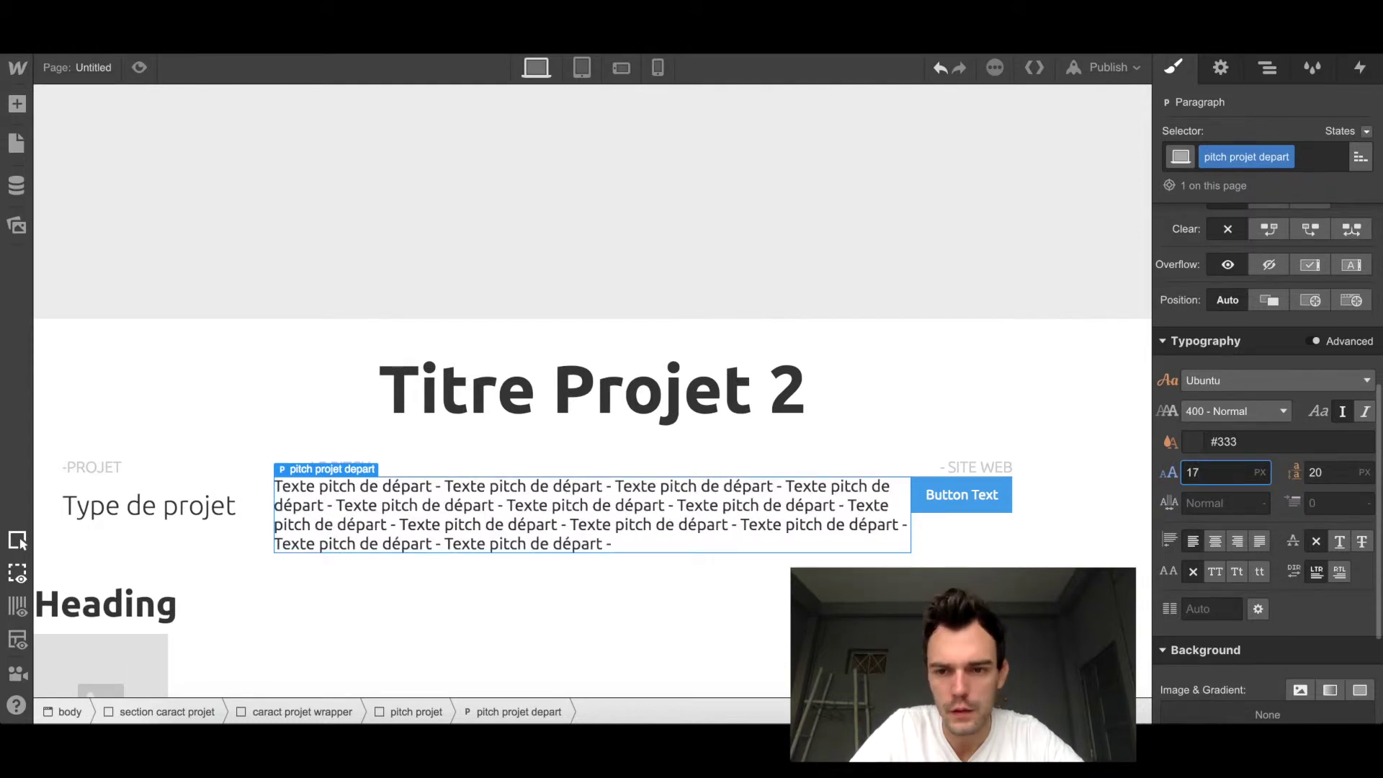
{"action": "key", "text": "Up"}
Step: Set the pitch paragraph's line height to 26 px
{"action": "left_click", "coordinate": [1332, 471]}
{"action": "key", "text": "Up"}
{"action": "key", "text": "Up"}
{"action": "key", "text": "Up"}
{"action": "key", "text": "Up"}
{"action": "key", "text": "Up"}
{"action": "key", "text": "Up"}
{"action": "key", "text": "Up"}
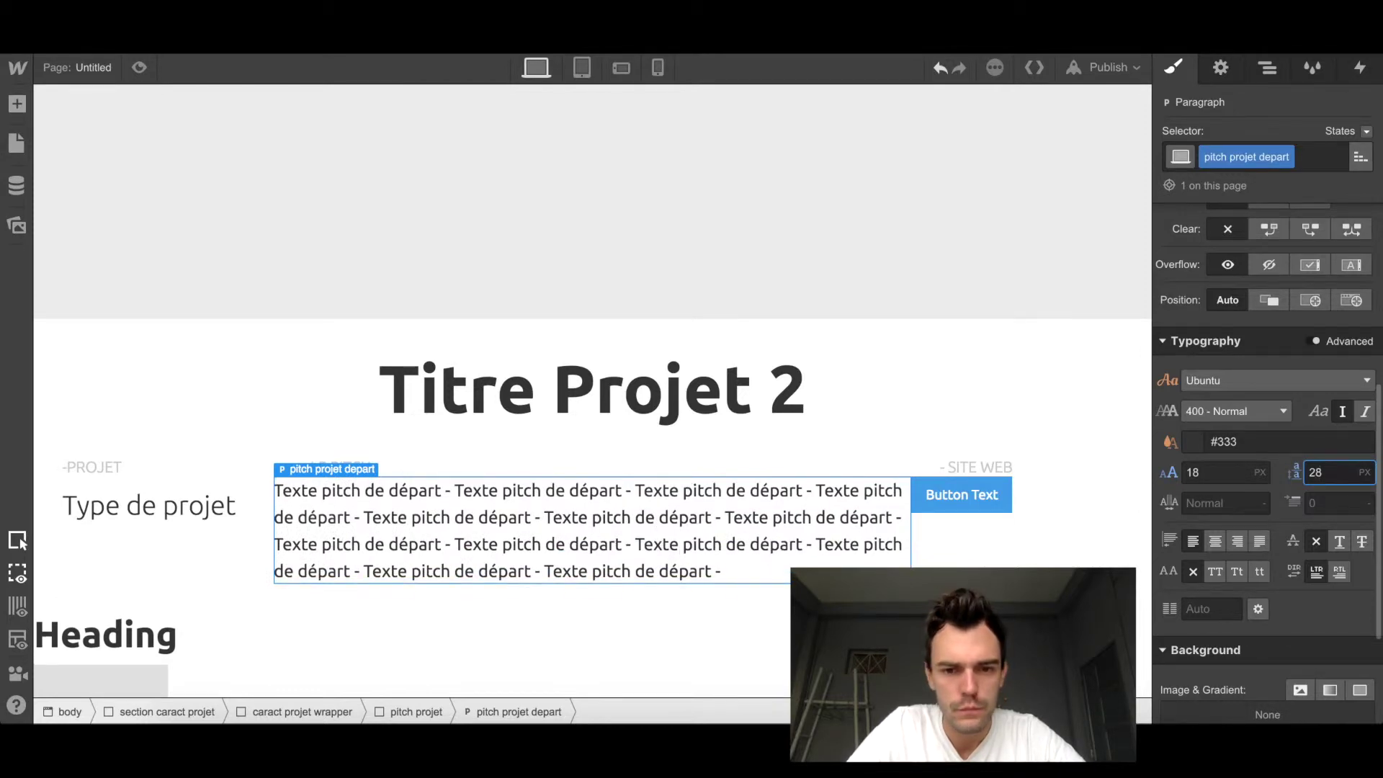
{"action": "key", "text": "Down"}
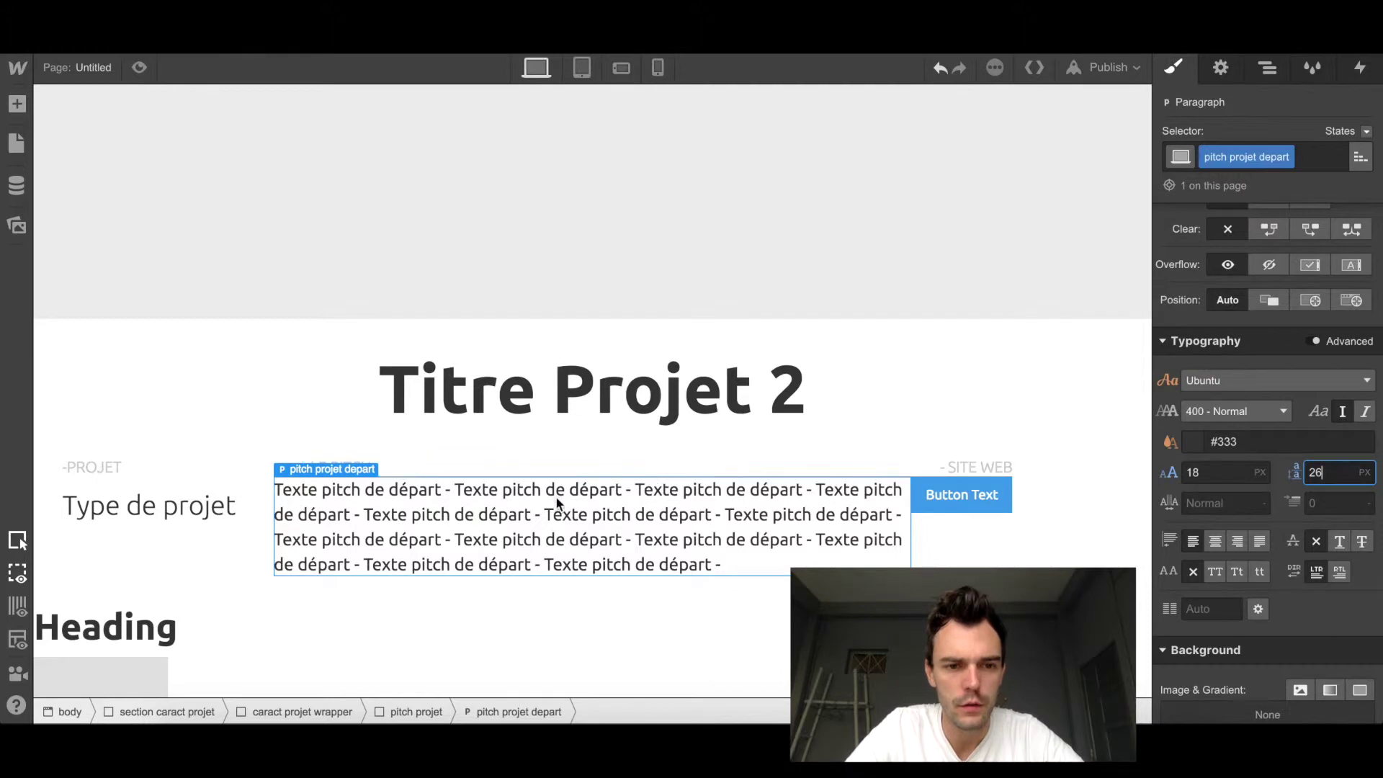
Step: Check the "Type de projet" block's margins and give the pitch paragraph a matching top margin of 20 px
{"action": "scroll", "coordinate": [1311, 339], "scroll_direction": "up", "scroll_amount": 4}
{"action": "scroll", "coordinate": [1312, 273], "scroll_direction": "up", "scroll_amount": 2}
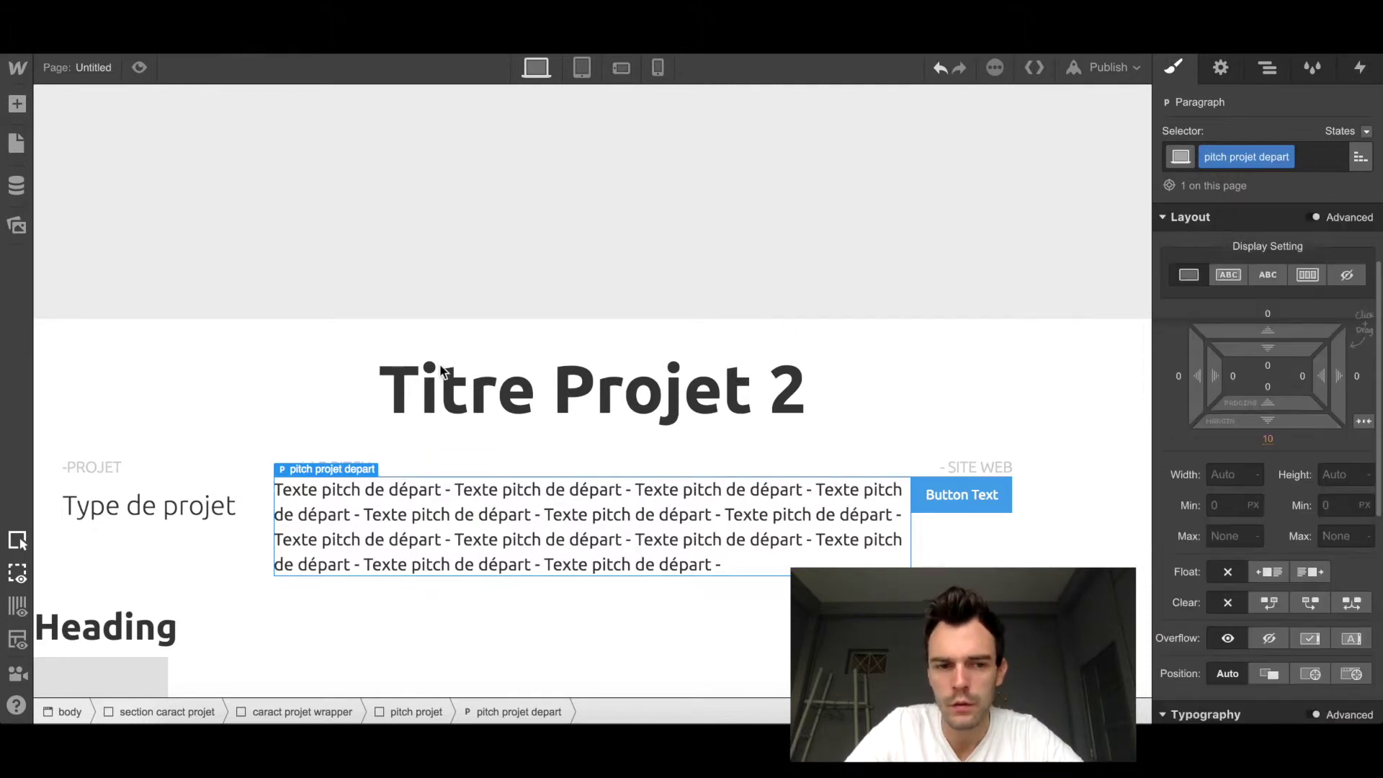
{"action": "left_click", "coordinate": [132, 506]}
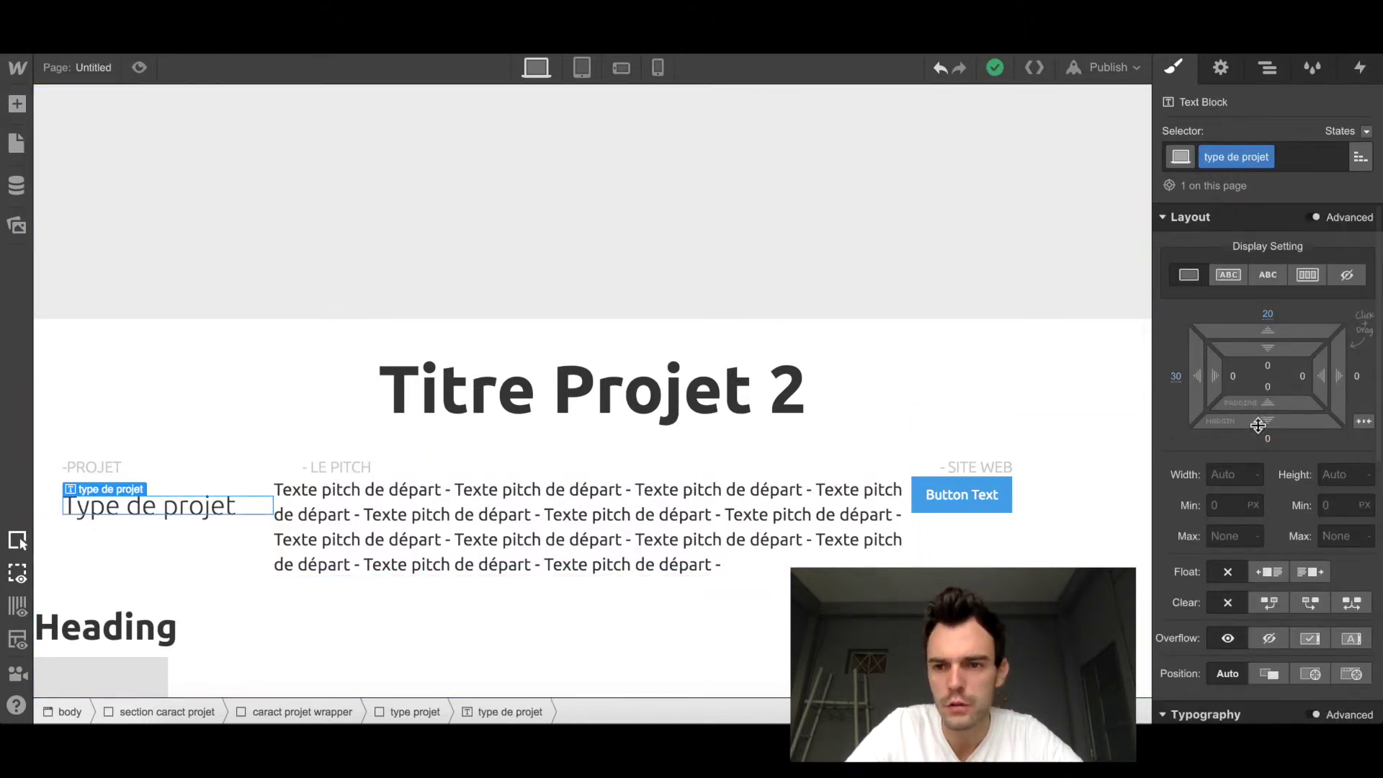
{"action": "left_click", "coordinate": [437, 533]}
{"action": "left_click", "coordinate": [1268, 317]}
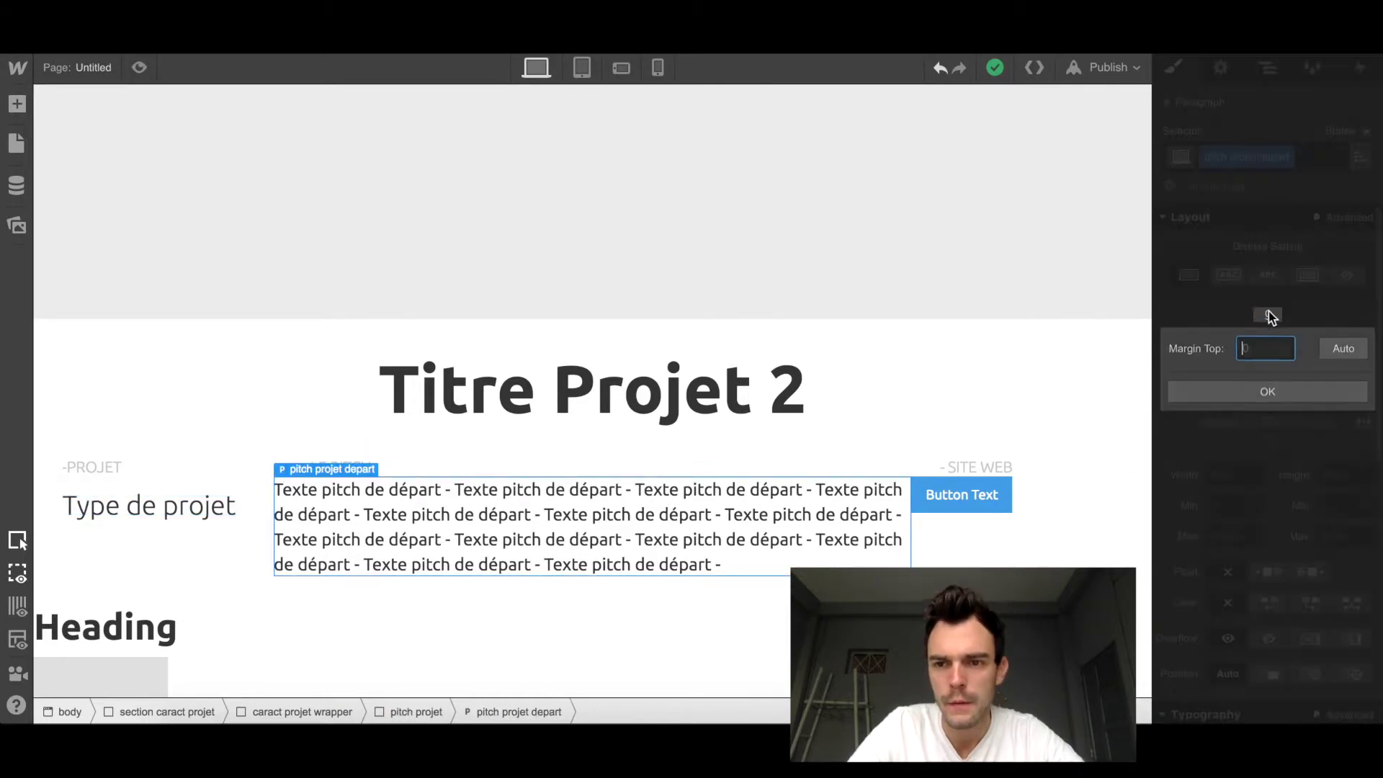
{"action": "type", "text": "20"}
{"action": "key", "text": "Return"}
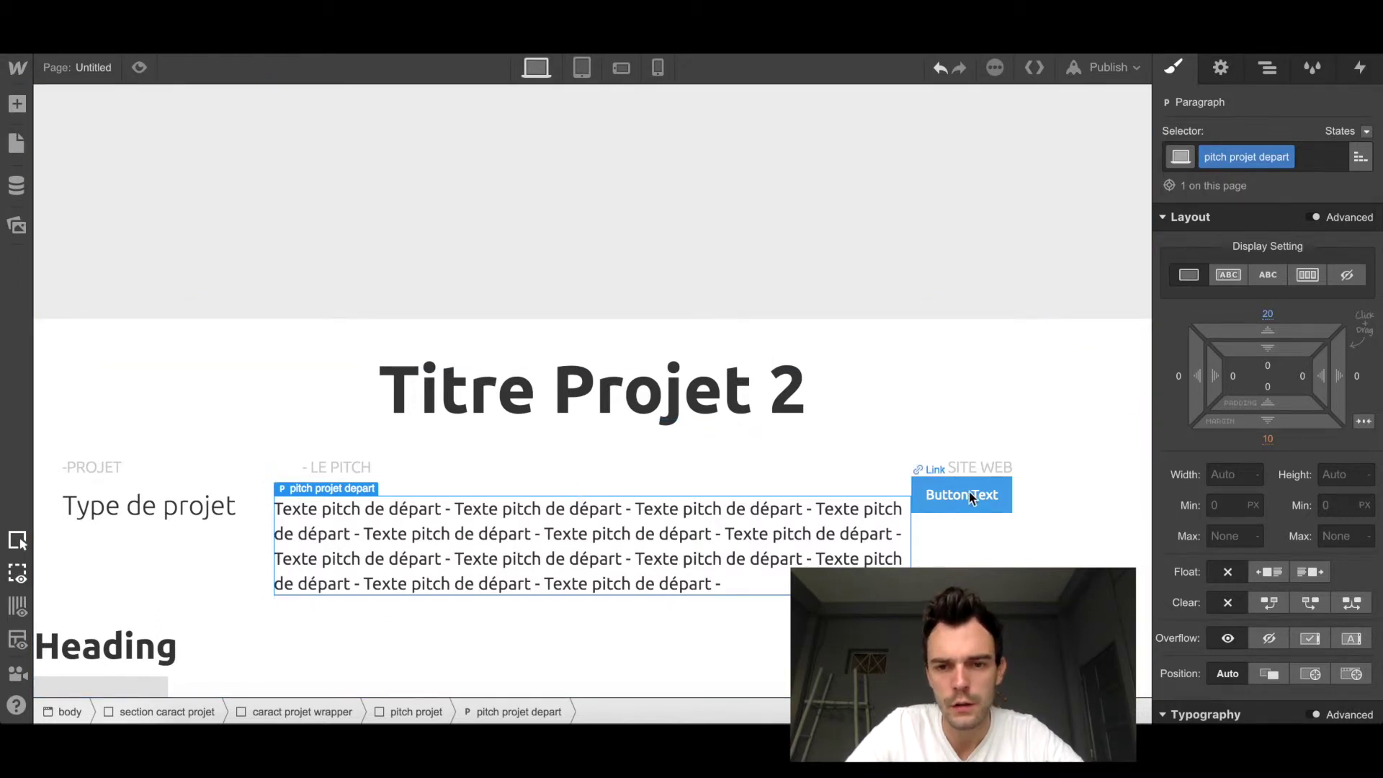
Step: Compare with the reference page, then give the button in the lien projet block a new class named "bouton caract projet"
{"action": "key", "text": "ctrl+shift+p"}
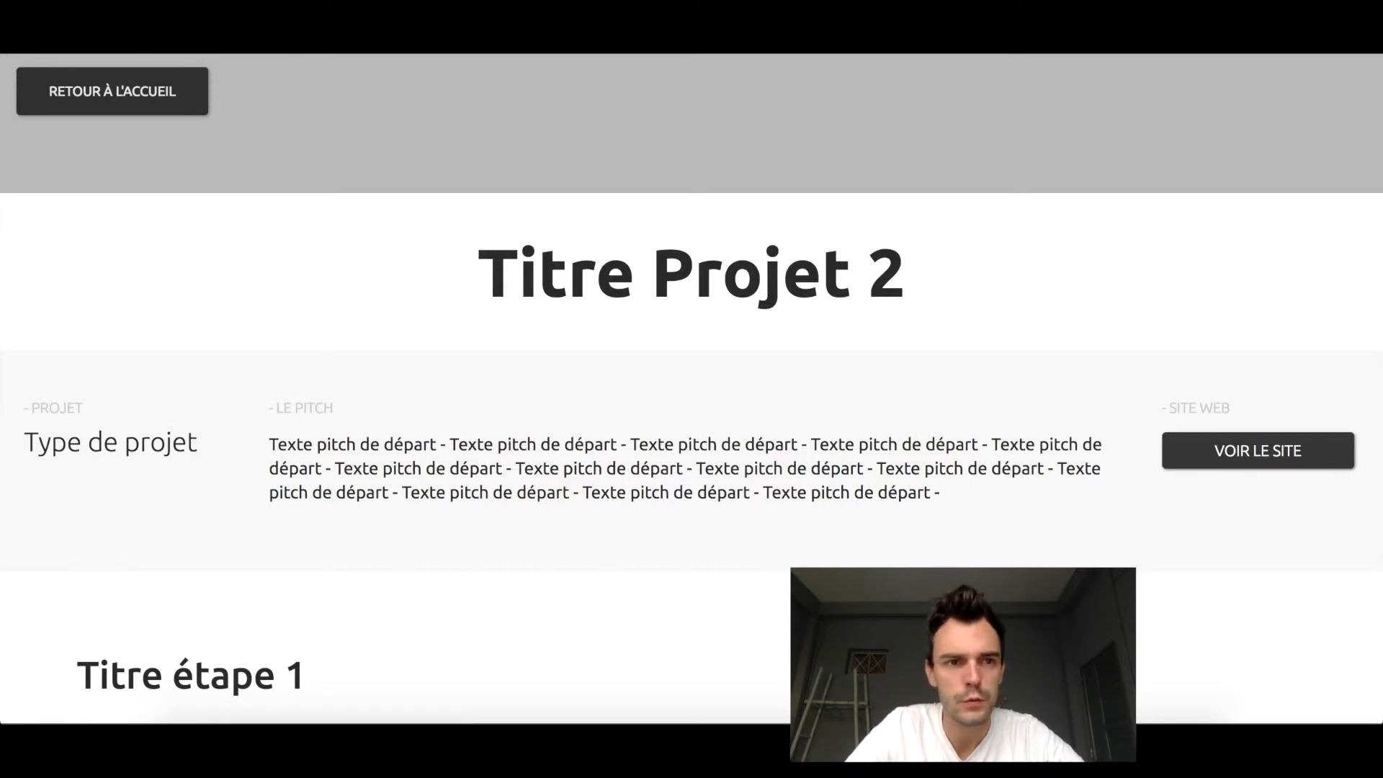
{"action": "key", "text": "ctrl+shift+p"}
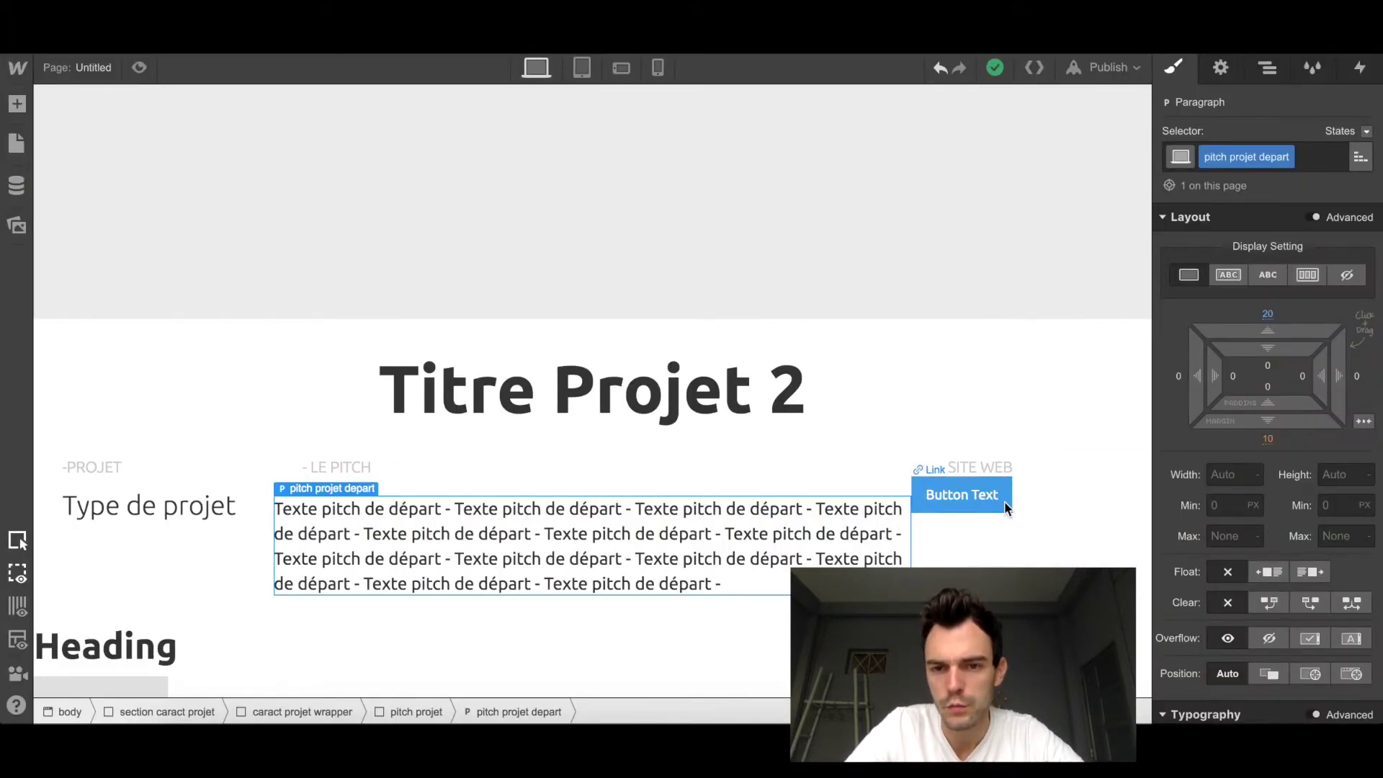
{"action": "left_click", "coordinate": [1004, 500]}
{"action": "left_click", "coordinate": [1217, 159]}
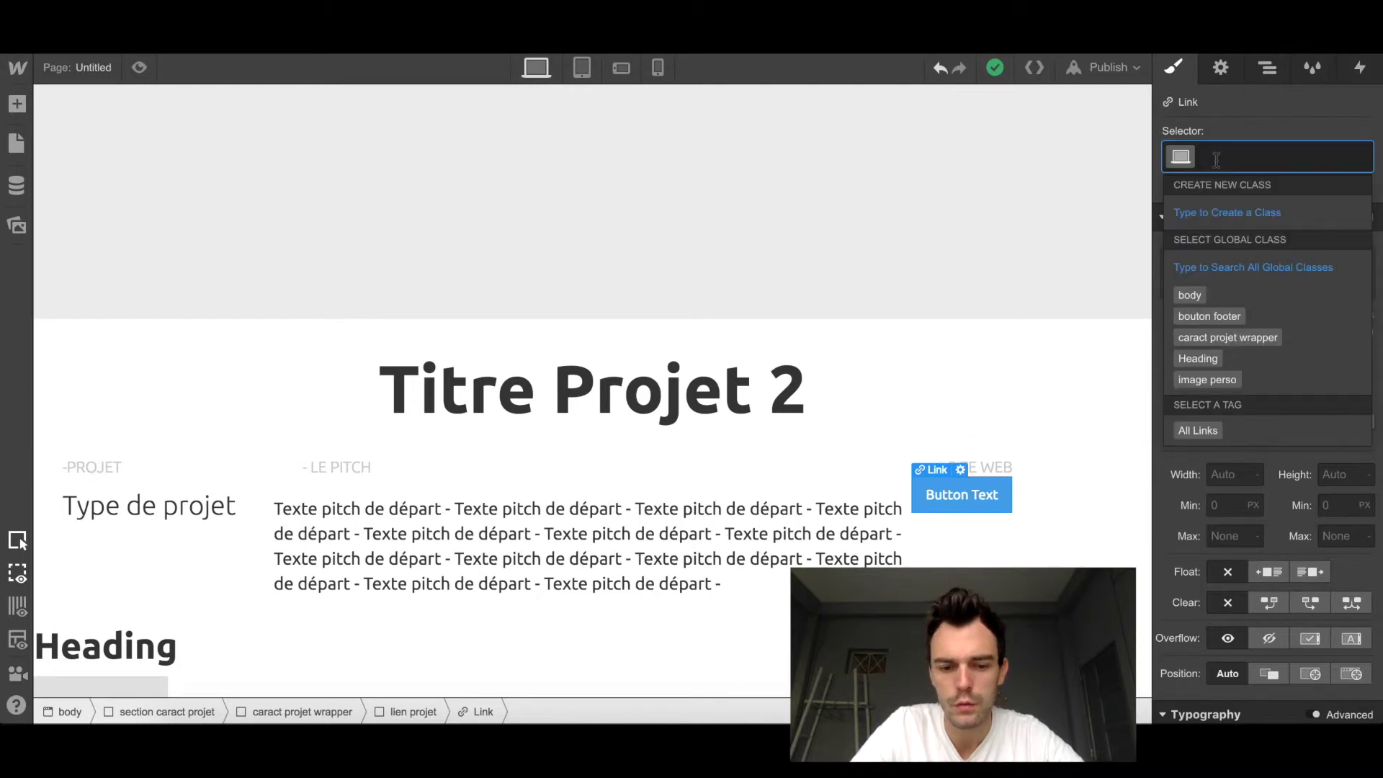
{"action": "type", "text": "bouton carac"}
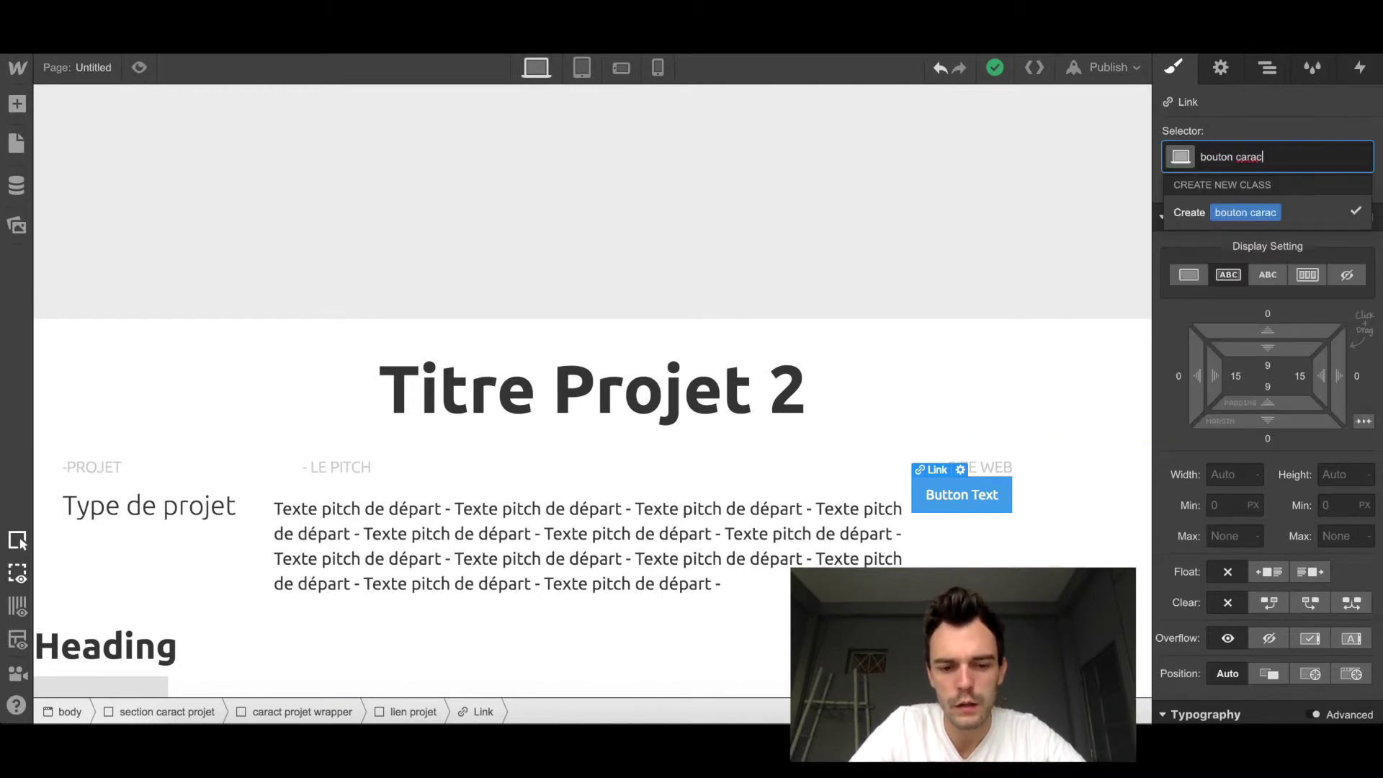
{"action": "type", "text": "t projet"}
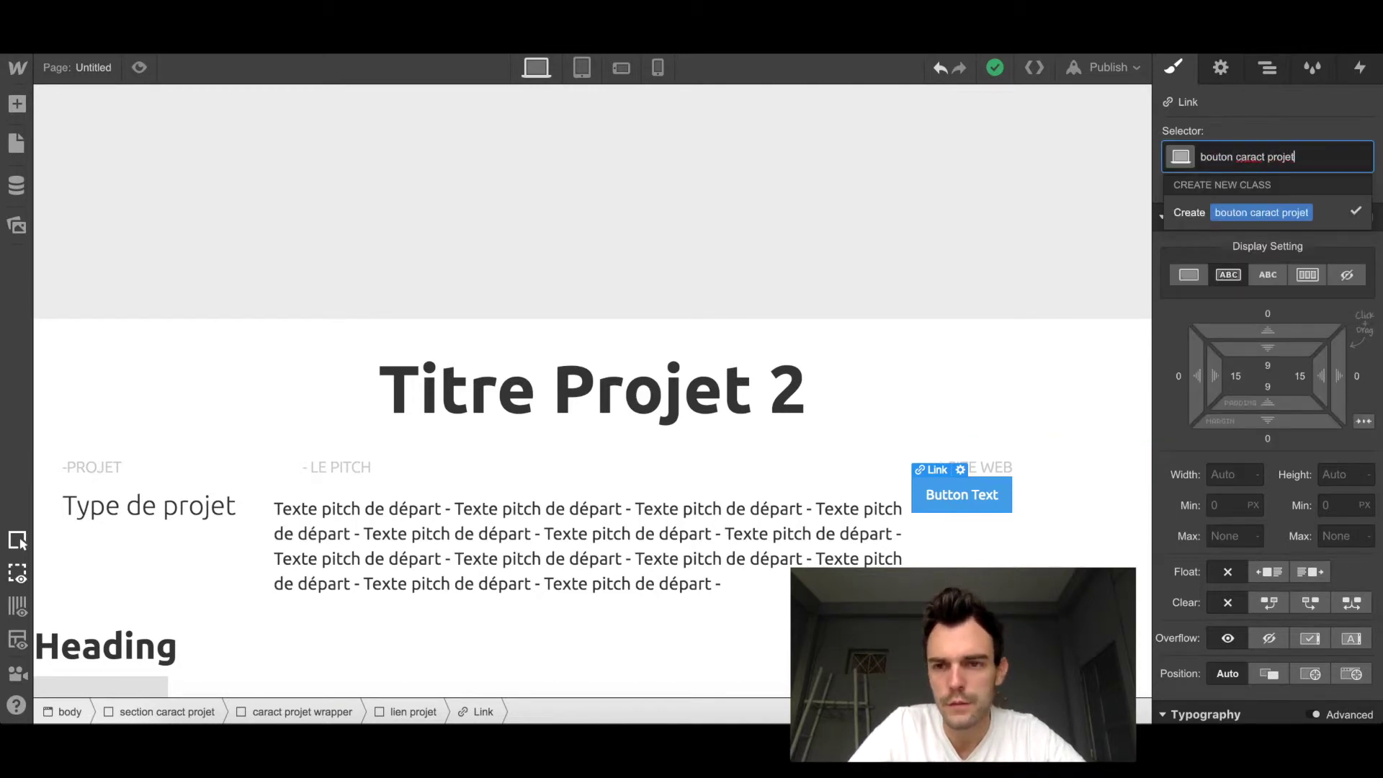
{"action": "key", "text": "Return"}
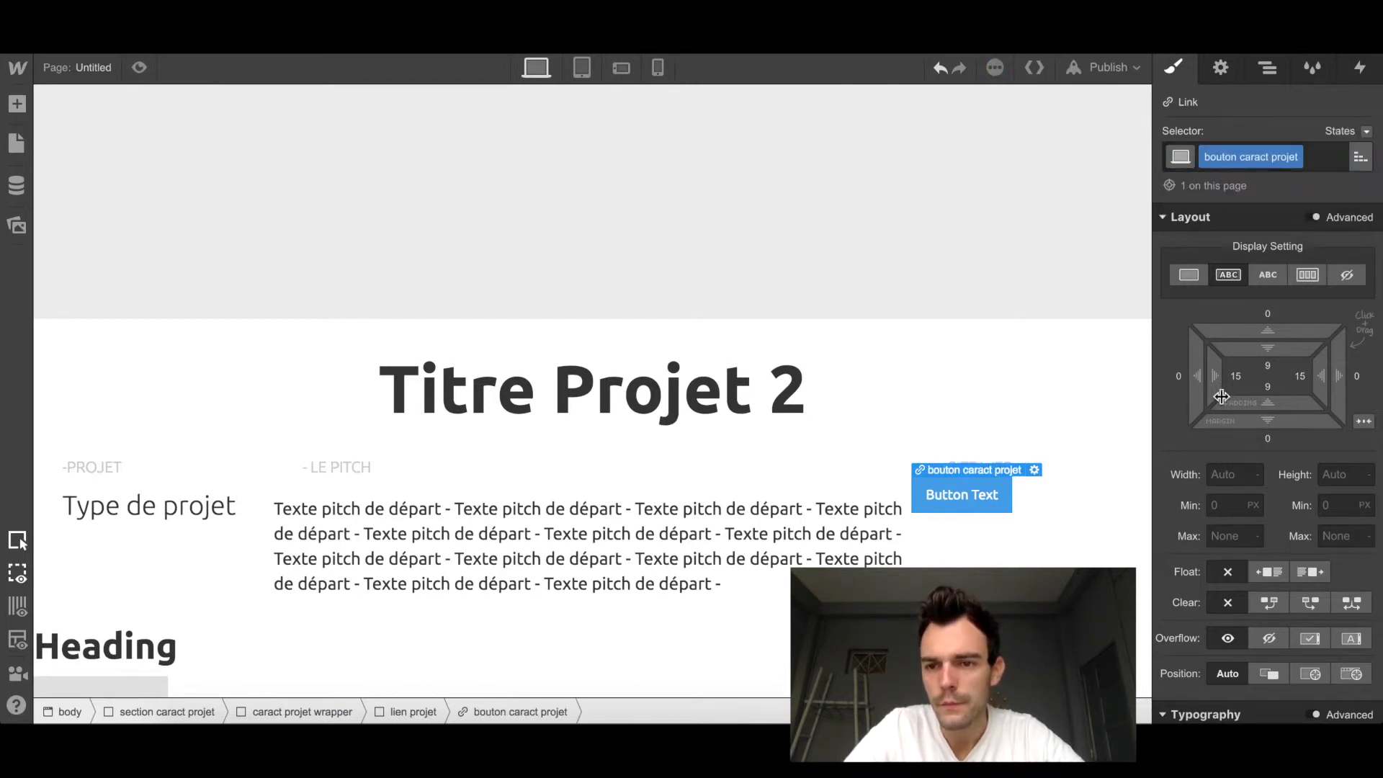
Step: Set the site link button's width to 200 px and change its text to "Voir le site"
{"action": "left_click", "coordinate": [1225, 475]}
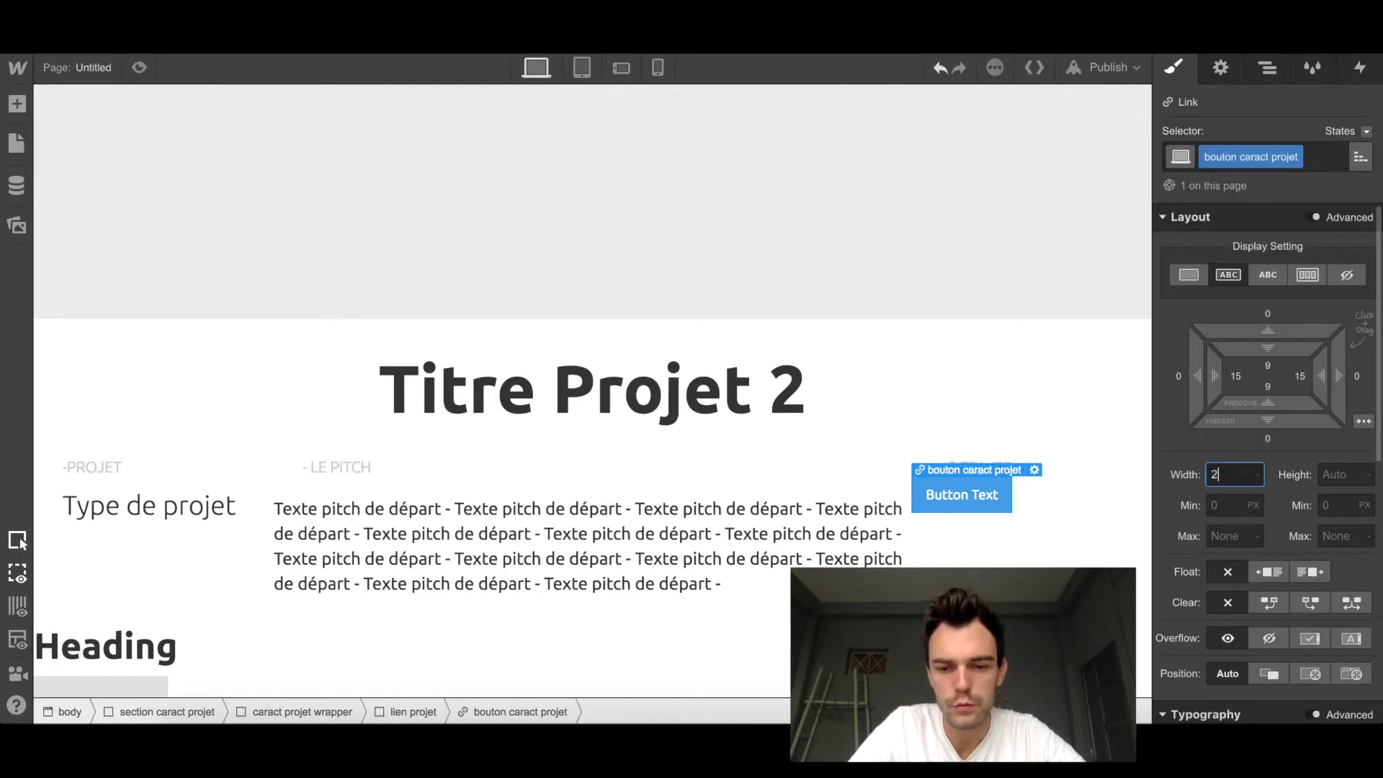
{"action": "key", "text": "Return"}
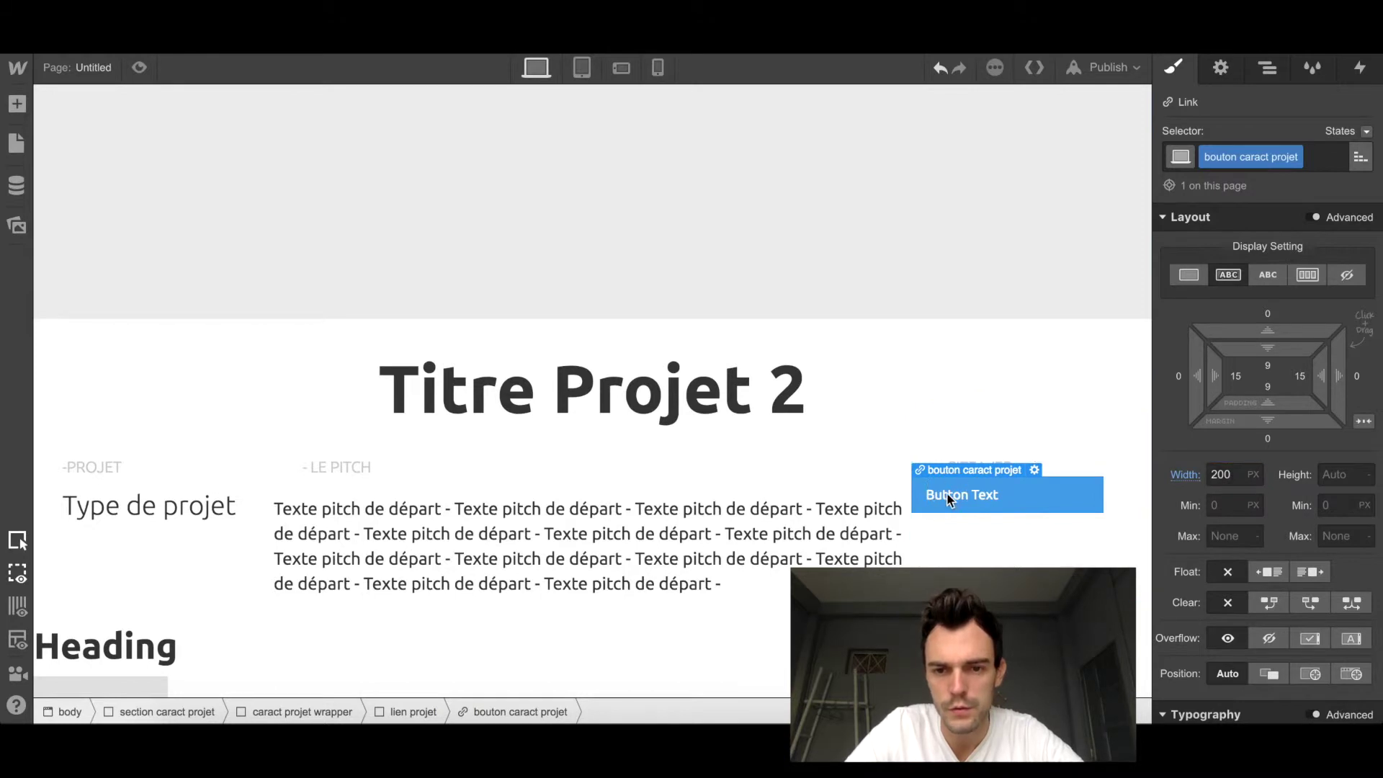
{"action": "double_click", "coordinate": [946, 492]}
{"action": "type", "text": "Voir le site"}
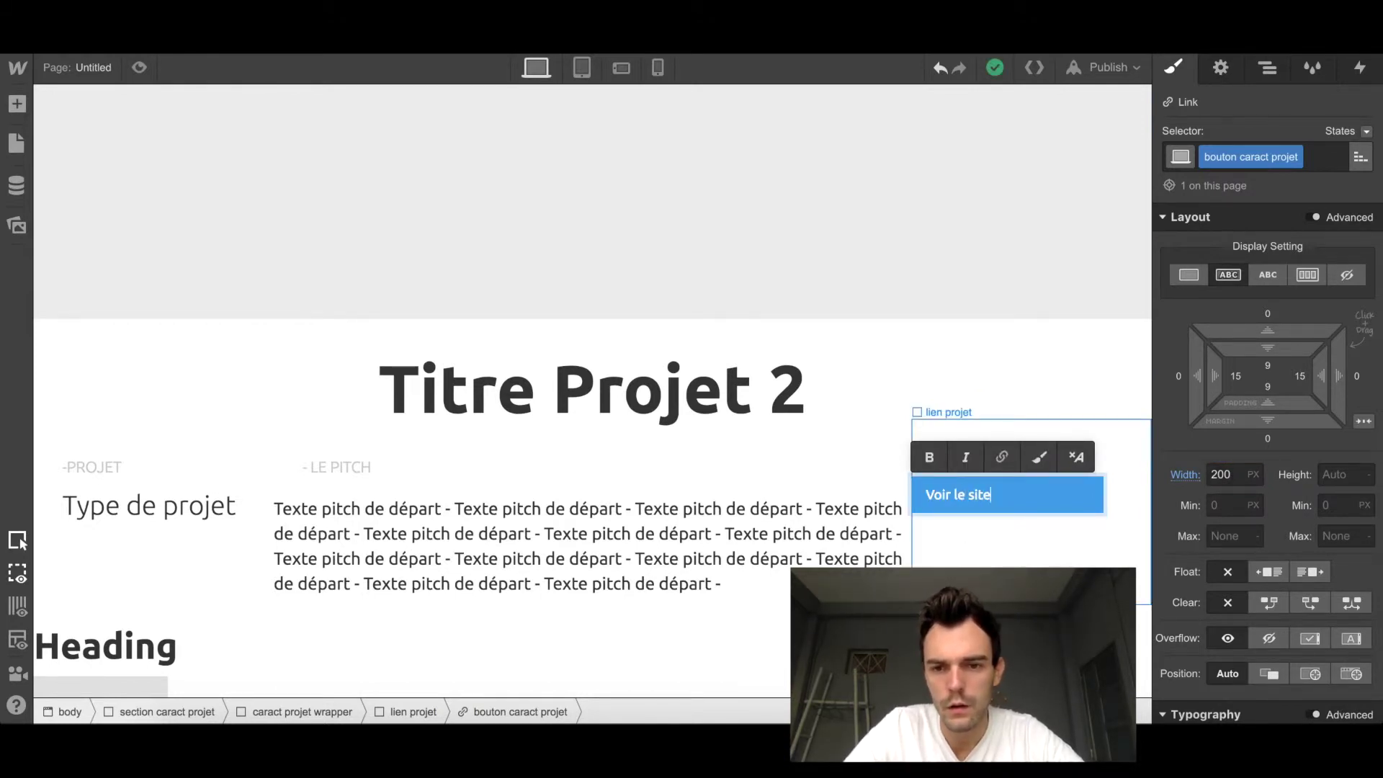
{"action": "key", "text": "Escape"}
{"action": "left_click", "coordinate": [1073, 504]}
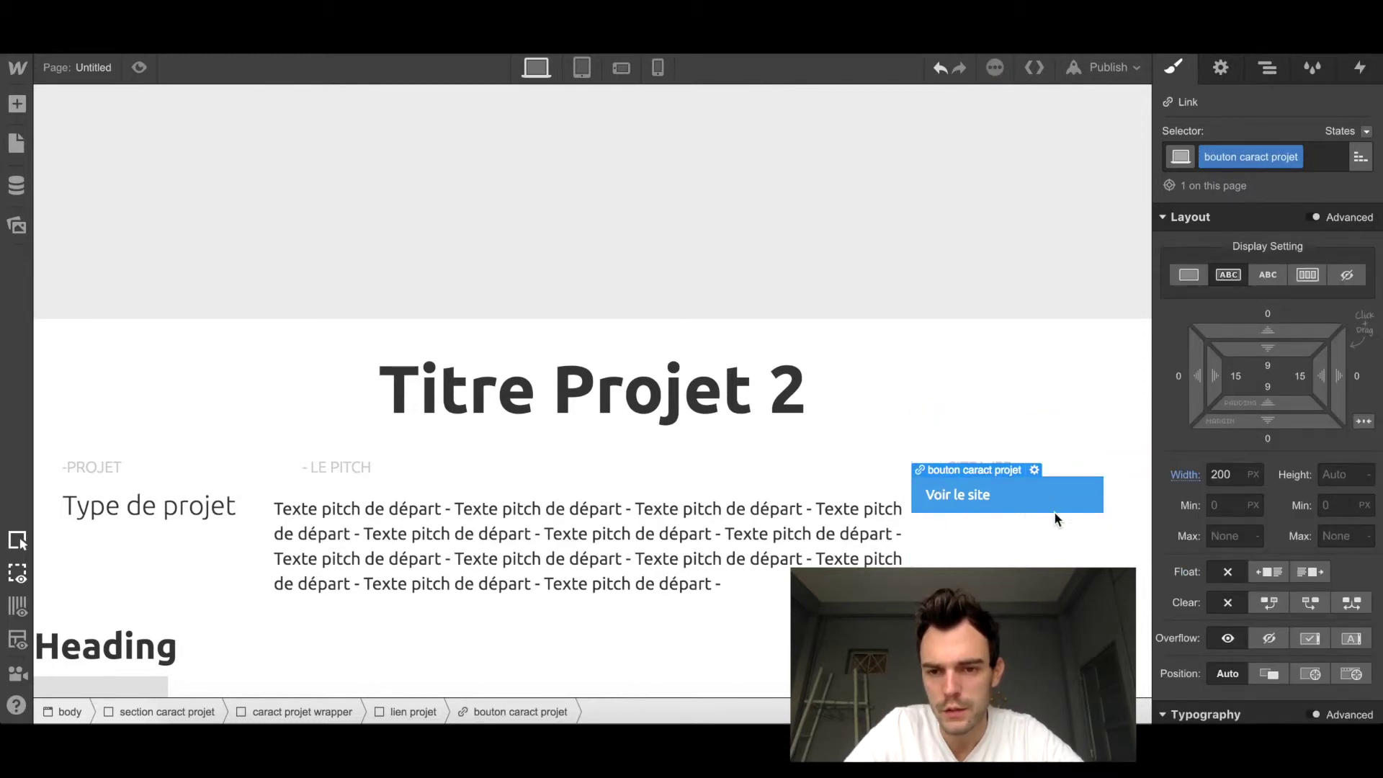
Step: Give the site link button a horizontal flex layout centred on both axes and set its height to 50 px
{"action": "left_click", "coordinate": [1308, 278]}
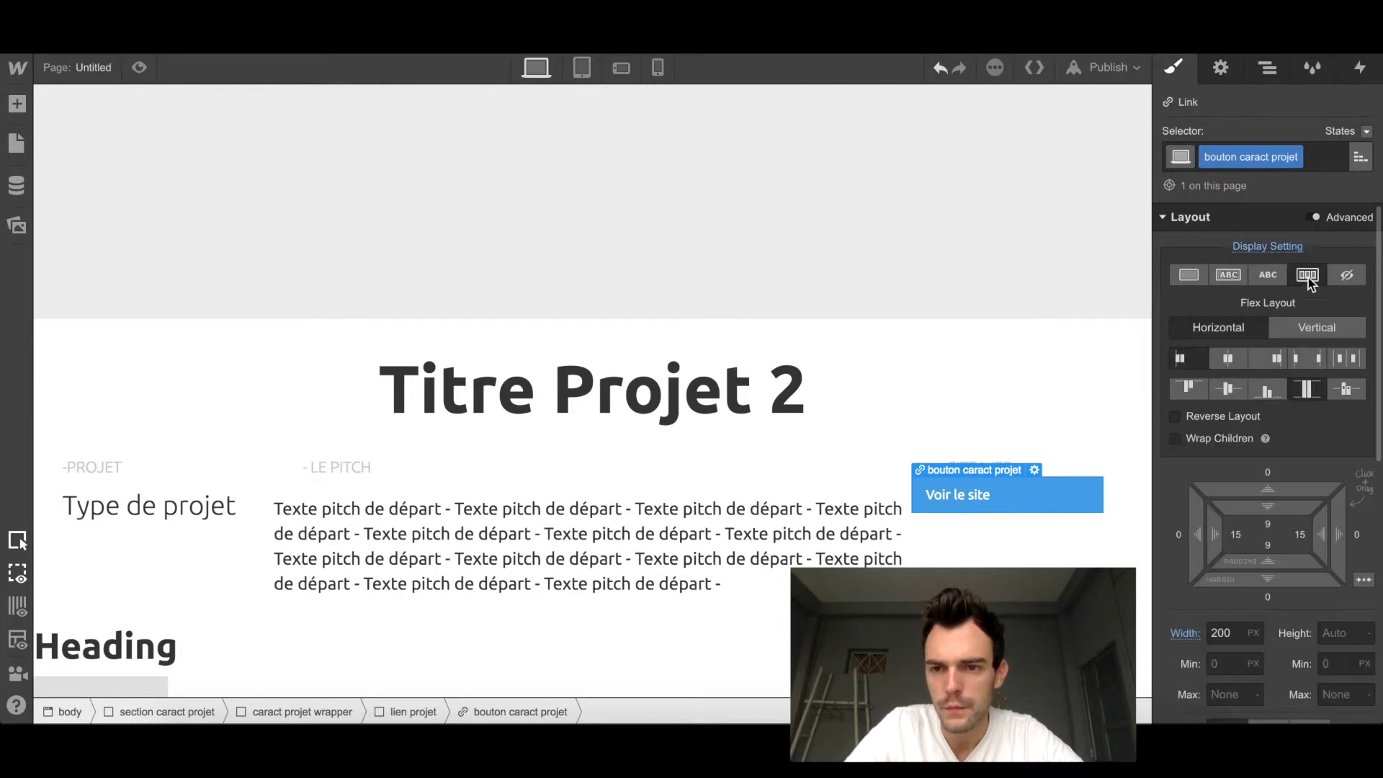
{"action": "left_click", "coordinate": [1229, 358]}
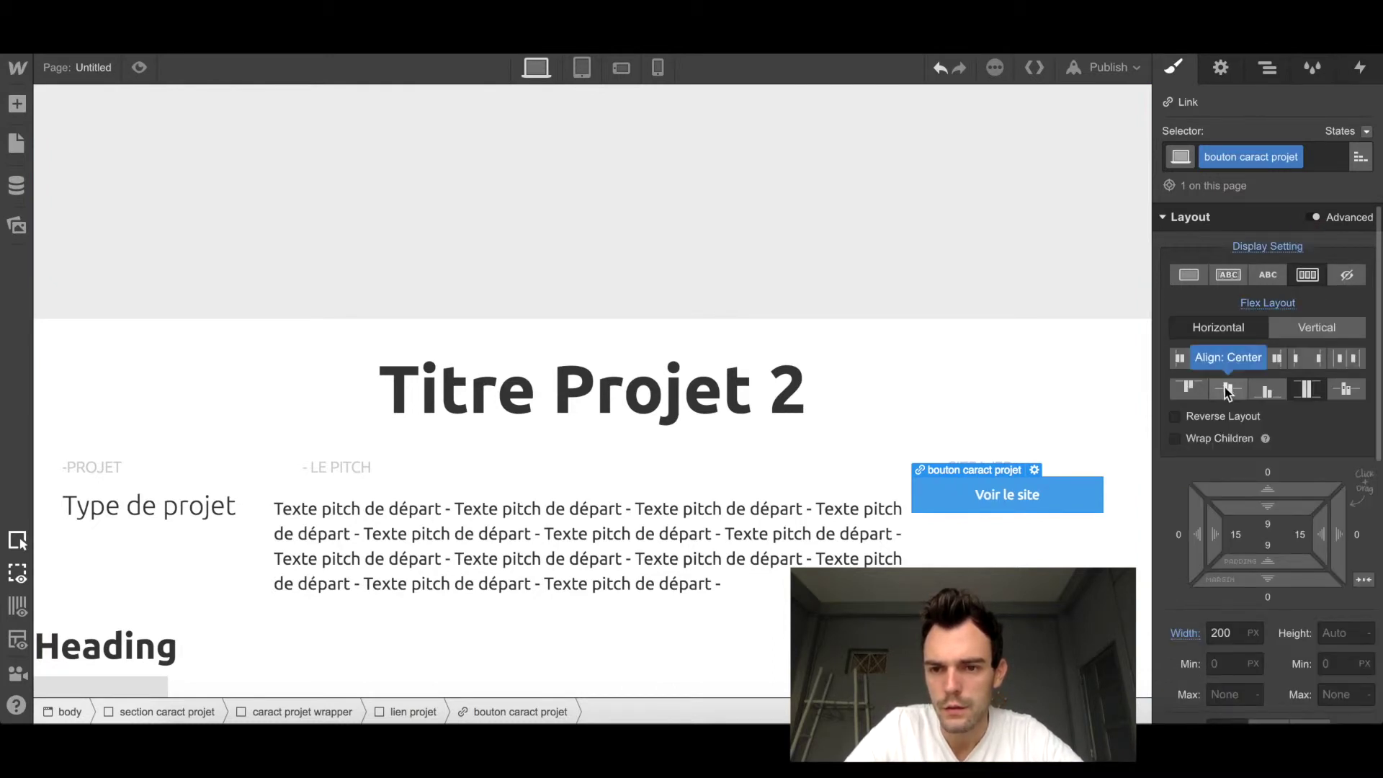
{"action": "left_click", "coordinate": [1226, 389]}
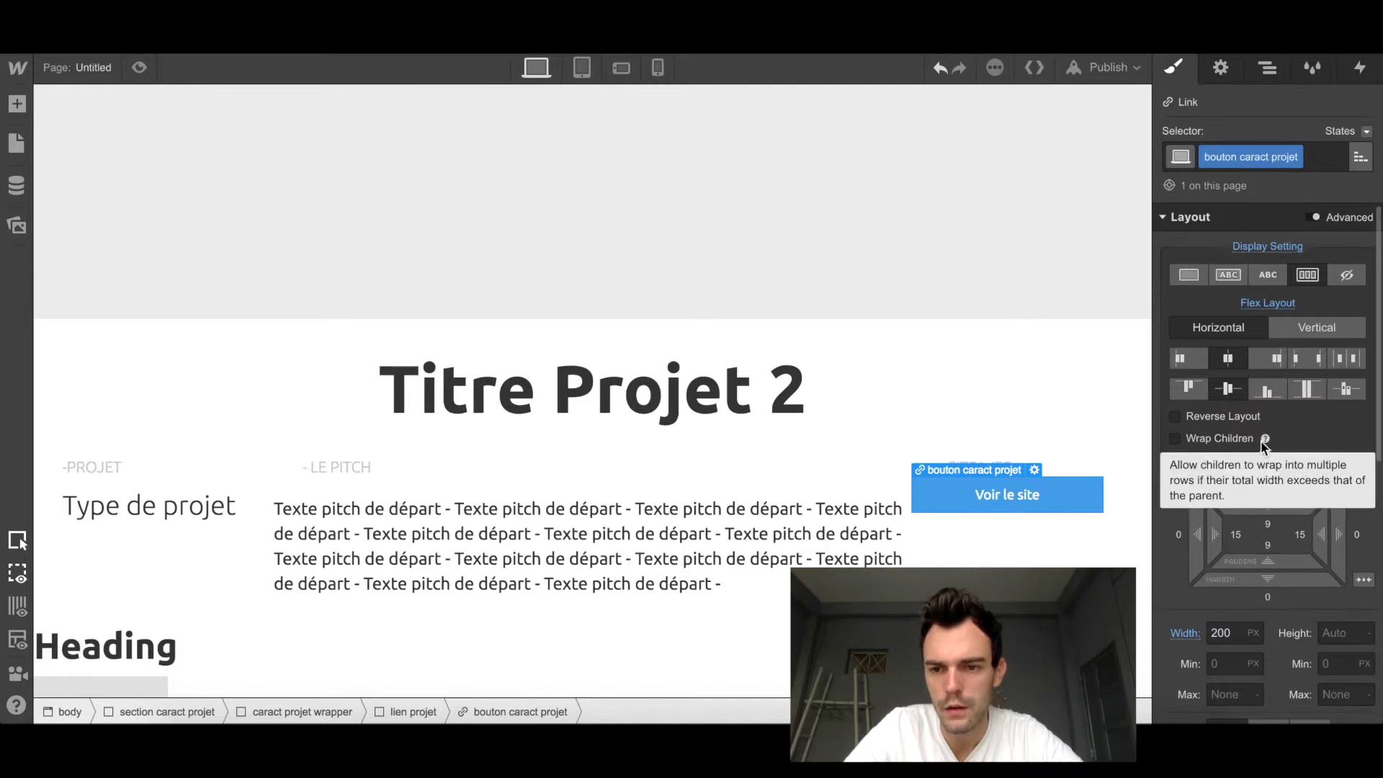
{"action": "left_click", "coordinate": [1336, 632]}
{"action": "scroll", "coordinate": [1303, 504], "scroll_direction": "down", "scroll_amount": 3}
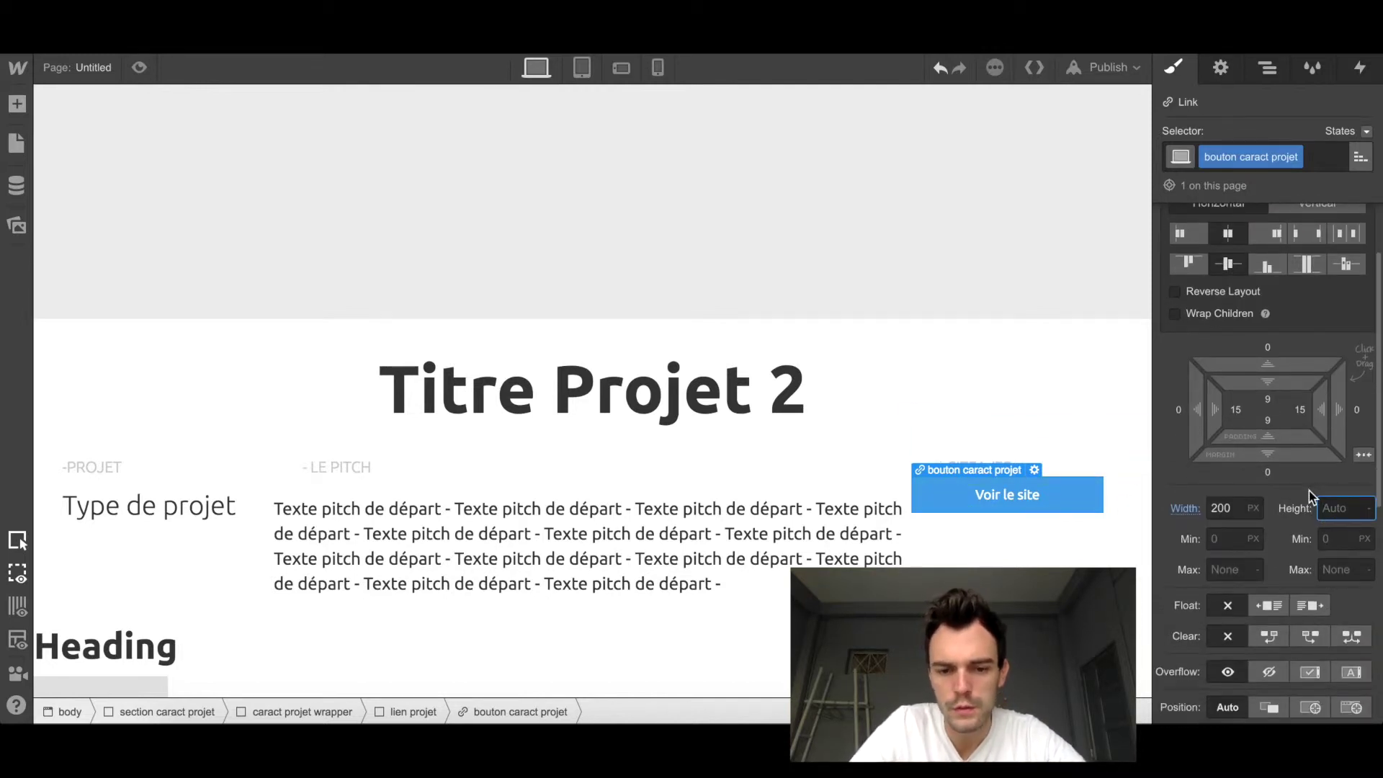
{"action": "key", "text": "Return"}
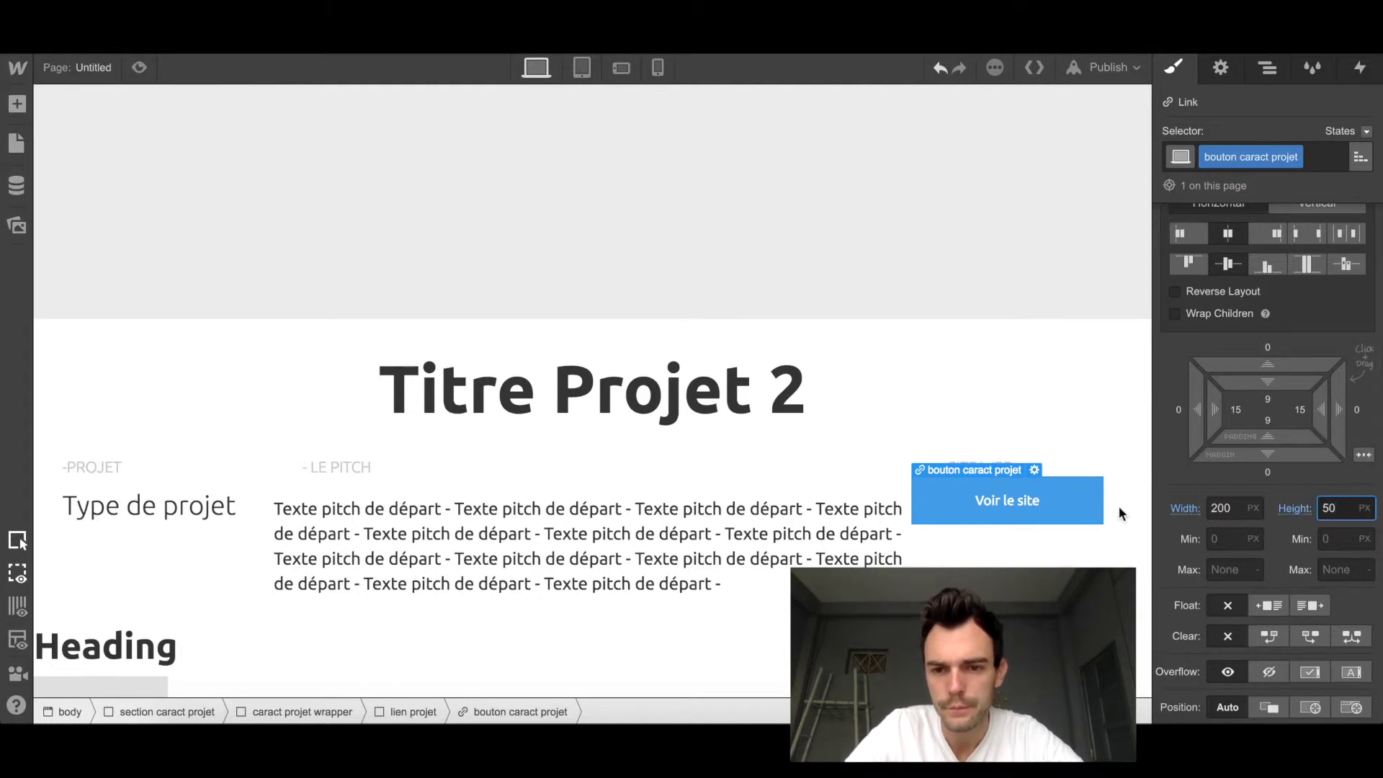
Step: Make the site link button's text all caps and set its font size to 18 px
{"action": "scroll", "coordinate": [1254, 560], "scroll_direction": "down", "scroll_amount": 6}
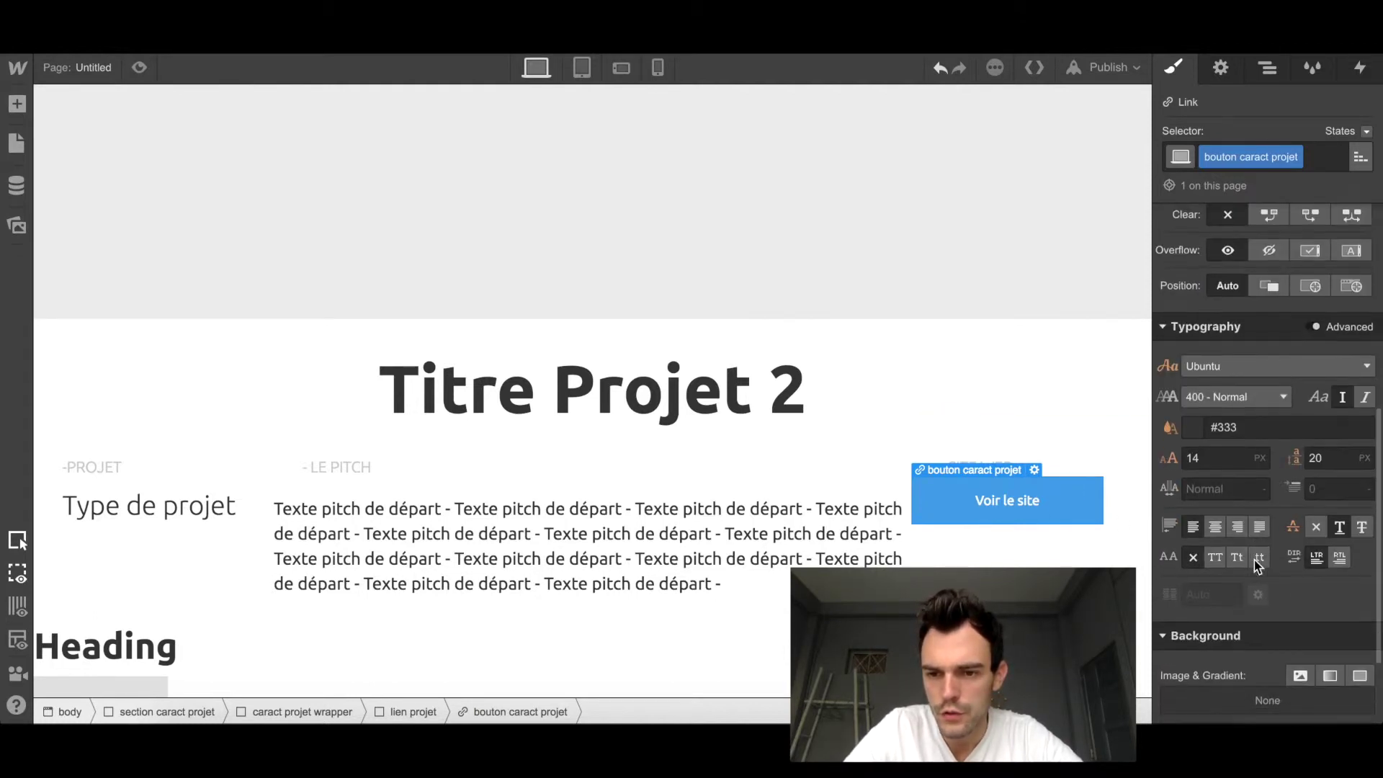
{"action": "left_click", "coordinate": [1216, 559]}
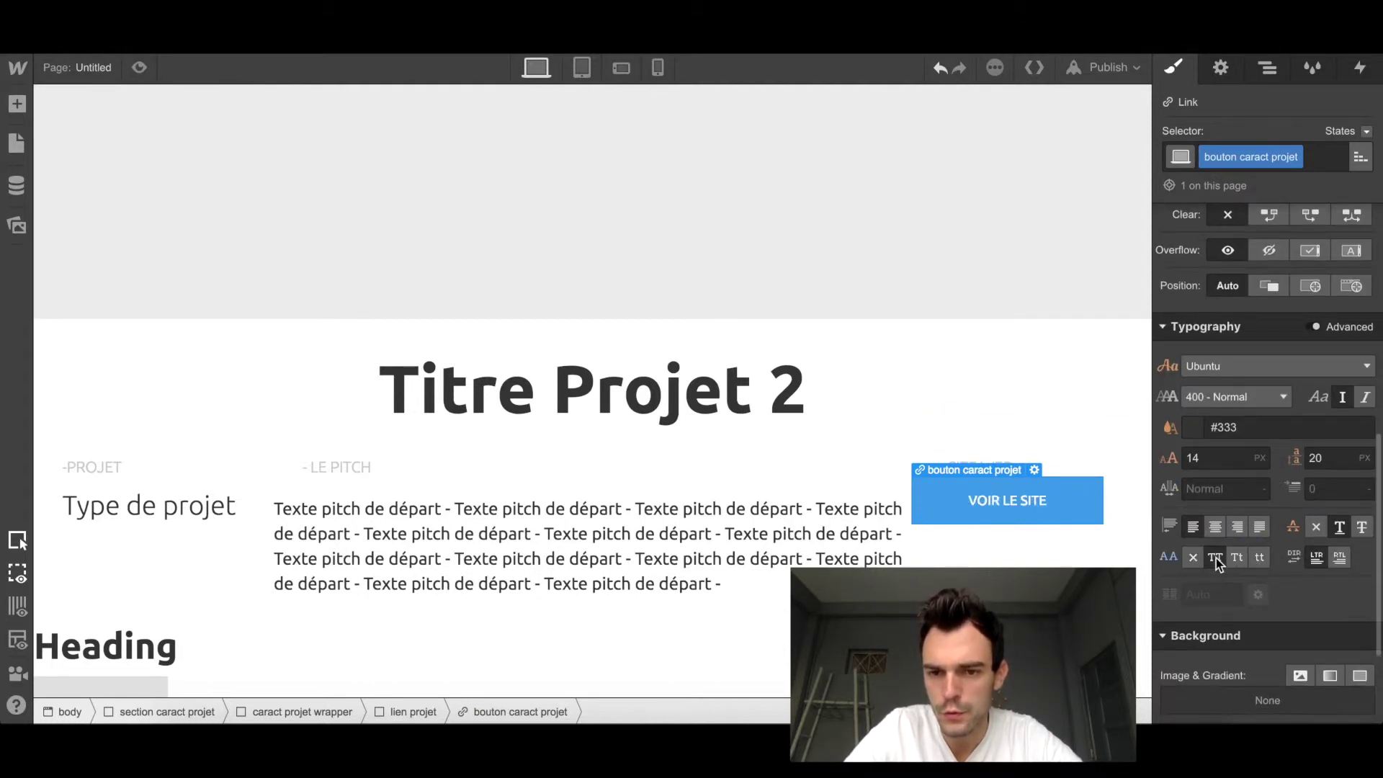
{"action": "left_click", "coordinate": [1208, 460]}
{"action": "key", "text": "Up"}
{"action": "key", "text": "Up"}
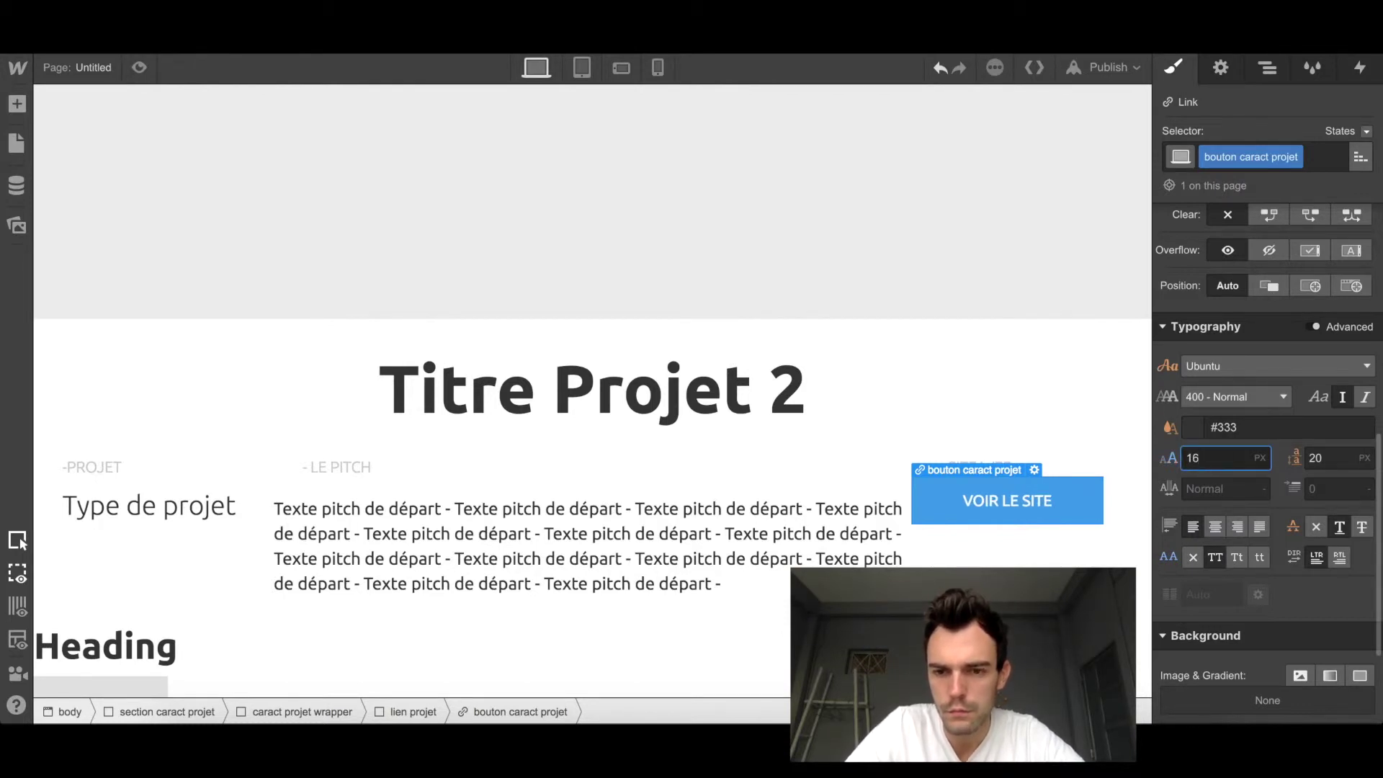
{"action": "key", "text": "Up"}
{"action": "key", "text": "Up"}
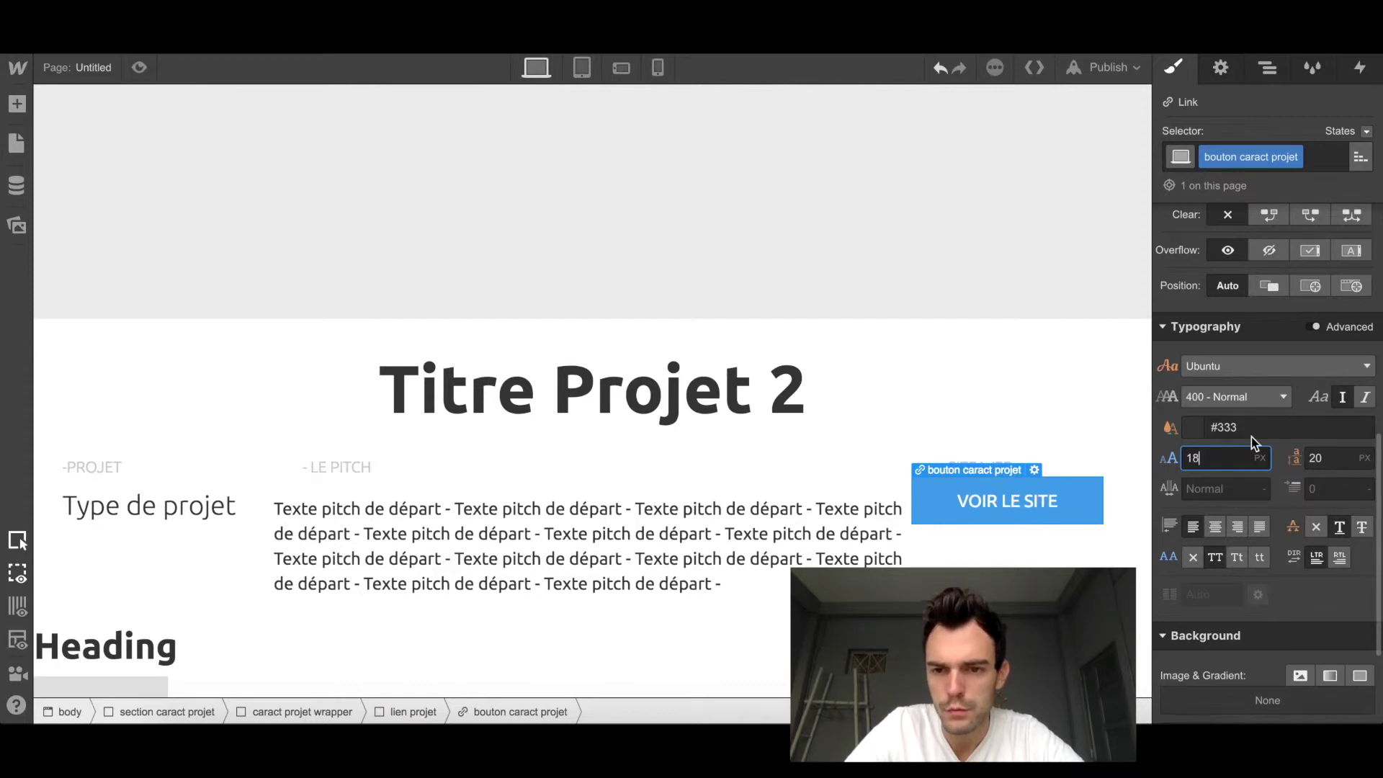
Step: Set the site link button's font weight to 300 - Light and its font size to 16 px
{"action": "left_click", "coordinate": [1237, 396]}
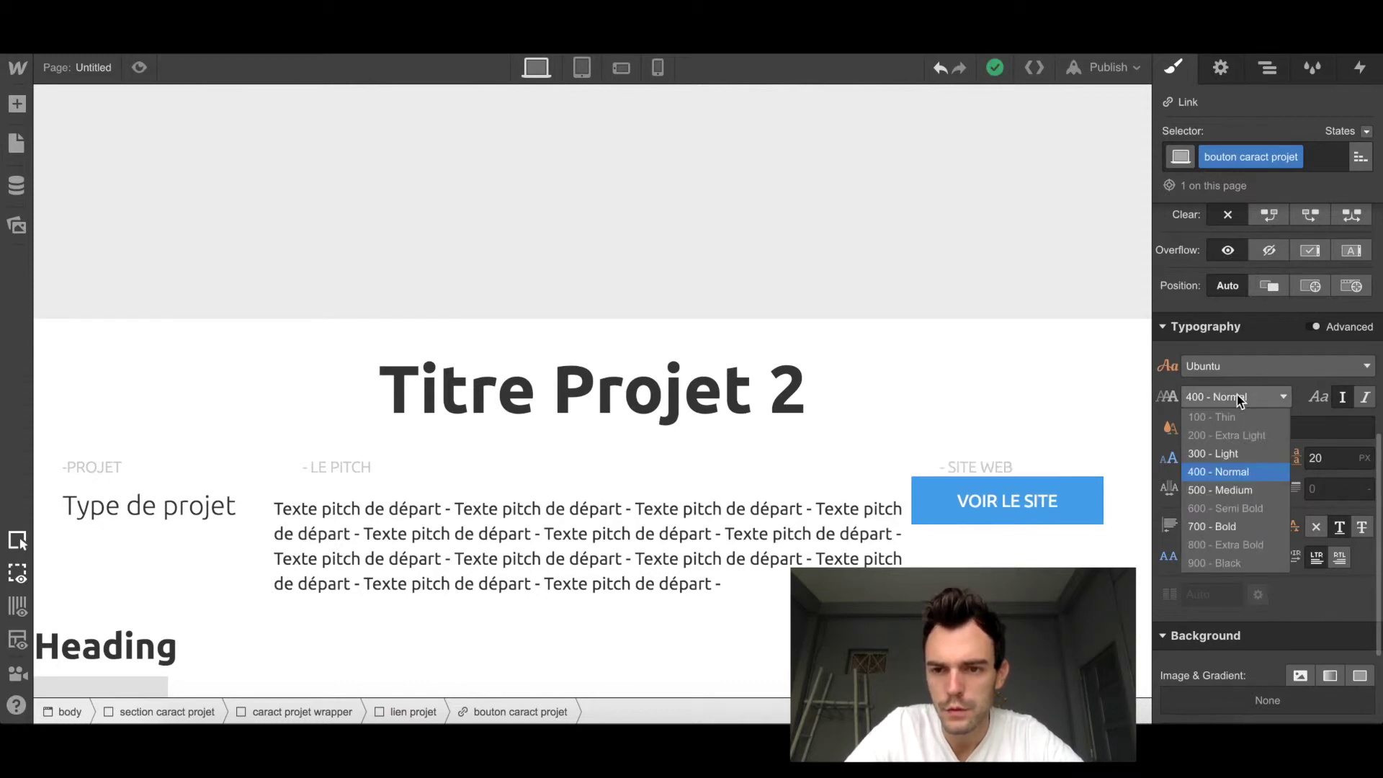
{"action": "left_click", "coordinate": [1234, 449]}
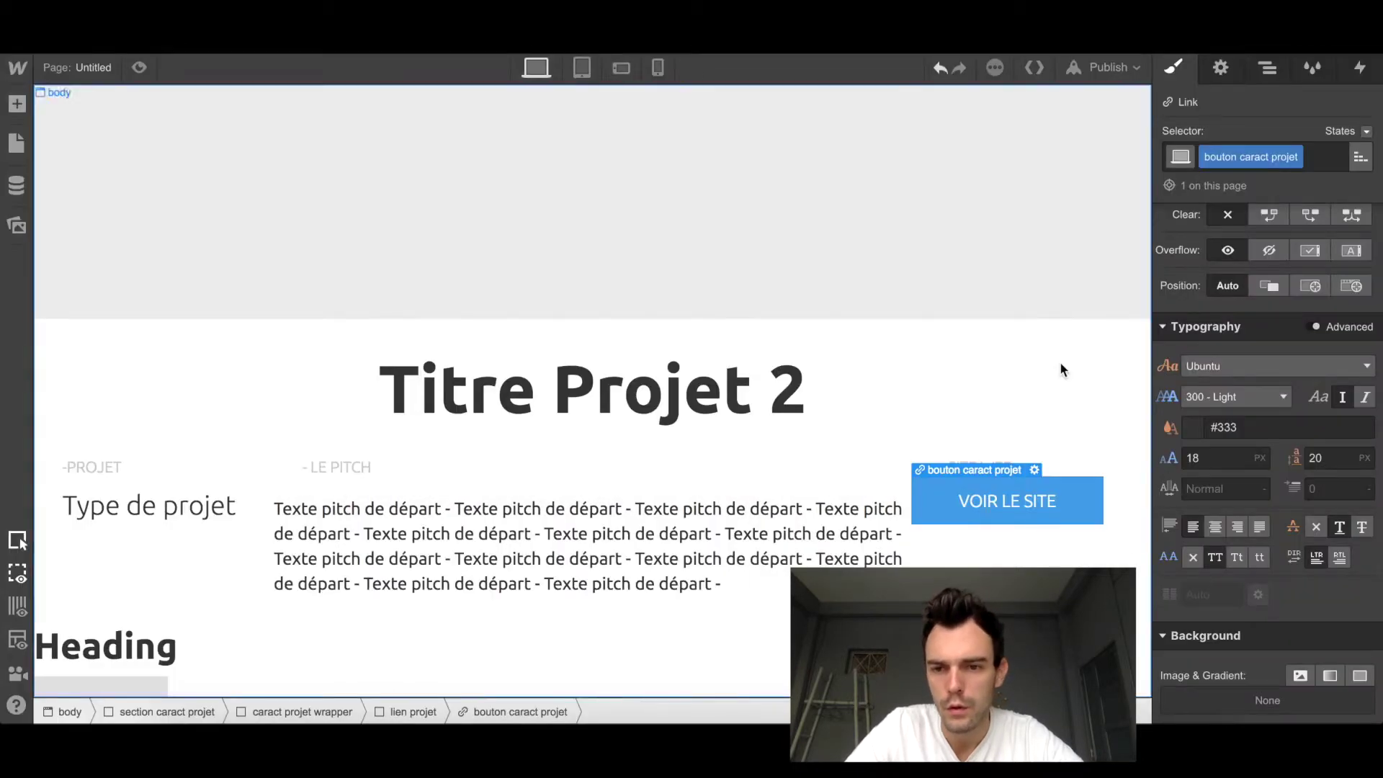
{"action": "left_click", "coordinate": [1215, 458]}
{"action": "type", "text": "18"}
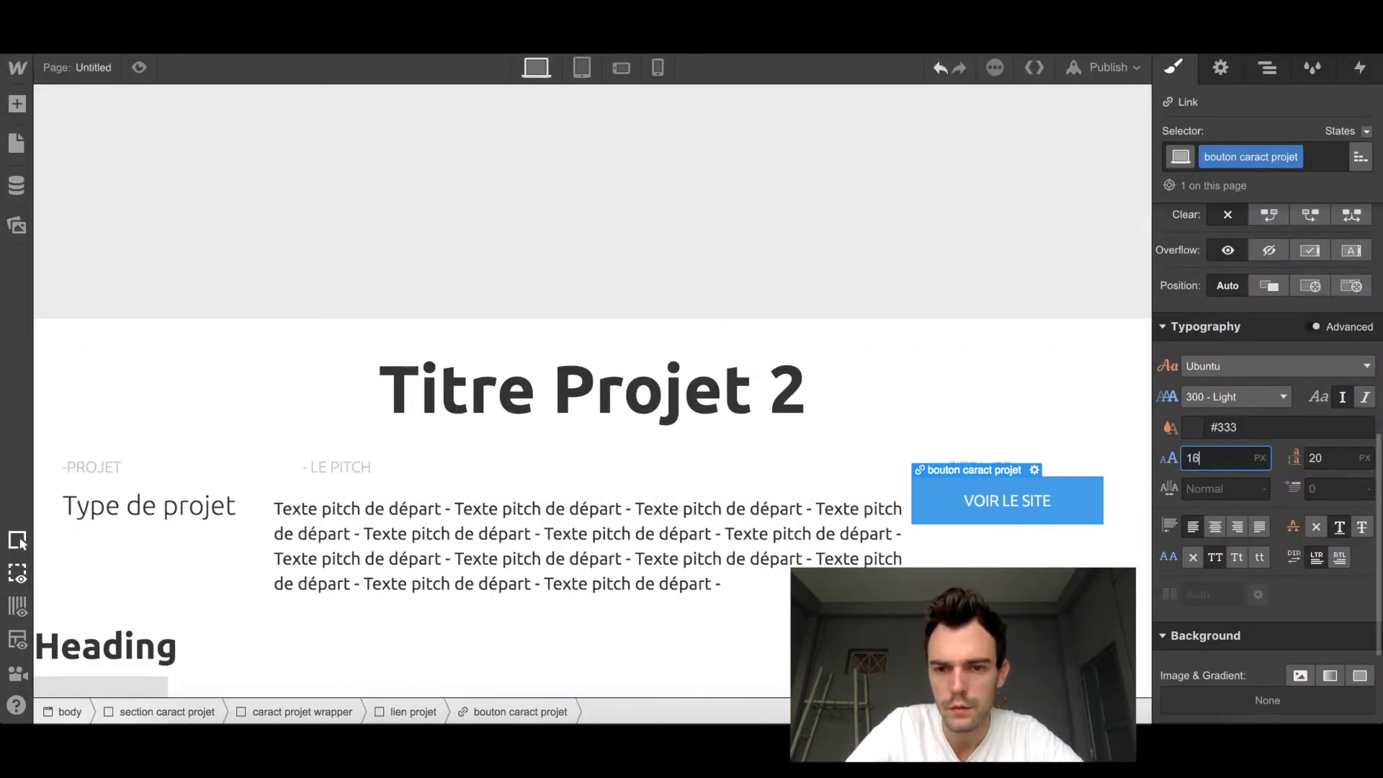
{"action": "left_click", "coordinate": [1083, 460]}
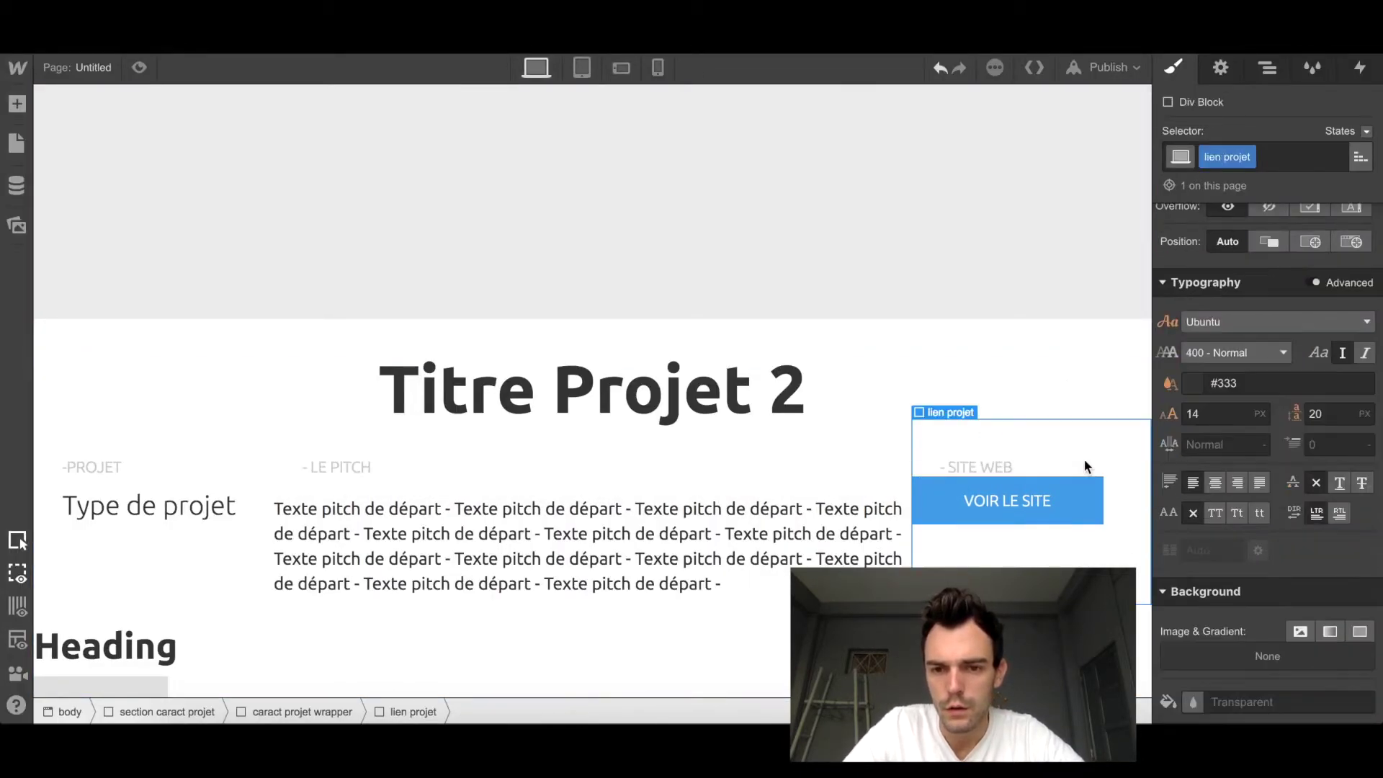
{"action": "left_click", "coordinate": [1074, 498]}
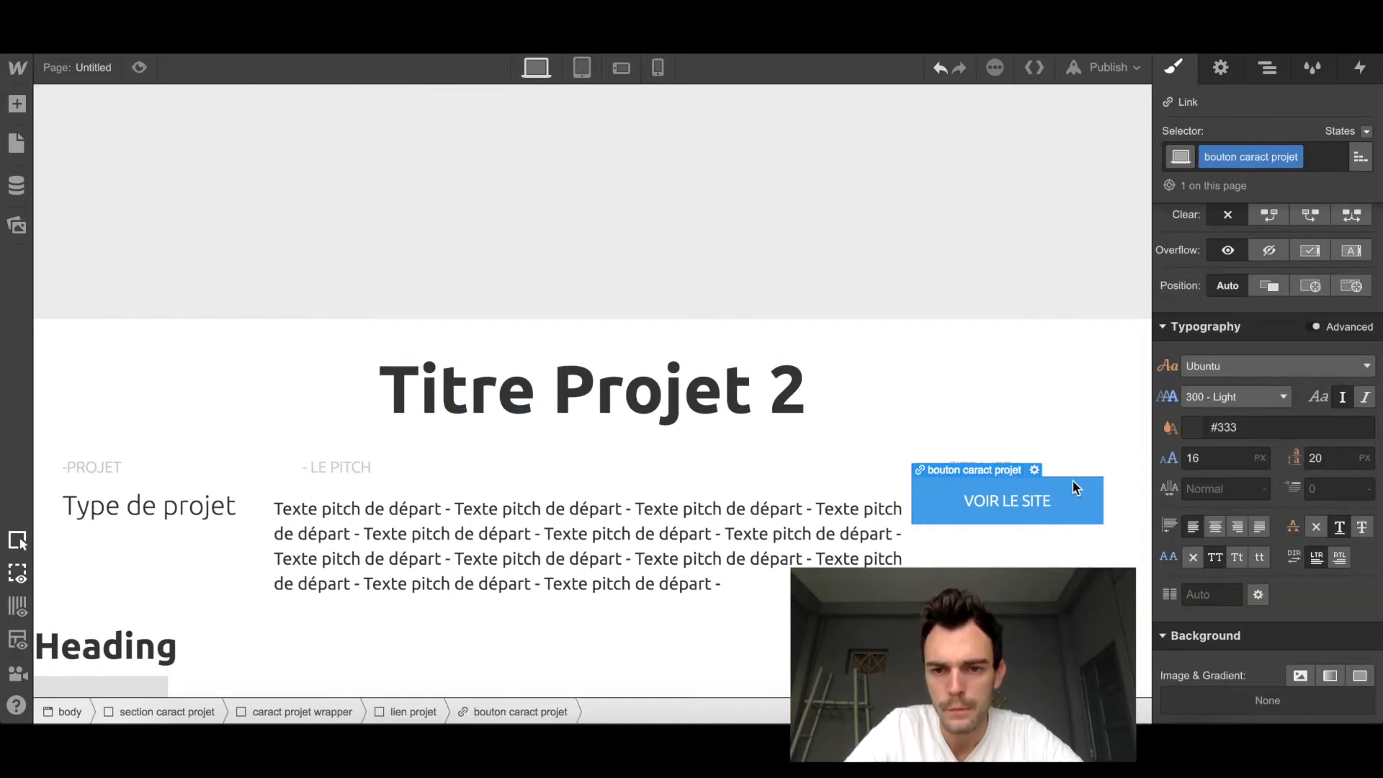
Step: Give the site link button a top margin of 20 px and a left margin of 30 px
{"action": "scroll", "coordinate": [1246, 384], "scroll_direction": "up", "scroll_amount": 4}
{"action": "scroll", "coordinate": [1245, 381], "scroll_direction": "up", "scroll_amount": 2}
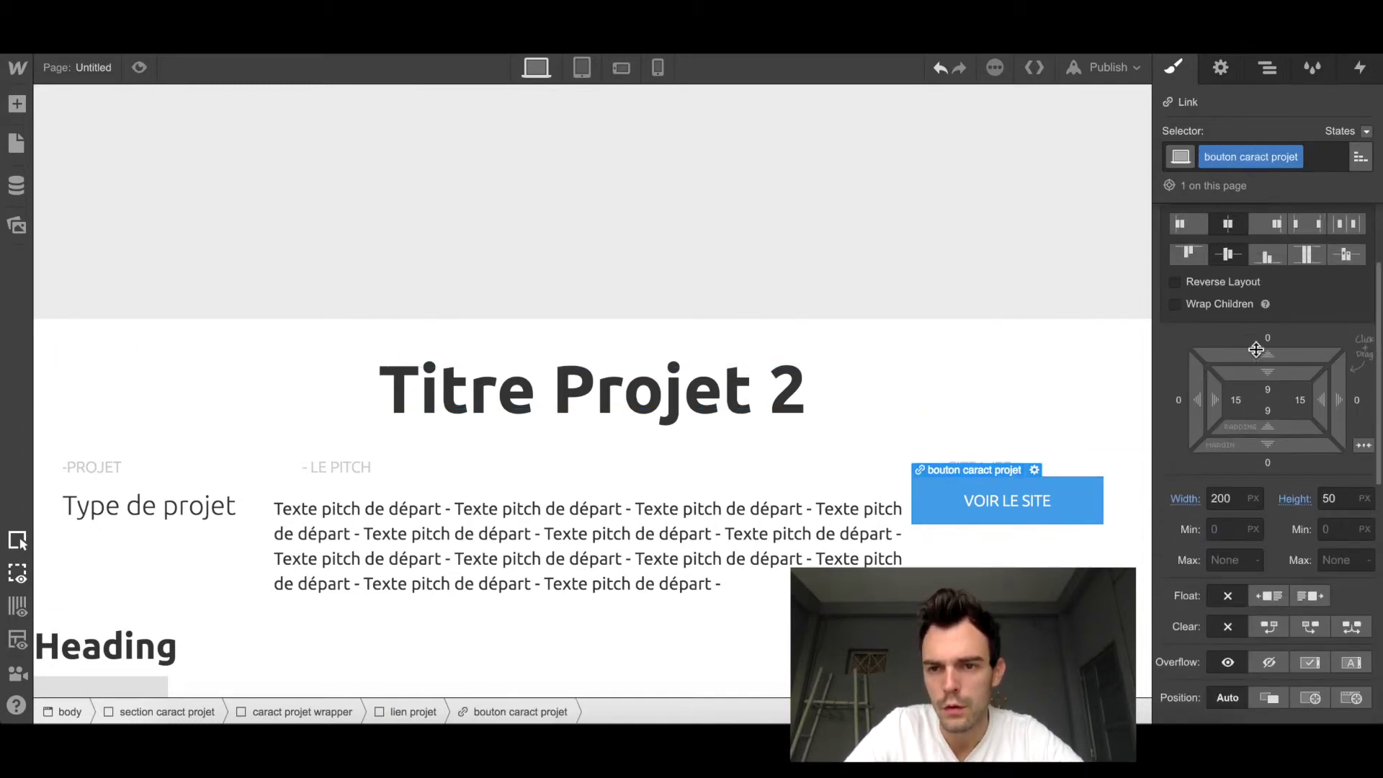
{"action": "left_click", "coordinate": [1268, 340]}
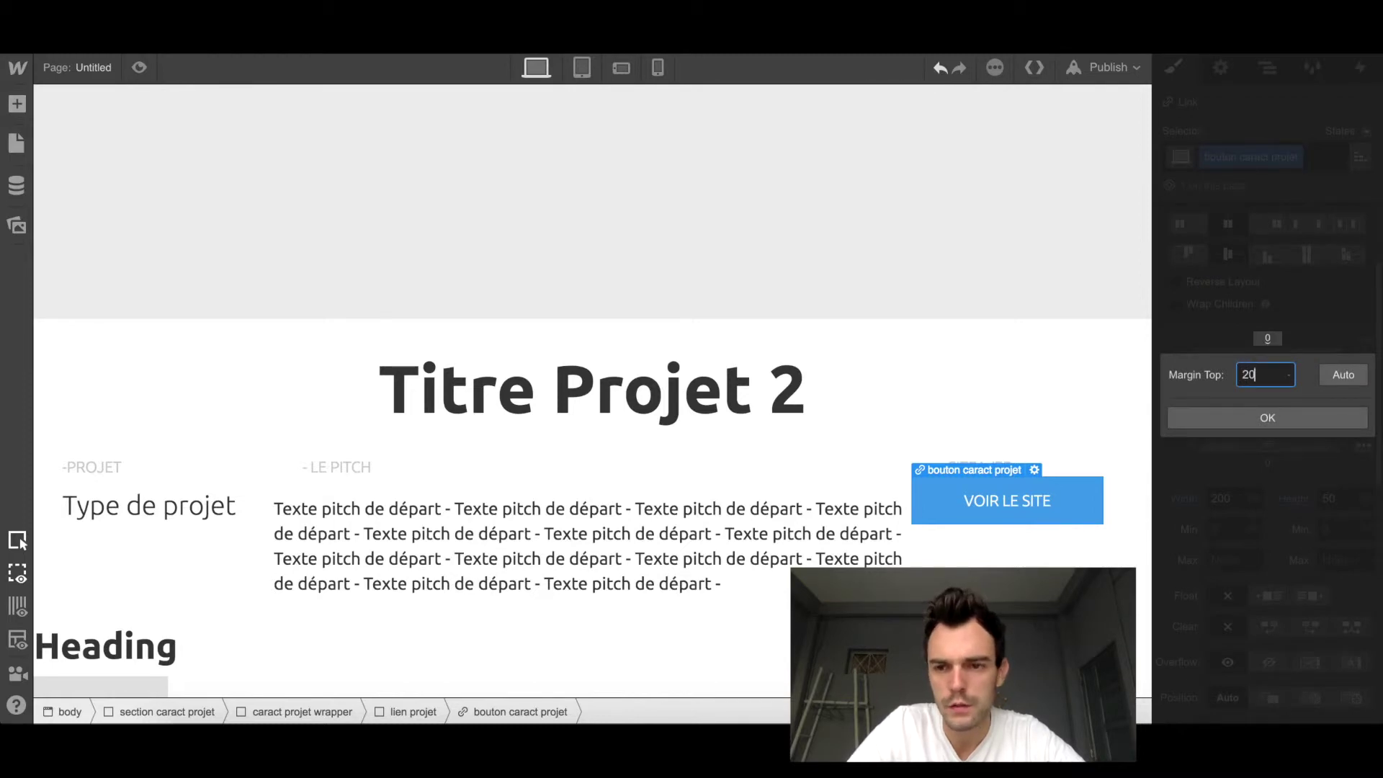
{"action": "type", "text": "20"}
{"action": "key", "text": "Return"}
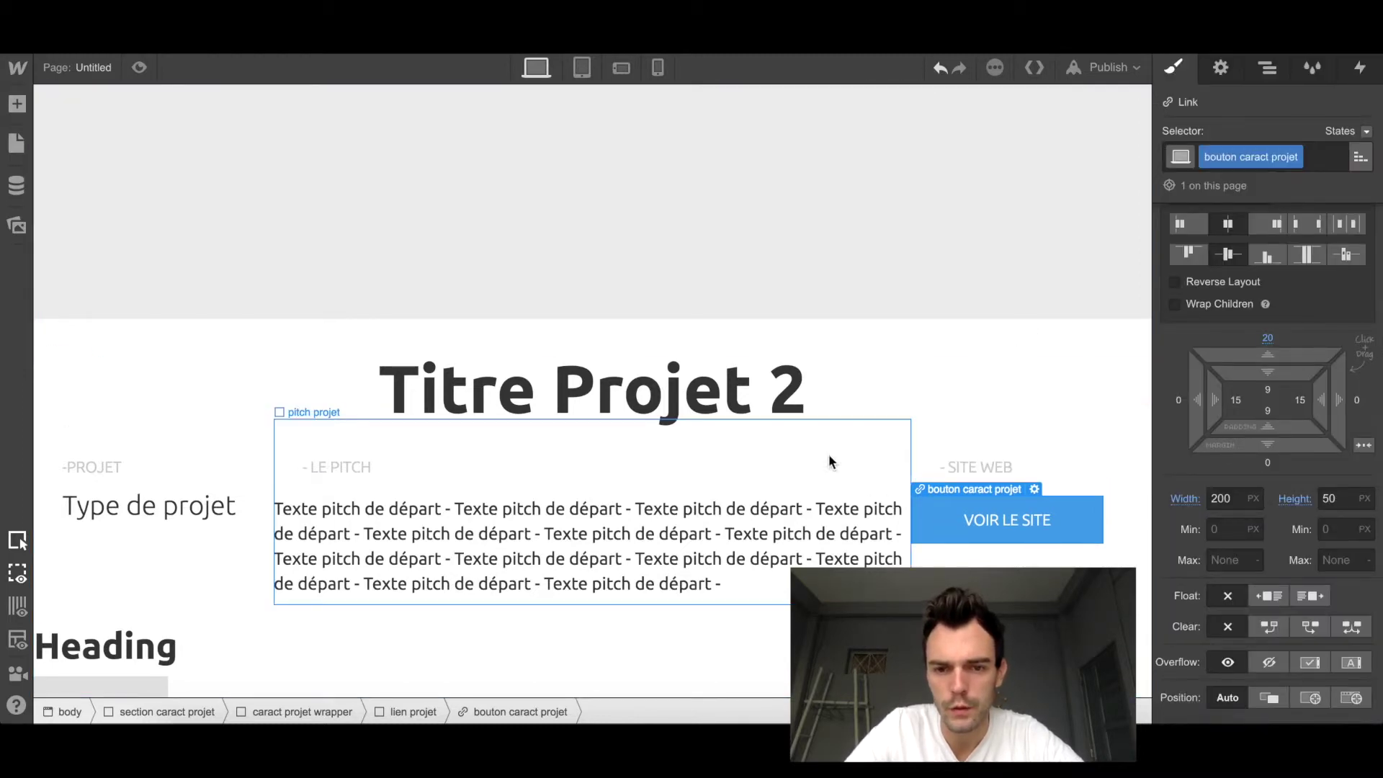
{"action": "left_click", "coordinate": [1178, 401]}
{"action": "type", "text": "30"}
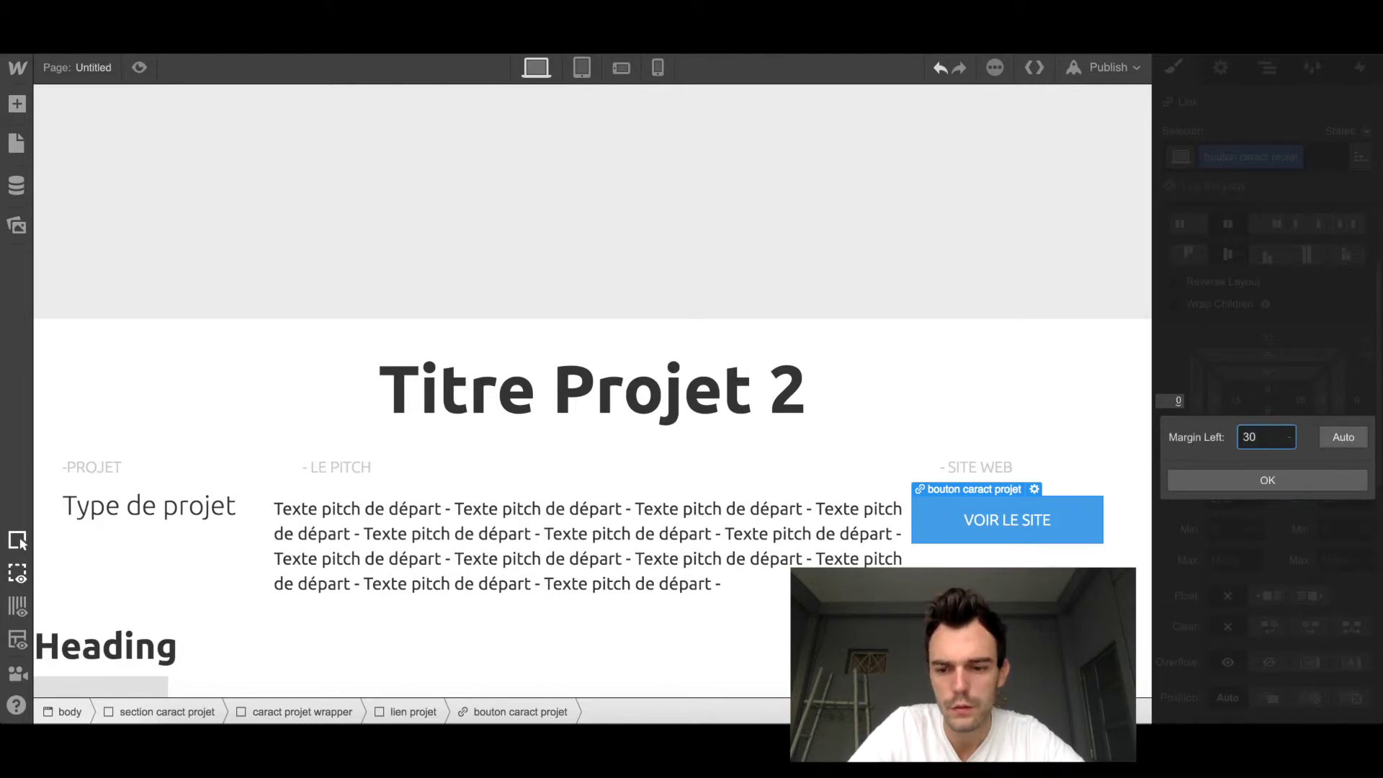
{"action": "key", "text": "Return"}
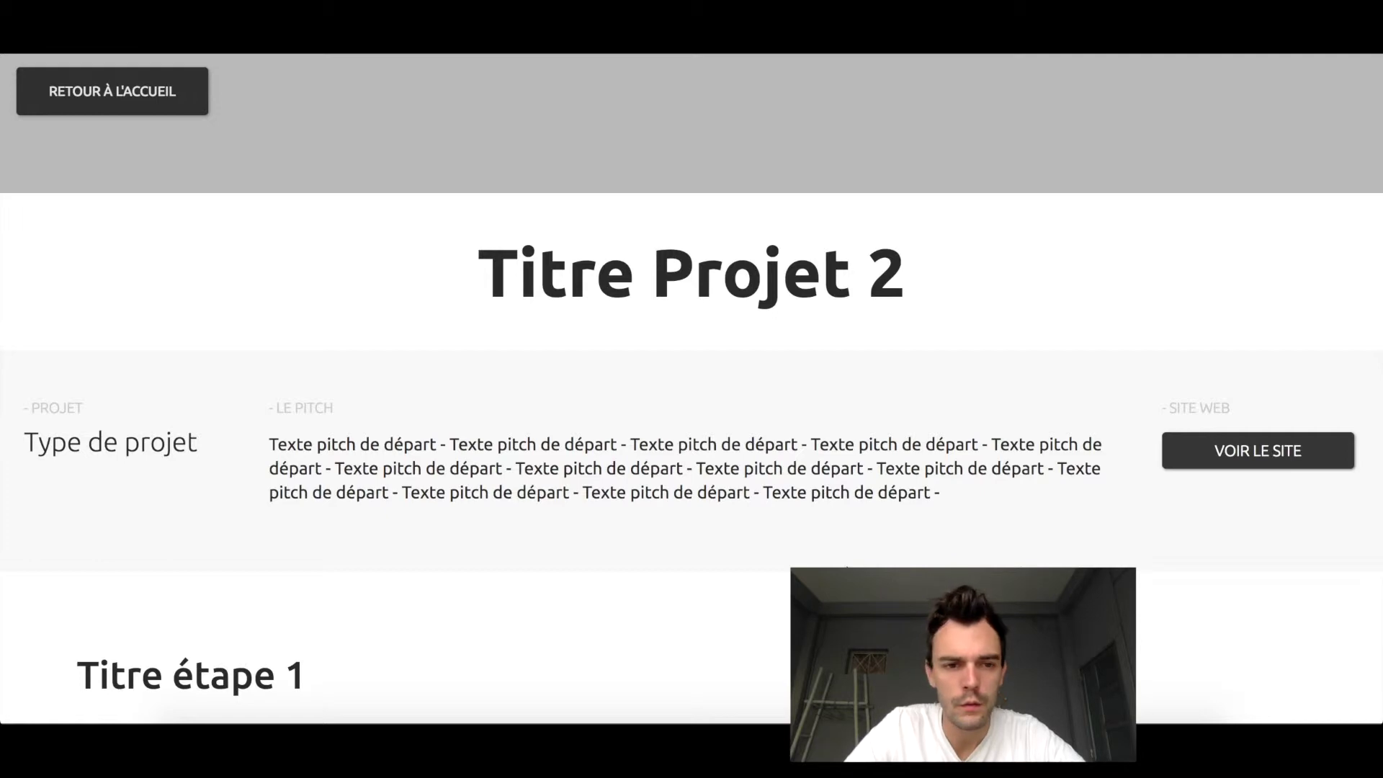
Step: Select the first heading in the section etape projet and examine the reference page's step titles and project images
{"action": "scroll", "coordinate": [631, 528], "scroll_direction": "down", "scroll_amount": 1}
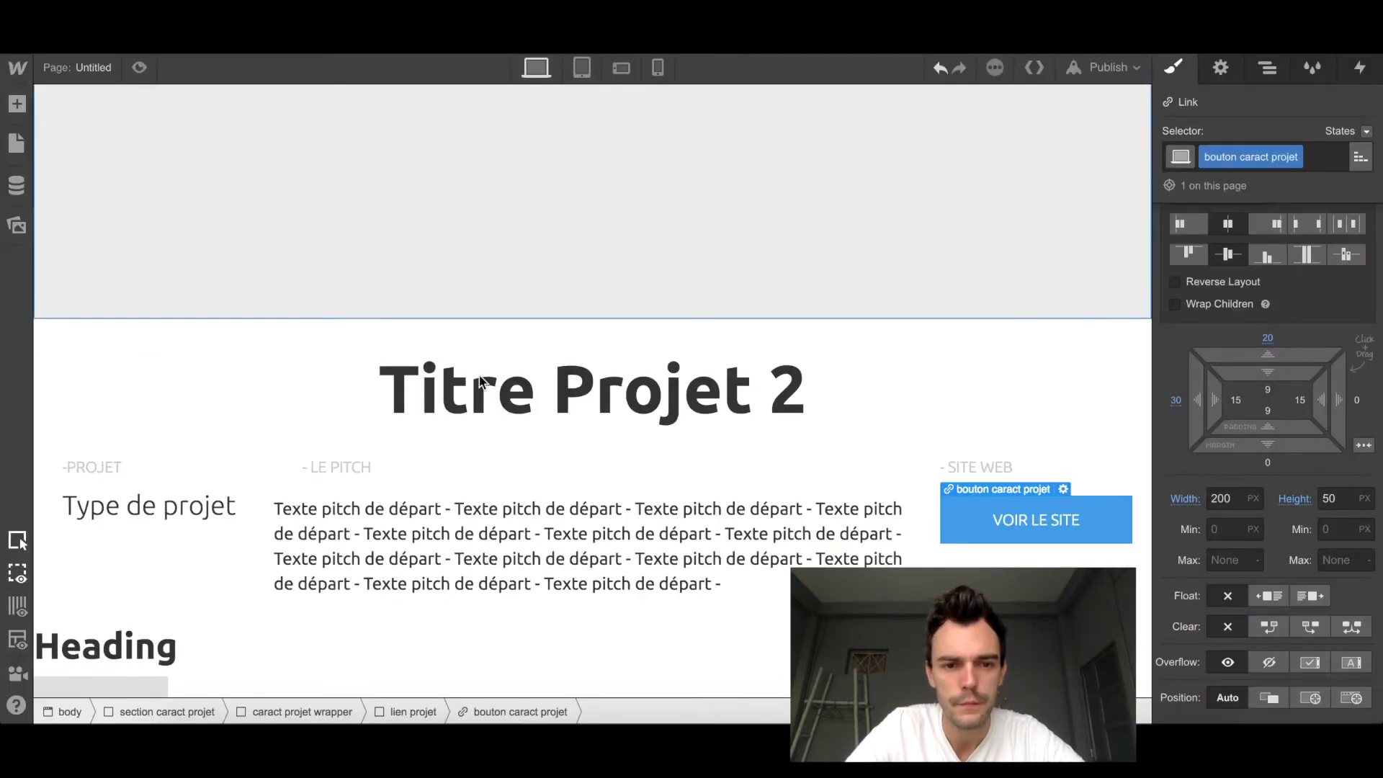
{"action": "scroll", "coordinate": [369, 467], "scroll_direction": "down", "scroll_amount": 4}
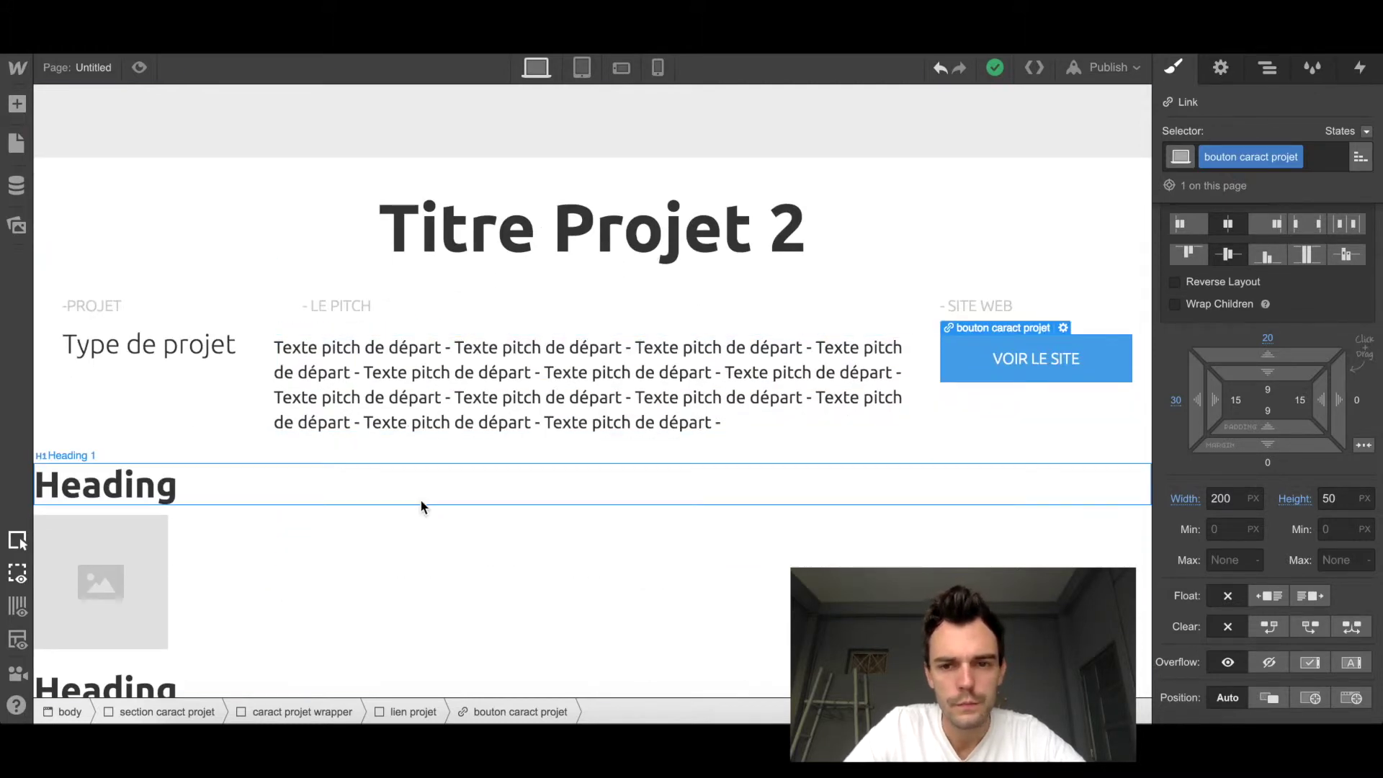
{"action": "left_click", "coordinate": [421, 499]}
{"action": "scroll", "coordinate": [420, 499], "scroll_direction": "down", "scroll_amount": 2}
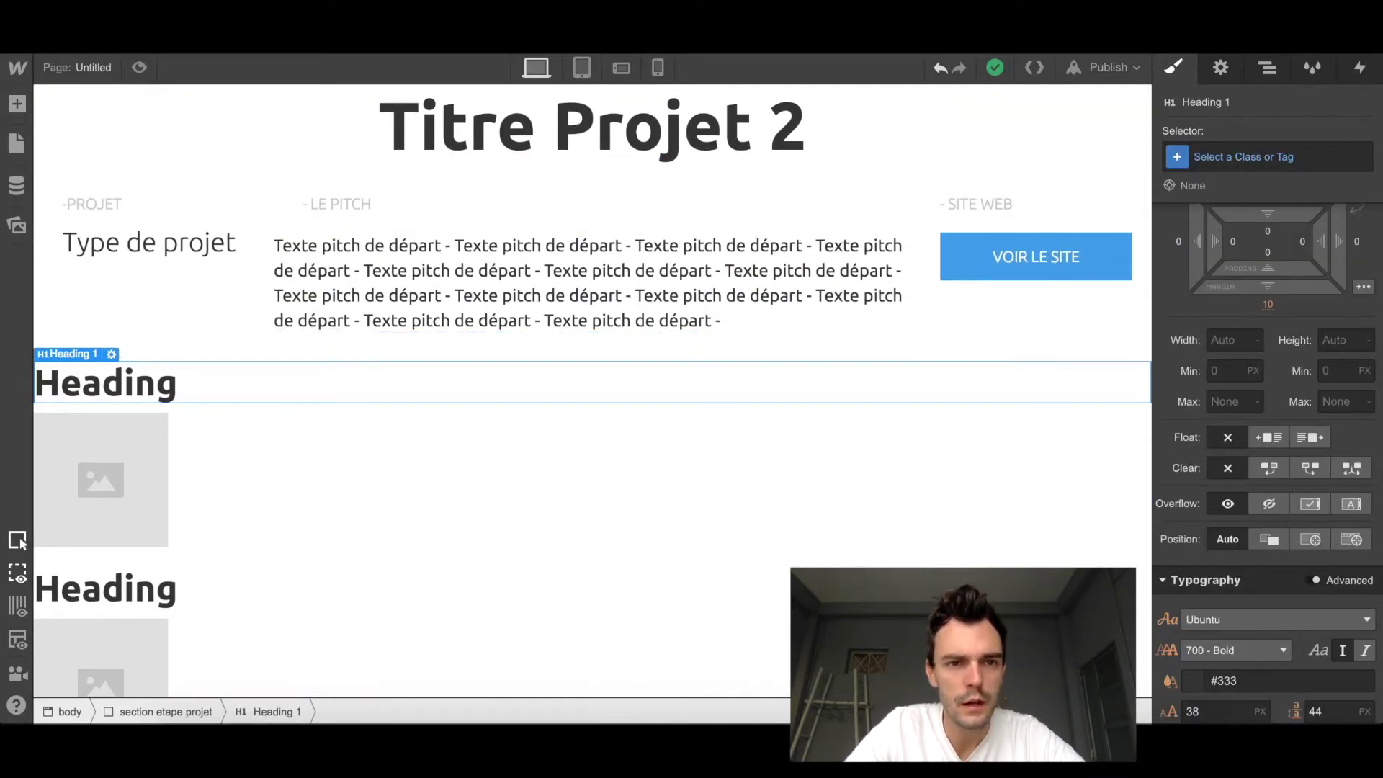
{"action": "key", "text": "ctrl+Tab"}
{"action": "scroll", "coordinate": [373, 389], "scroll_direction": "down", "scroll_amount": 5}
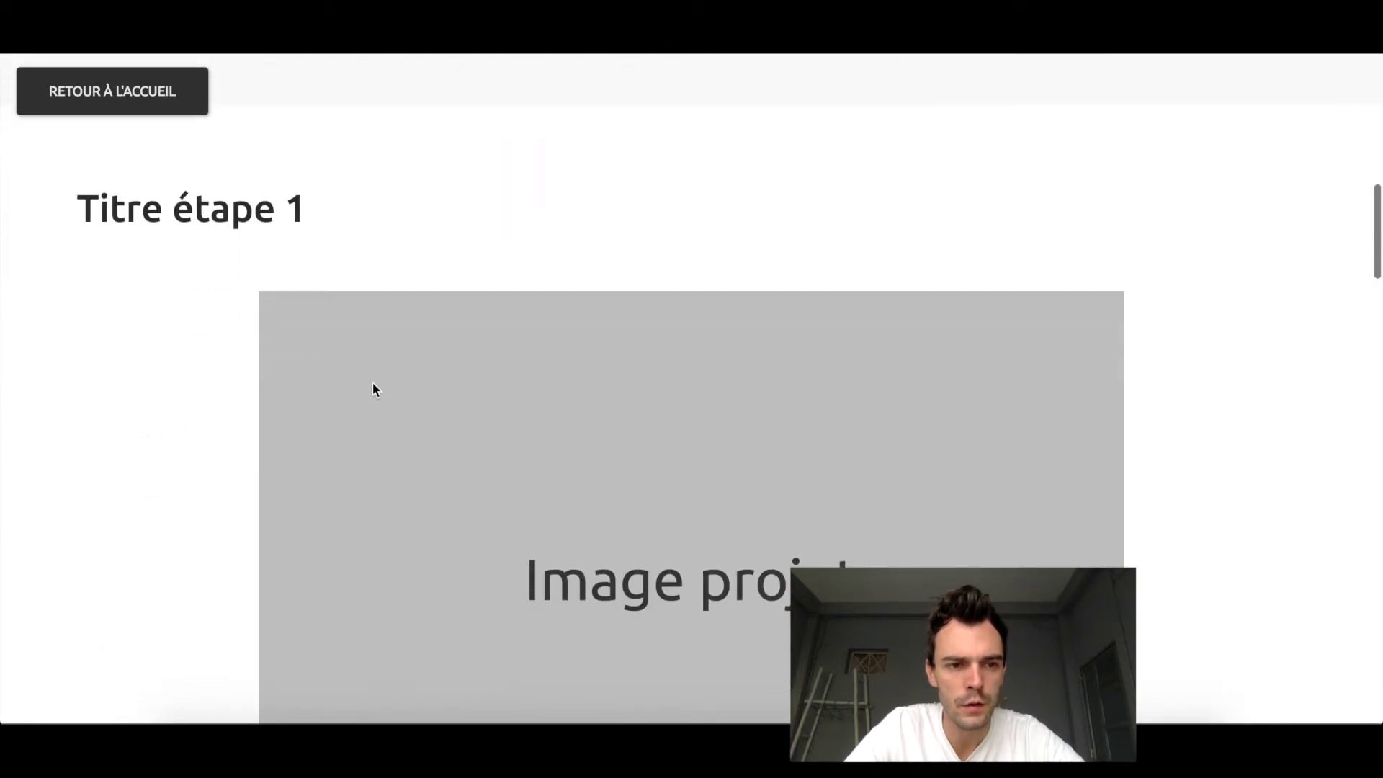
{"action": "scroll", "coordinate": [167, 396], "scroll_direction": "down", "scroll_amount": 1}
{"action": "scroll", "coordinate": [170, 310], "scroll_direction": "up", "scroll_amount": 1}
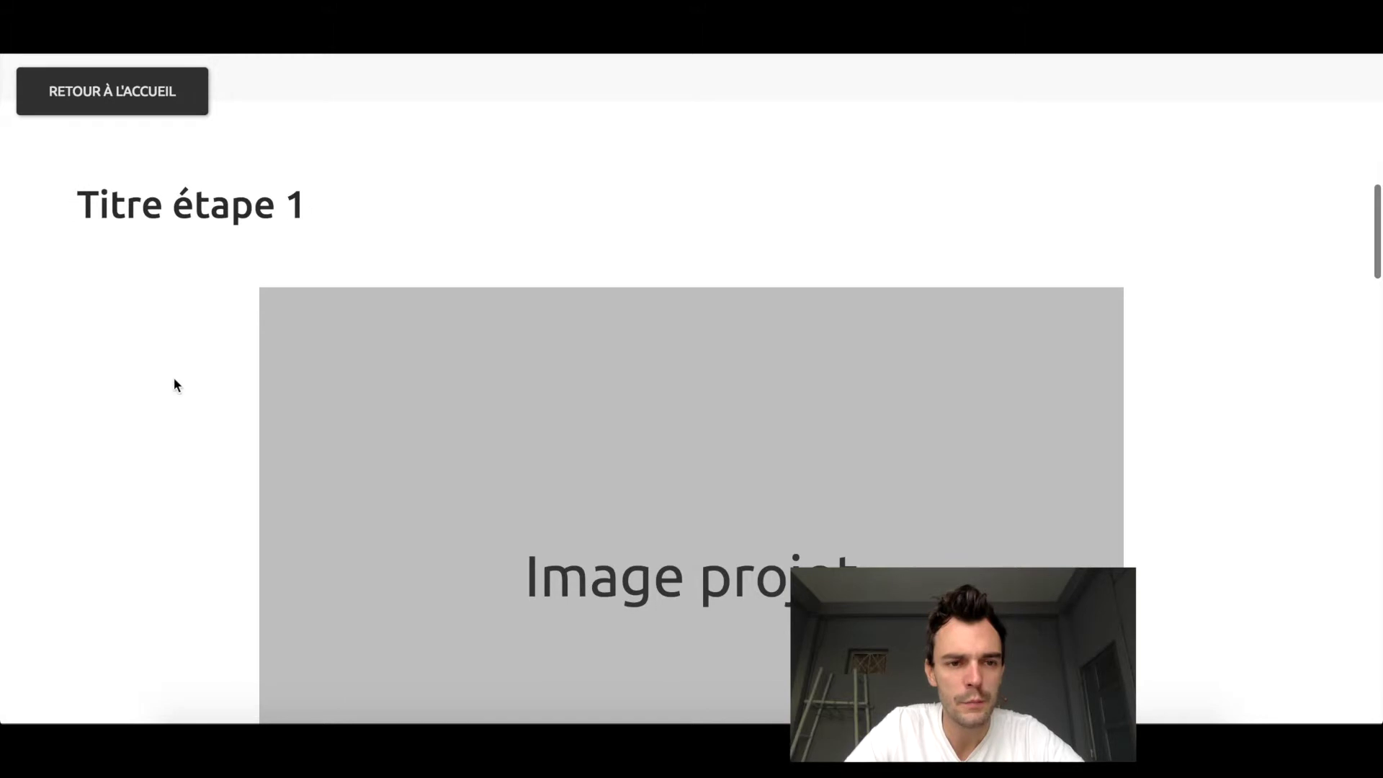
{"action": "scroll", "coordinate": [146, 433], "scroll_direction": "down", "scroll_amount": 6}
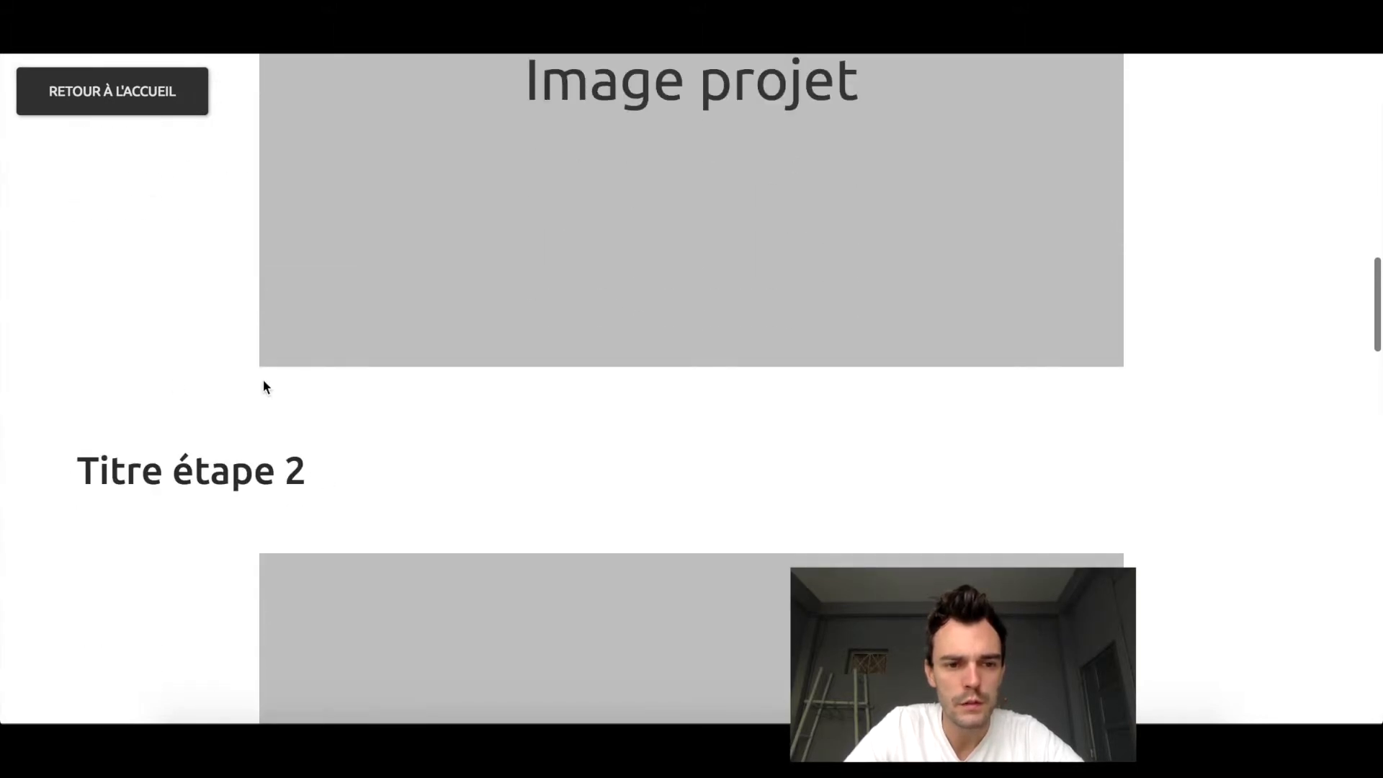
{"action": "scroll", "coordinate": [262, 386], "scroll_direction": "down", "scroll_amount": 9}
{"action": "scroll", "coordinate": [262, 386], "scroll_direction": "up", "scroll_amount": 11}
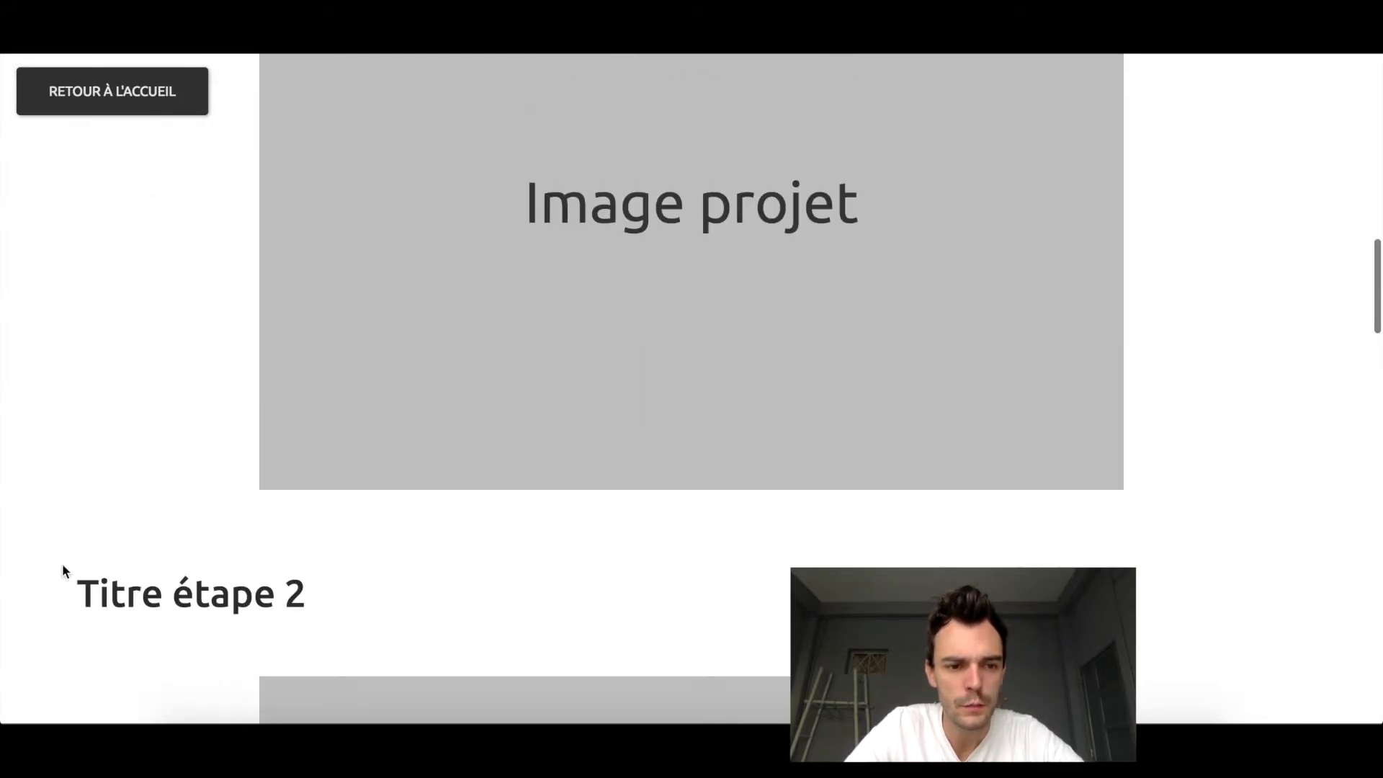
{"action": "scroll", "coordinate": [62, 416], "scroll_direction": "up", "scroll_amount": 6}
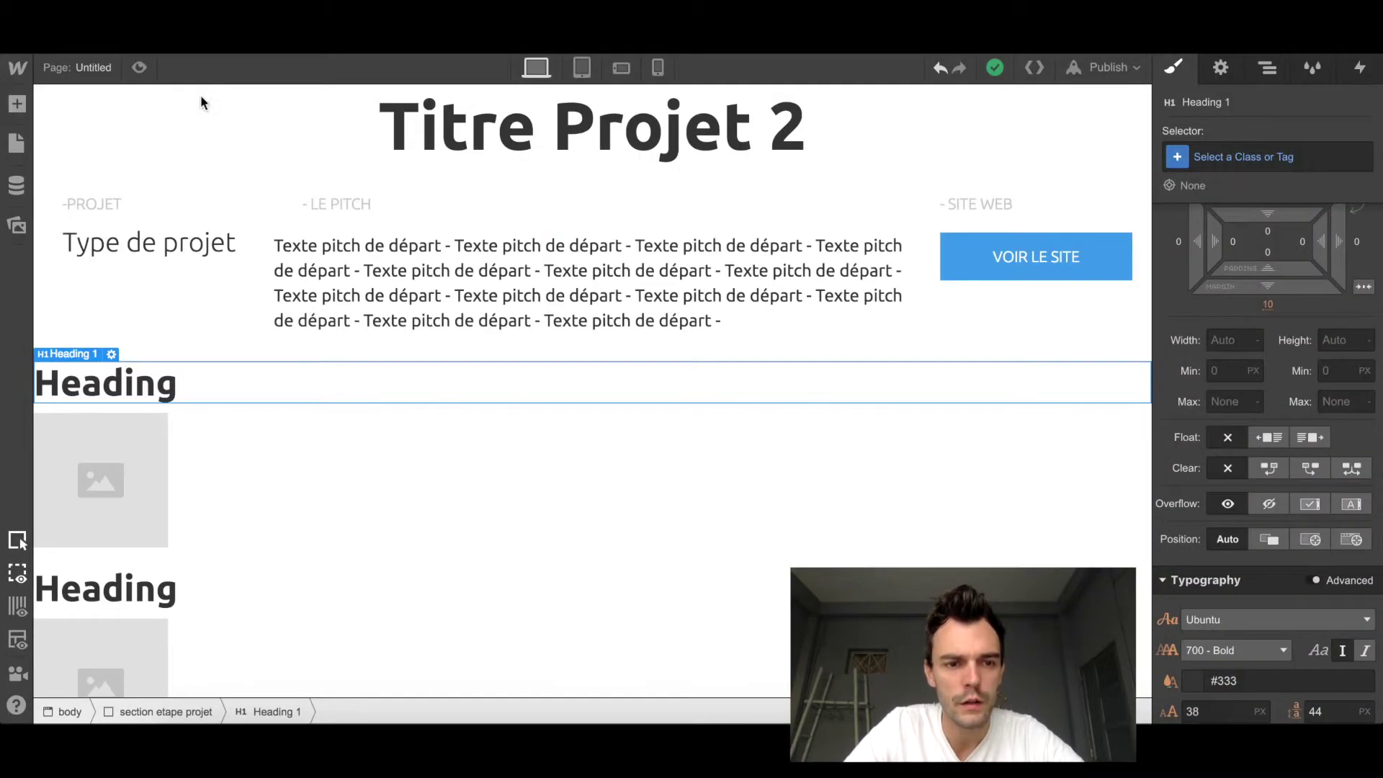
{"action": "scroll", "coordinate": [266, 343], "scroll_direction": "down", "scroll_amount": 2}
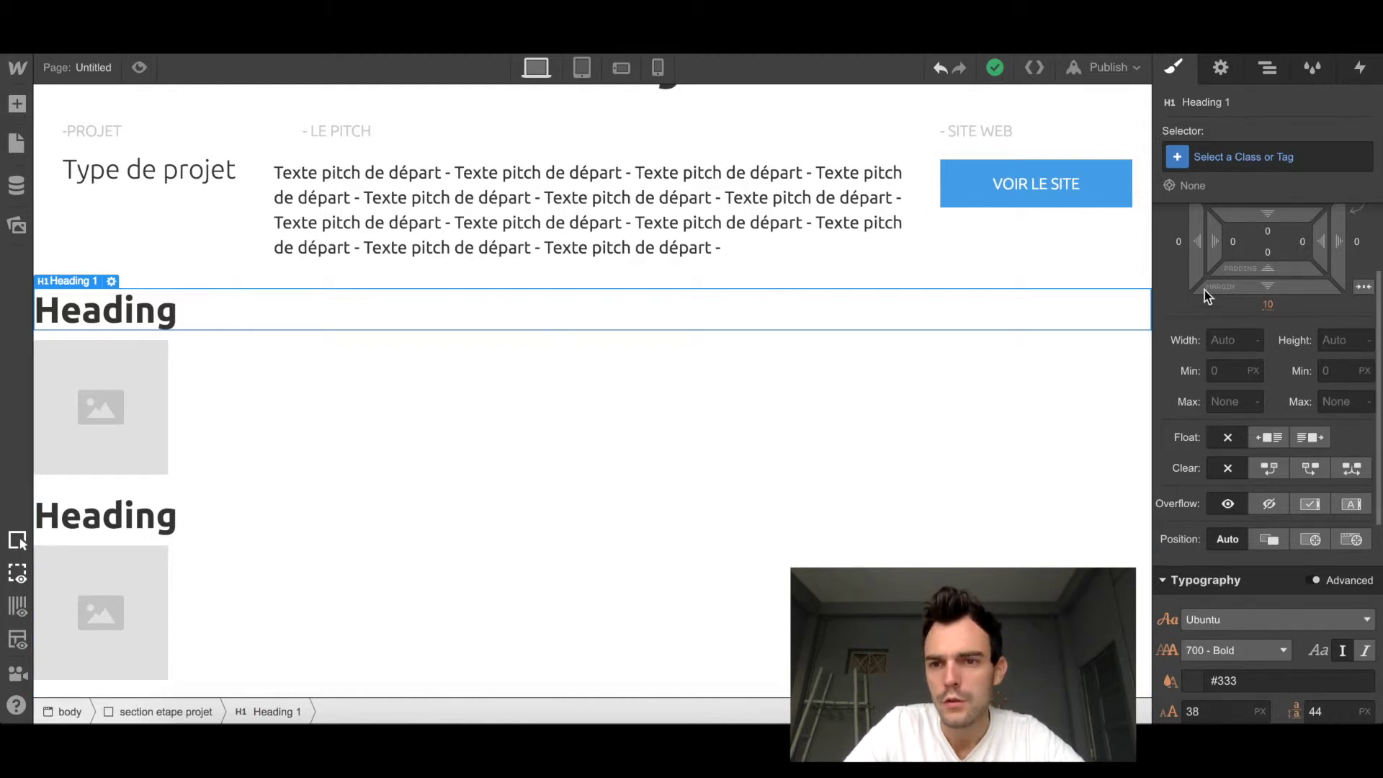
Step: Give the first heading of the section etape projet a new class named "titre etape projet"
{"action": "left_click", "coordinate": [1219, 152]}
{"action": "type", "text": "t"}
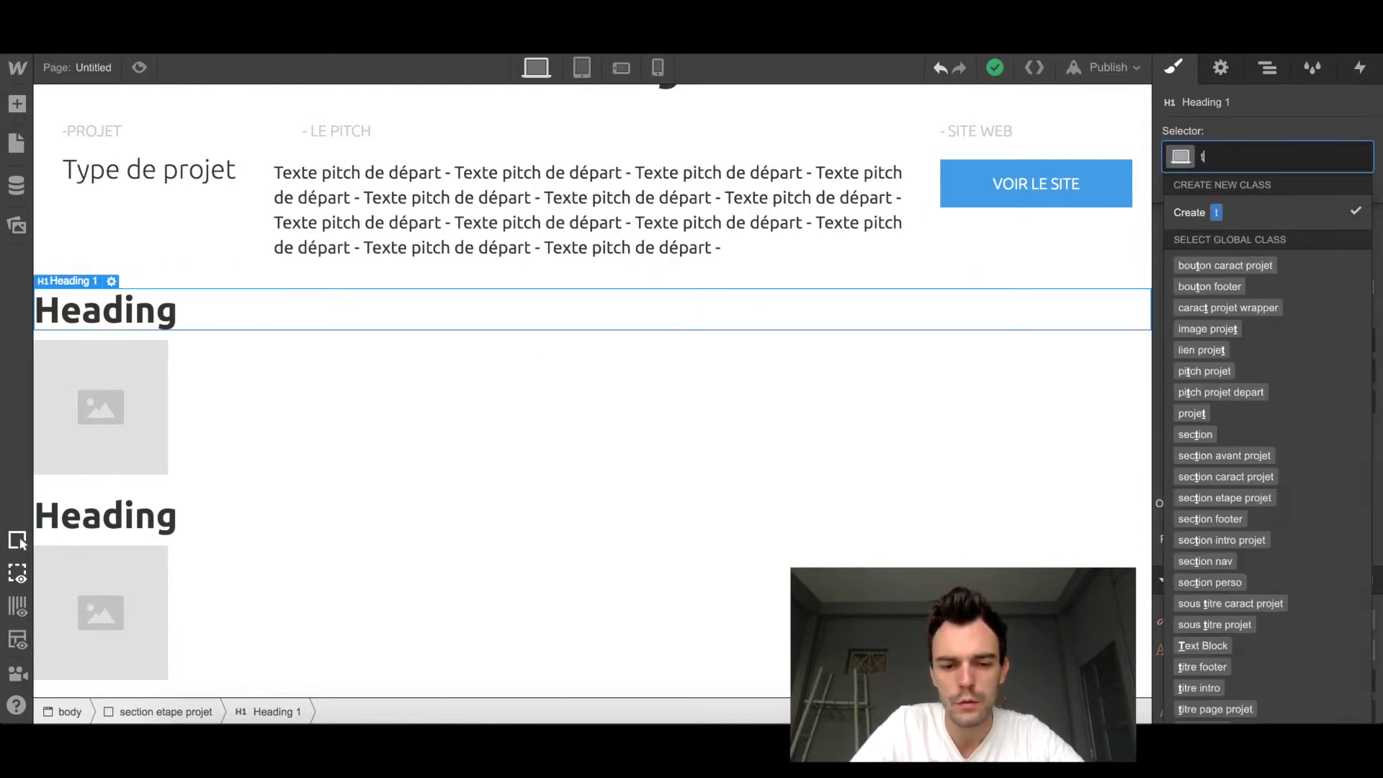
{"action": "type", "text": "itre et"}
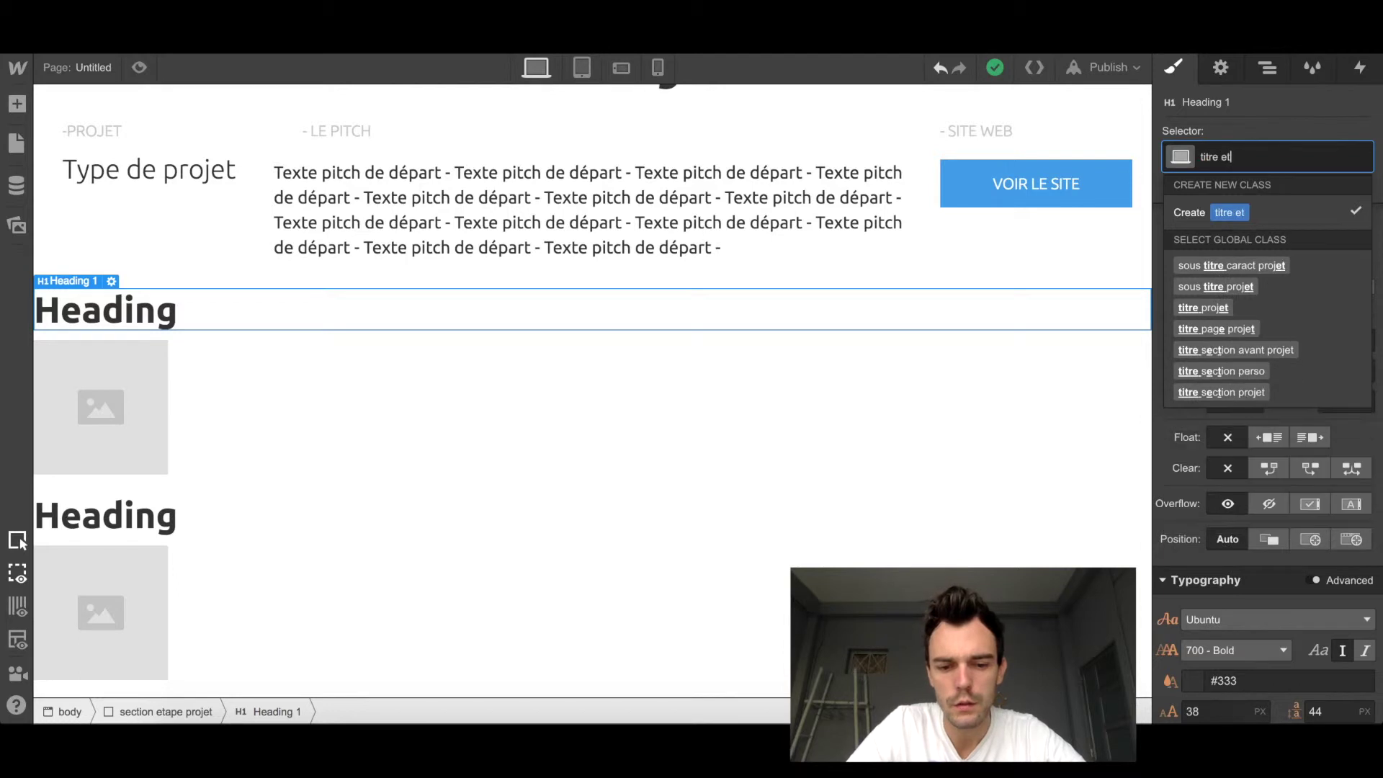
{"action": "type", "text": "ape proj"}
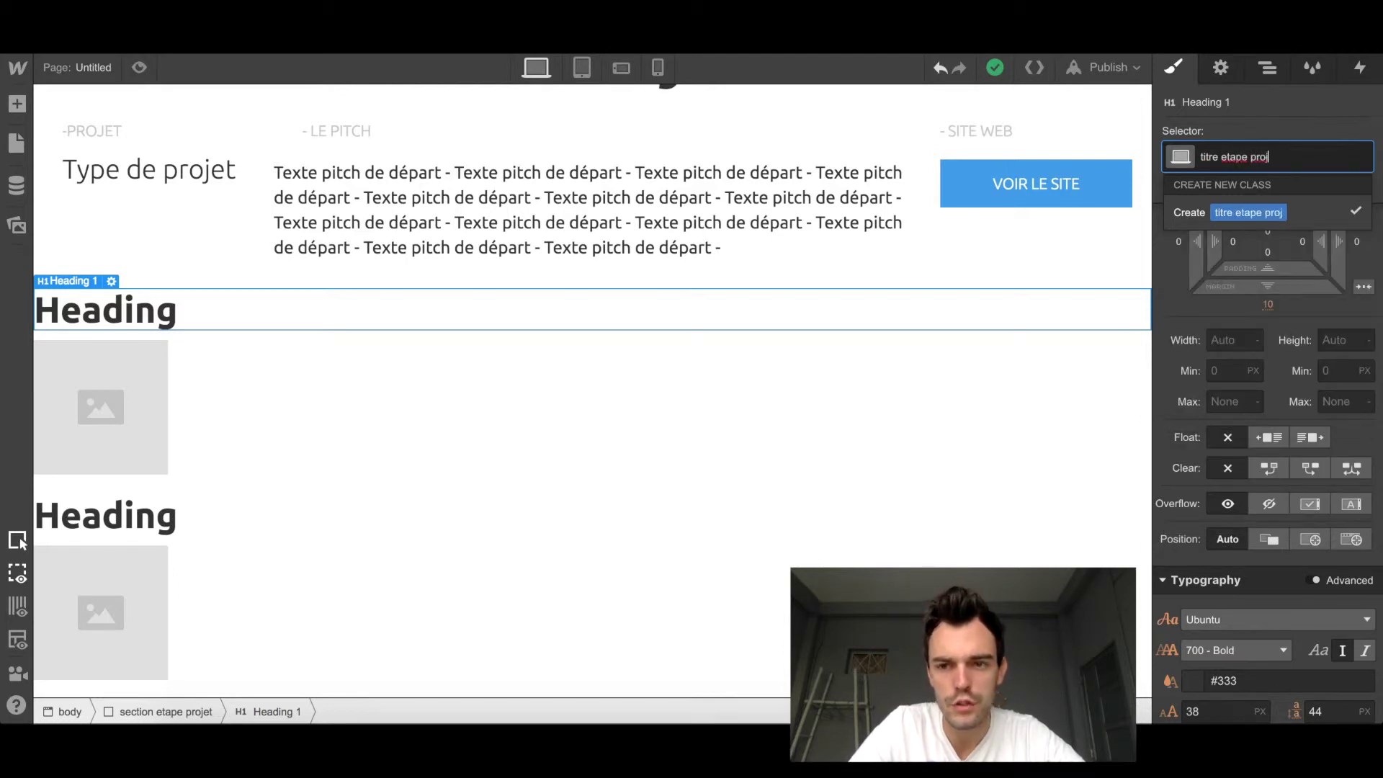
{"action": "type", "text": "et"}
{"action": "key", "text": "Return"}
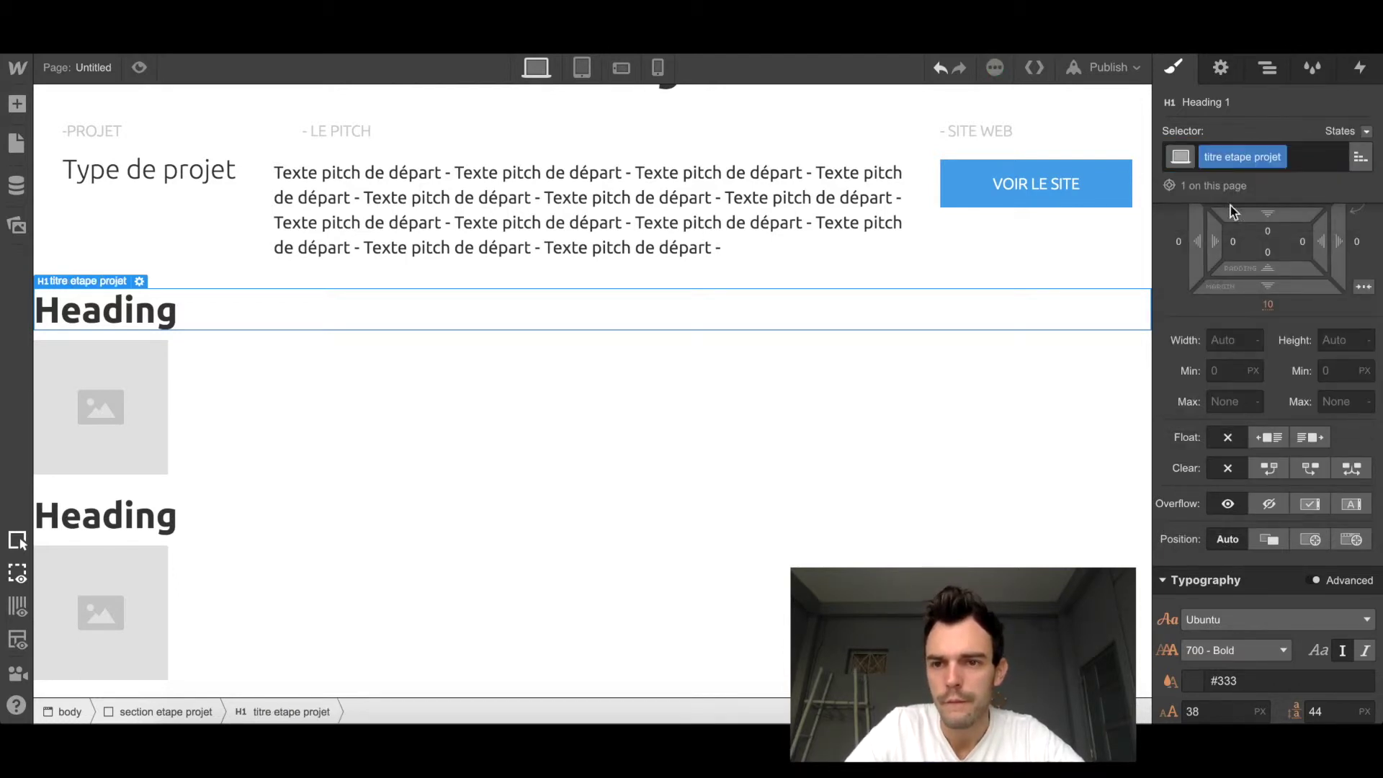
Step: Set the first step heading's font weight to 500 - Medium and its font size to 40 px
{"action": "scroll", "coordinate": [1270, 369], "scroll_direction": "up", "scroll_amount": 2}
{"action": "scroll", "coordinate": [1276, 486], "scroll_direction": "down", "scroll_amount": 5}
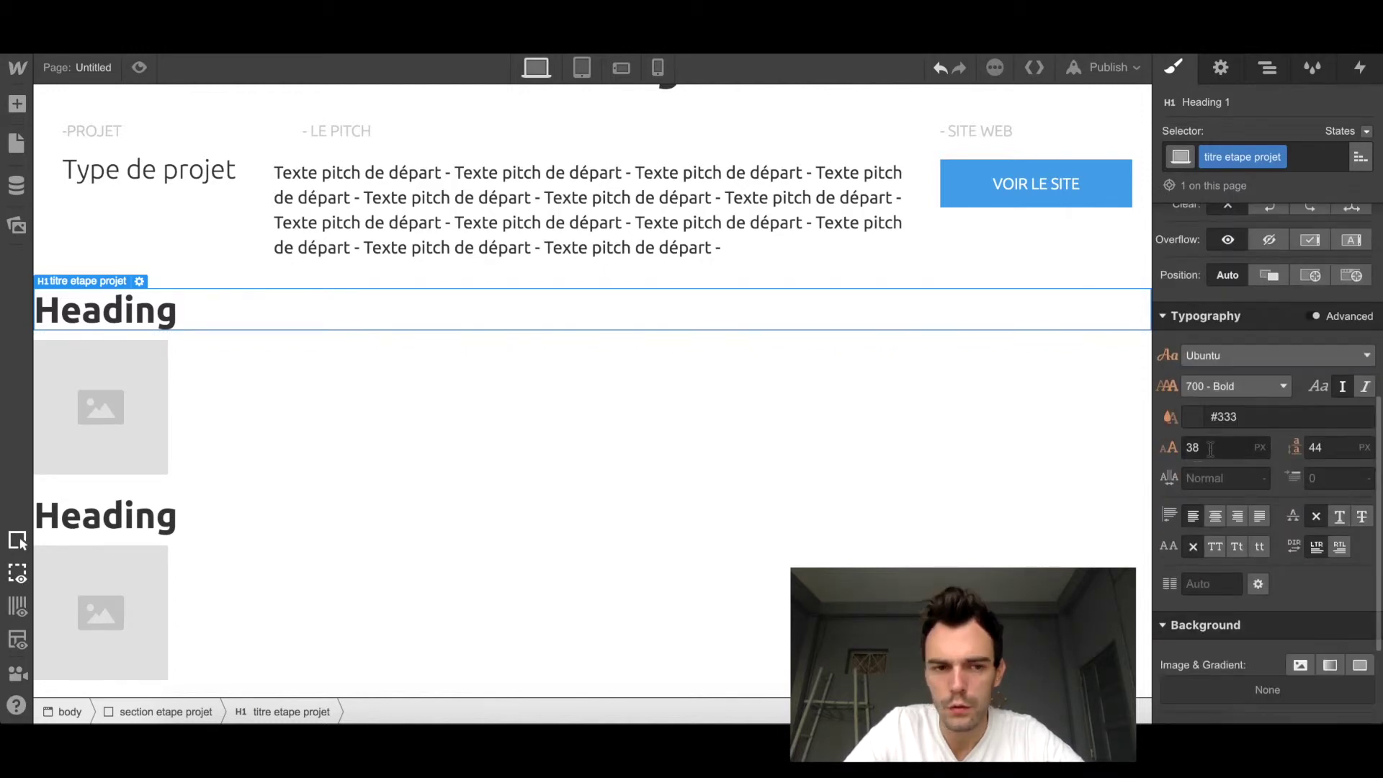
{"action": "left_click", "coordinate": [1230, 389]}
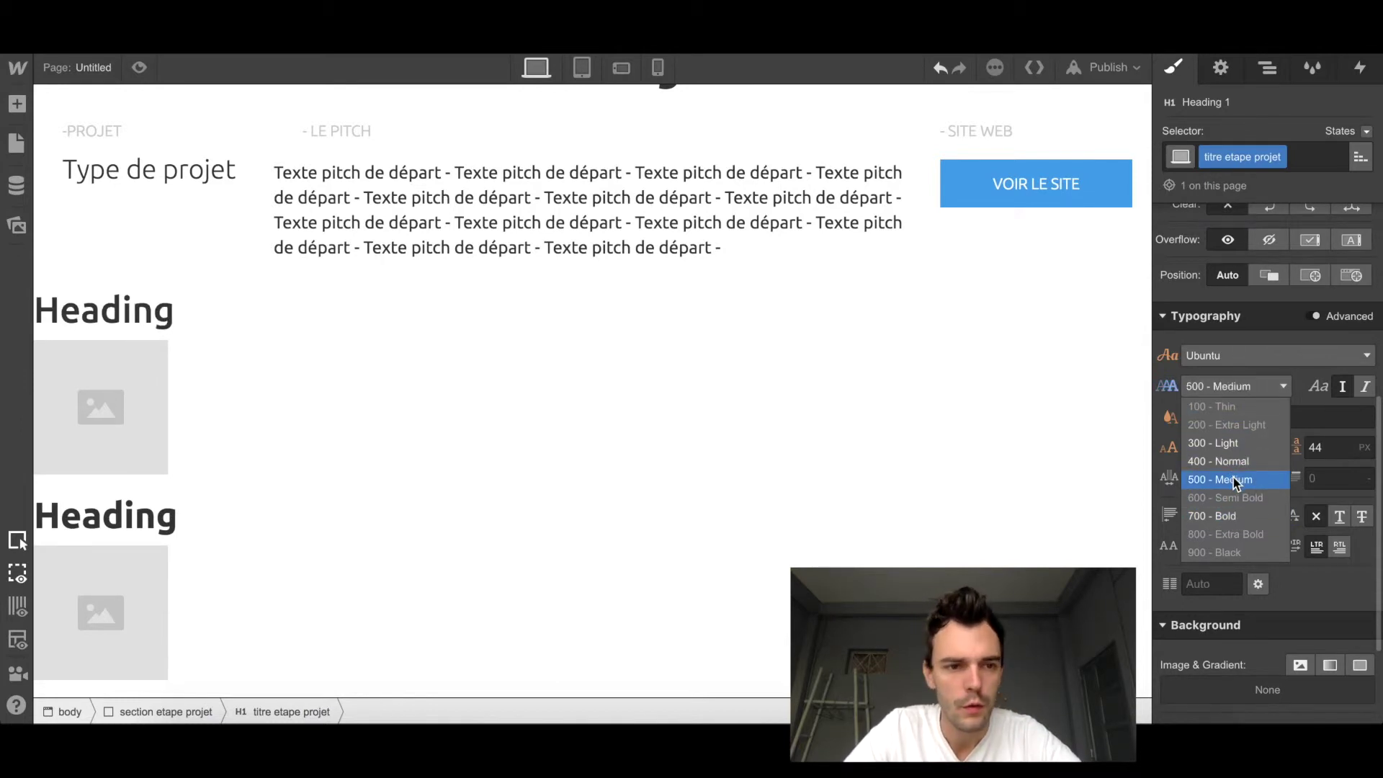
{"action": "left_click", "coordinate": [1234, 479]}
{"action": "left_click", "coordinate": [1208, 448]}
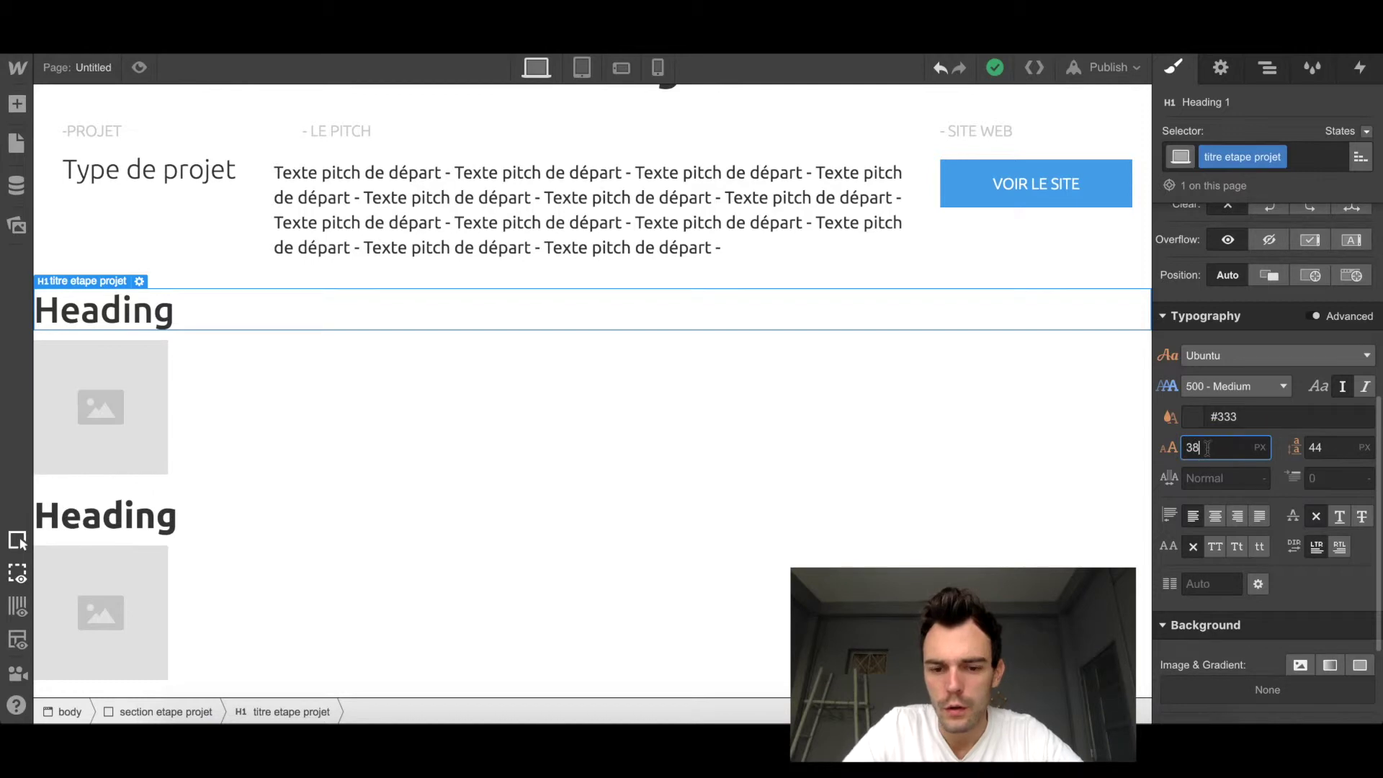
{"action": "type", "text": "50"}
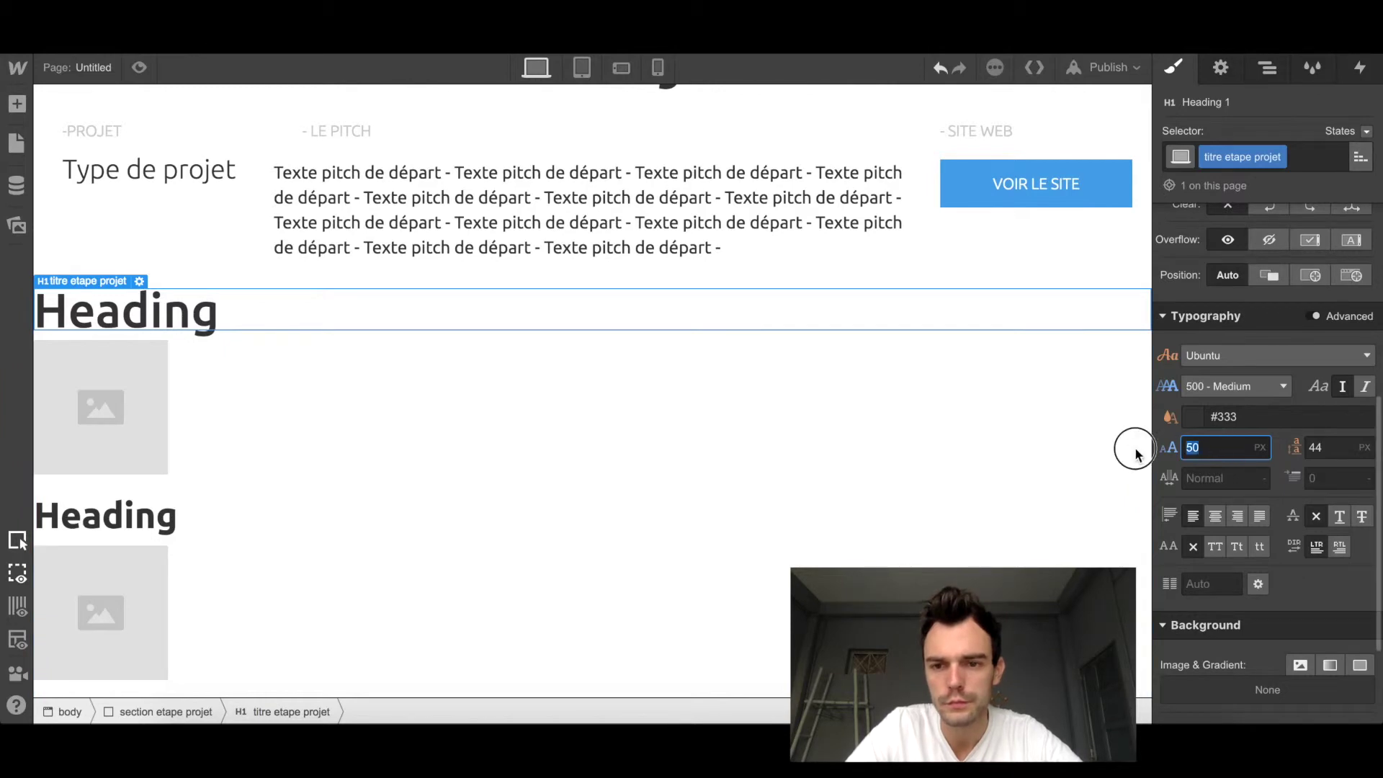
{"action": "key", "text": "Return"}
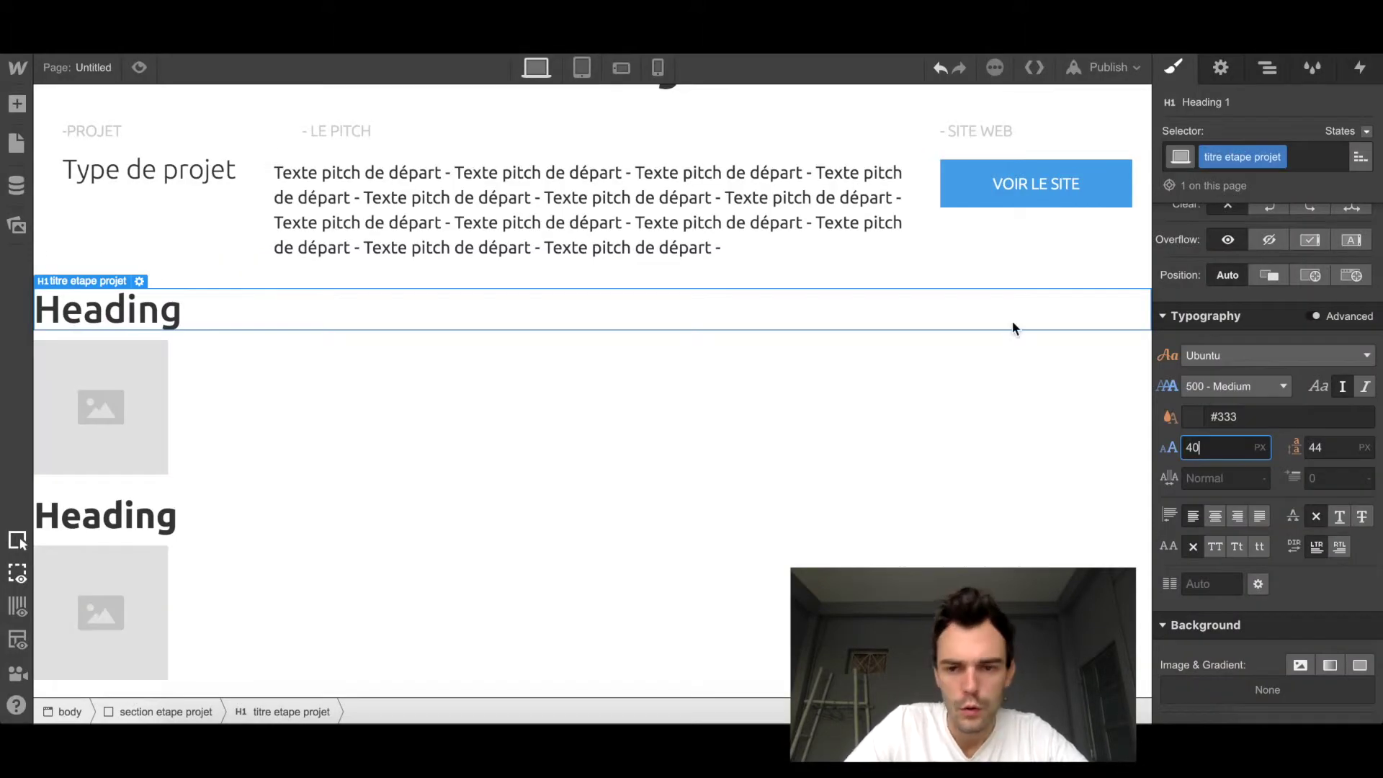
Step: Give the first step heading a left margin of 80 px
{"action": "scroll", "coordinate": [1211, 381], "scroll_direction": "up", "scroll_amount": 5}
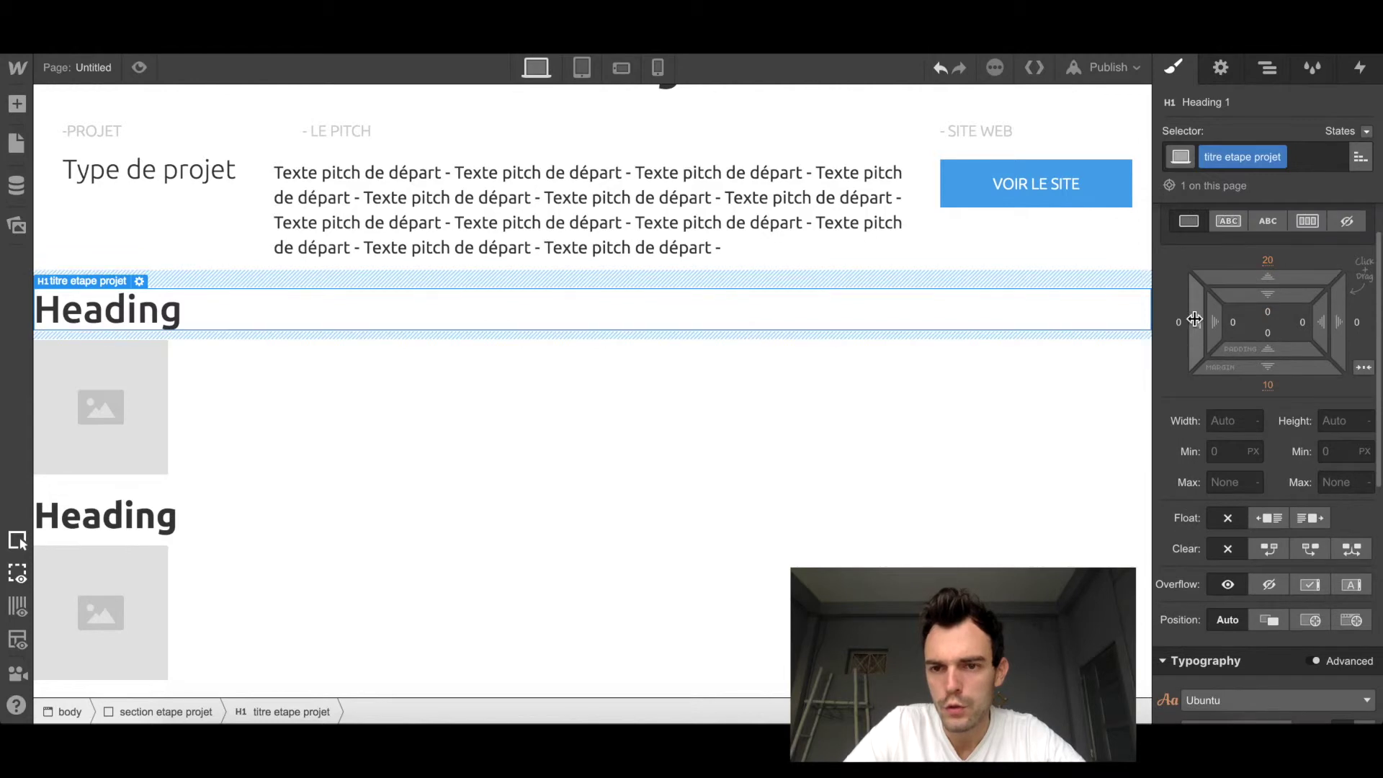
{"action": "left_click_drag", "start_coordinate": [1153, 317], "coordinate": [965, 336]}
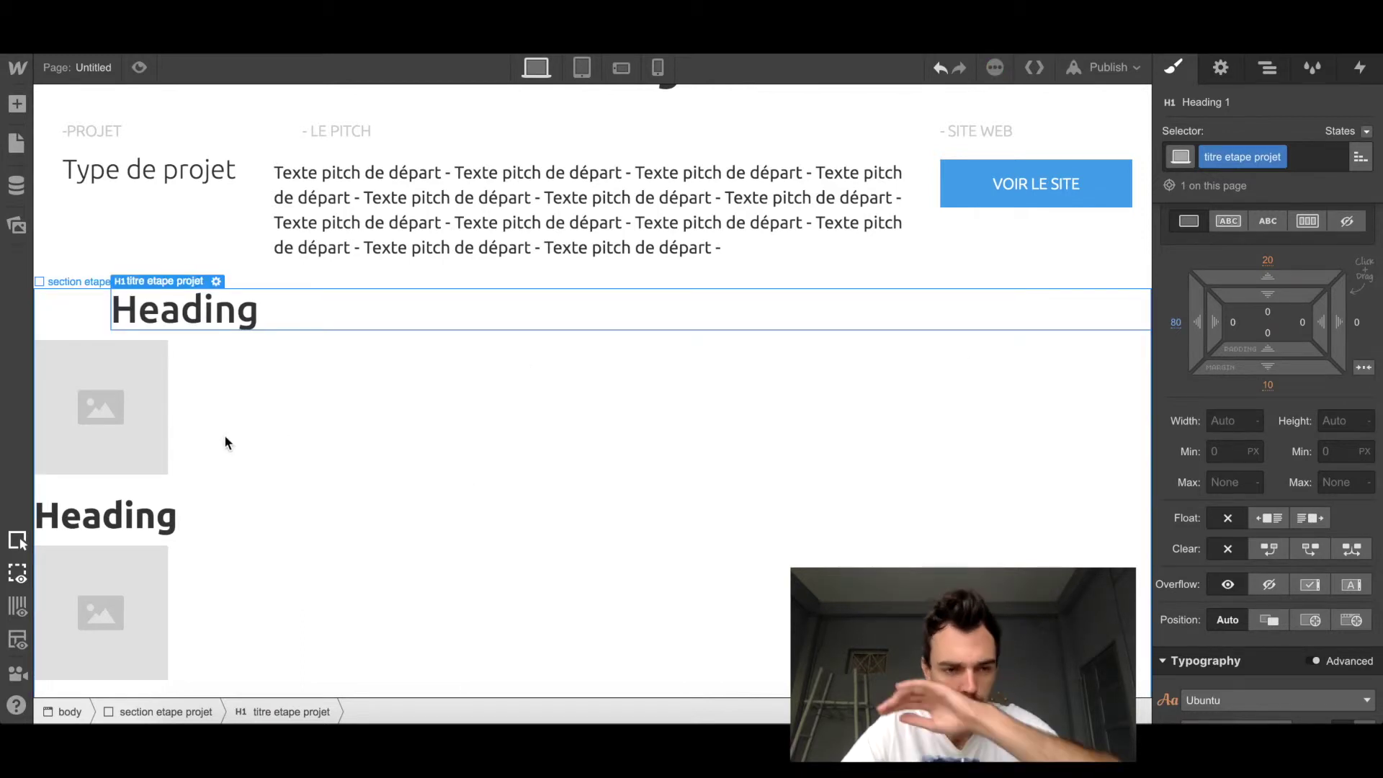
{"action": "left_click", "coordinate": [230, 520]}
{"action": "left_click", "coordinate": [311, 318]}
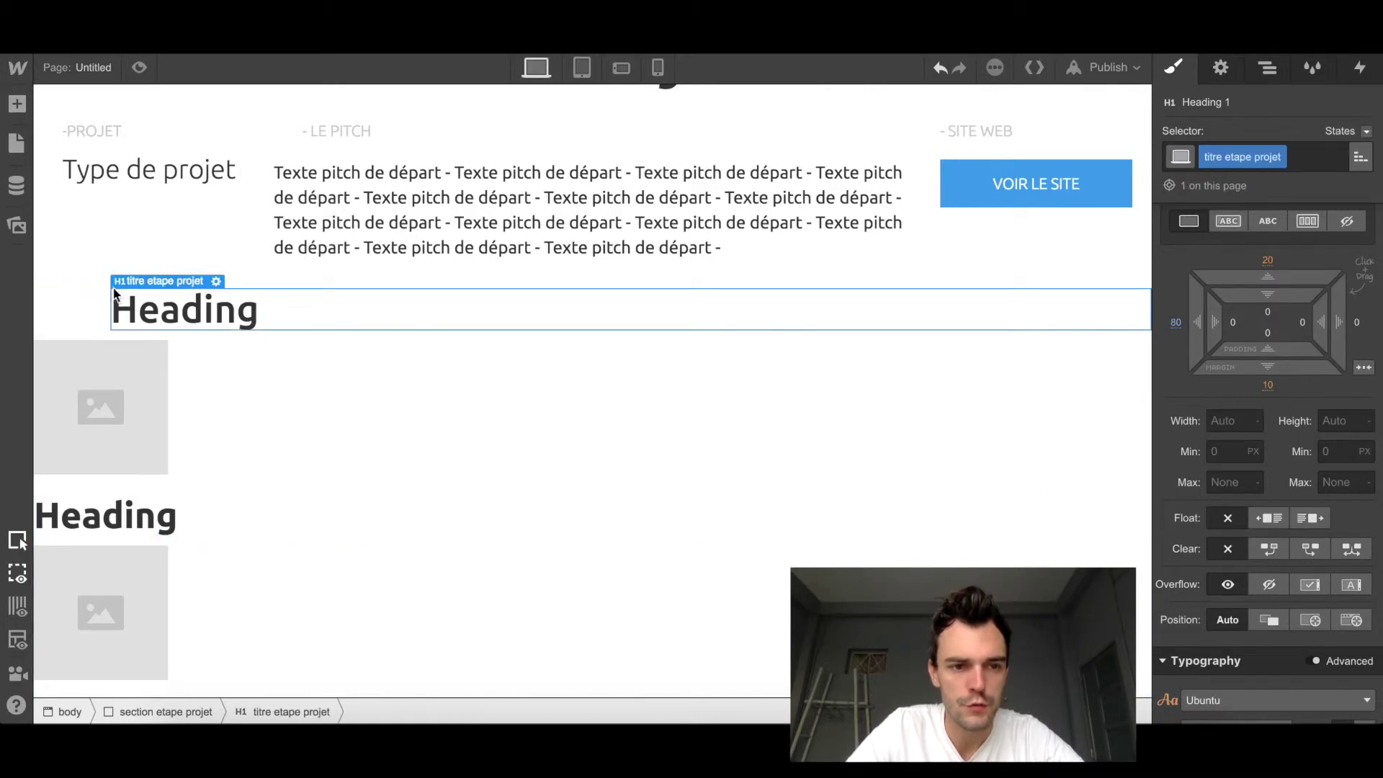
Step: Apply the existing class "titre etape projet" to the second heading in the section etape projet
{"action": "left_click", "coordinate": [267, 522]}
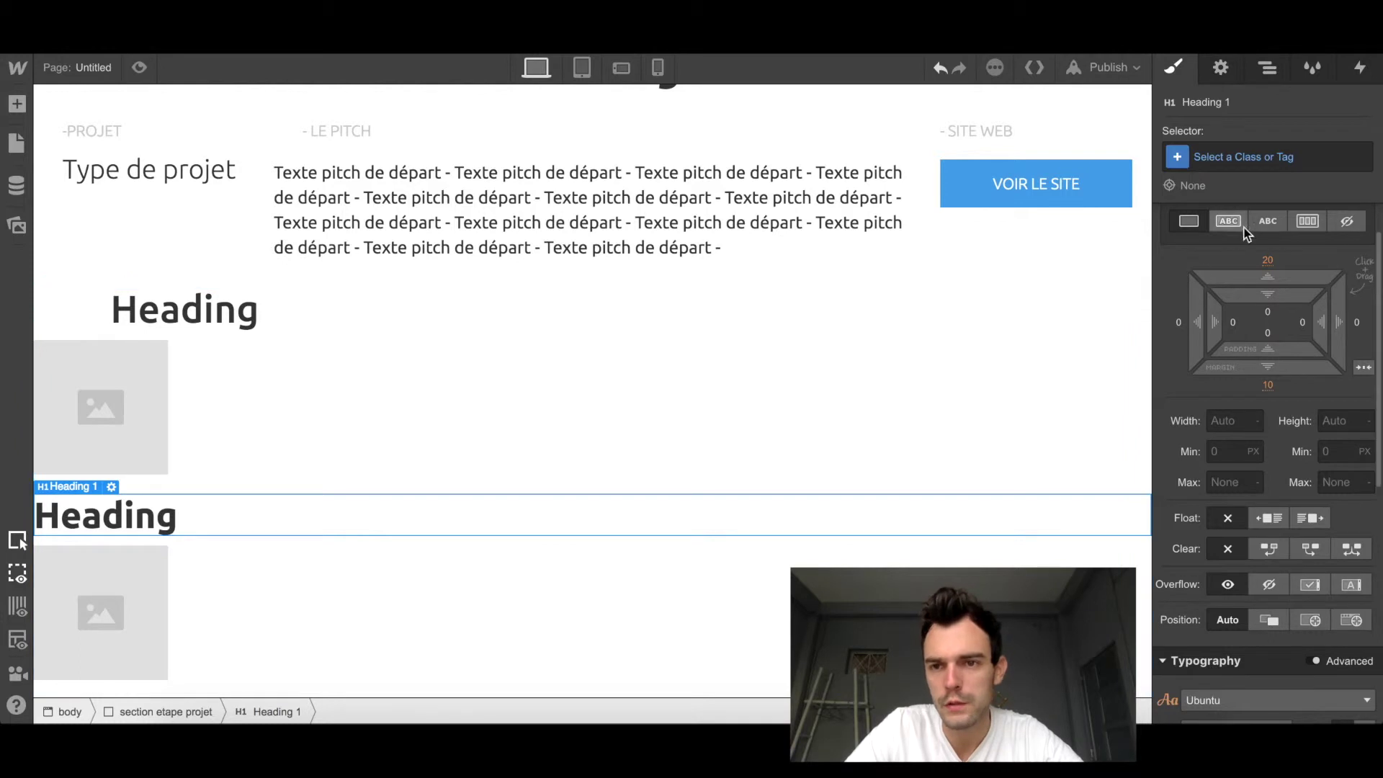
{"action": "left_click", "coordinate": [1215, 156]}
{"action": "type", "text": "titre"}
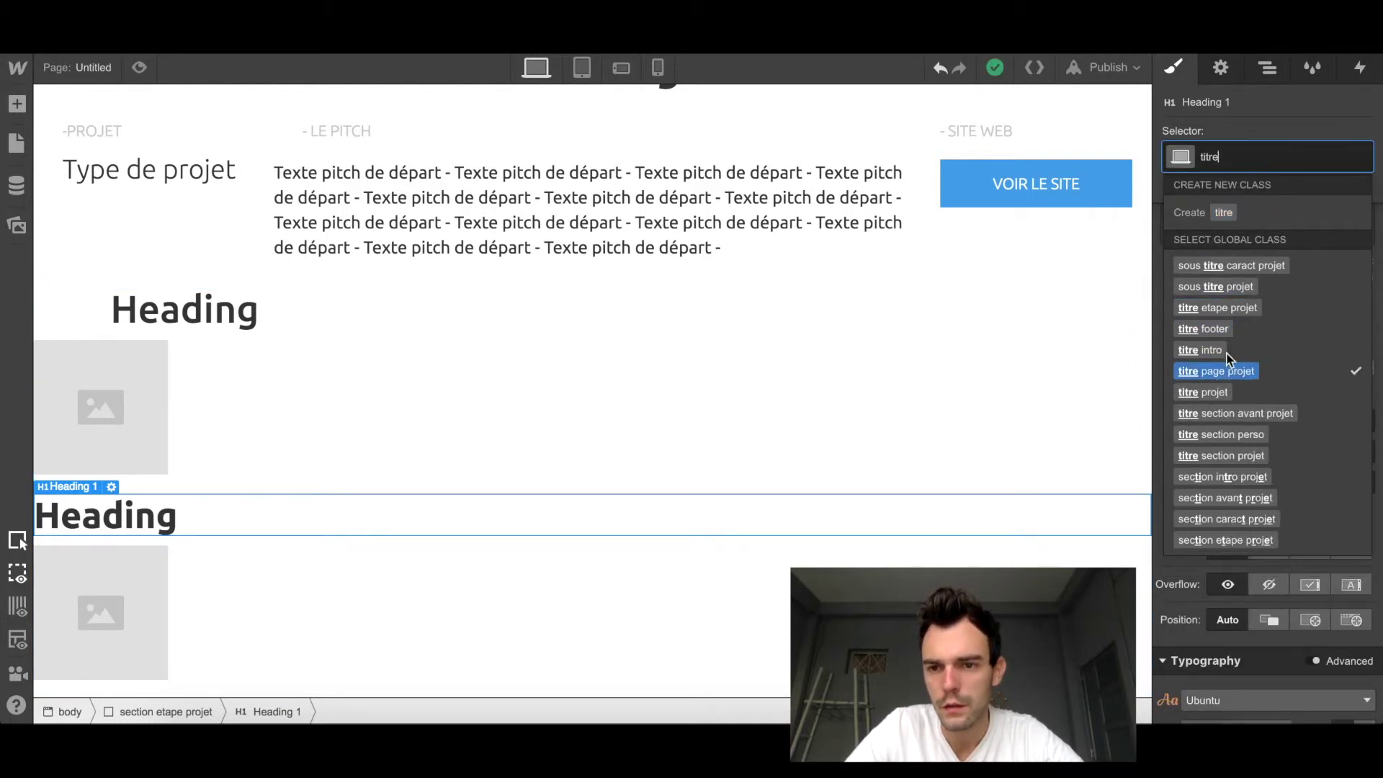
{"action": "left_click", "coordinate": [1230, 307]}
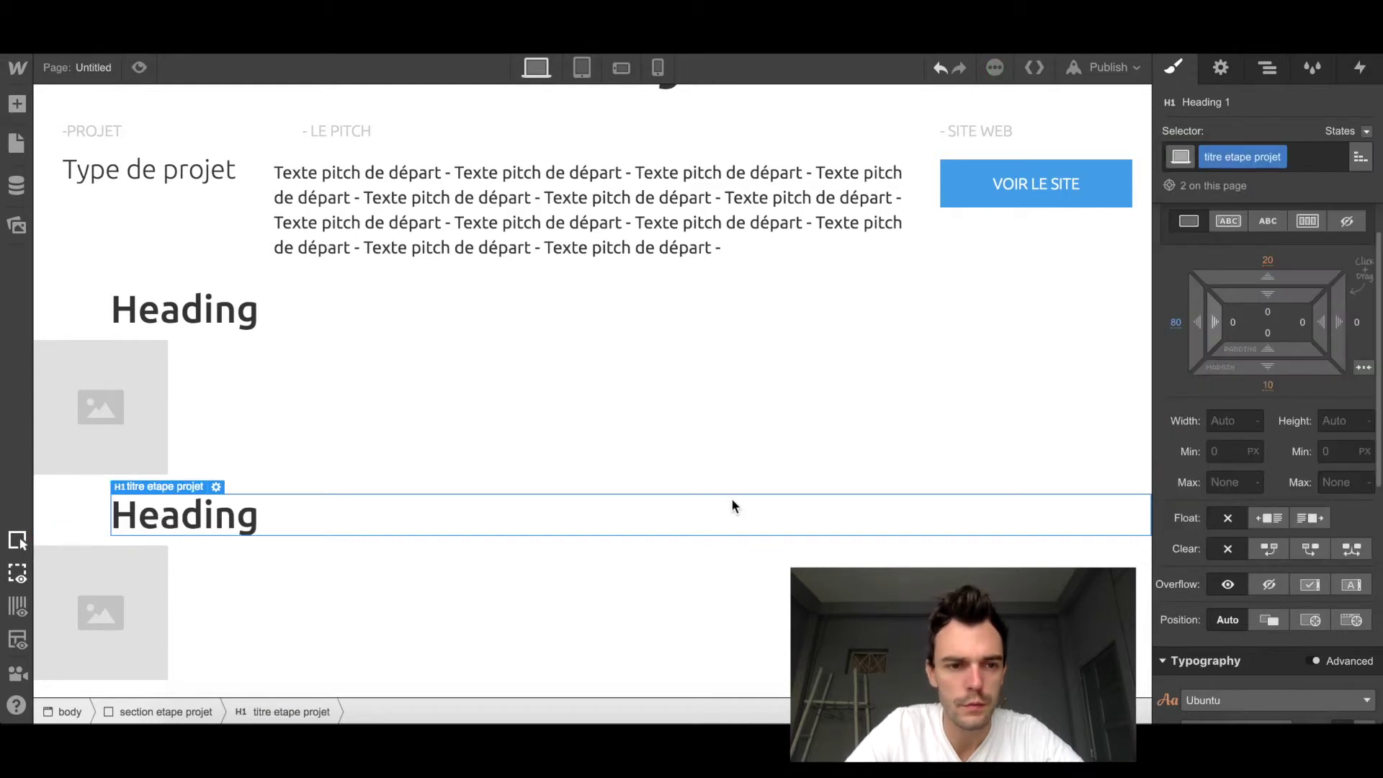
Step: Apply the existing class "titre etape projet" to the third heading in the section etape projet
{"action": "scroll", "coordinate": [731, 499], "scroll_direction": "down", "scroll_amount": 2}
{"action": "scroll", "coordinate": [301, 504], "scroll_direction": "down", "scroll_amount": 1}
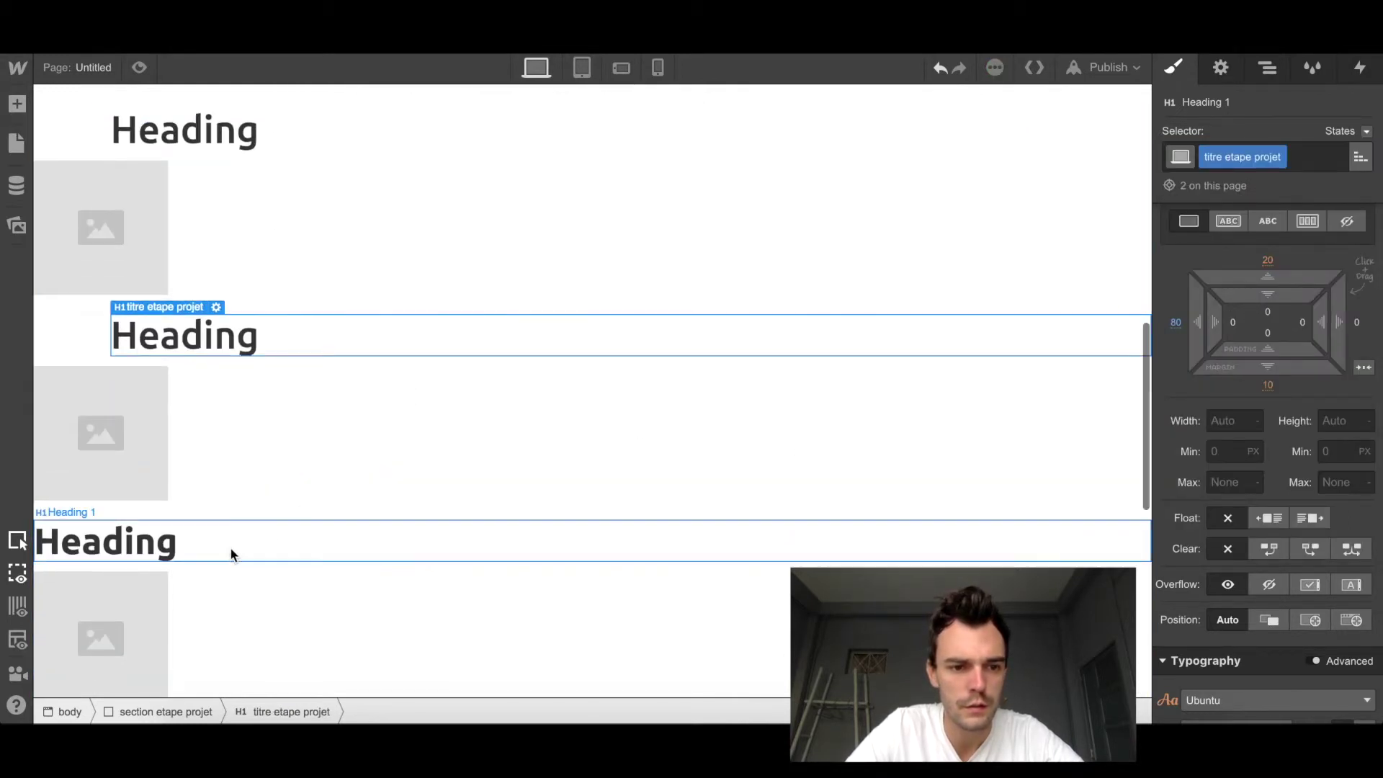
{"action": "left_click", "coordinate": [231, 546]}
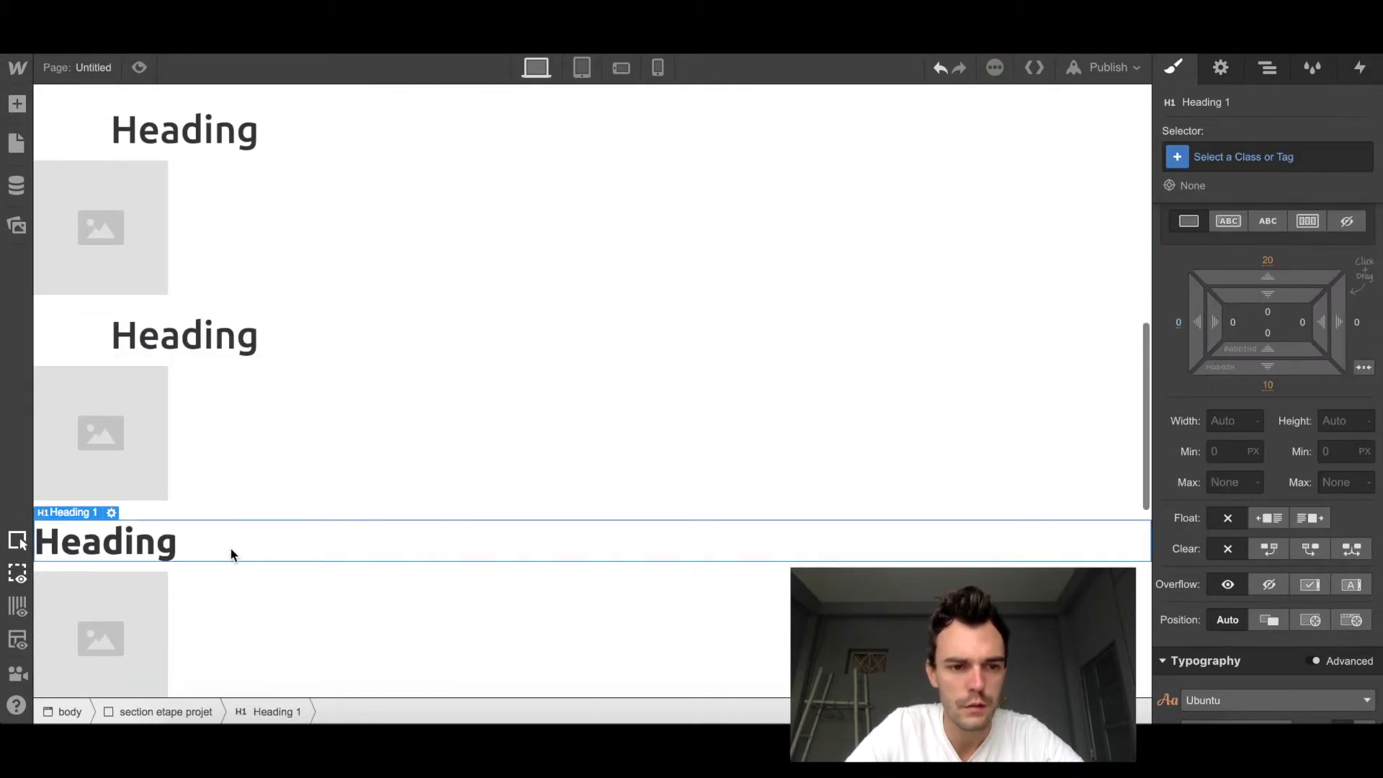
{"action": "left_click", "coordinate": [1224, 157]}
{"action": "type", "text": "titre"}
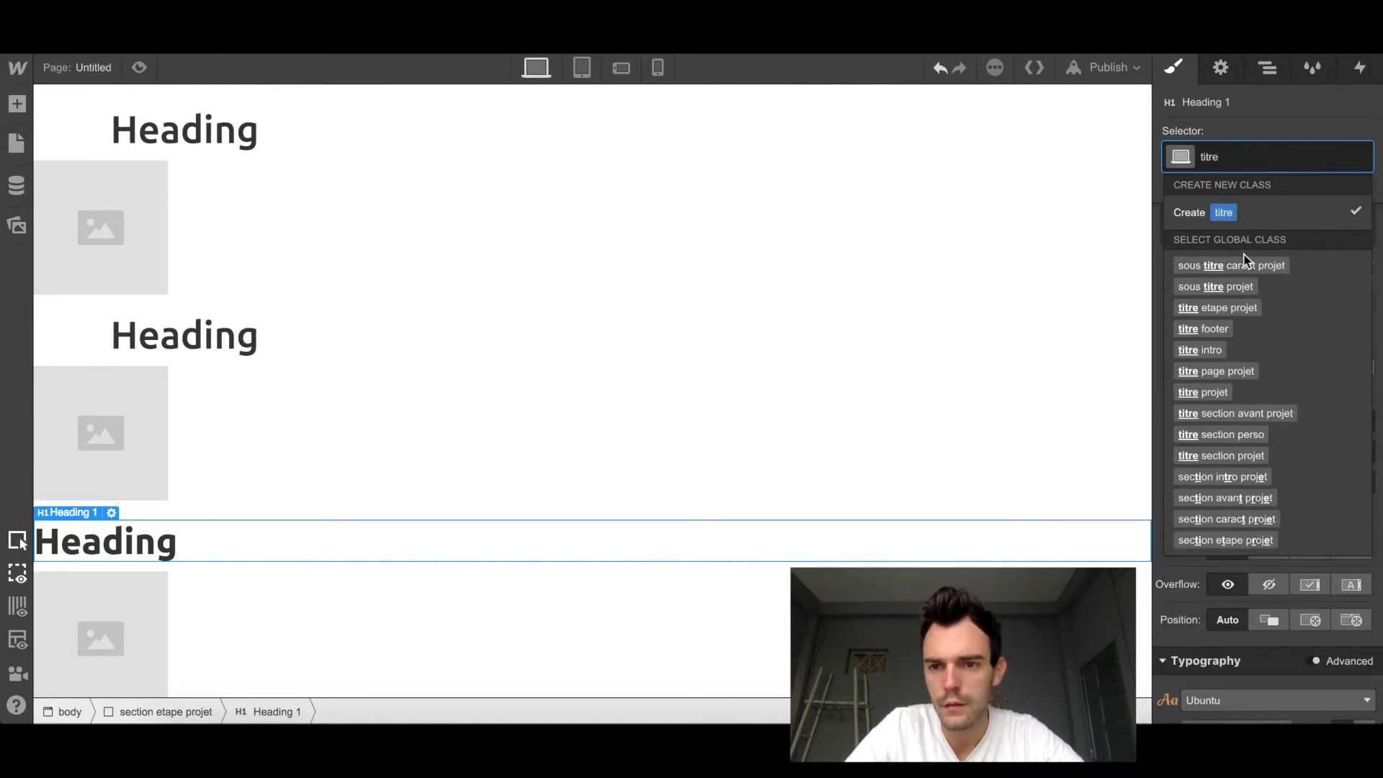
{"action": "left_click", "coordinate": [1217, 307]}
Step: Apply the existing class "titre etape projet" to the fourth heading and check all the step headings
{"action": "scroll", "coordinate": [792, 504], "scroll_direction": "down", "scroll_amount": 5}
{"action": "left_click", "coordinate": [302, 395]}
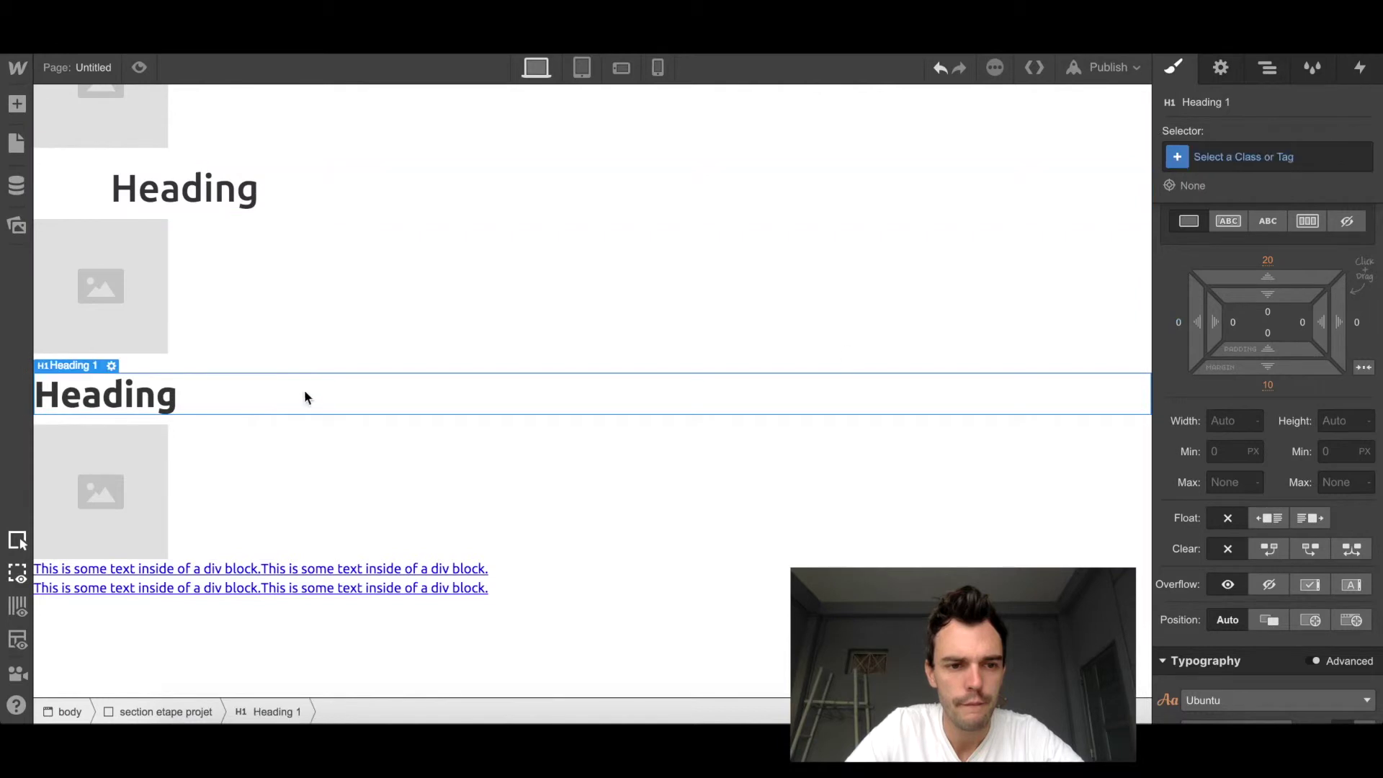
{"action": "left_click", "coordinate": [1232, 156]}
{"action": "type", "text": "titre"}
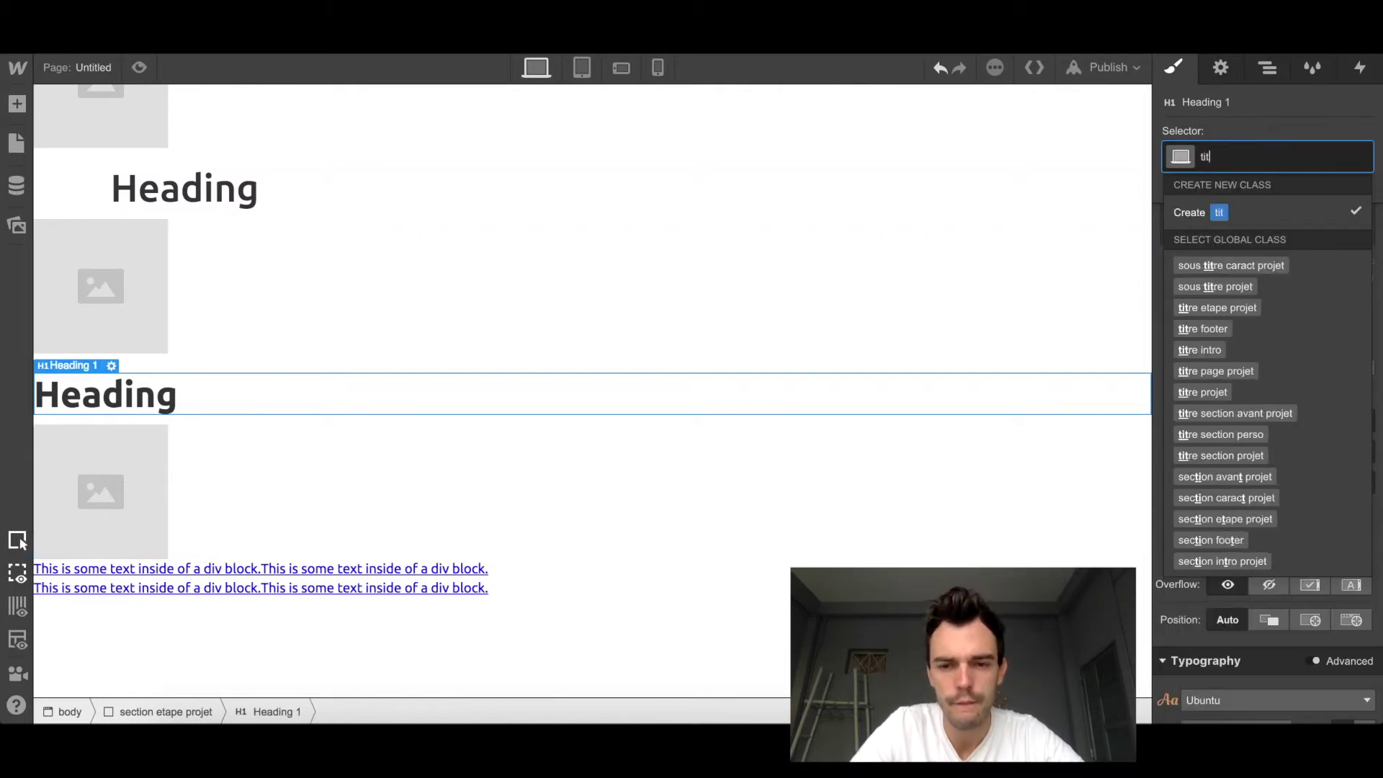
{"action": "left_click", "coordinate": [1226, 309]}
{"action": "scroll", "coordinate": [533, 472], "scroll_direction": "up", "scroll_amount": 7}
{"action": "scroll", "coordinate": [534, 470], "scroll_direction": "down", "scroll_amount": 10}
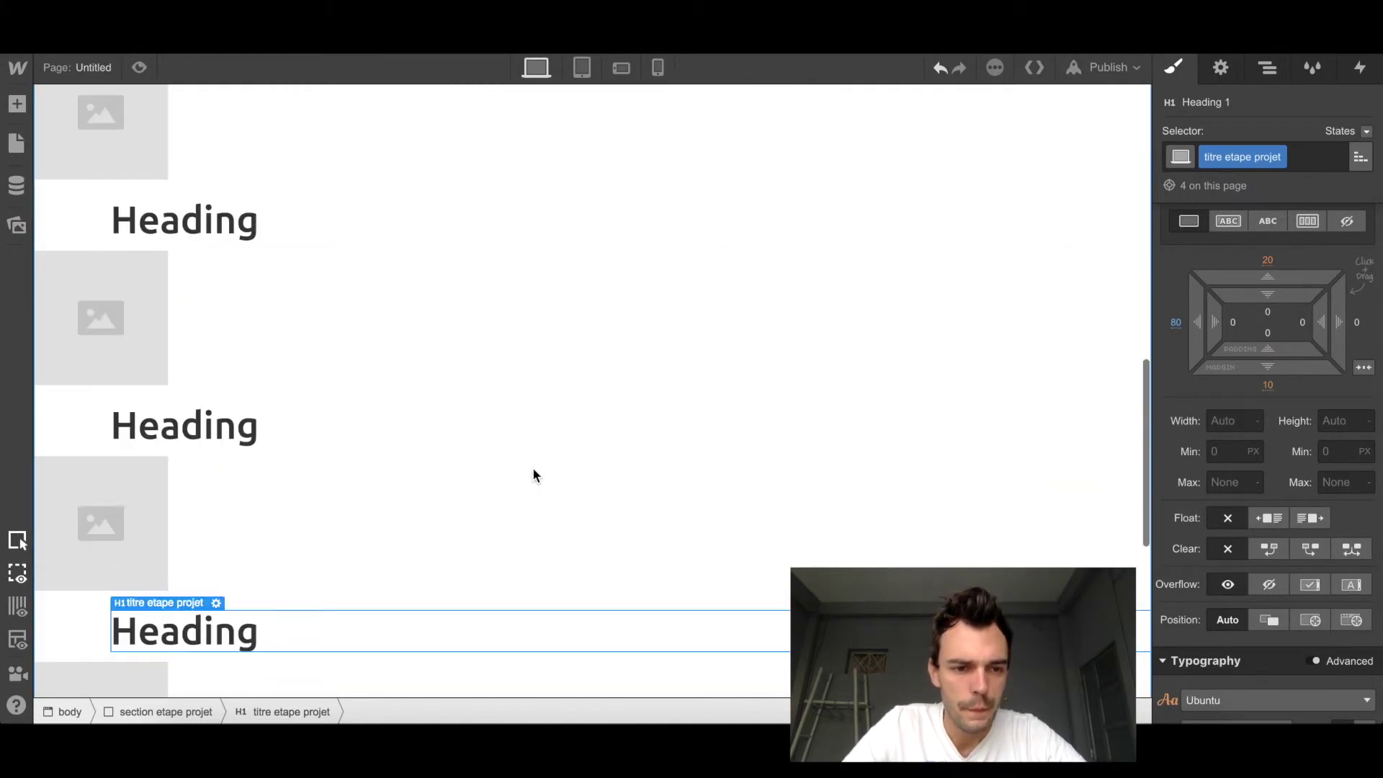
{"action": "scroll", "coordinate": [533, 475], "scroll_direction": "down", "scroll_amount": 5}
{"action": "scroll", "coordinate": [540, 225], "scroll_direction": "up", "scroll_amount": 7}
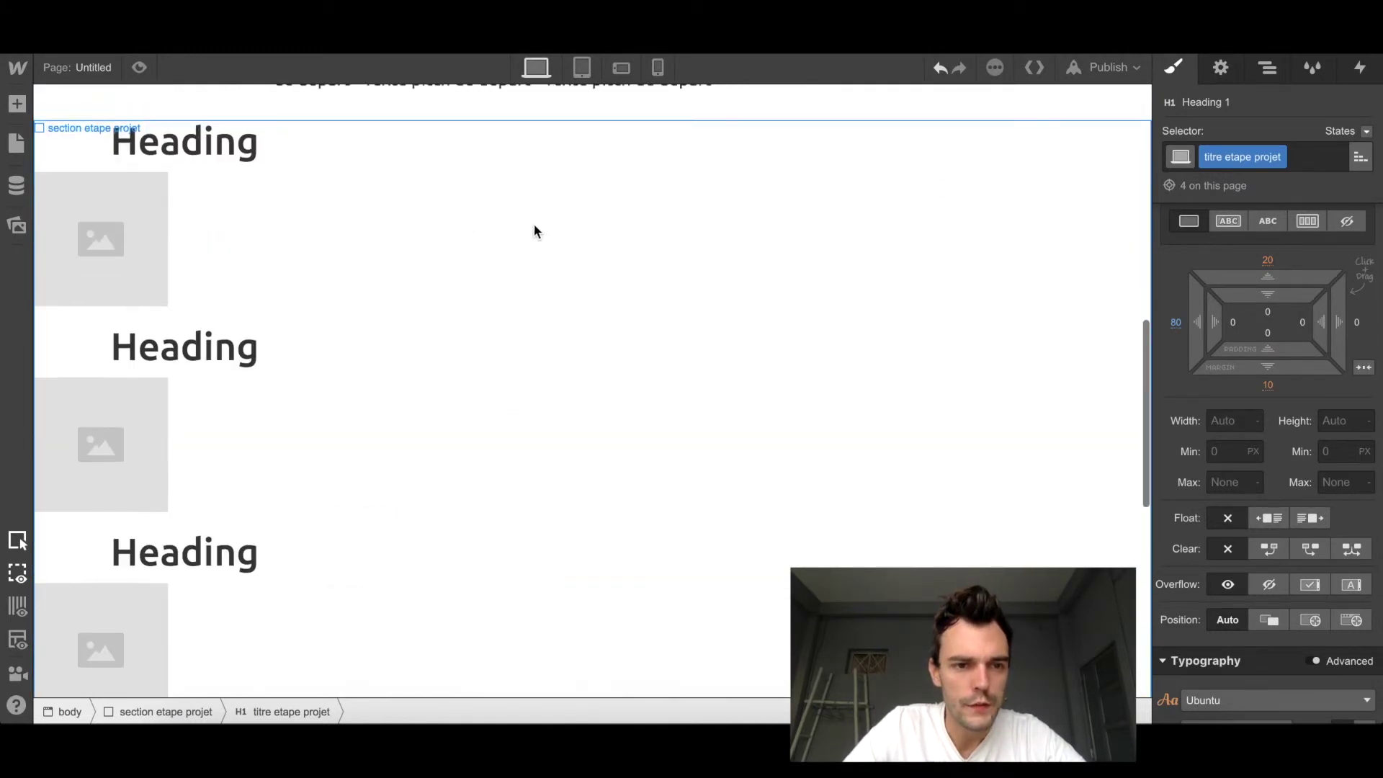
Step: Compare the first step image with the reference page's project image and give it a new class named "image etape projet"
{"action": "scroll", "coordinate": [537, 230], "scroll_direction": "up", "scroll_amount": 3}
{"action": "left_click", "coordinate": [162, 365]}
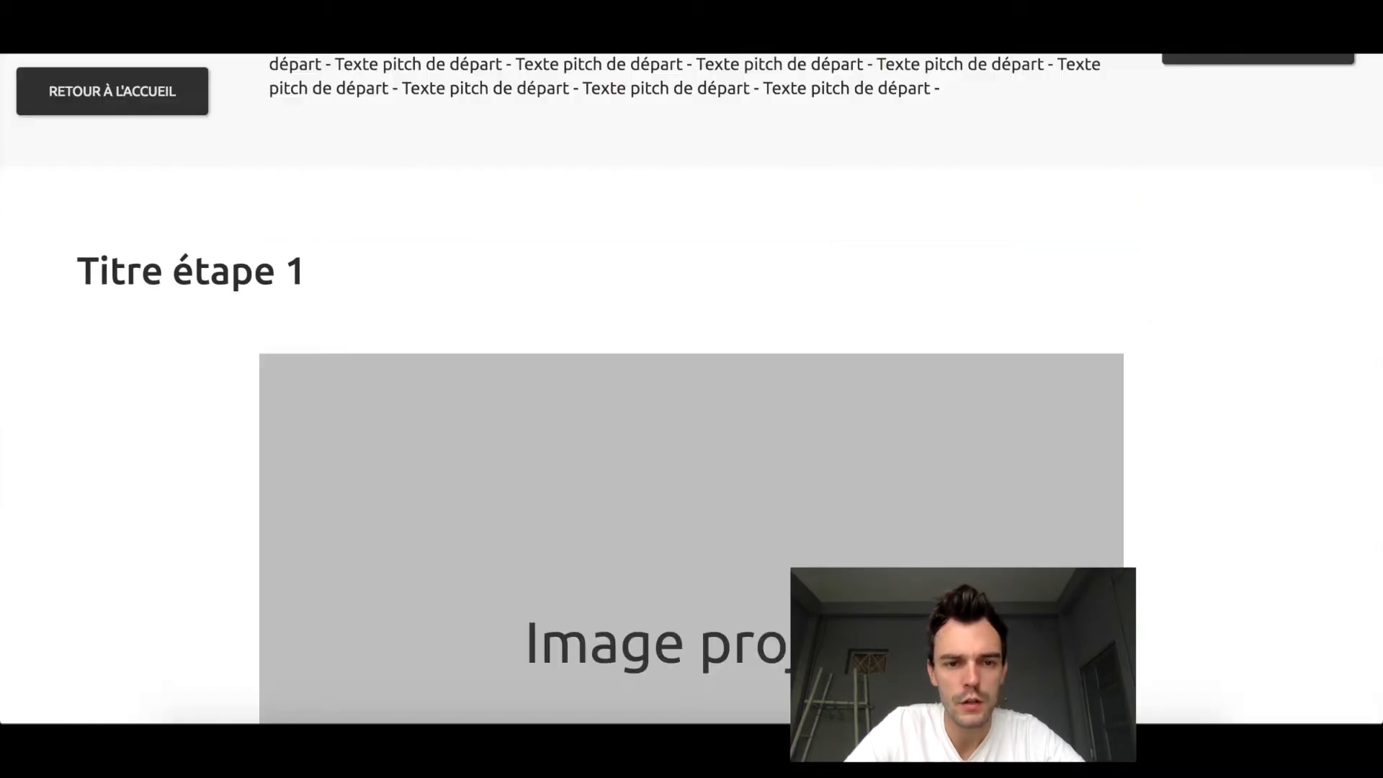
{"action": "scroll", "coordinate": [659, 467], "scroll_direction": "down", "scroll_amount": 3}
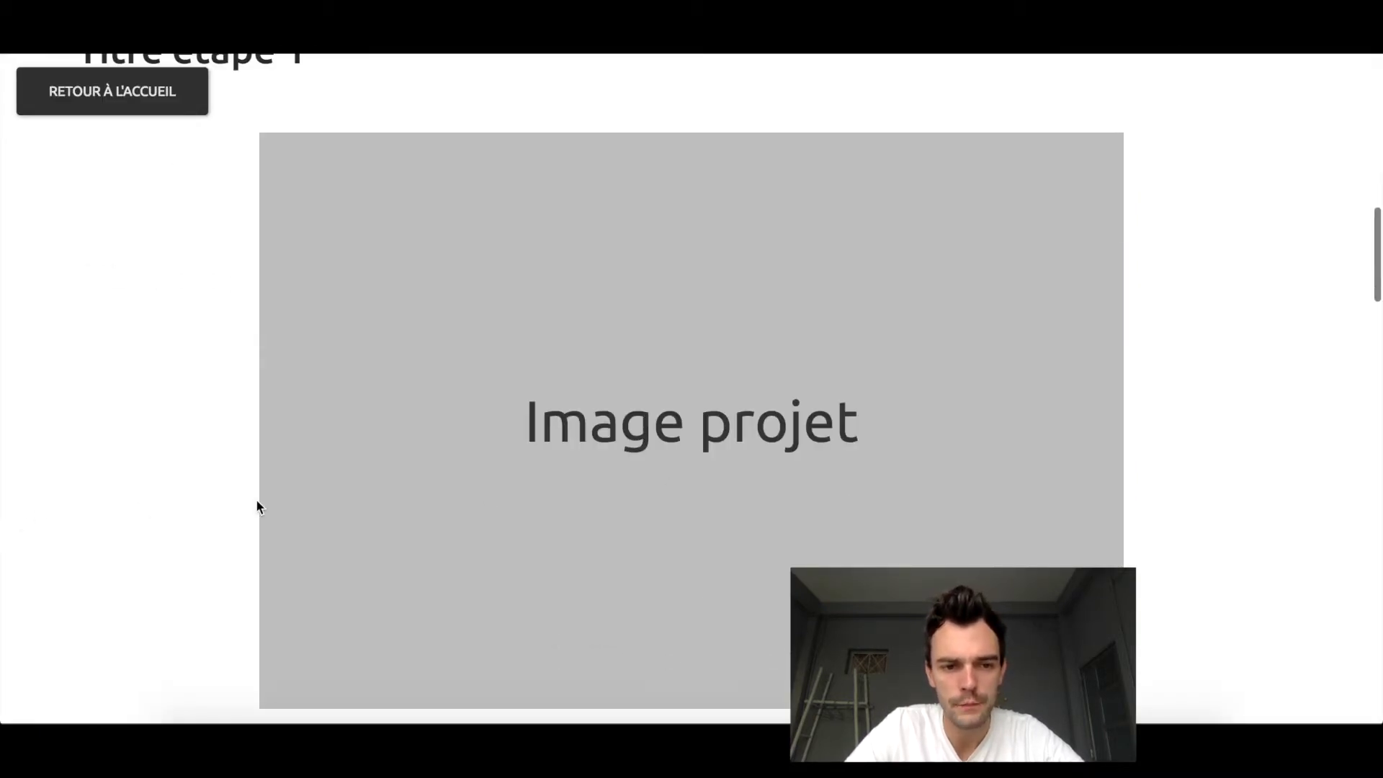
{"action": "scroll", "coordinate": [917, 339], "scroll_direction": "up", "scroll_amount": 2}
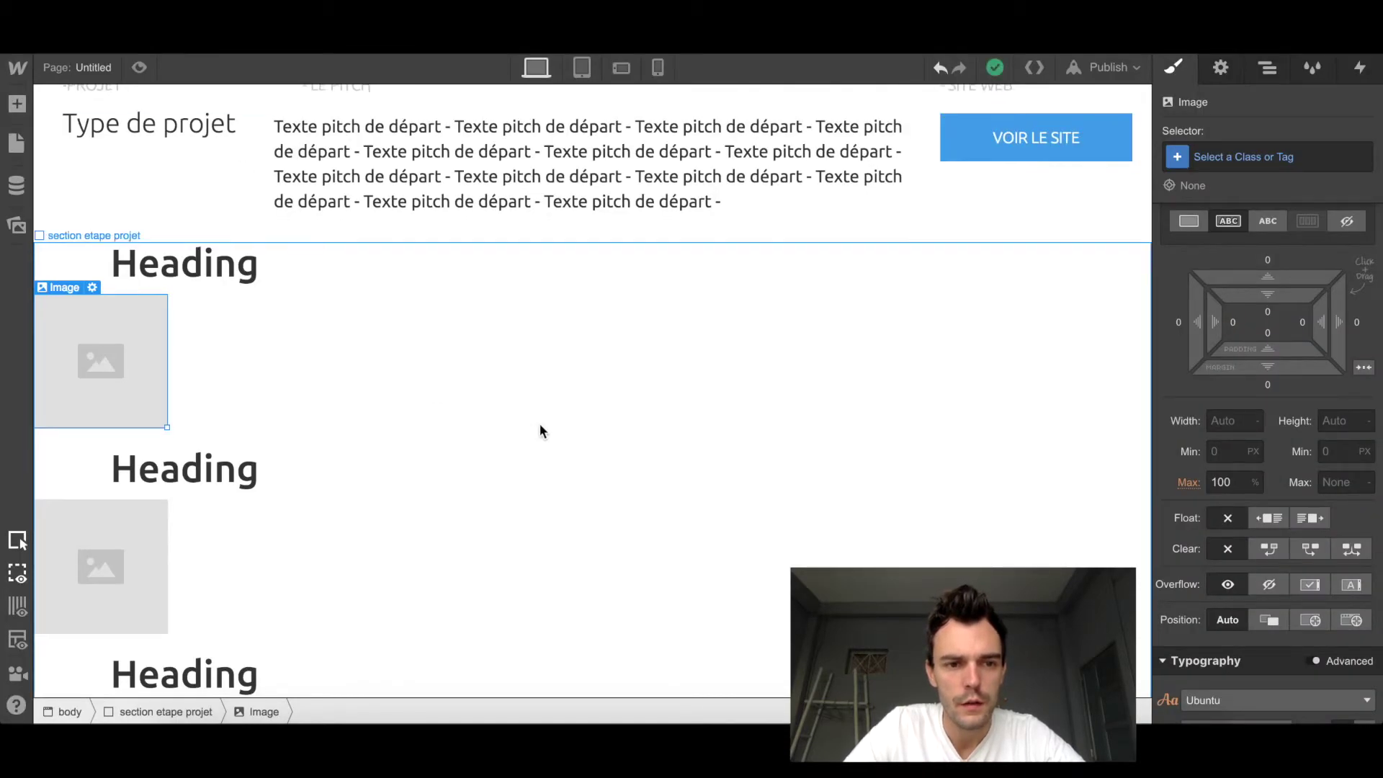
{"action": "scroll", "coordinate": [539, 424], "scroll_direction": "down", "scroll_amount": 1}
{"action": "left_click", "coordinate": [1213, 156]}
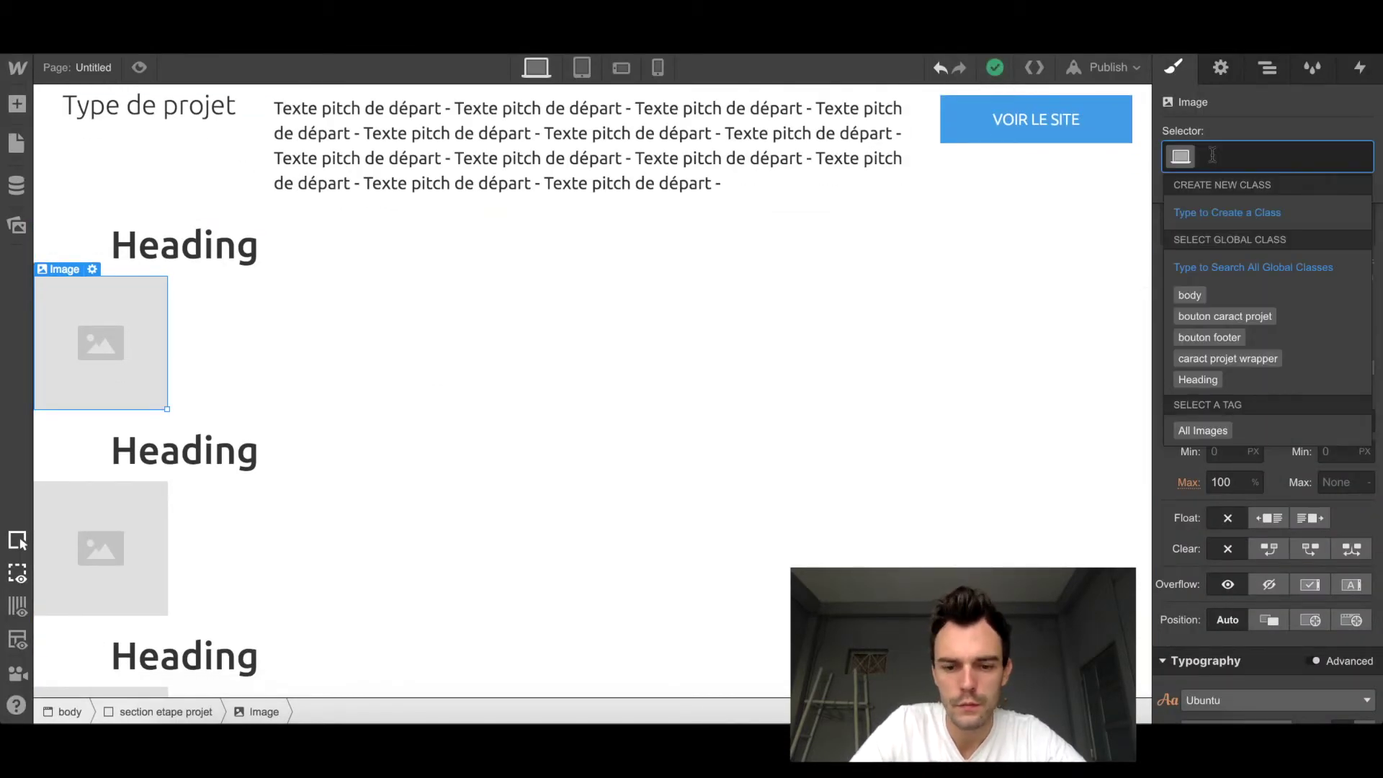
{"action": "type", "text": "image etape projet"}
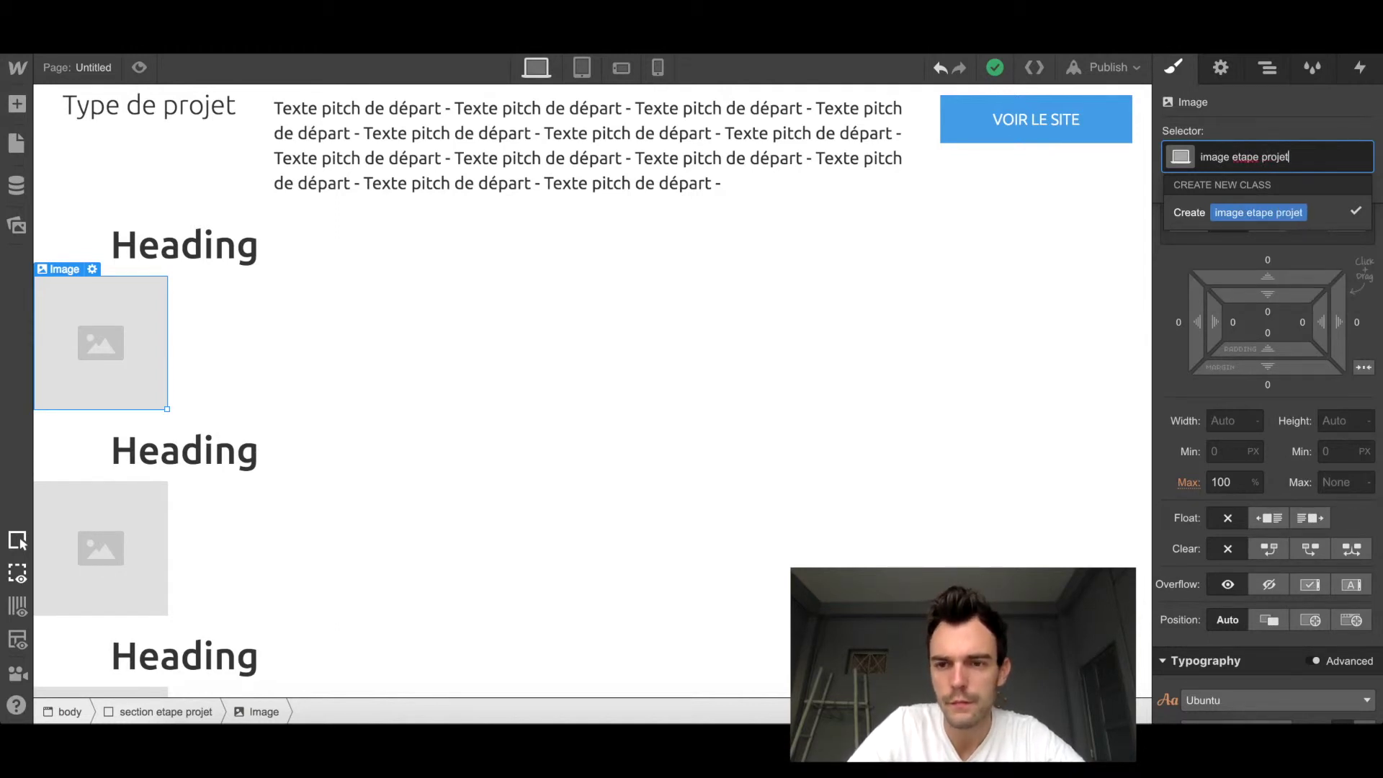
{"action": "key", "text": "Return"}
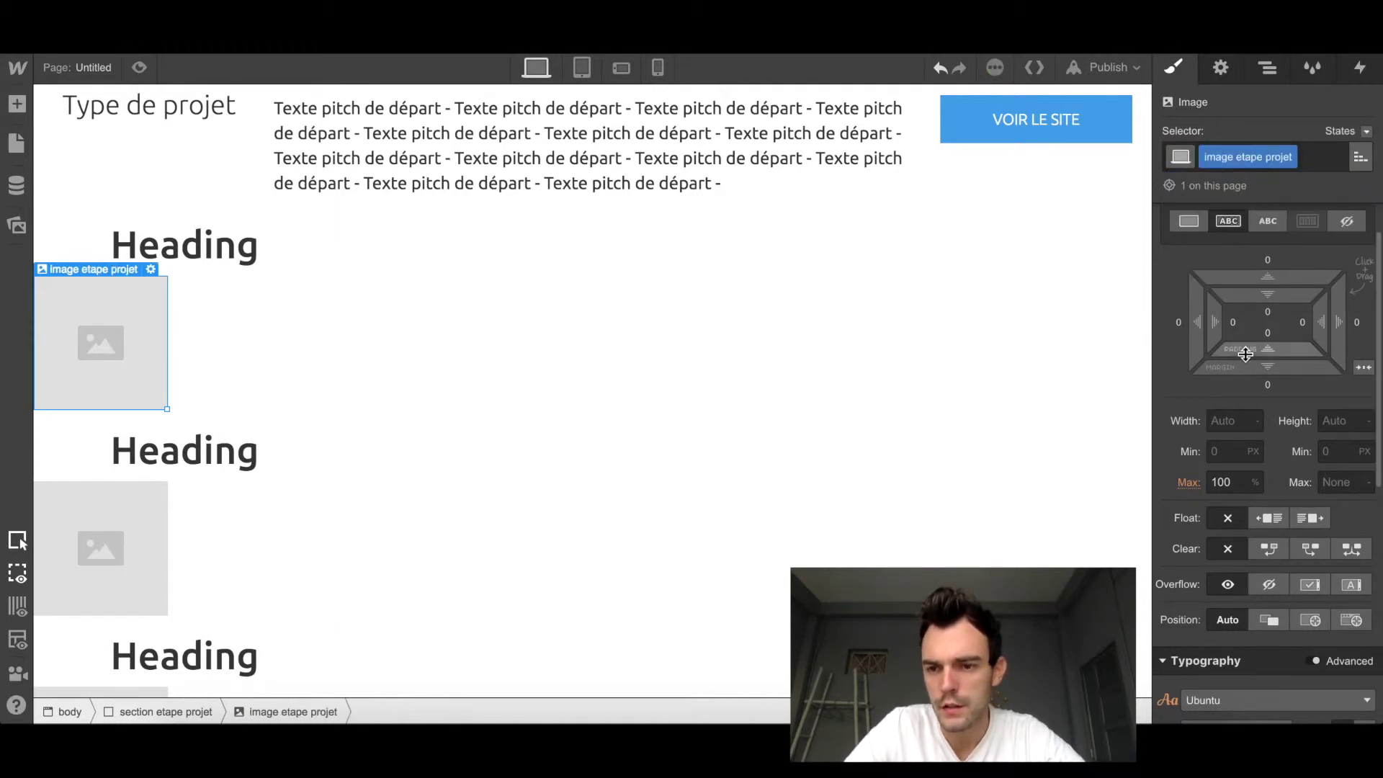
Step: Centre the first step image horizontally as a block with automatic left and right margins
{"action": "scroll", "coordinate": [1229, 516], "scroll_direction": "down", "scroll_amount": 2}
{"action": "scroll", "coordinate": [1347, 379], "scroll_direction": "up", "scroll_amount": 3}
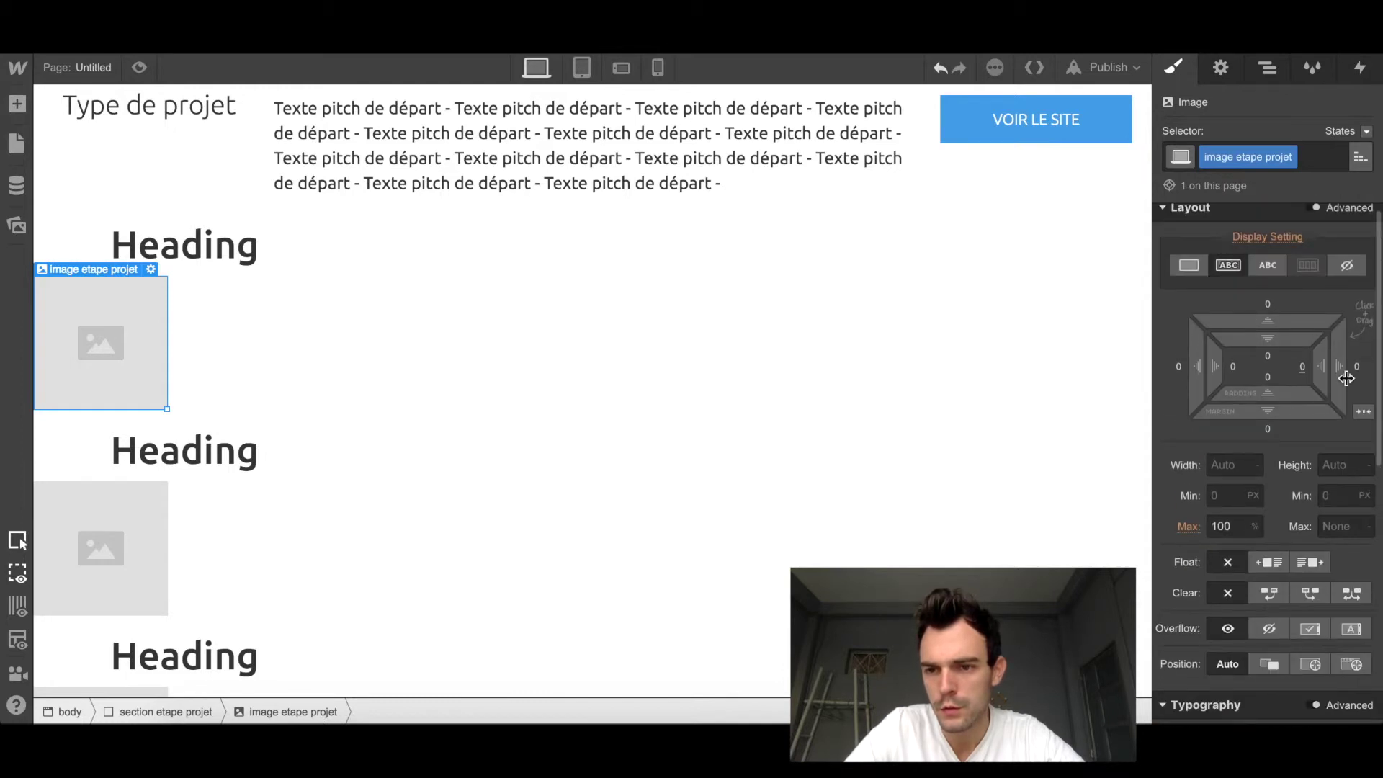
{"action": "left_click", "coordinate": [1363, 414]}
{"action": "scroll", "coordinate": [836, 432], "scroll_direction": "up", "scroll_amount": 1}
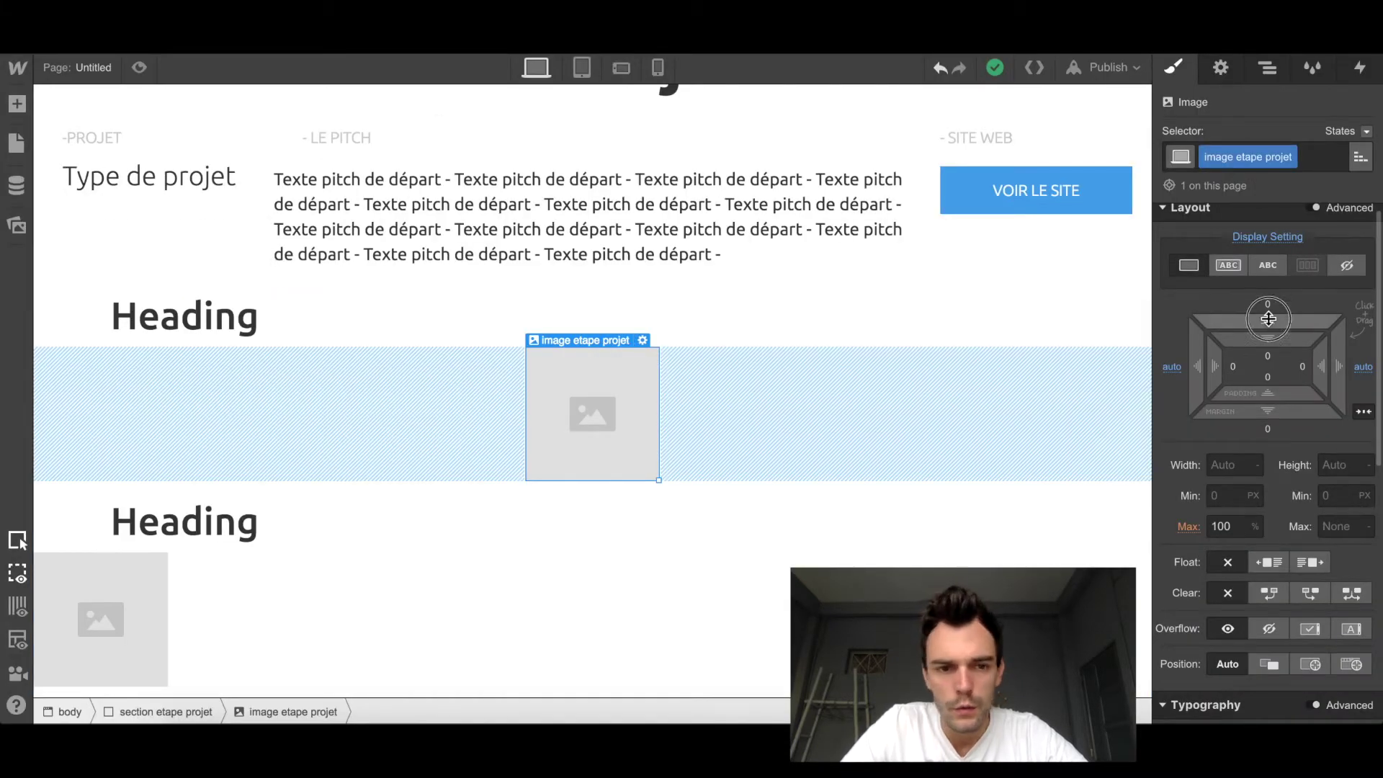
Step: Give the first step image a top margin of 60 px and a bottom margin of 70 px, checking the reference page's spacing
{"action": "left_click_drag", "start_coordinate": [1269, 318], "coordinate": [1266, 146]}
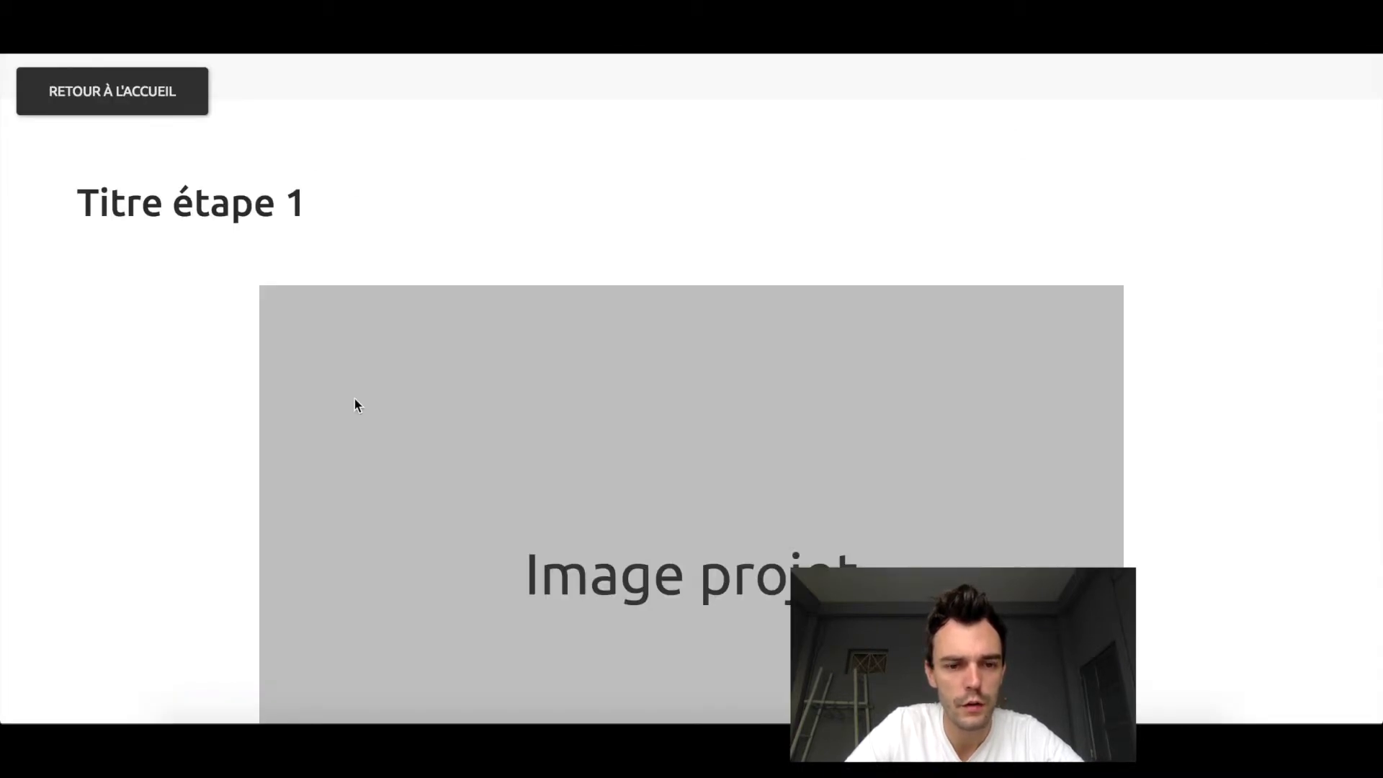
{"action": "scroll", "coordinate": [356, 404], "scroll_direction": "down", "scroll_amount": 5}
{"action": "scroll", "coordinate": [270, 313], "scroll_direction": "up", "scroll_amount": 4}
{"action": "scroll", "coordinate": [270, 313], "scroll_direction": "down", "scroll_amount": 5}
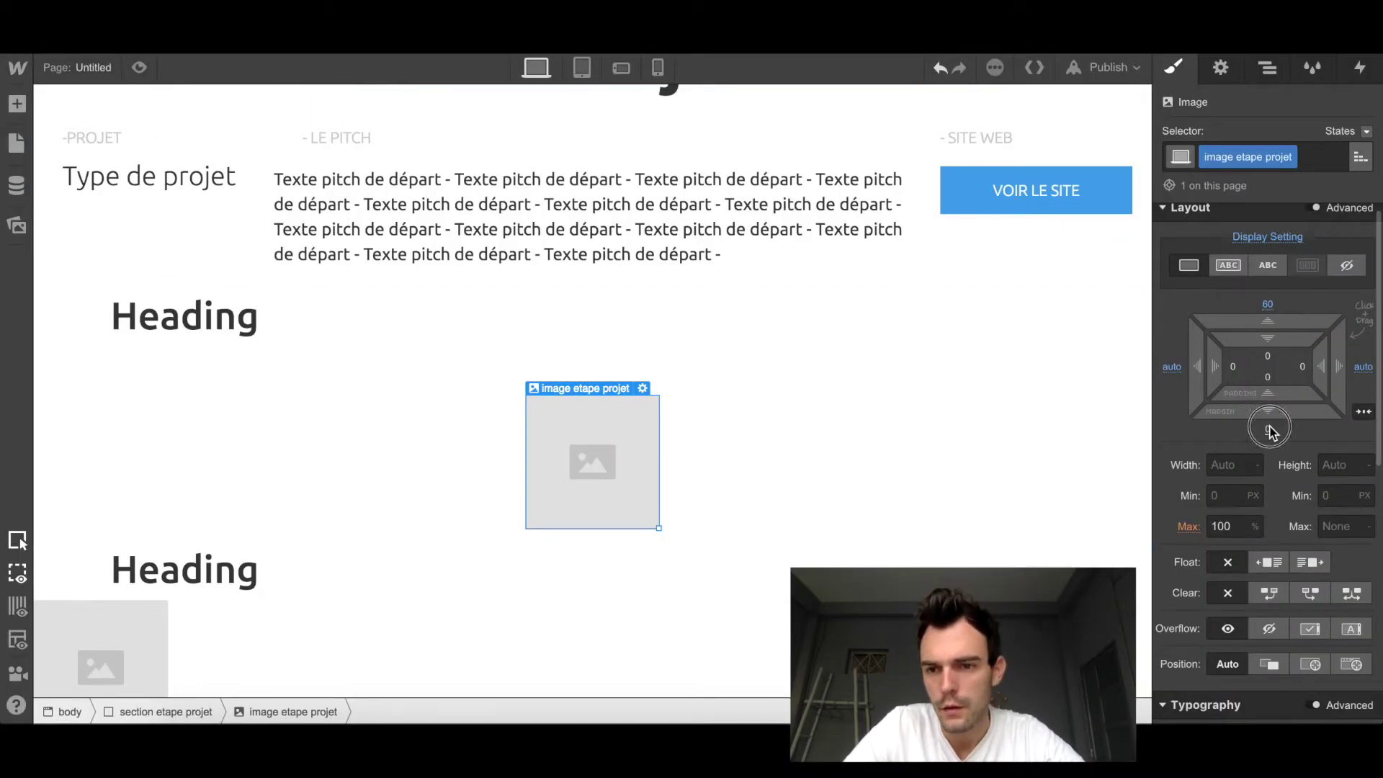
{"action": "left_click", "coordinate": [1269, 430]}
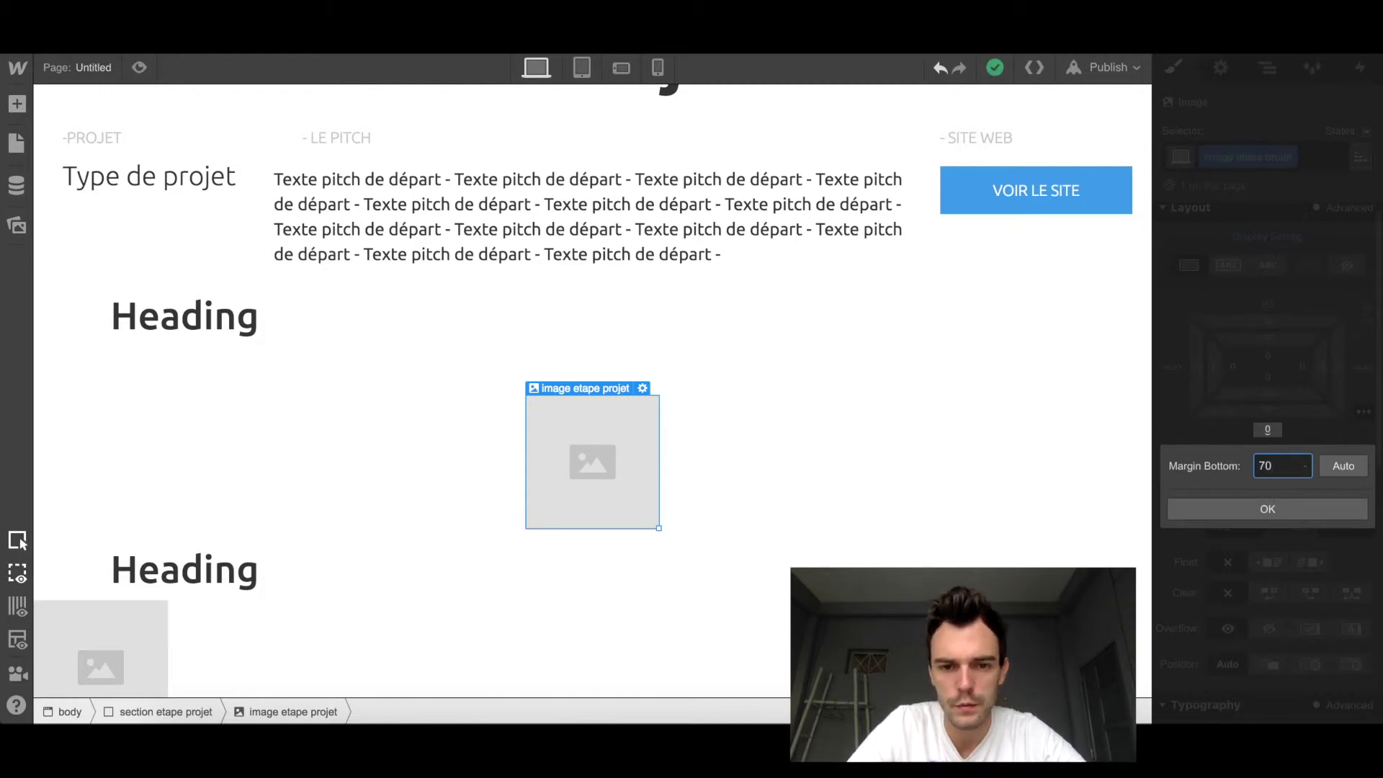
{"action": "type", "text": "70"}
{"action": "key", "text": "Return"}
Step: Apply the existing class "image etape projet" to the second image in the section etape projet
{"action": "scroll", "coordinate": [396, 497], "scroll_direction": "down", "scroll_amount": 3}
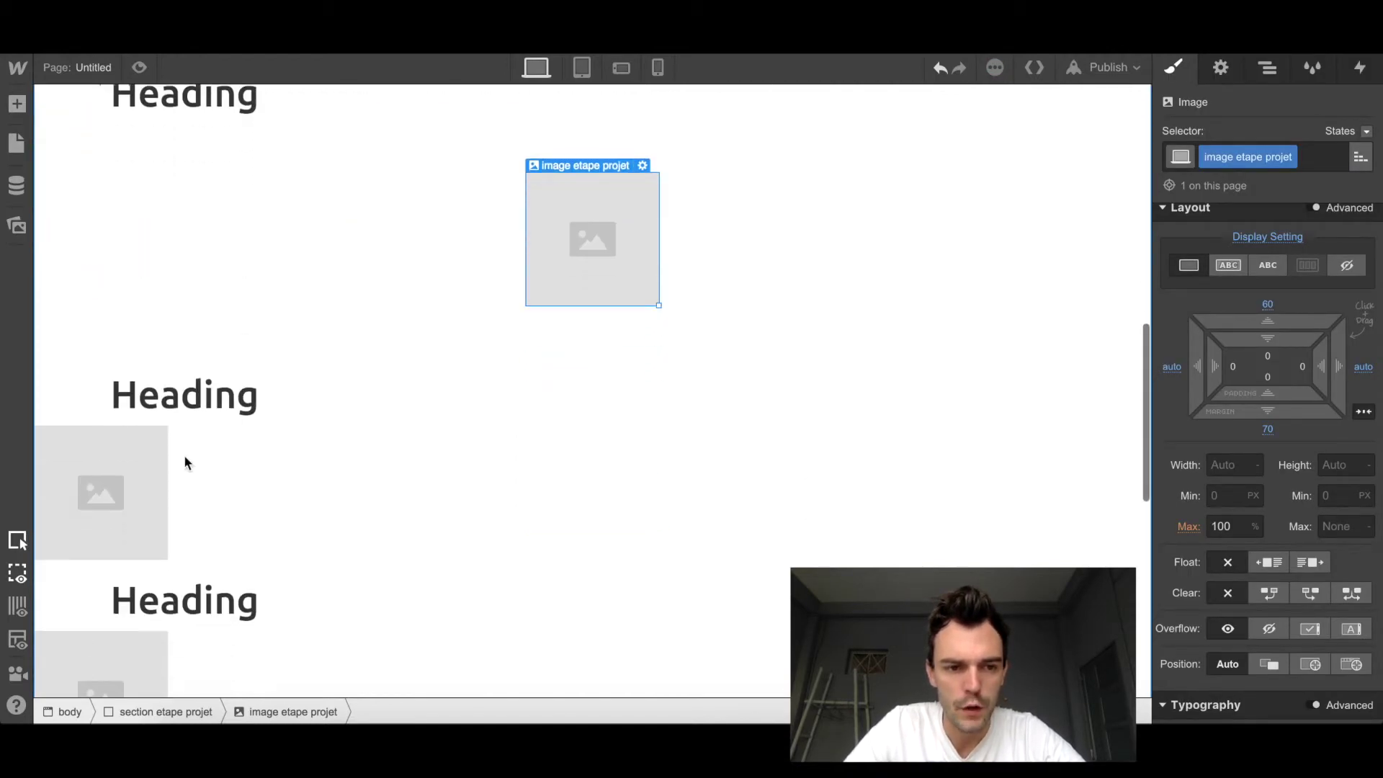
{"action": "left_click", "coordinate": [129, 495]}
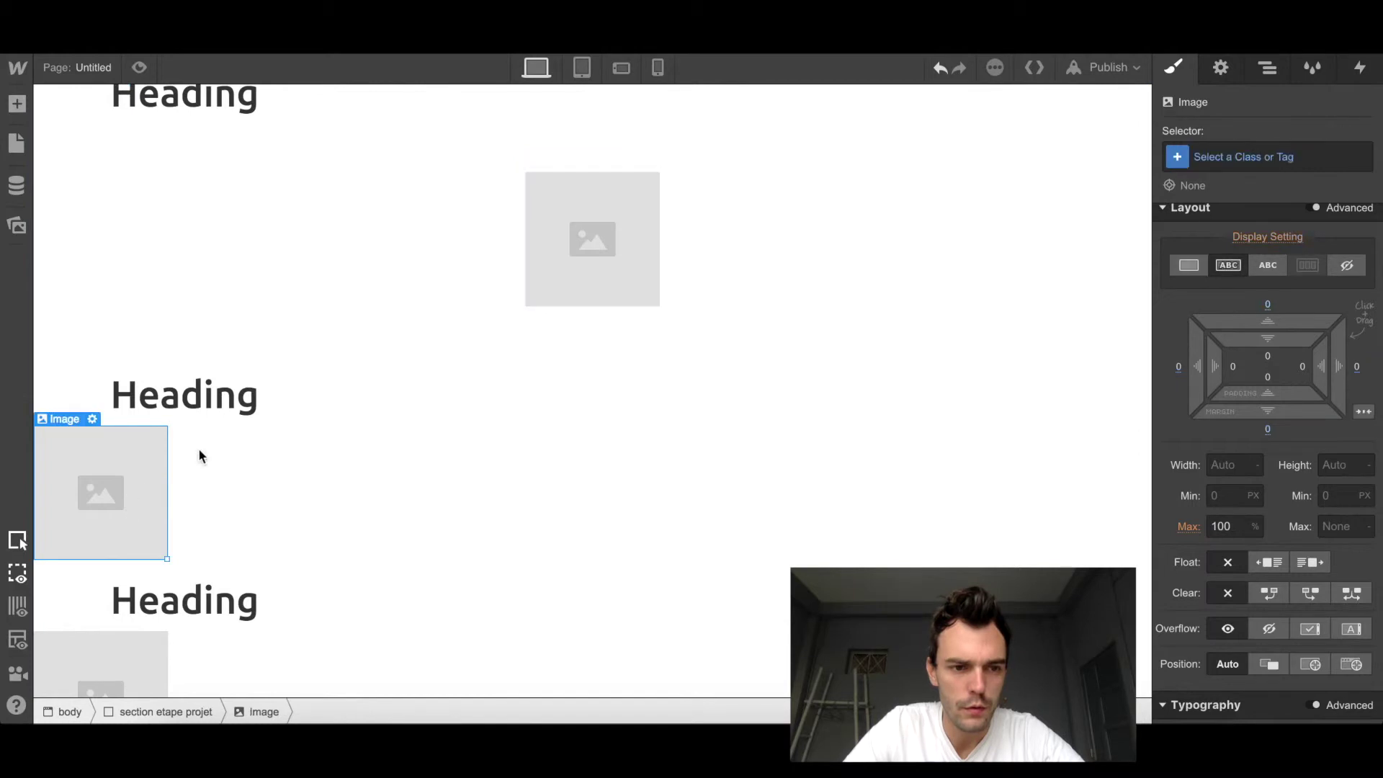
{"action": "left_click", "coordinate": [1220, 157]}
{"action": "type", "text": "image"}
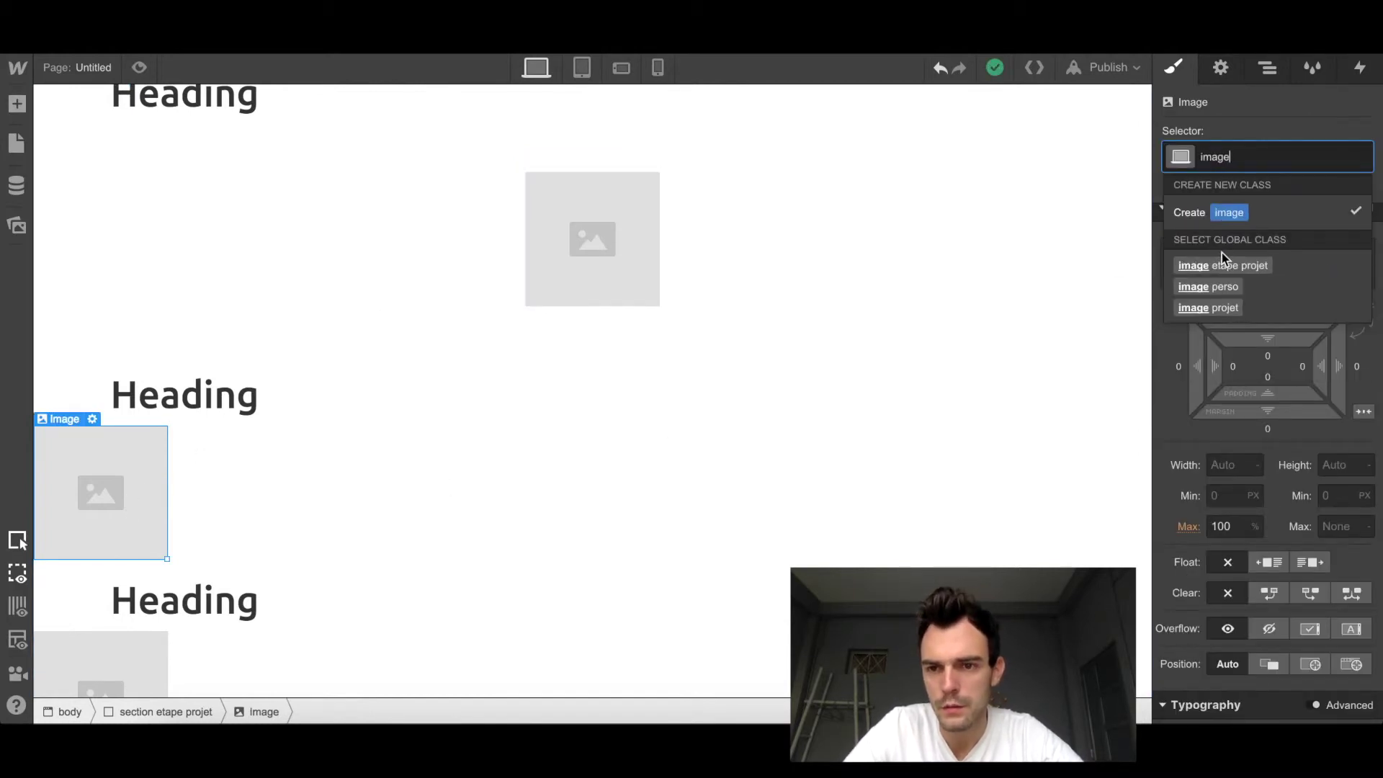
{"action": "left_click", "coordinate": [1221, 266]}
Step: Apply the existing class "image etape projet" to the third image in the section etape projet
{"action": "scroll", "coordinate": [636, 491], "scroll_direction": "down", "scroll_amount": 5}
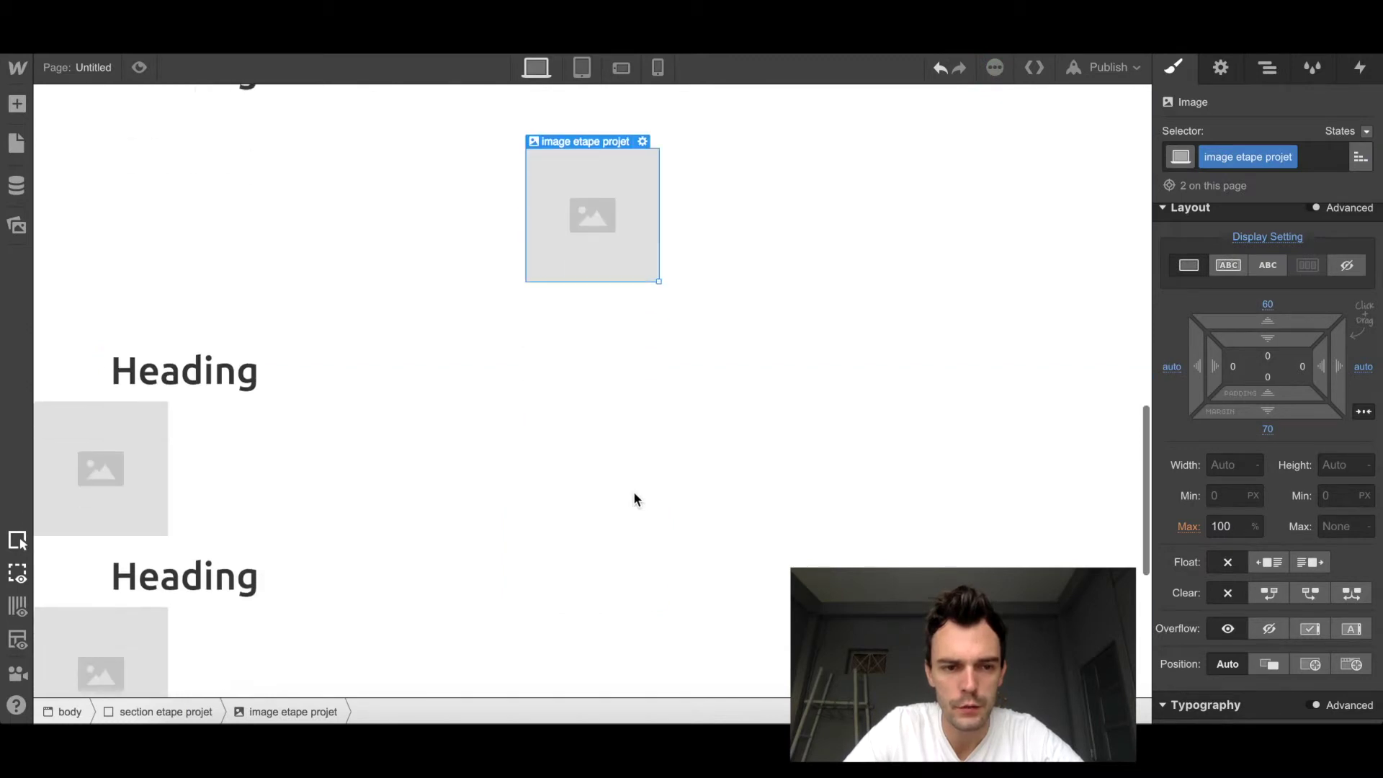
{"action": "left_click", "coordinate": [148, 375]}
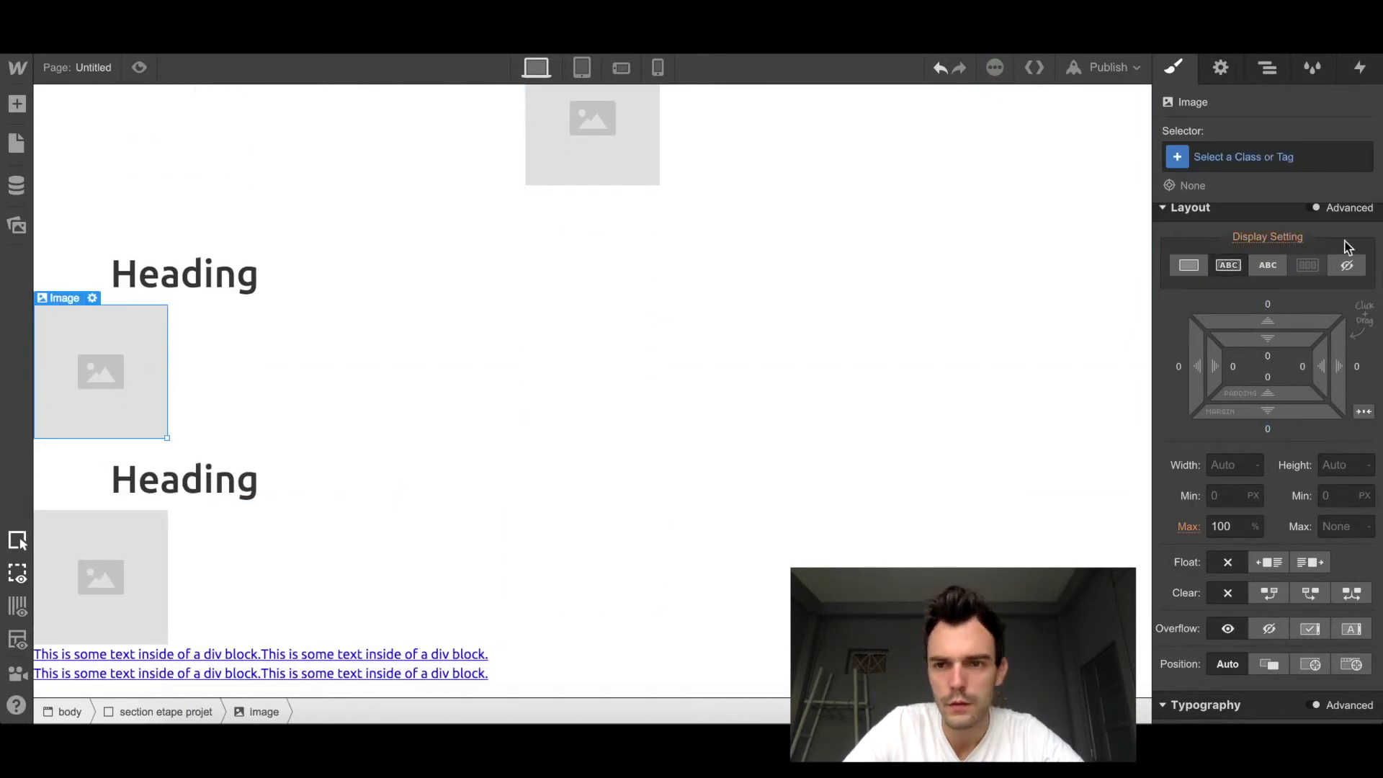
{"action": "left_click", "coordinate": [1230, 155]}
{"action": "type", "text": "ima"}
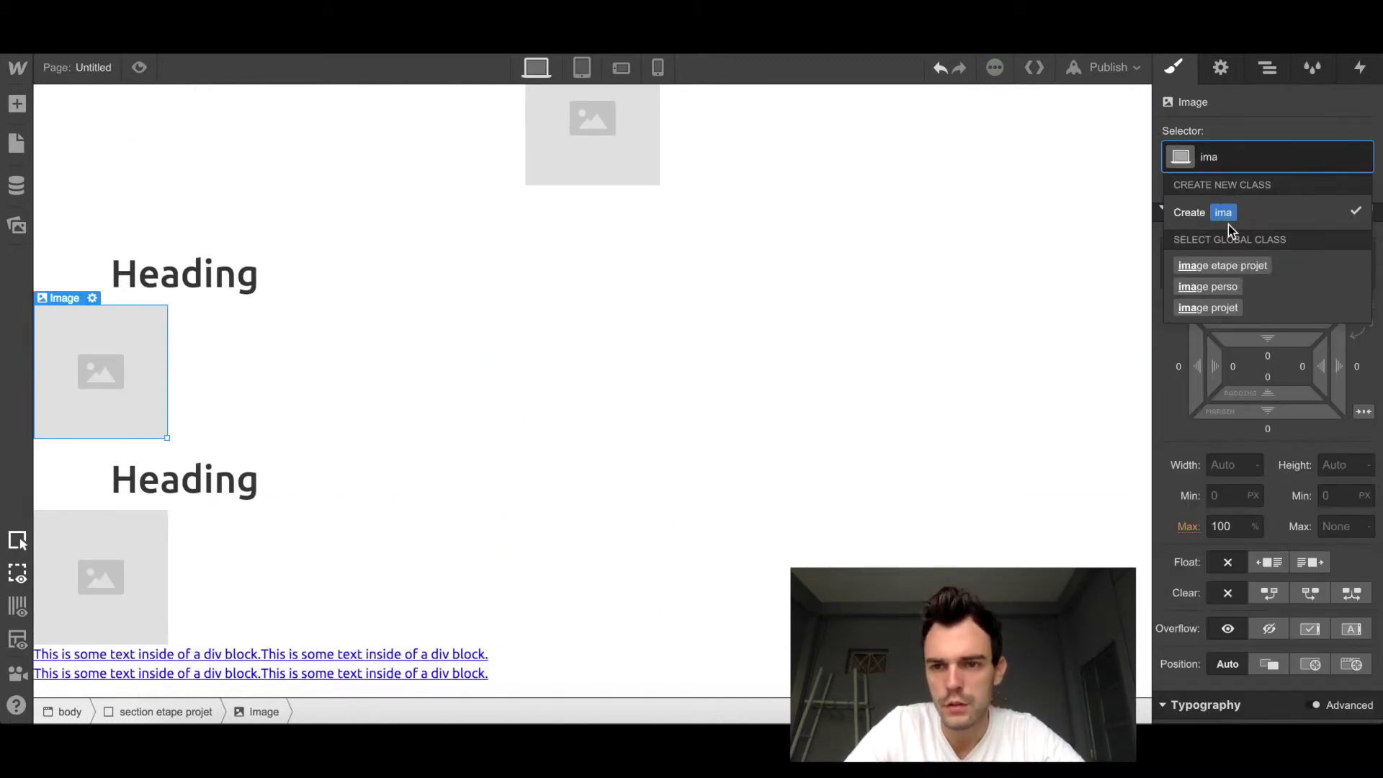
{"action": "left_click", "coordinate": [1223, 265]}
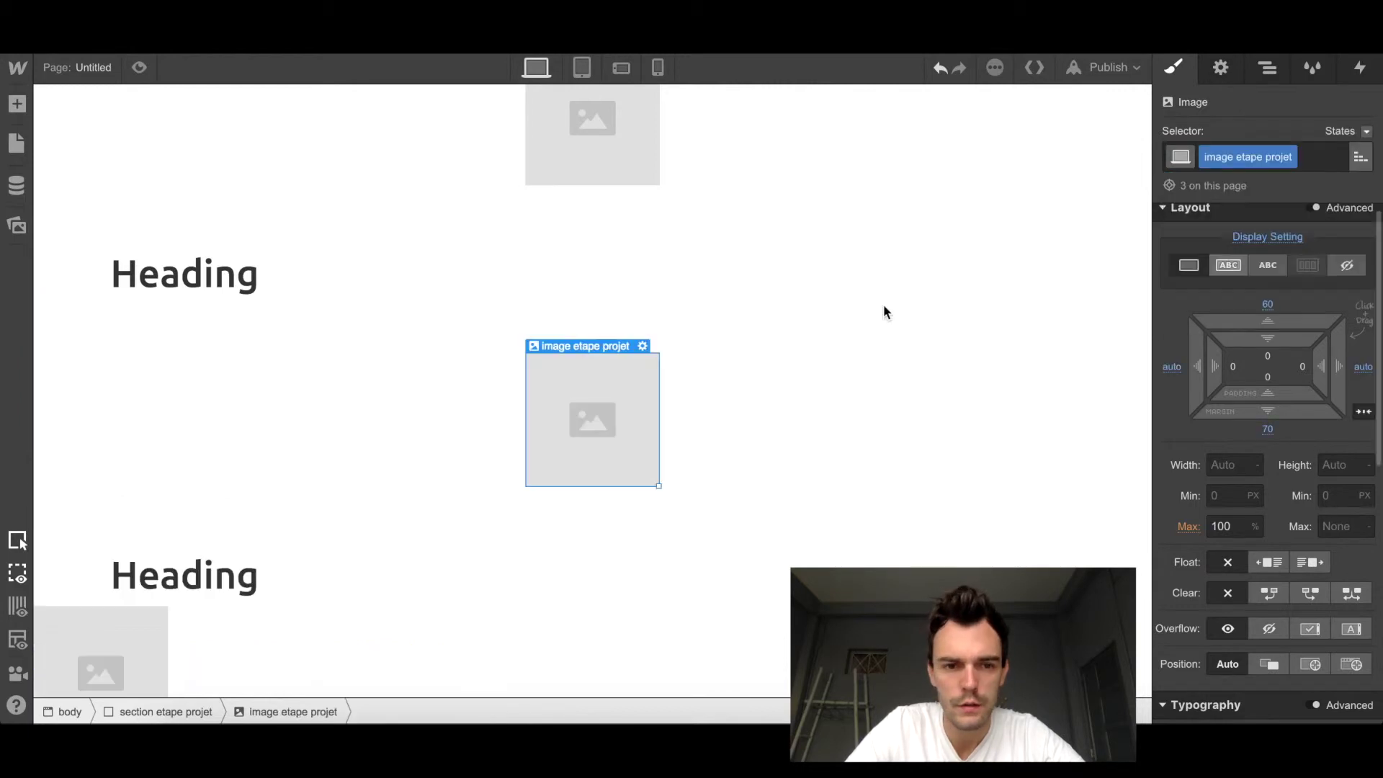
Step: Apply the existing class "image etape projet" to the fourth image in the section etape projet
{"action": "left_click", "coordinate": [132, 659]}
{"action": "left_click", "coordinate": [1260, 157]}
{"action": "type", "text": "image"}
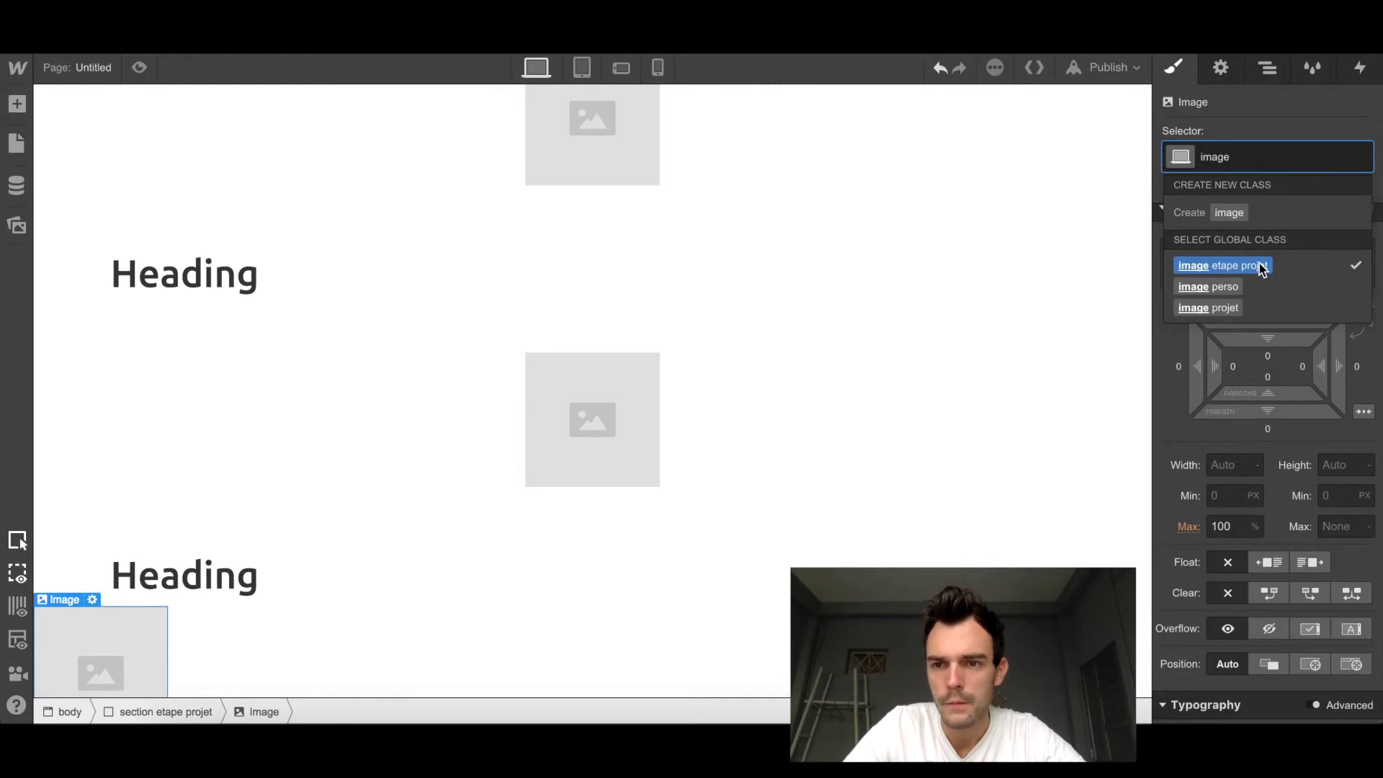
{"action": "left_click", "coordinate": [1262, 264]}
{"action": "scroll", "coordinate": [805, 459], "scroll_direction": "down", "scroll_amount": 3}
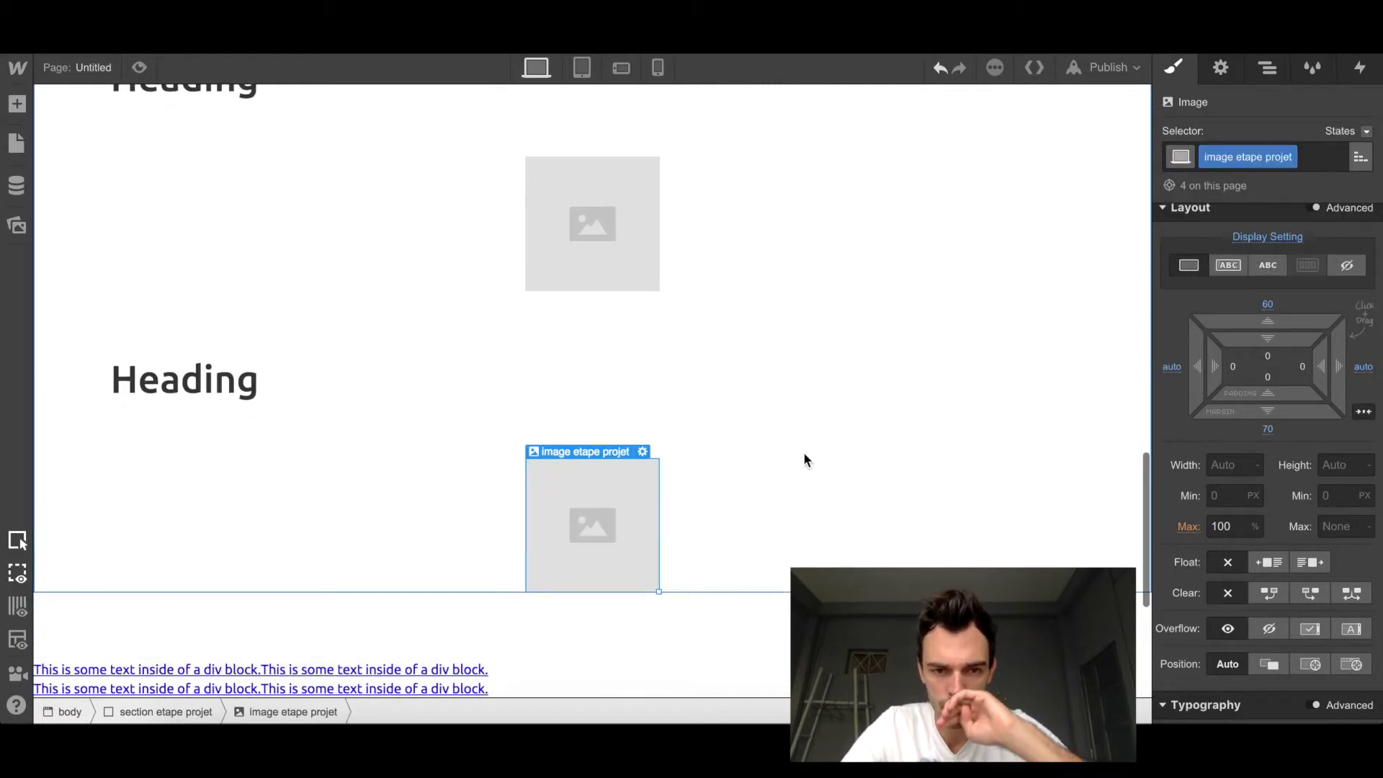
Step: Compare the step titles and images of the section etape projet with the layout and spacing of the reference page's steps
{"action": "left_click", "coordinate": [837, 321]}
{"action": "scroll", "coordinate": [782, 432], "scroll_direction": "up", "scroll_amount": 3}
{"action": "scroll", "coordinate": [753, 465], "scroll_direction": "down", "scroll_amount": 1}
{"action": "scroll", "coordinate": [754, 469], "scroll_direction": "up", "scroll_amount": 1}
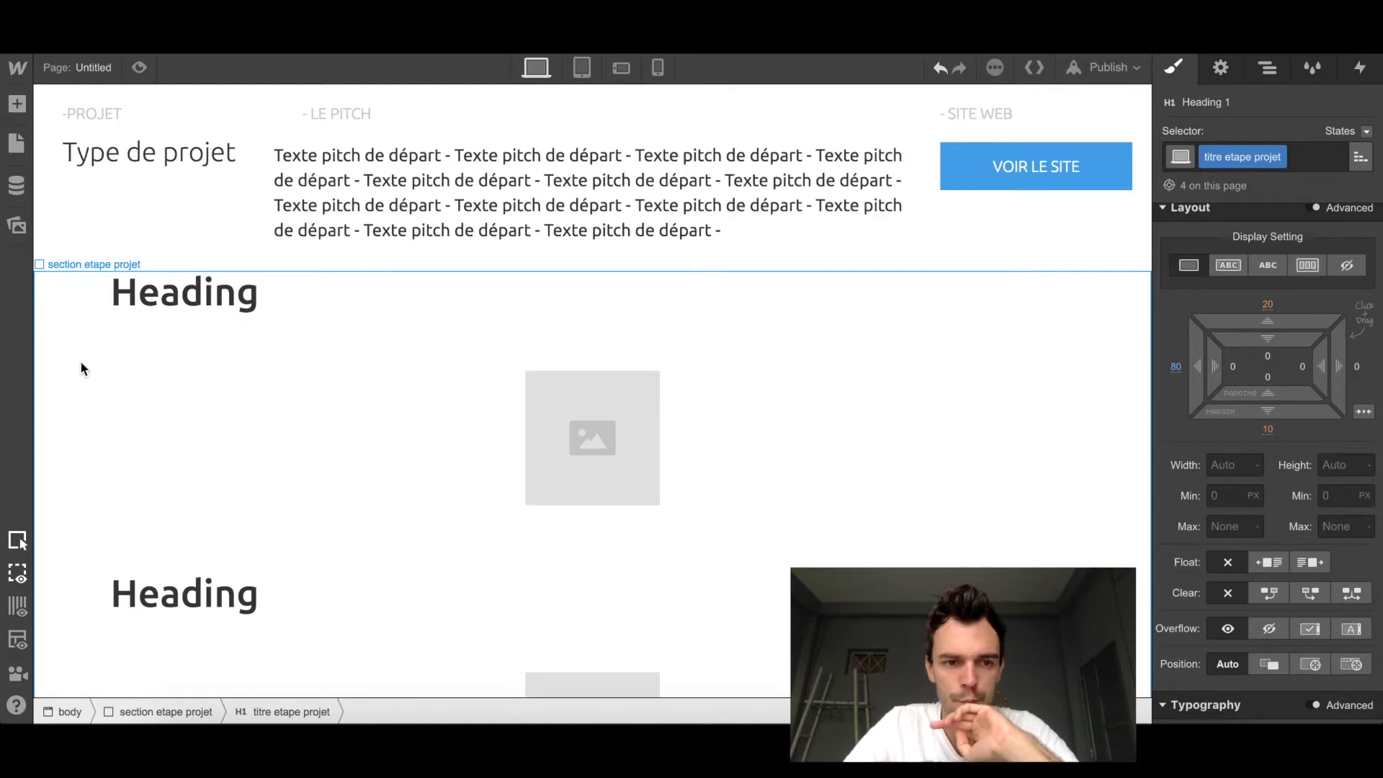
{"action": "scroll", "coordinate": [226, 526], "scroll_direction": "down", "scroll_amount": 2}
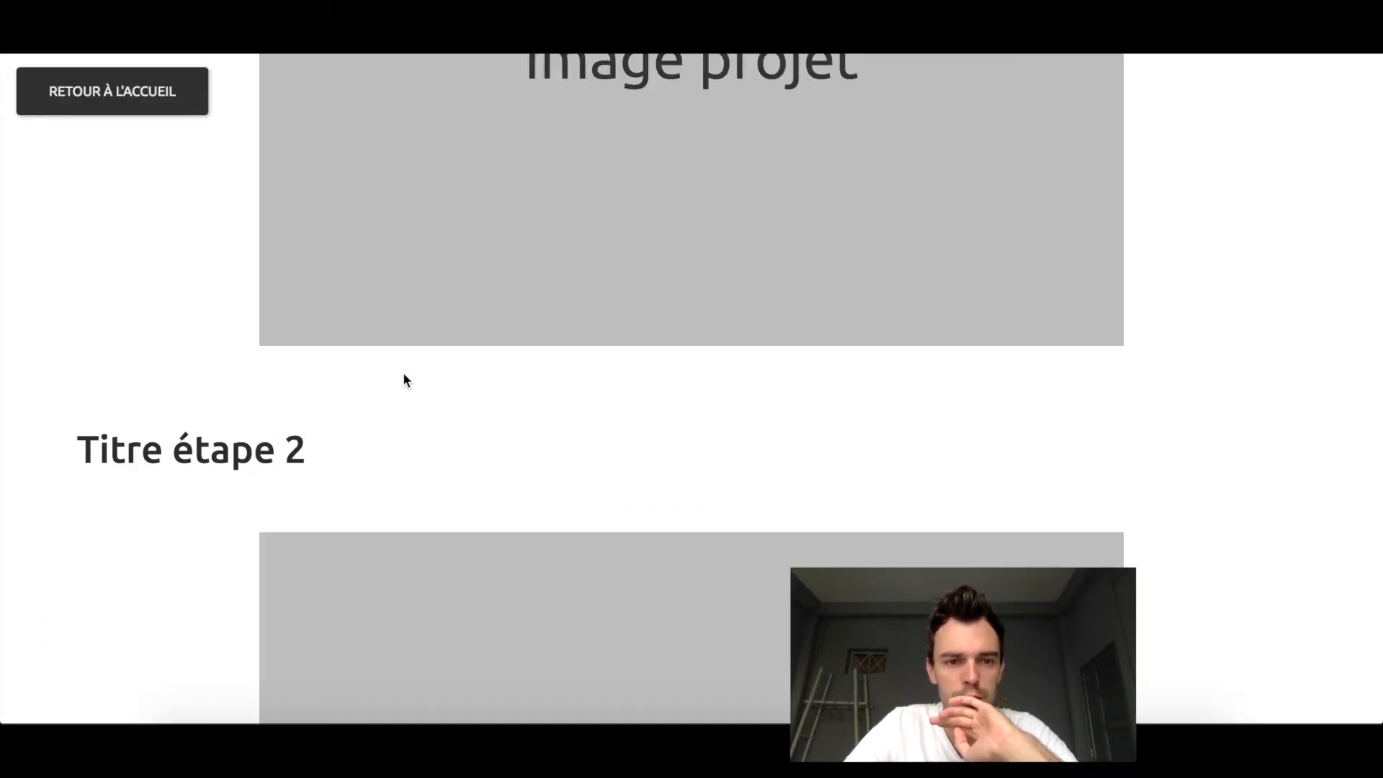
{"action": "scroll", "coordinate": [404, 376], "scroll_direction": "up", "scroll_amount": 5}
{"action": "scroll", "coordinate": [403, 373], "scroll_direction": "up", "scroll_amount": 3}
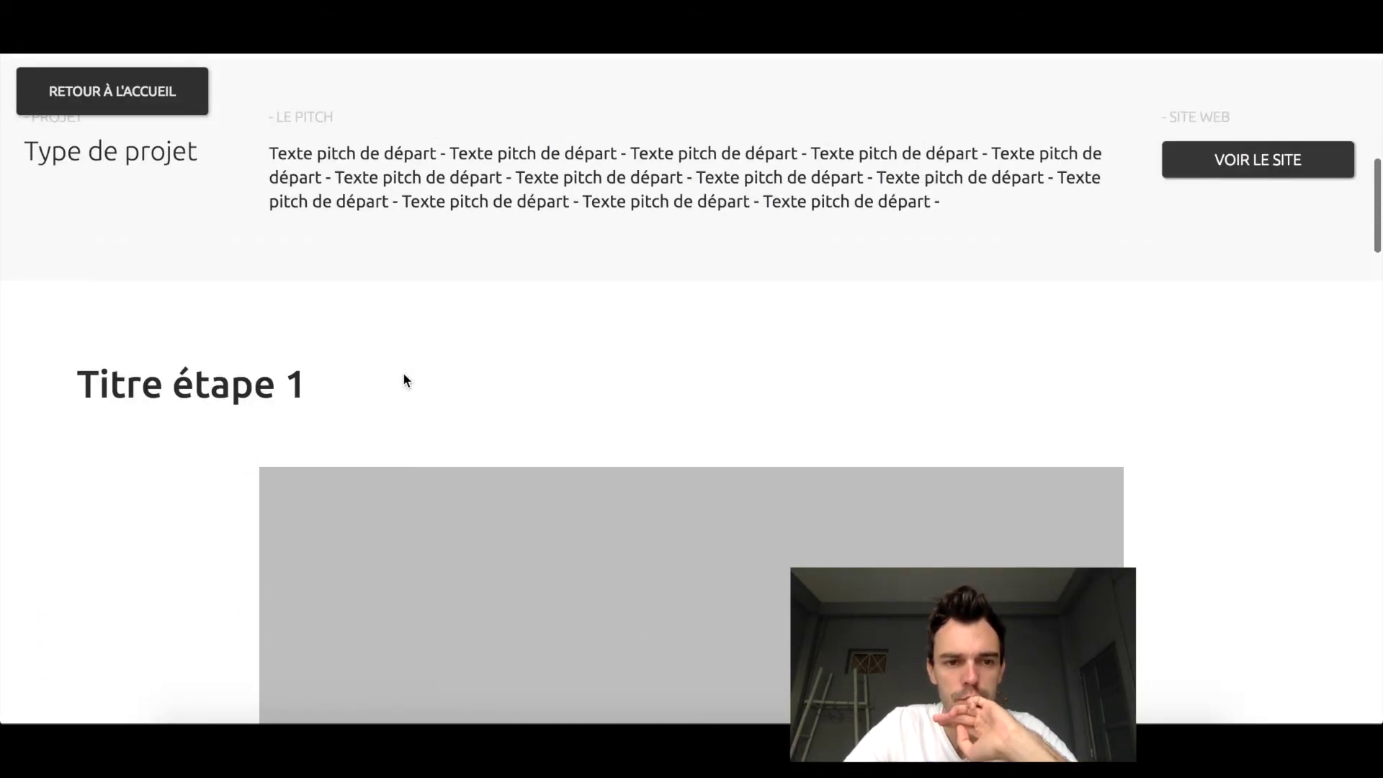
{"action": "scroll", "coordinate": [403, 373], "scroll_direction": "down", "scroll_amount": 8}
{"action": "scroll", "coordinate": [403, 373], "scroll_direction": "up", "scroll_amount": 3}
{"action": "scroll", "coordinate": [403, 374], "scroll_direction": "down", "scroll_amount": 15}
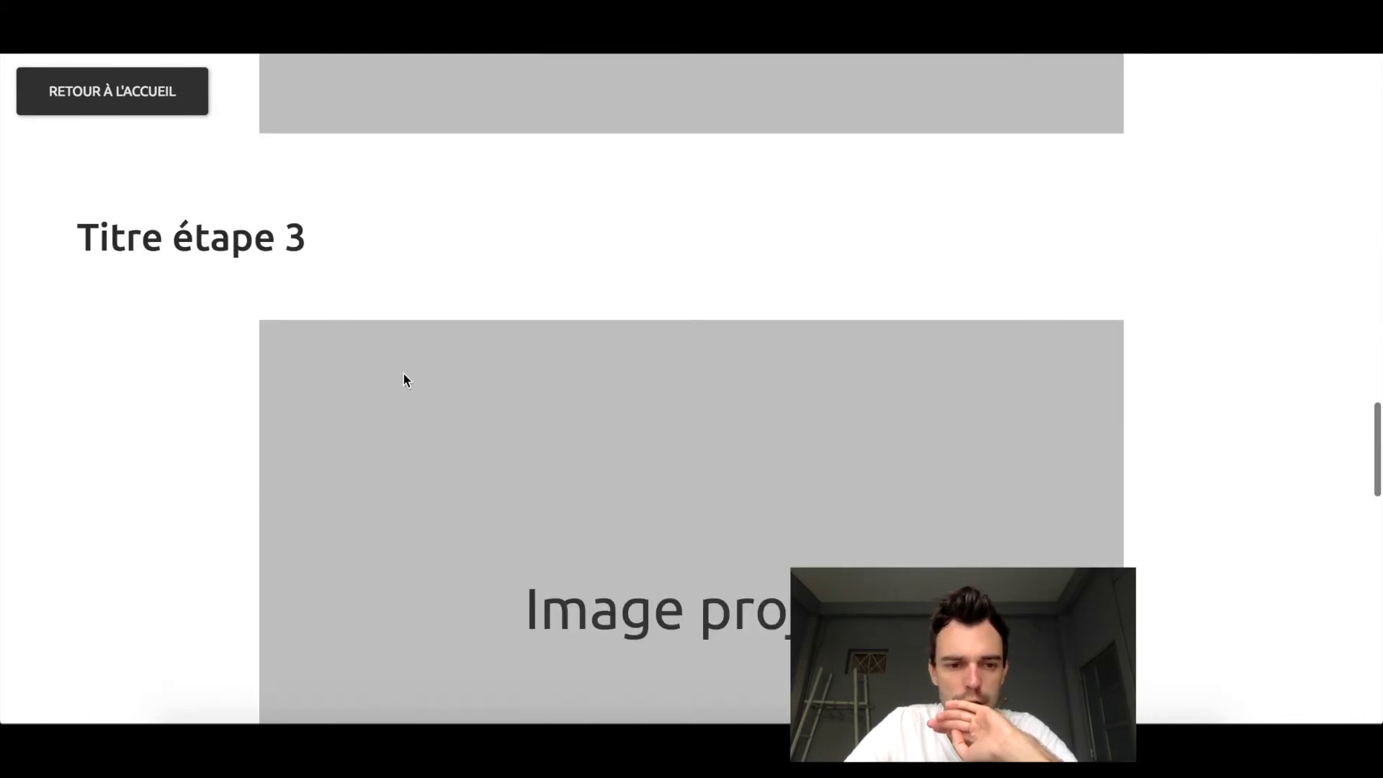
{"action": "scroll", "coordinate": [403, 380], "scroll_direction": "down", "scroll_amount": 3}
{"action": "scroll", "coordinate": [403, 380], "scroll_direction": "up", "scroll_amount": 1}
{"action": "scroll", "coordinate": [406, 381], "scroll_direction": "down", "scroll_amount": 2}
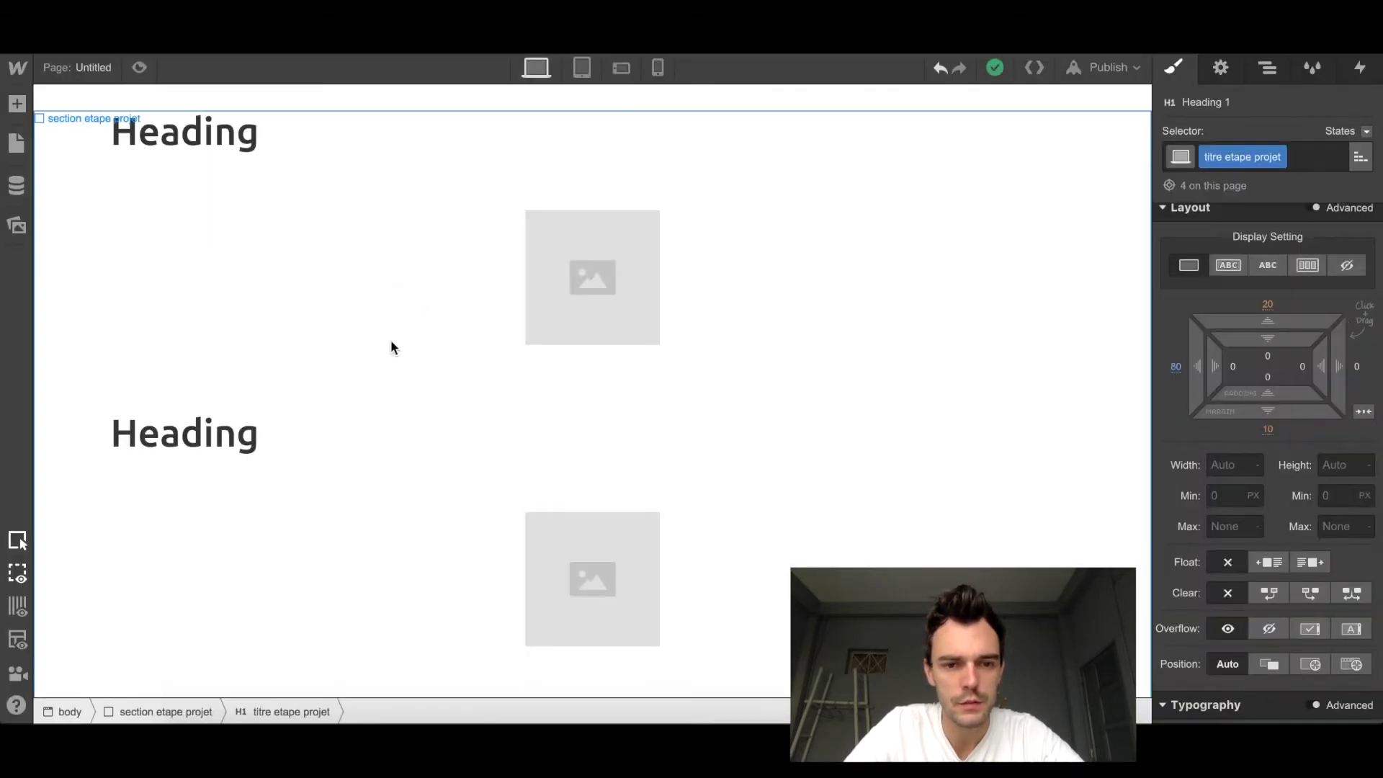
Step: Give the first link block in the section nav a new class named "lien nav gauche"
{"action": "scroll", "coordinate": [391, 341], "scroll_direction": "down", "scroll_amount": 7}
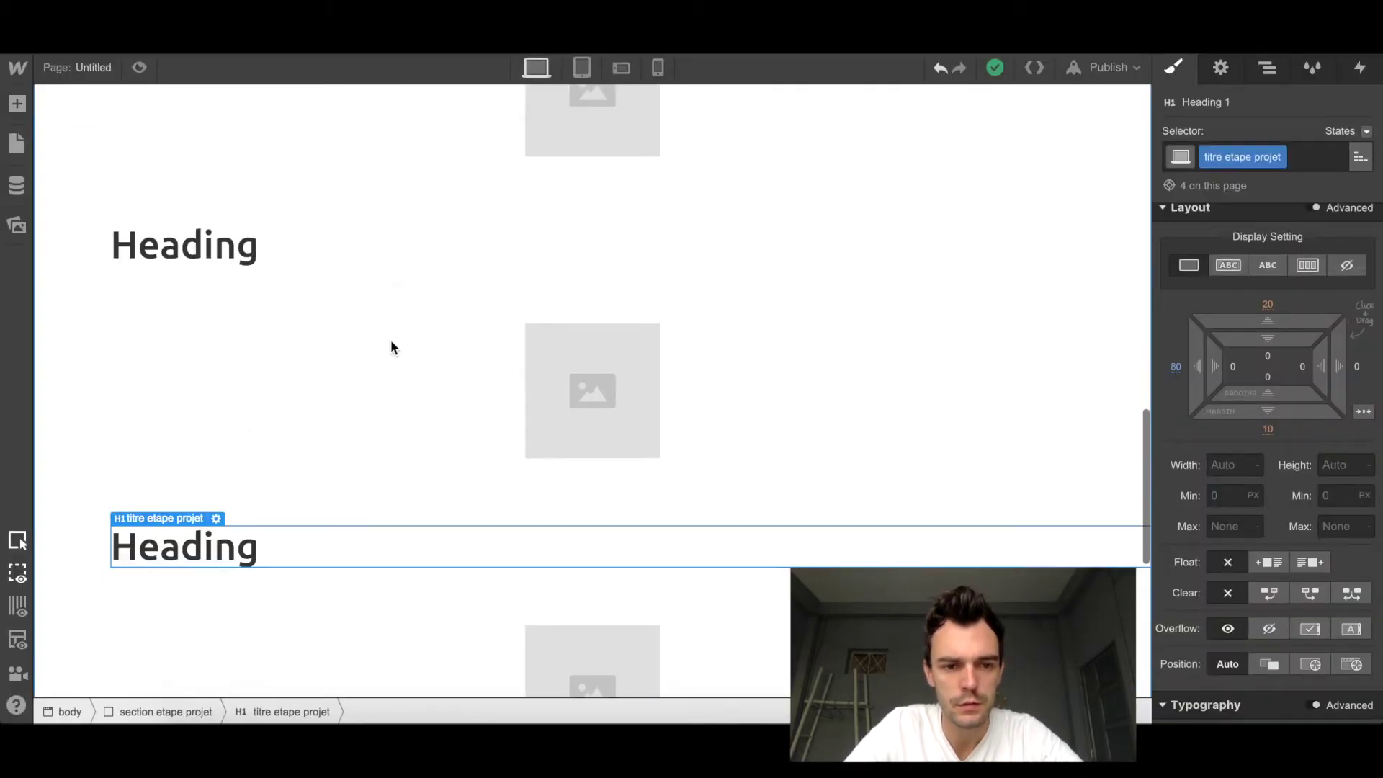
{"action": "scroll", "coordinate": [391, 341], "scroll_direction": "down", "scroll_amount": 2}
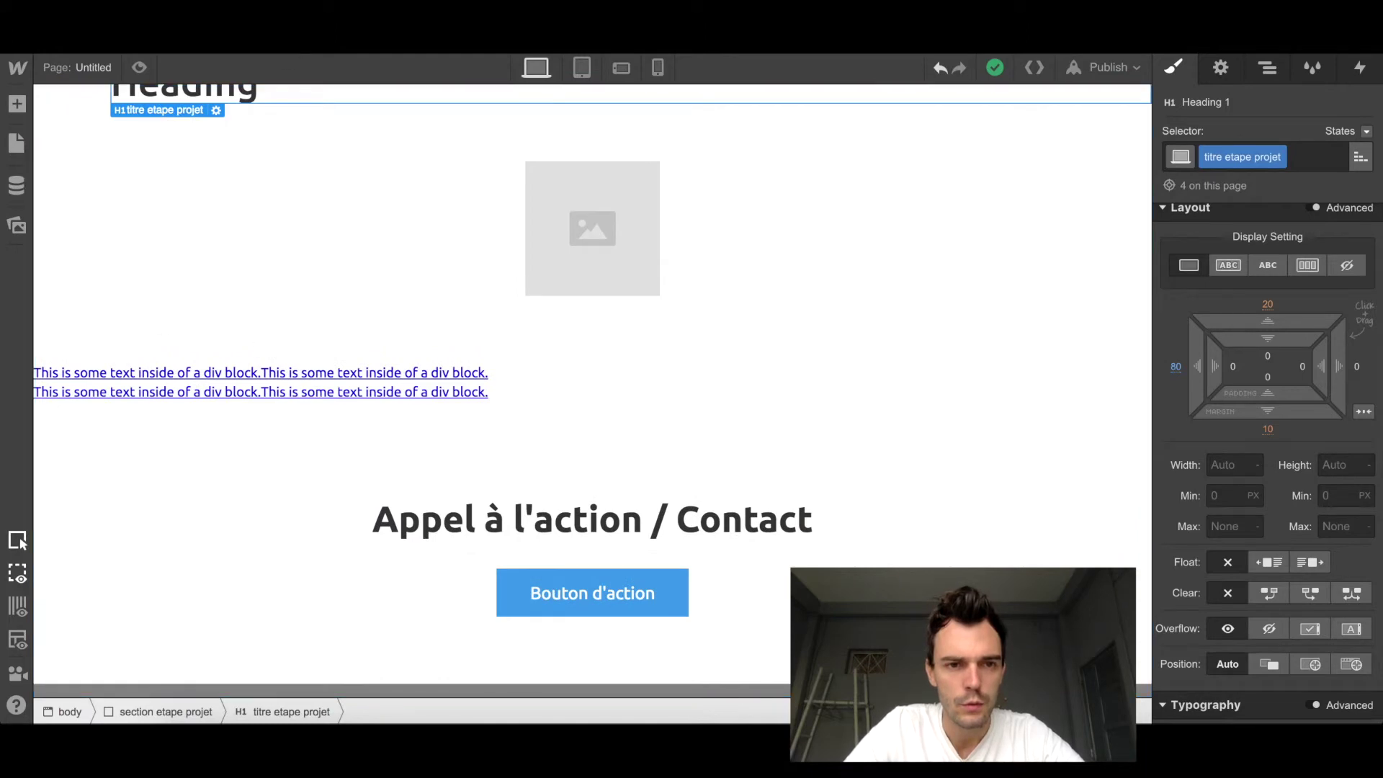
{"action": "left_click", "coordinate": [1269, 72]}
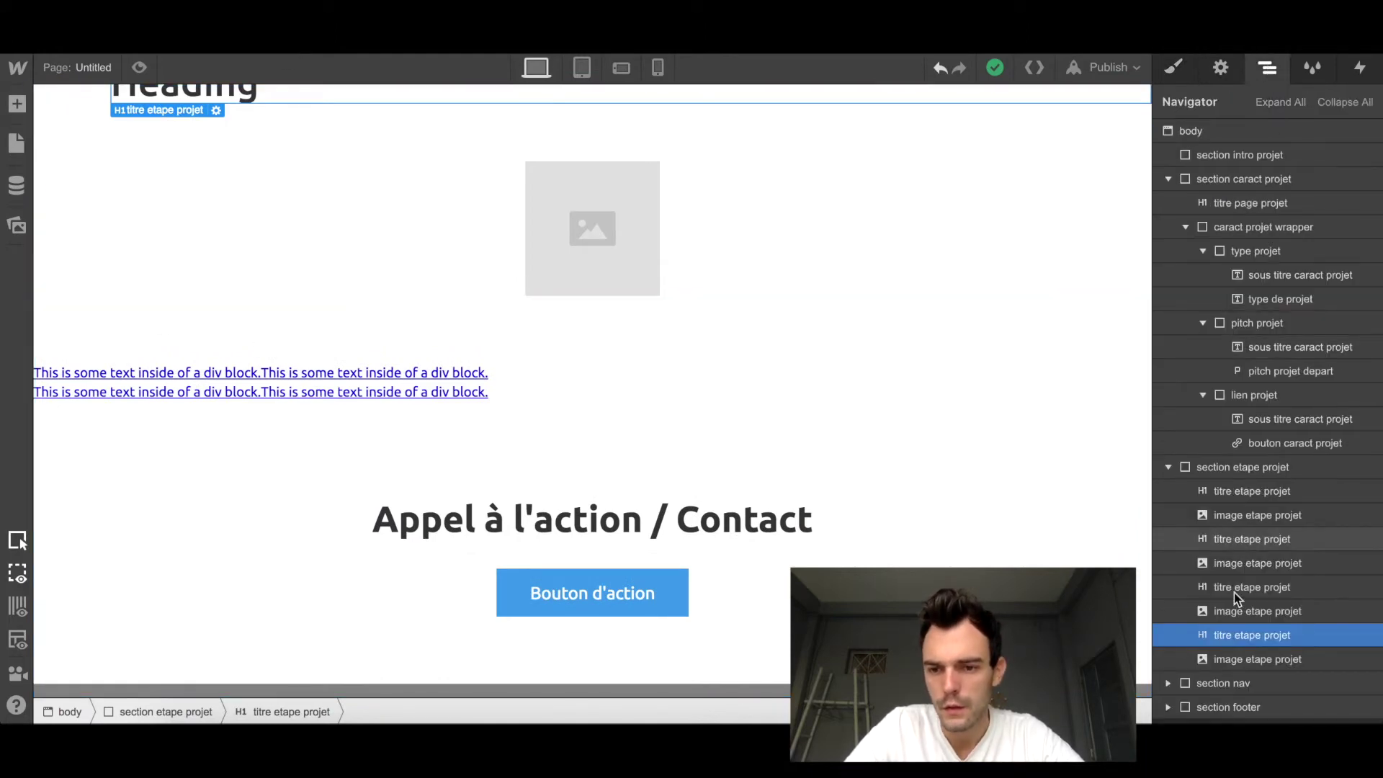
{"action": "left_click", "coordinate": [1236, 681]}
{"action": "left_click", "coordinate": [1169, 683]}
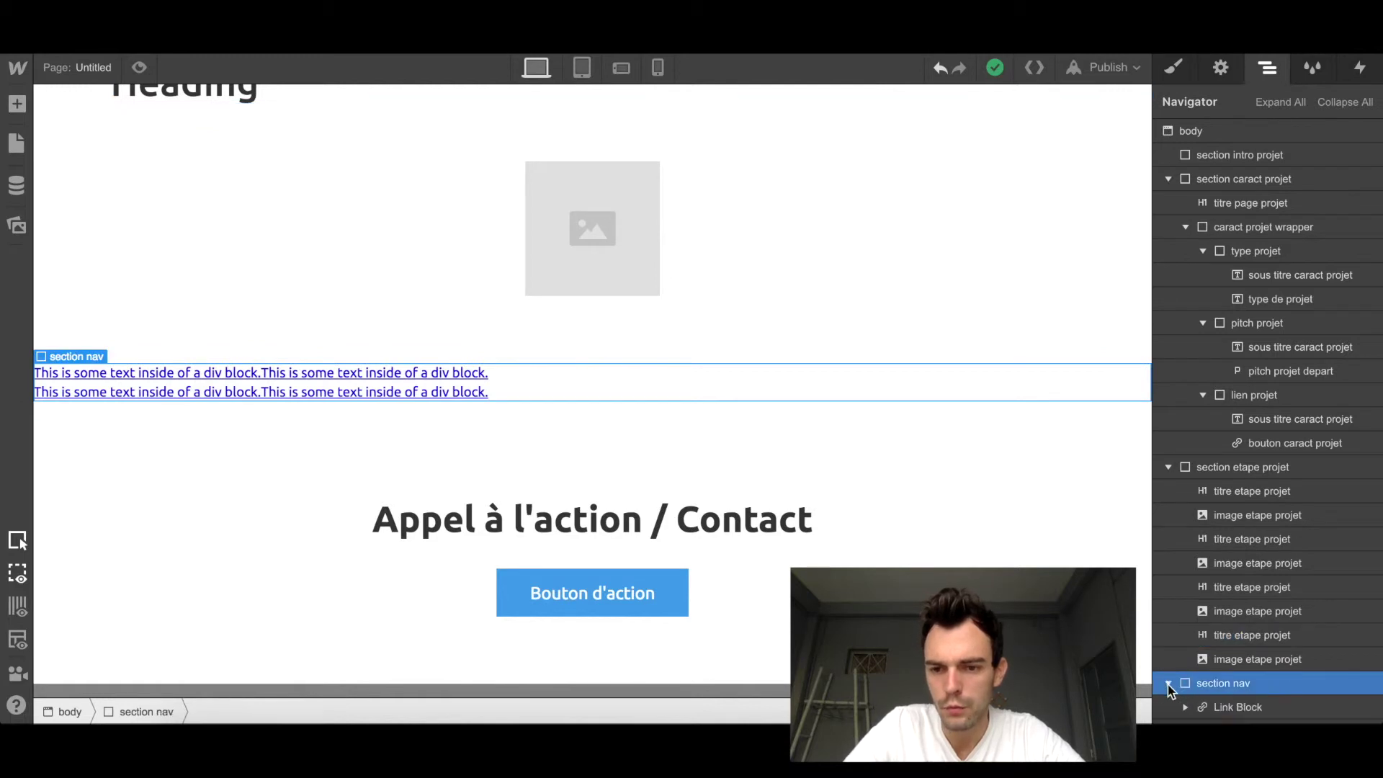
{"action": "scroll", "coordinate": [1282, 537], "scroll_direction": "down", "scroll_amount": 2}
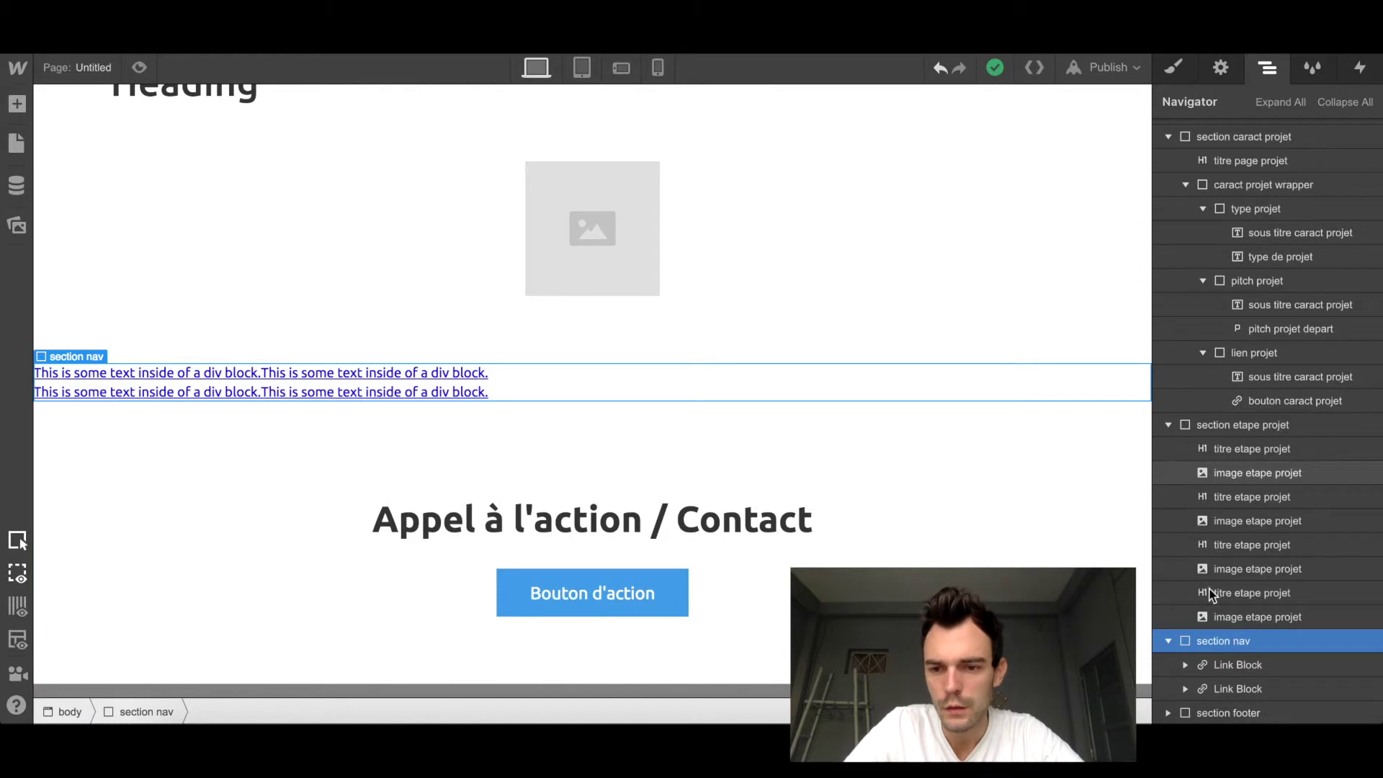
{"action": "left_click", "coordinate": [1264, 667]}
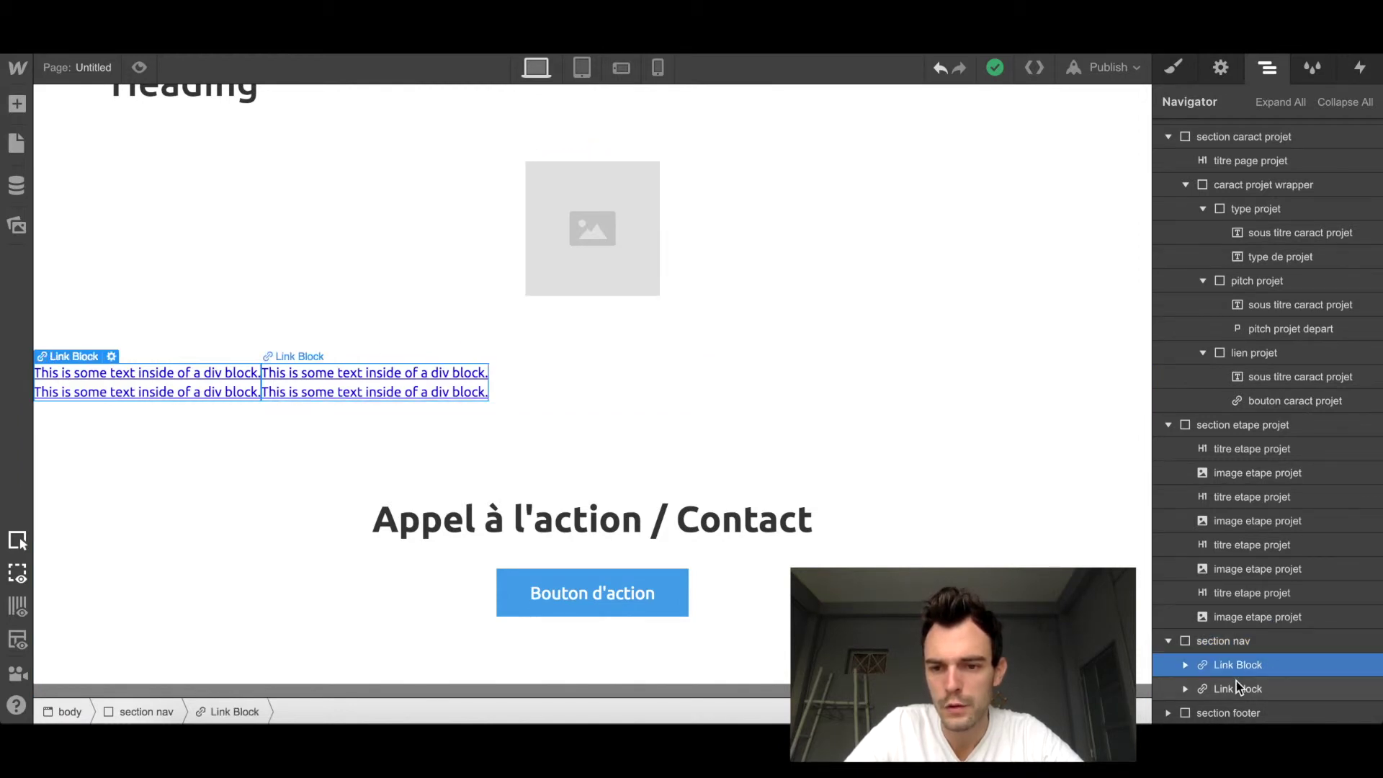
{"action": "left_click", "coordinate": [1170, 66]}
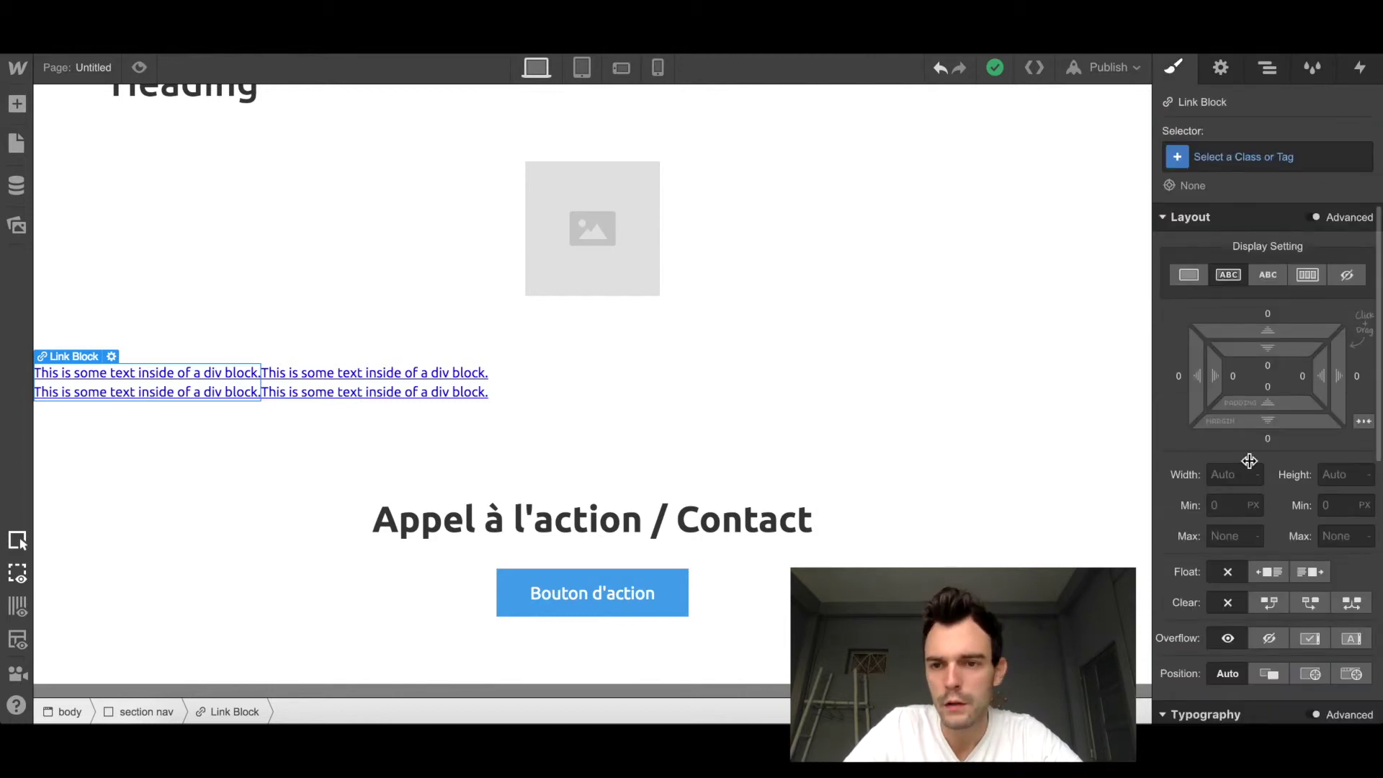
{"action": "left_click", "coordinate": [1211, 157]}
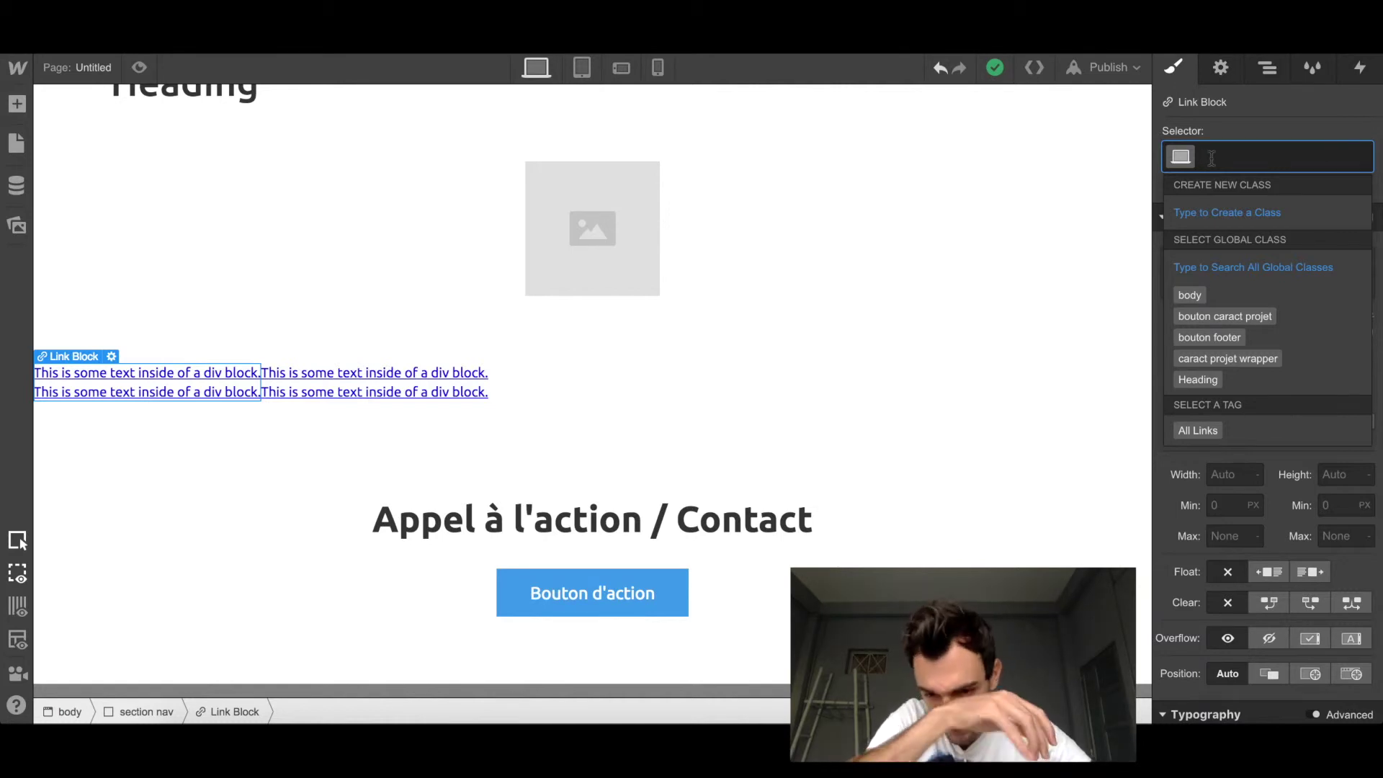
{"action": "type", "text": "lien"}
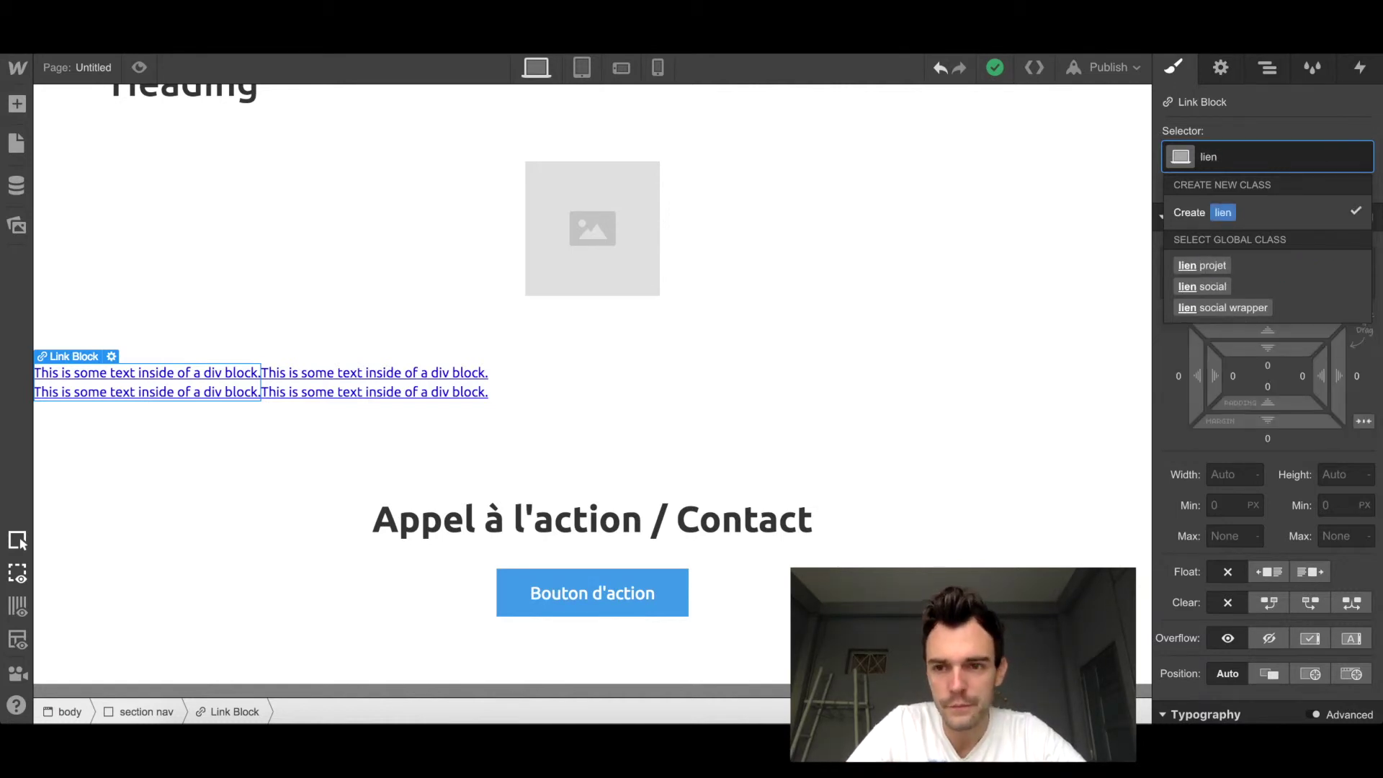
{"action": "type", "text": " nav gauche"}
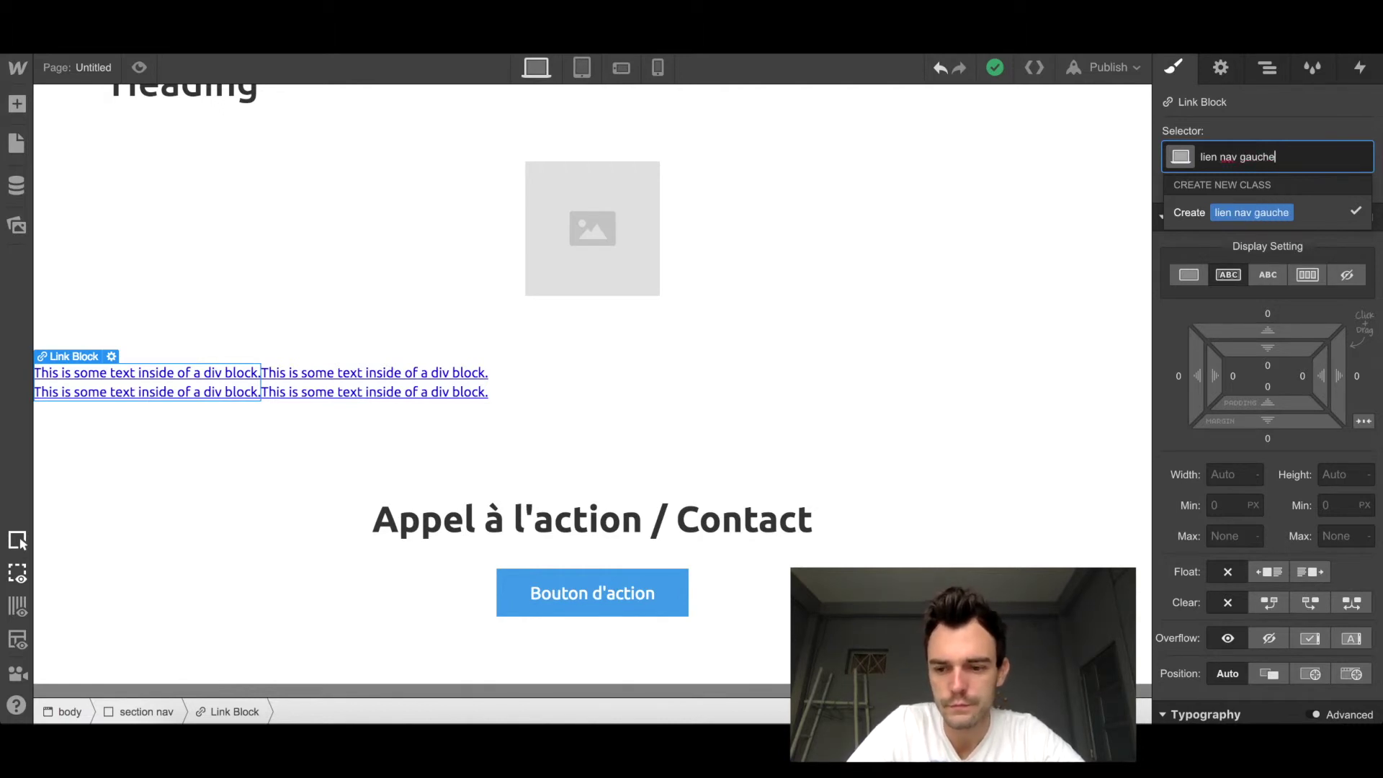
{"action": "key", "text": "Return"}
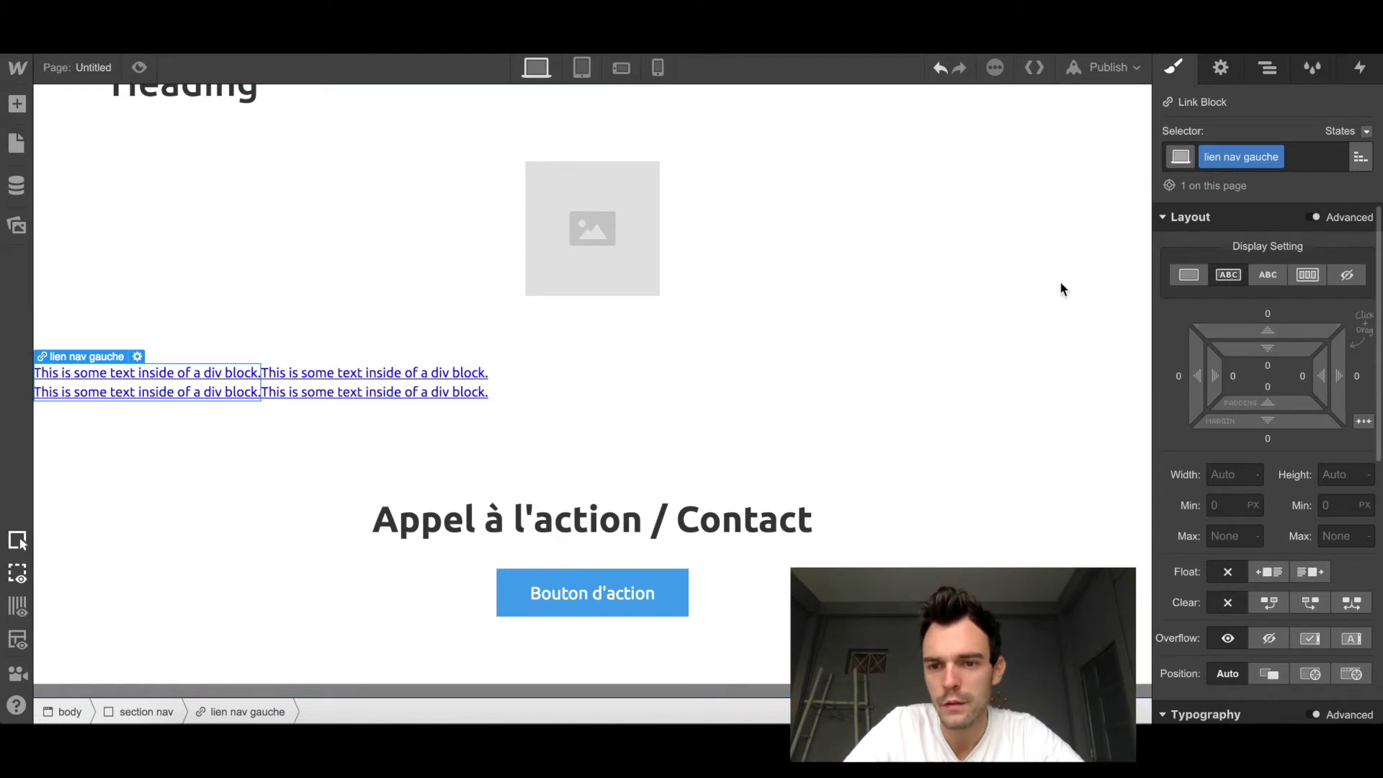
Step: Set the lien nav gauche link block to a vertical flex layout with its contents aligned to the right
{"action": "left_click", "coordinate": [1308, 275]}
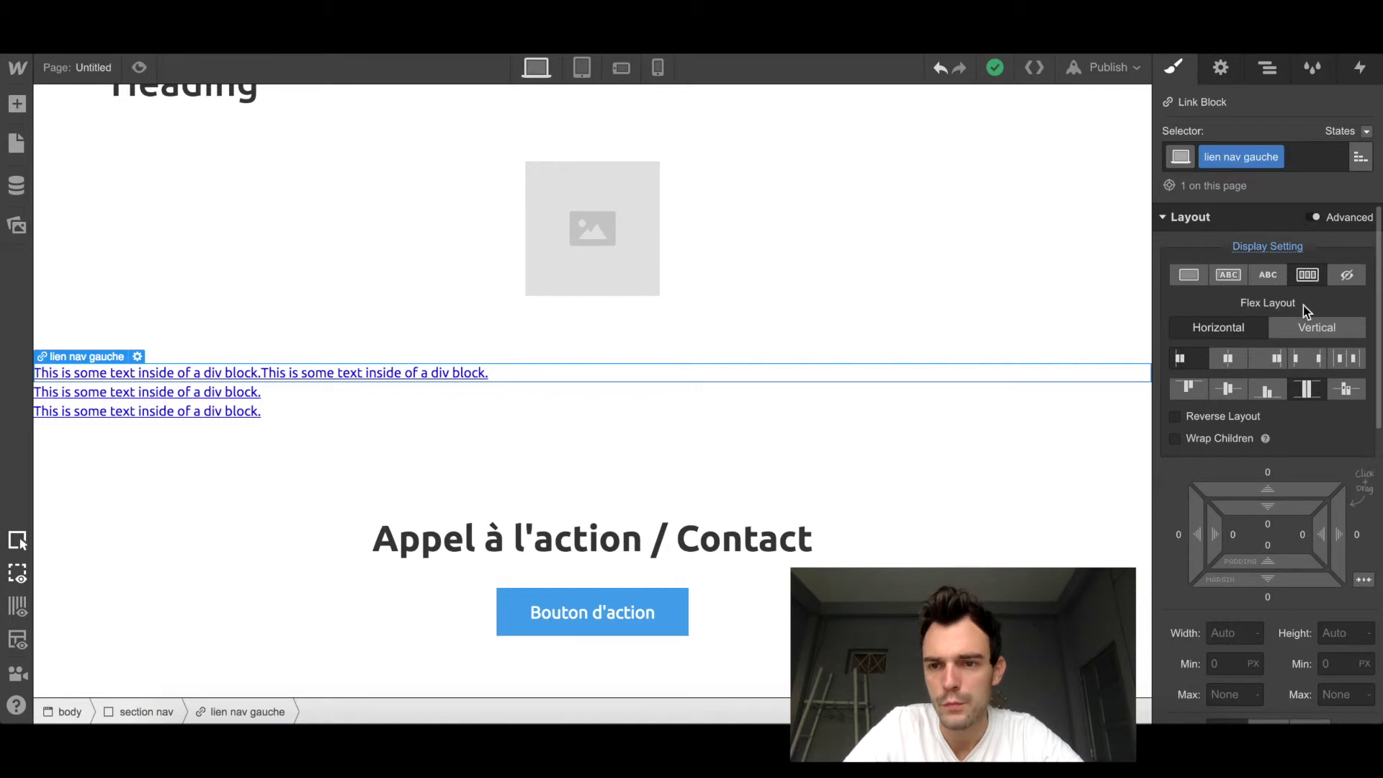
{"action": "left_click", "coordinate": [1316, 330]}
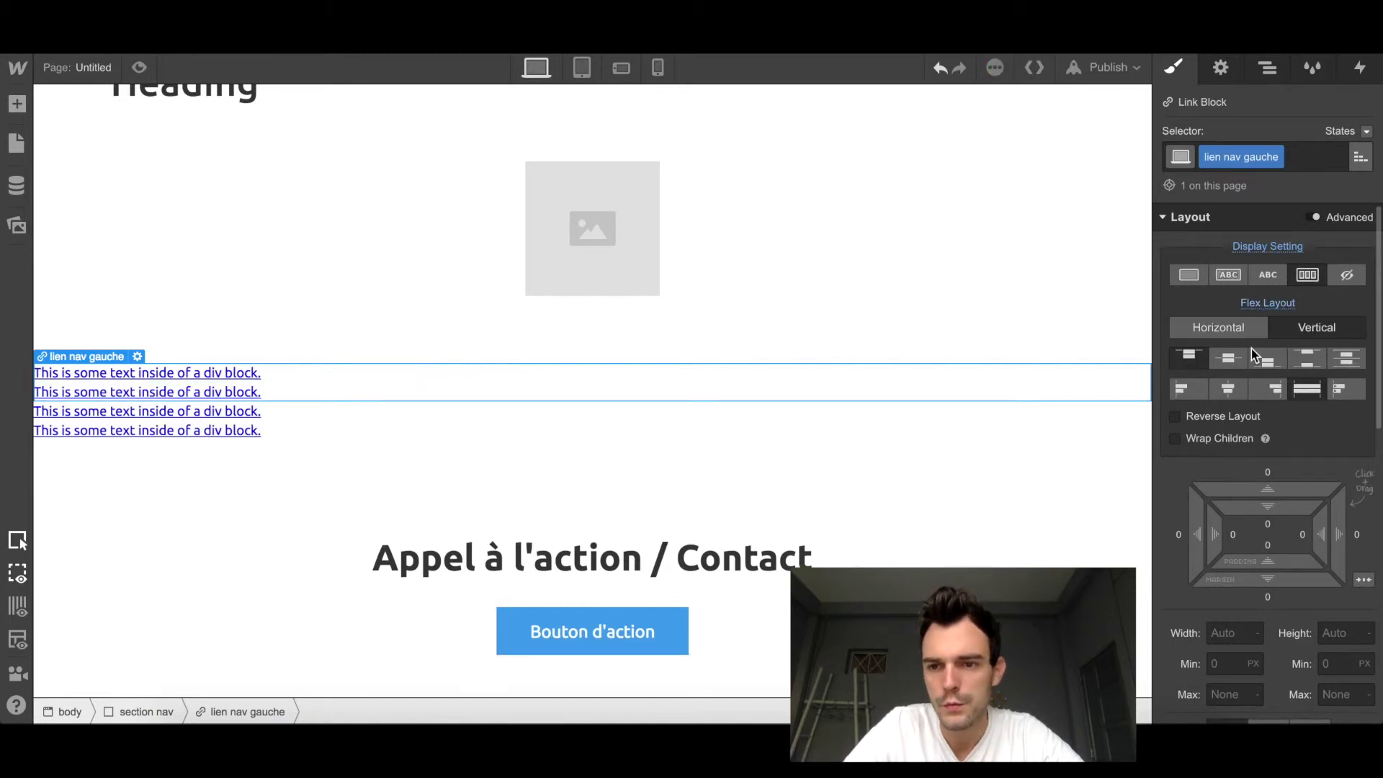
{"action": "left_click", "coordinate": [1275, 388]}
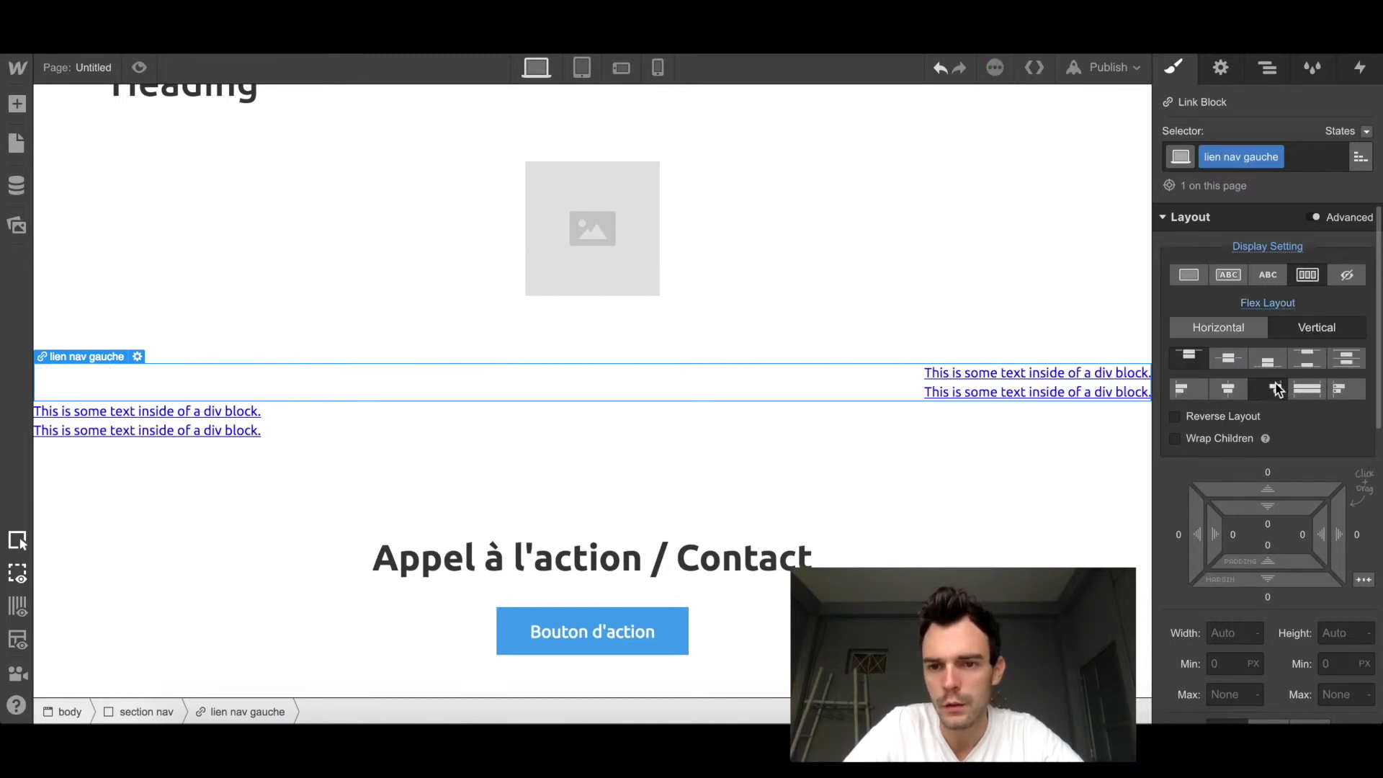
{"action": "scroll", "coordinate": [621, 468], "scroll_direction": "down", "scroll_amount": 1}
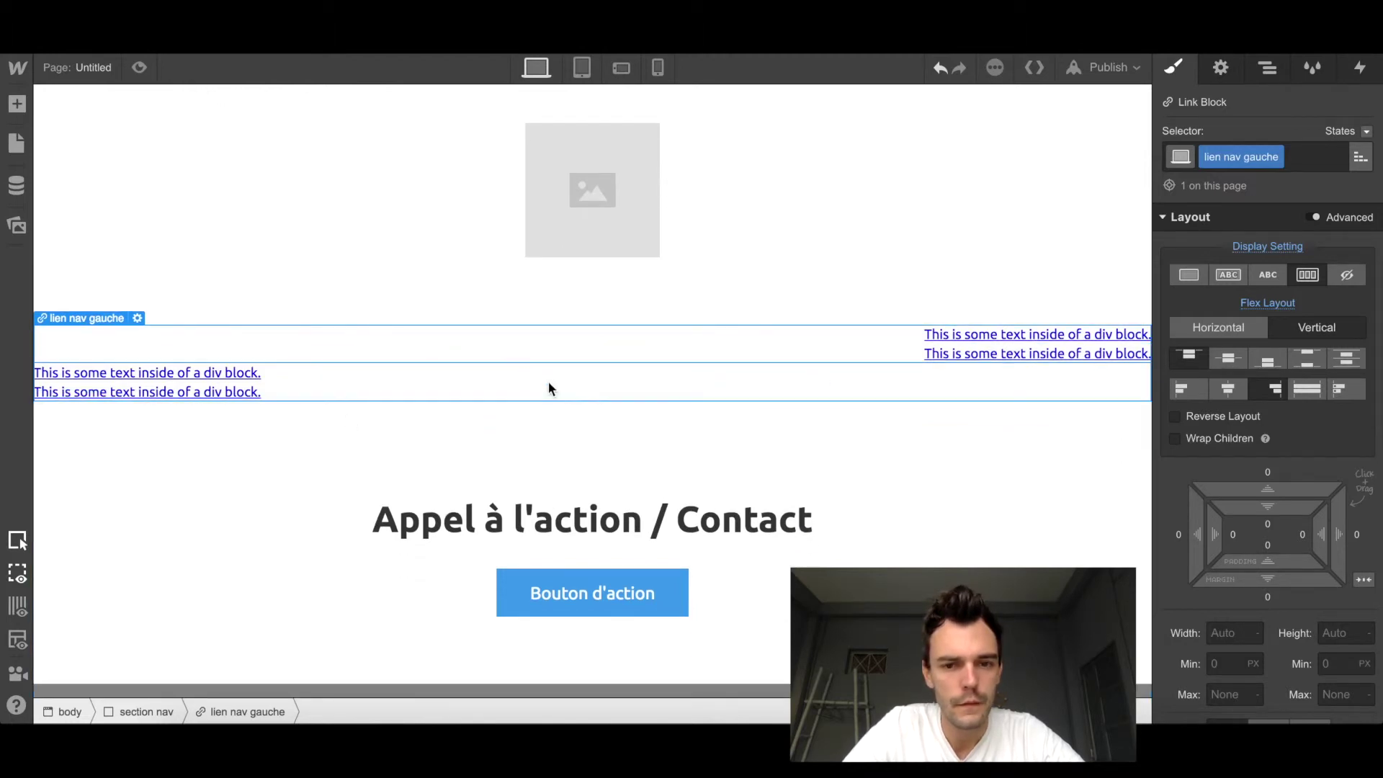
Step: Give the second link block in the section nav a new class named "lien nav droite"
{"action": "left_click", "coordinate": [603, 378]}
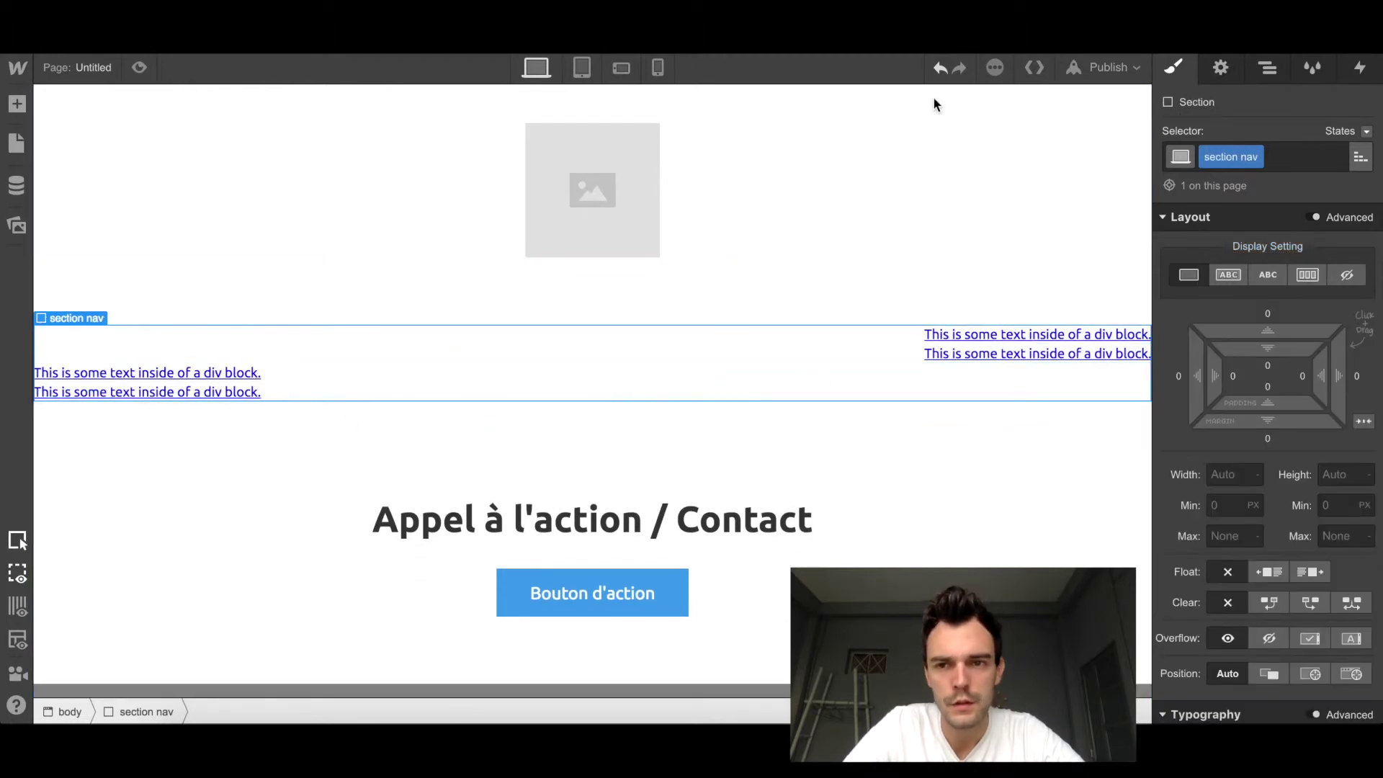
{"action": "left_click", "coordinate": [1266, 70]}
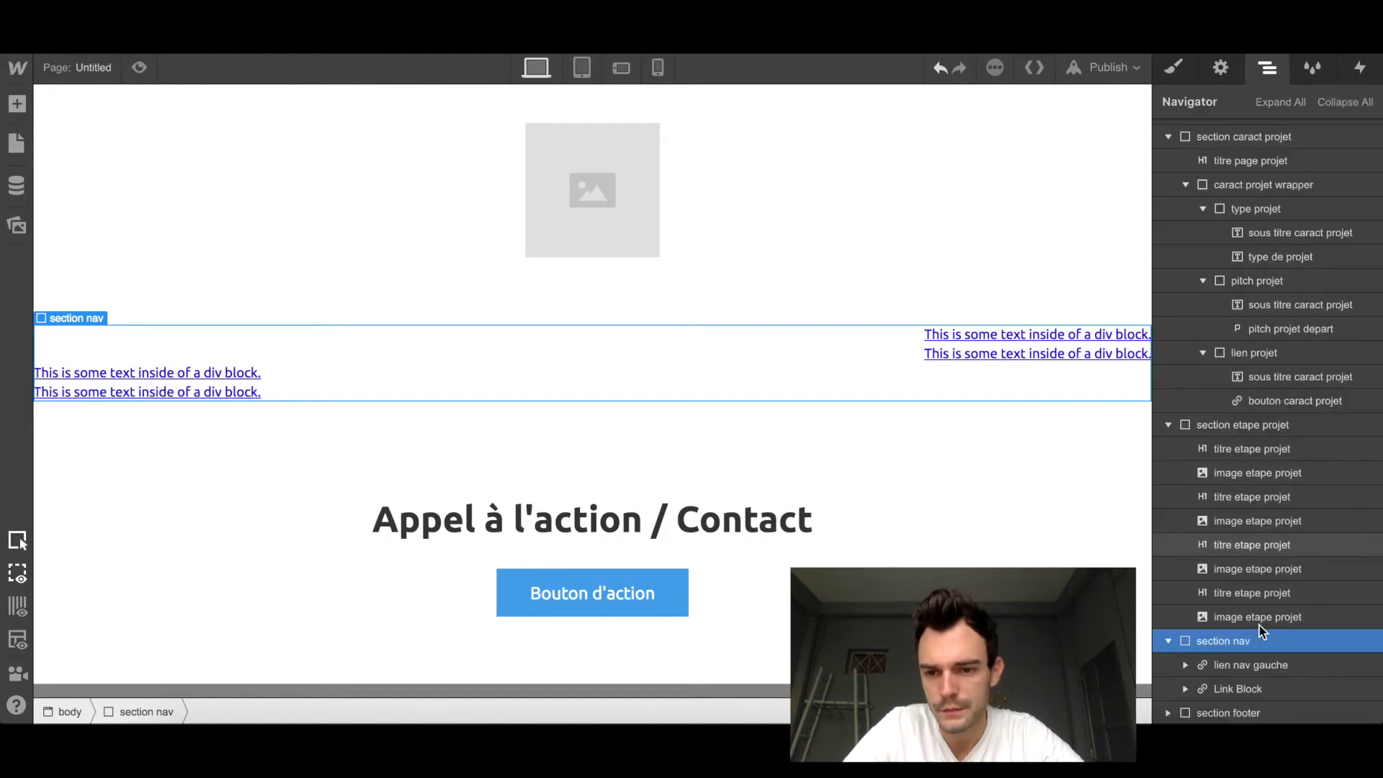
{"action": "left_click", "coordinate": [1264, 666]}
{"action": "left_click", "coordinate": [1256, 688]}
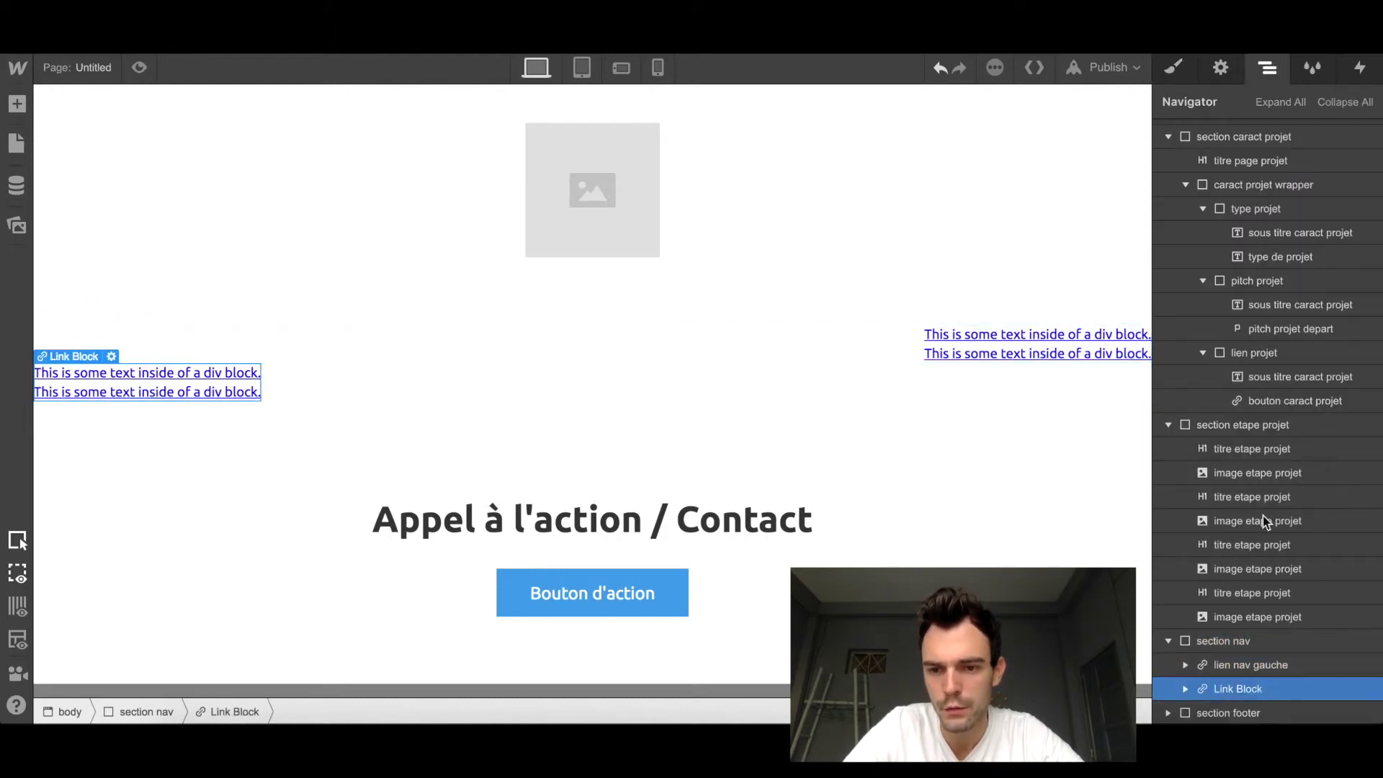
{"action": "left_click", "coordinate": [1173, 67]}
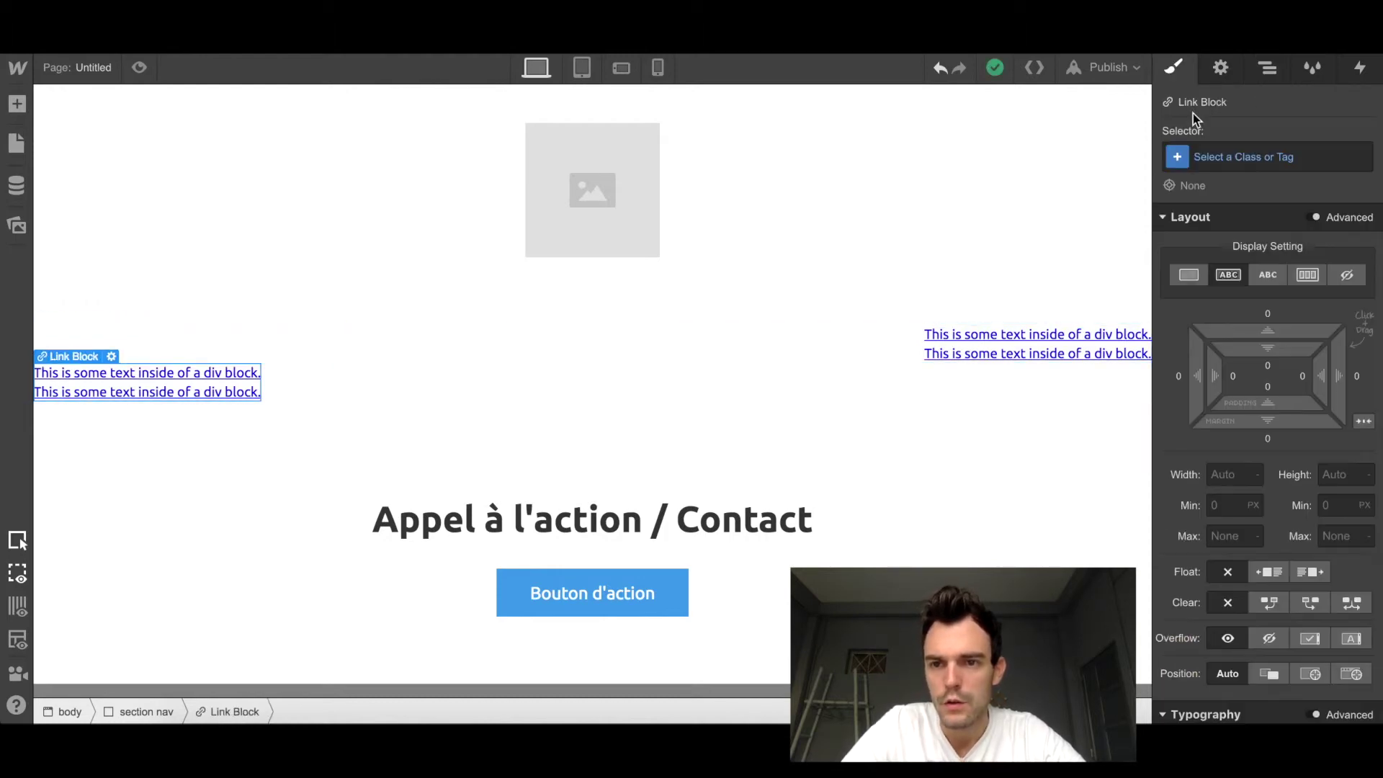
{"action": "left_click", "coordinate": [1230, 157]}
{"action": "type", "text": "lien"}
{"action": "type", "text": "nav droit"}
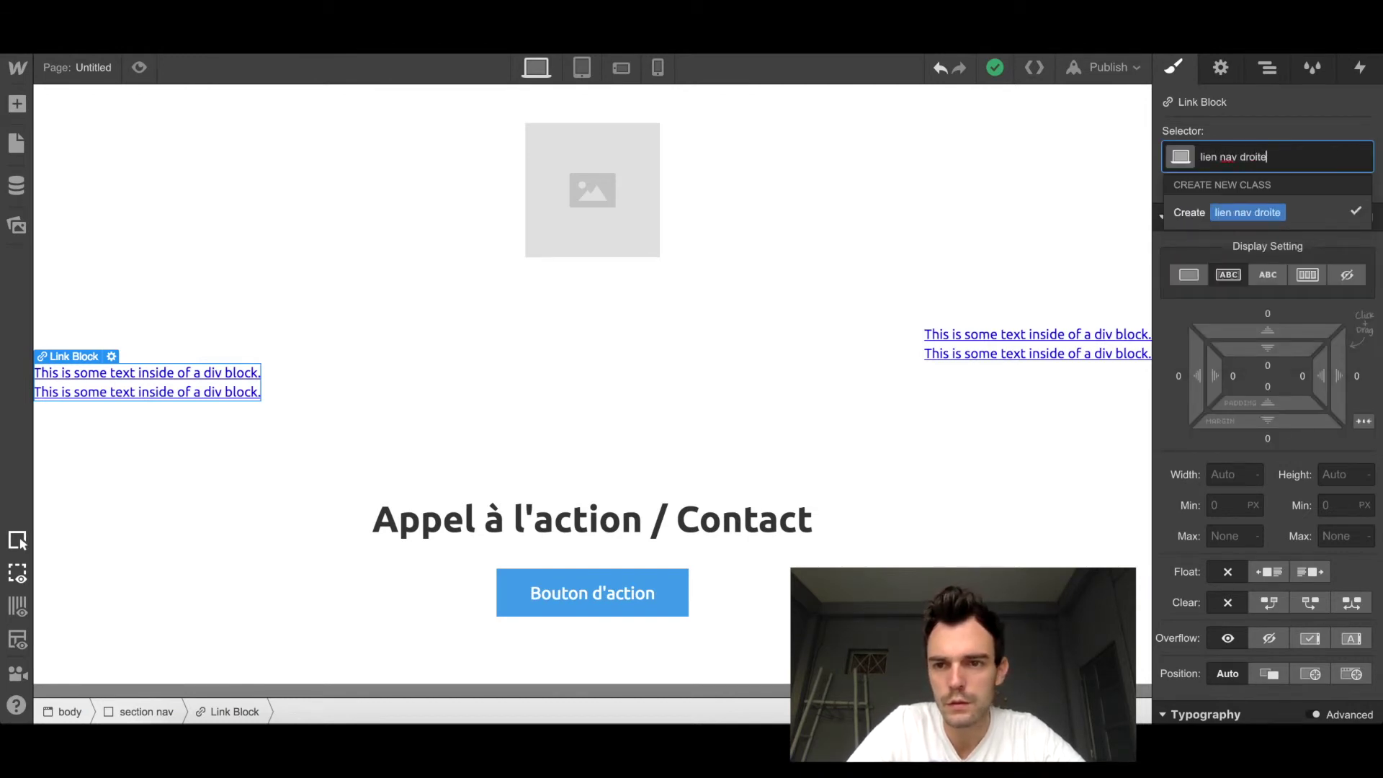
{"action": "type", "text": "e"}
{"action": "key", "text": "Return"}
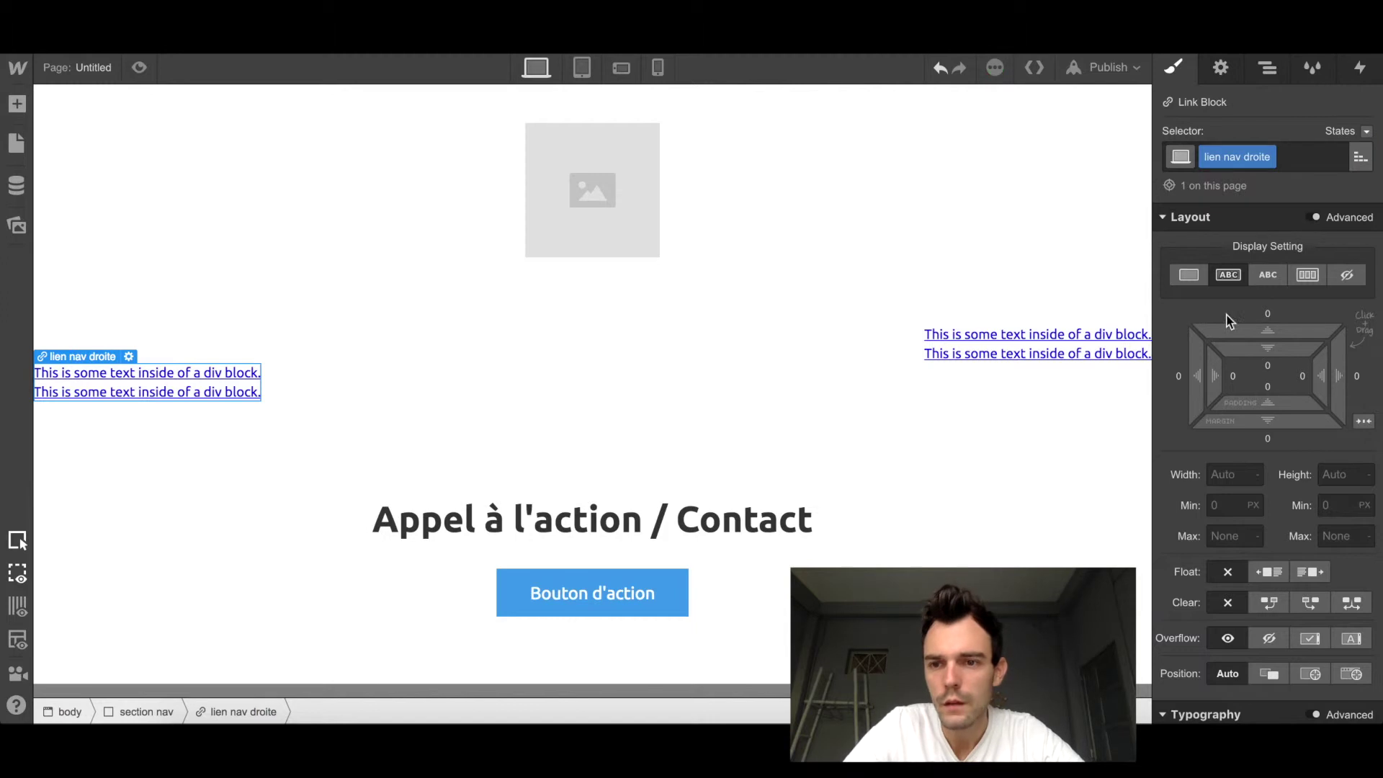
Step: Set the lien nav droite link block to a vertical flex layout and select its parent section nav
{"action": "left_click", "coordinate": [1311, 275]}
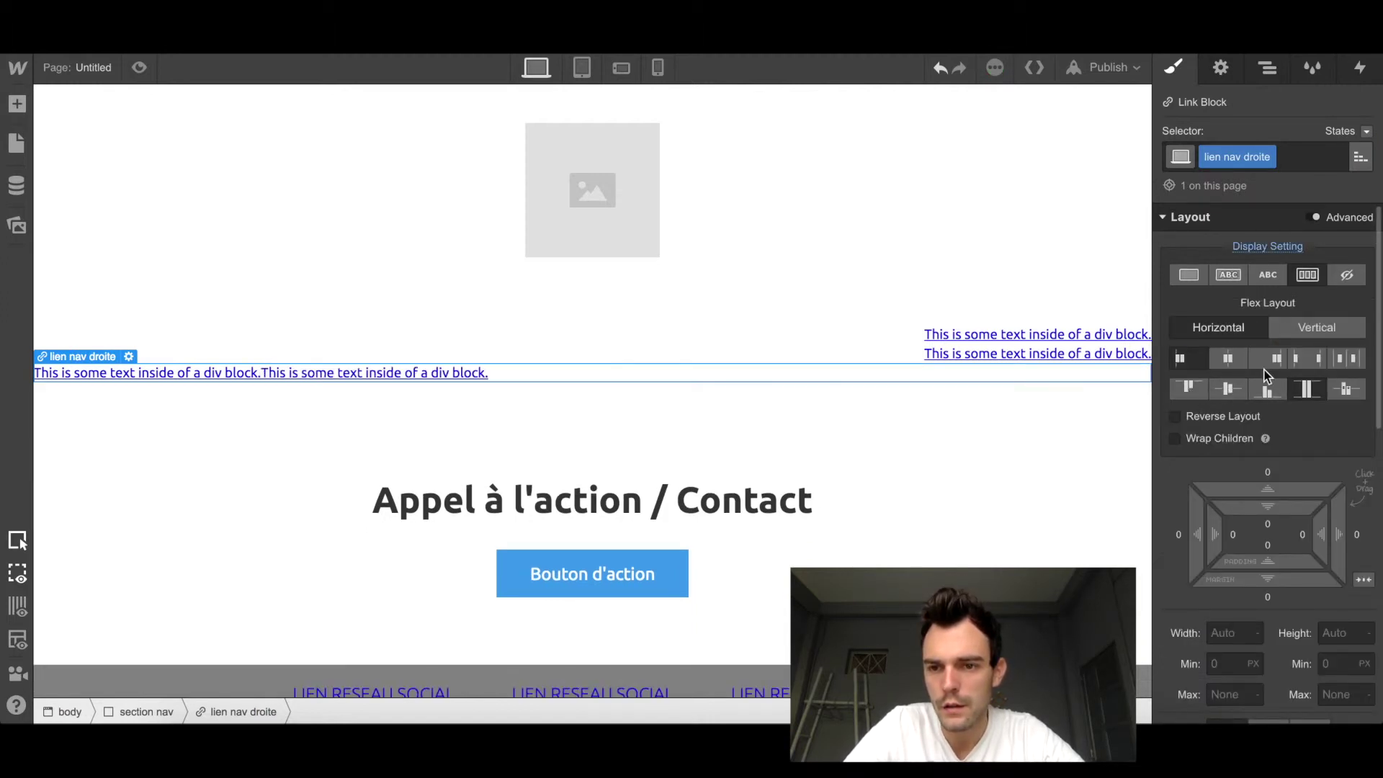
{"action": "left_click", "coordinate": [1328, 328]}
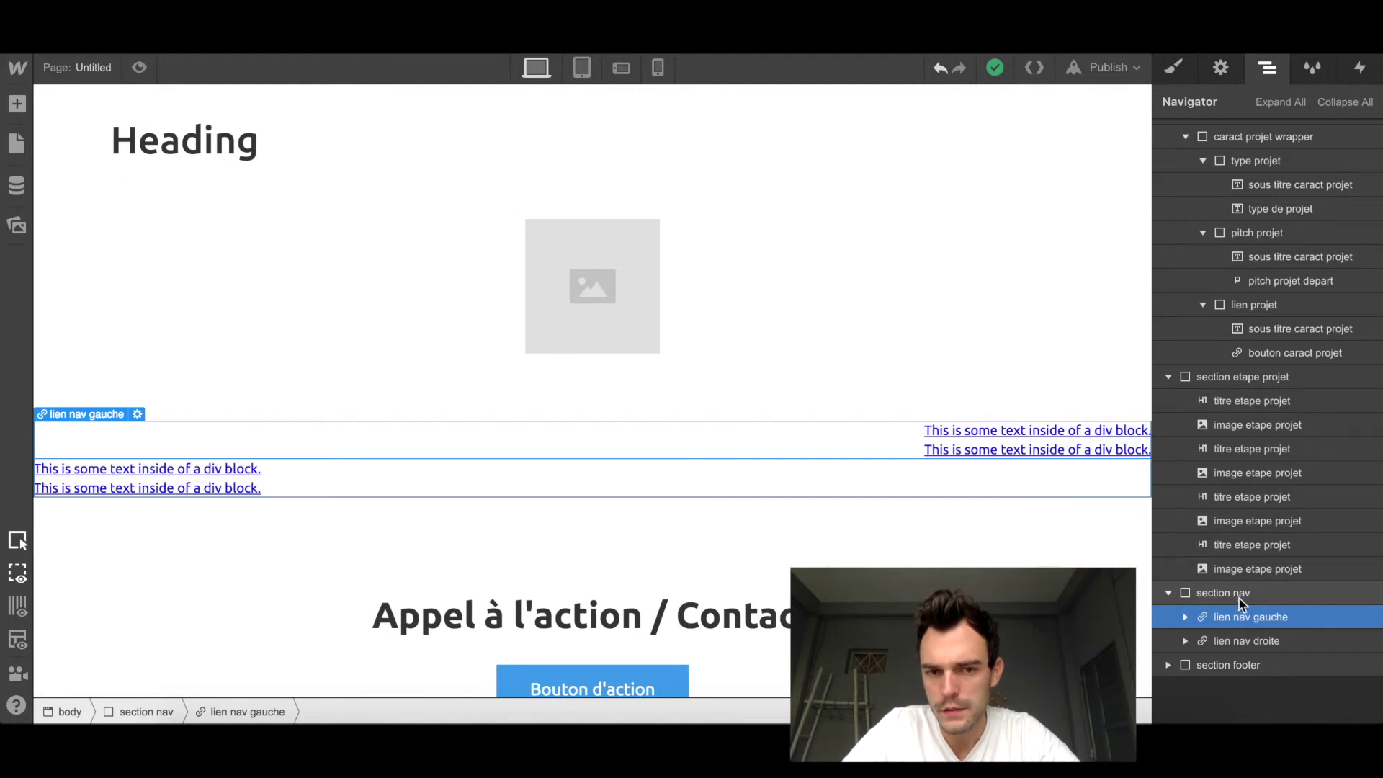
{"action": "left_click", "coordinate": [1261, 595]}
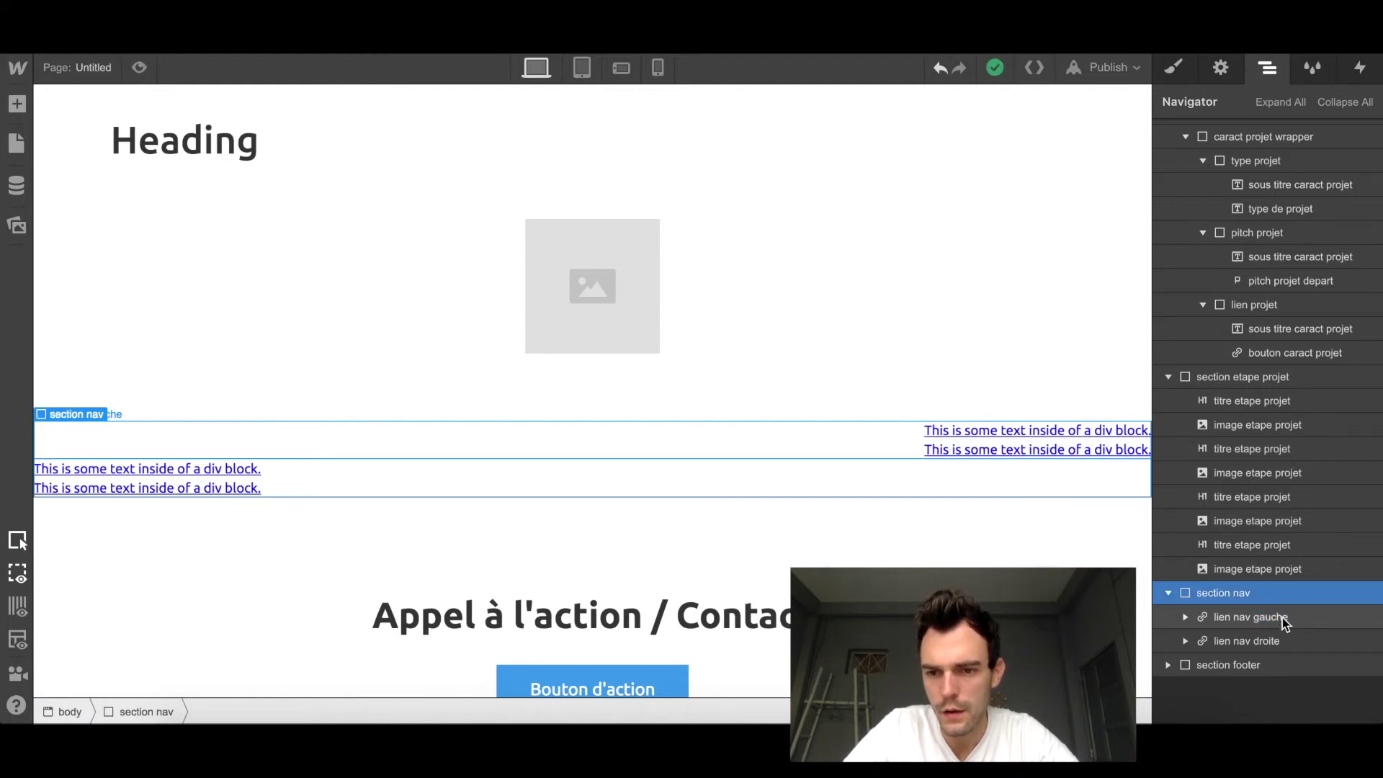
Step: Set the width of the lien nav gauche link block to 50%
{"action": "left_click", "coordinate": [1282, 617]}
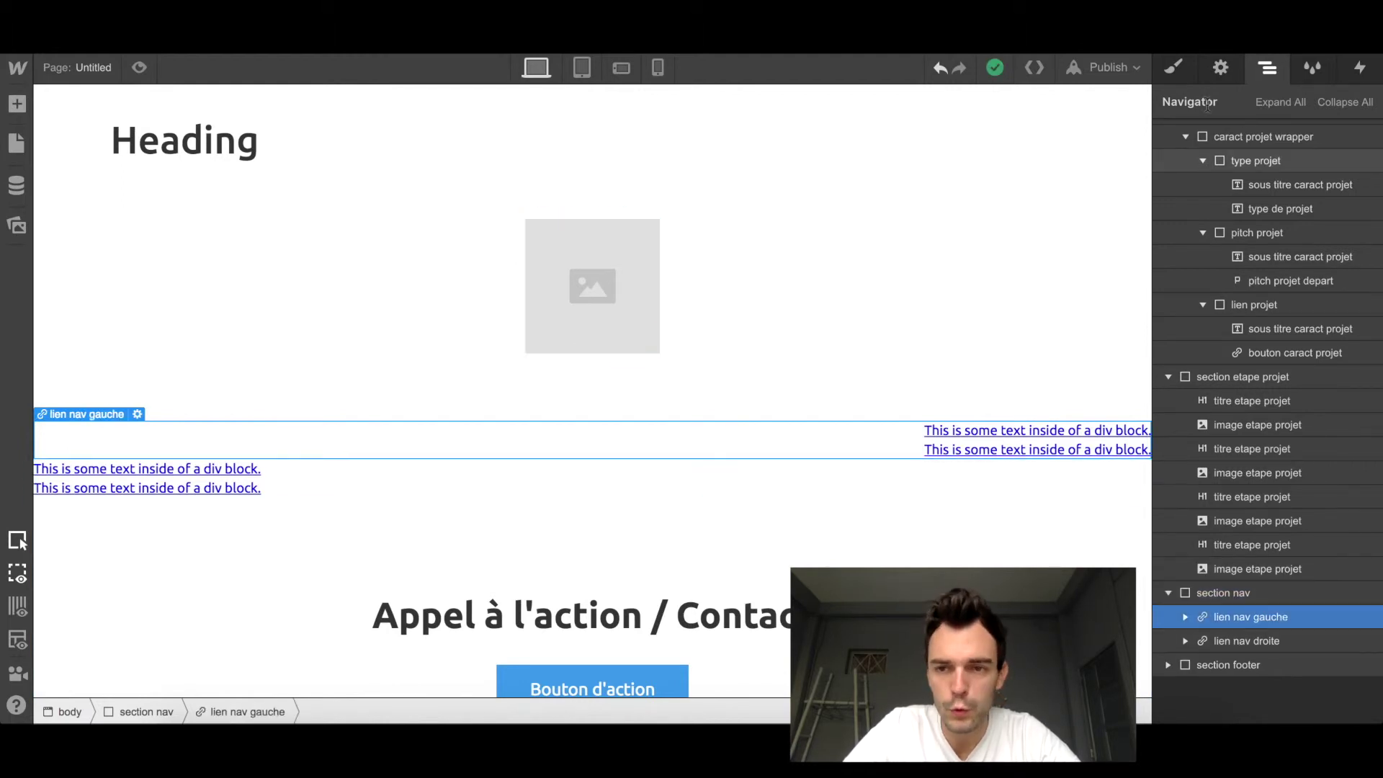
{"action": "left_click", "coordinate": [1172, 65]}
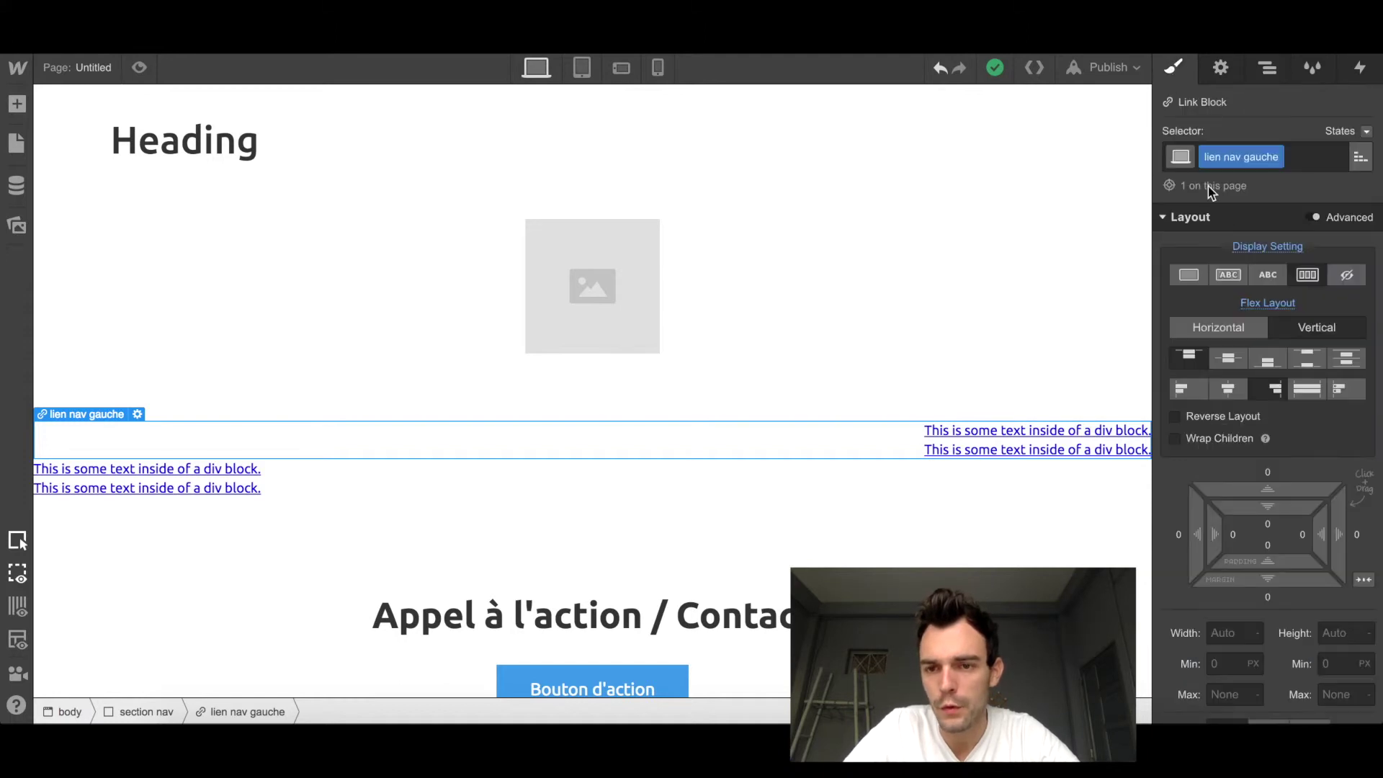
{"action": "scroll", "coordinate": [1239, 410], "scroll_direction": "down", "scroll_amount": 3}
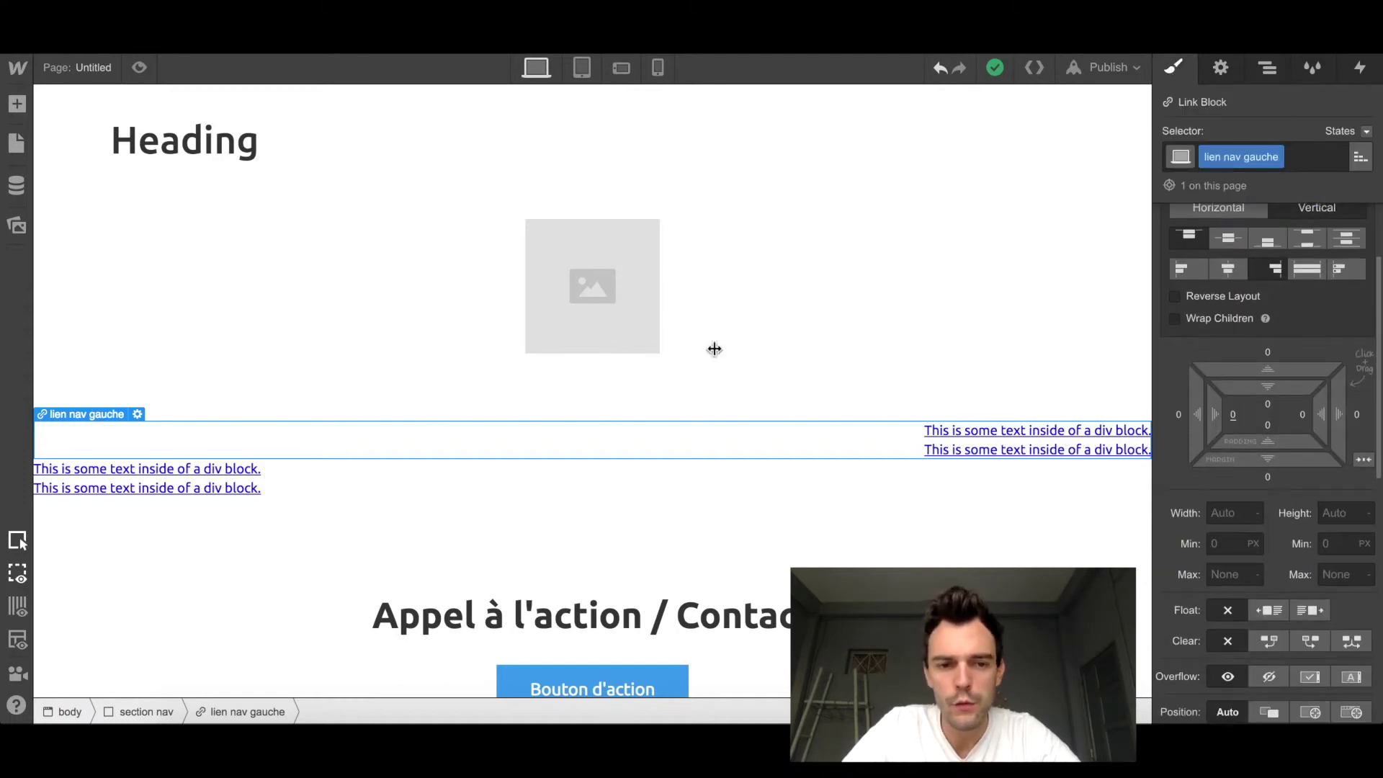
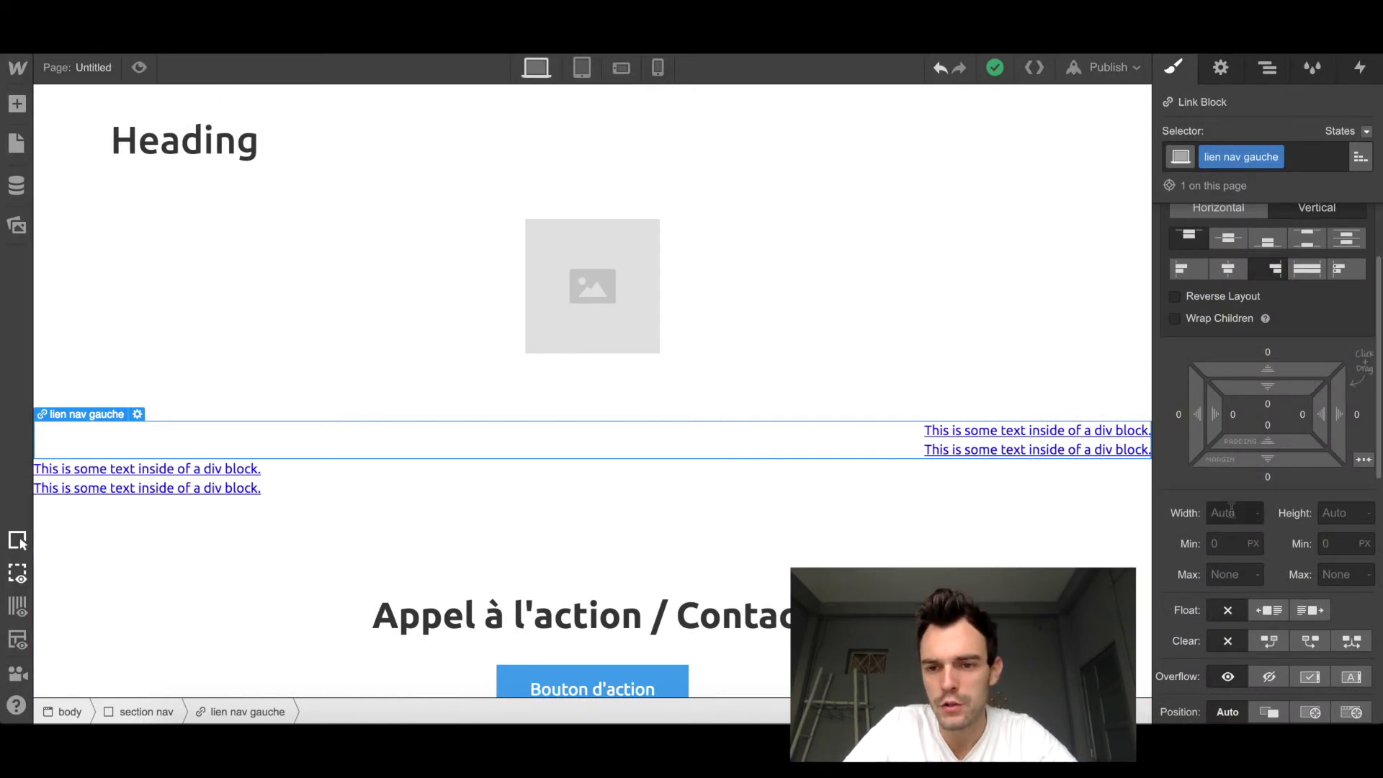
{"action": "left_click", "coordinate": [1266, 72]}
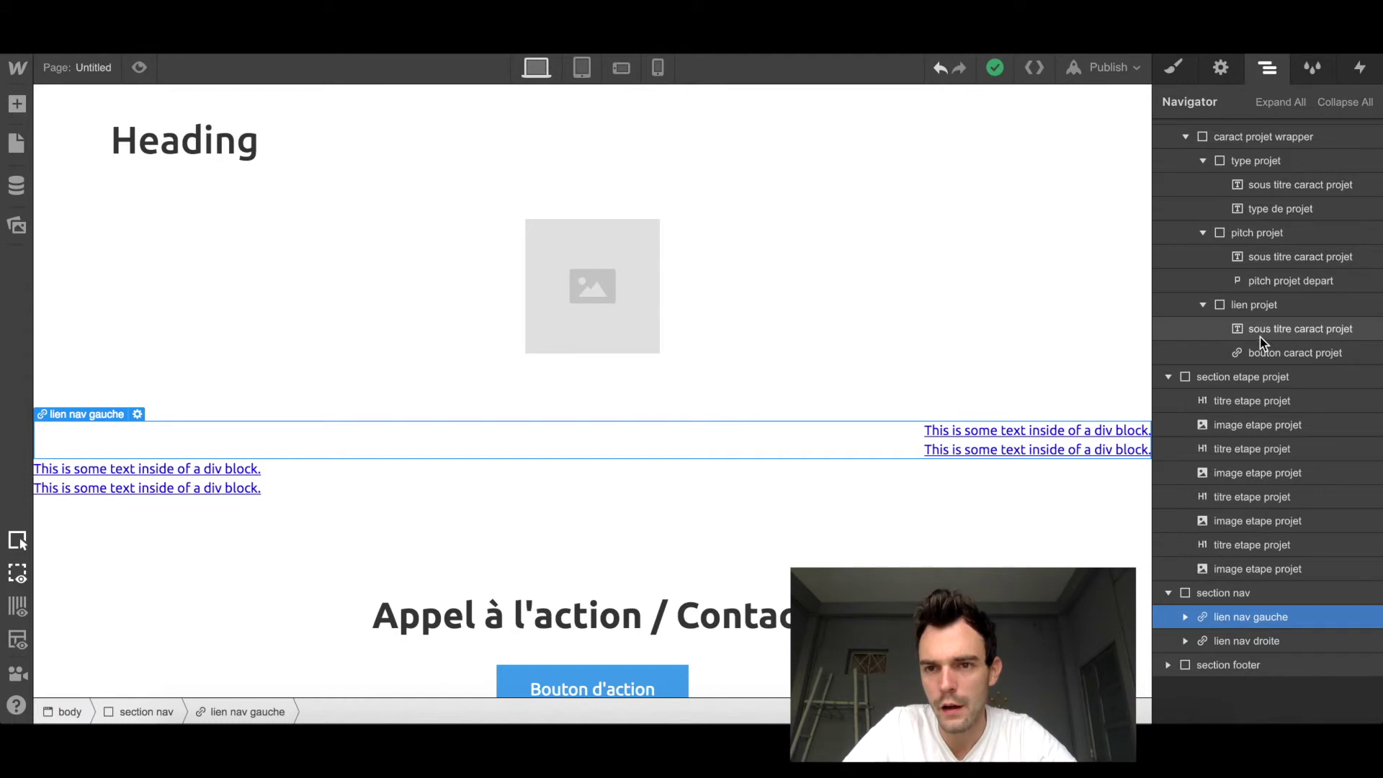
{"action": "left_click", "coordinate": [1173, 67]}
{"action": "scroll", "coordinate": [1173, 458], "scroll_direction": "down", "scroll_amount": 3}
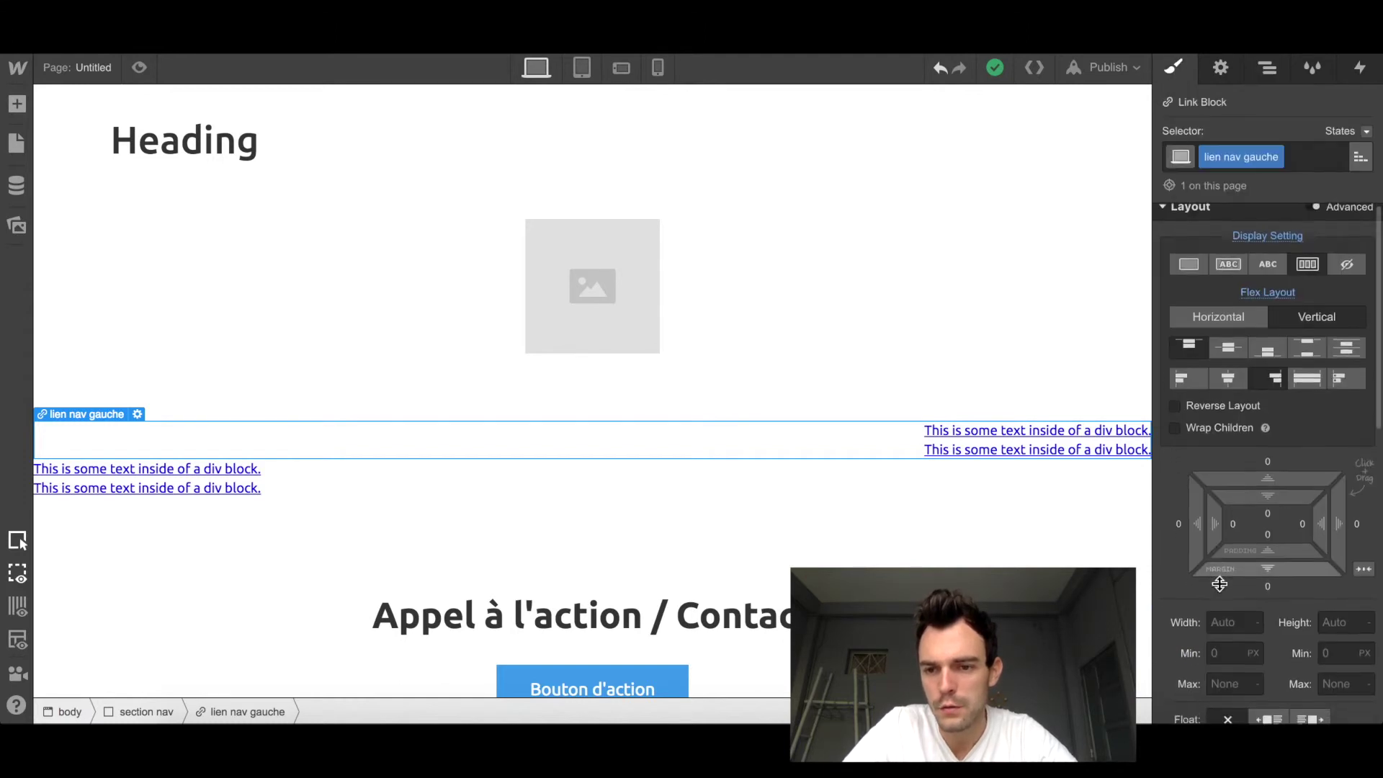
{"action": "left_click", "coordinate": [1225, 533]}
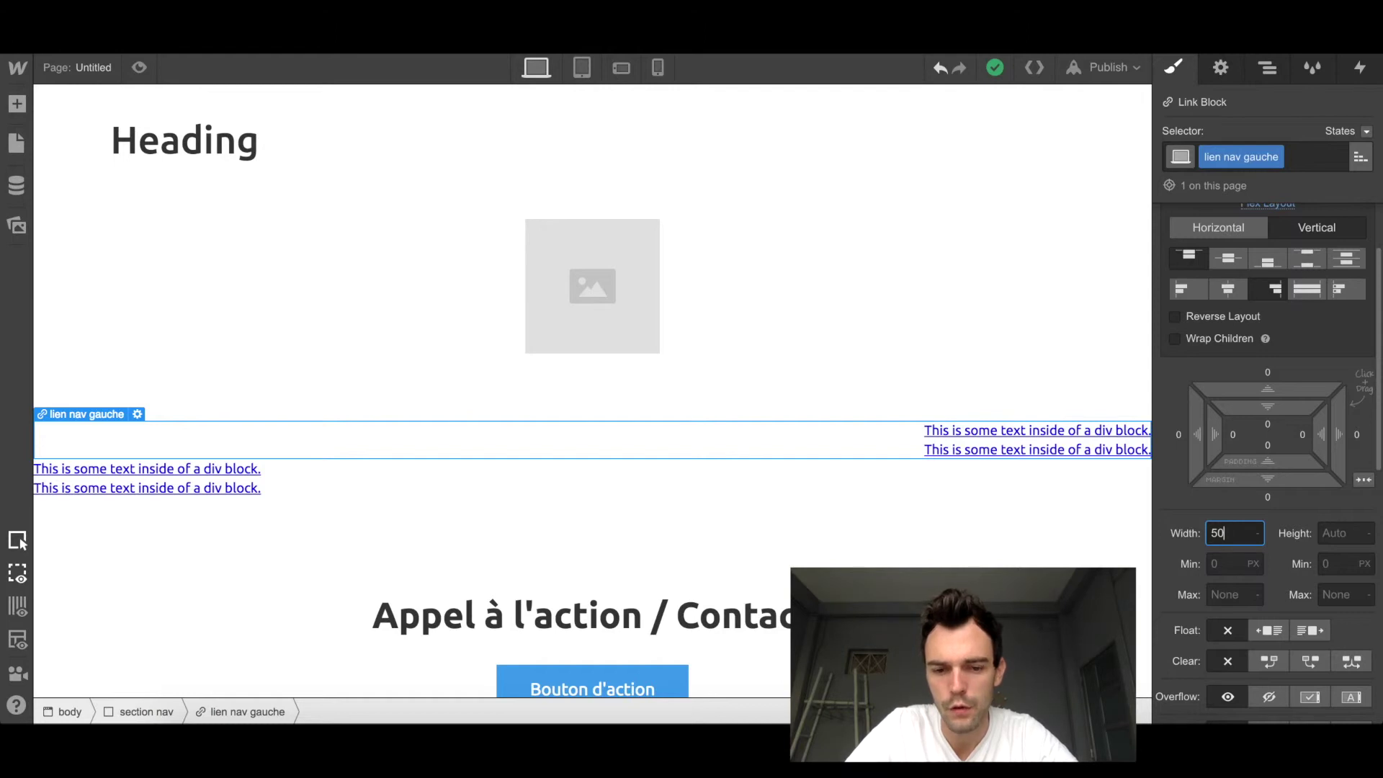
{"action": "key", "text": "Return"}
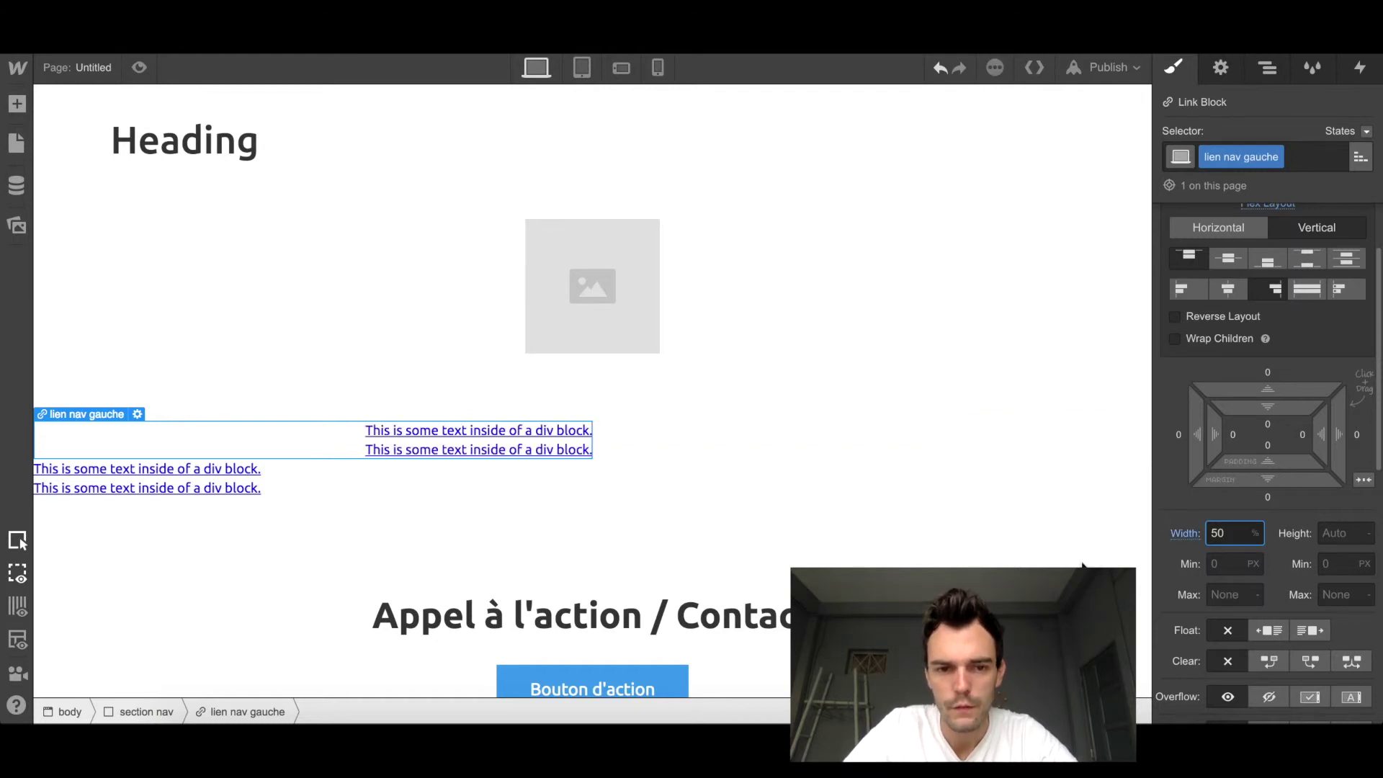
Step: Set the width of the lien nav droite link block to 50%
{"action": "left_click", "coordinate": [360, 482]}
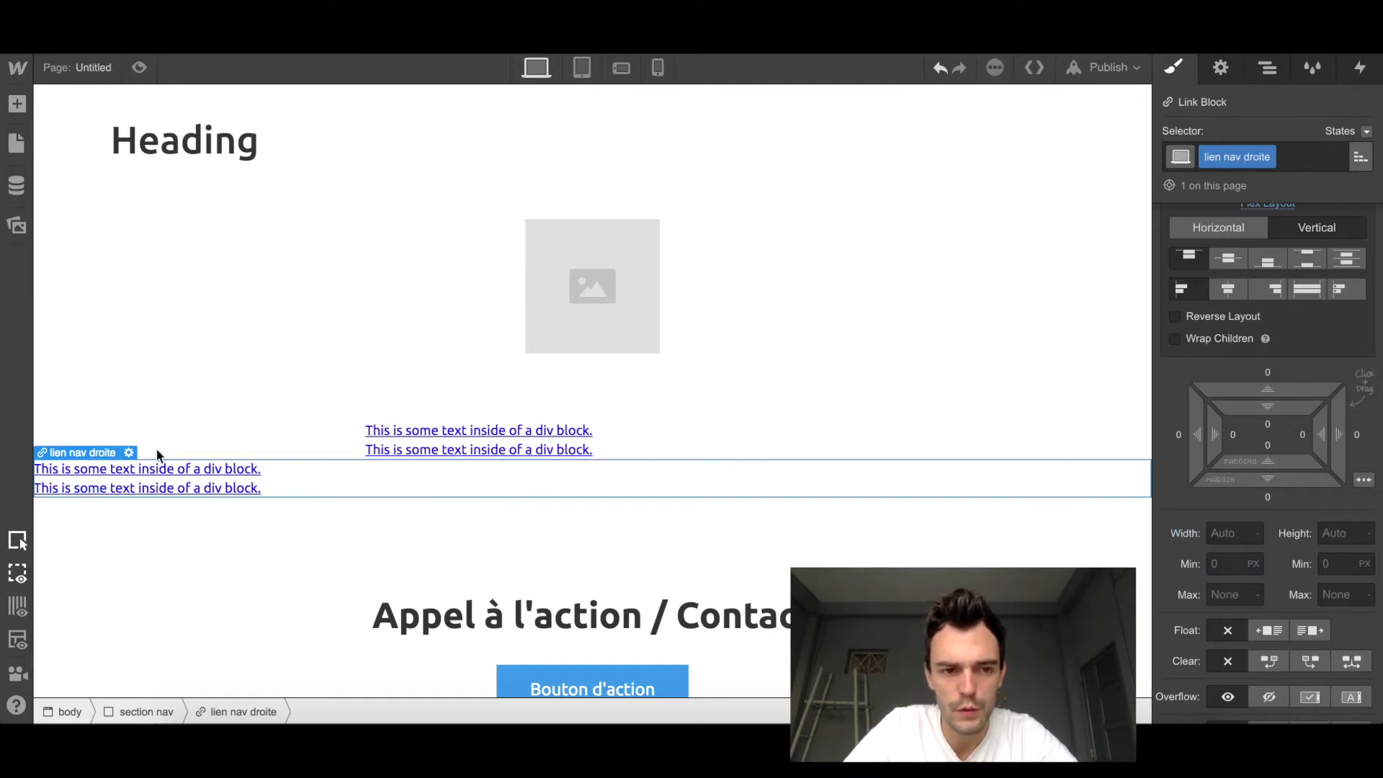
{"action": "left_click", "coordinate": [1226, 534]}
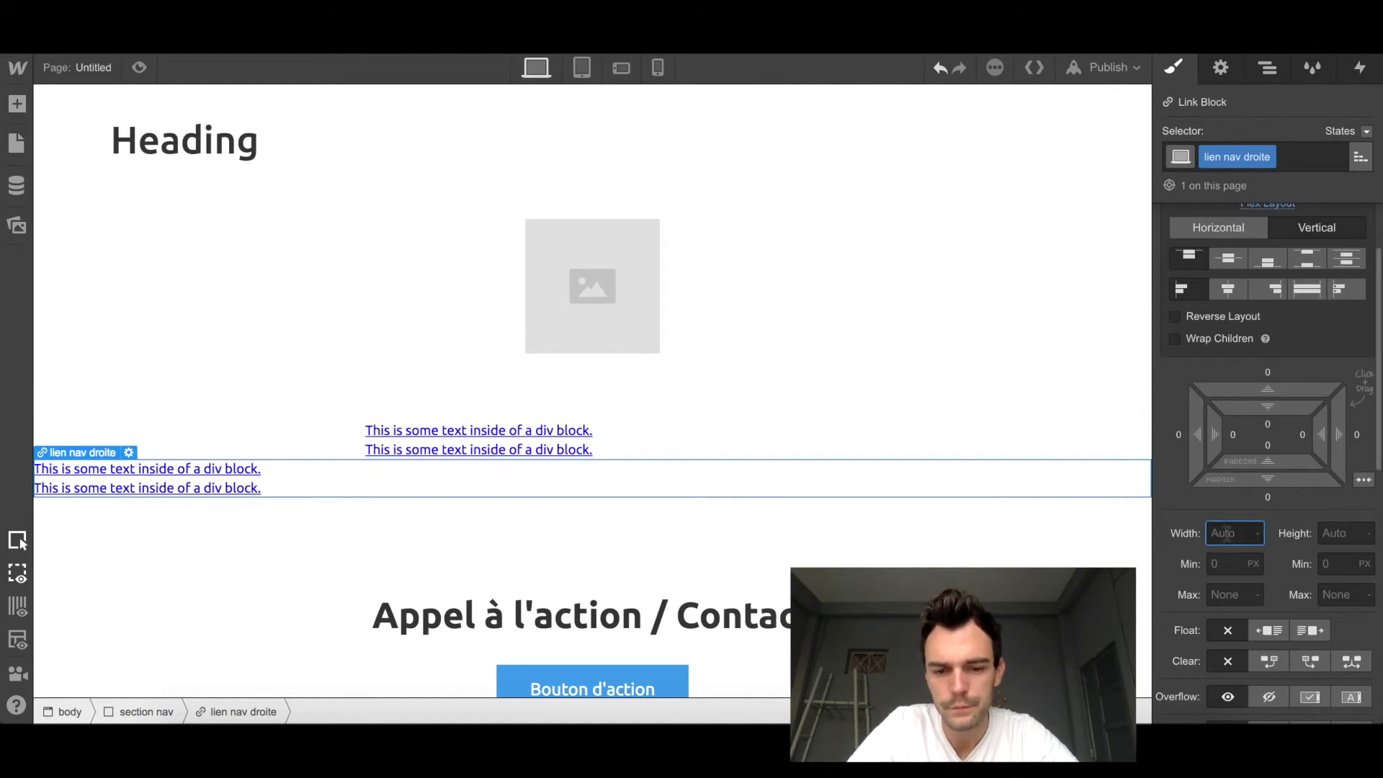
{"action": "key", "text": "Return"}
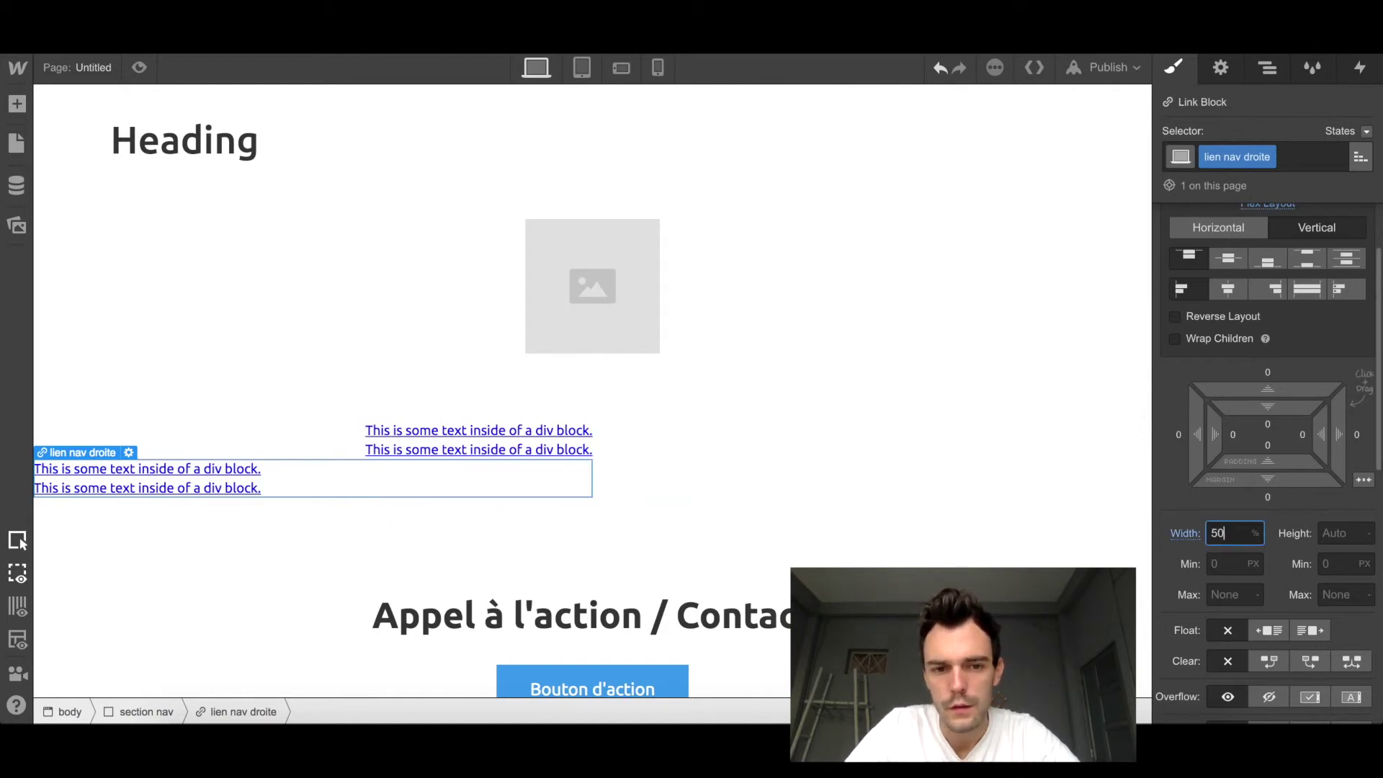
Step: Give the section nav a horizontal flex layout so its two link blocks sit side by side
{"action": "left_click", "coordinate": [651, 450]}
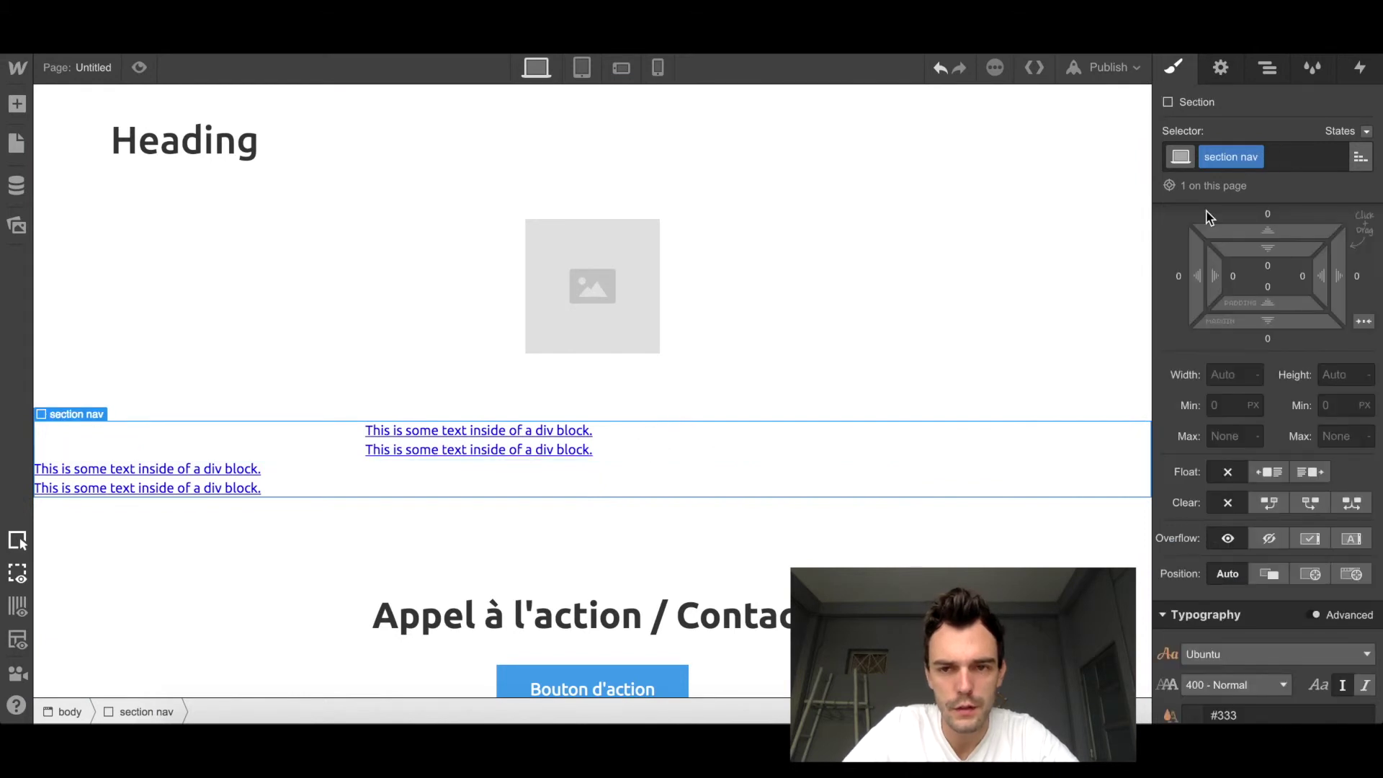
{"action": "left_click", "coordinate": [1271, 72]}
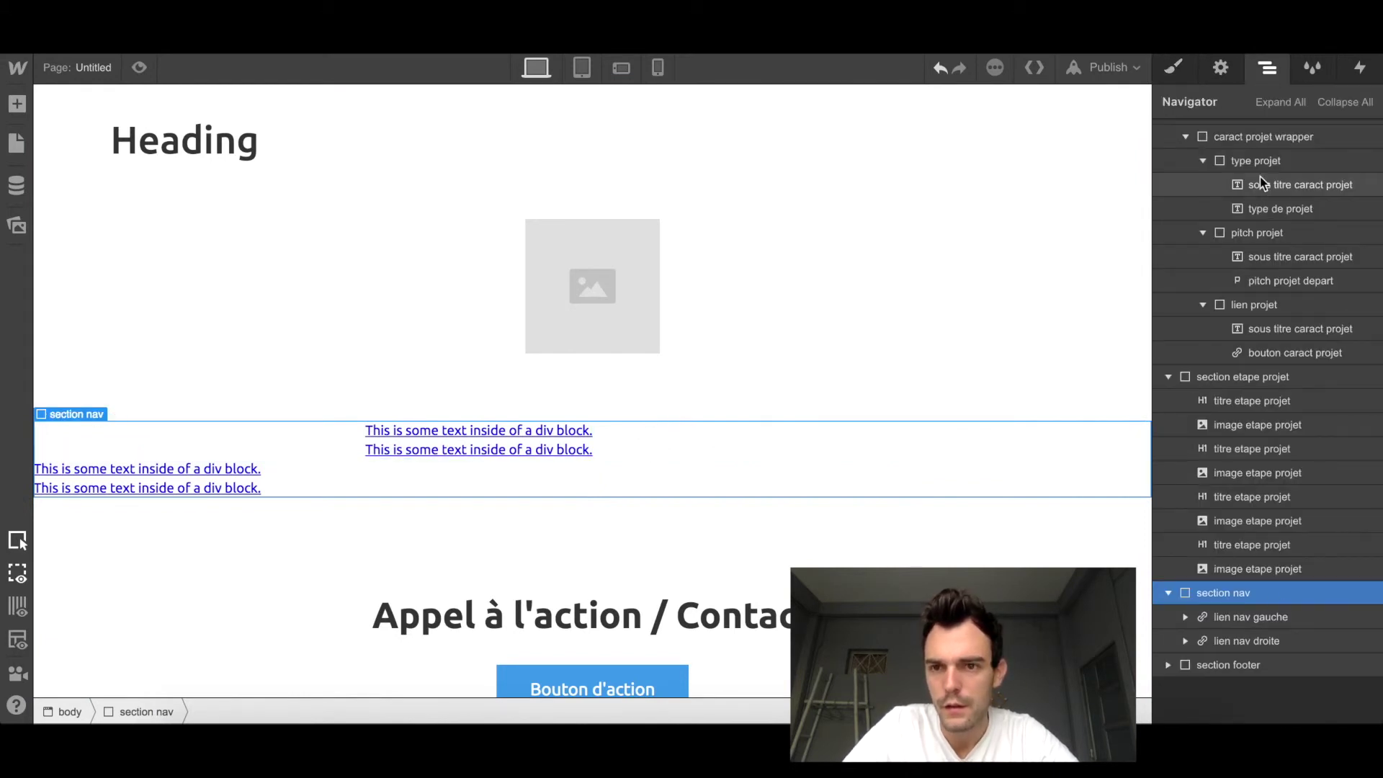
{"action": "left_click", "coordinate": [1174, 67]}
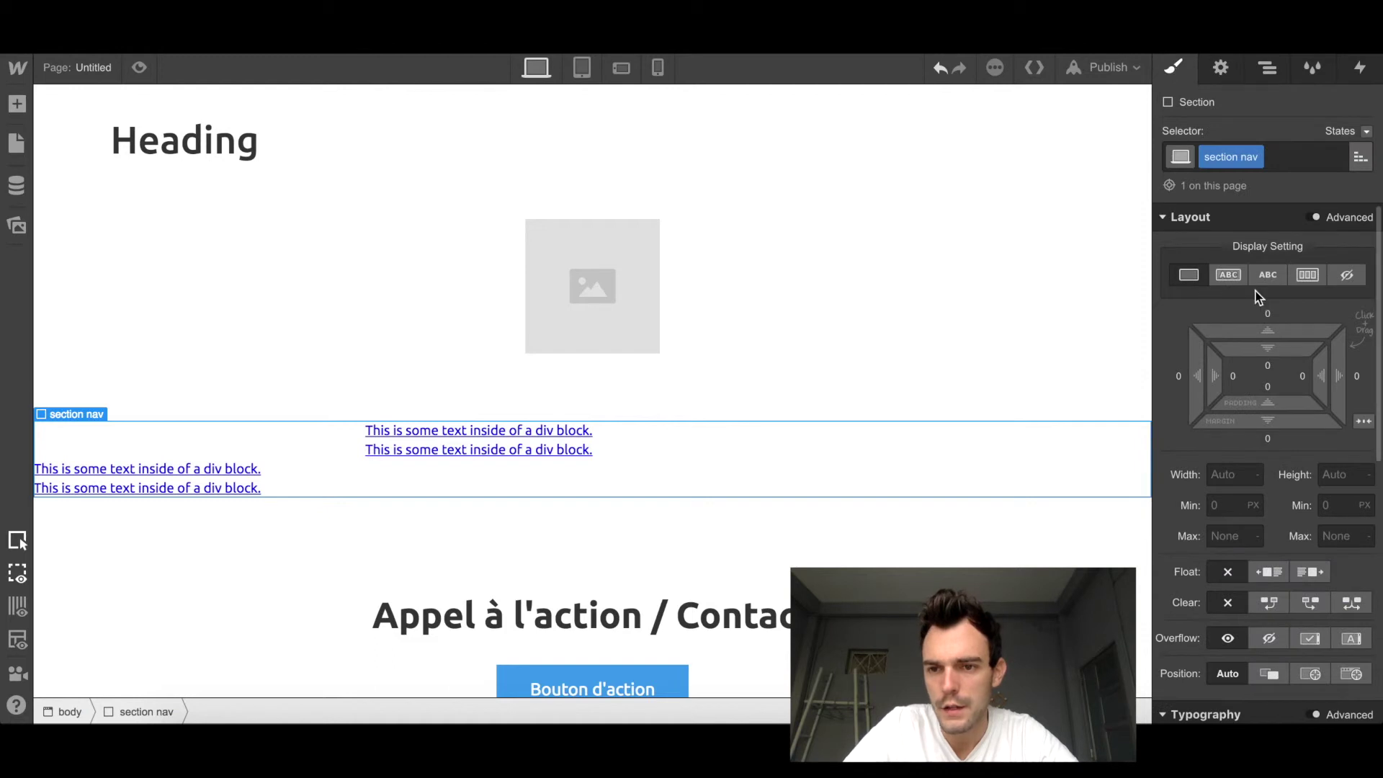
{"action": "left_click", "coordinate": [1308, 278]}
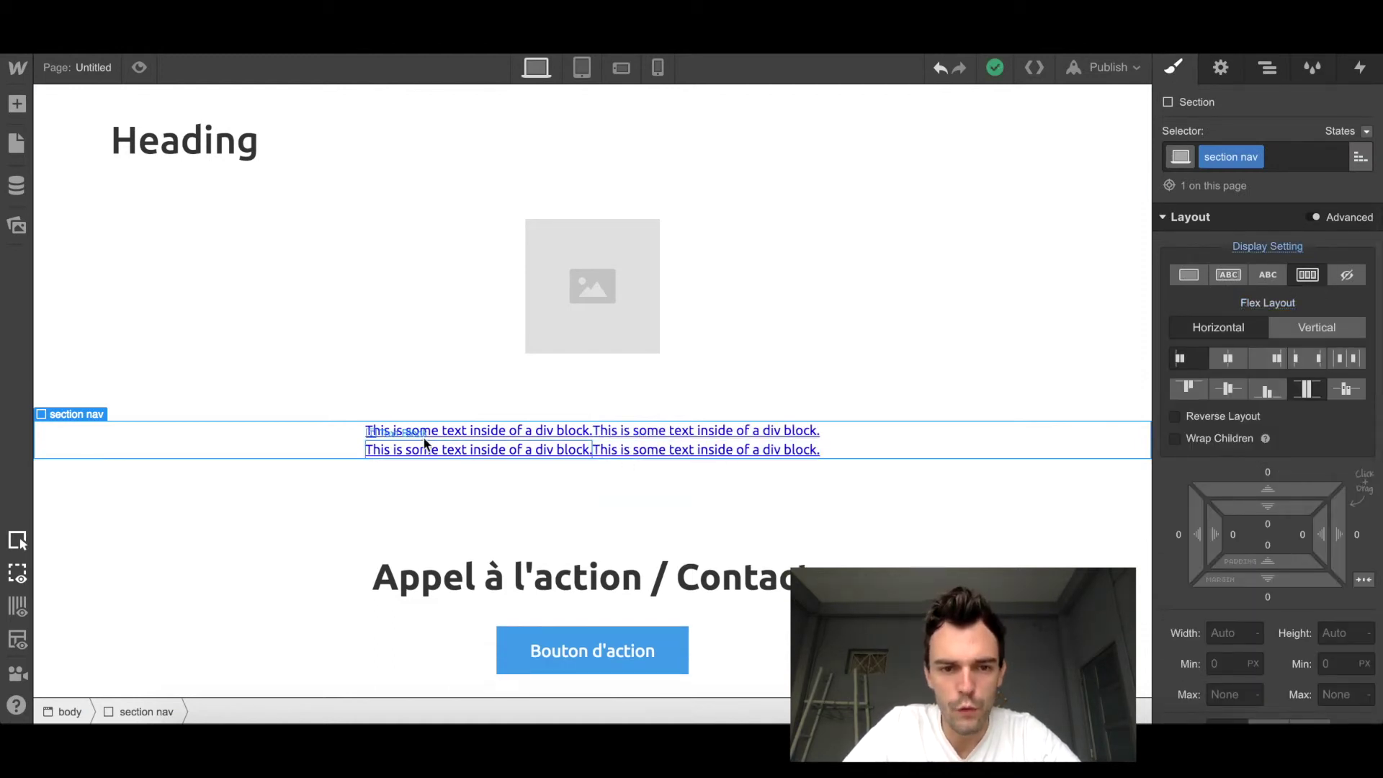
{"action": "left_click", "coordinate": [209, 431]}
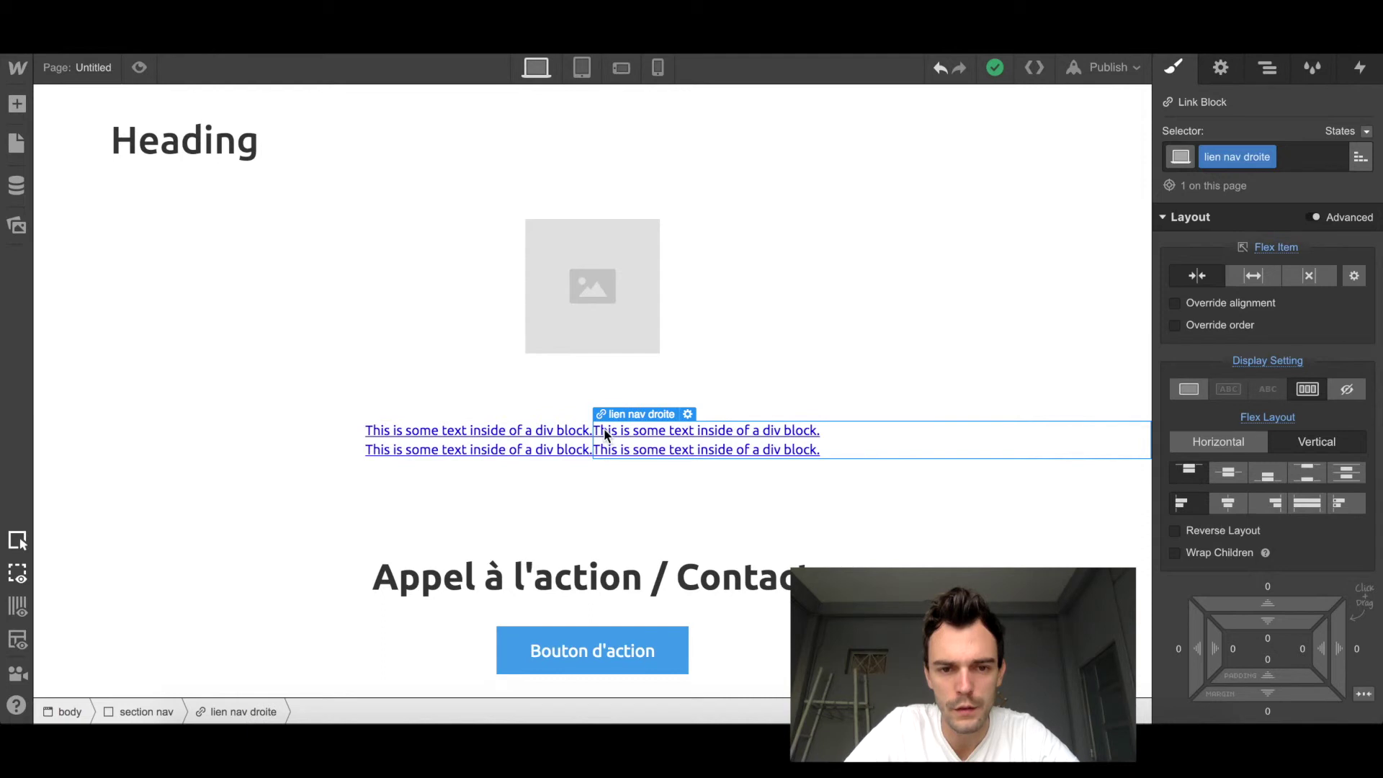
Step: Replace the upper placeholder texts of the two nav links with "Projet precedent" and "Projet suivant"
{"action": "left_click", "coordinate": [542, 432]}
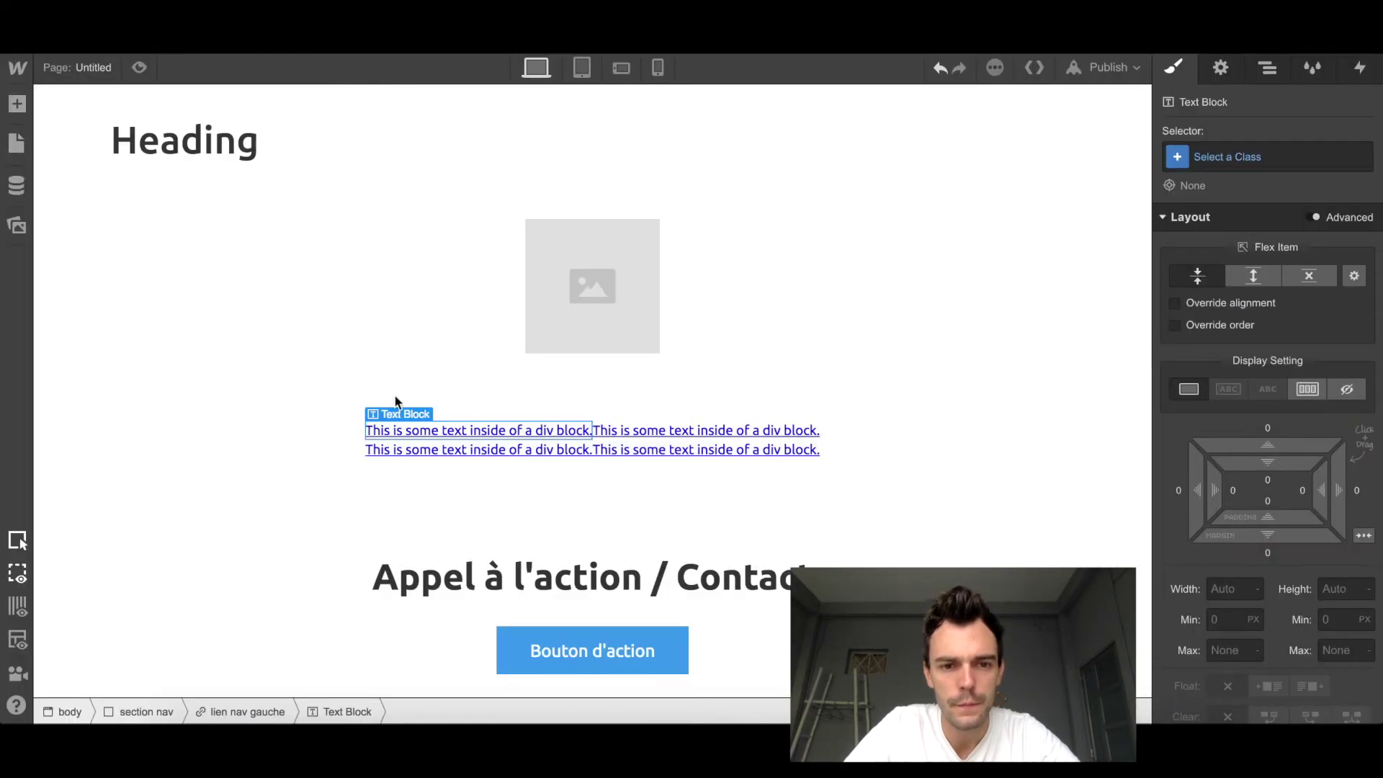
{"action": "double_click", "coordinate": [479, 431]}
{"action": "type", "text": "Projet precedent"}
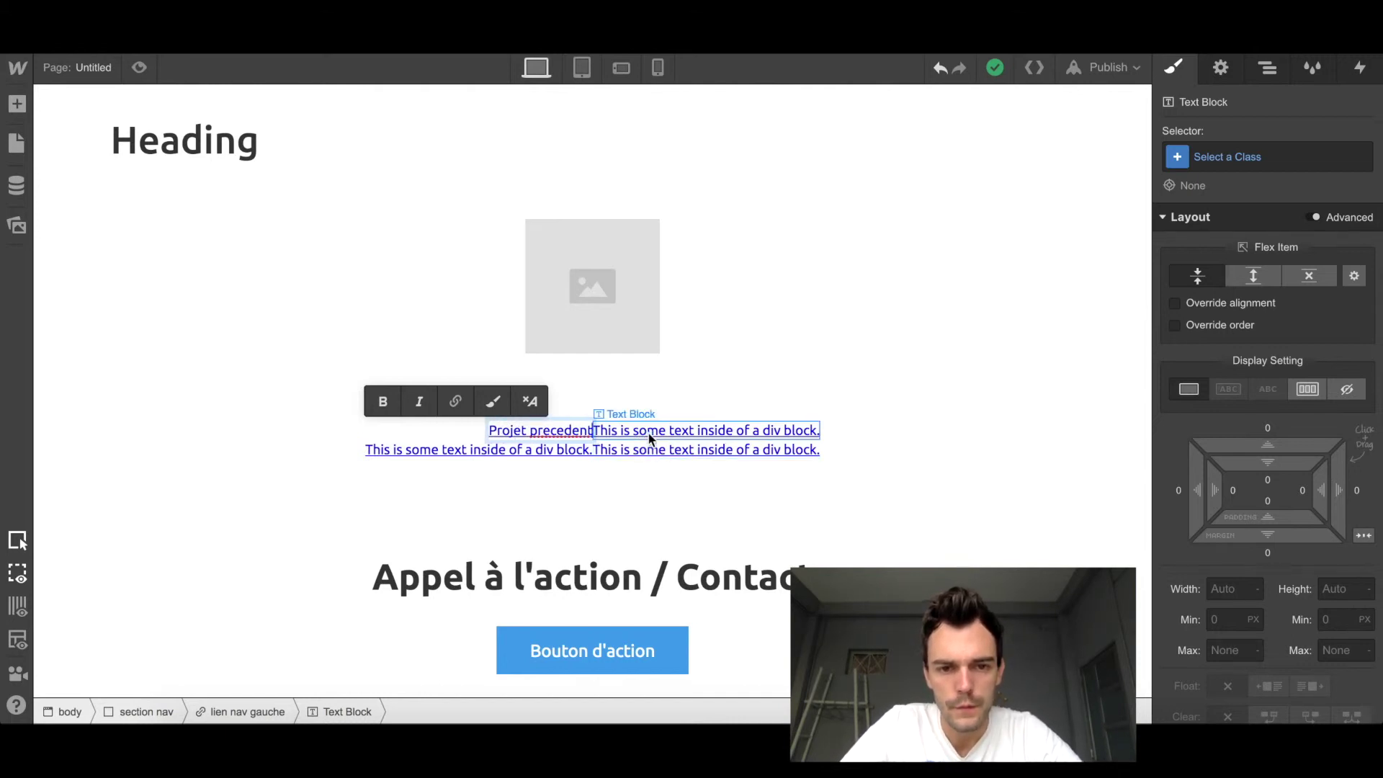
{"action": "double_click", "coordinate": [647, 431]}
{"action": "triple_click", "coordinate": [648, 432]}
{"action": "type", "text": "Projet suivant"}
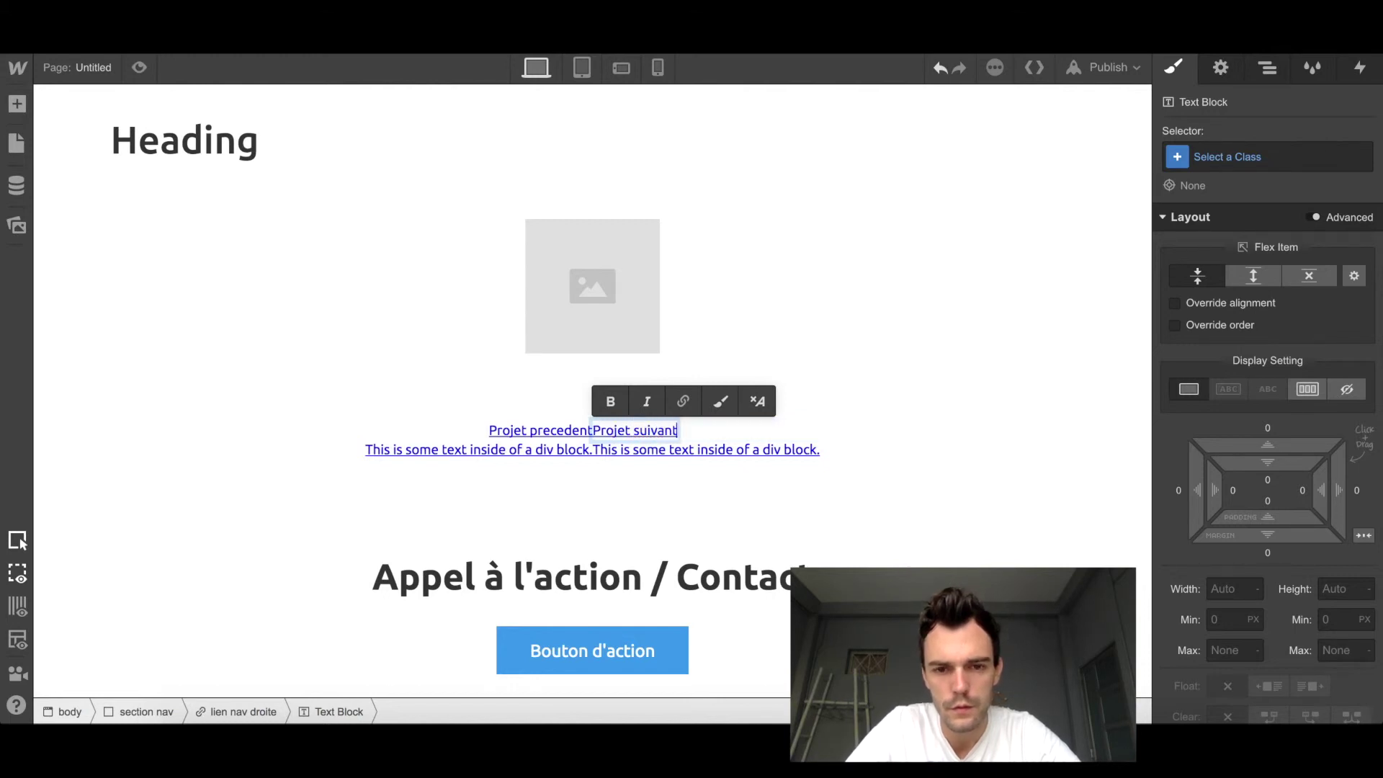
Step: Replace the lower placeholder texts of the two nav links with "Projet 1" and "Projet 3"
{"action": "double_click", "coordinate": [489, 448]}
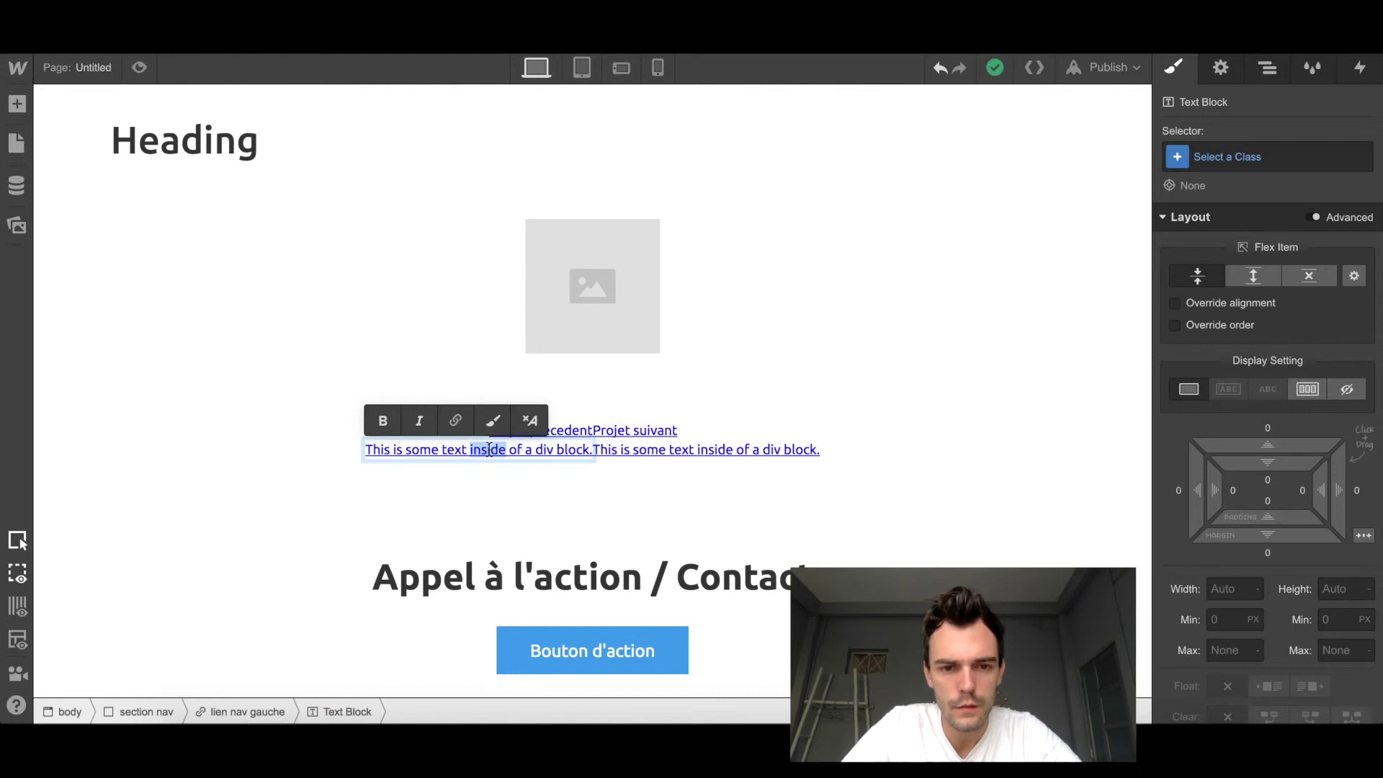
{"action": "triple_click", "coordinate": [489, 449]}
{"action": "type", "text": "Projet 1"}
{"action": "double_click", "coordinate": [654, 449]}
{"action": "triple_click", "coordinate": [654, 449]}
{"action": "type", "text": "Projet 3"}
{"action": "left_click", "coordinate": [664, 486]}
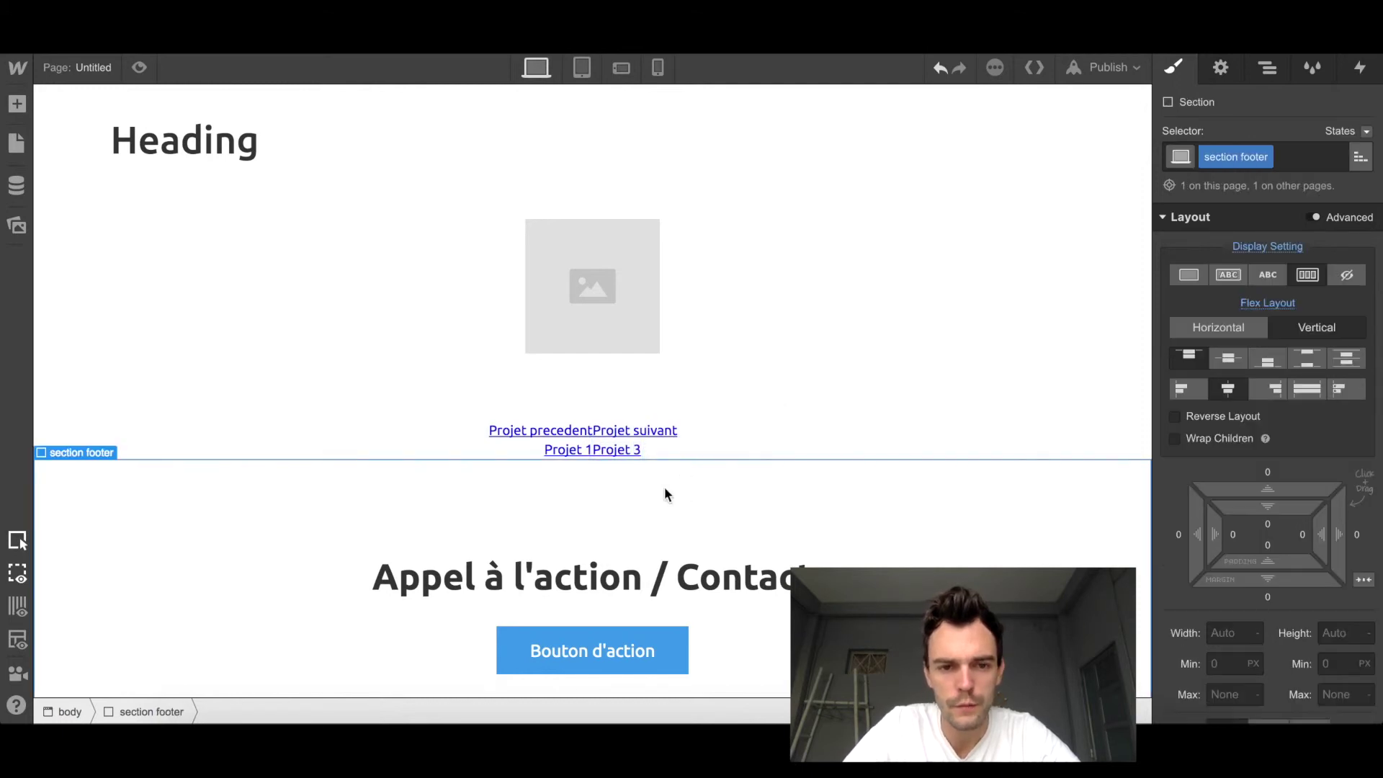
Step: Give the Projet precedent text block a new class named "text nav"
{"action": "left_click", "coordinate": [518, 429]}
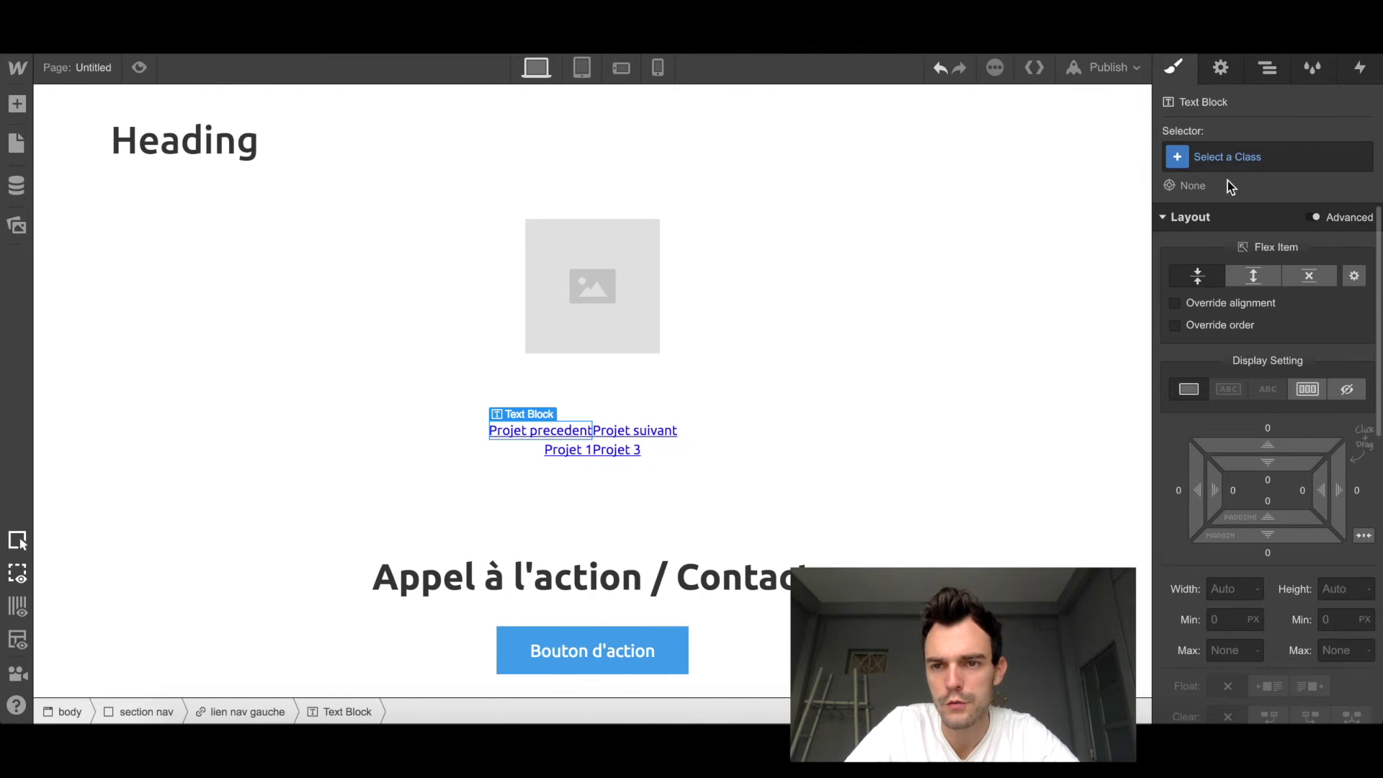
{"action": "left_click", "coordinate": [1219, 156]}
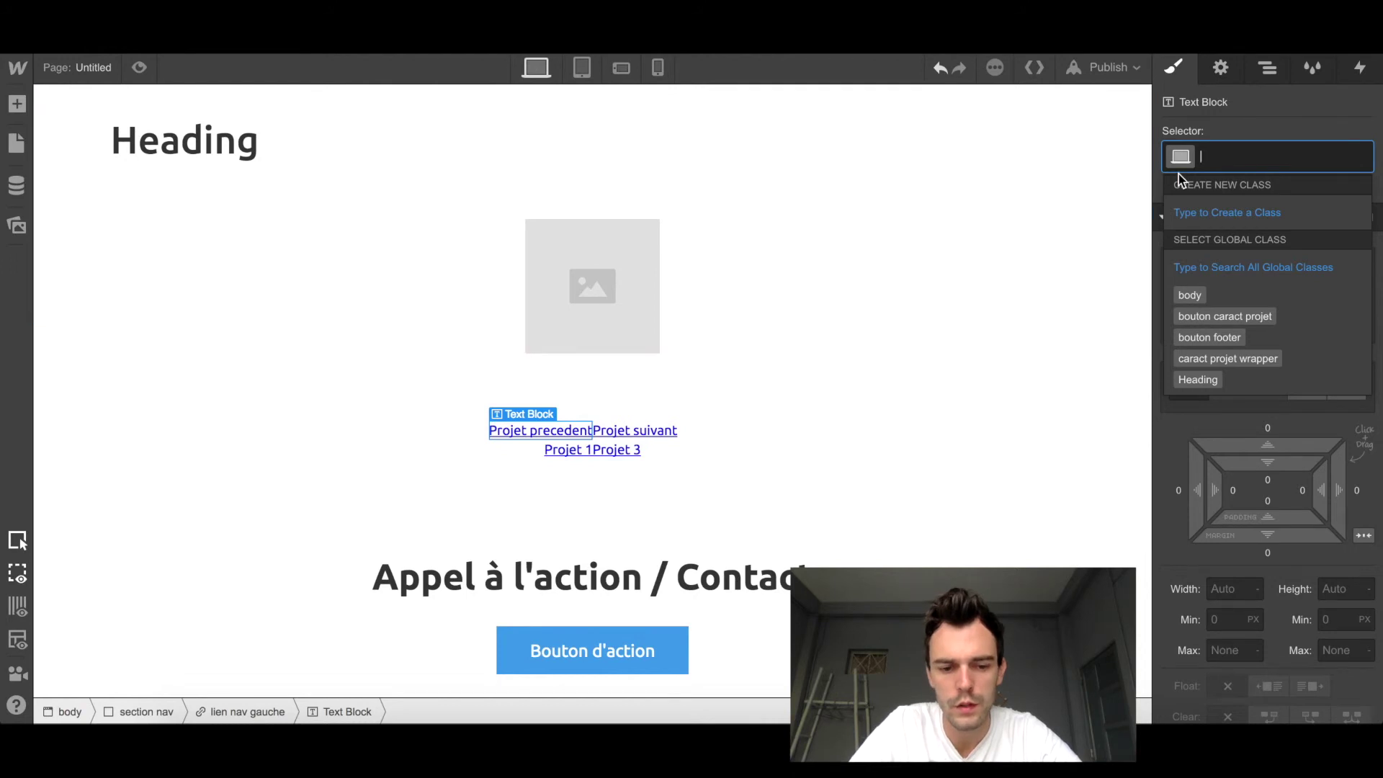
{"action": "type", "text": "text nav"}
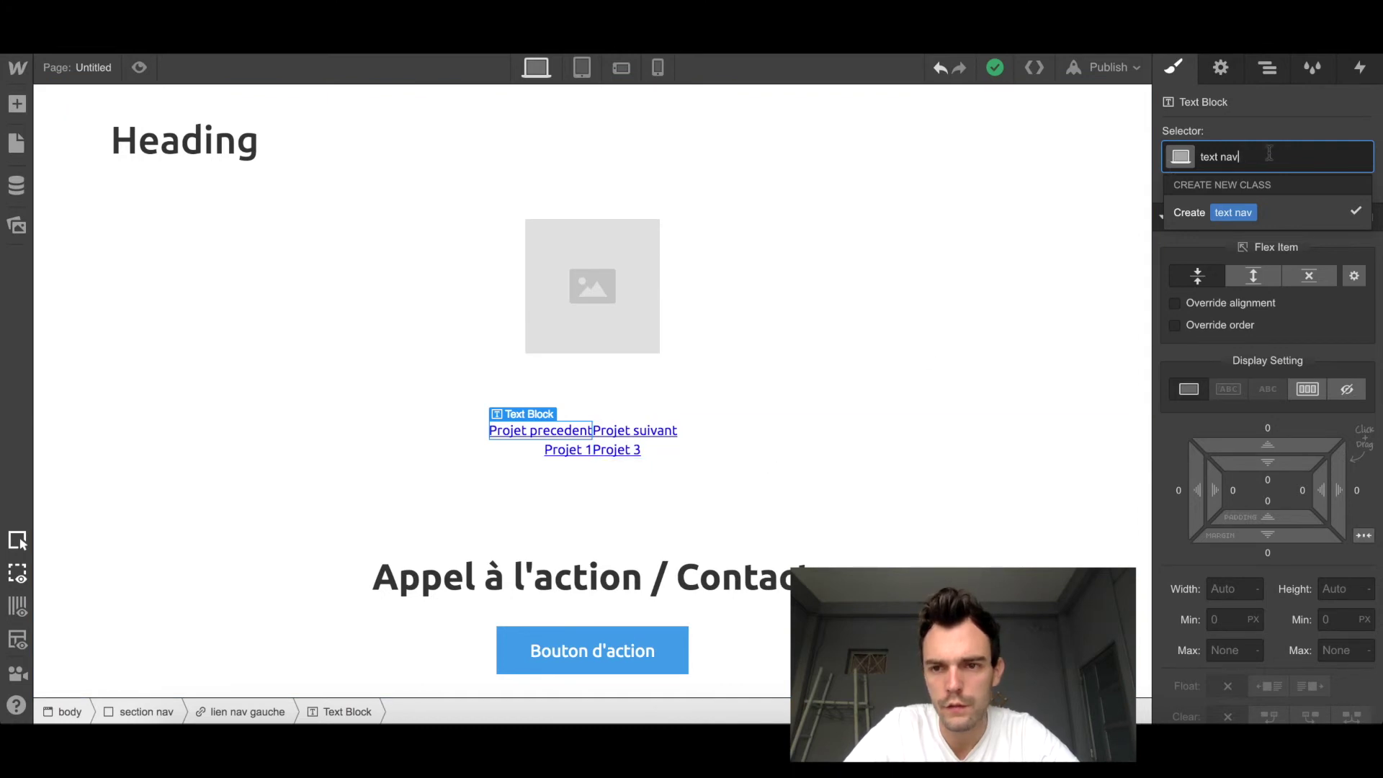
{"action": "key", "text": "Return"}
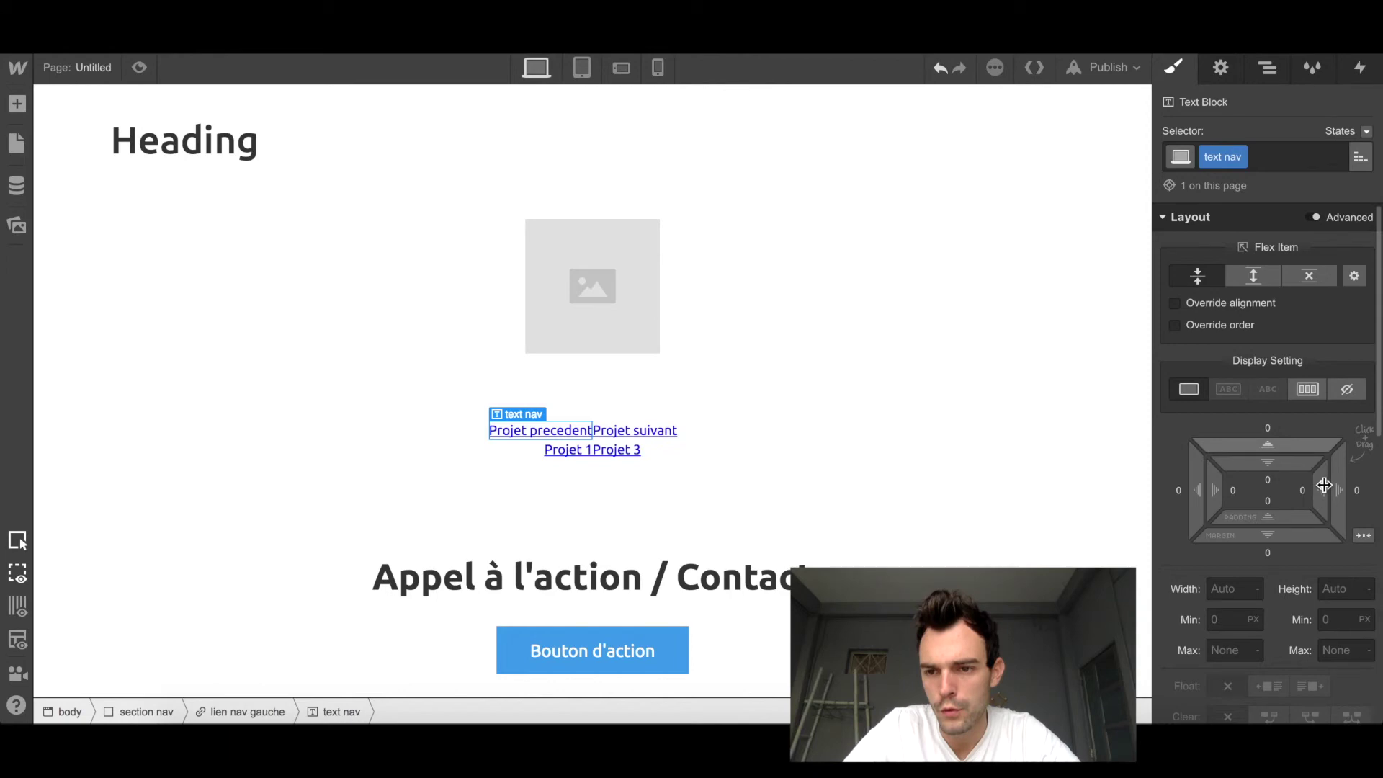
Step: Set the right margin of the text nav class to 30
{"action": "left_click", "coordinate": [1358, 491]}
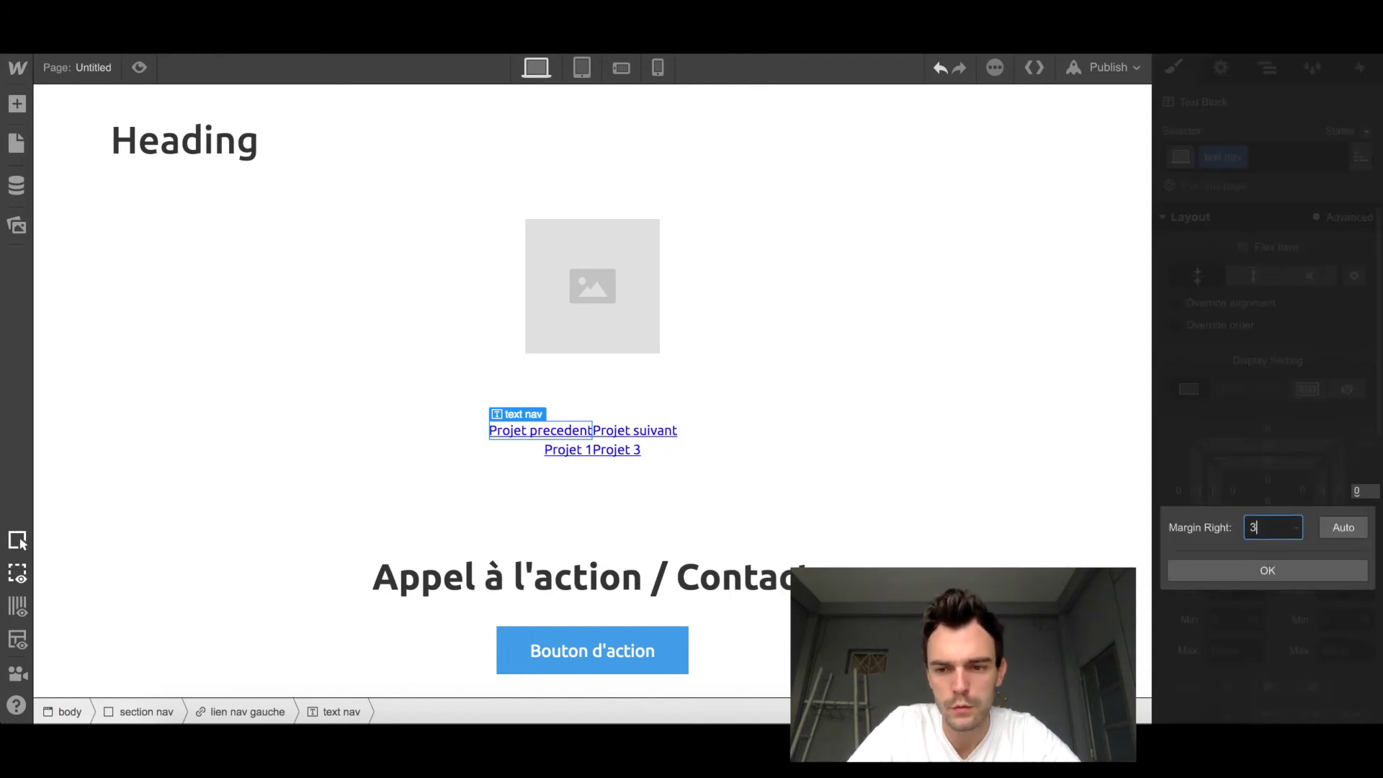
{"action": "type", "text": "30"}
{"action": "key", "text": "Return"}
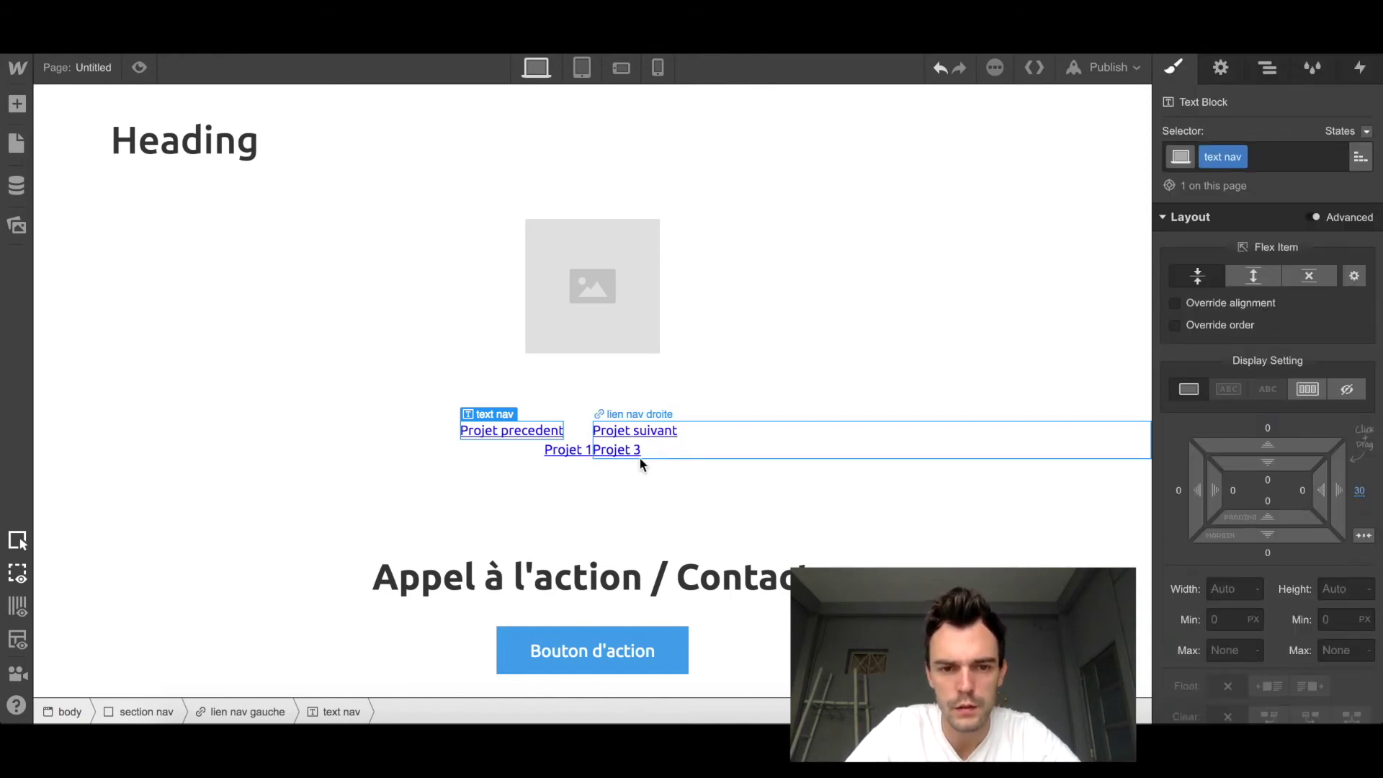
{"action": "left_click", "coordinate": [573, 451]}
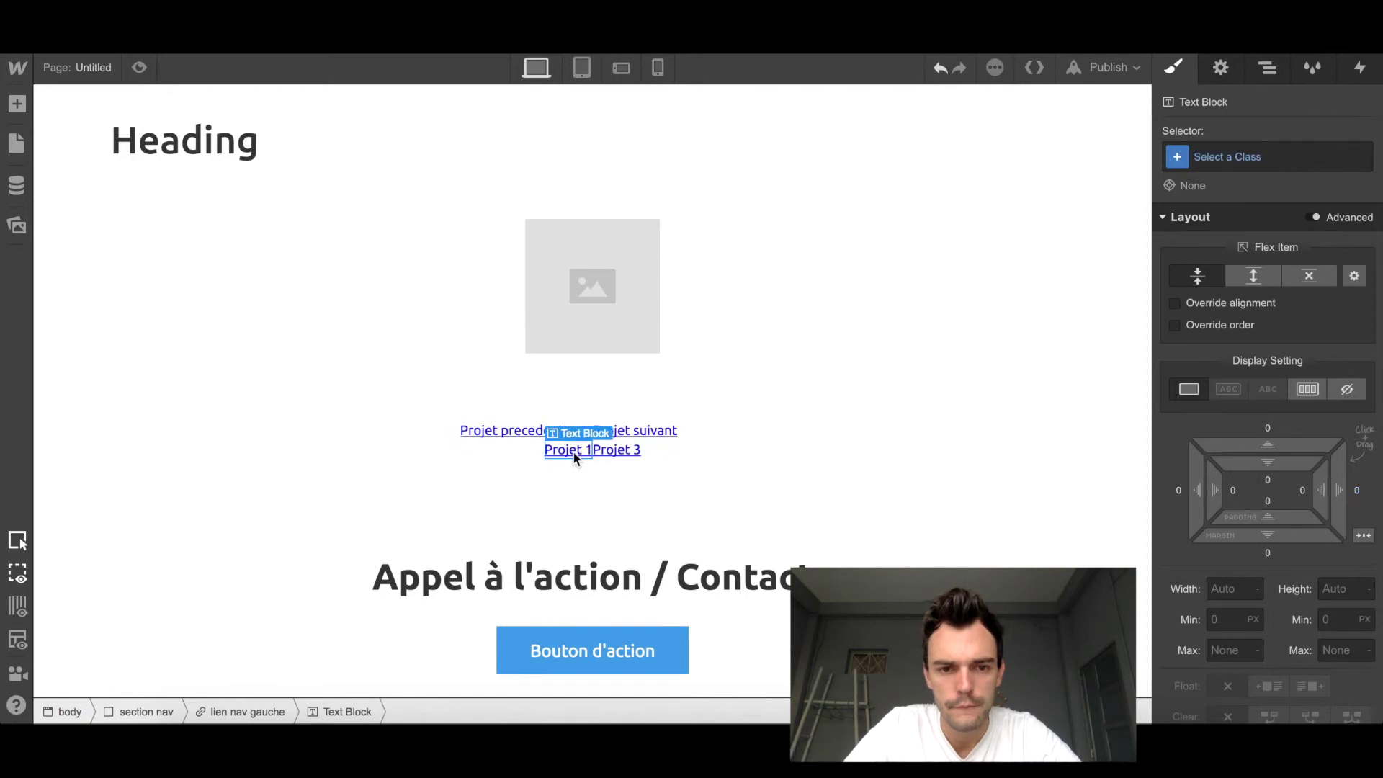
Step: Style the text nav class on Projet precedent as uppercase, 16 px, with the 300 - Light weight
{"action": "left_click", "coordinate": [500, 431]}
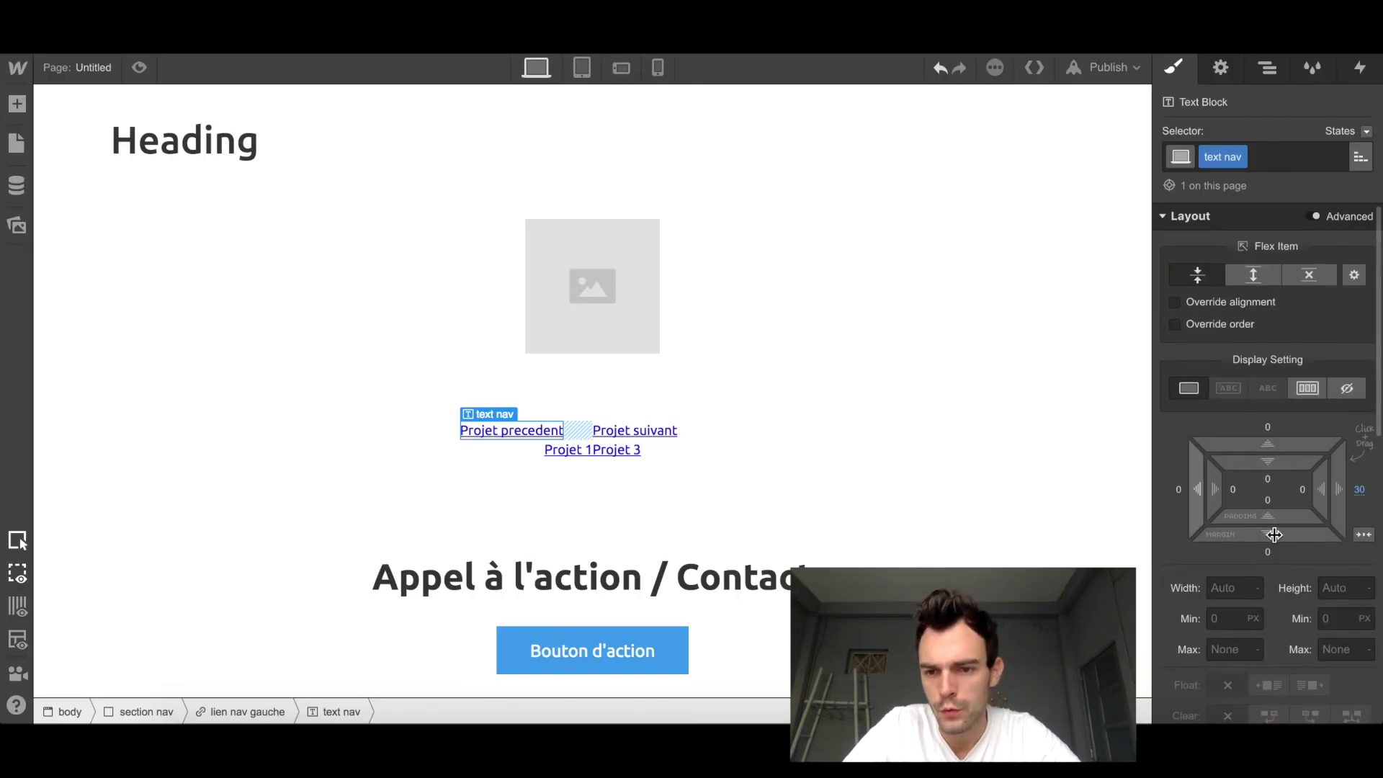
{"action": "scroll", "coordinate": [1270, 534], "scroll_direction": "down", "scroll_amount": 10}
{"action": "left_click", "coordinate": [1215, 614]}
{"action": "left_click", "coordinate": [1213, 512]}
{"action": "key", "text": "Up"}
{"action": "key", "text": "Up"}
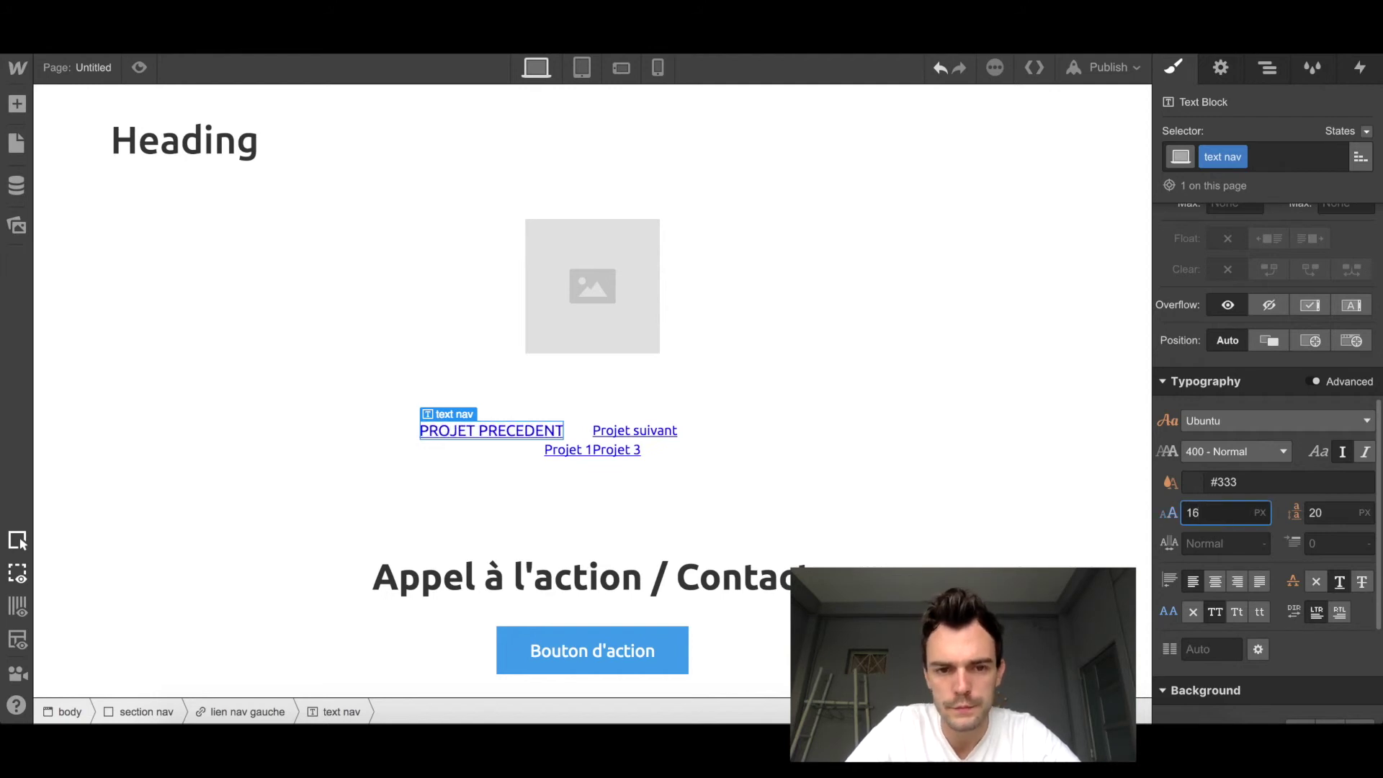
{"action": "left_click", "coordinate": [1218, 452]}
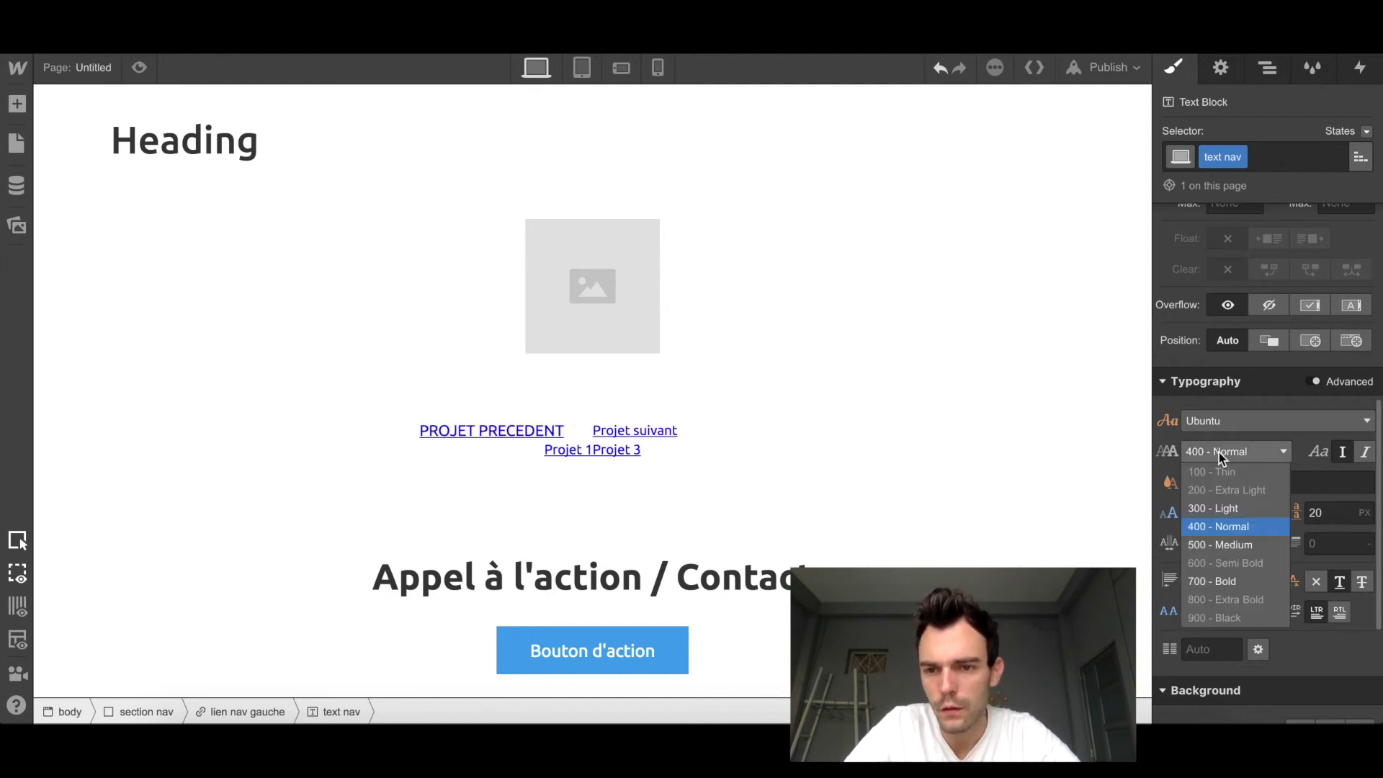
{"action": "left_click", "coordinate": [1234, 509]}
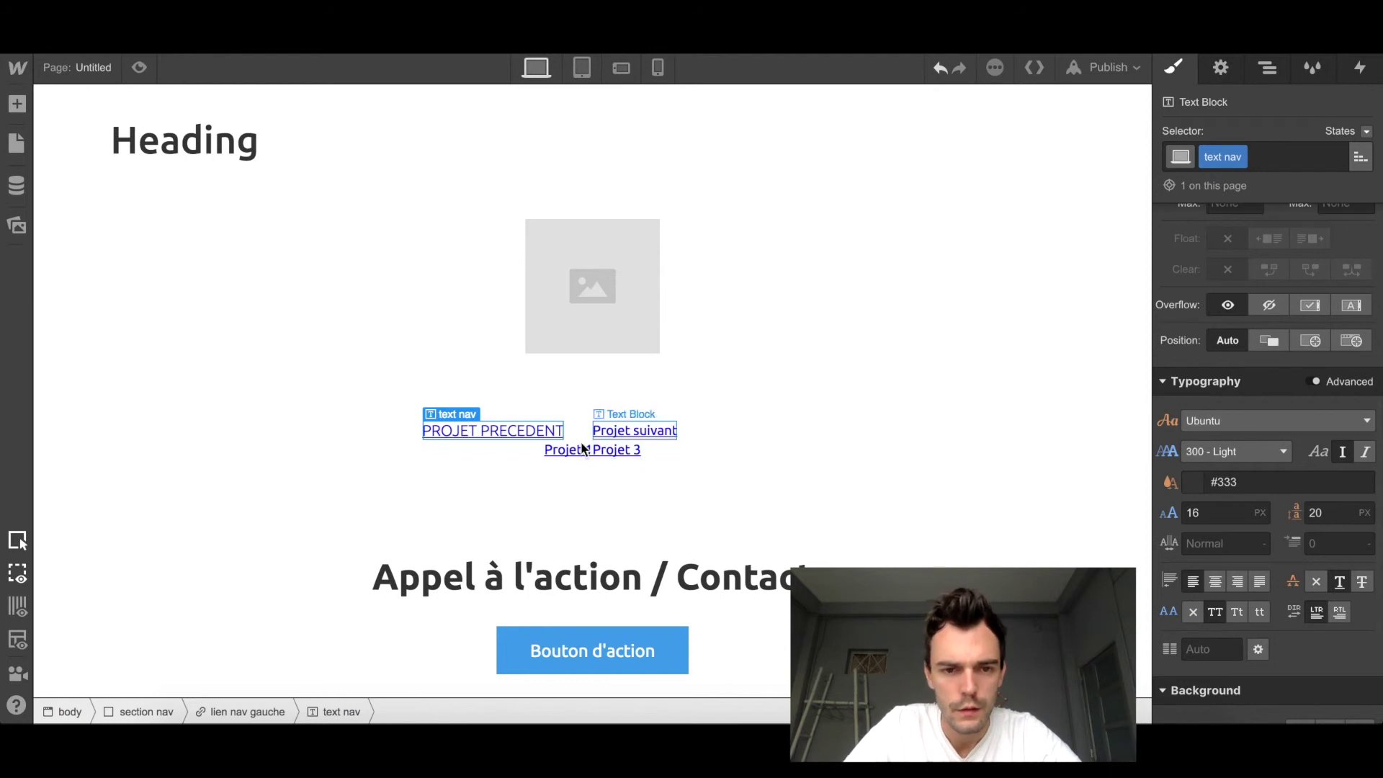
{"action": "left_click", "coordinate": [618, 432]}
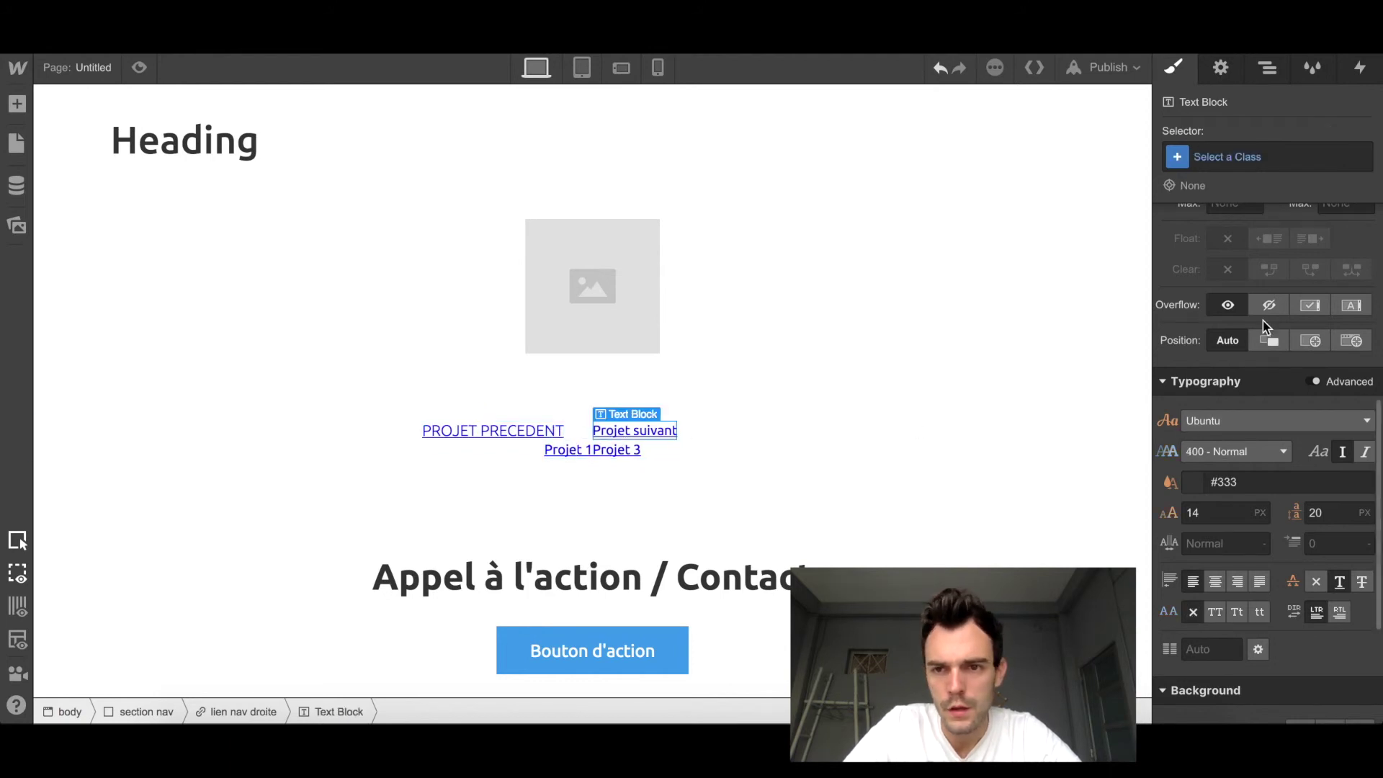
{"action": "scroll", "coordinate": [1265, 312], "scroll_direction": "up", "scroll_amount": 6}
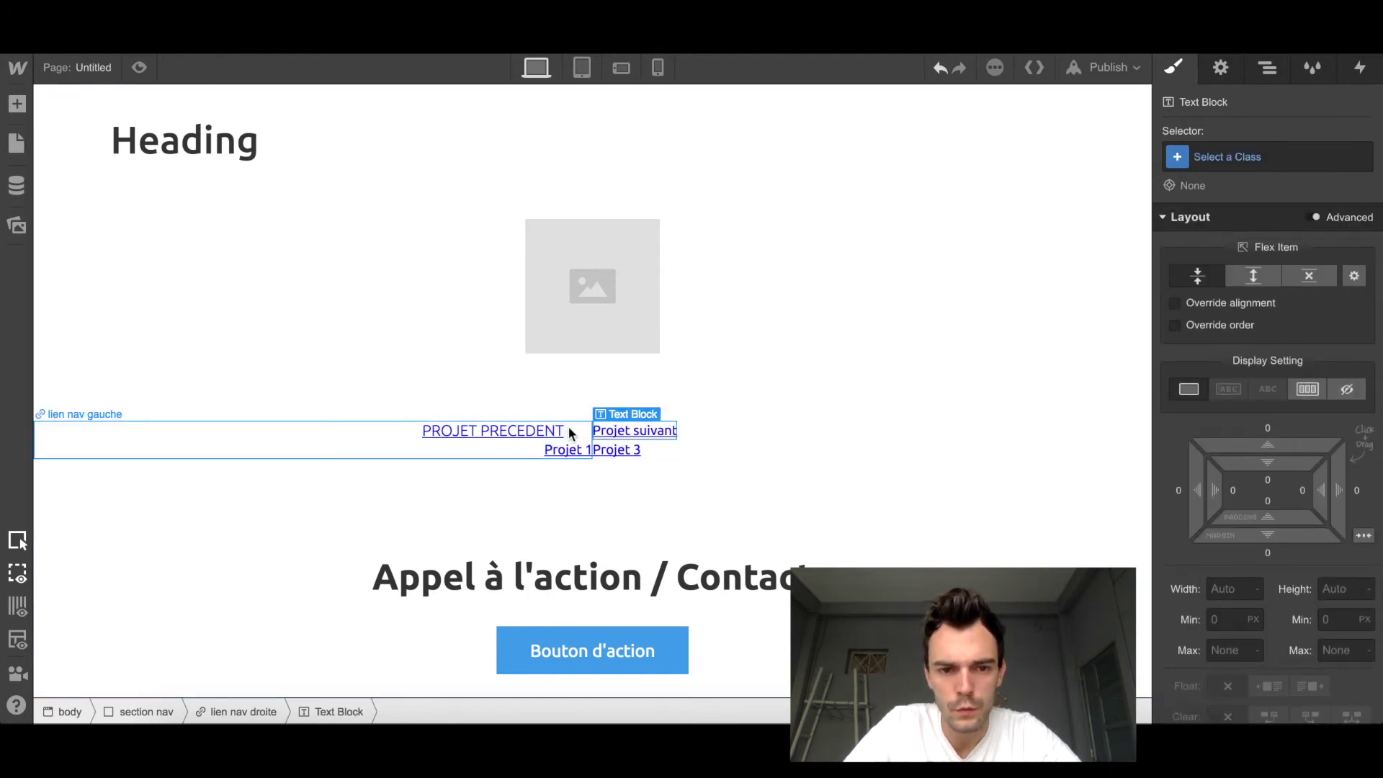
{"action": "left_click", "coordinate": [505, 431]}
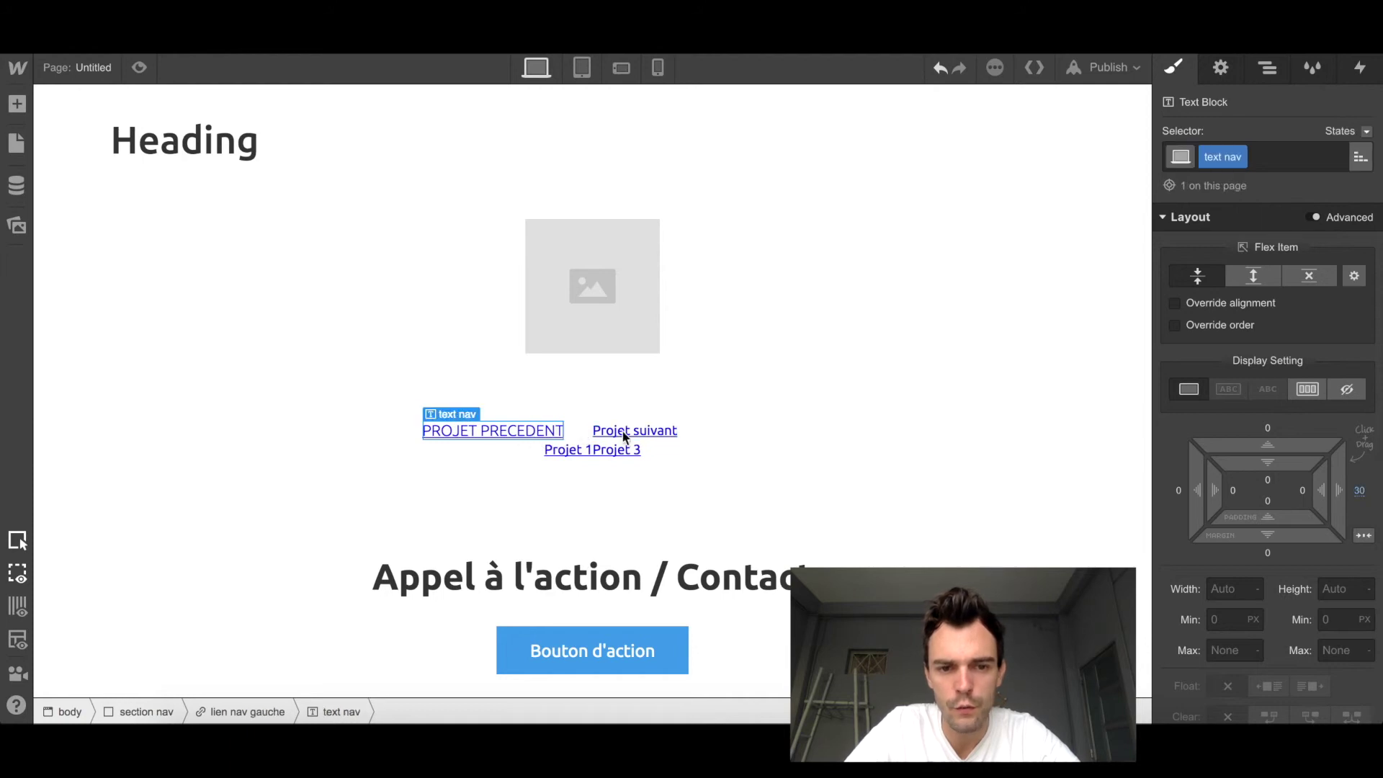
Step: Apply the text nav class to the Projet suivant text block and duplicate it as a separate class
{"action": "left_click", "coordinate": [464, 28]}
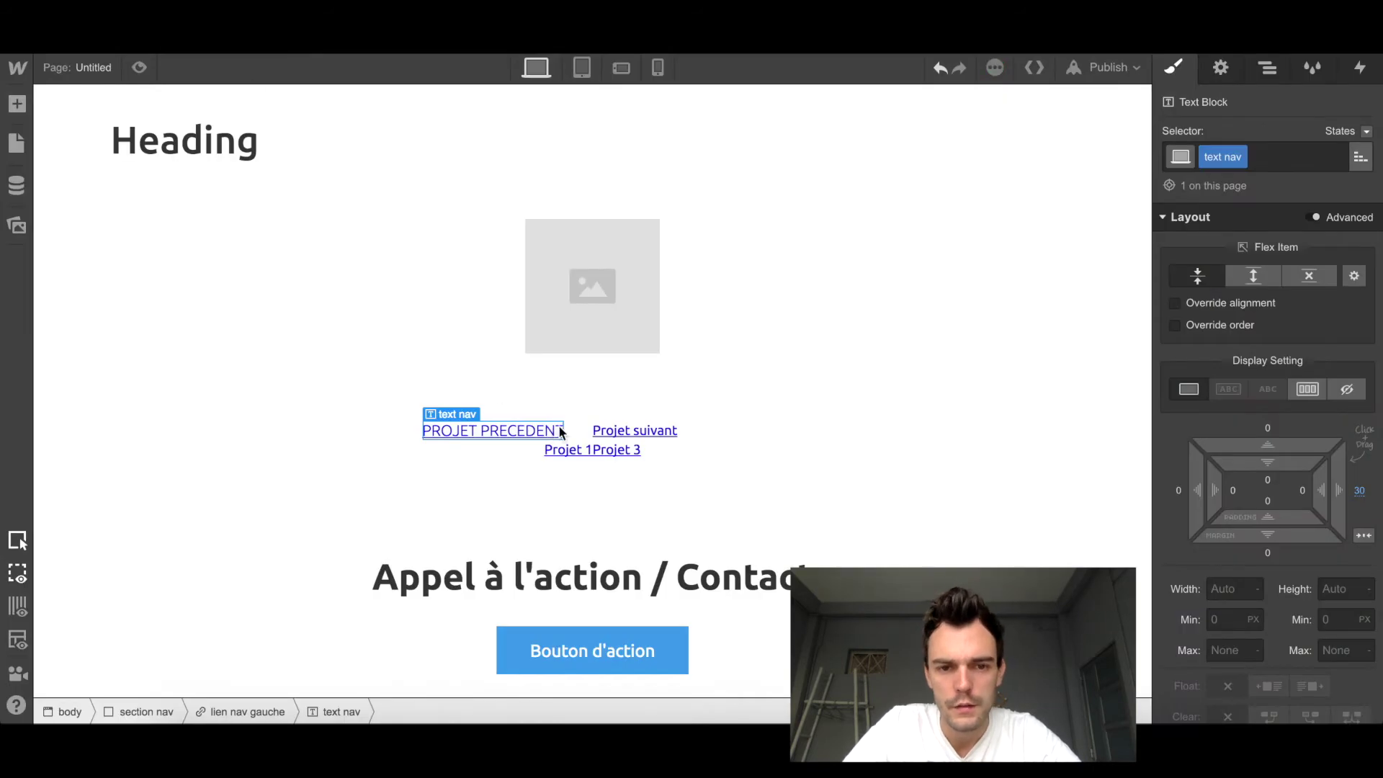
{"action": "left_click", "coordinate": [647, 429]}
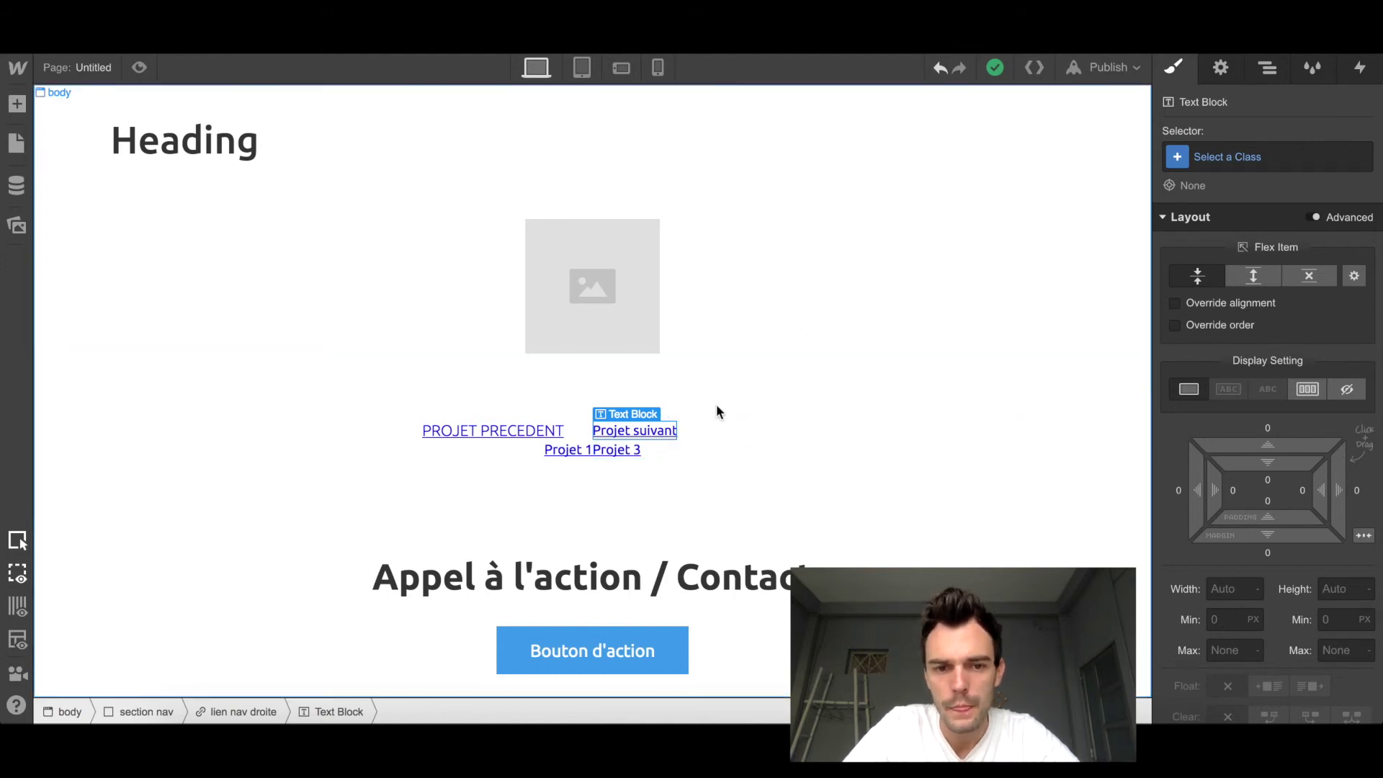
{"action": "left_click", "coordinate": [1210, 159]}
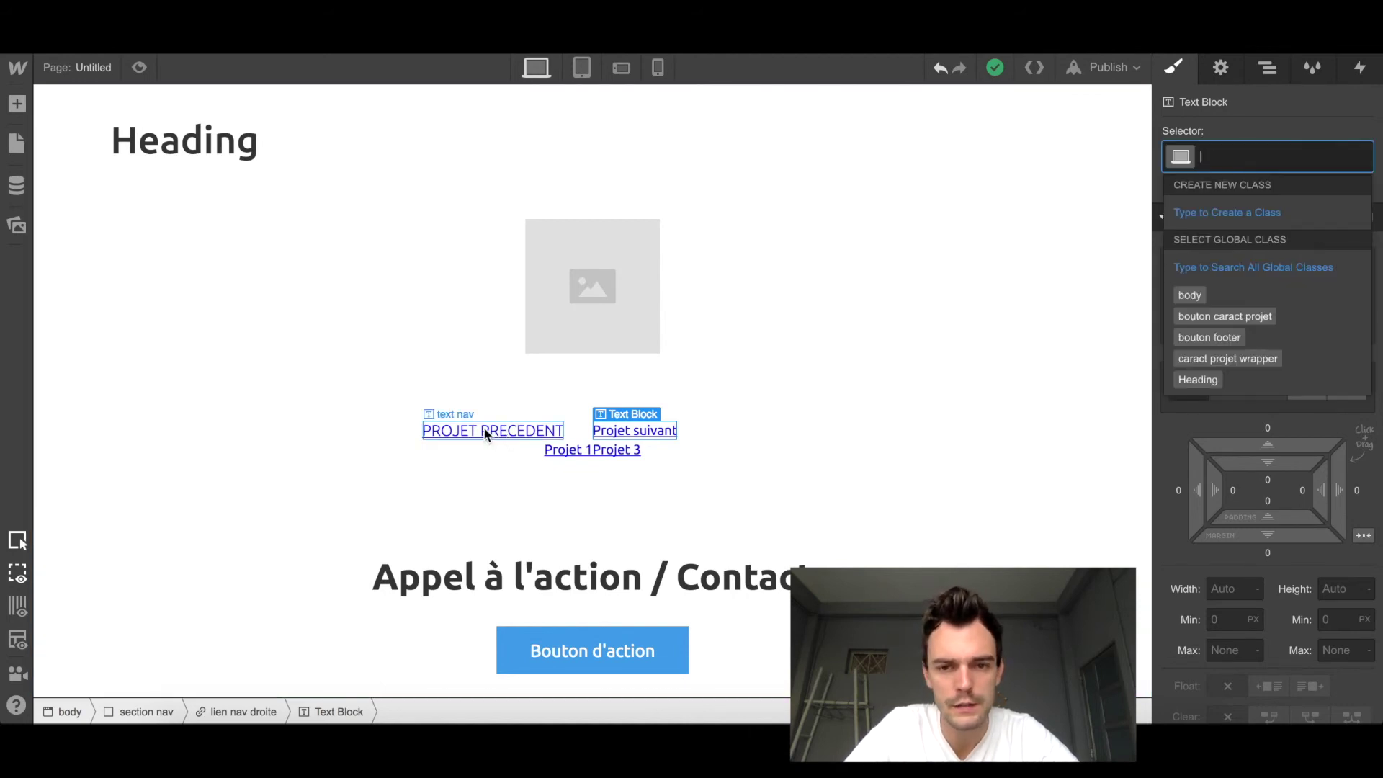
{"action": "type", "text": "text"}
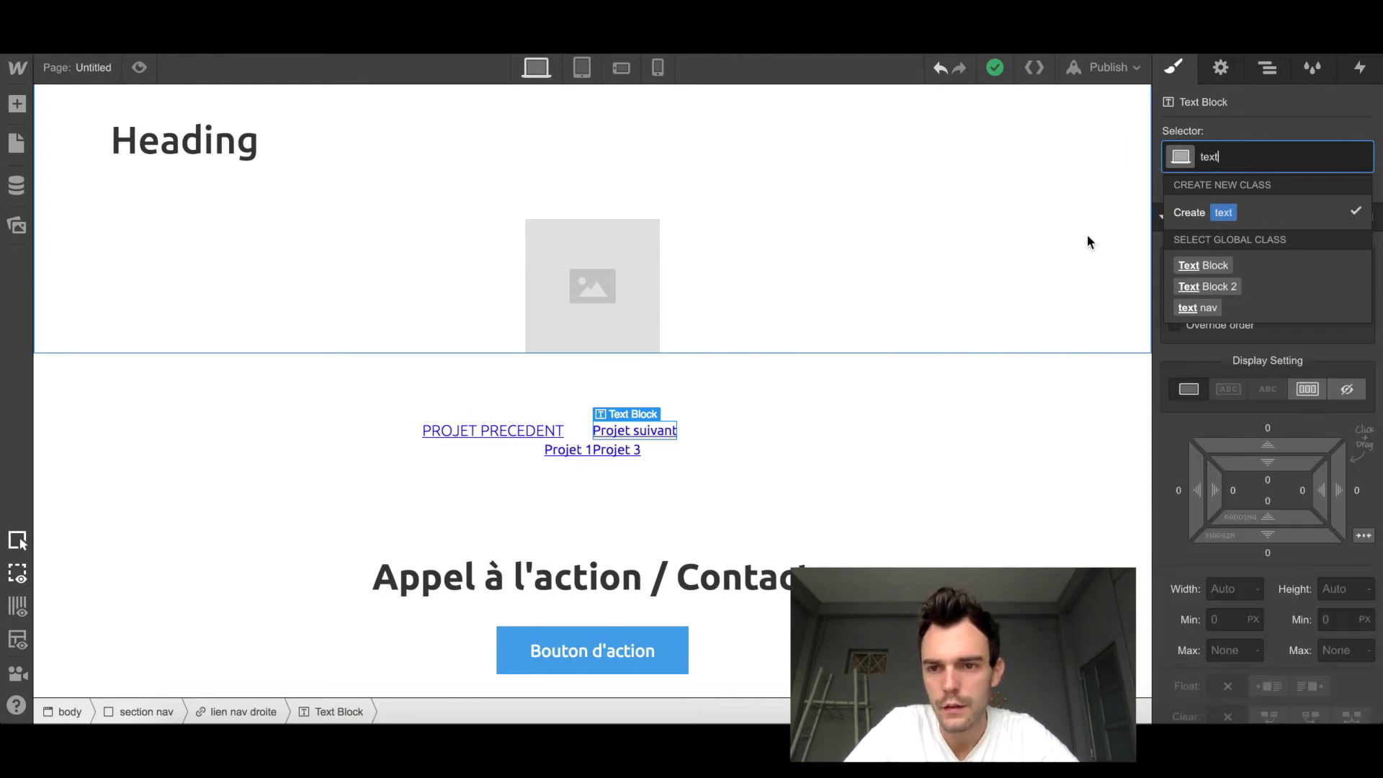
{"action": "left_click", "coordinate": [1208, 308]}
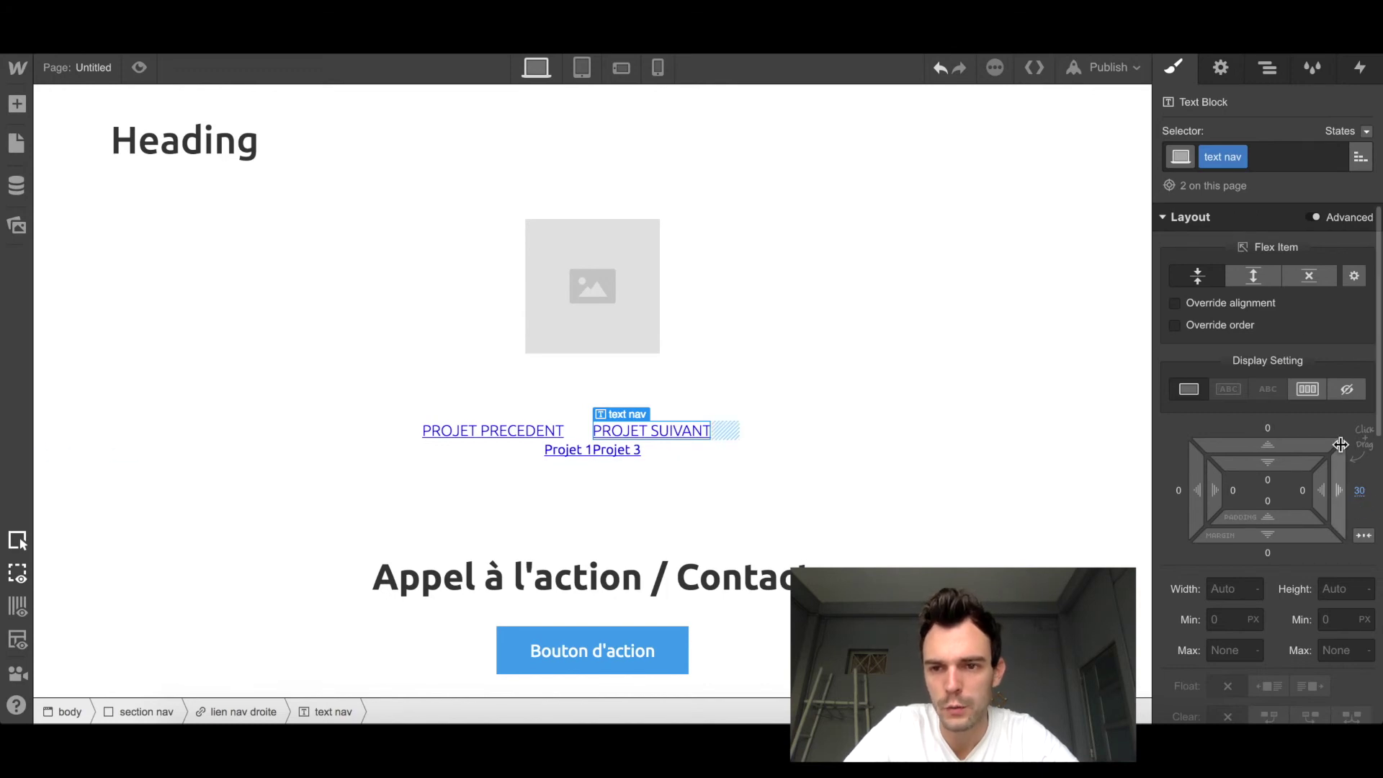
{"action": "left_click", "coordinate": [1240, 158]}
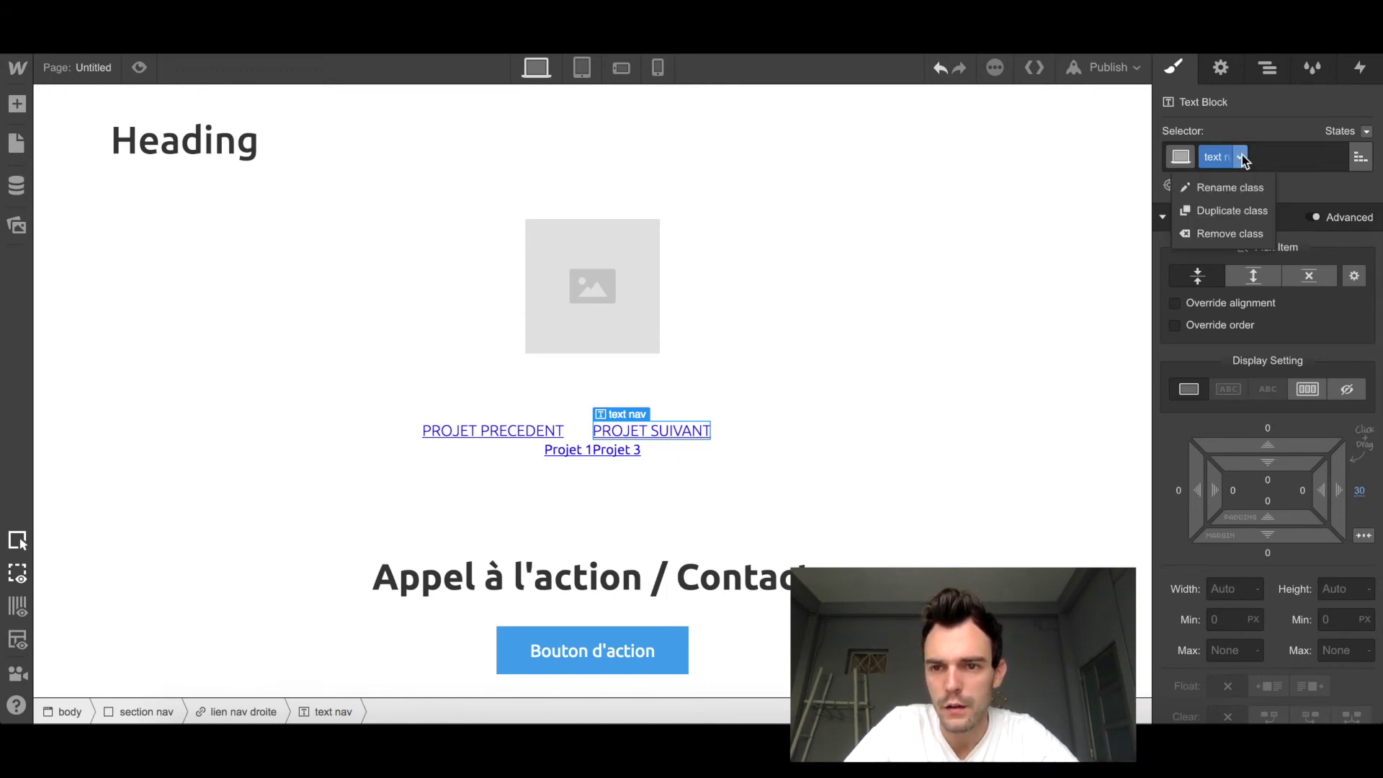
{"action": "left_click", "coordinate": [1233, 209]}
{"action": "key", "text": "Return"}
Step: Remove the right margin from Projet suivant's duplicated class and set its left margin to 30
{"action": "left_click", "coordinate": [1359, 489]}
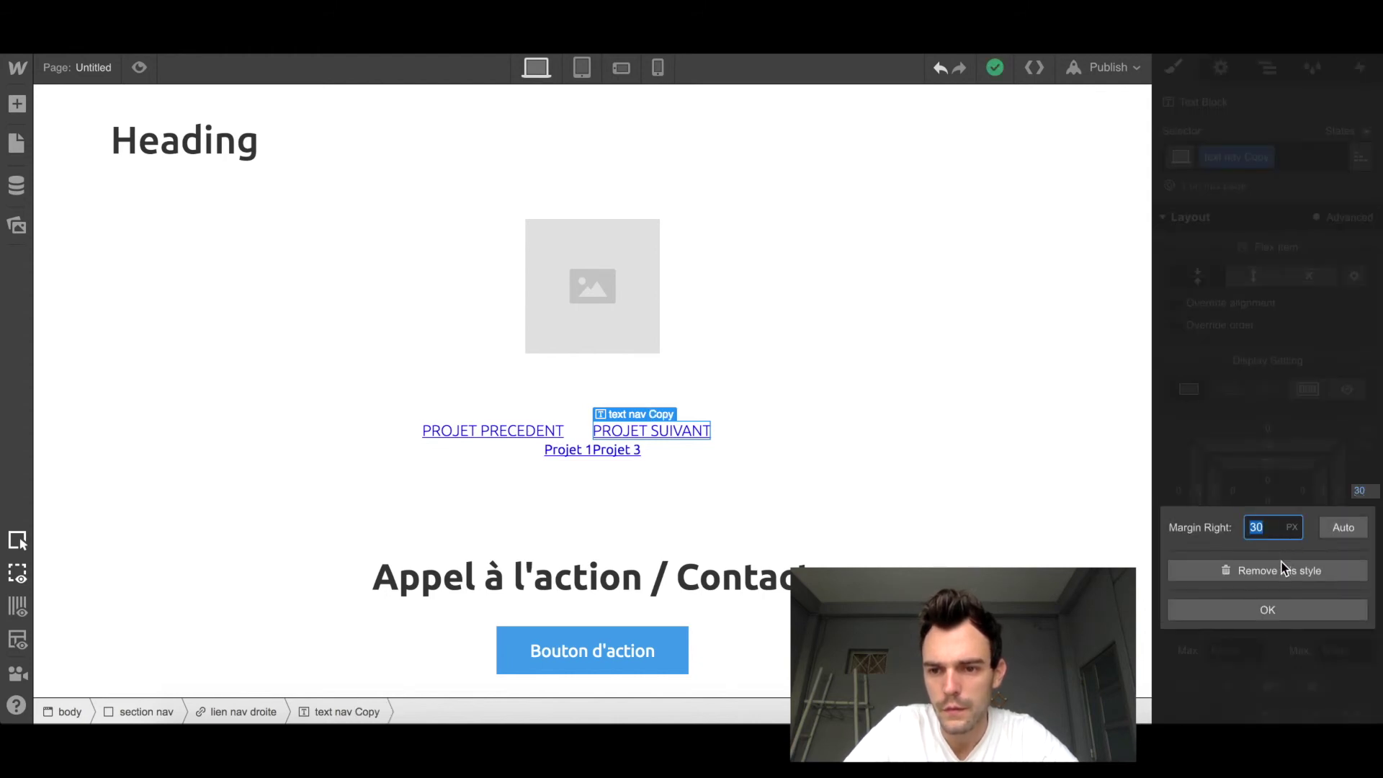
{"action": "left_click", "coordinate": [1282, 570]}
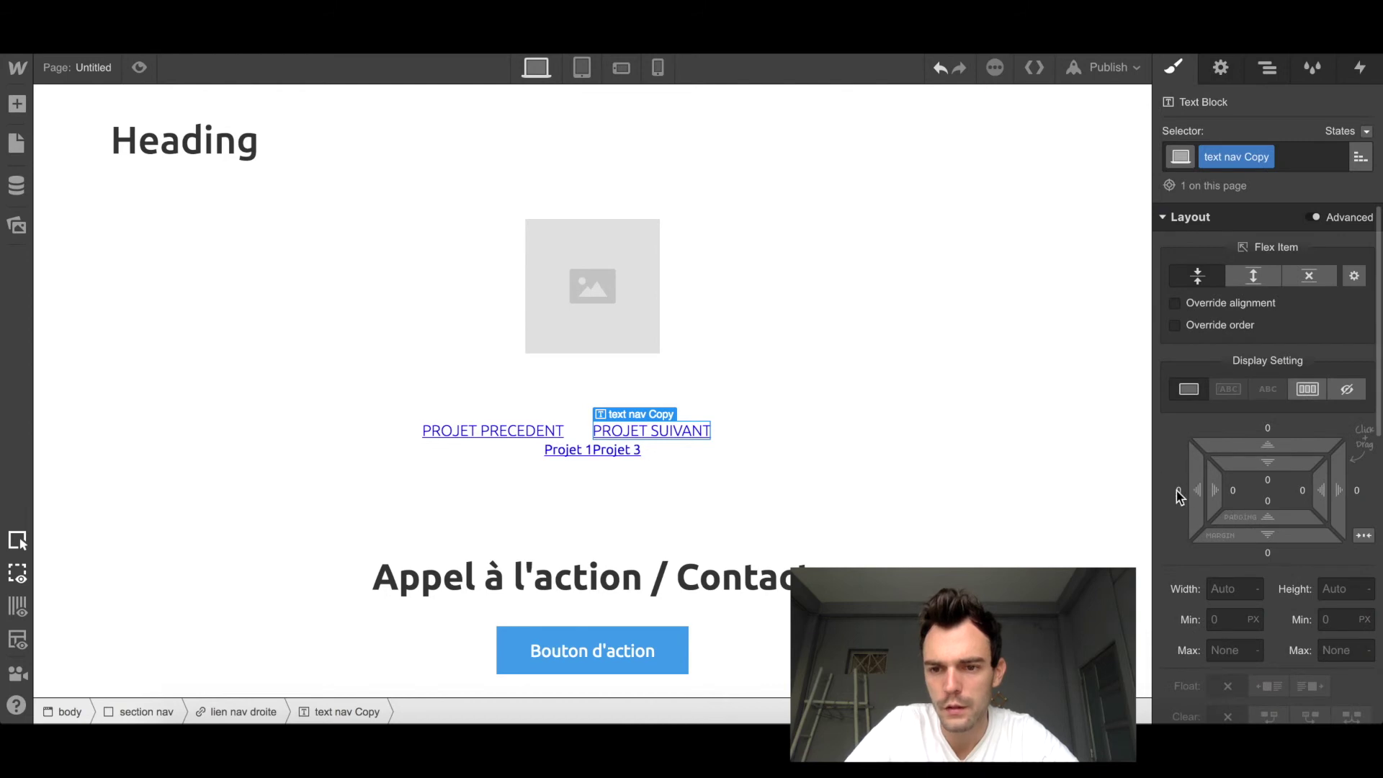
{"action": "left_click", "coordinate": [1177, 490]}
{"action": "key", "text": "Return"}
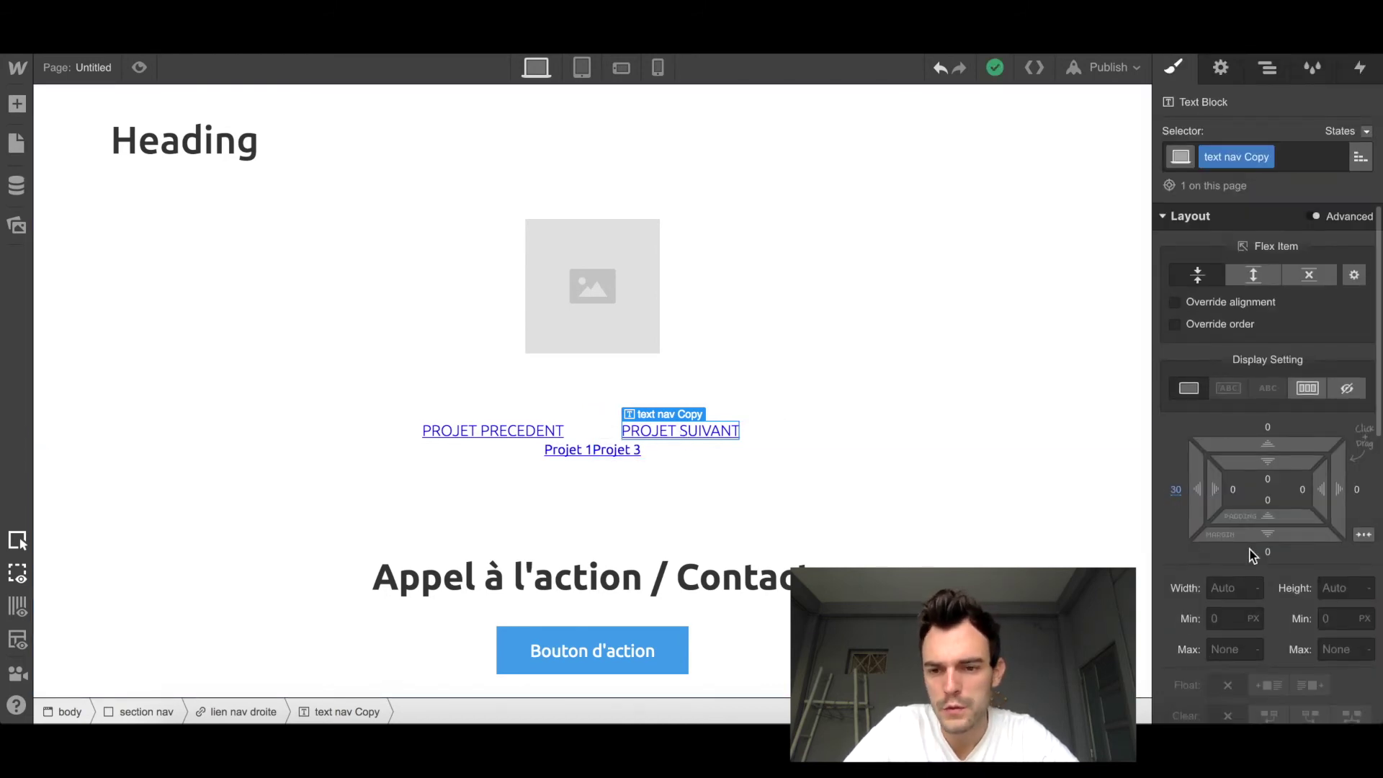
{"action": "scroll", "coordinate": [1250, 556], "scroll_direction": "down", "scroll_amount": 5}
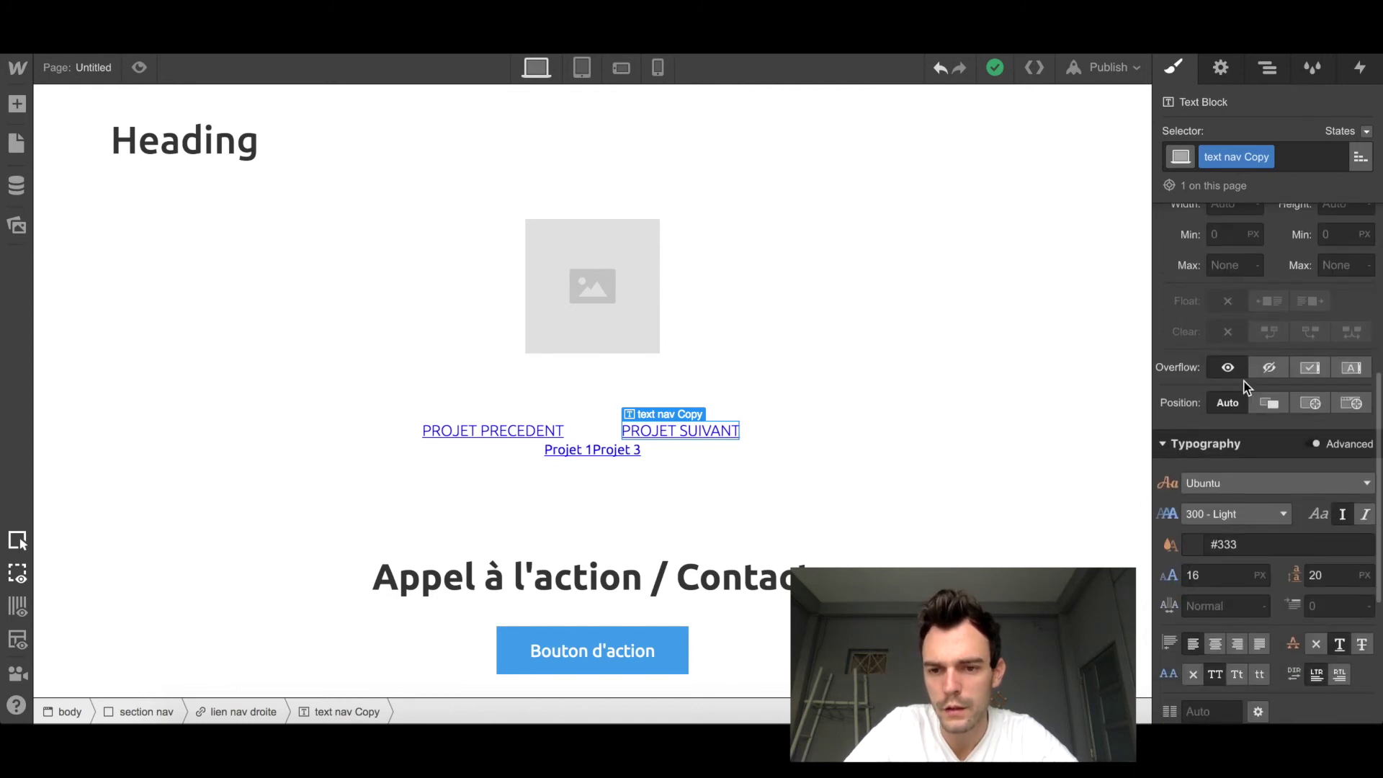
{"action": "scroll", "coordinate": [1241, 248], "scroll_direction": "up", "scroll_amount": 5}
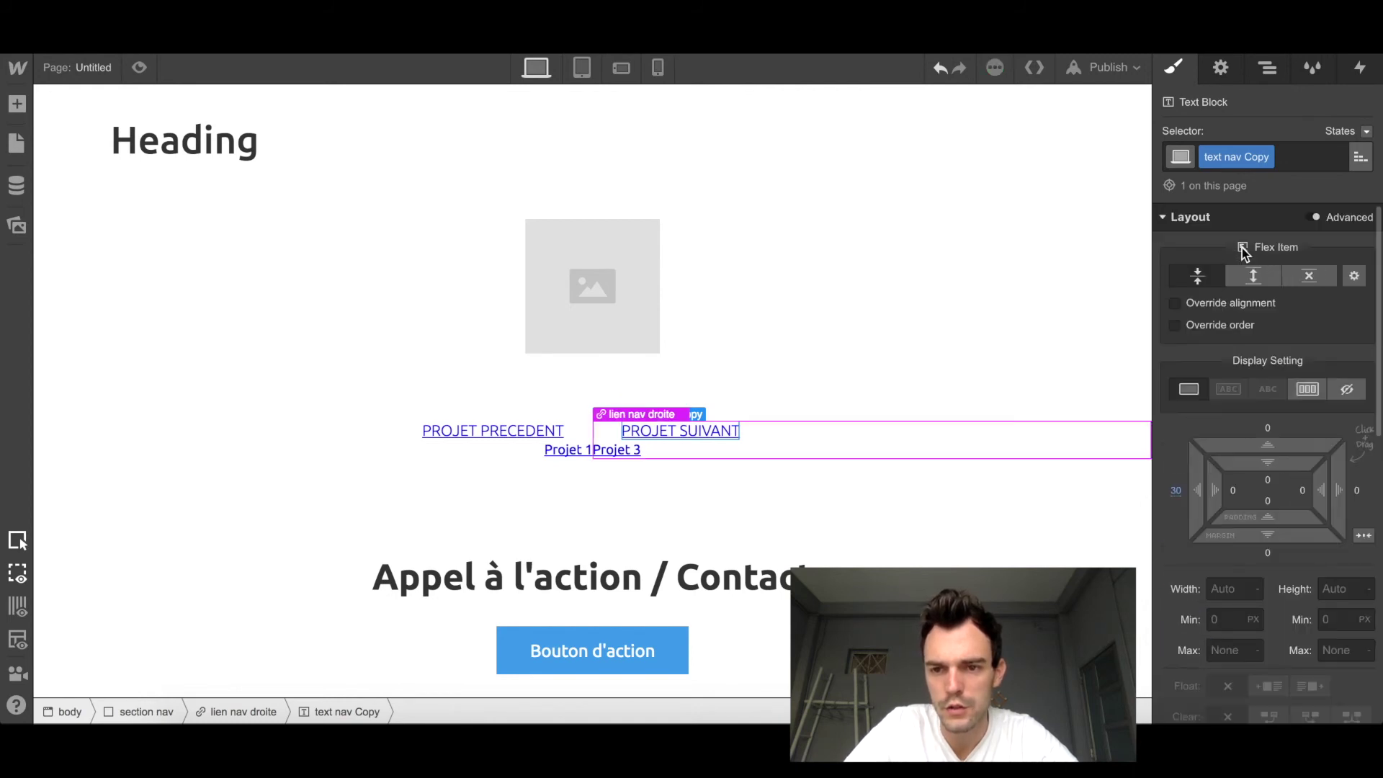
Step: Rename the duplicated class on the Projet suivant text block to "text nav droite"
{"action": "left_click", "coordinate": [465, 428]}
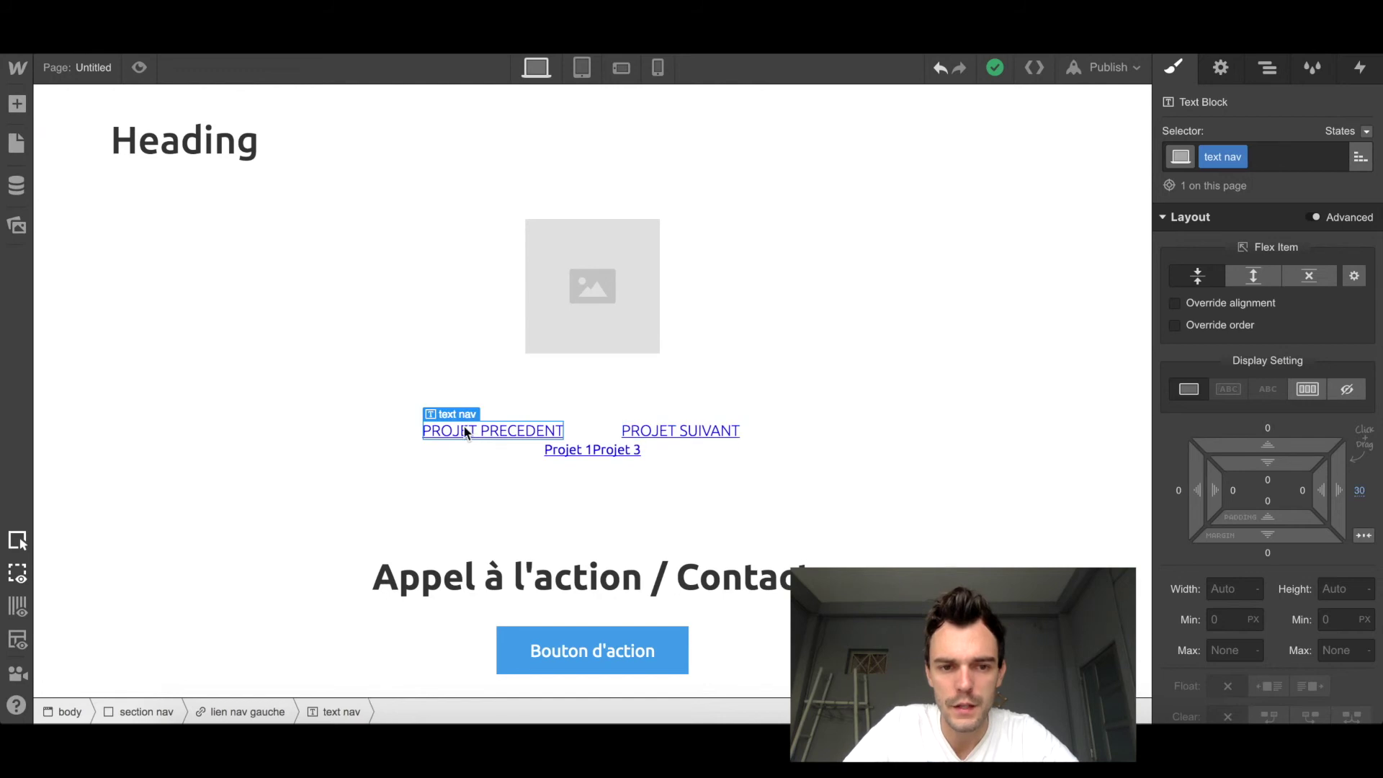
{"action": "left_click", "coordinate": [658, 431]}
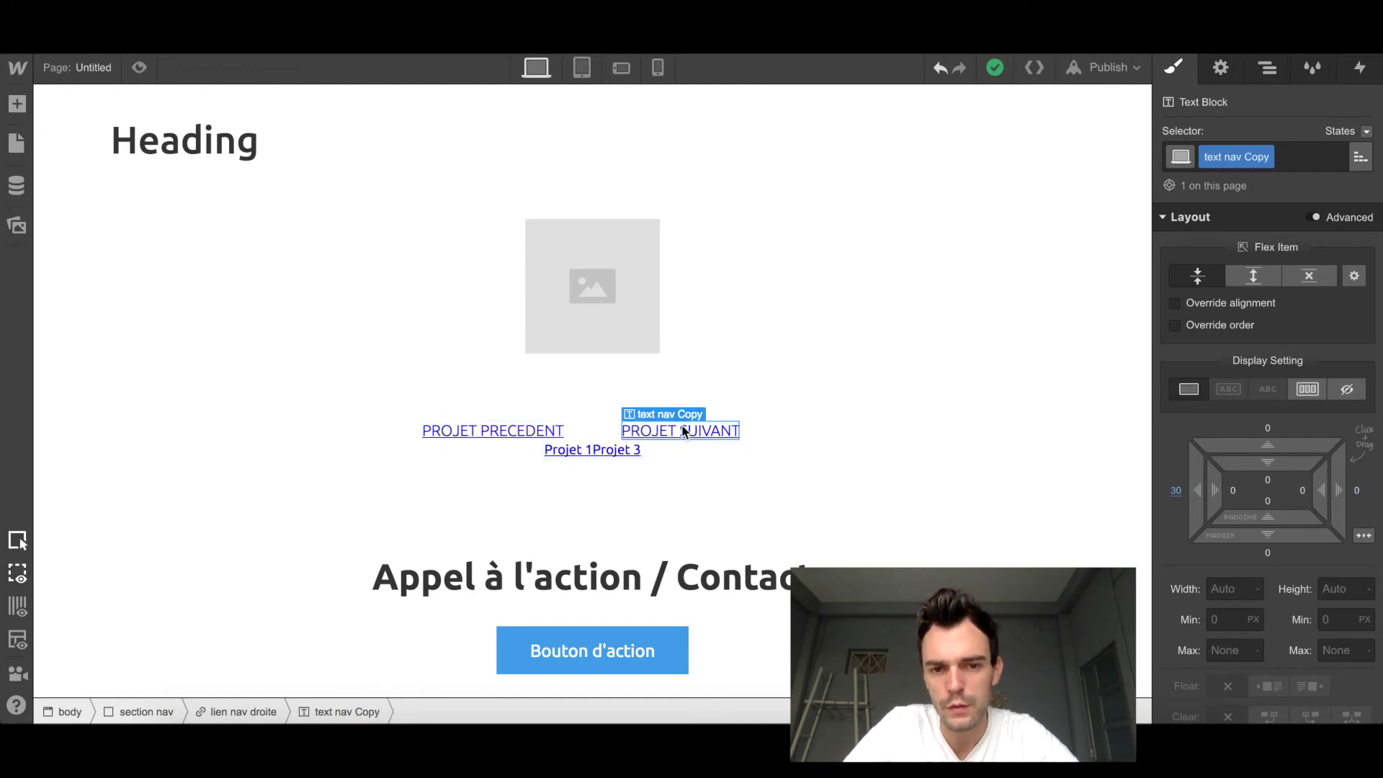
{"action": "double_click", "coordinate": [1253, 157]}
{"action": "double_click", "coordinate": [1246, 157]}
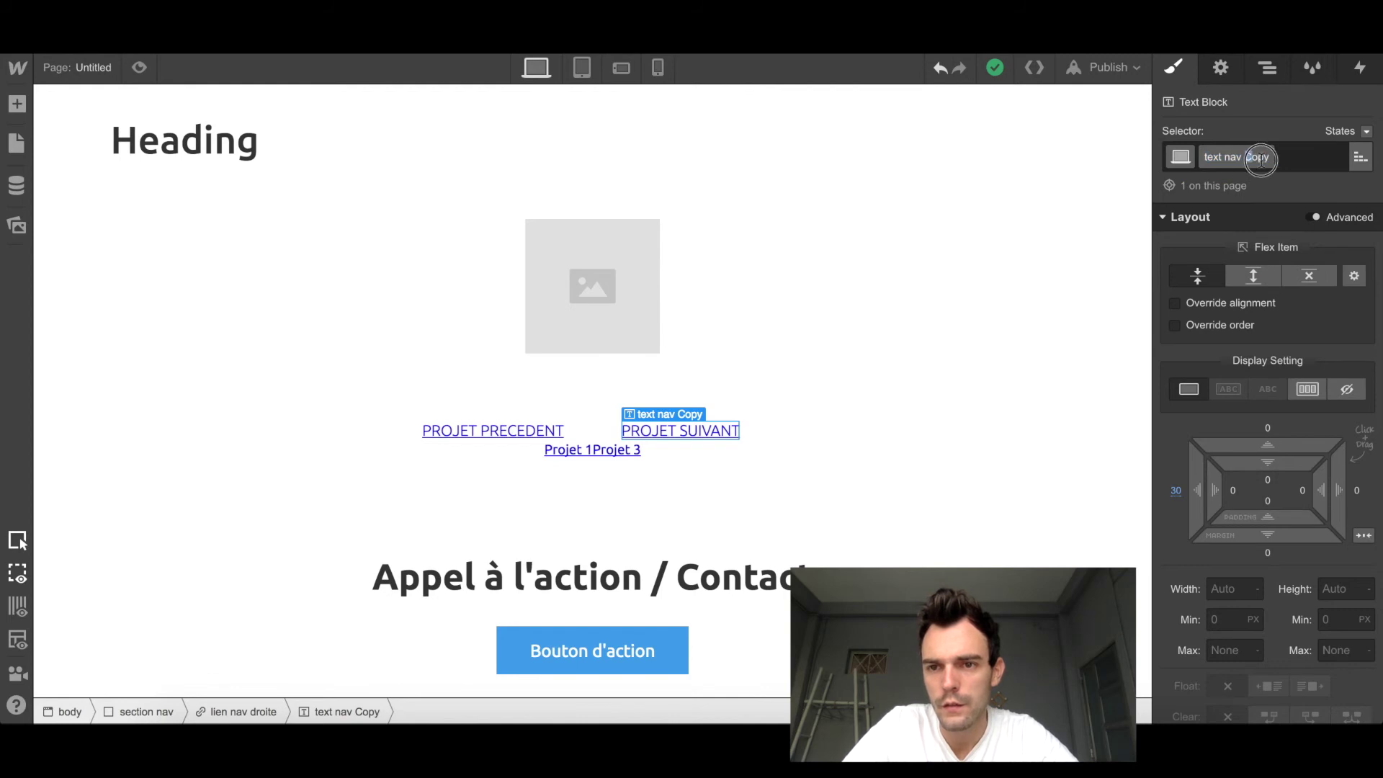
{"action": "type", "text": "c"}
{"action": "key", "text": "Return"}
{"action": "left_click", "coordinate": [789, 407]}
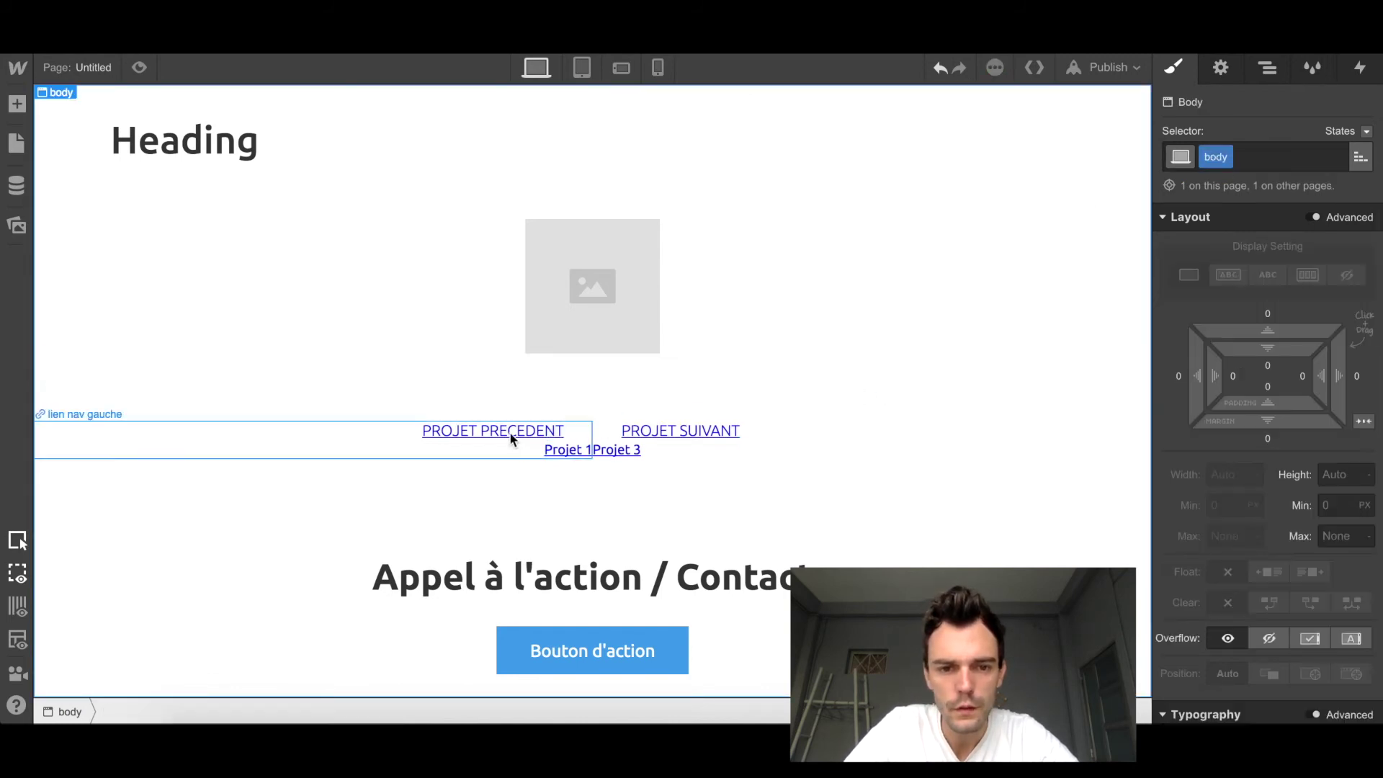
Step: Rename the text nav class on the Projet precedent text block to "text nav gauche"
{"action": "left_click", "coordinate": [510, 431]}
{"action": "double_click", "coordinate": [1229, 158]}
{"action": "key", "text": "Right"}
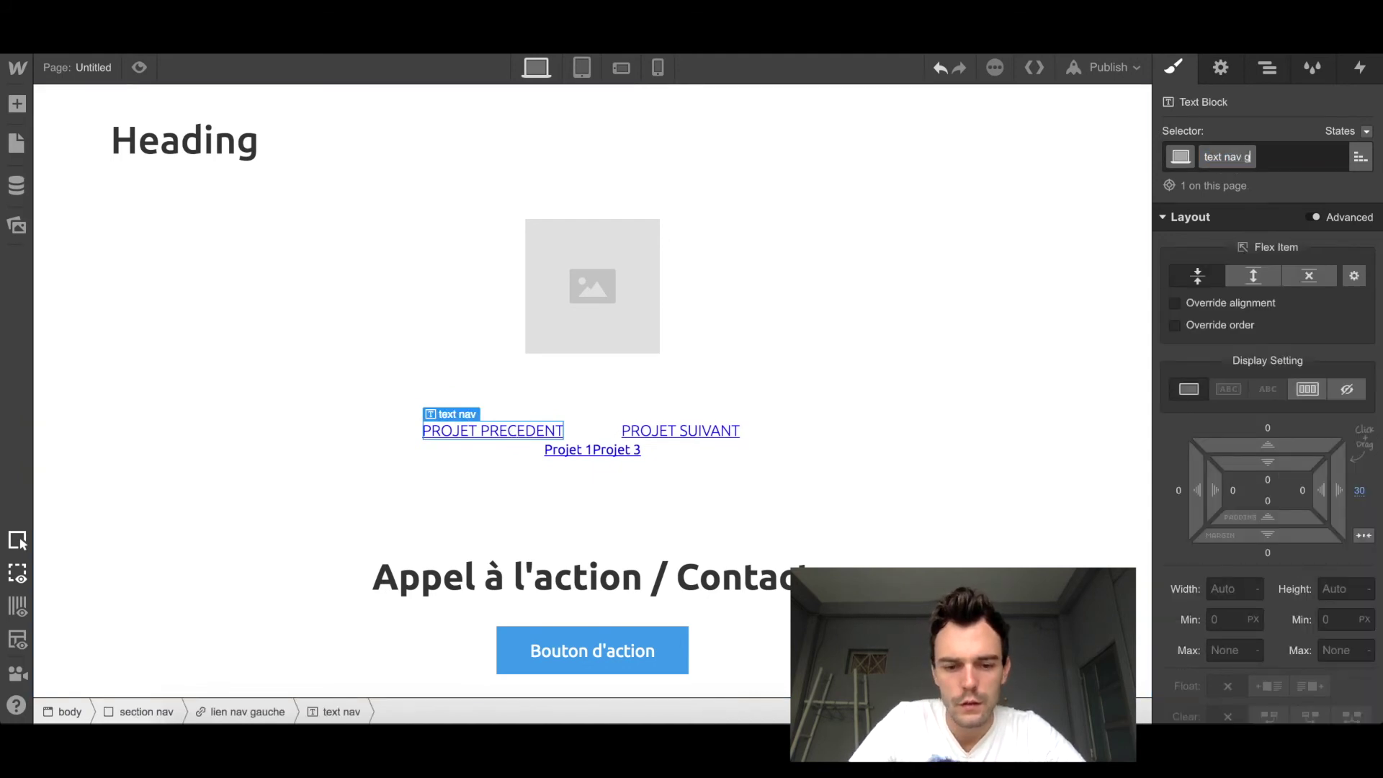
{"action": "key", "text": "Return"}
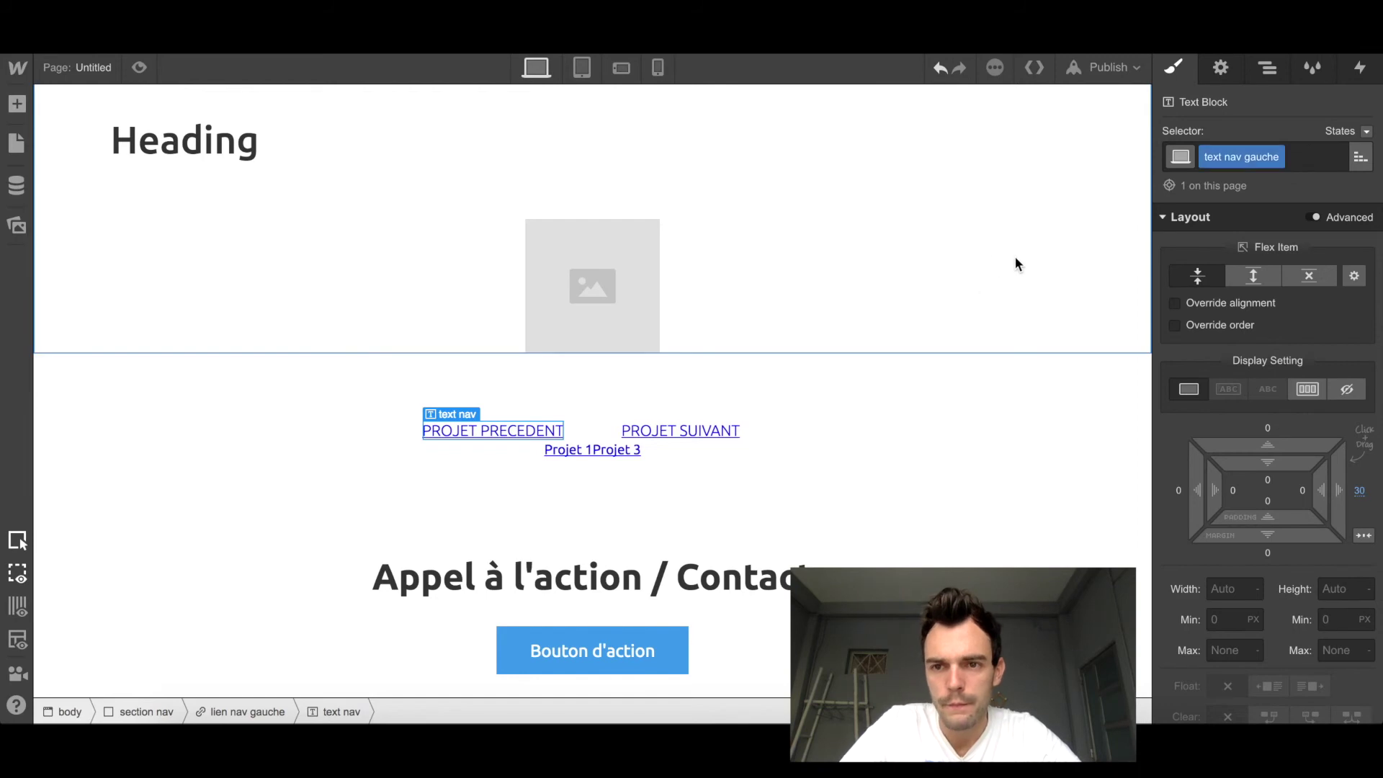
{"action": "left_click", "coordinate": [1014, 256]}
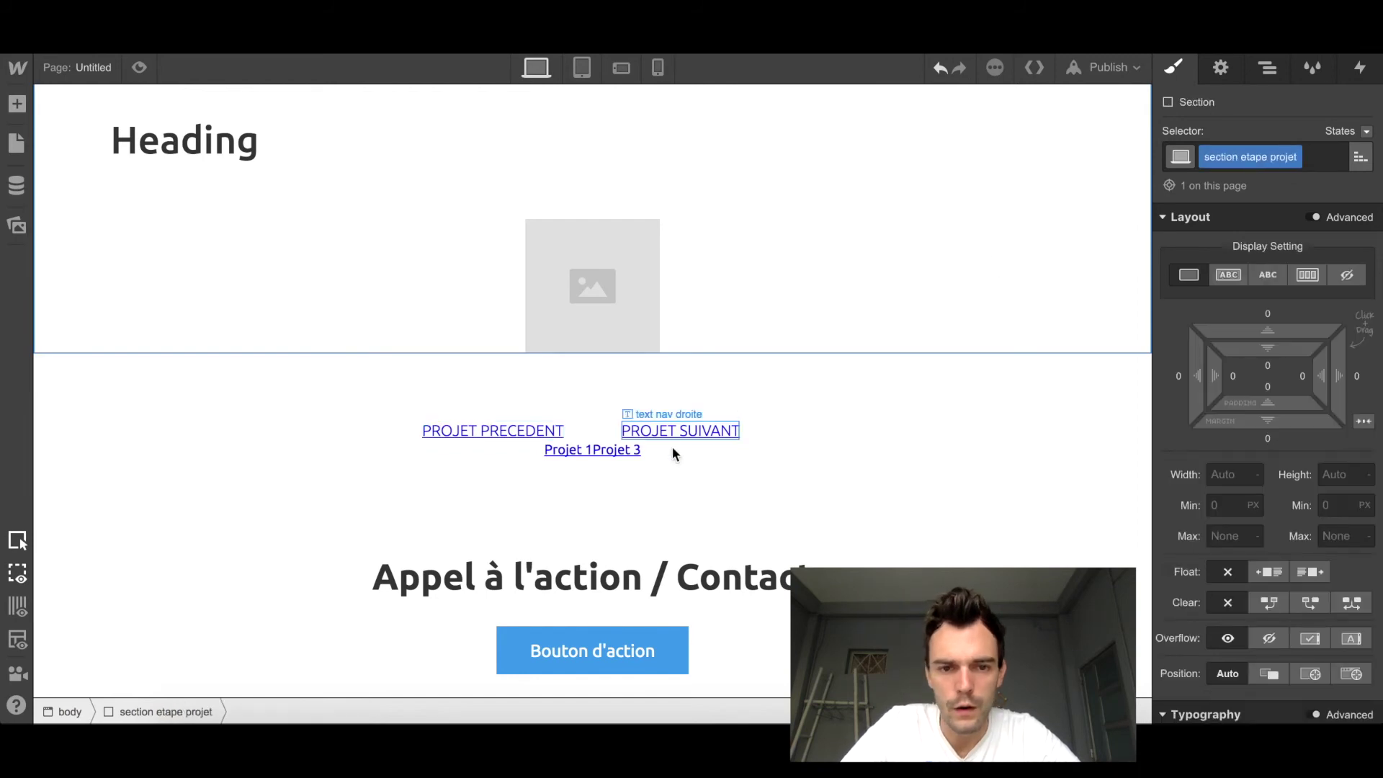
Step: Give the Projet 1 text block a new class named "text projet gauche"
{"action": "left_click", "coordinate": [568, 453]}
{"action": "left_click", "coordinate": [1211, 156]}
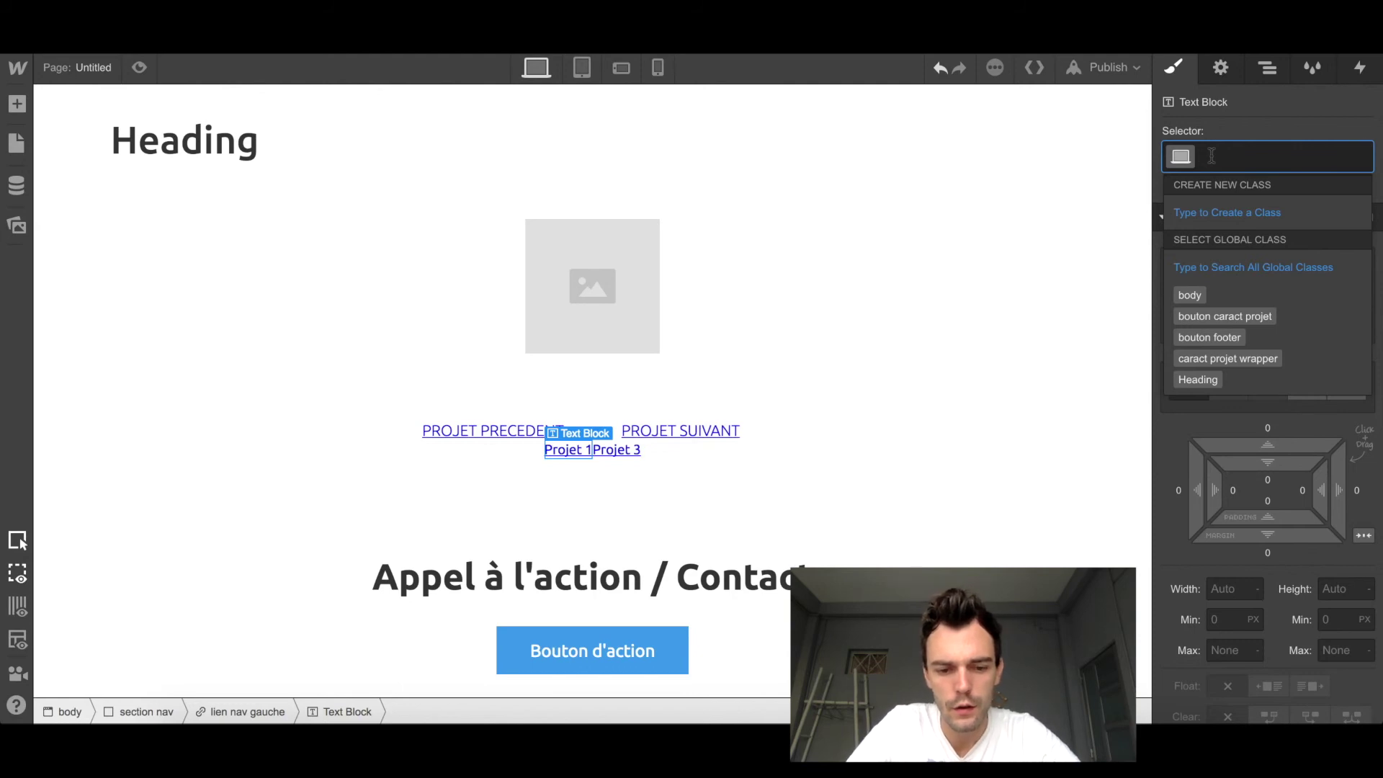
{"action": "type", "text": "text "}
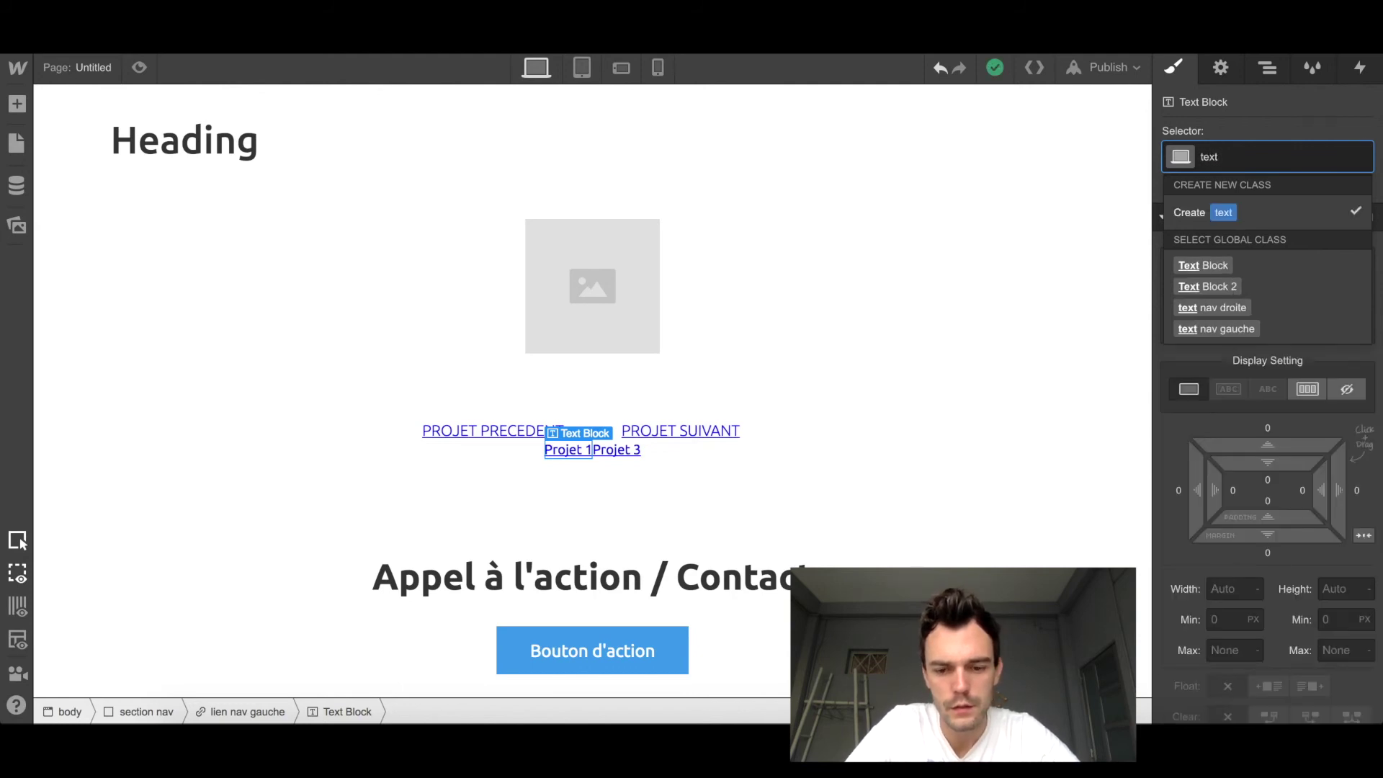
{"action": "type", "text": "p"}
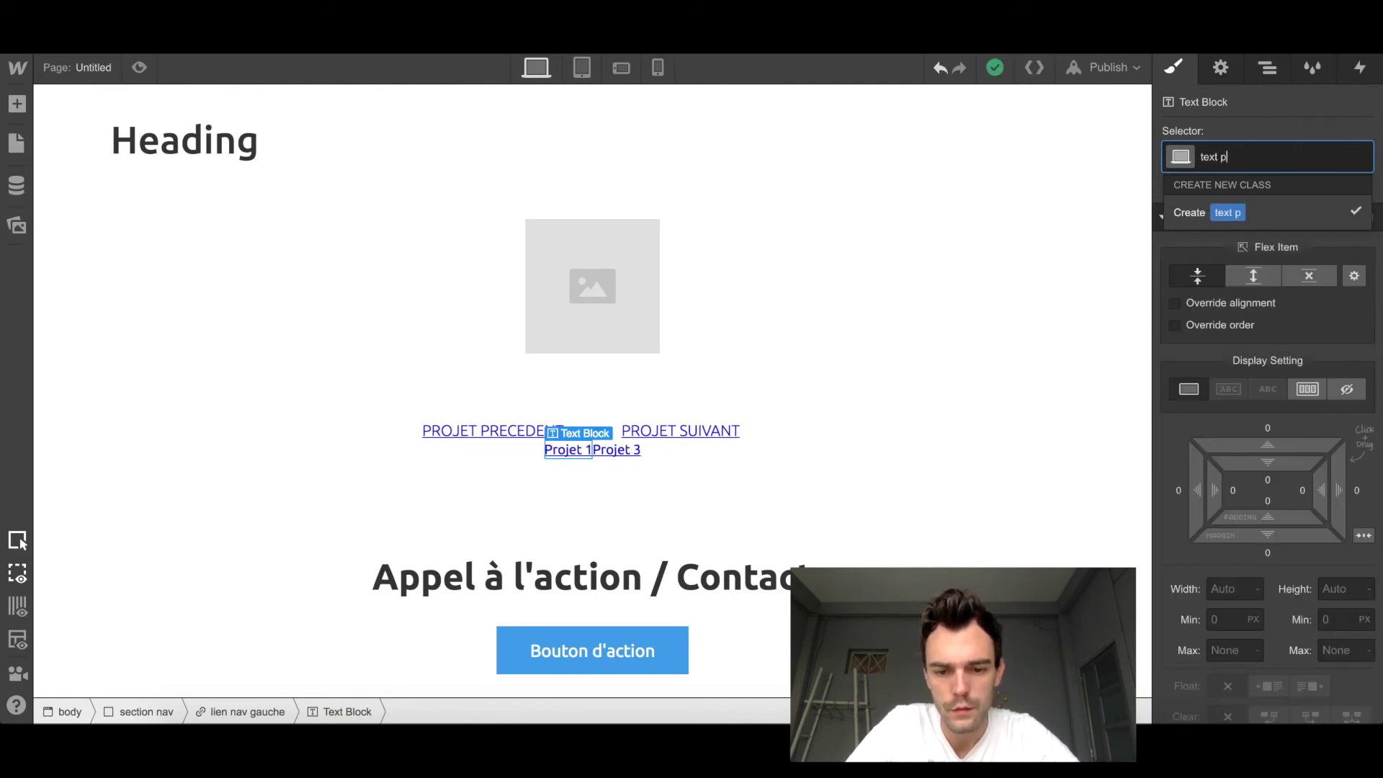
{"action": "type", "text": "rojet gauche"}
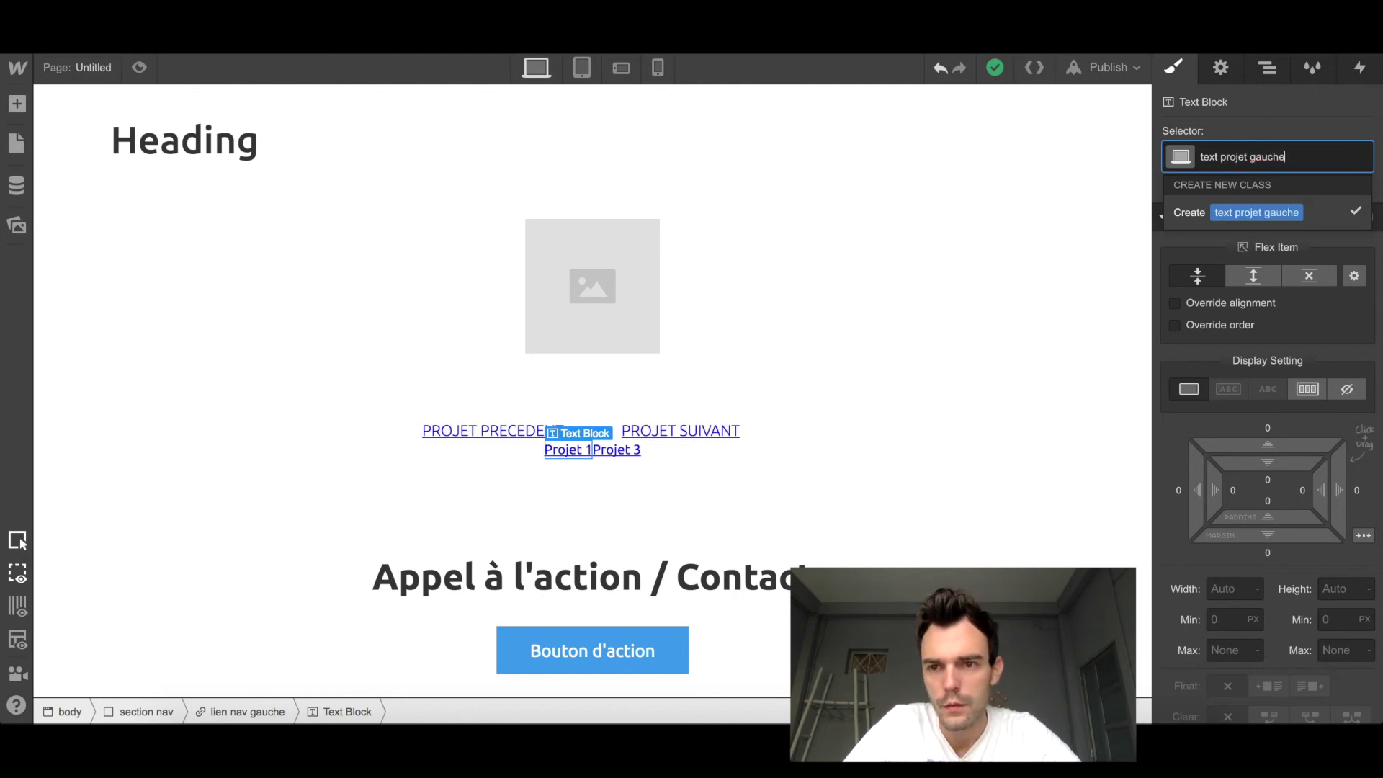
{"action": "key", "text": "Return"}
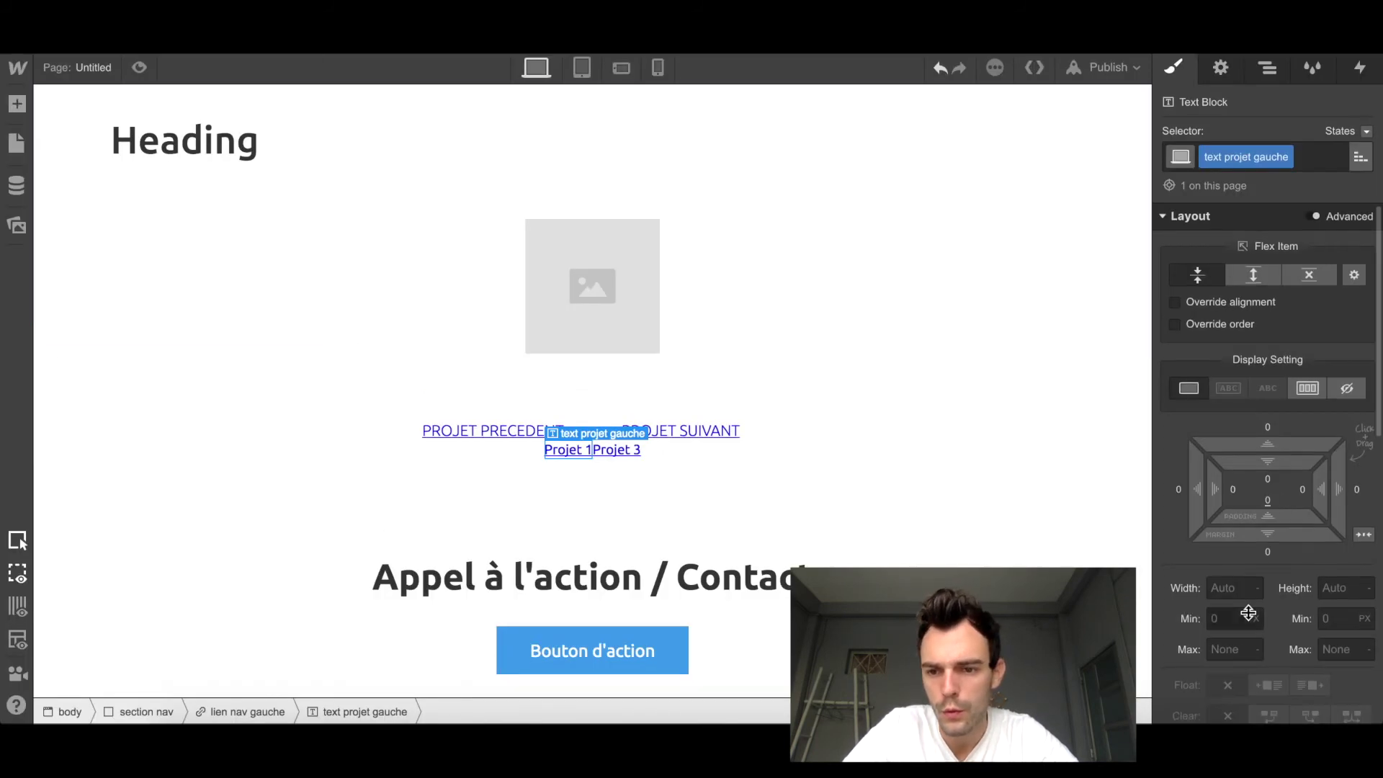
Step: Style the text projet gauche class on Projet 1 as uppercase with a 28 px font size
{"action": "scroll", "coordinate": [1246, 612], "scroll_direction": "down", "scroll_amount": 5}
{"action": "left_click", "coordinate": [1216, 619]}
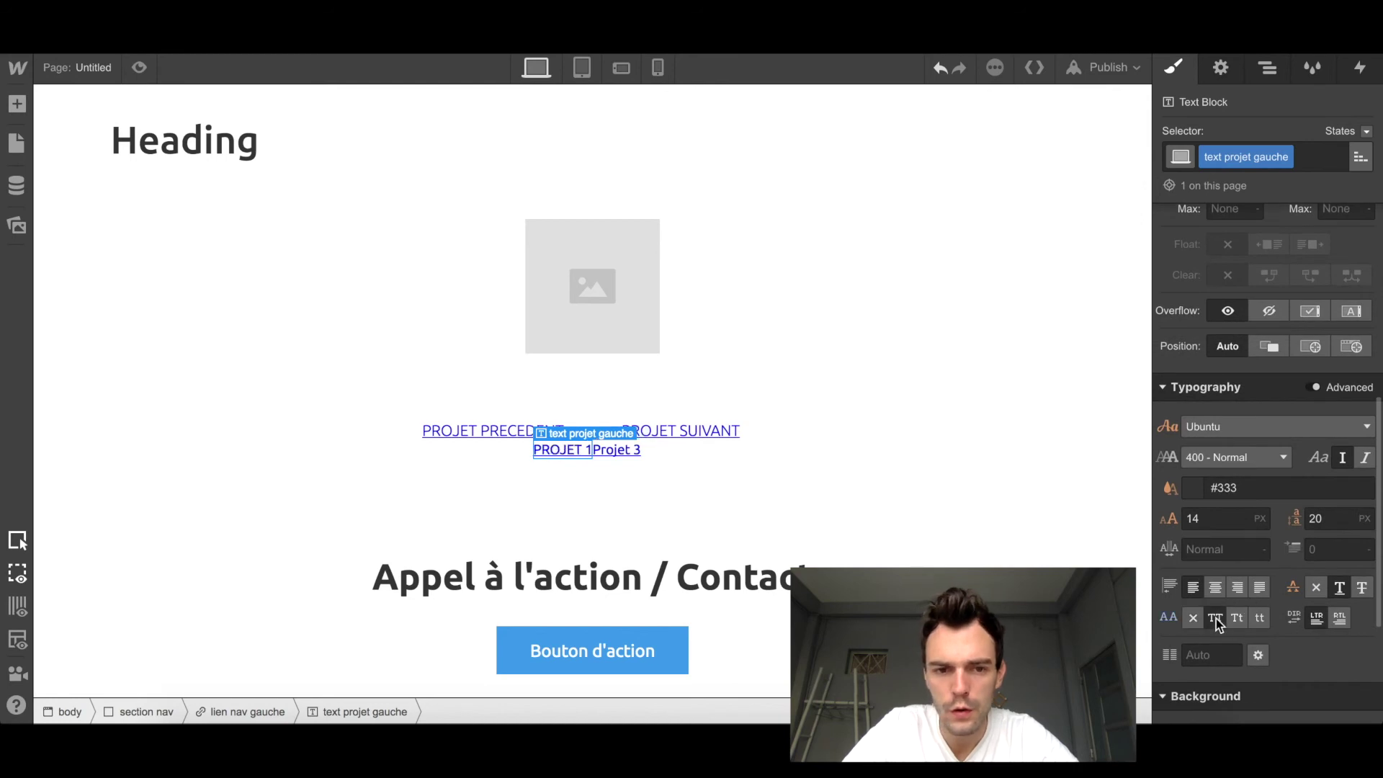
{"action": "left_click", "coordinate": [1211, 519]}
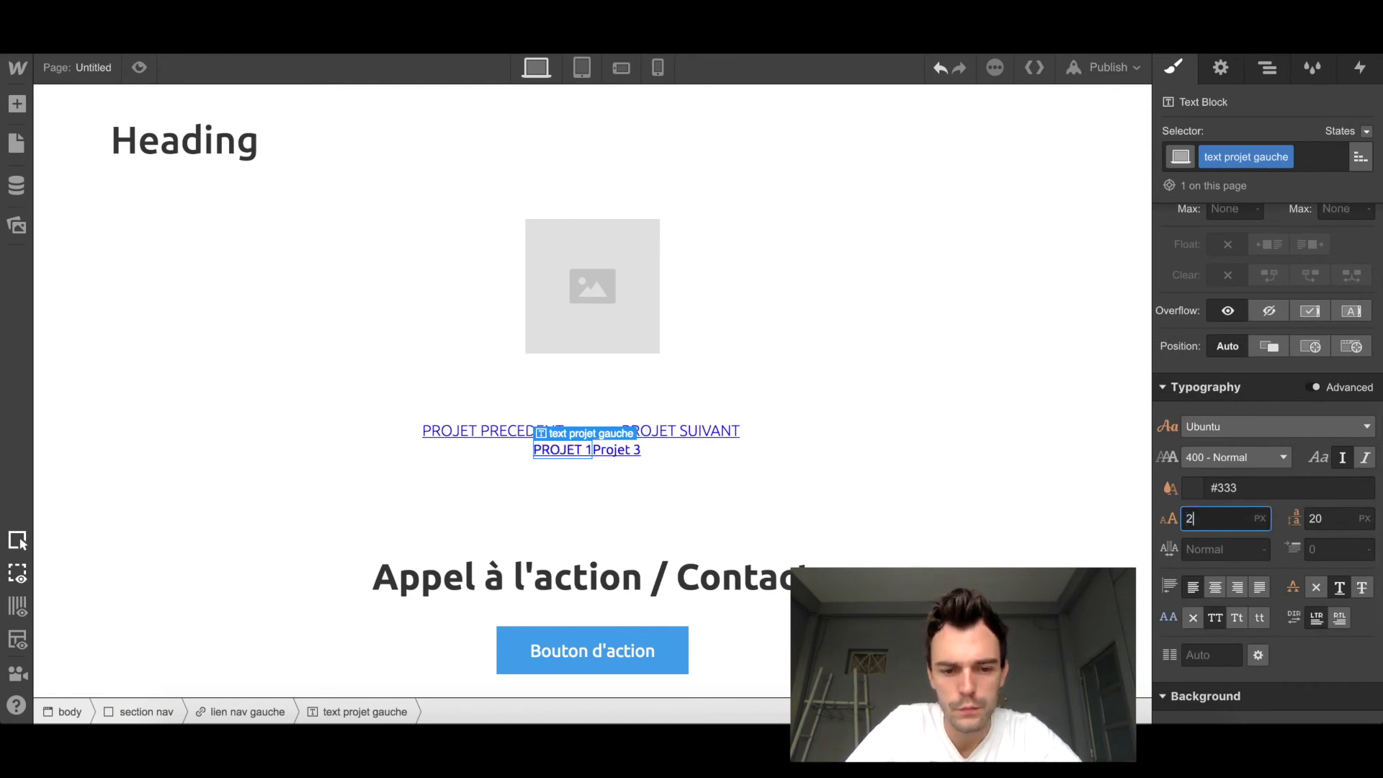
{"action": "type", "text": "26"}
{"action": "key", "text": "Return"}
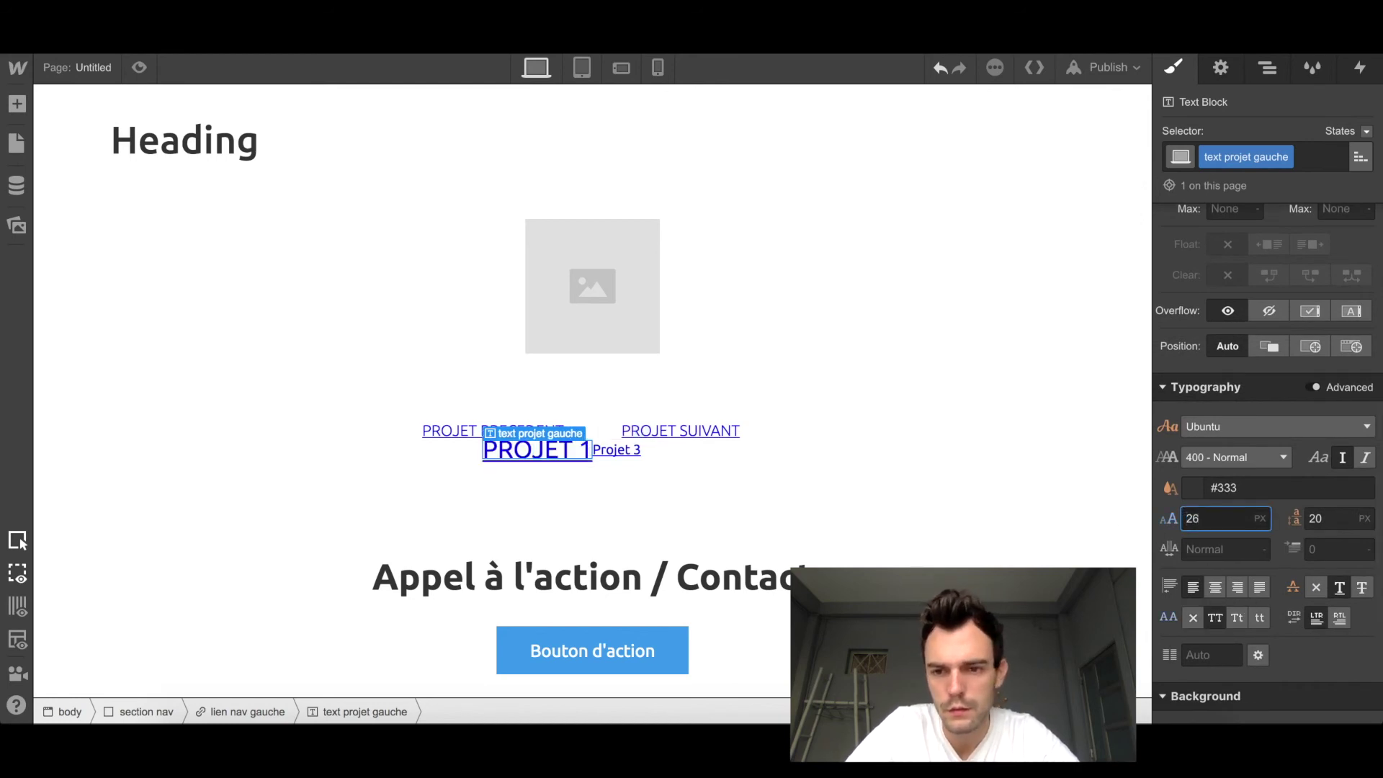
{"action": "type", "text": "28"}
{"action": "key", "text": "Return"}
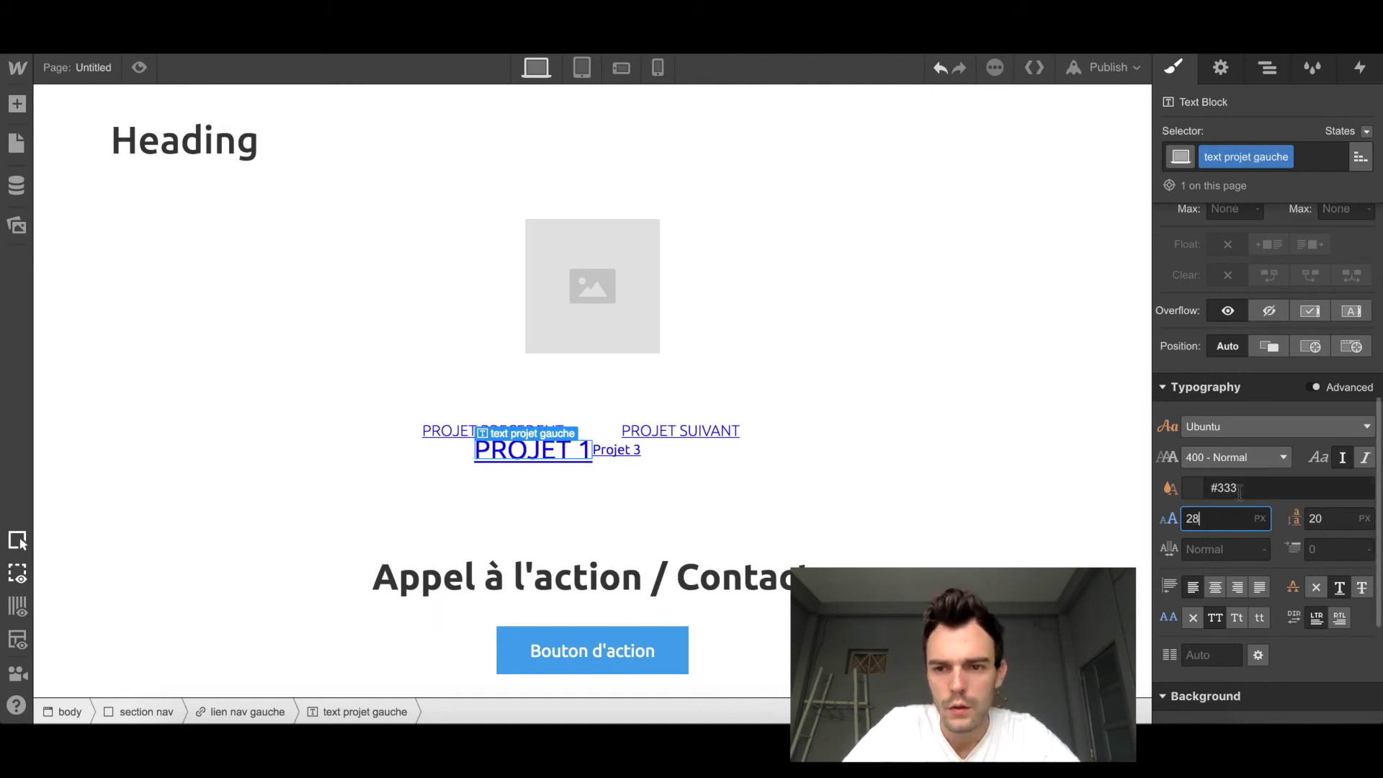
{"action": "scroll", "coordinate": [1239, 493], "scroll_direction": "down", "scroll_amount": 1}
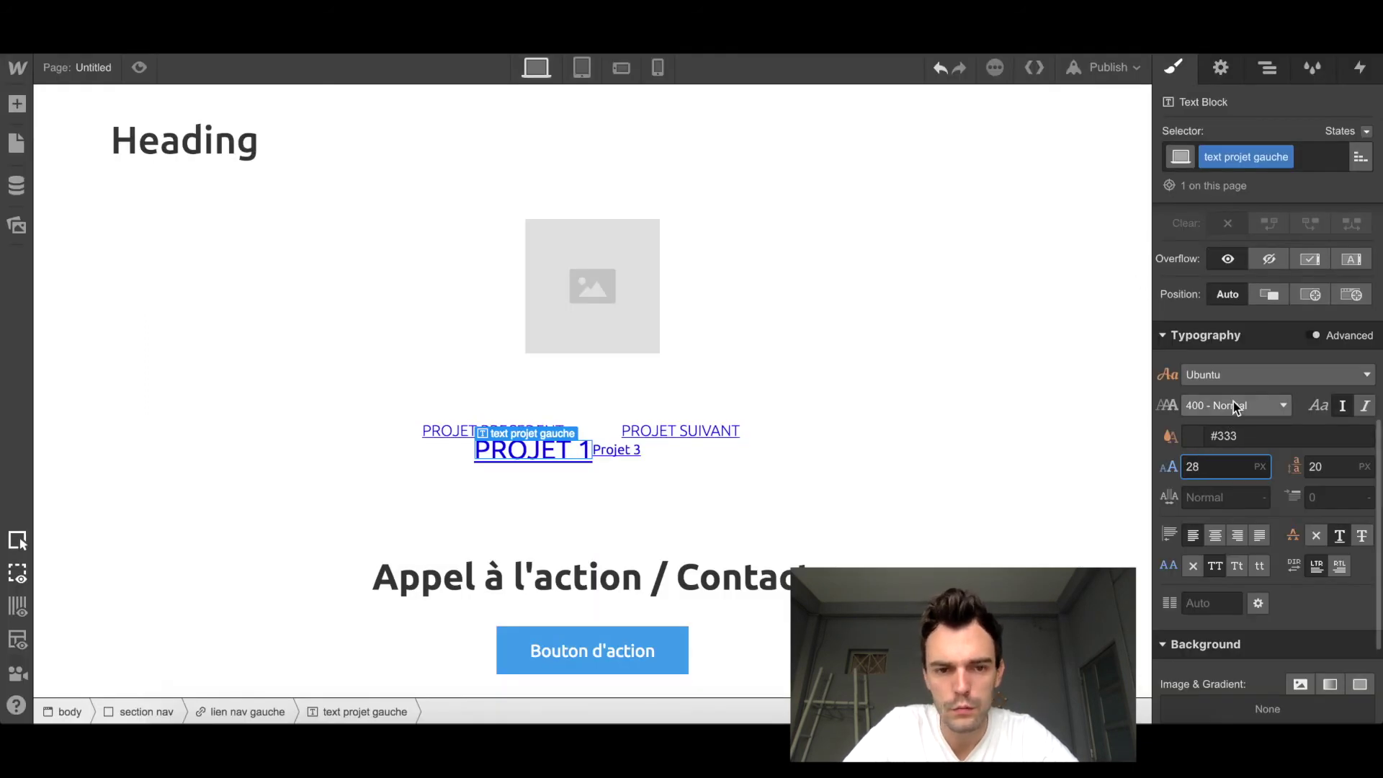
Step: Set the text projet gauche class's top margin to 25 and its right margin to 30
{"action": "scroll", "coordinate": [1294, 340], "scroll_direction": "up", "scroll_amount": 6}
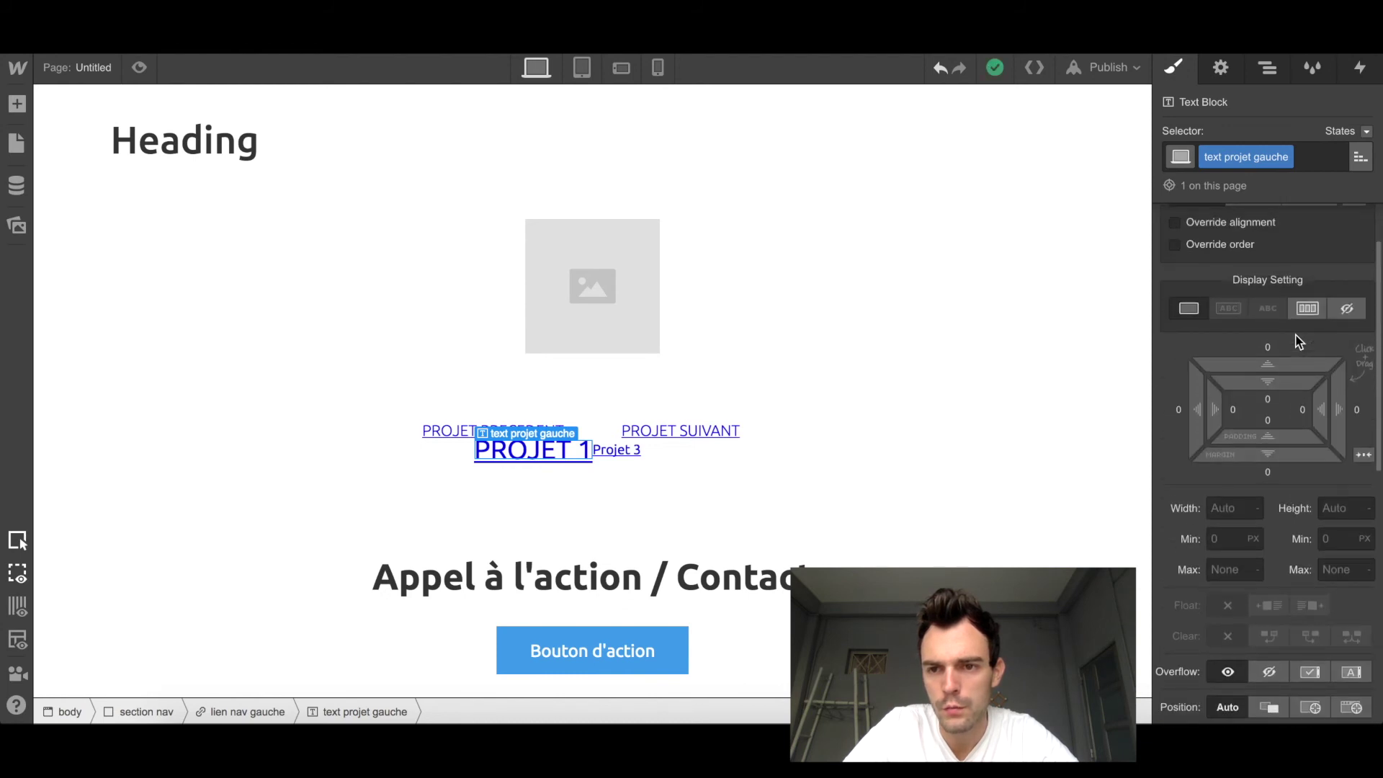
{"action": "left_click_drag", "start_coordinate": [1267, 363], "coordinate": [1272, 292]}
{"action": "left_click", "coordinate": [1357, 412]}
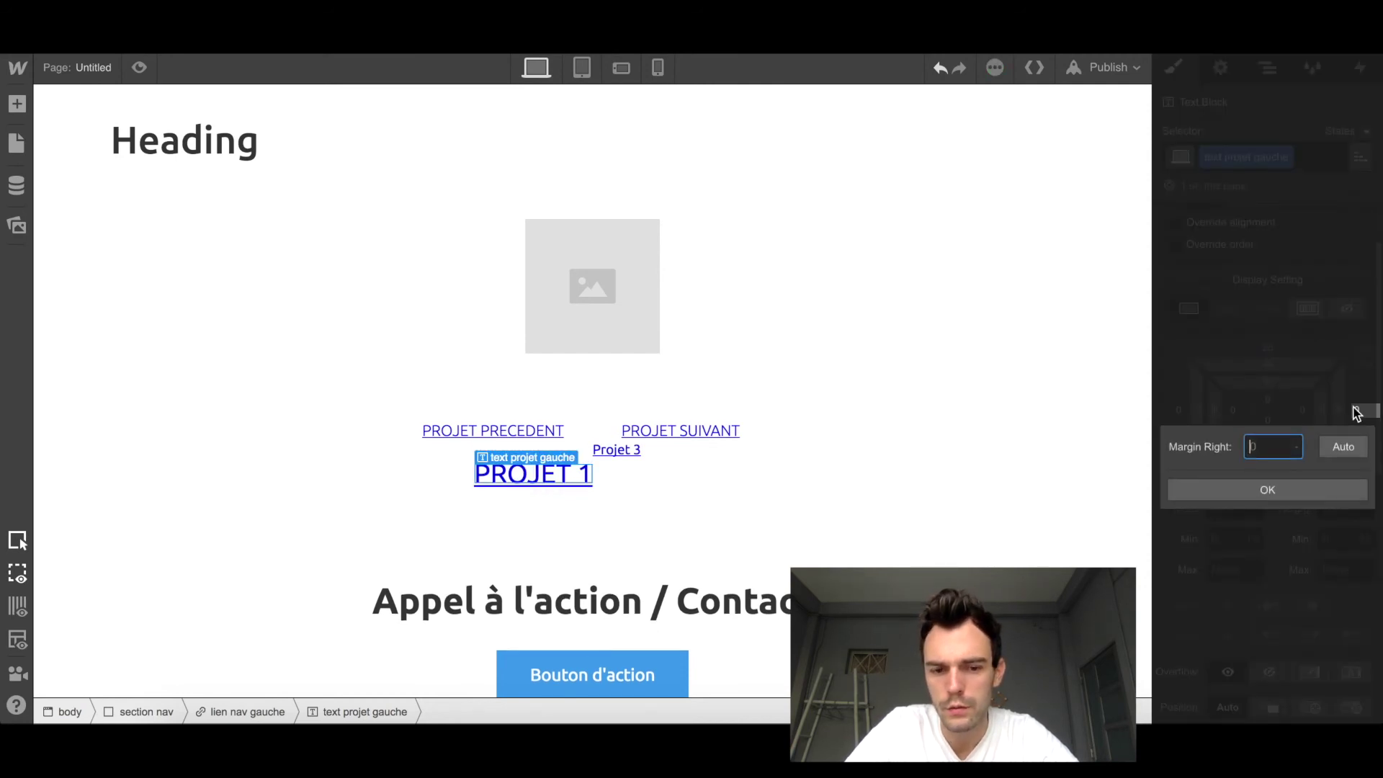
{"action": "key", "text": "Return"}
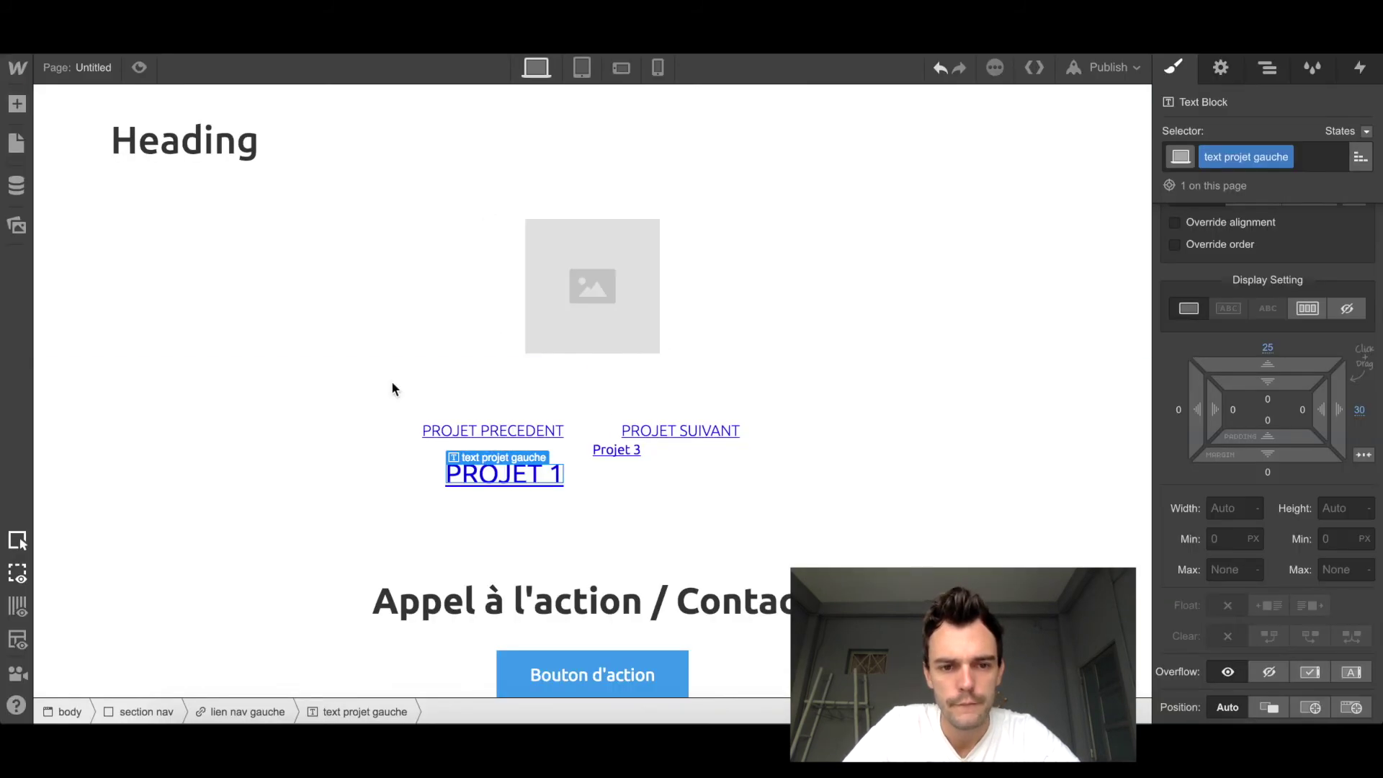
Step: Apply the existing text projet gauche class to the Projet 3 text block
{"action": "left_click", "coordinate": [618, 449]}
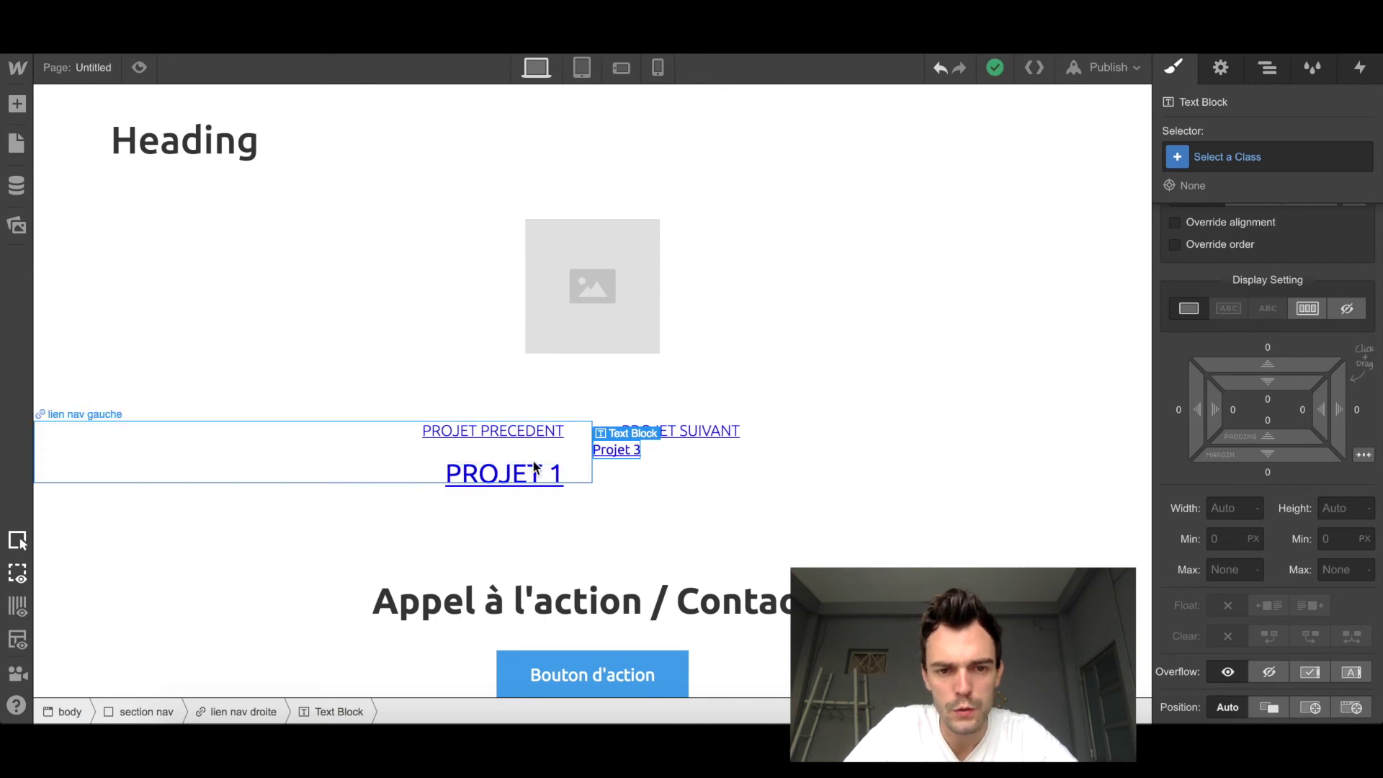
{"action": "left_click", "coordinate": [1219, 158]}
{"action": "type", "text": "text"}
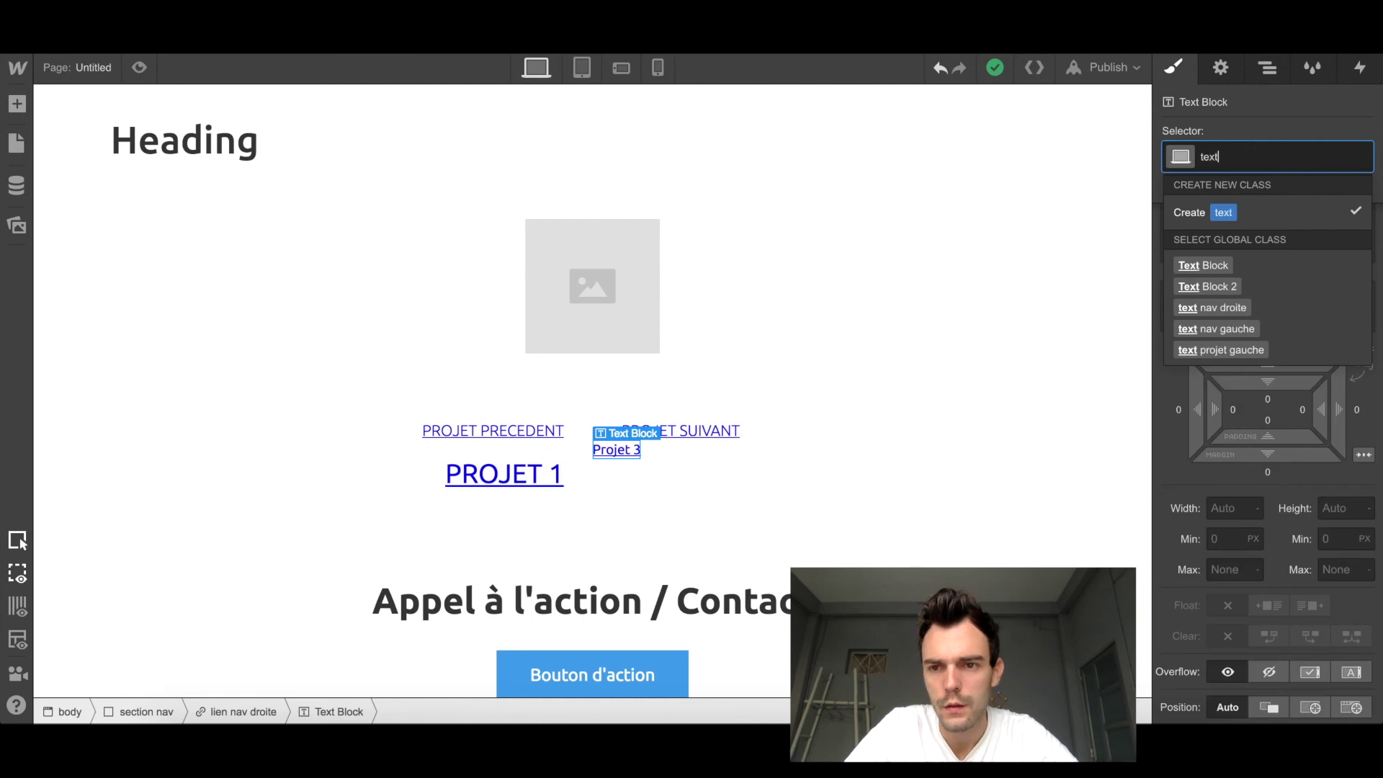
{"action": "left_click", "coordinate": [1222, 349]}
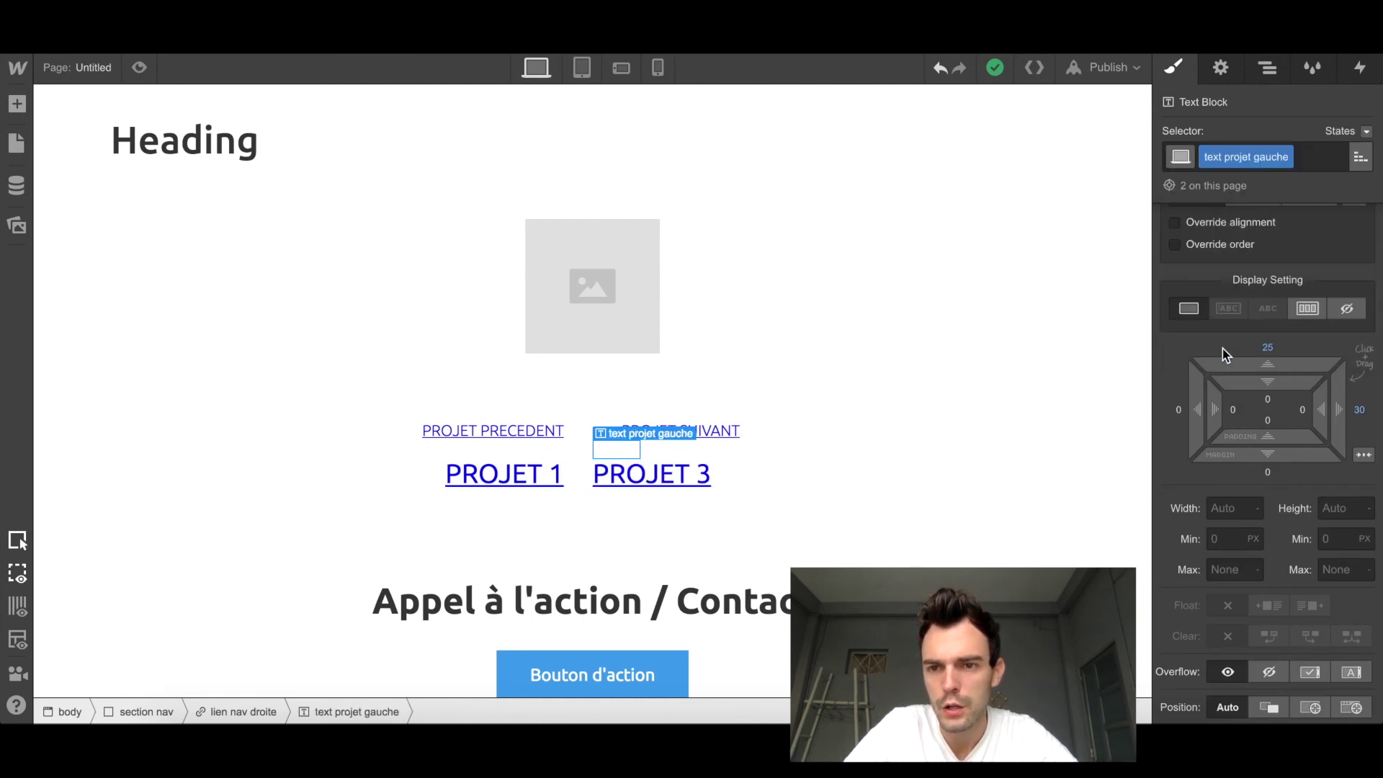
Step: Duplicate the class on the Projet 3 text block under the name "text projet droite"
{"action": "left_click", "coordinate": [1287, 158]}
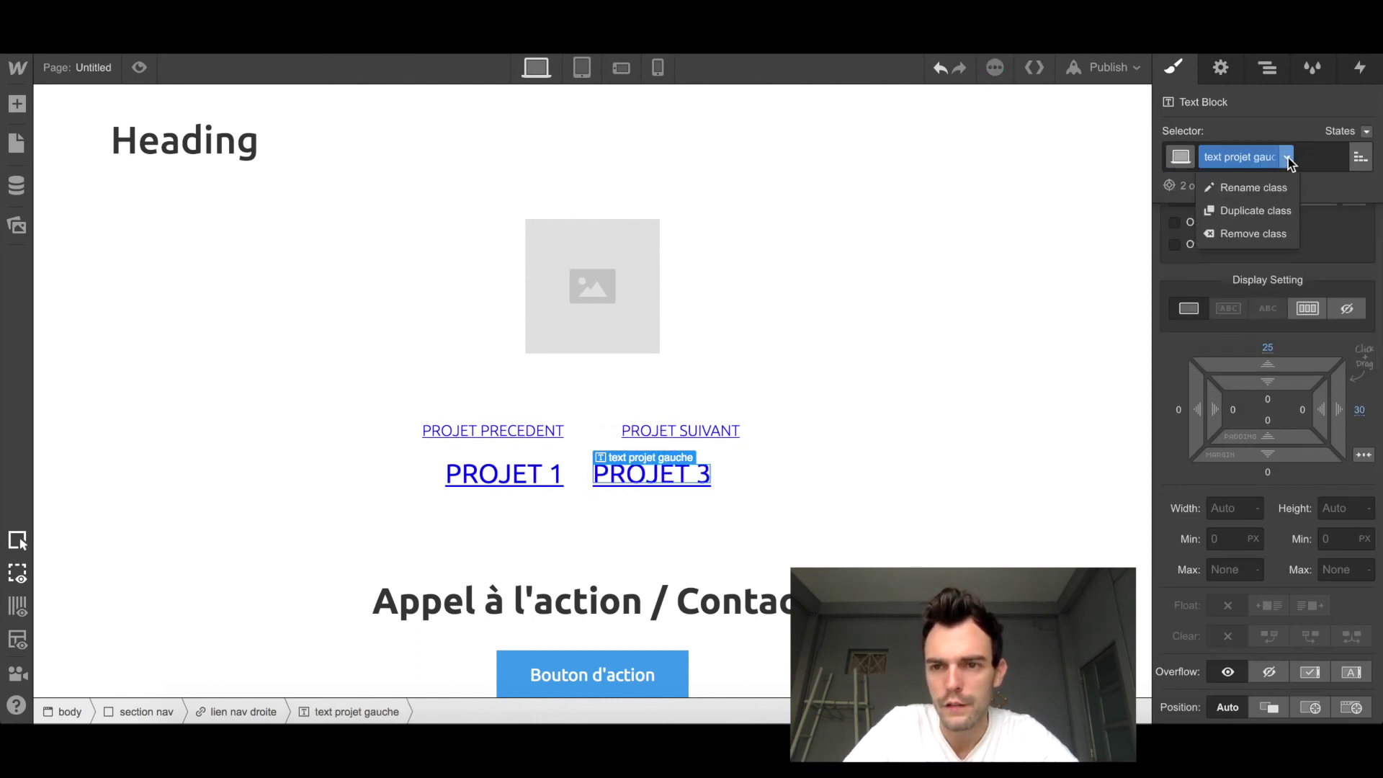
{"action": "left_click", "coordinate": [1268, 210]}
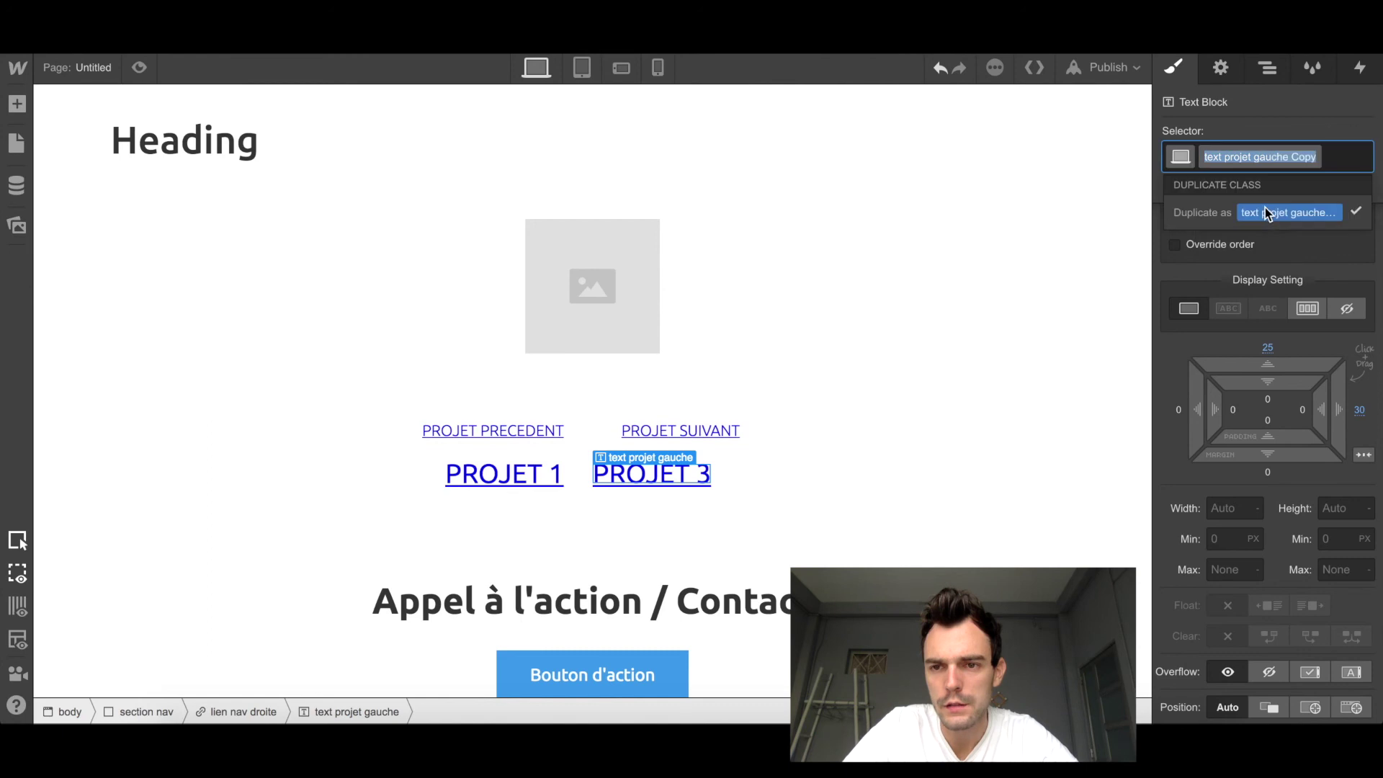
{"action": "left_click", "coordinate": [1267, 159]}
{"action": "left_click_drag", "start_coordinate": [1254, 158], "coordinate": [1332, 159]}
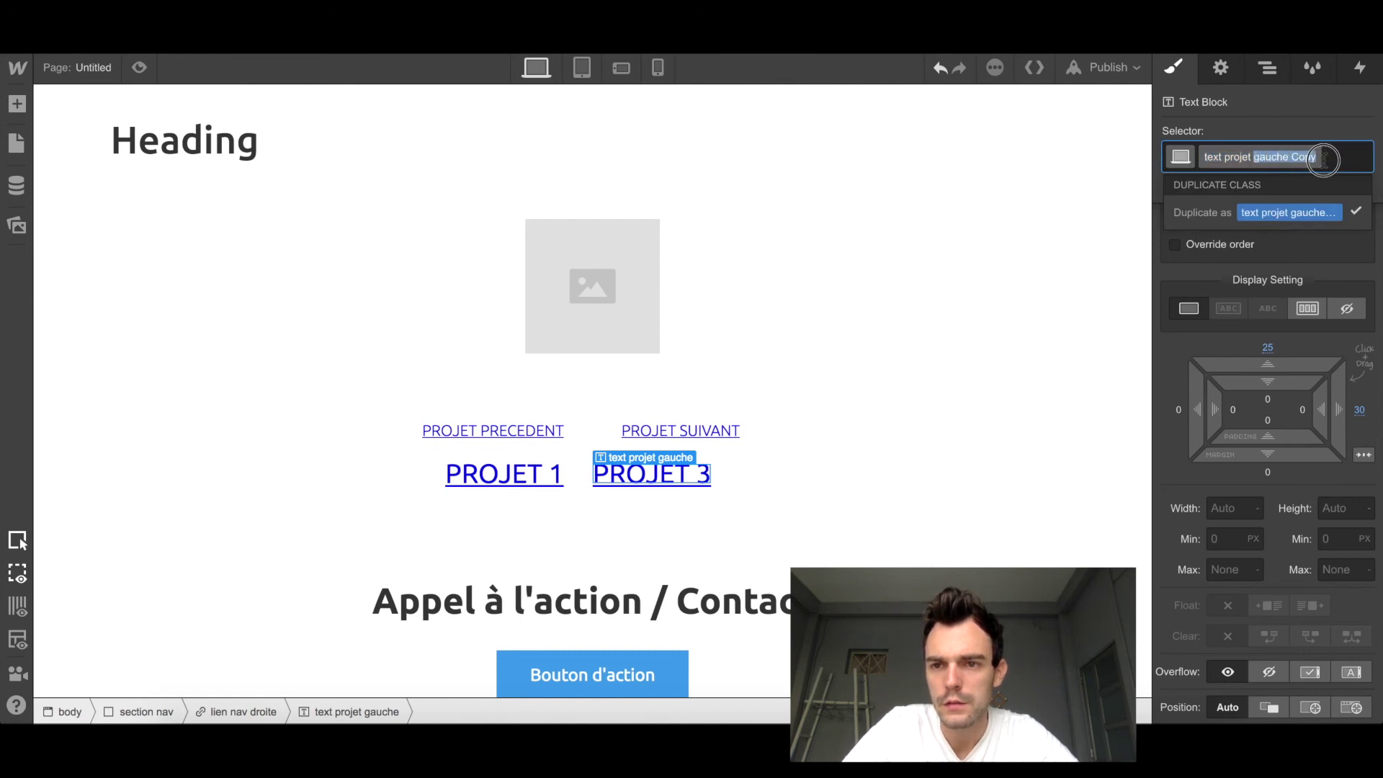
{"action": "type", "text": "droite"}
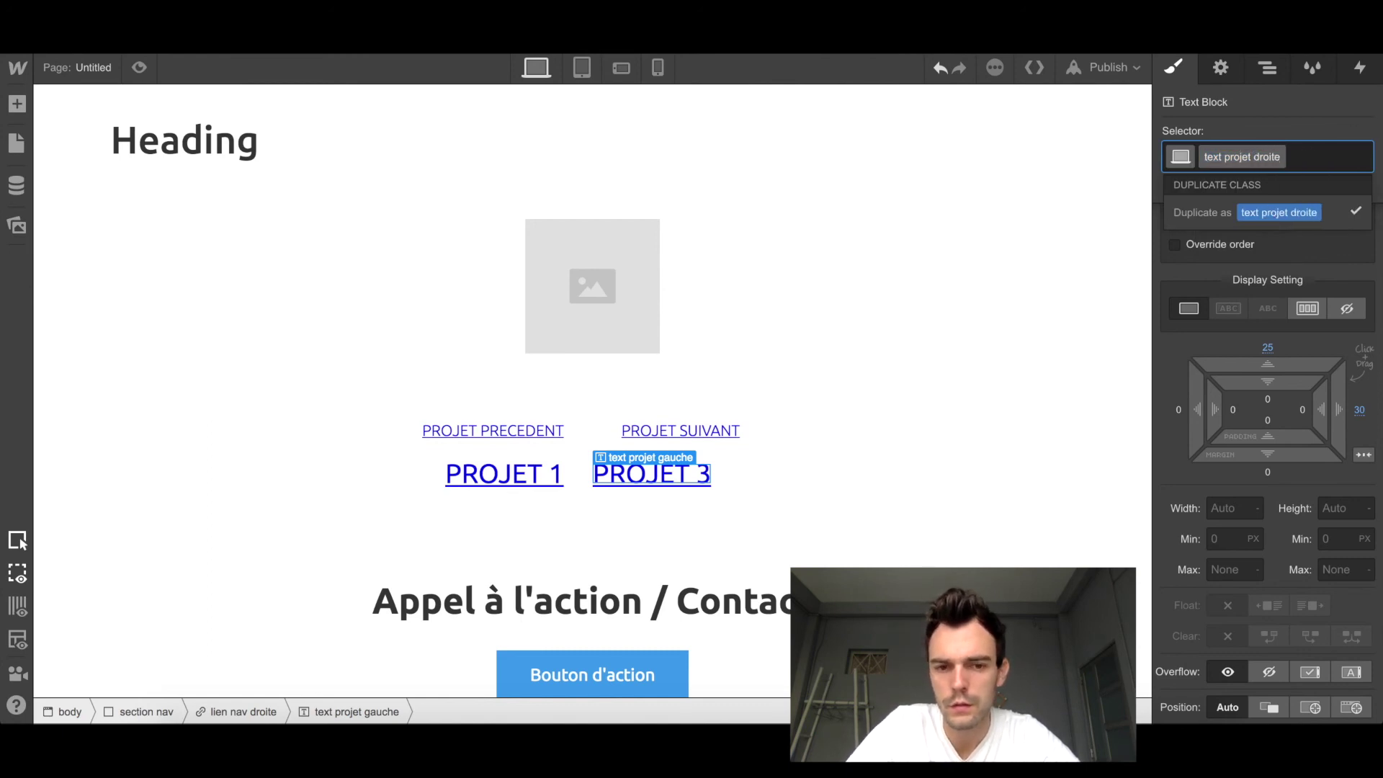
{"action": "key", "text": "Return"}
Step: Remove the right margin from the text projet droite class and set its left margin to 30
{"action": "left_click", "coordinate": [1347, 411]}
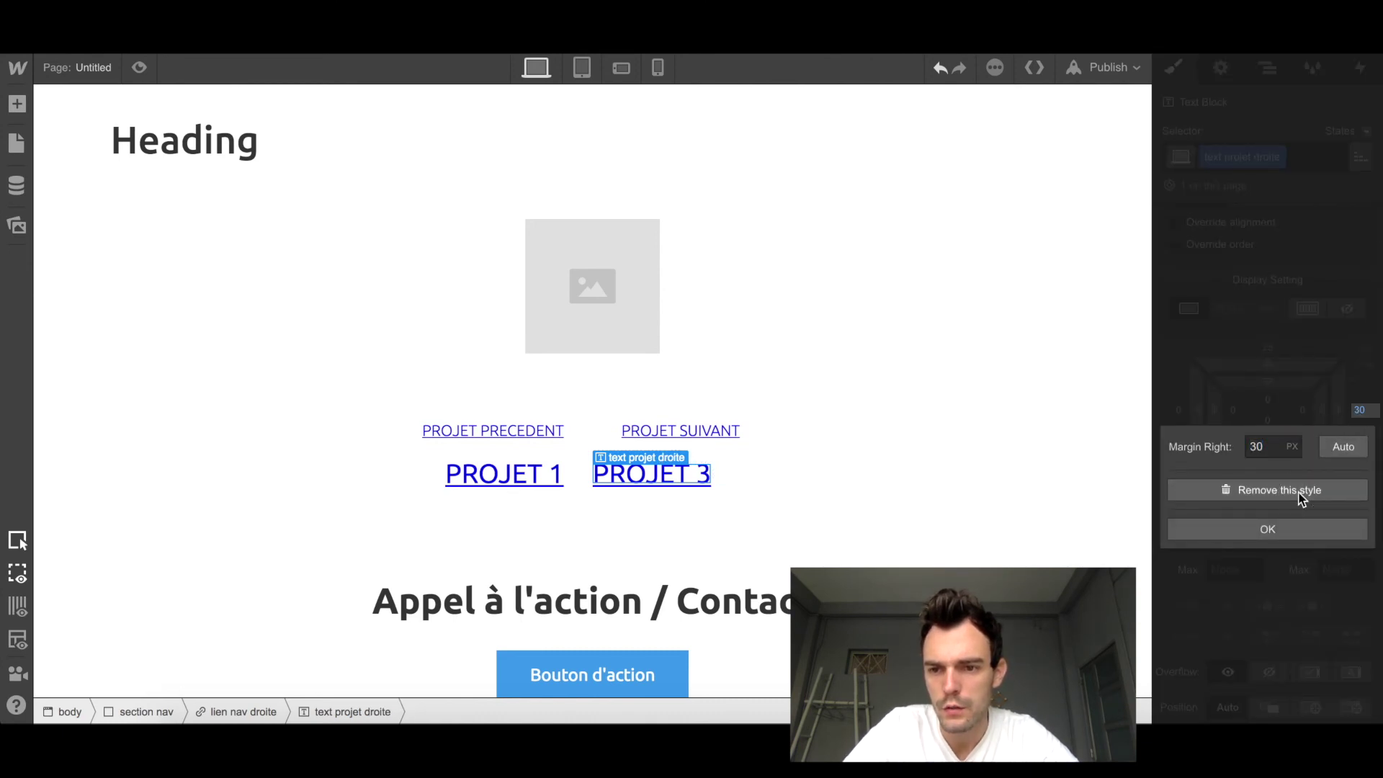
{"action": "left_click", "coordinate": [1301, 497]}
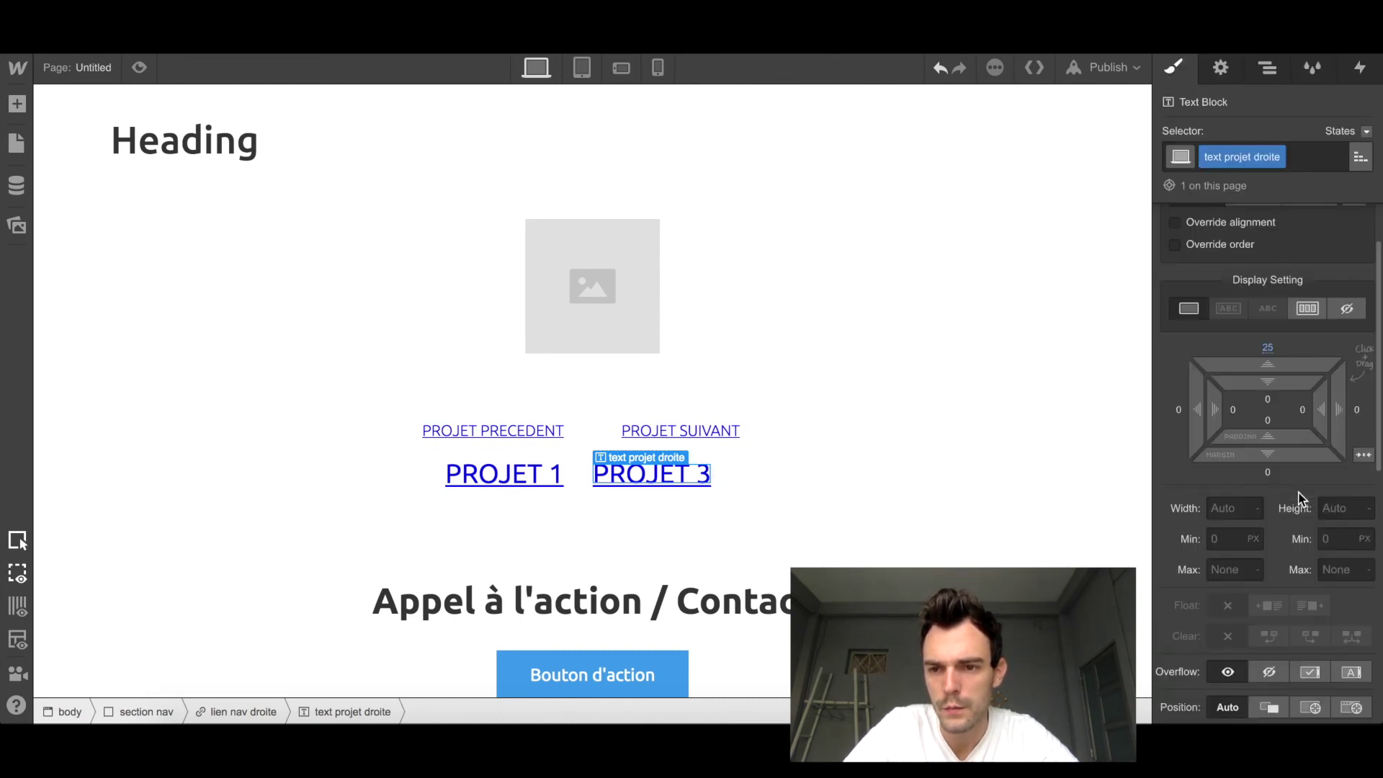
{"action": "left_click", "coordinate": [1179, 411]}
{"action": "key", "text": "Return"}
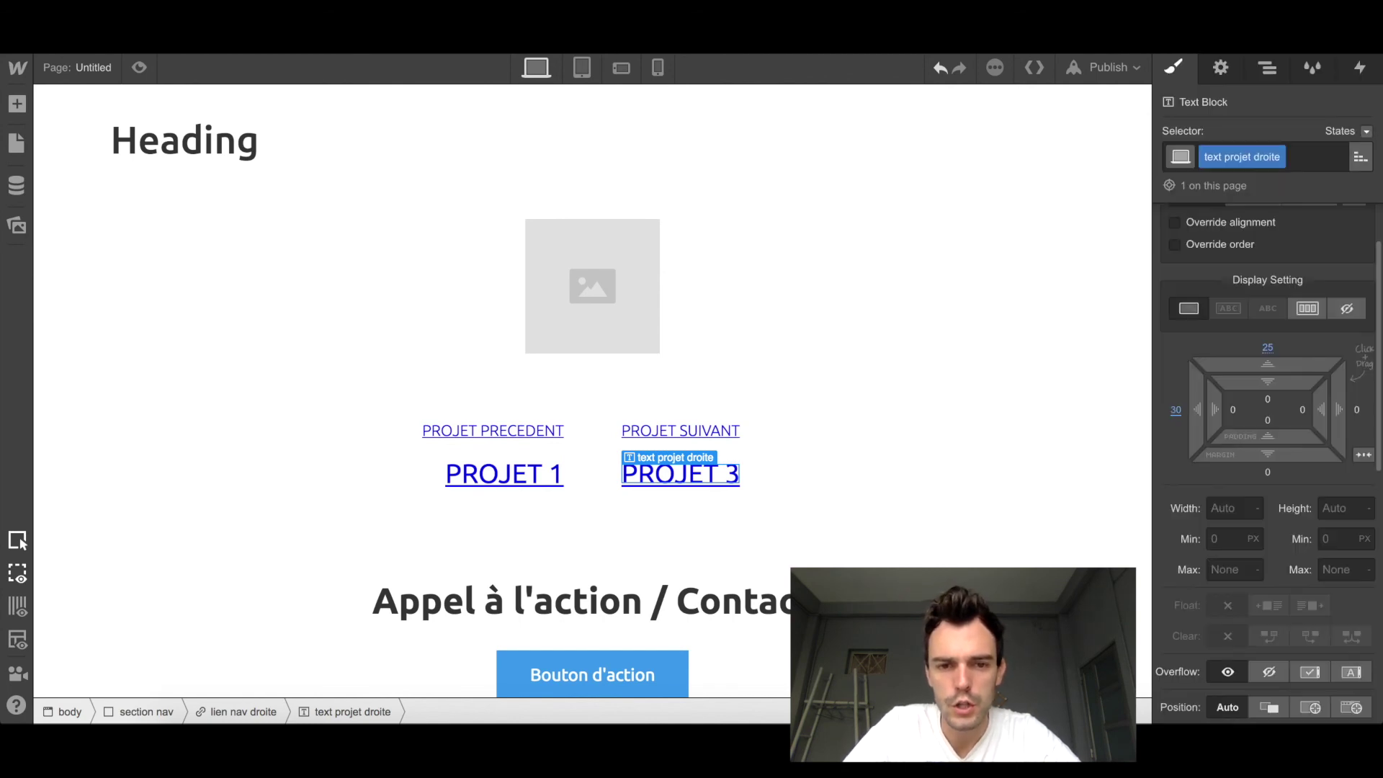
{"action": "left_click", "coordinate": [803, 357]}
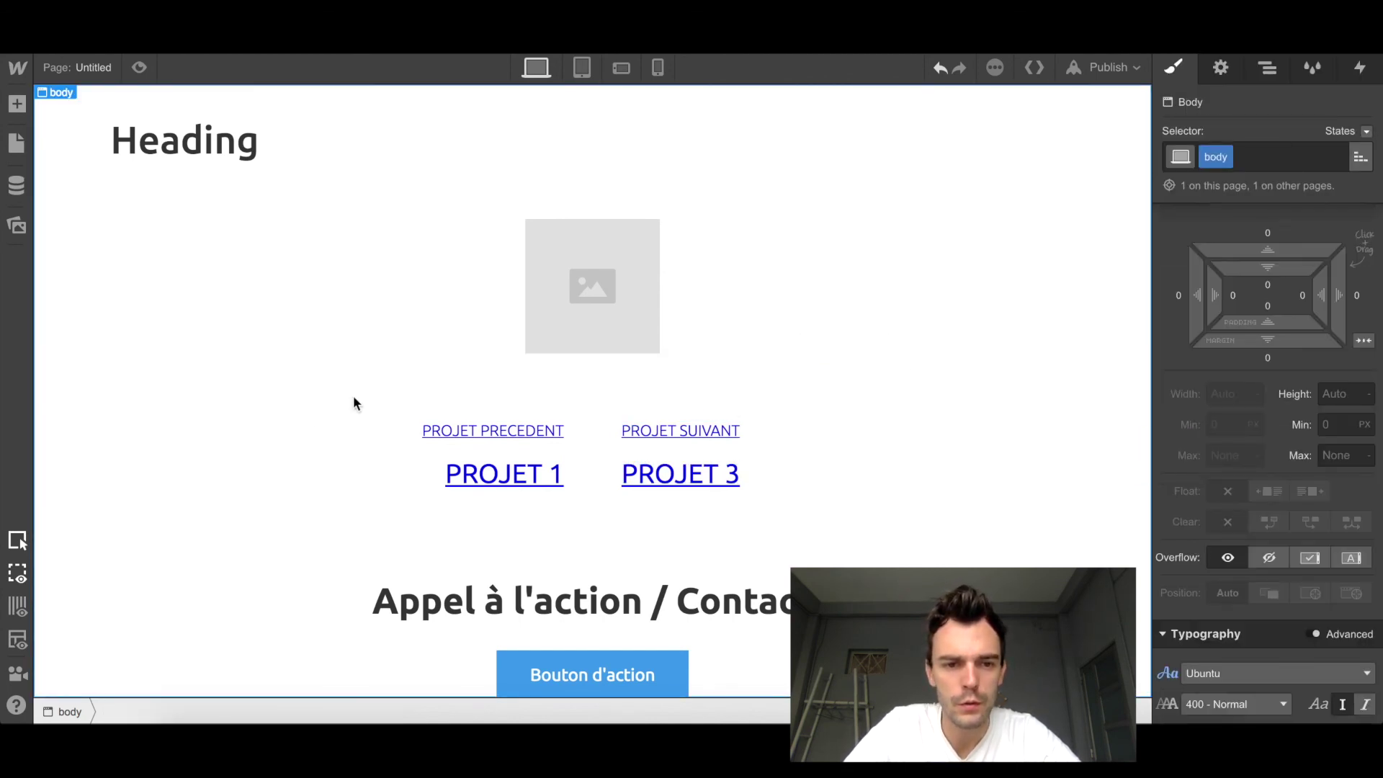
Step: Set a top margin of 40 on both the text nav gauche and text nav droite classes
{"action": "left_click", "coordinate": [322, 452]}
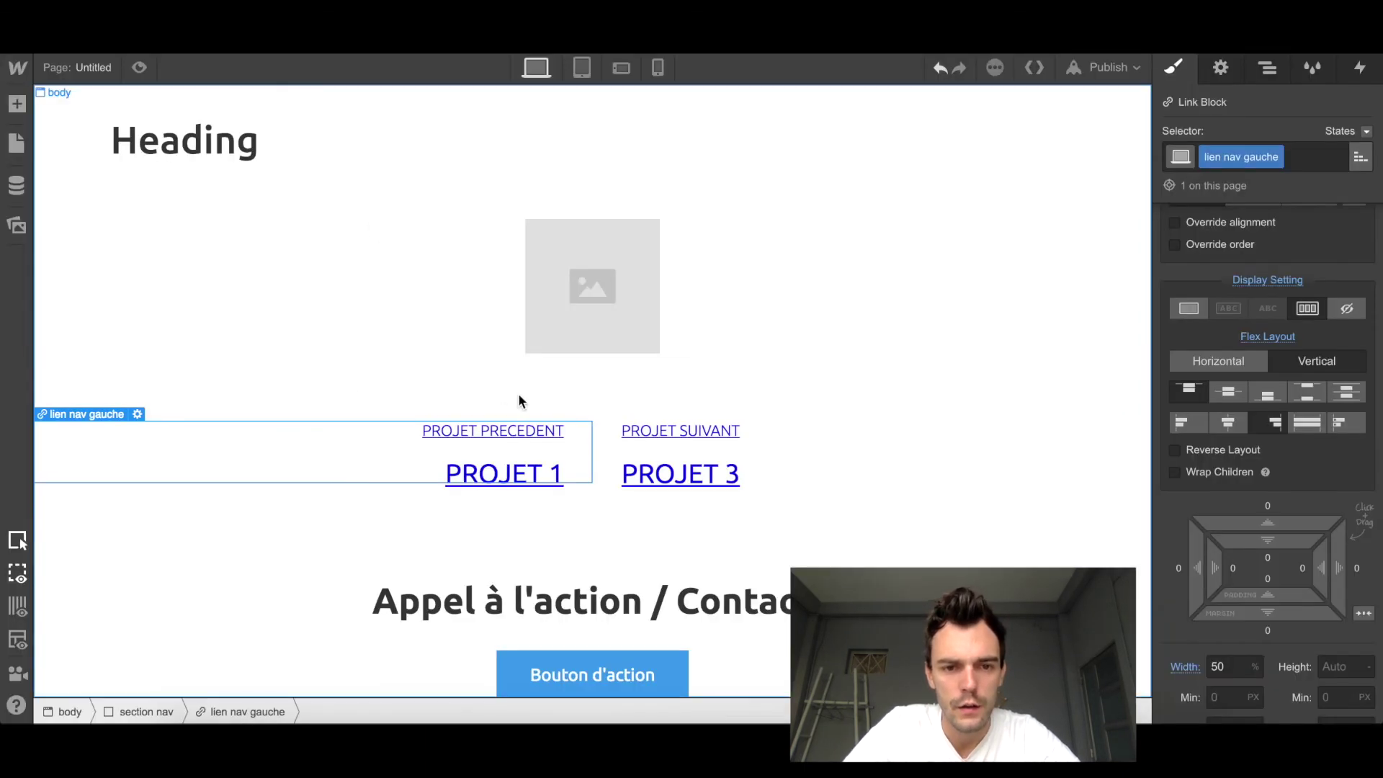
{"action": "left_click", "coordinate": [484, 431]}
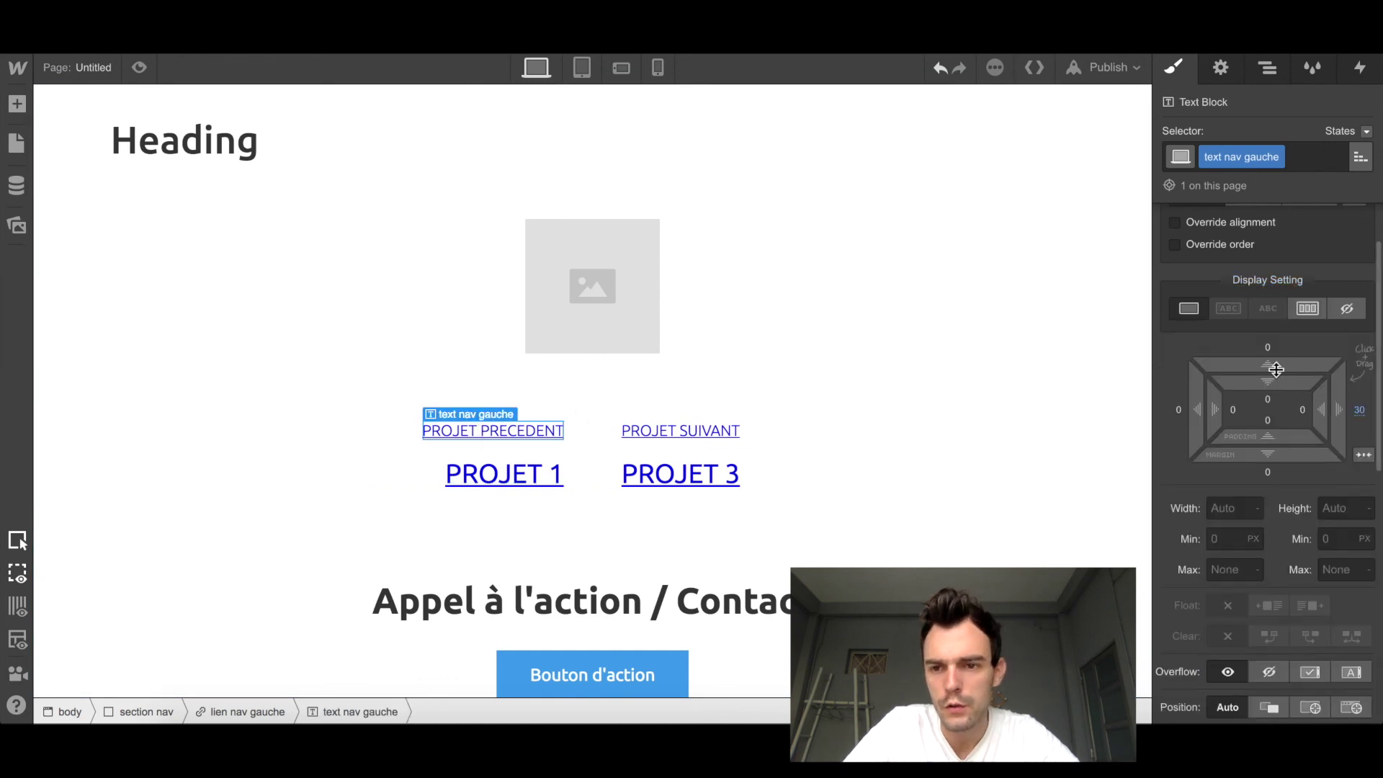
{"action": "left_click_drag", "start_coordinate": [1269, 363], "coordinate": [1259, 259]}
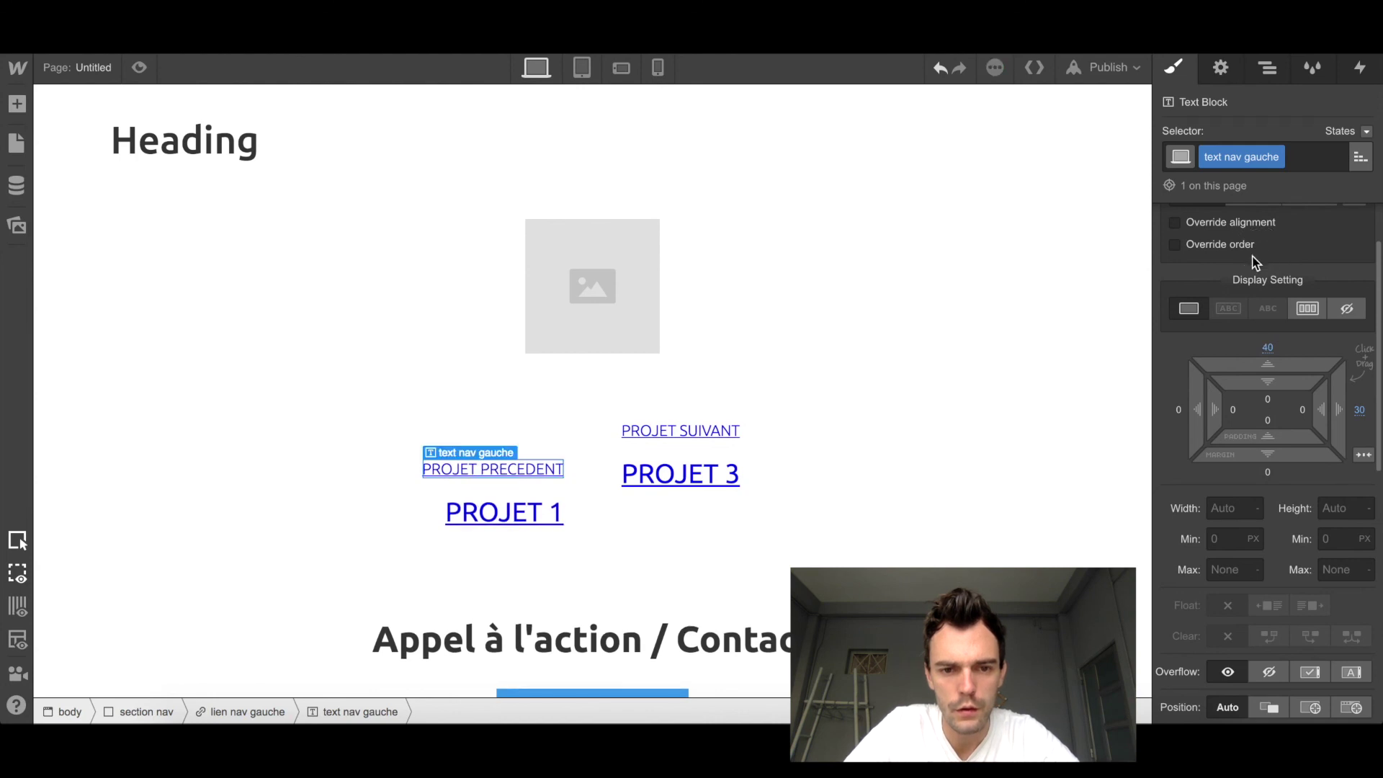
{"action": "left_click", "coordinate": [717, 432]}
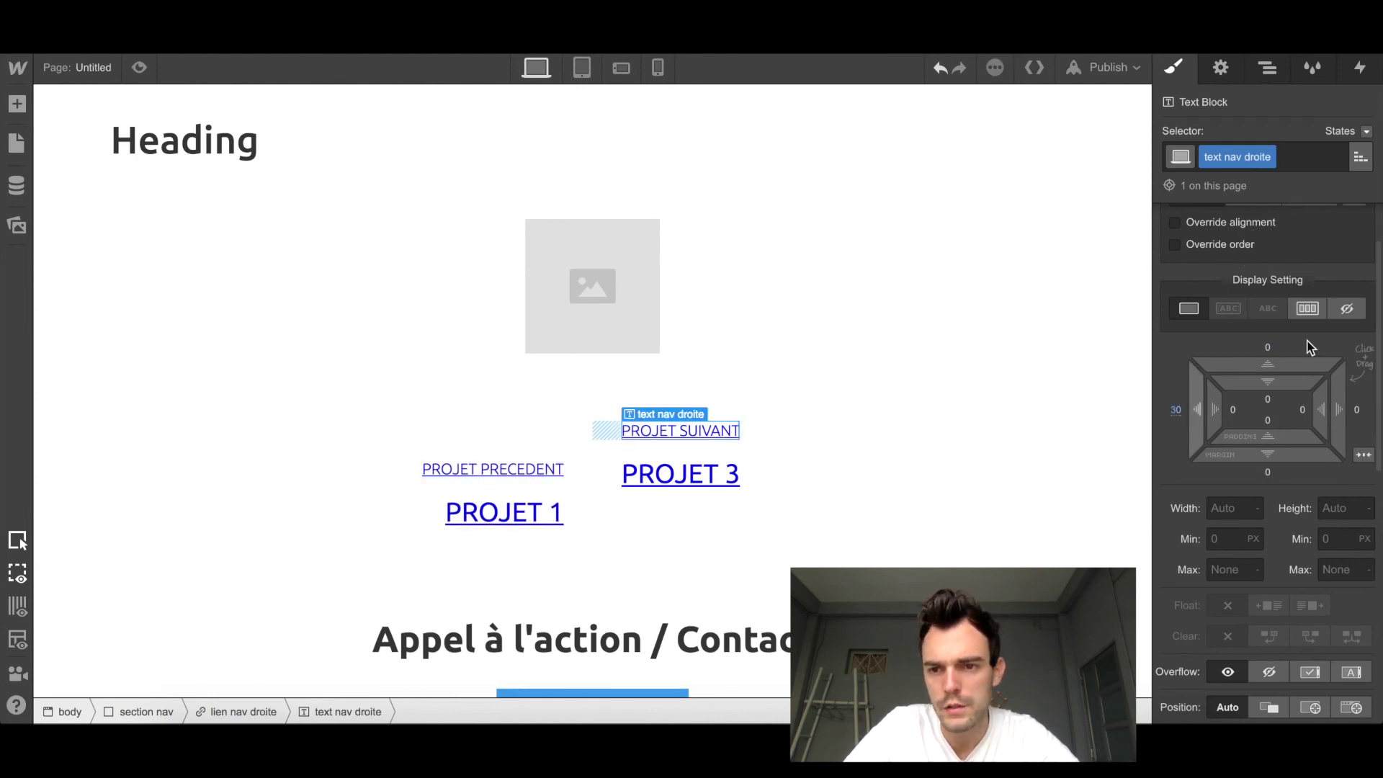
{"action": "left_click", "coordinate": [1266, 349]}
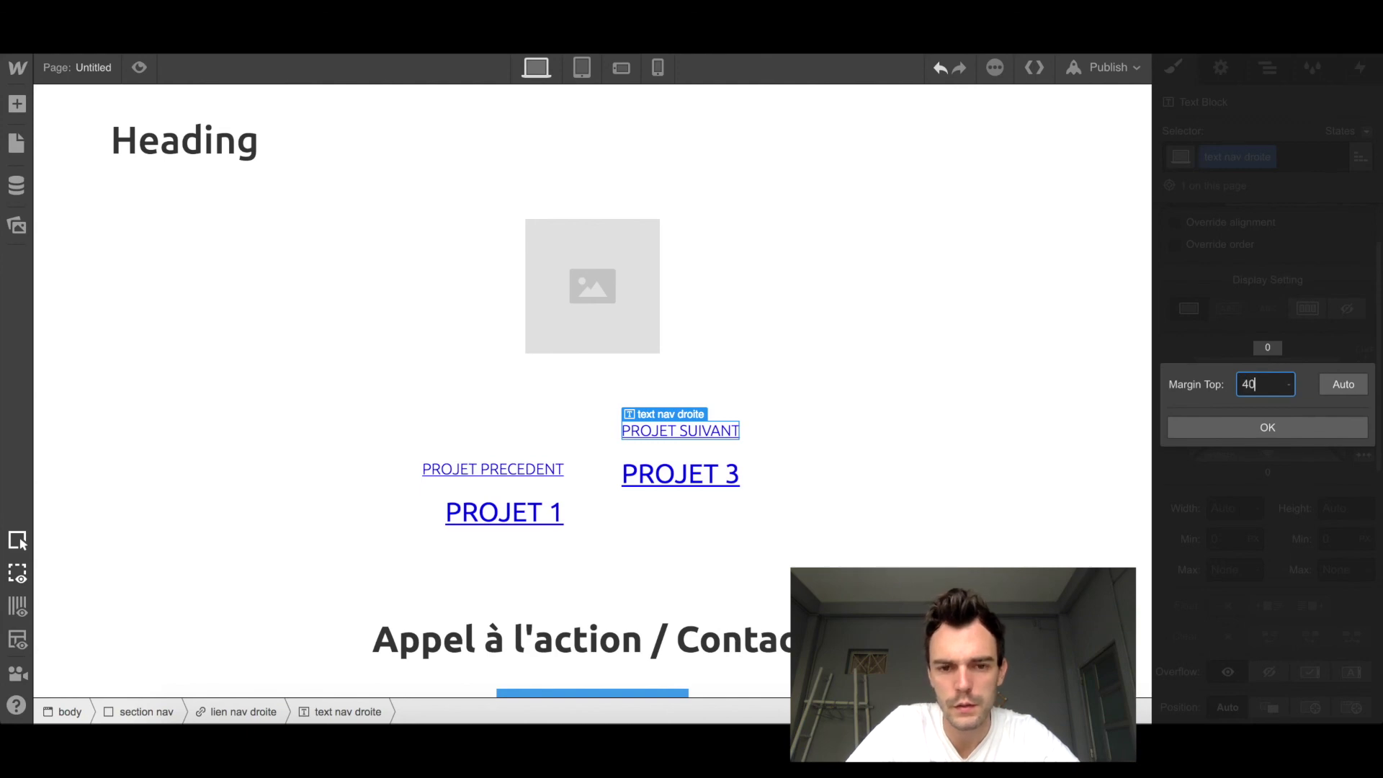
{"action": "type", "text": "40"}
{"action": "key", "text": "Return"}
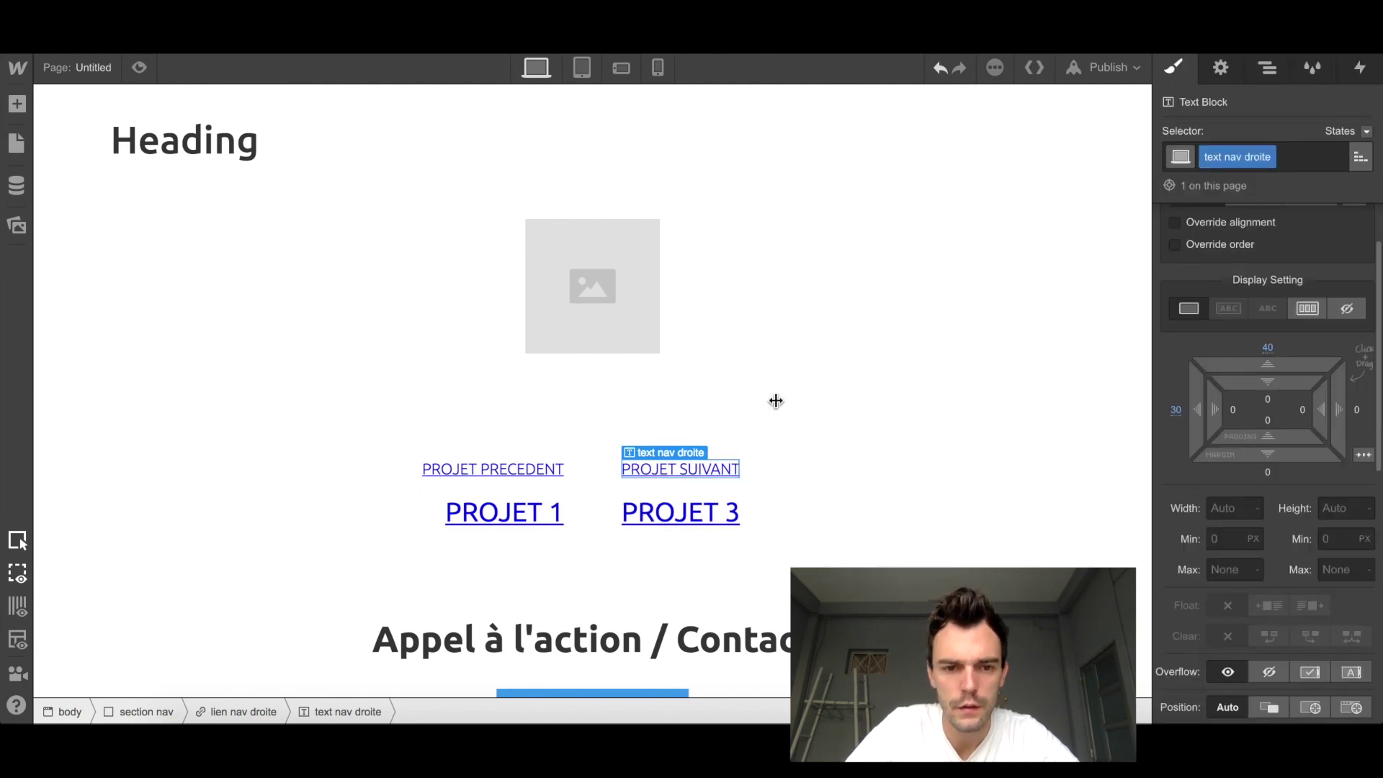
Step: Set a bottom margin of 40 on both the text projet gauche and text projet droite classes
{"action": "left_click", "coordinate": [508, 520]}
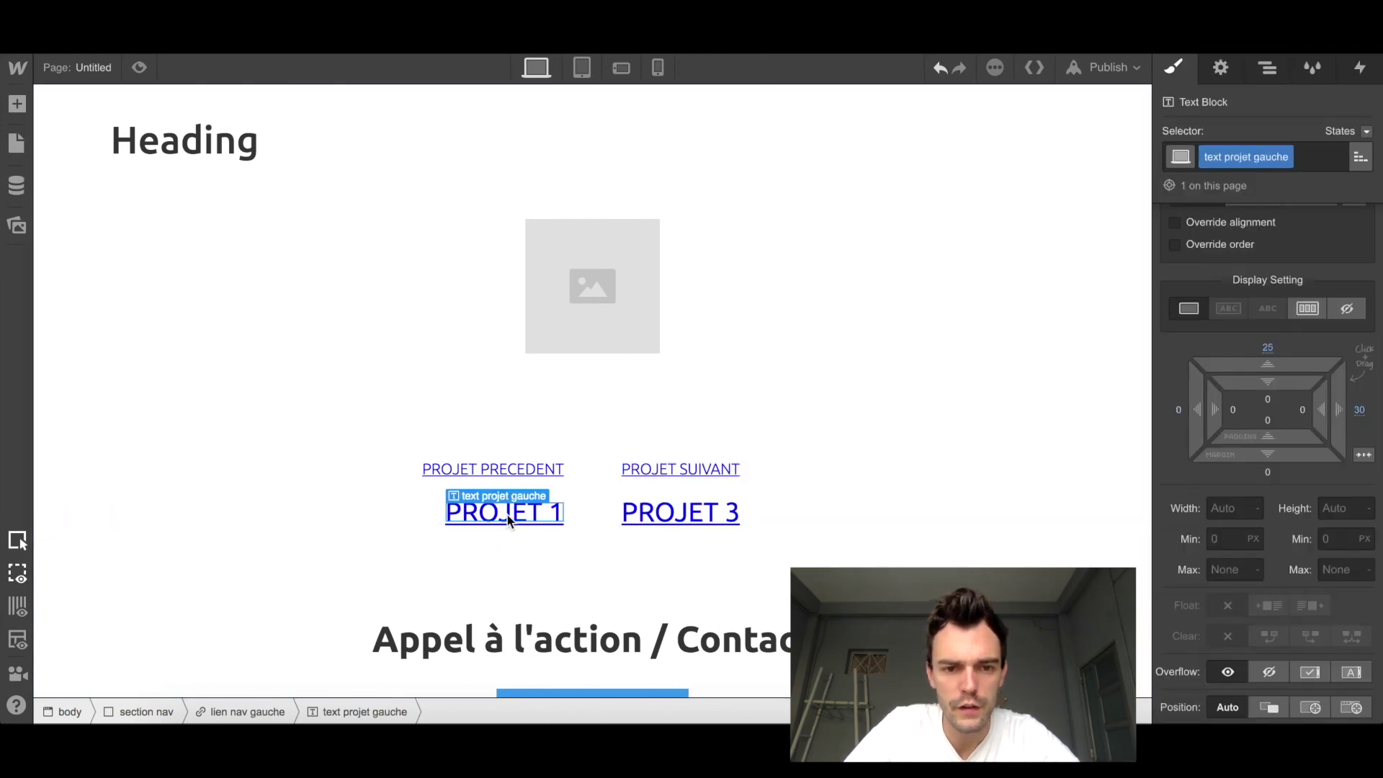
{"action": "left_click", "coordinate": [1267, 473]}
{"action": "type", "text": "40"}
{"action": "key", "text": "Return"}
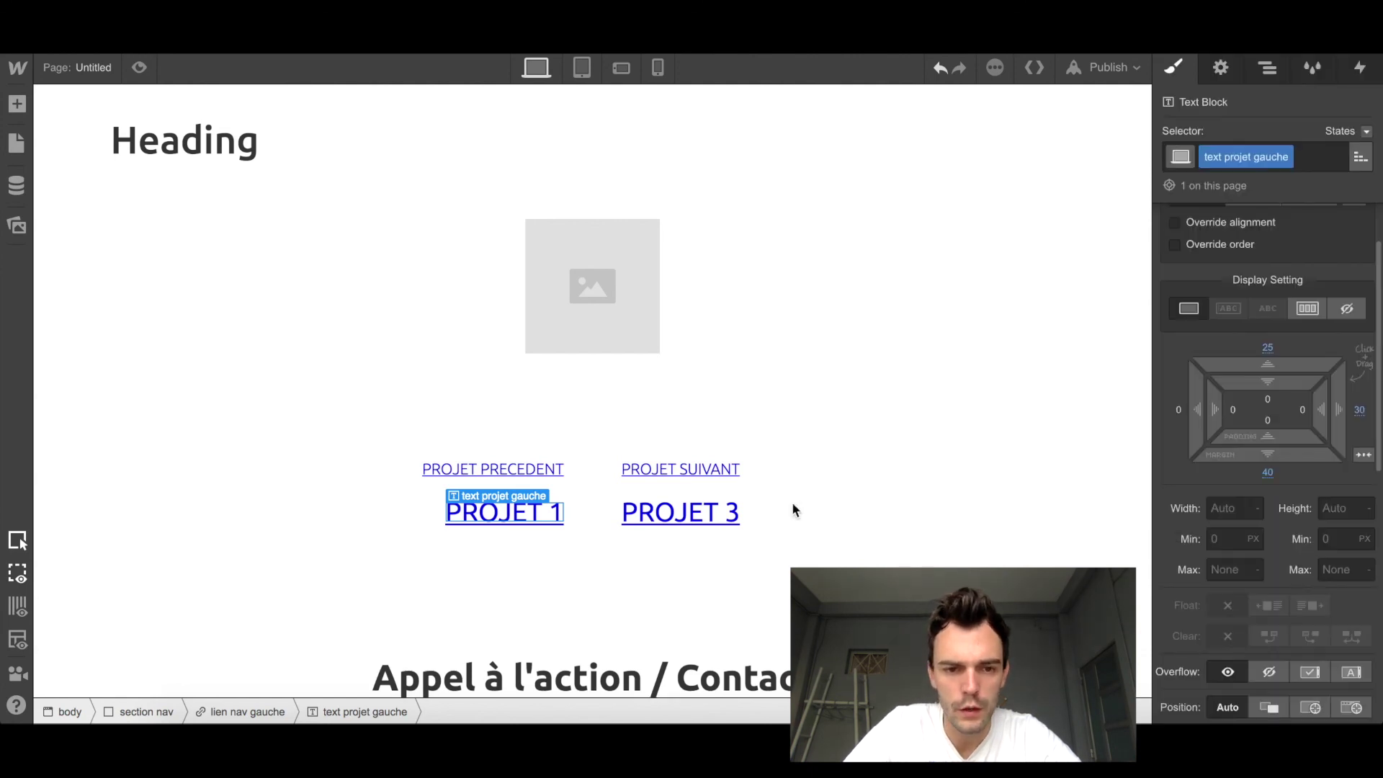
{"action": "left_click", "coordinate": [703, 516]}
{"action": "left_click", "coordinate": [1271, 473]}
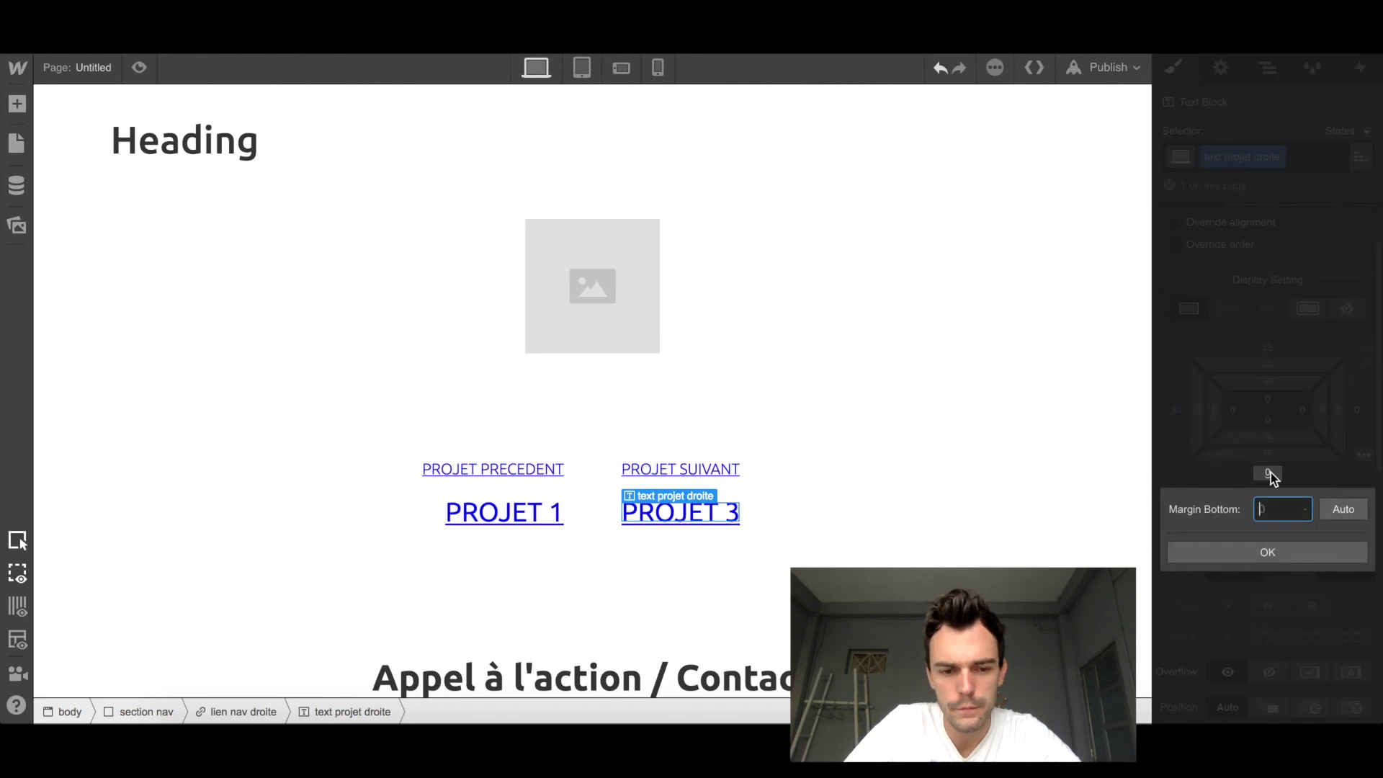
{"action": "type", "text": "40"}
{"action": "key", "text": "Return"}
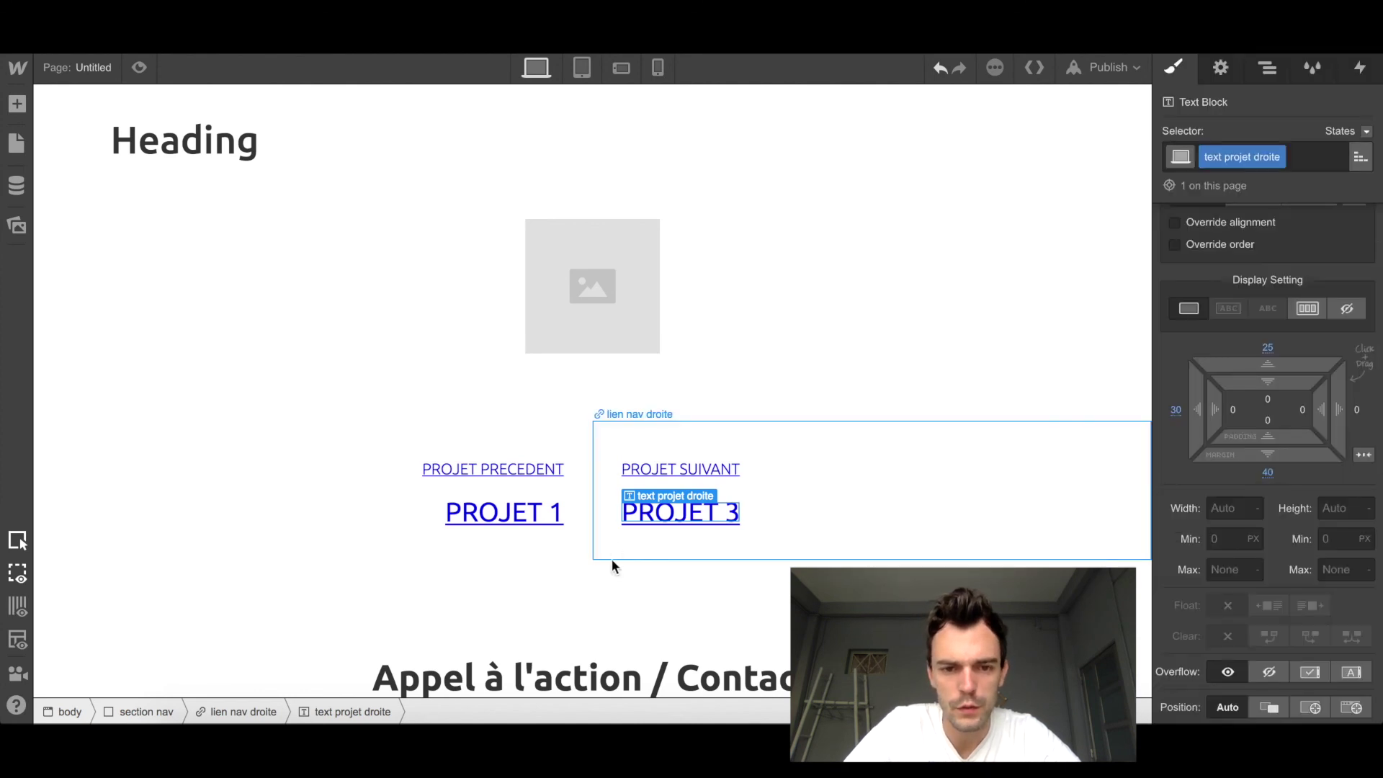
Step: Compare the previous/next navigation section with the reference page and review the whole project page from intro to footer
{"action": "scroll", "coordinate": [611, 559], "scroll_direction": "down", "scroll_amount": 3}
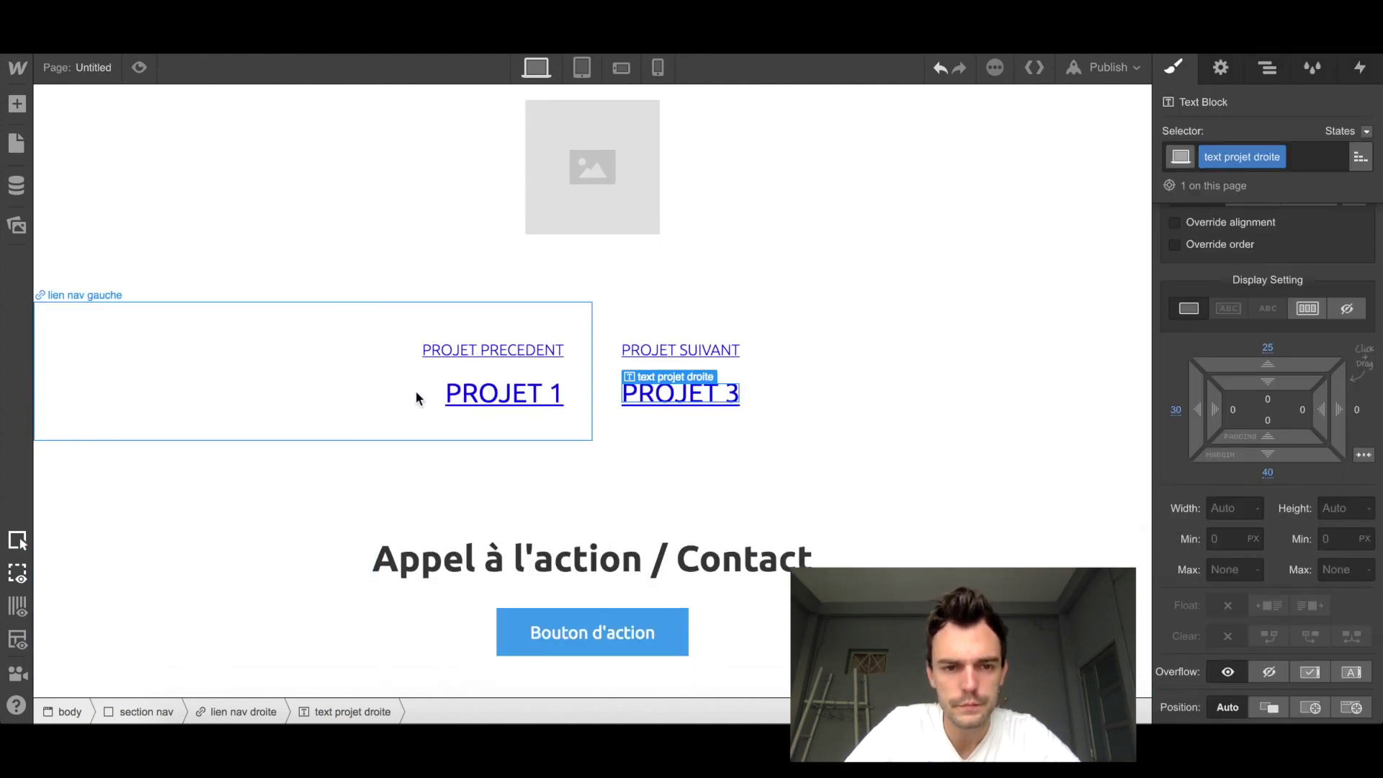
{"action": "scroll", "coordinate": [818, 405], "scroll_direction": "down", "scroll_amount": 2}
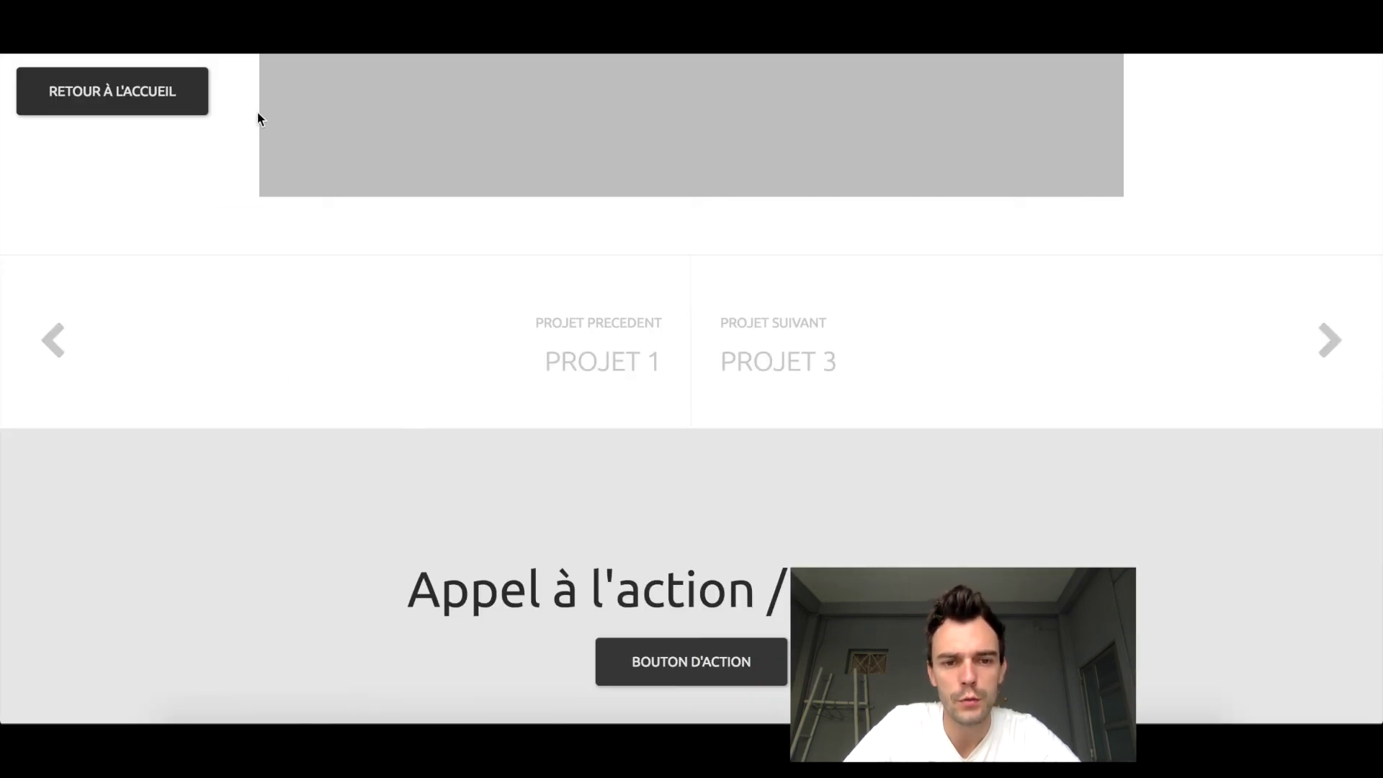
{"action": "scroll", "coordinate": [348, 614], "scroll_direction": "down", "scroll_amount": 2}
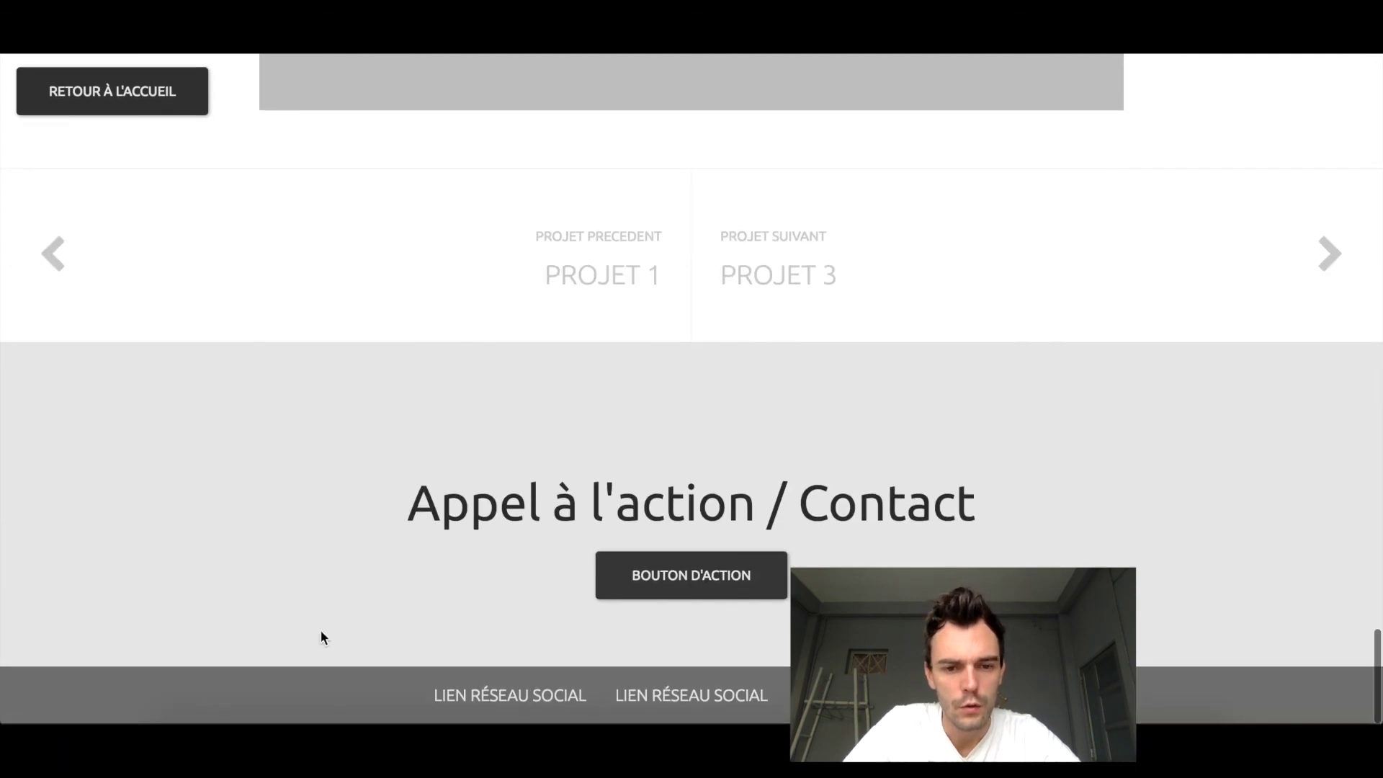
{"action": "scroll", "coordinate": [287, 591], "scroll_direction": "up", "scroll_amount": 2}
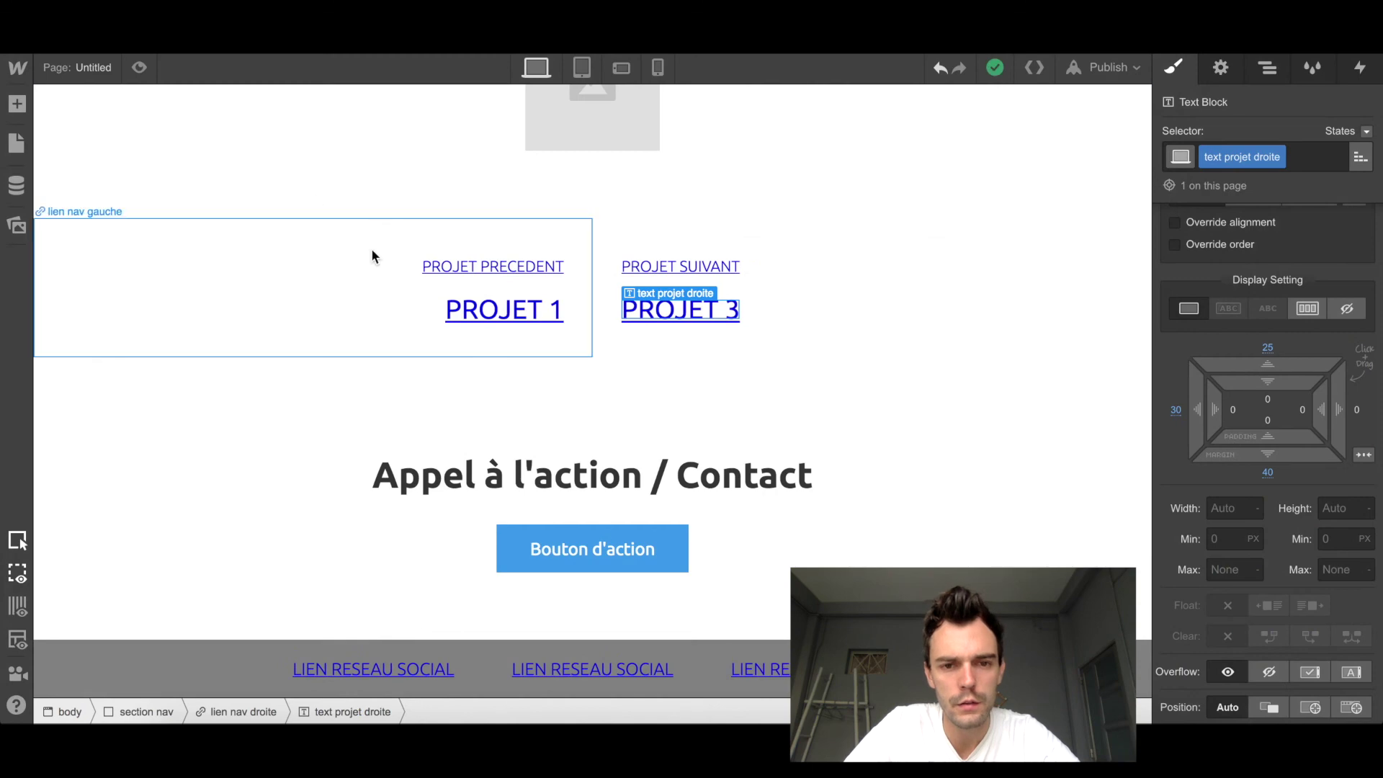
{"action": "scroll", "coordinate": [326, 505], "scroll_direction": "up", "scroll_amount": 2}
{"action": "left_click", "coordinate": [325, 510]}
{"action": "scroll", "coordinate": [325, 509], "scroll_direction": "up", "scroll_amount": 10}
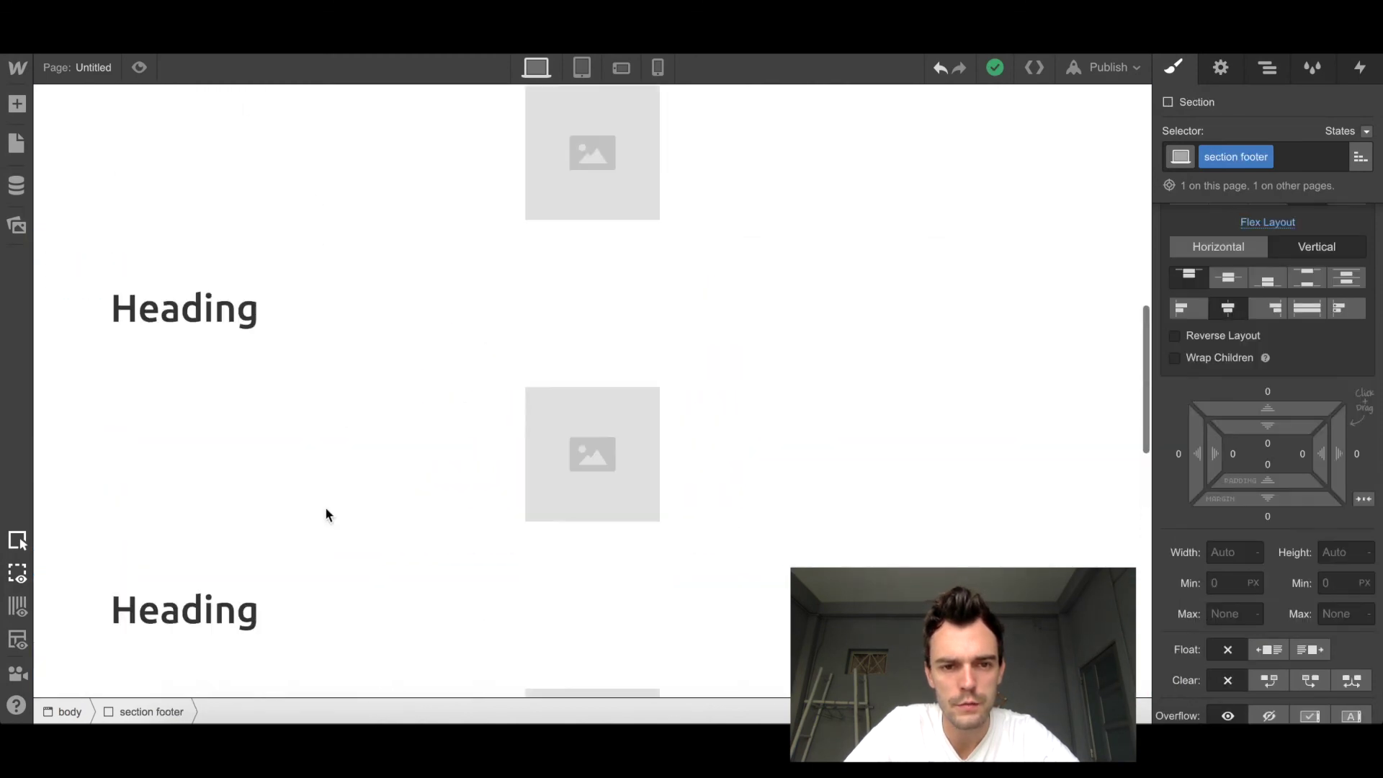
{"action": "scroll", "coordinate": [376, 271], "scroll_direction": "down", "scroll_amount": 4}
{"action": "scroll", "coordinate": [376, 272], "scroll_direction": "up", "scroll_amount": 4}
{"action": "scroll", "coordinate": [460, 422], "scroll_direction": "down", "scroll_amount": 4}
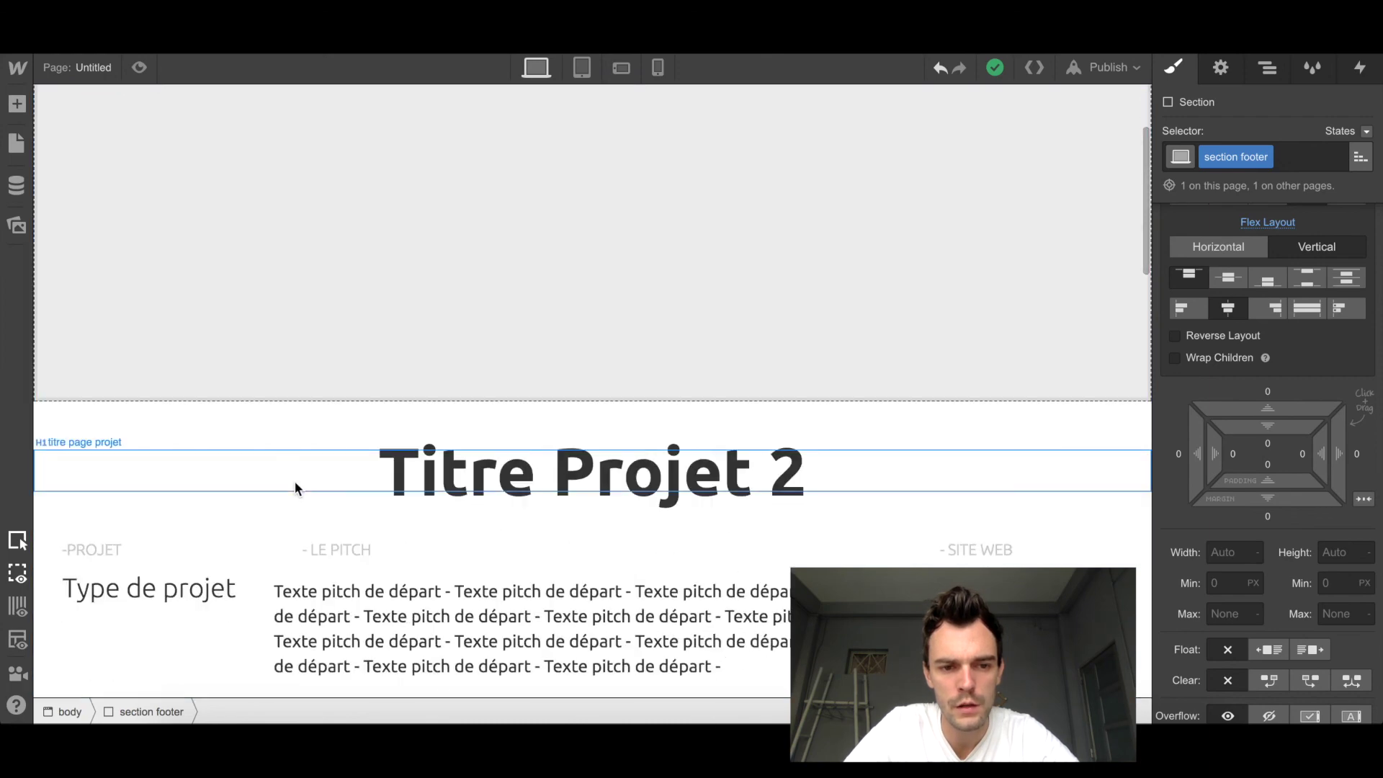
{"action": "scroll", "coordinate": [296, 487], "scroll_direction": "down", "scroll_amount": 10}
{"action": "scroll", "coordinate": [296, 487], "scroll_direction": "down", "scroll_amount": 10}
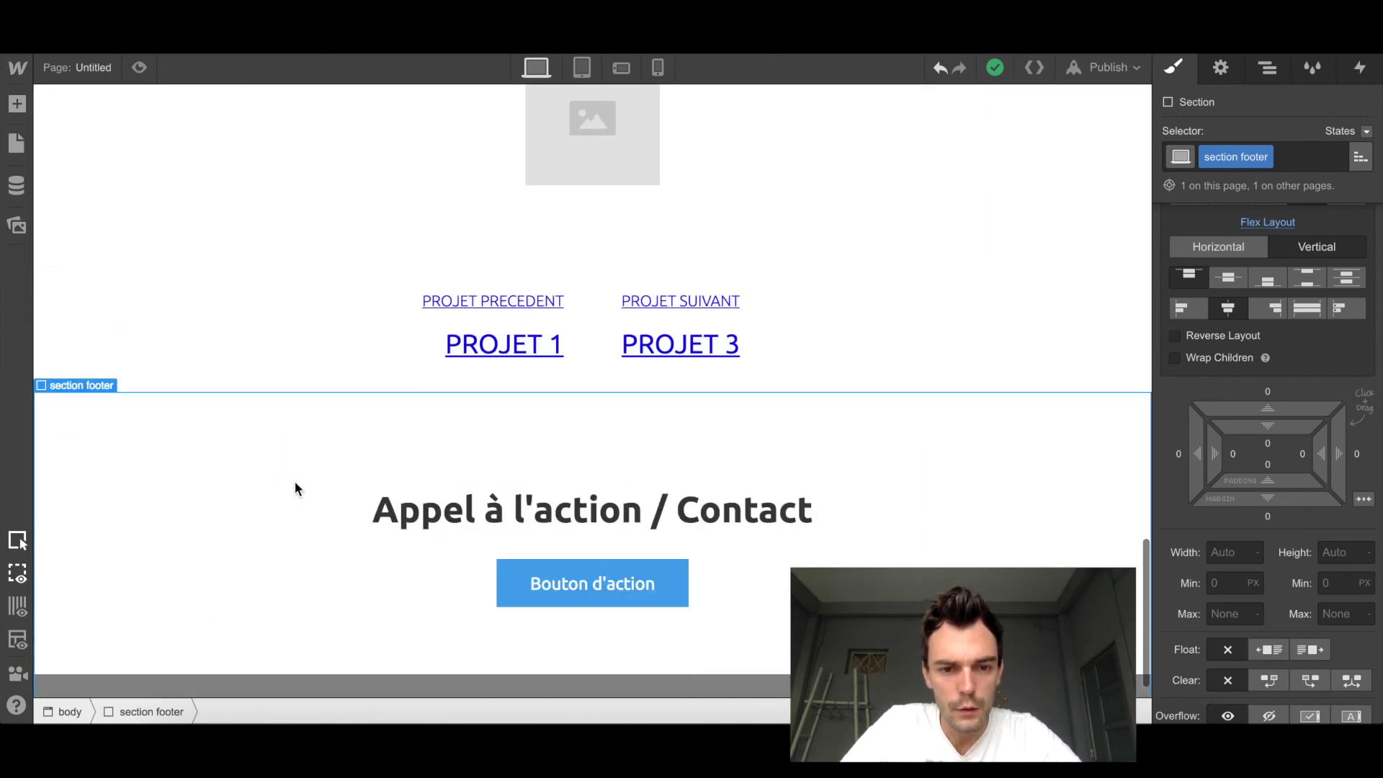
{"action": "scroll", "coordinate": [296, 487], "scroll_direction": "up", "scroll_amount": 8}
{"action": "scroll", "coordinate": [296, 481], "scroll_direction": "up", "scroll_amount": 10}
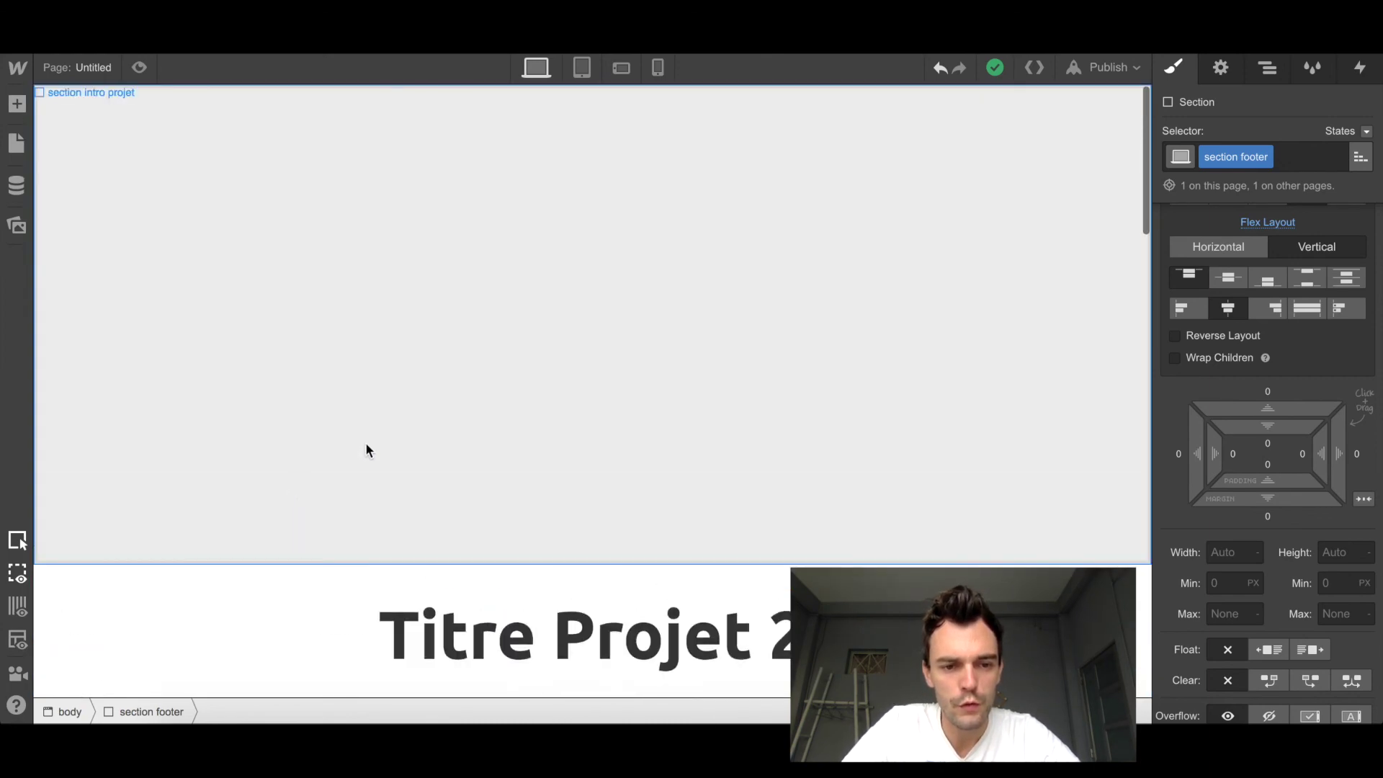
{"action": "scroll", "coordinate": [395, 430], "scroll_direction": "down", "scroll_amount": 3}
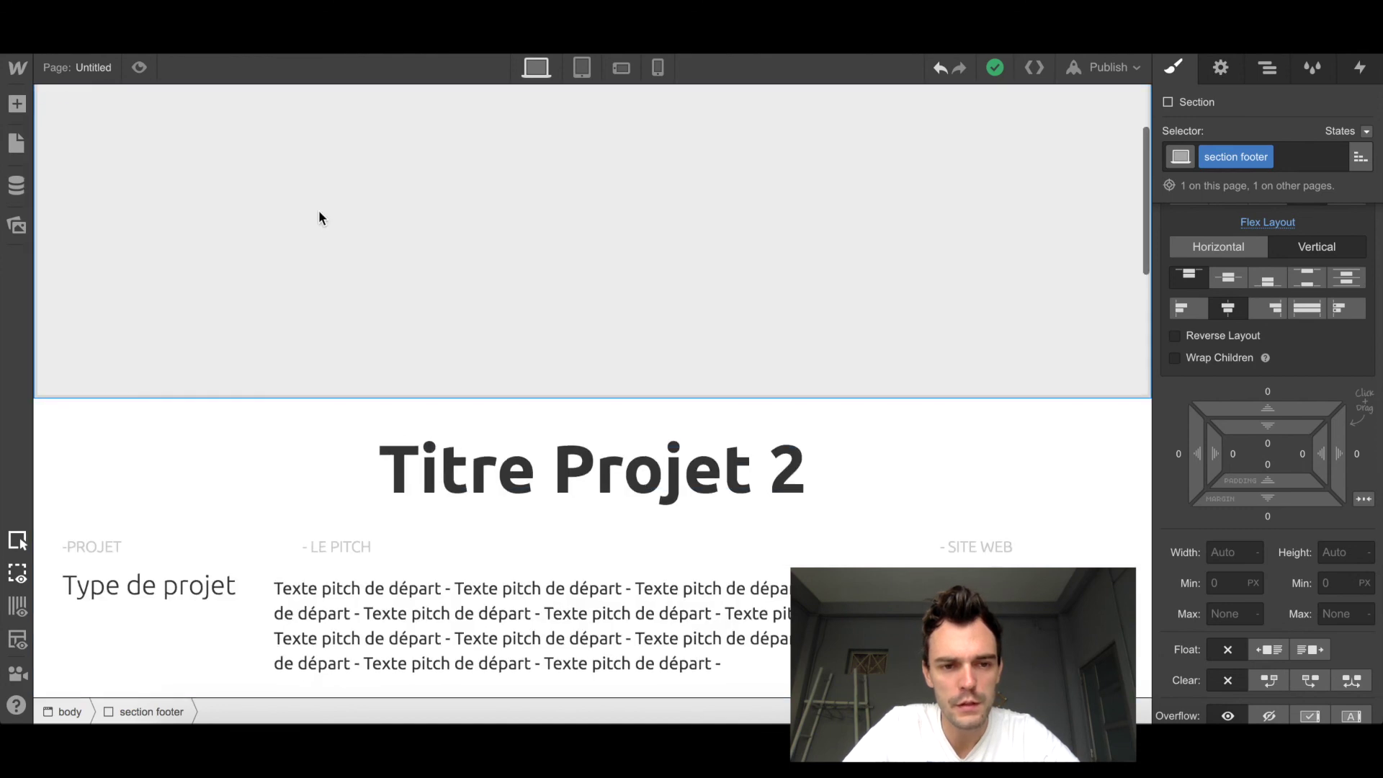
{"action": "scroll", "coordinate": [324, 302], "scroll_direction": "up", "scroll_amount": 2}
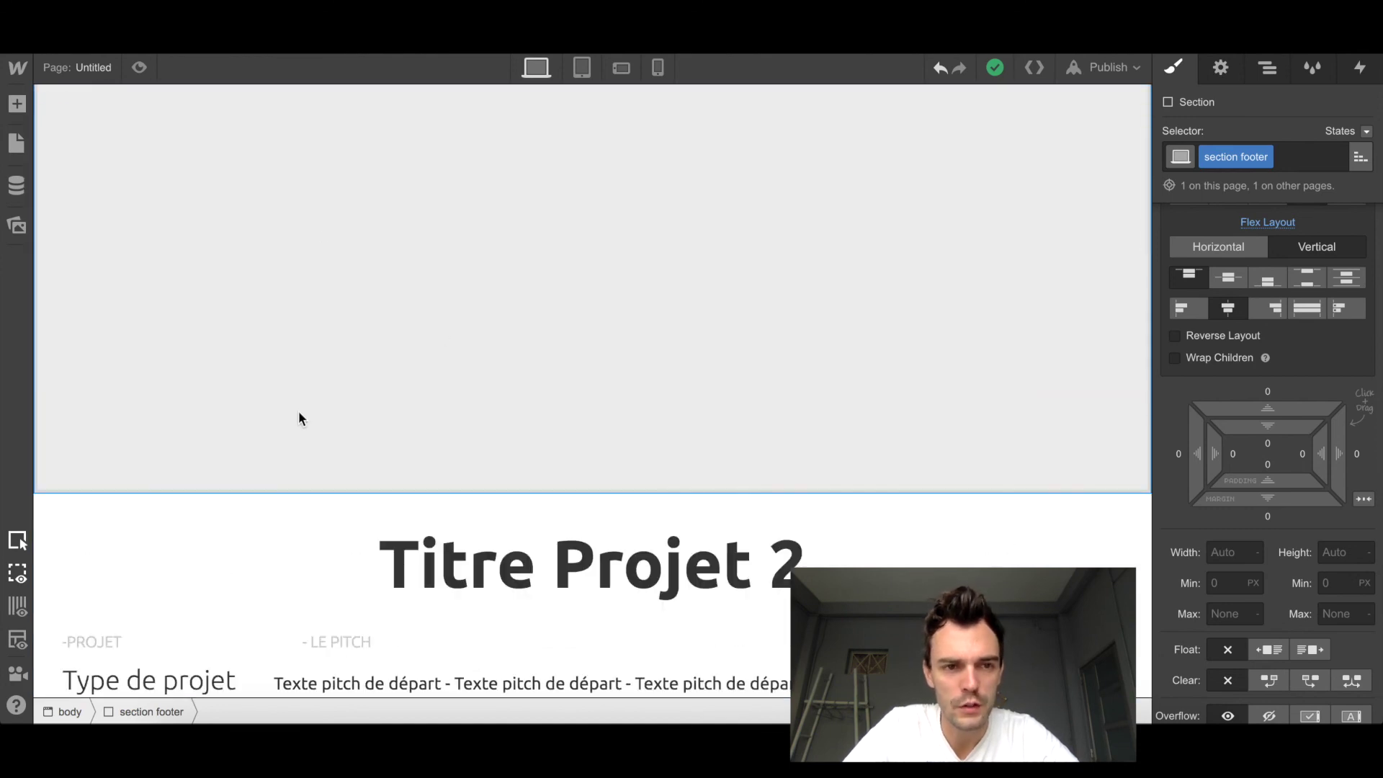
{"action": "scroll", "coordinate": [300, 417], "scroll_direction": "up", "scroll_amount": 1}
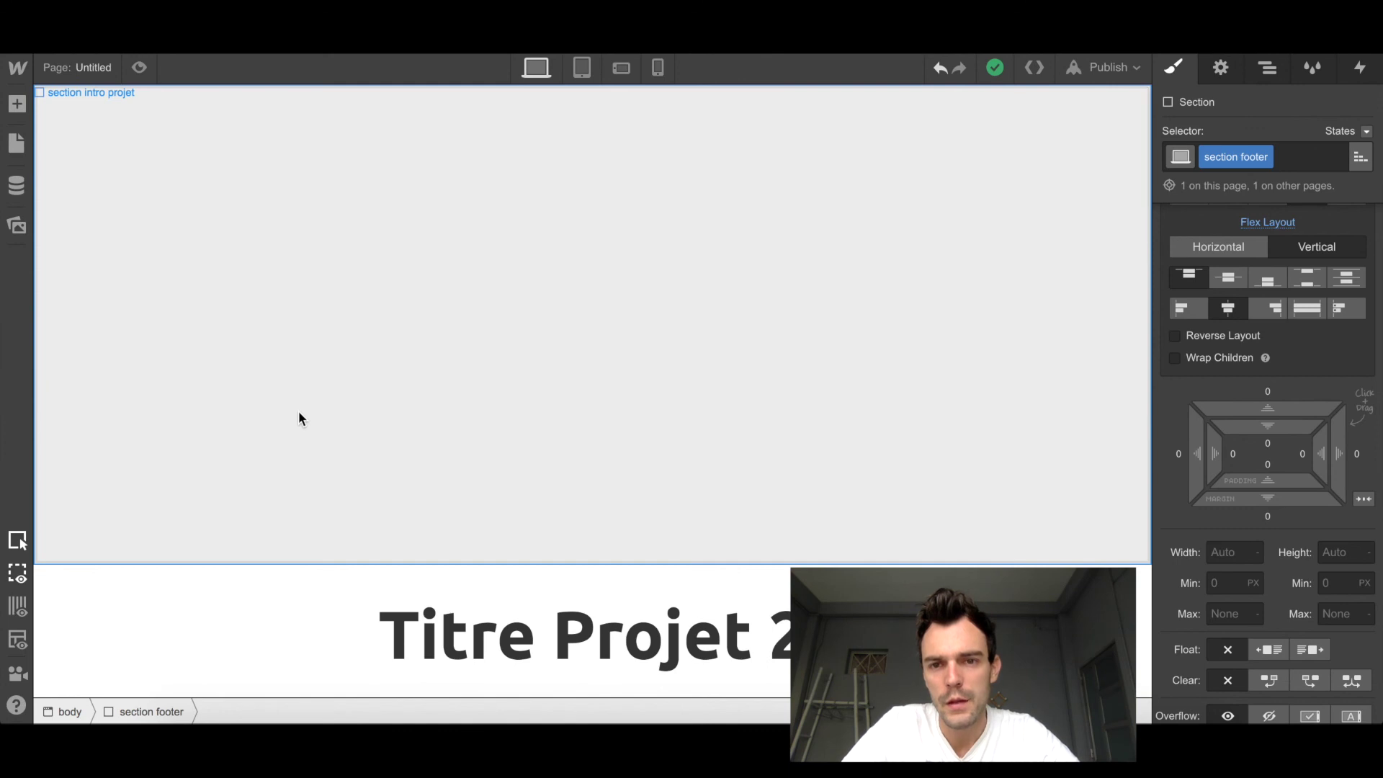
{"action": "scroll", "coordinate": [301, 419], "scroll_direction": "down", "scroll_amount": 2}
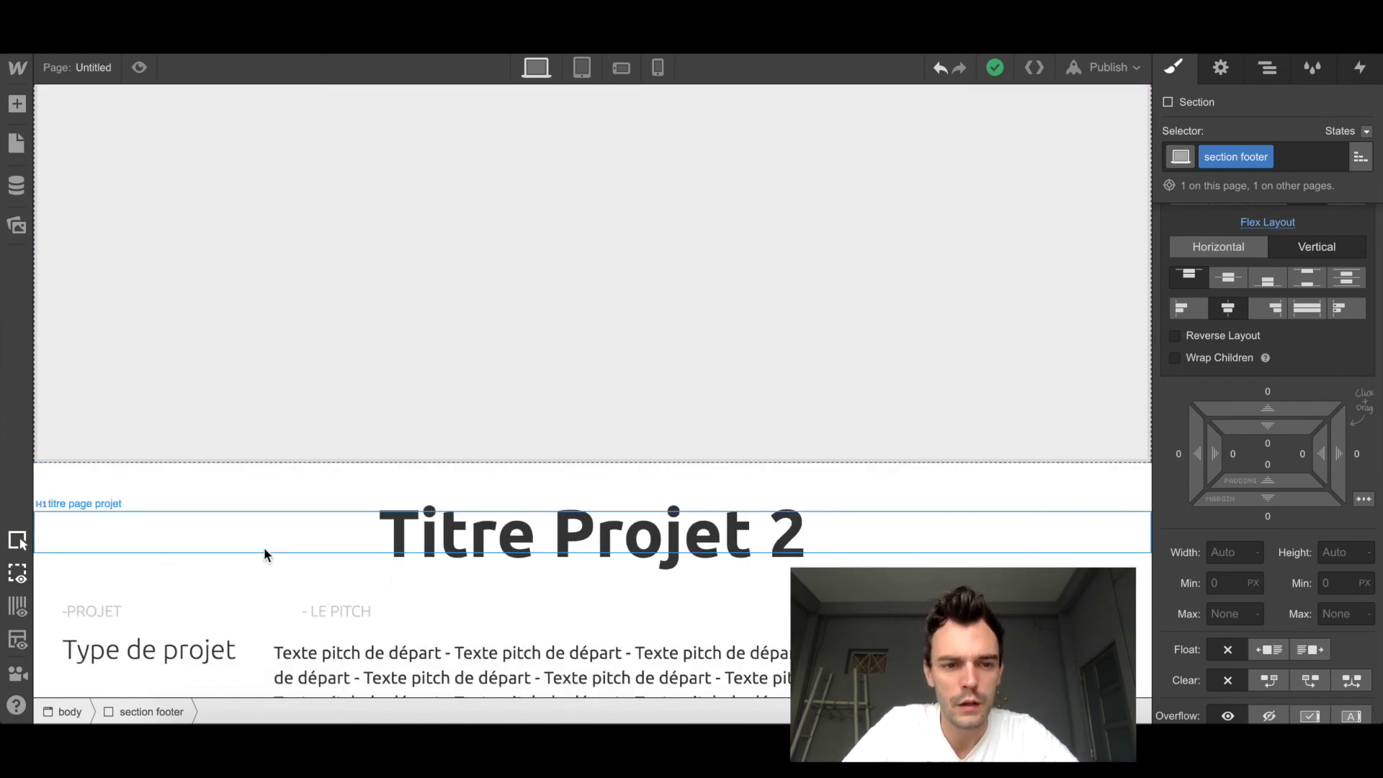